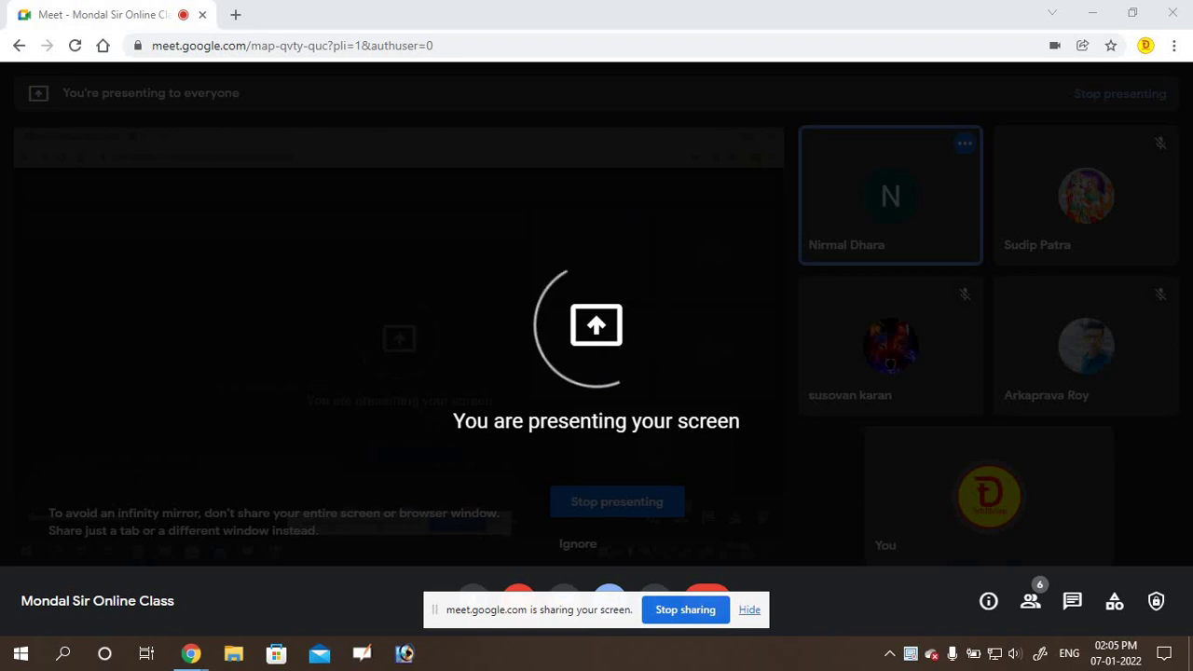
Step: Hide the 'meet.google.com is sharing your screen' notice bar
{"action": "left_click", "coordinate": [750, 611]}
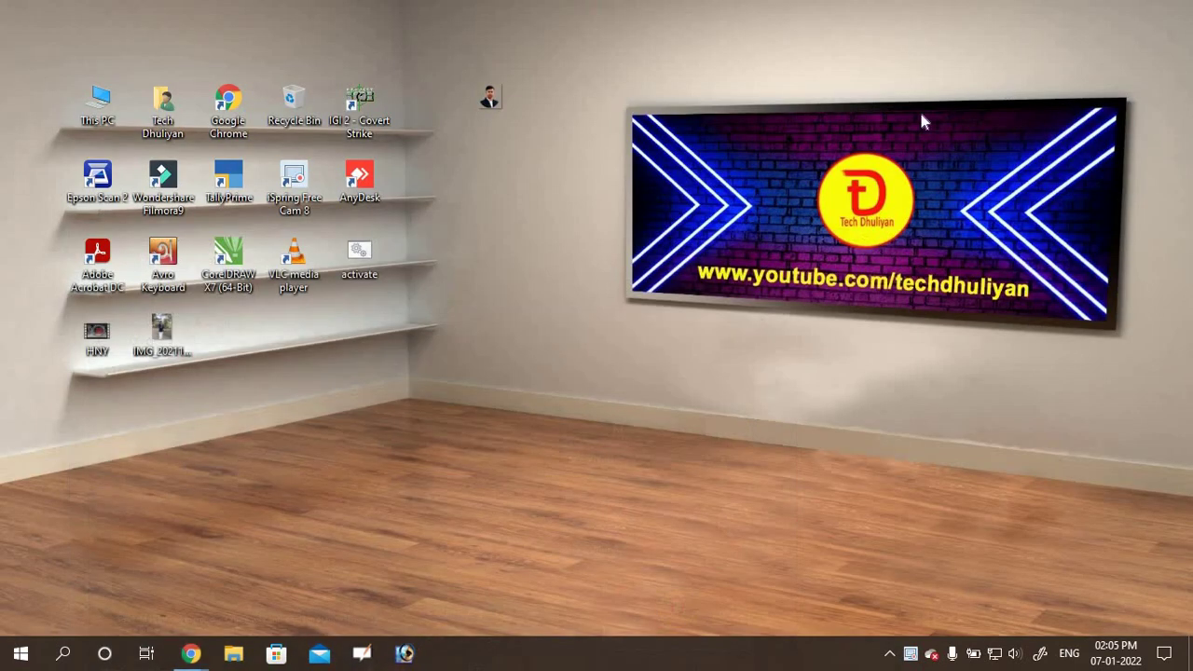
Step: Launch Excel from the Start menu, create a blank workbook and maximize it
{"action": "left_click", "coordinate": [21, 652]}
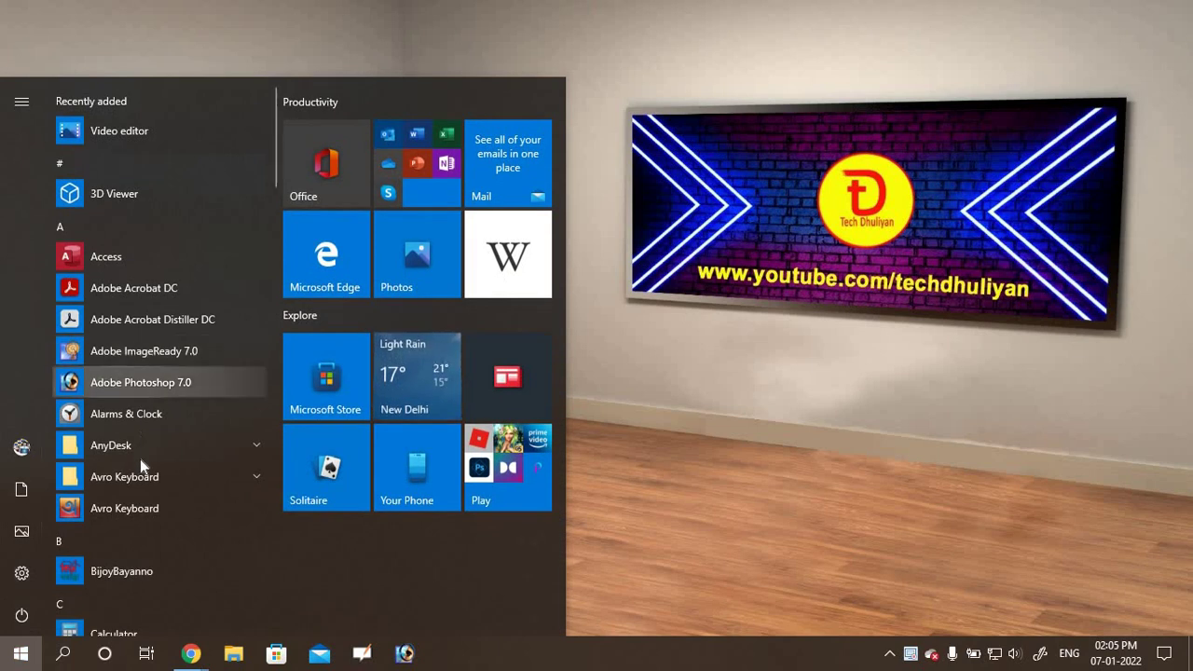
{"action": "scroll", "coordinate": [140, 466], "scroll_direction": "down", "scroll_amount": 3}
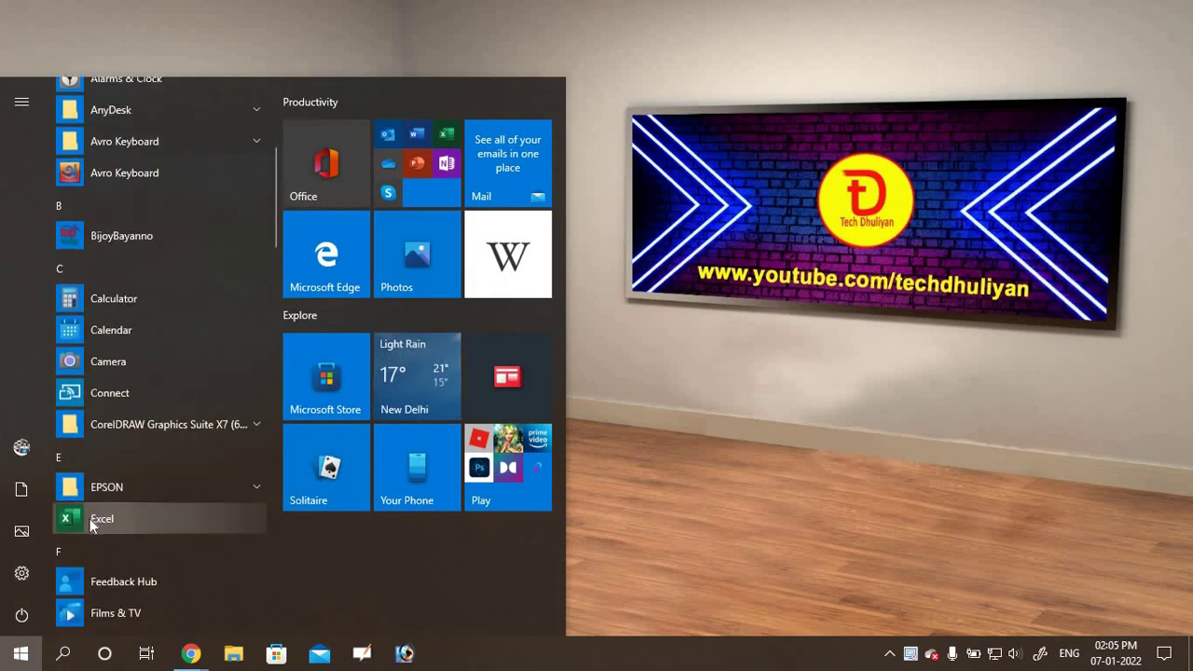
{"action": "left_click", "coordinate": [73, 518]}
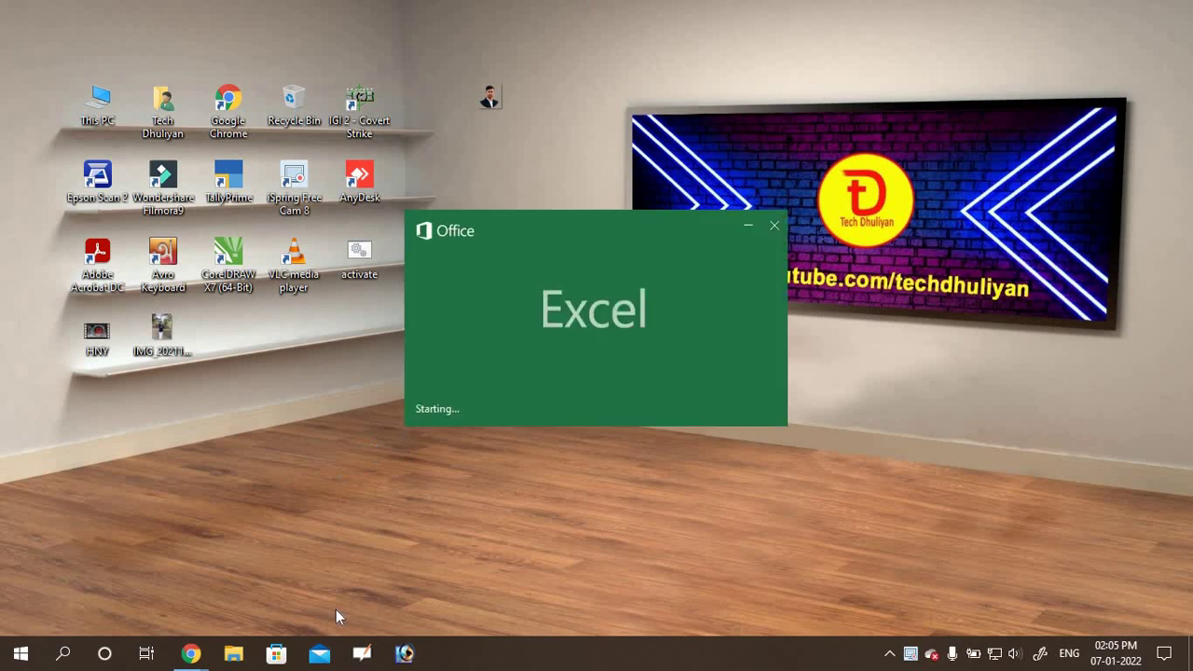
{"action": "mouse_move", "coordinate": [191, 653]}
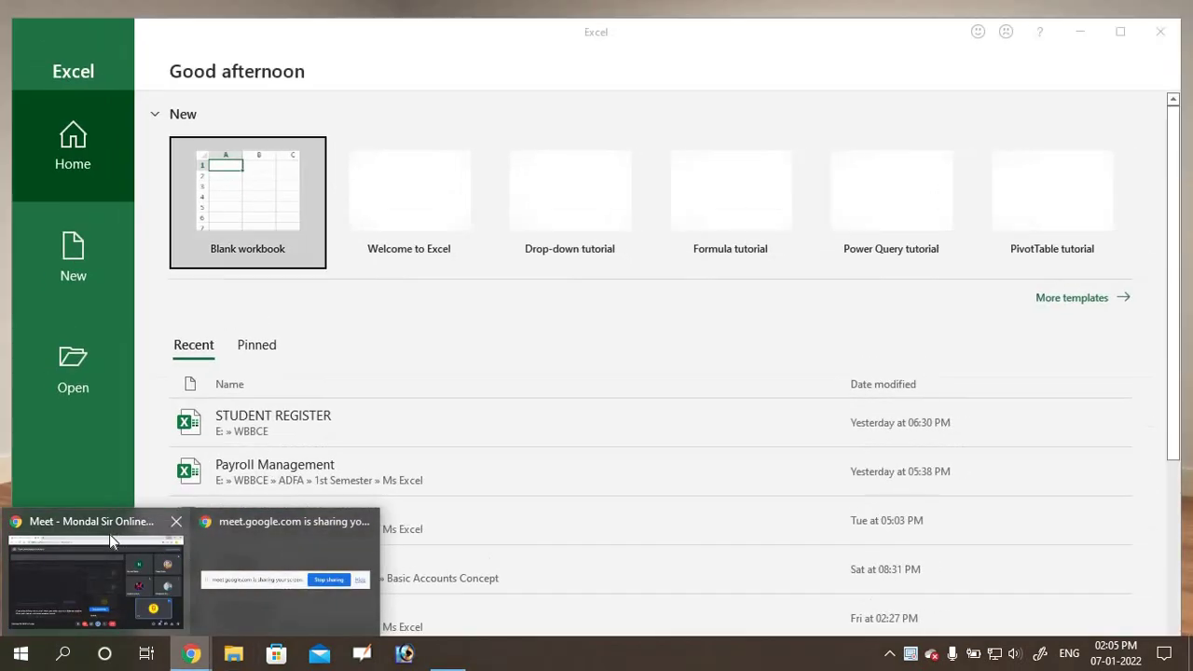
{"action": "left_click", "coordinate": [109, 534]}
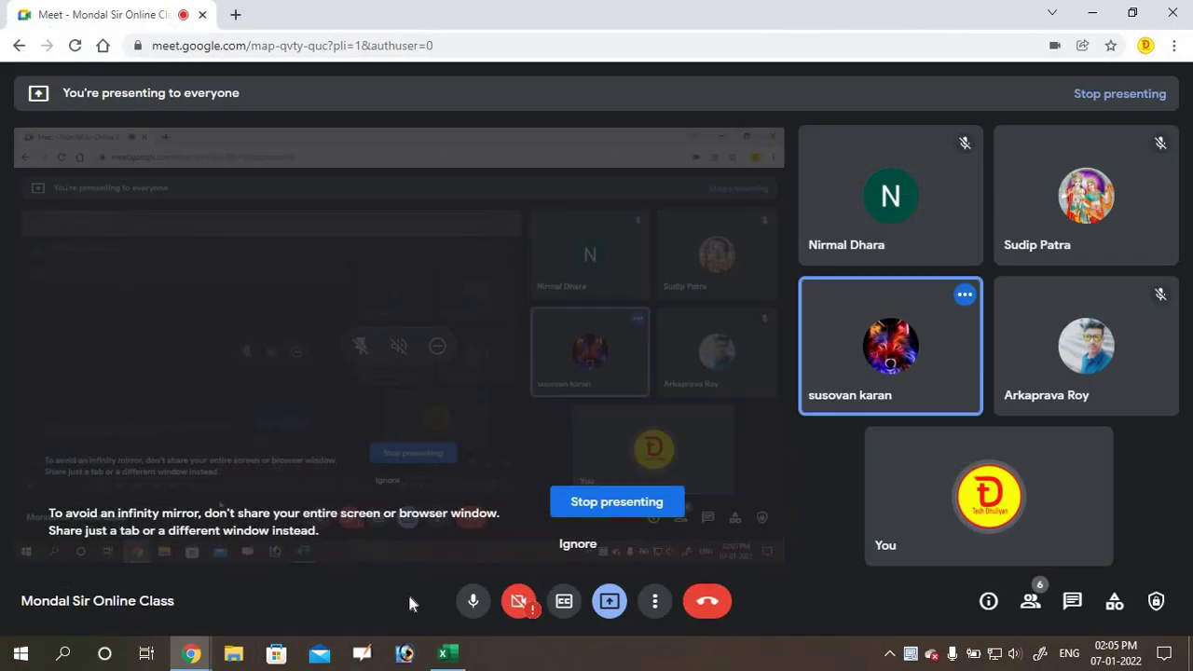
{"action": "left_click", "coordinate": [445, 655]}
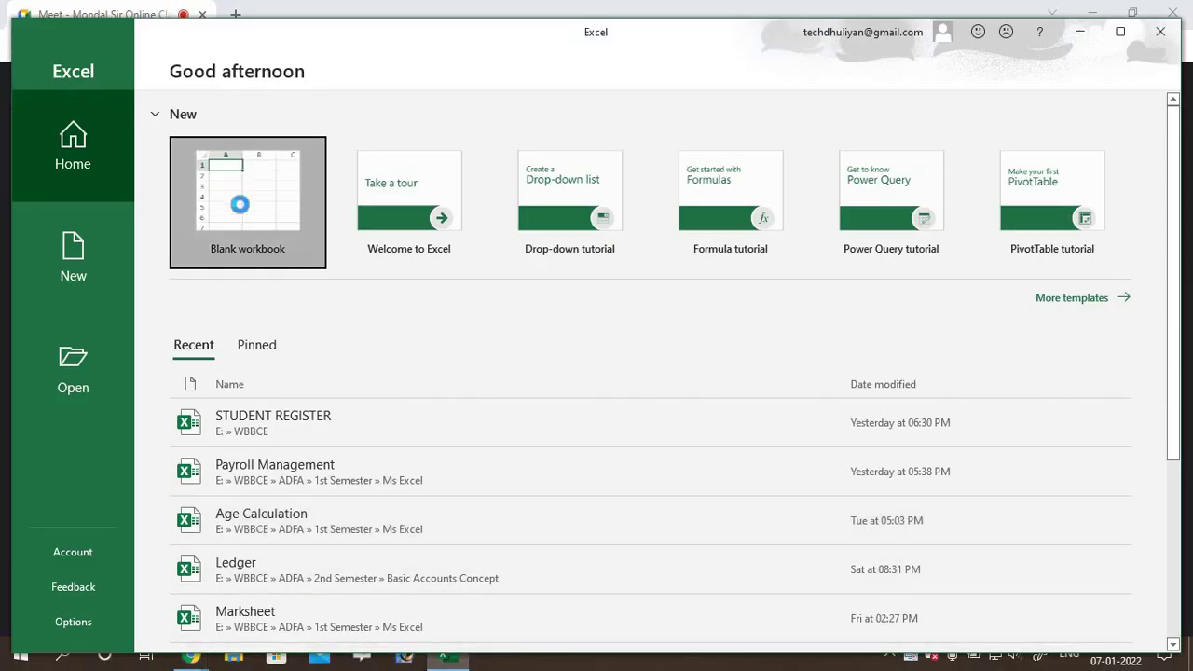
{"action": "left_click", "coordinate": [239, 203]}
{"action": "left_click", "coordinate": [1120, 33]}
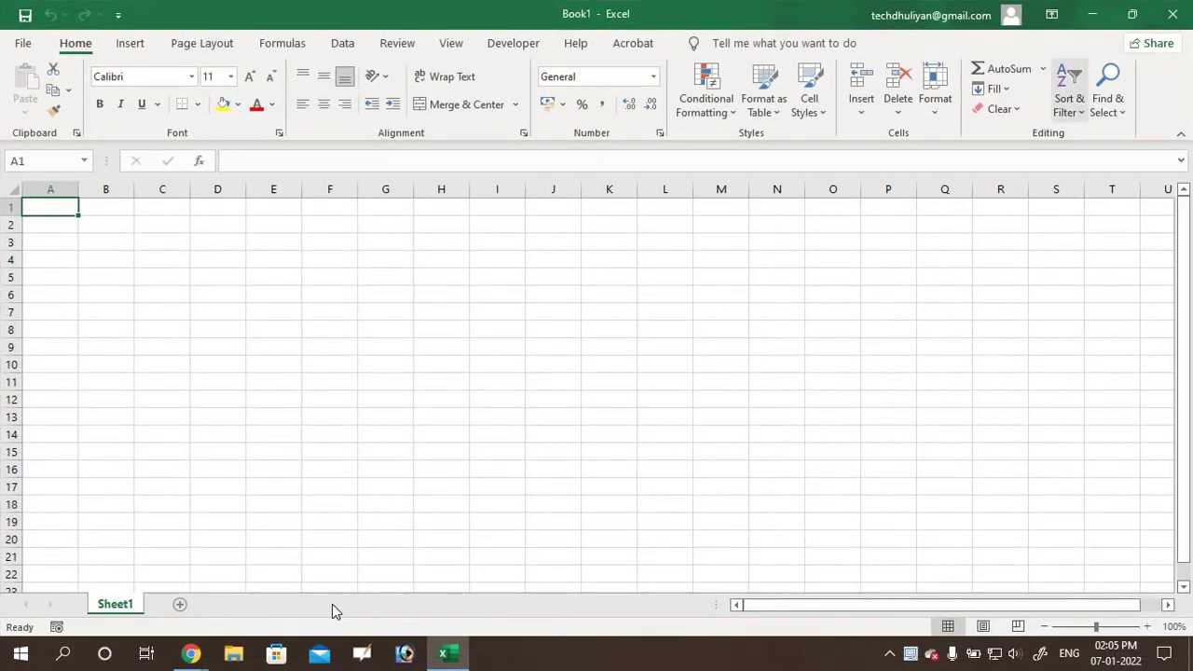
{"action": "mouse_move", "coordinate": [191, 654]}
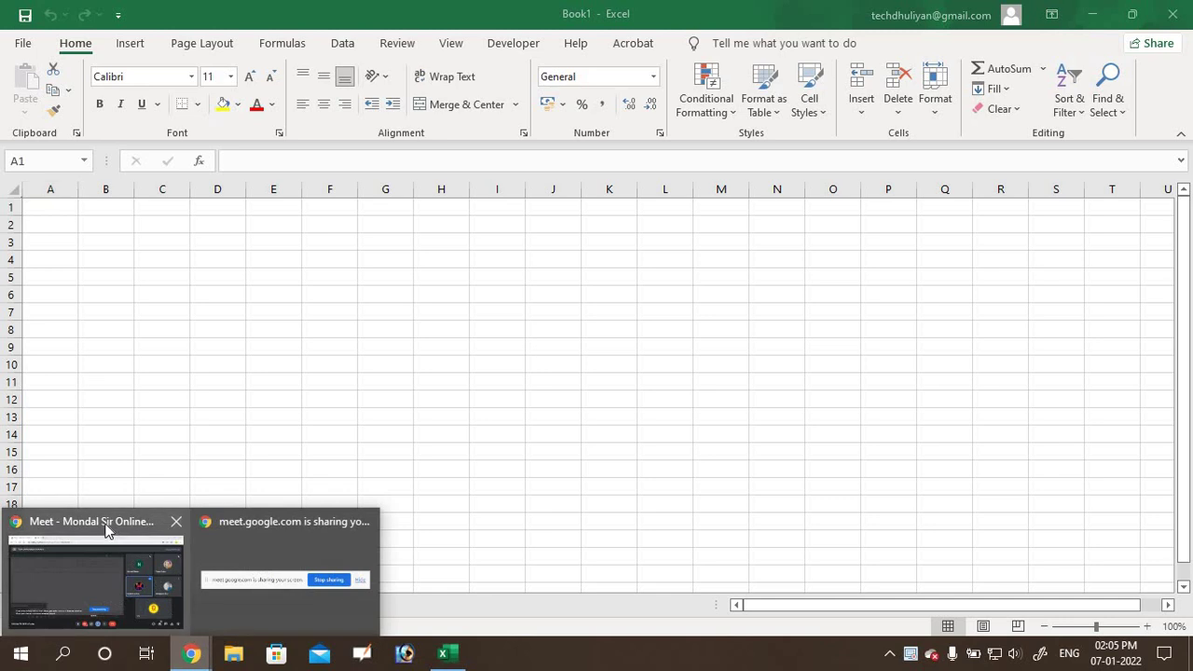
Step: Bring the Google Meet call window back to the front
{"action": "left_click", "coordinate": [107, 536]}
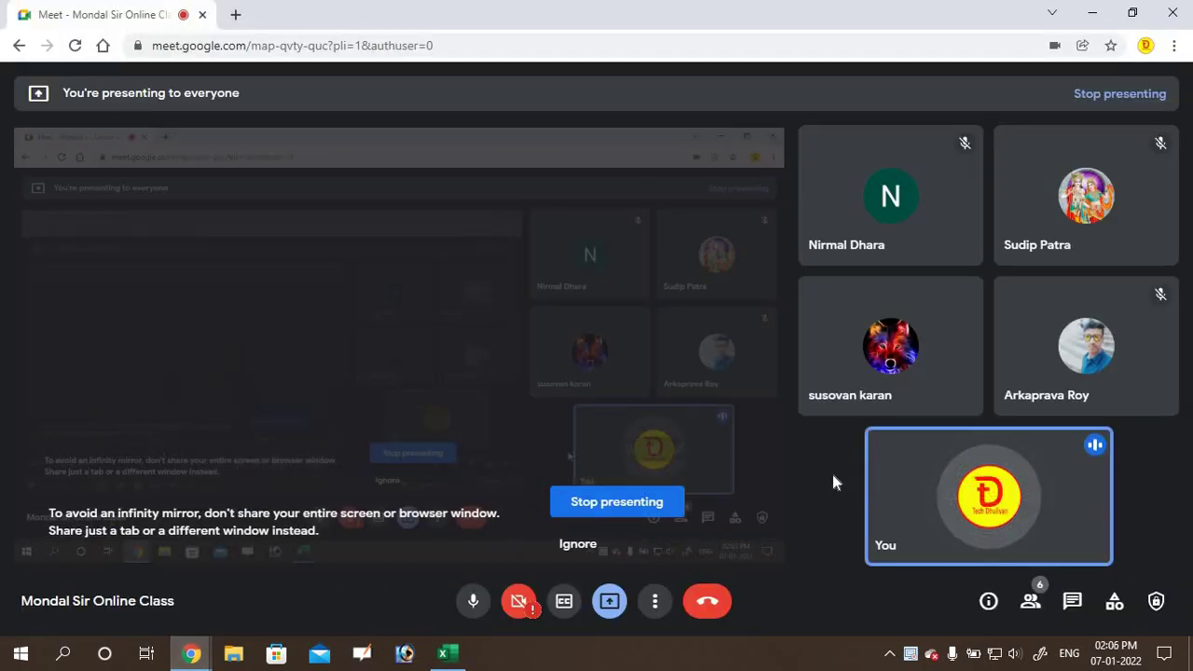
{"action": "left_click", "coordinate": [1096, 13]}
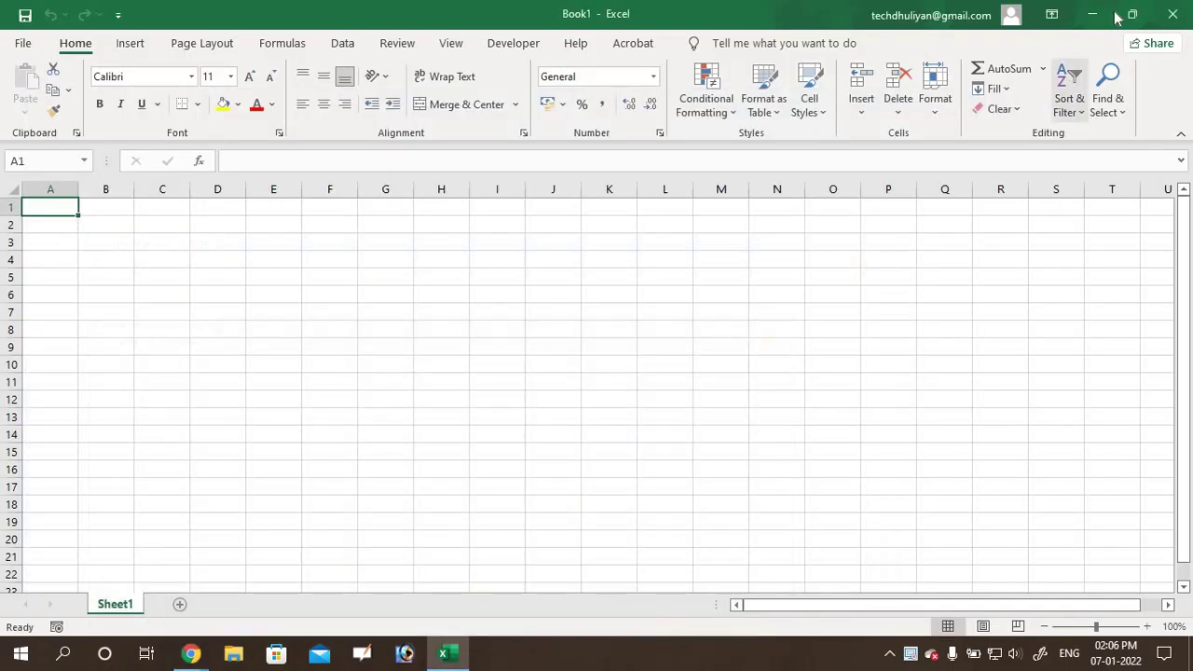
{"action": "left_click", "coordinate": [1091, 12]}
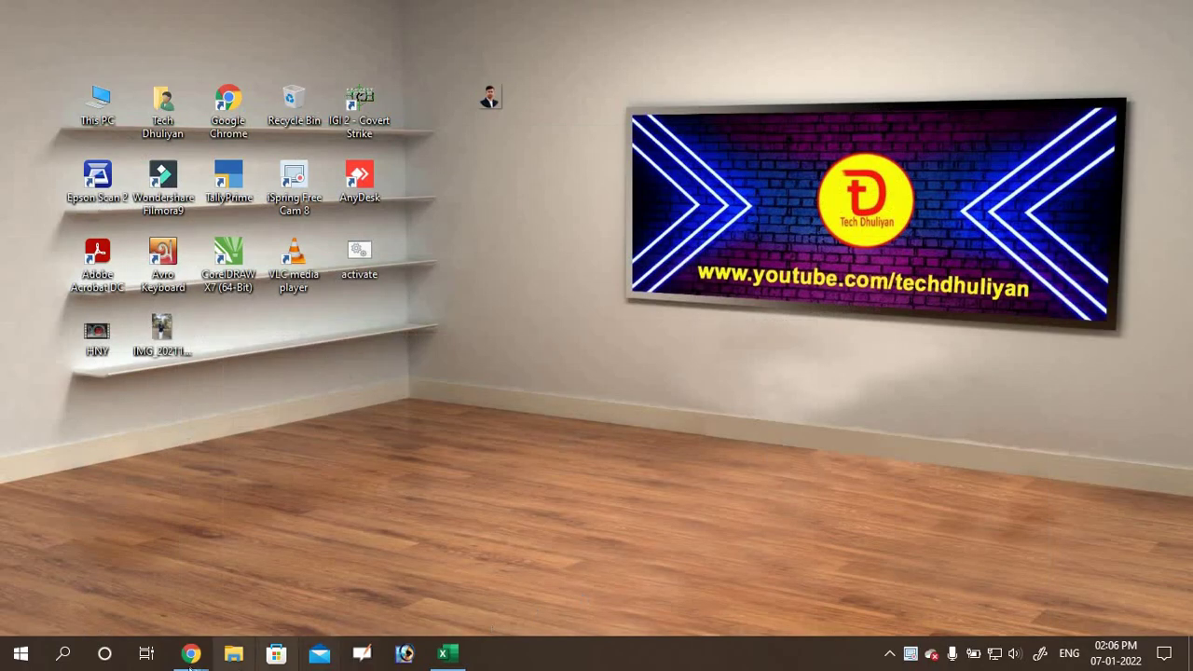
{"action": "mouse_move", "coordinate": [191, 653]}
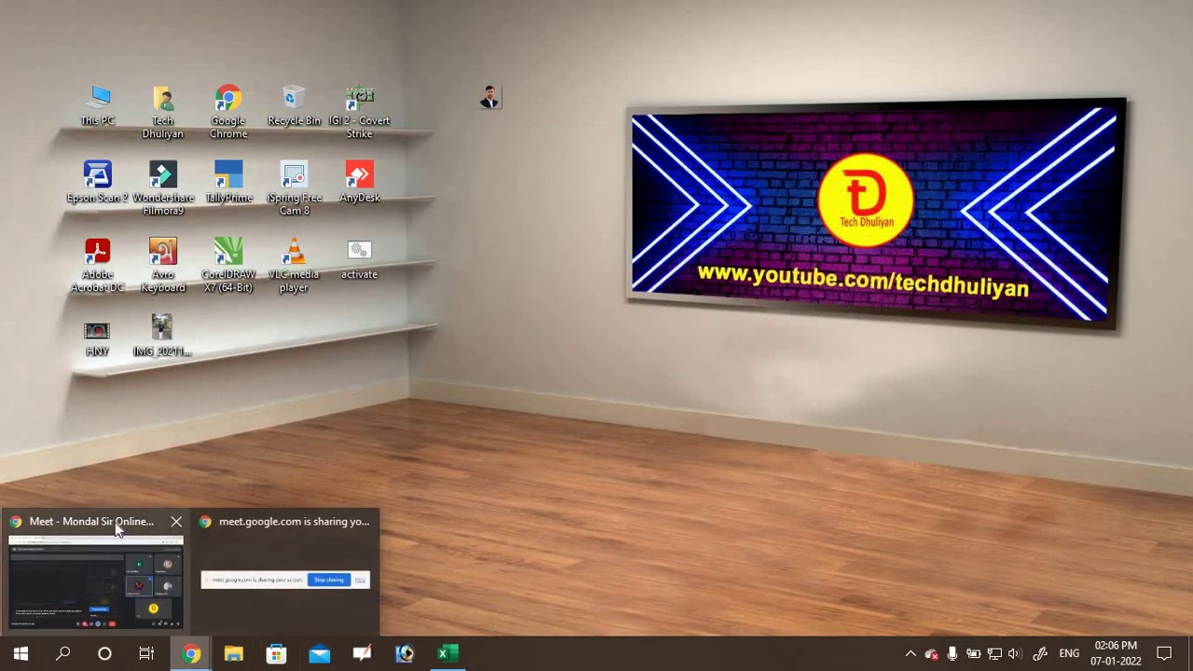
{"action": "left_click", "coordinate": [115, 522]}
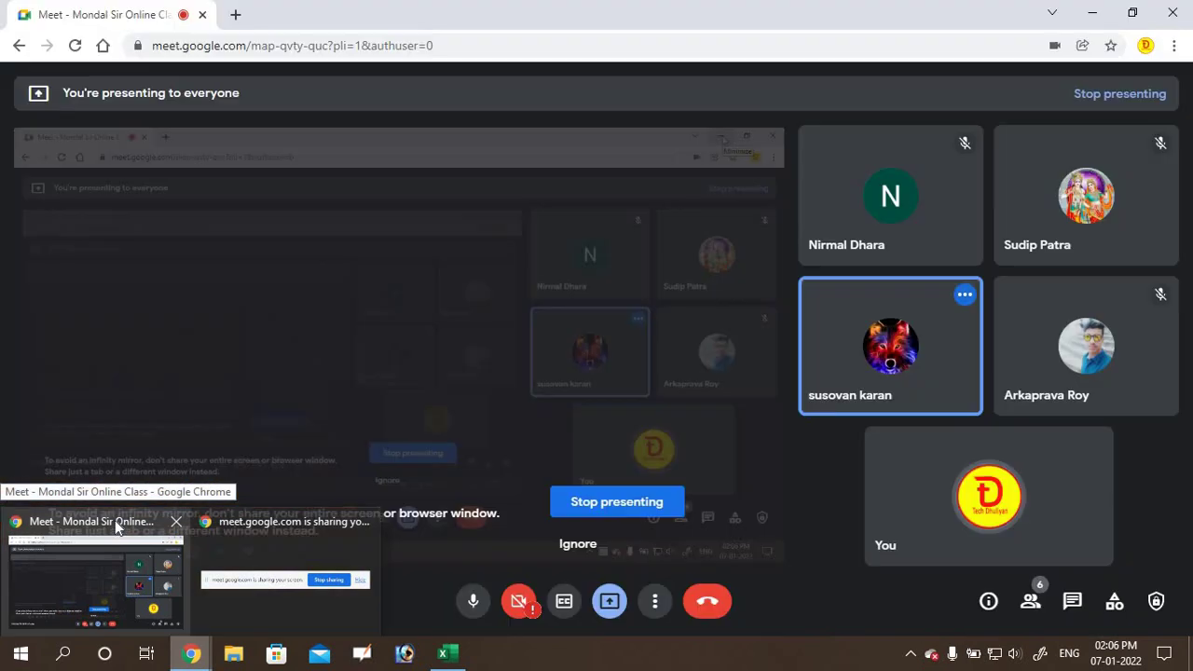
Step: Dismiss the infinity-mirror warning in Google Meet with Ignore
{"action": "left_click", "coordinate": [578, 545]}
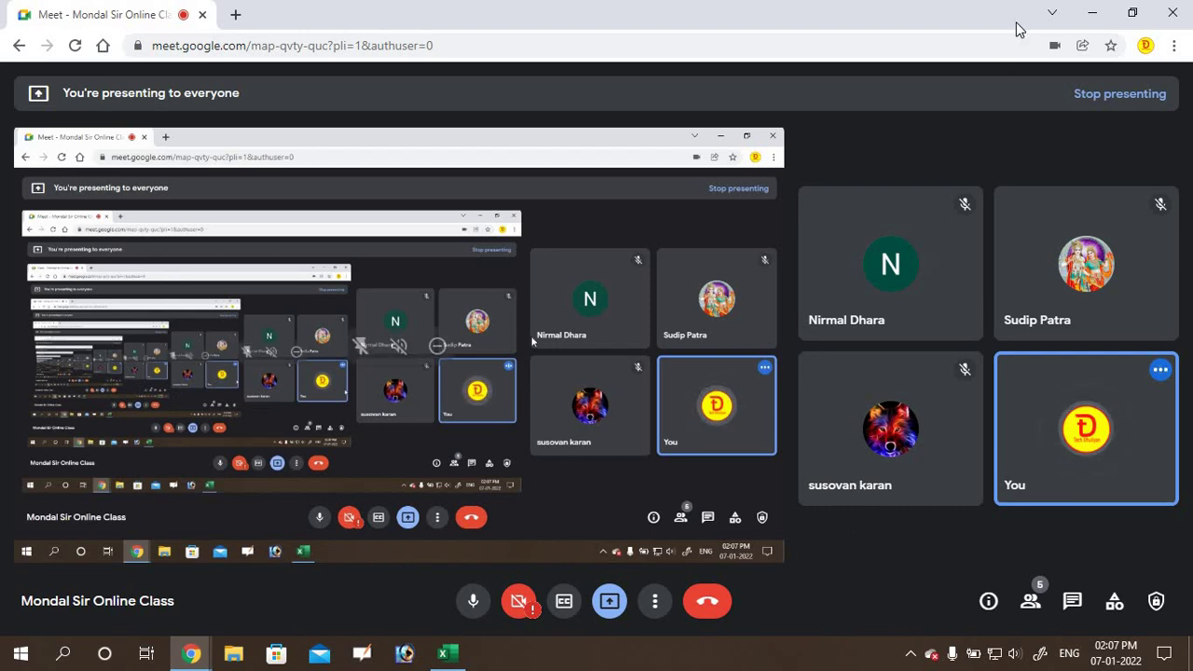
Step: Switch to Book1, then admit the waiting participant into the Meet call
{"action": "left_click", "coordinate": [1093, 15]}
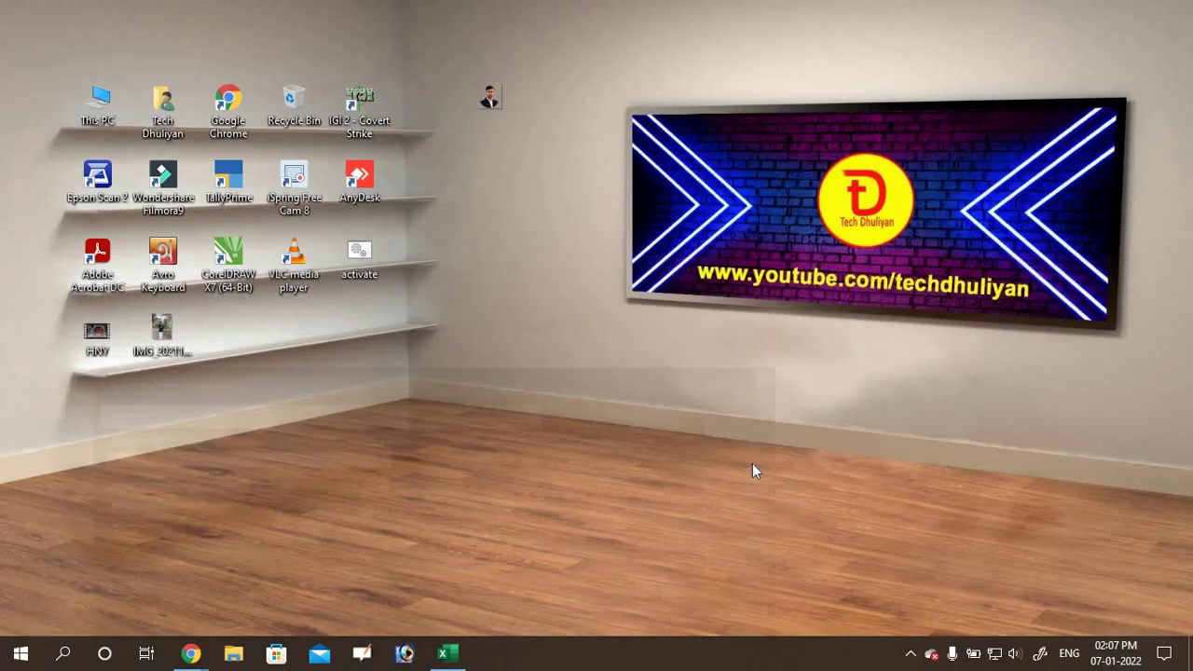
{"action": "left_click", "coordinate": [465, 650]}
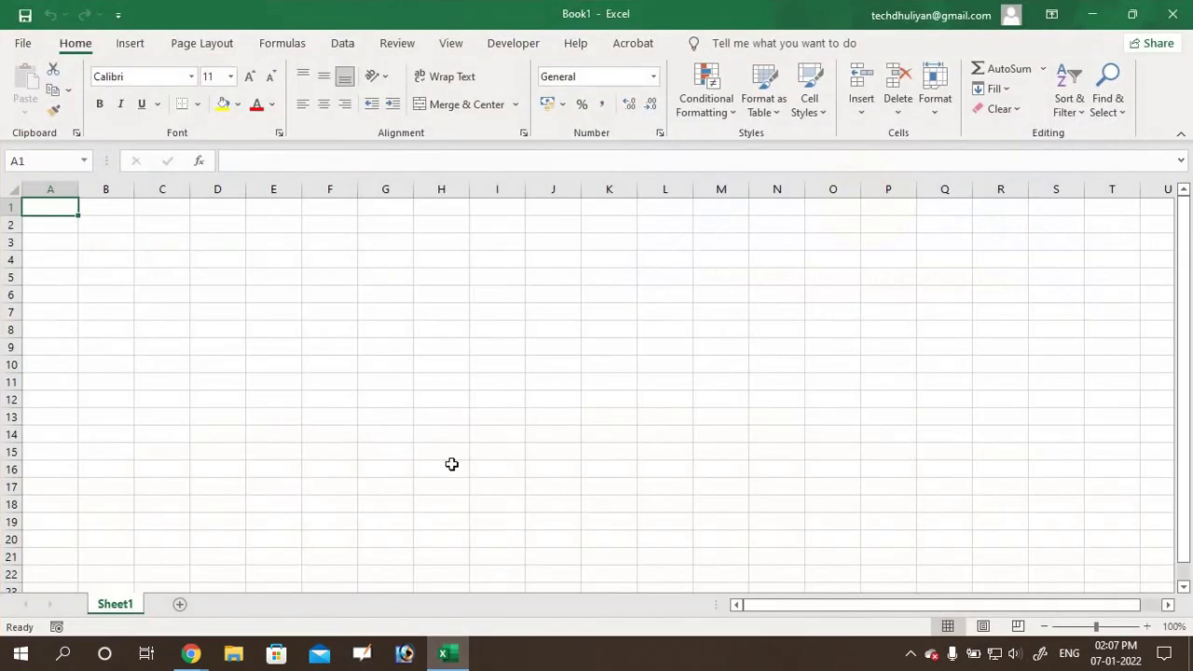
{"action": "left_click", "coordinate": [134, 311]}
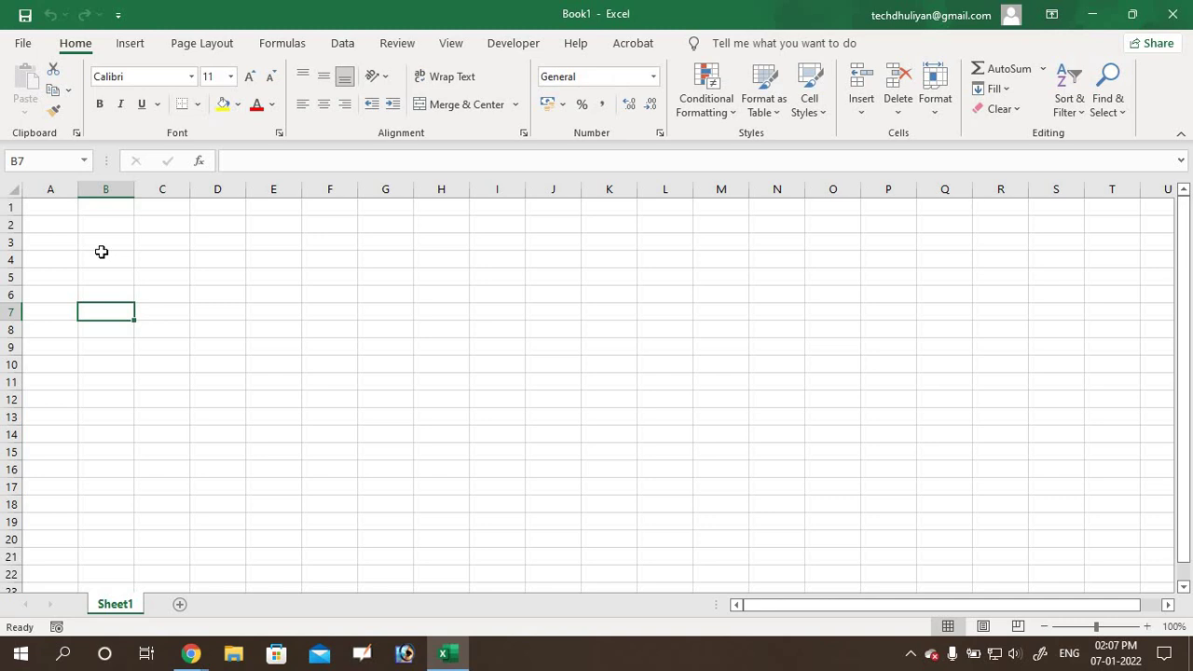
{"action": "mouse_move", "coordinate": [190, 654]}
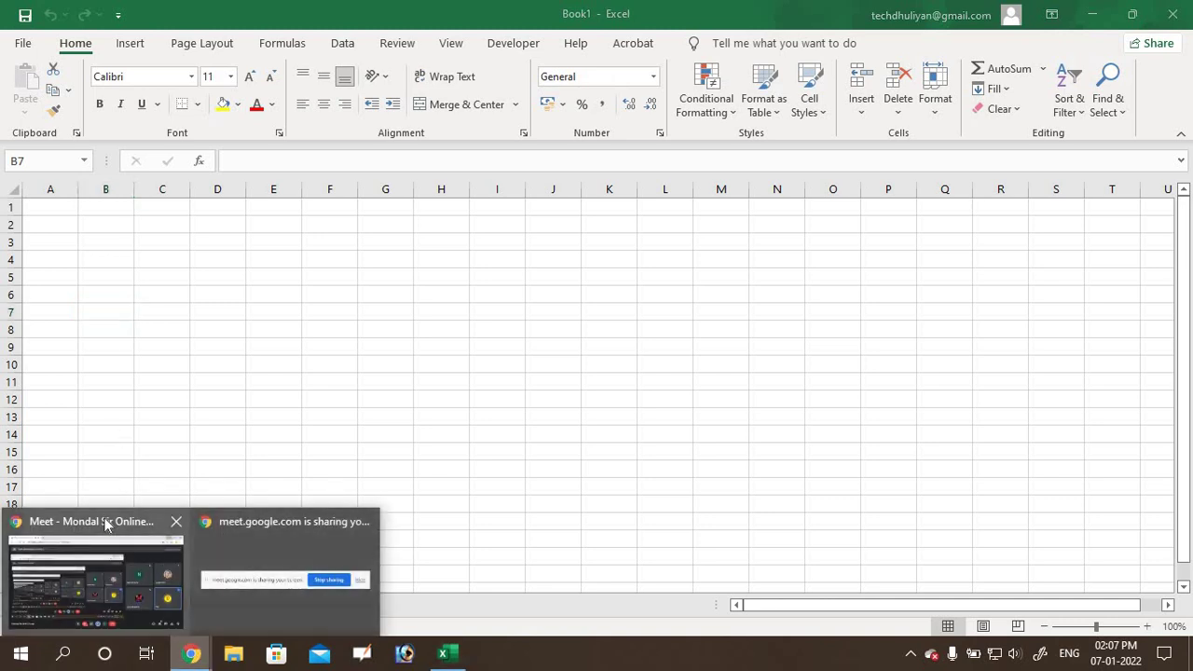
{"action": "left_click", "coordinate": [166, 511]}
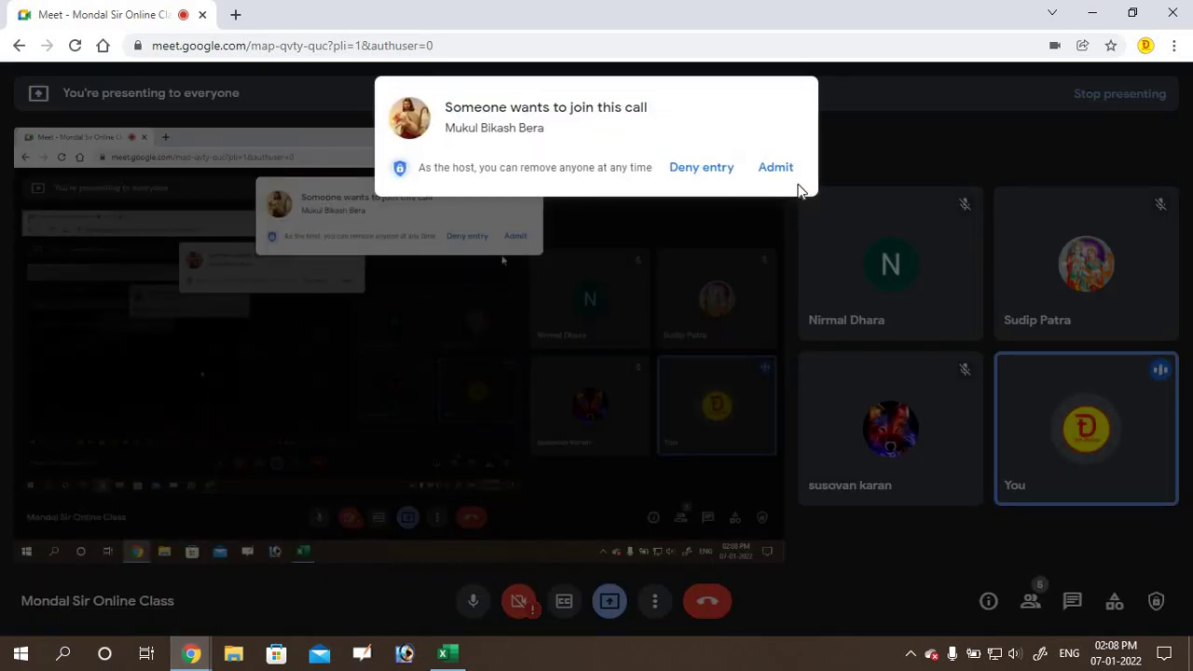
{"action": "left_click", "coordinate": [775, 177]}
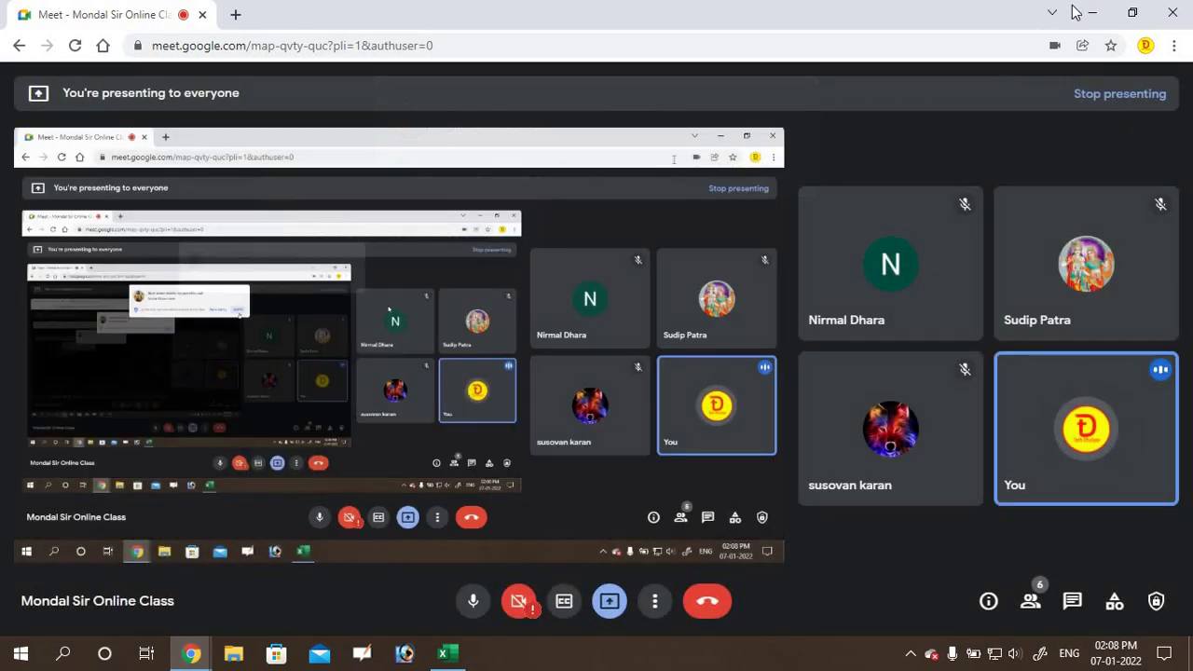
{"action": "left_click", "coordinate": [1107, 17]}
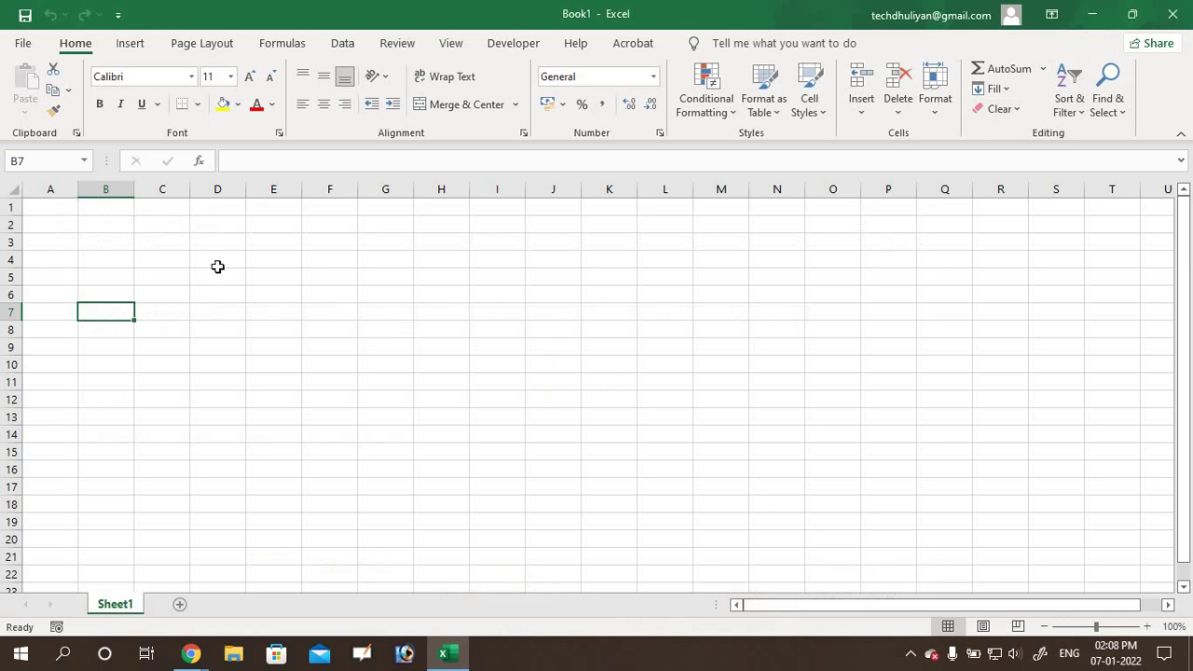
Step: Back in Book1, select cell C3 for the first form label
{"action": "left_click", "coordinate": [82, 236]}
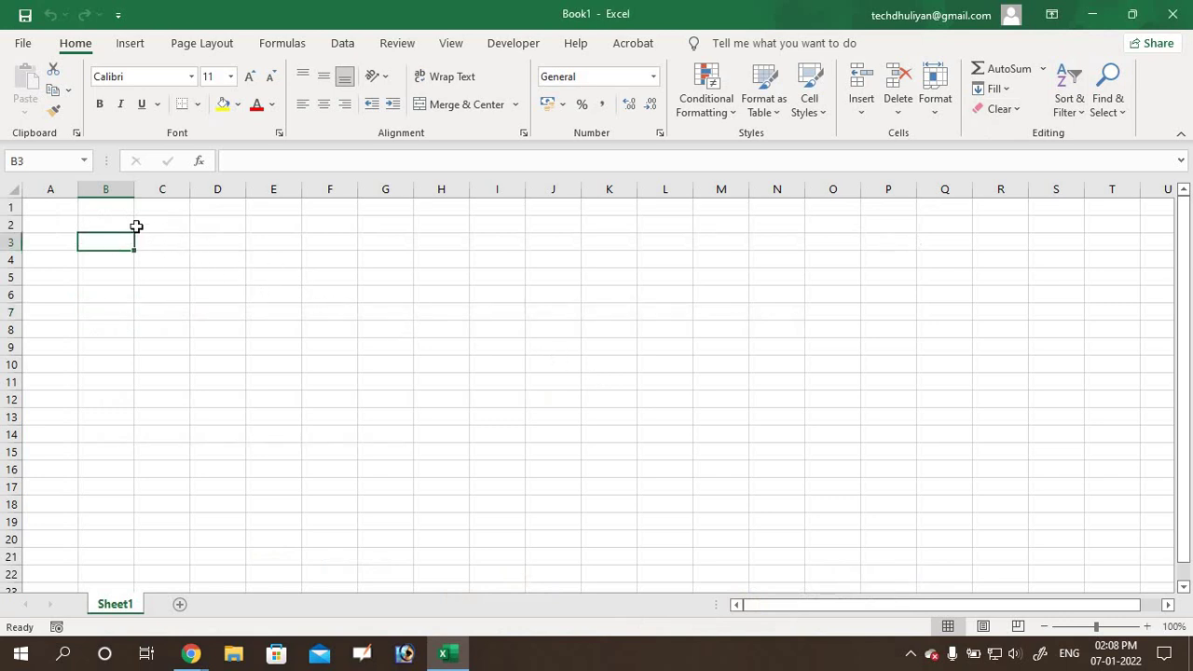
{"action": "left_click", "coordinate": [68, 212]}
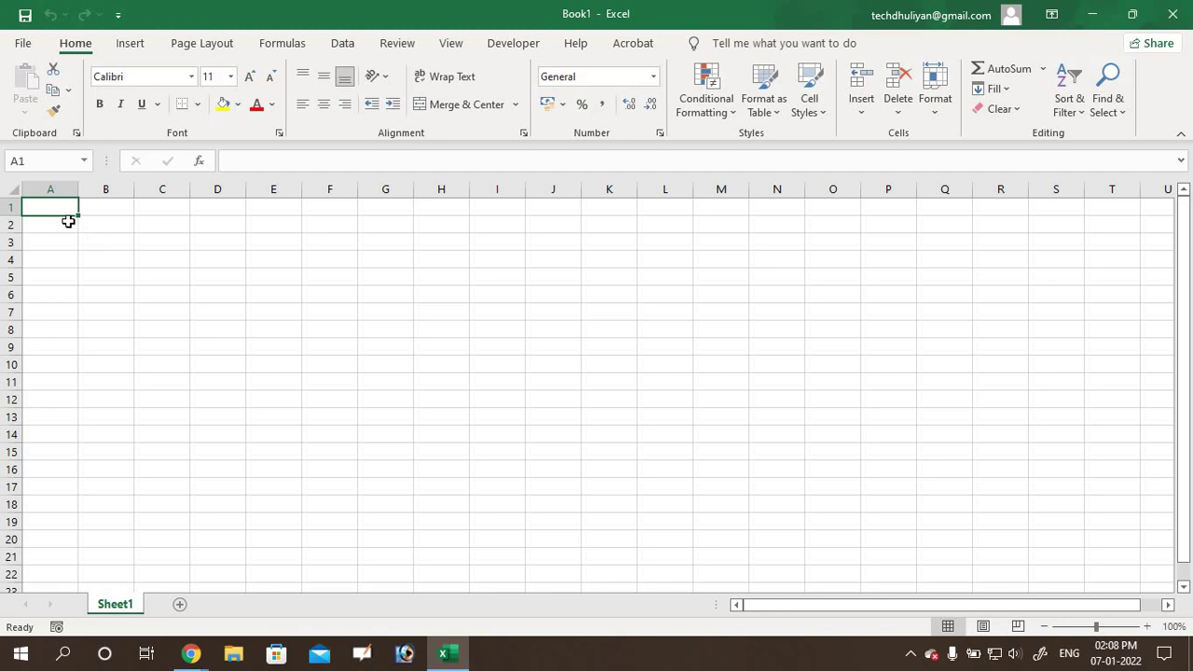
{"action": "left_click", "coordinate": [65, 239]}
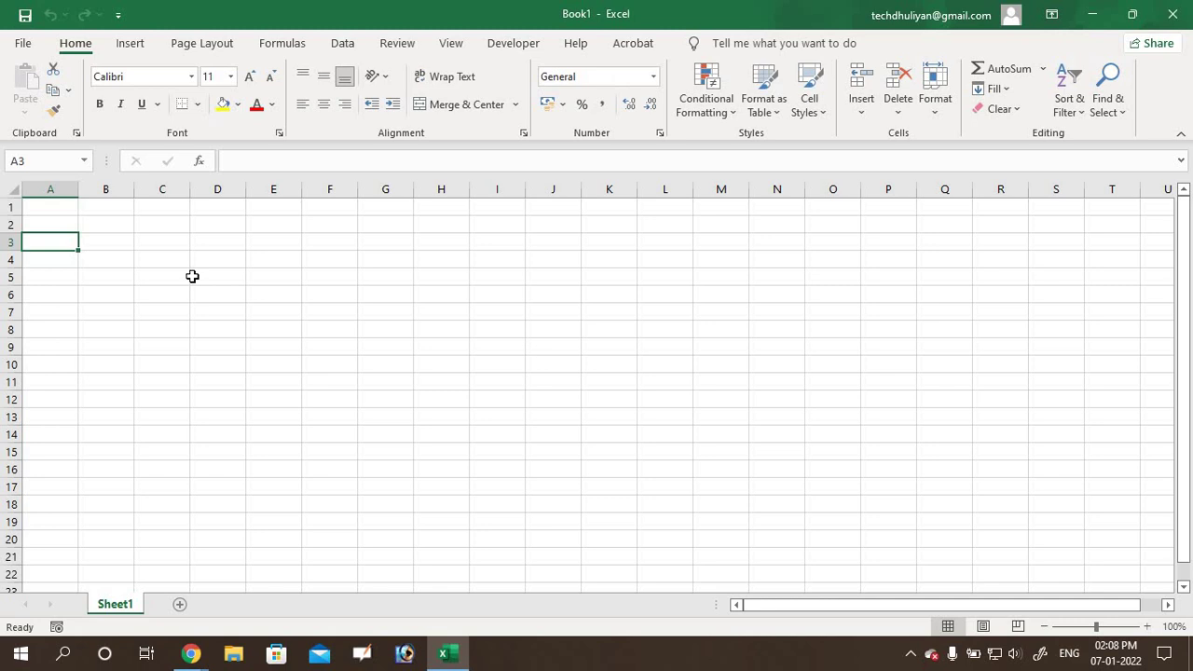
{"action": "left_click", "coordinate": [67, 229]}
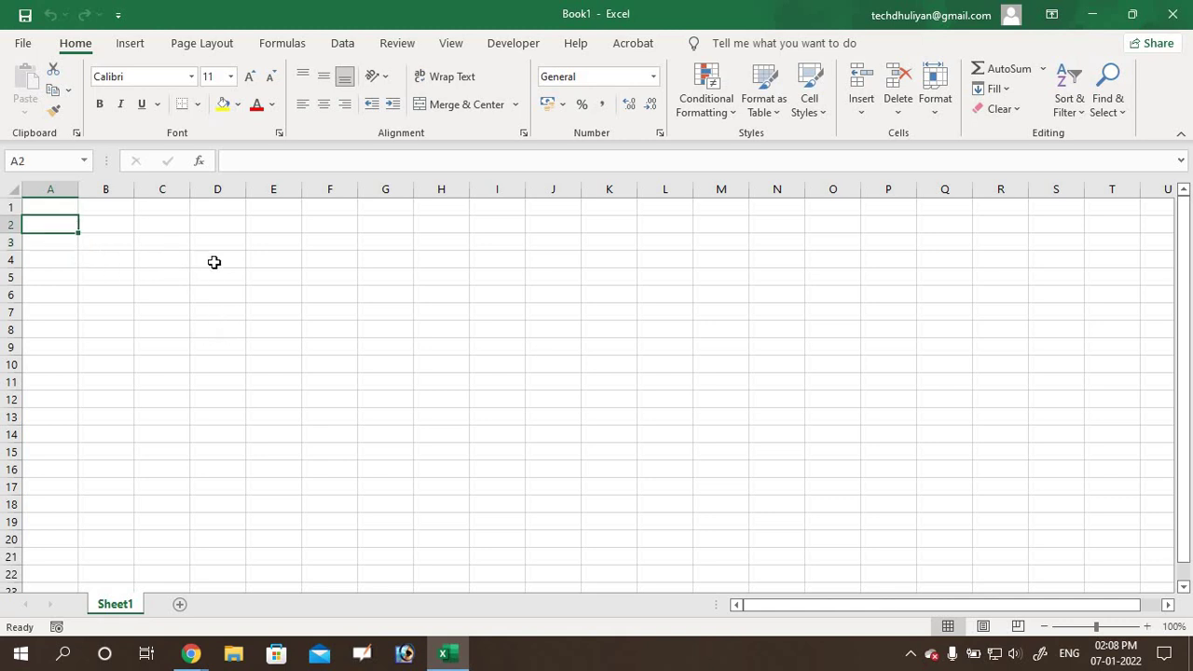
{"action": "left_click", "coordinate": [154, 242]}
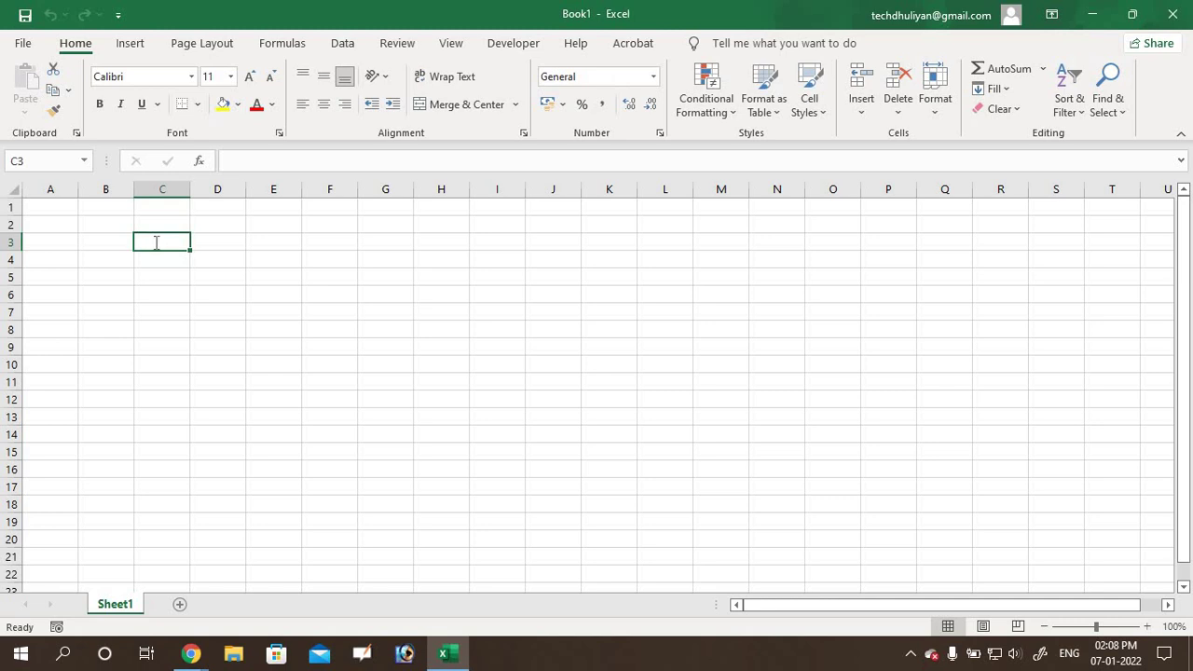
Step: Enter 'Student Name:' in C3 and 'Mobile No:' in C5, ending at C7
{"action": "type", "text": "Student"}
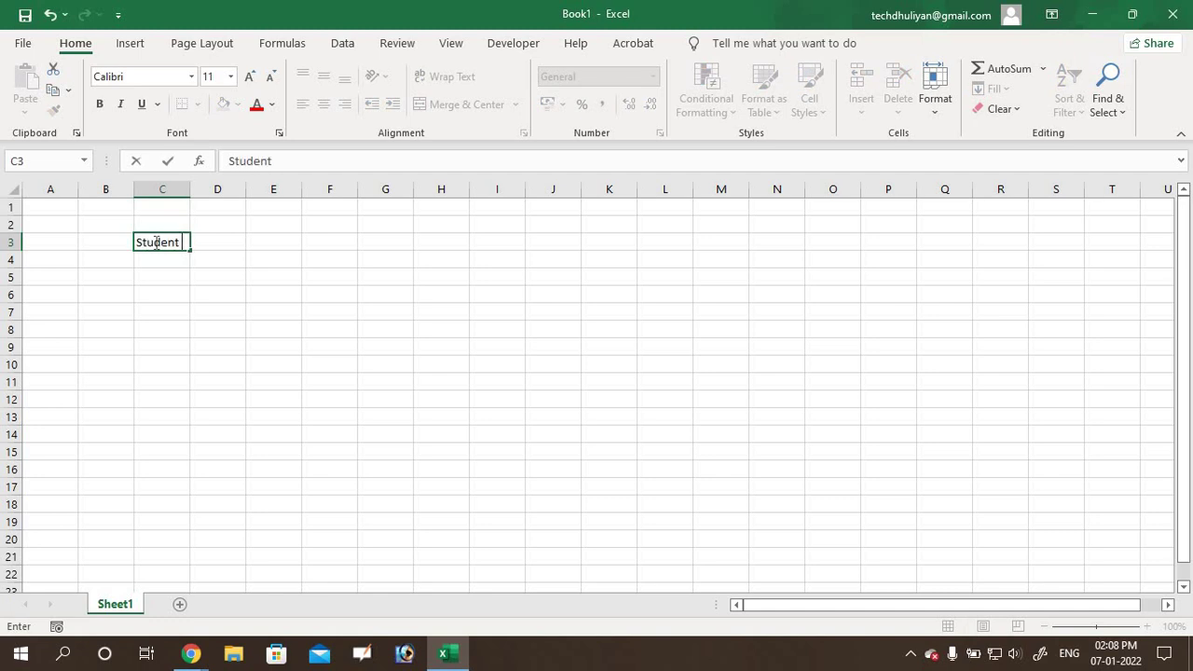
{"action": "type", "text": " Name"}
{"action": "key", "text": "Tab"}
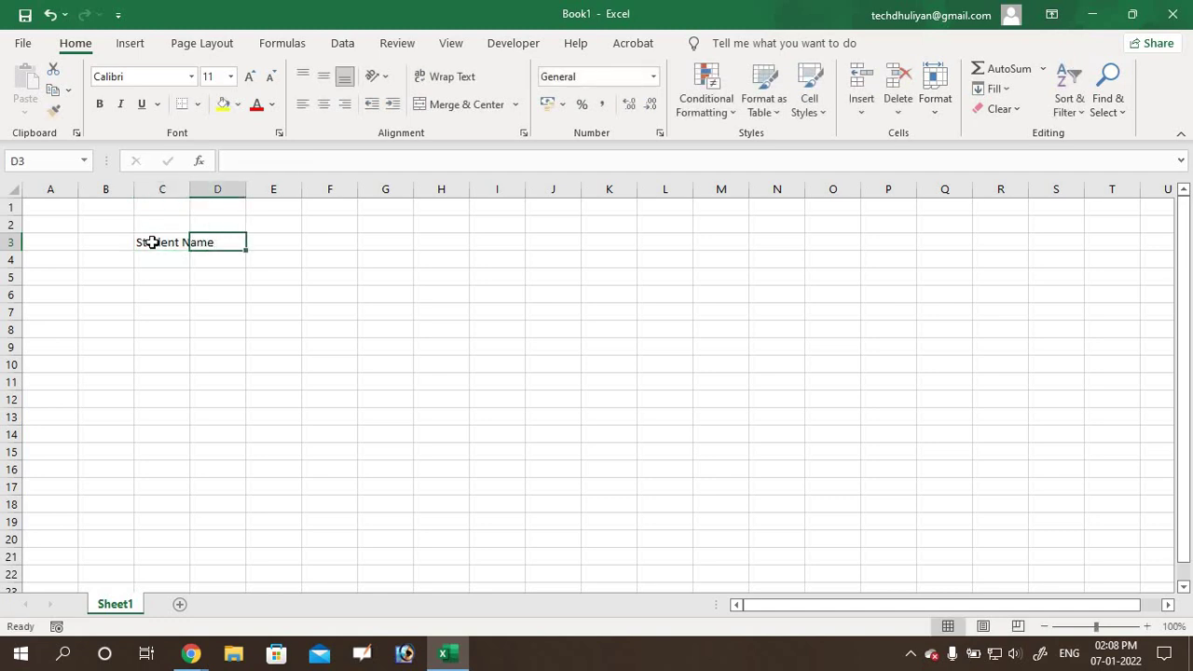
{"action": "left_click", "coordinate": [155, 278]}
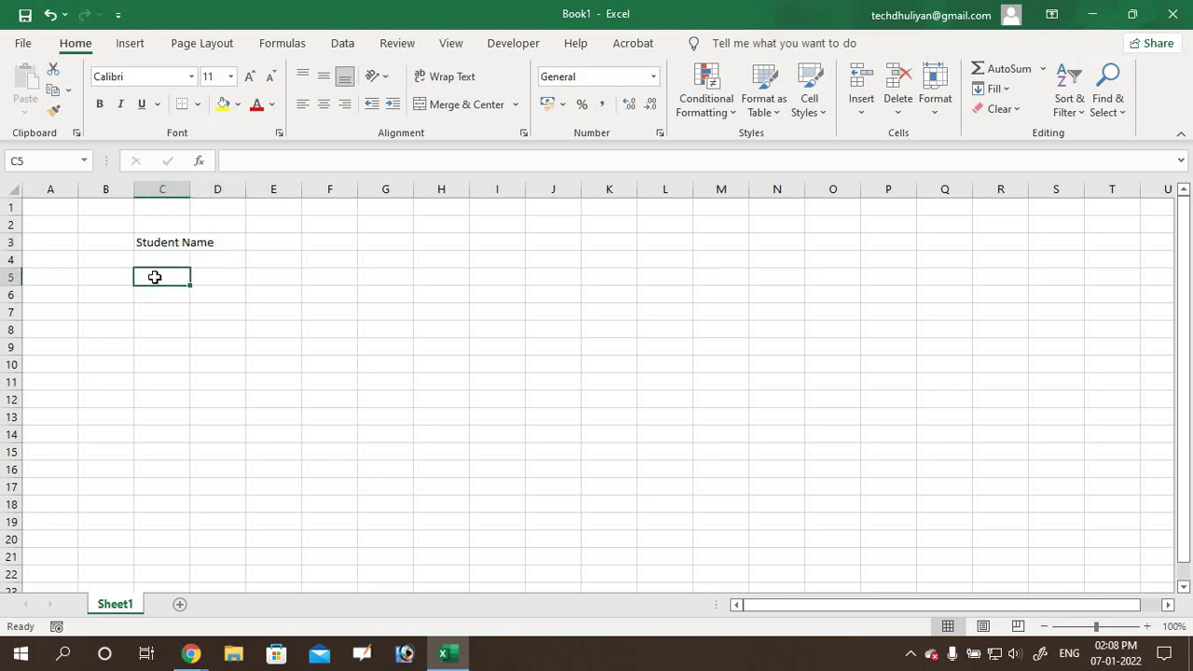
{"action": "type", "text": "Mo"}
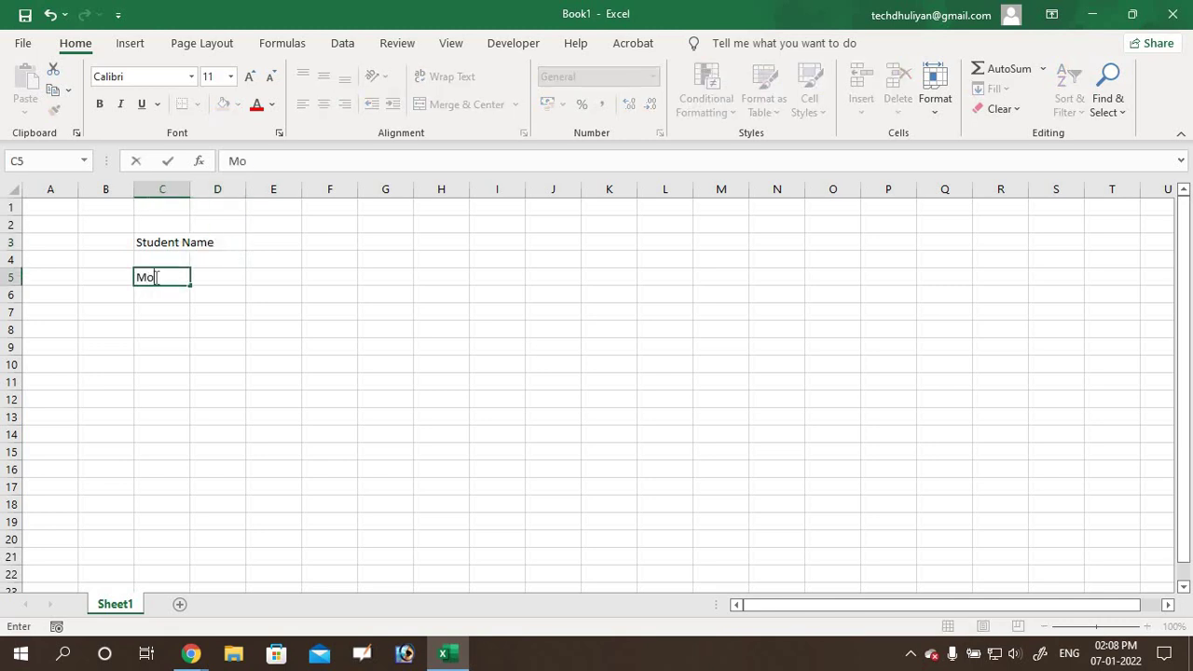
{"action": "type", "text": "bile"}
{"action": "type", "text": " No"}
{"action": "type", "text": ":"}
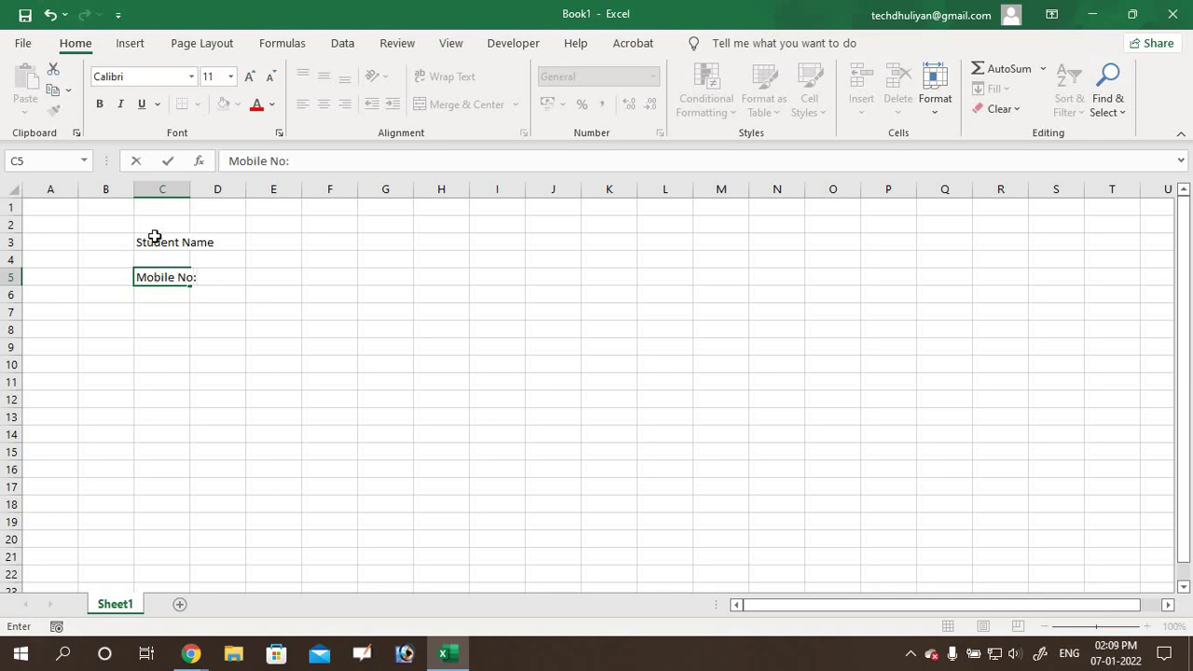
{"action": "double_click", "coordinate": [154, 241]}
{"action": "left_click", "coordinate": [218, 242]}
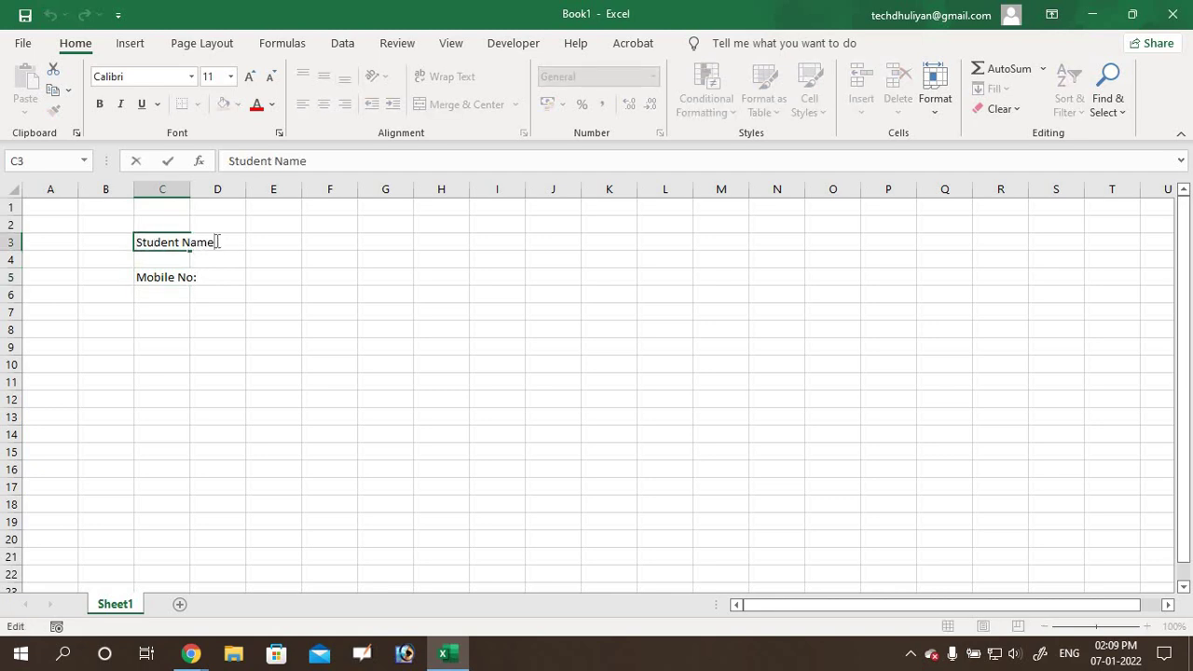
{"action": "type", "text": ":"}
{"action": "key", "text": "Return"}
{"action": "key", "text": "Down"}
{"action": "key", "text": "Down"}
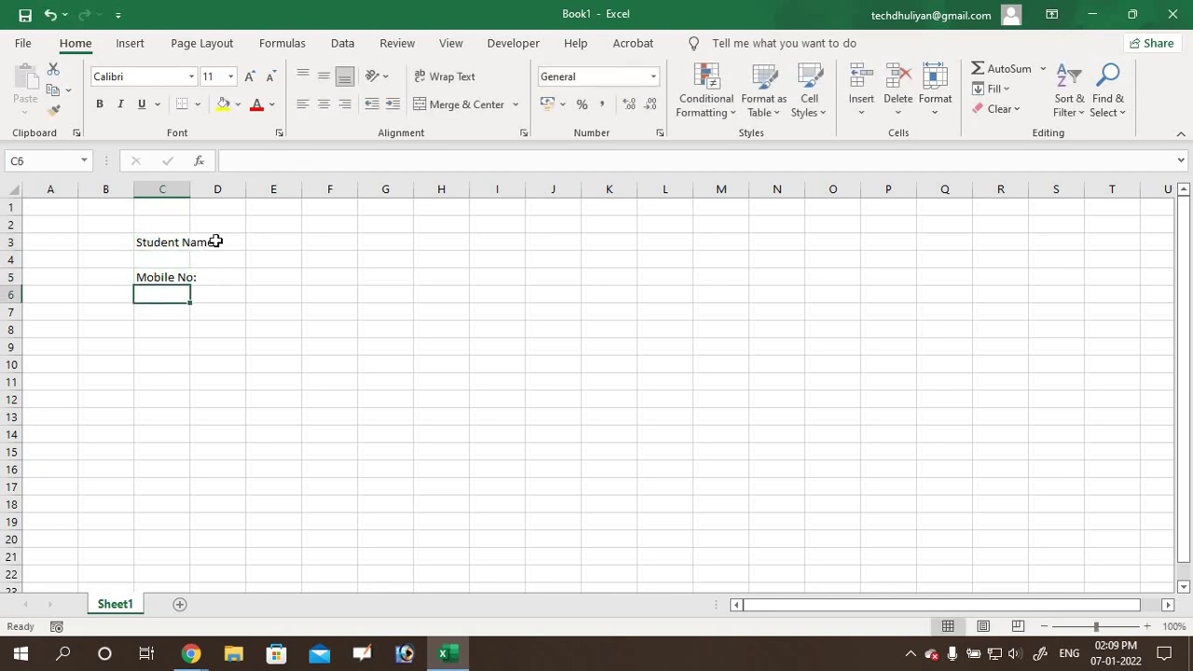
{"action": "key", "text": "Down"}
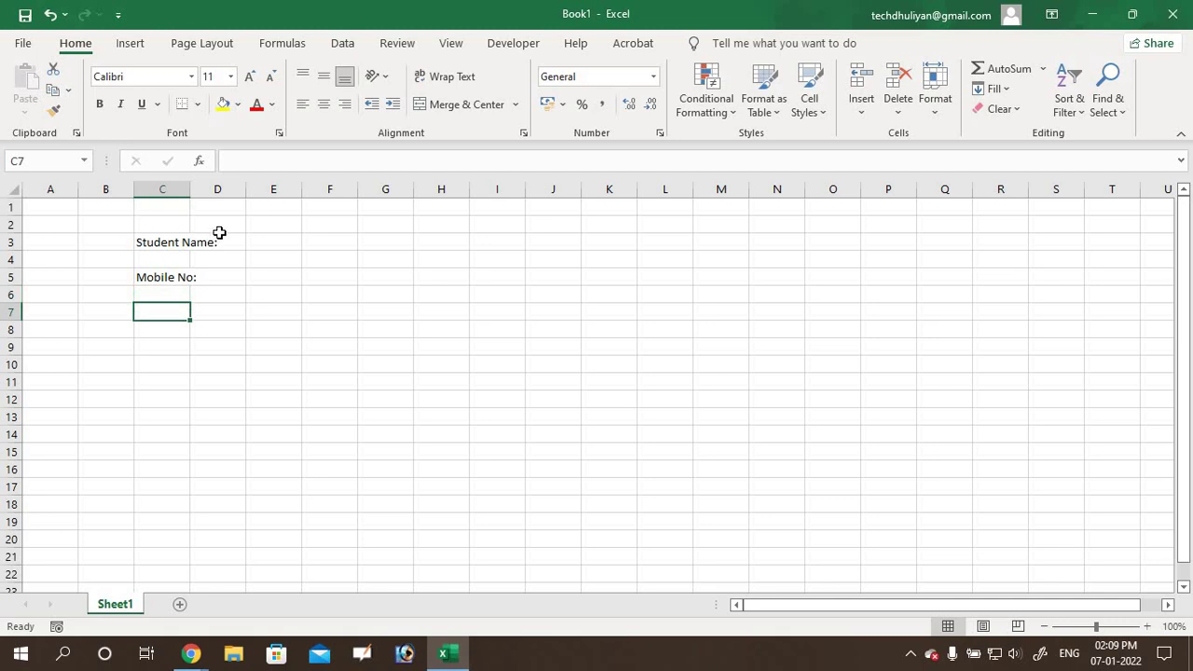
{"action": "mouse_move", "coordinate": [191, 654]}
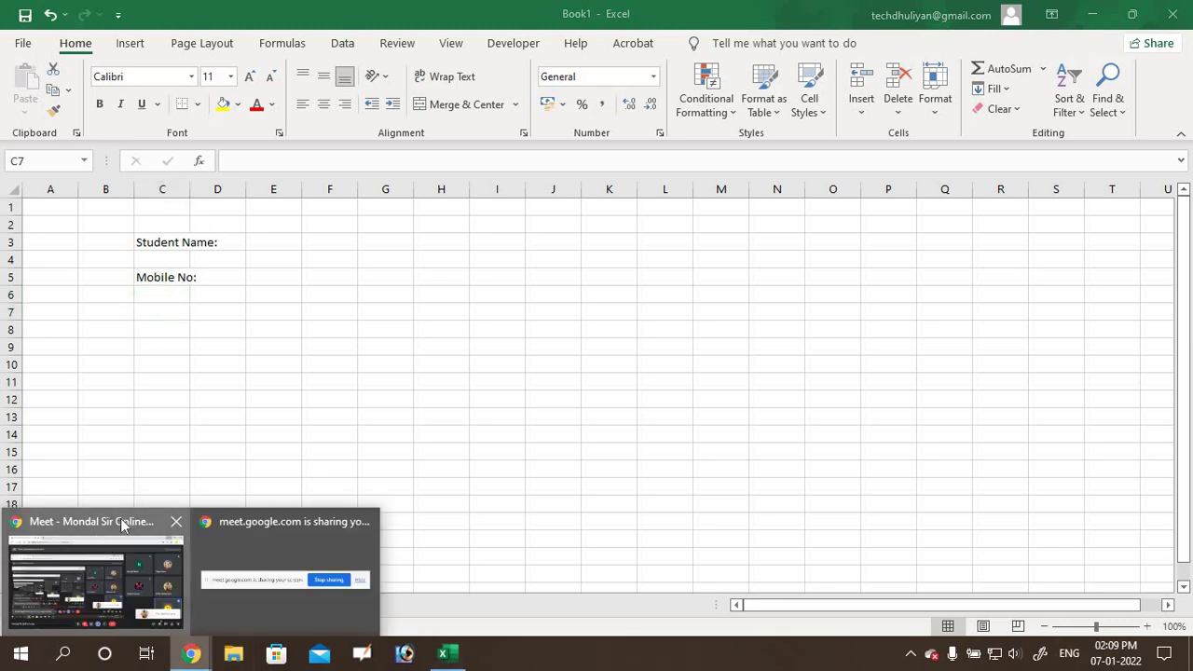
Step: Admit the next waiting participant in Meet and return to Book1
{"action": "left_click", "coordinate": [128, 524]}
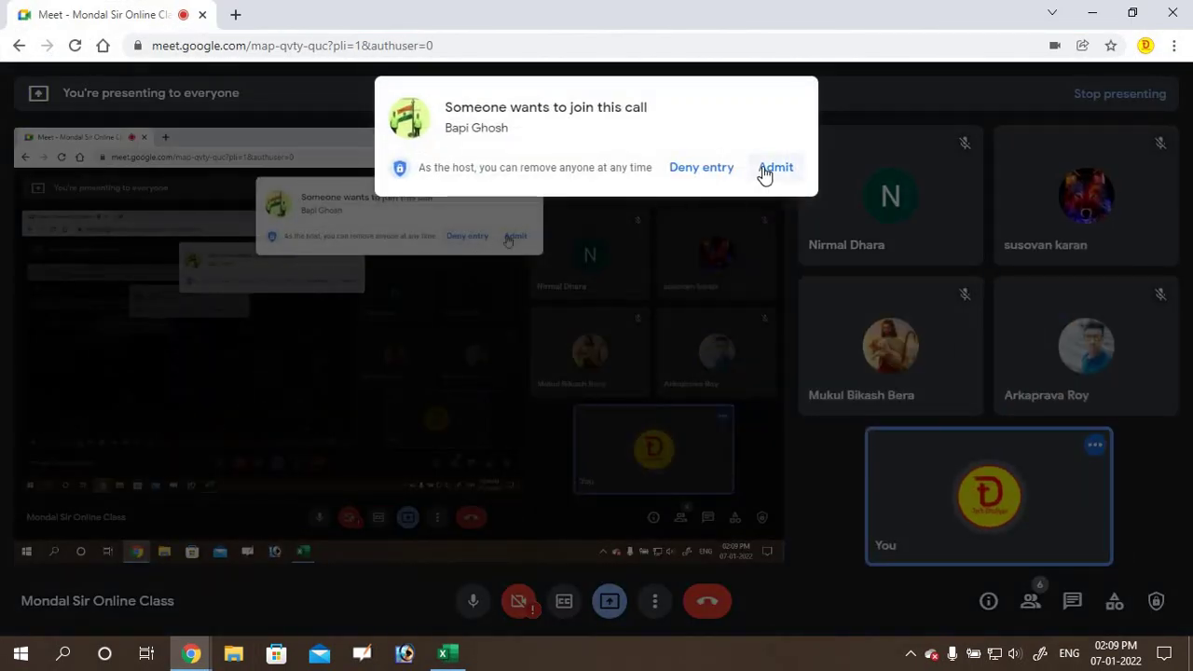
{"action": "left_click", "coordinate": [766, 171]}
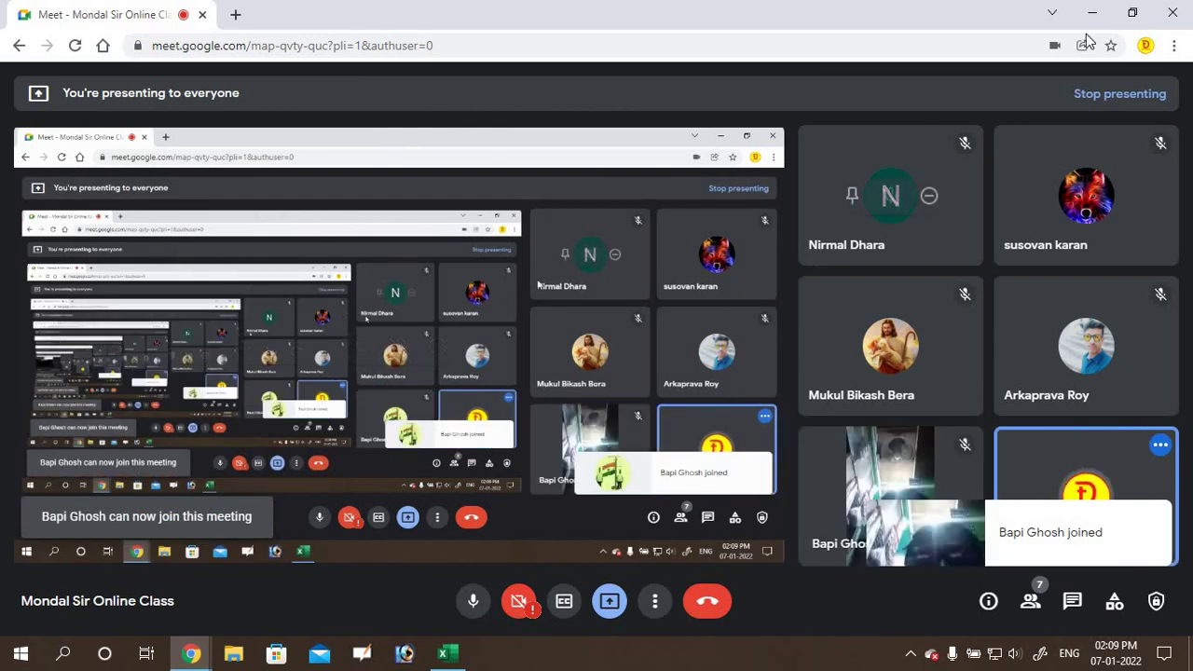
{"action": "left_click", "coordinate": [1094, 13]}
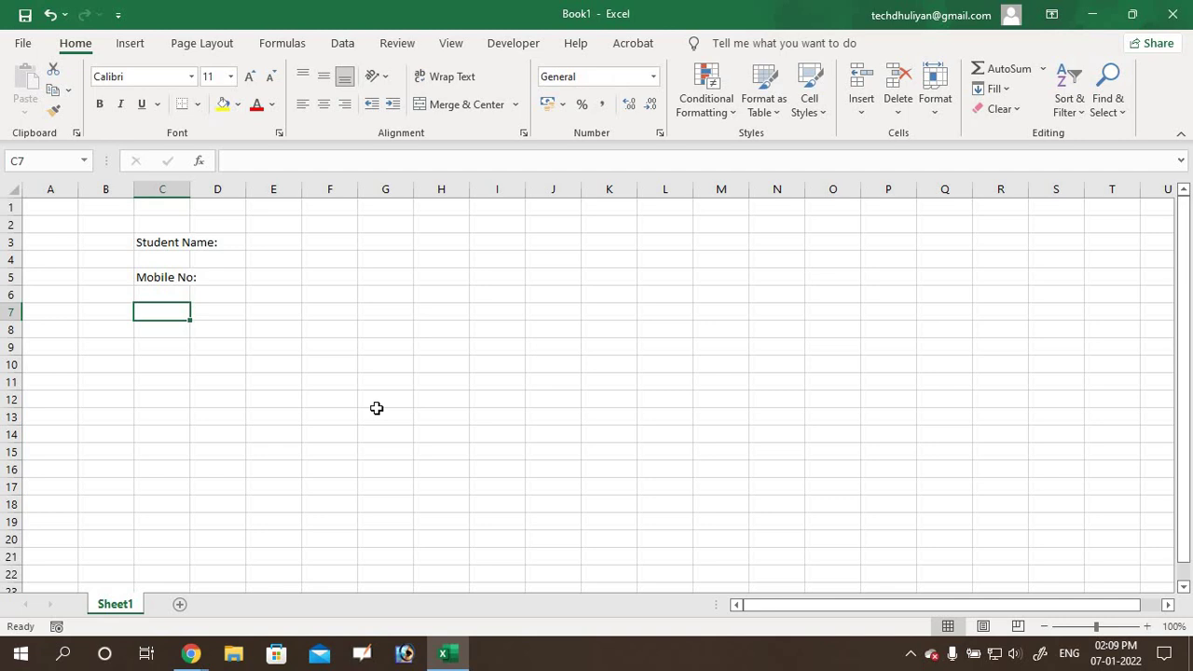
Step: Enter 'Email ID:', 'Gender:', 'Course Name:' and 'Address:' in C7, C9, C11 and C13
{"action": "type", "text": "Email "}
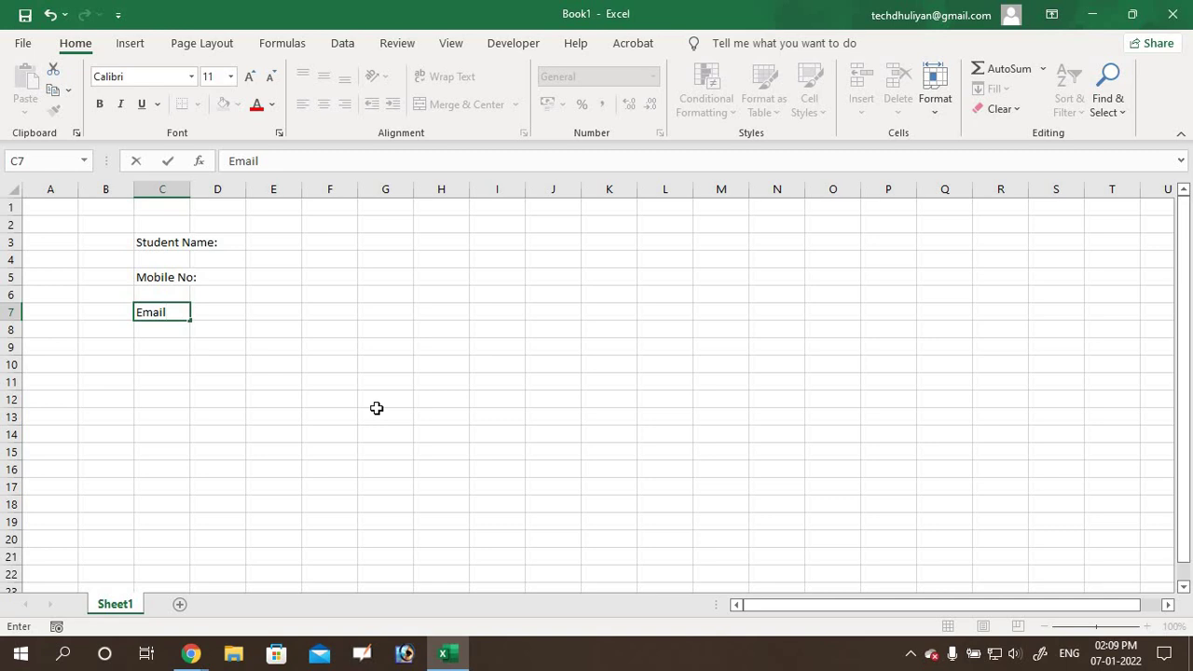
{"action": "type", "text": "ID"}
{"action": "type", "text": ":"}
{"action": "key", "text": "Return"}
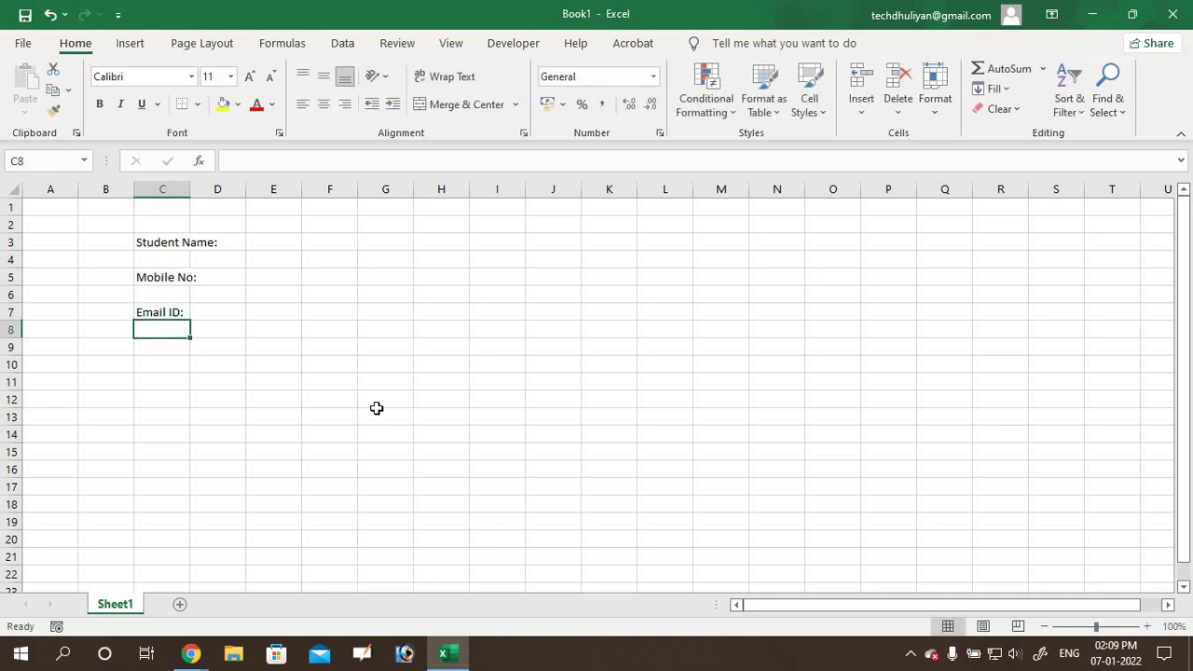
{"action": "key", "text": "Return"}
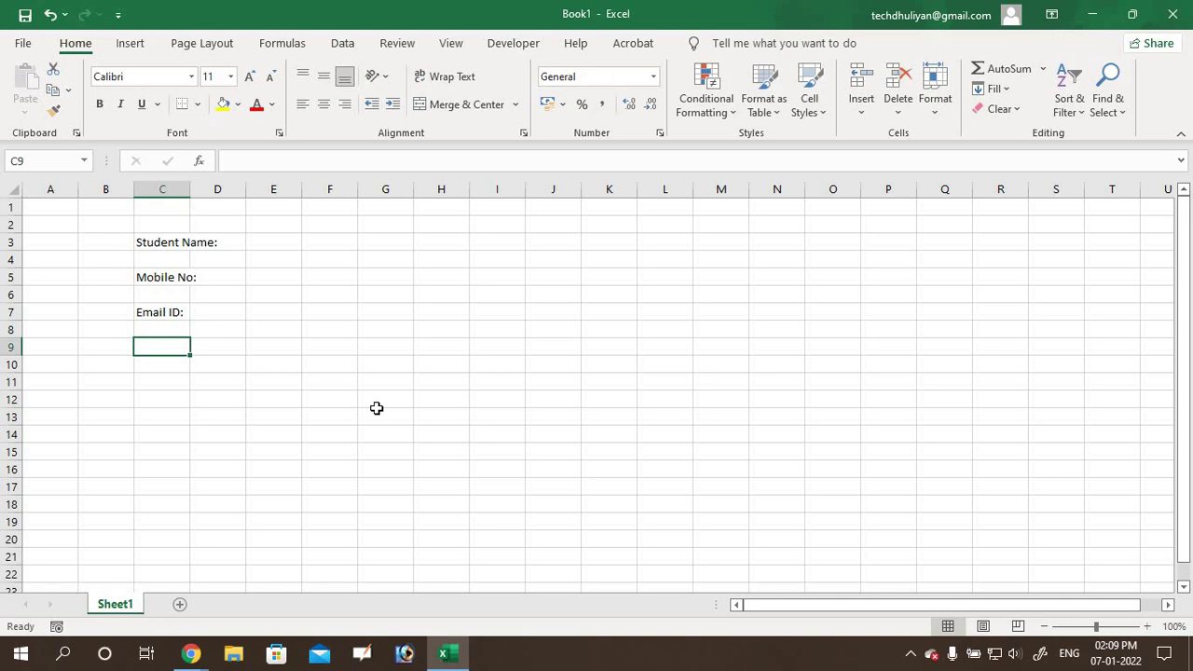
{"action": "type", "text": "Gende"}
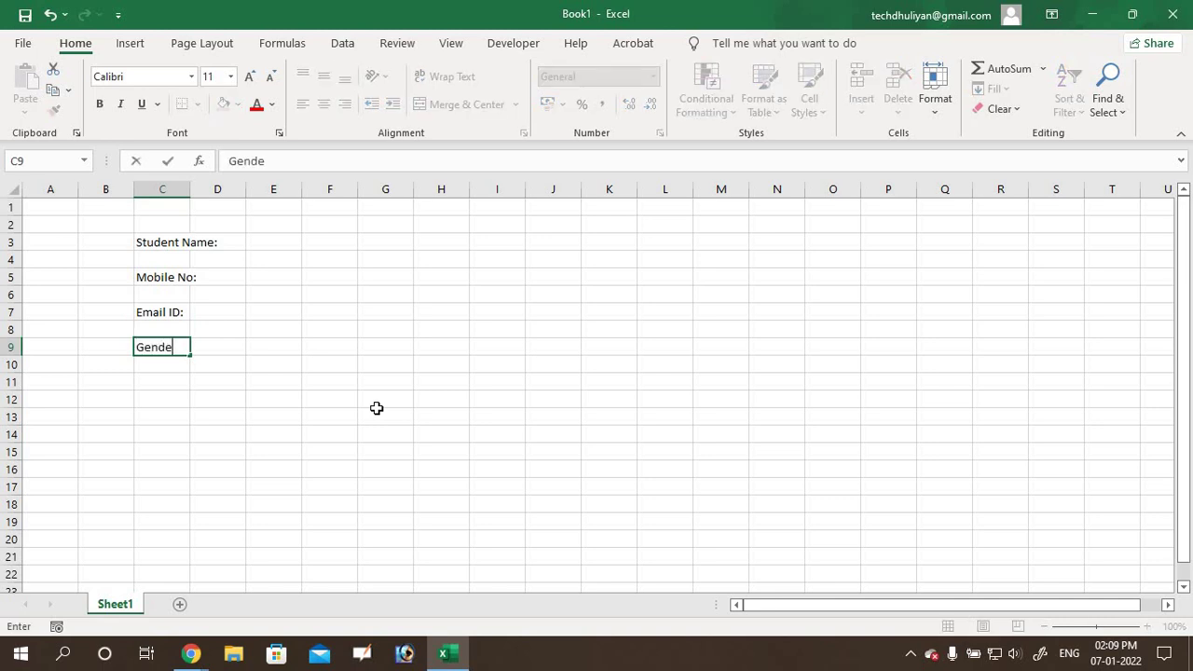
{"action": "type", "text": "r:"}
{"action": "key", "text": "Return"}
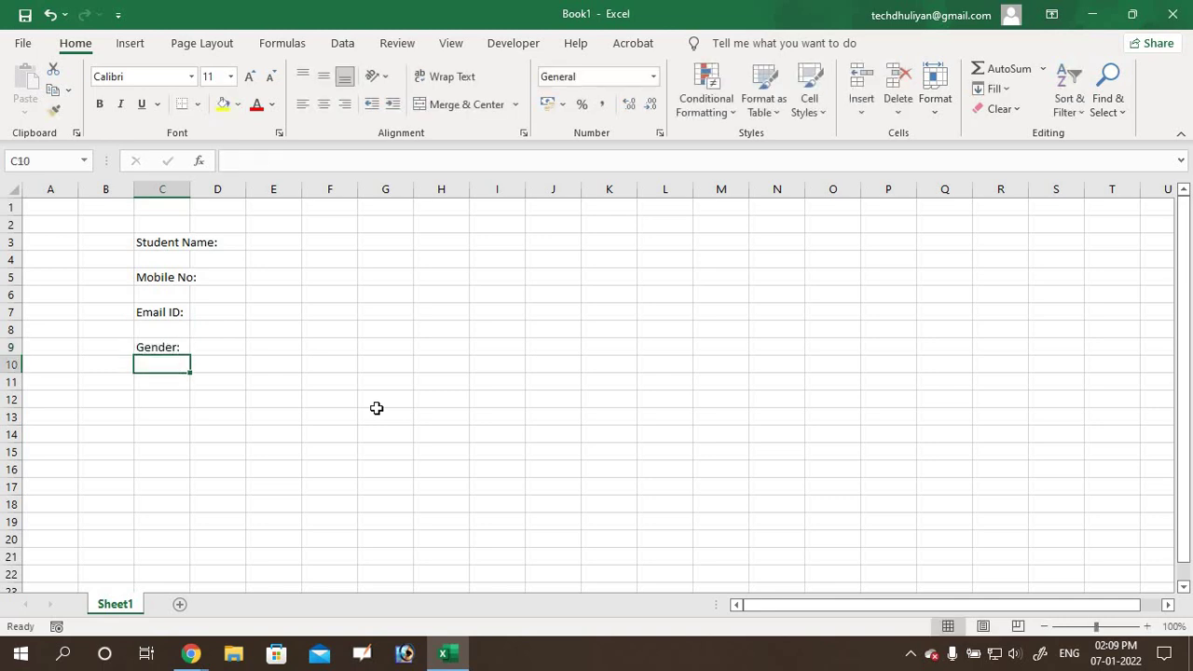
{"action": "key", "text": "Return"}
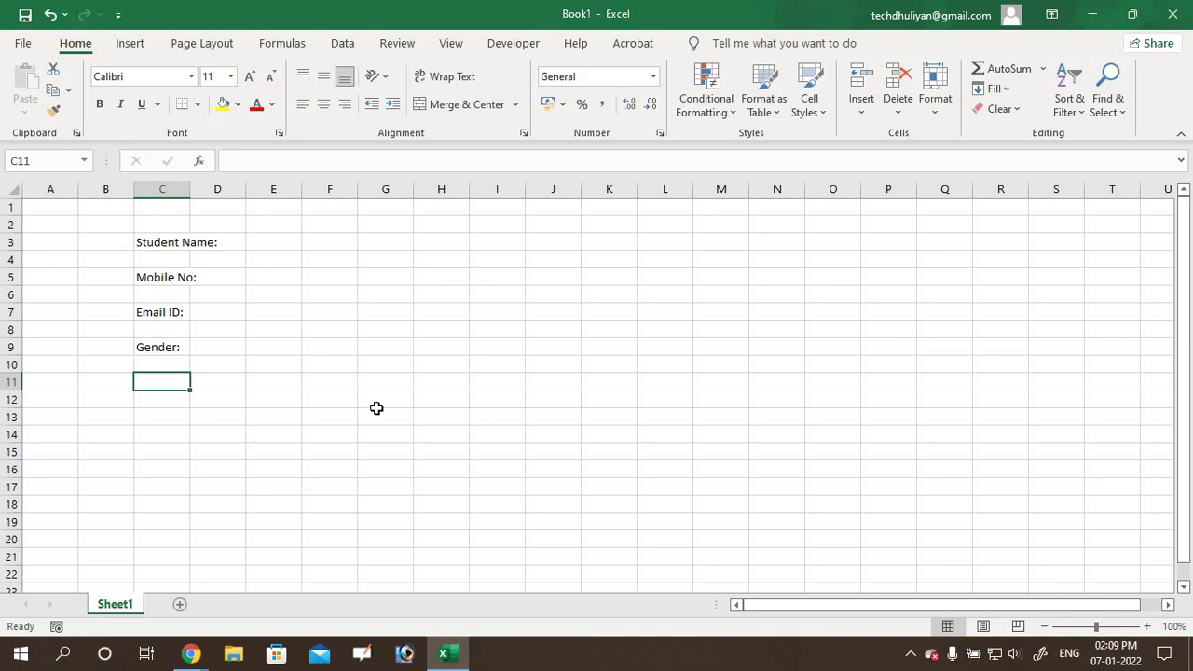
{"action": "type", "text": "Course"}
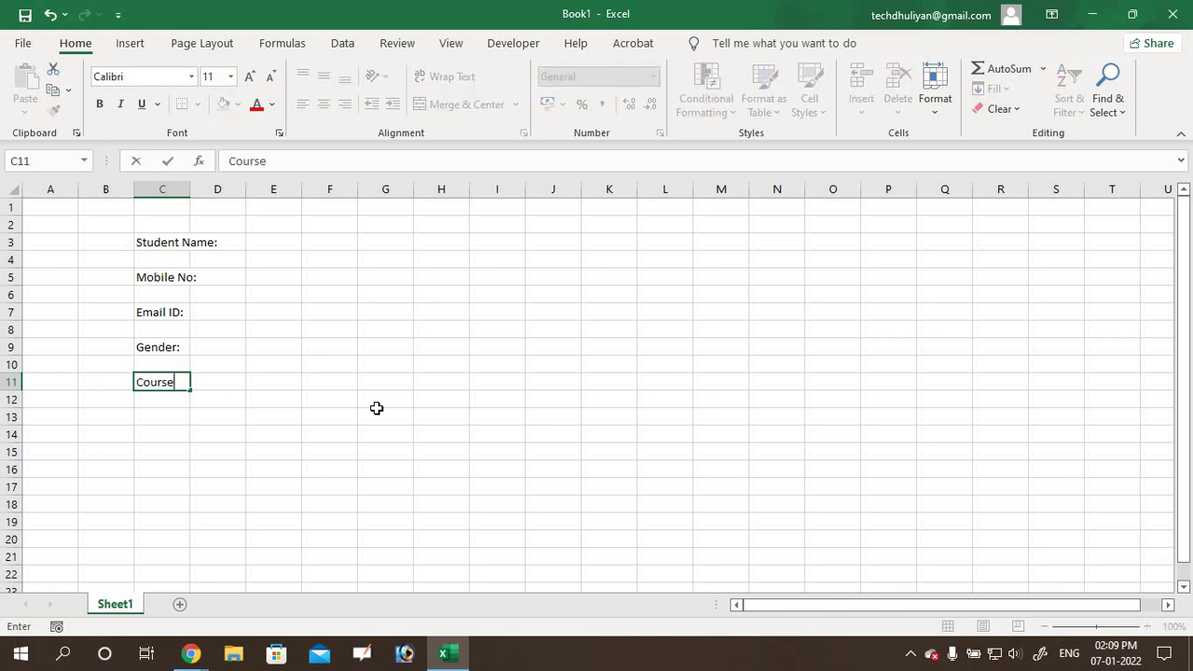
{"action": "type", "text": " Name"}
{"action": "type", "text": ":"}
{"action": "key", "text": "Return"}
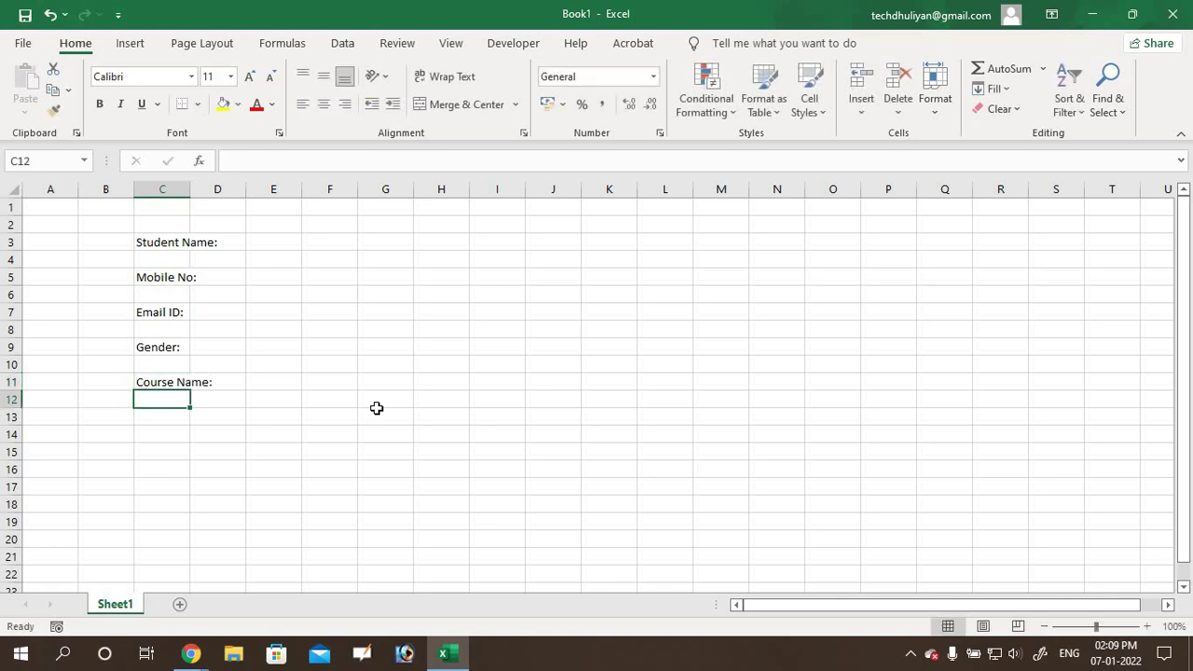
{"action": "key", "text": "Return"}
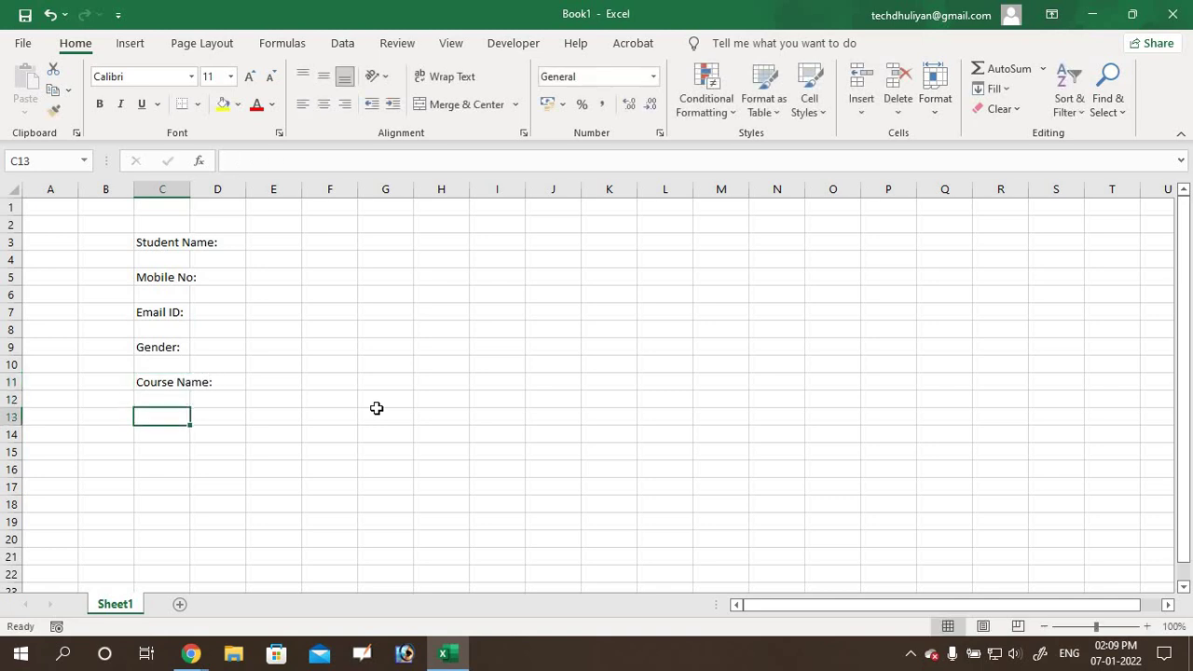
{"action": "type", "text": "Addre"}
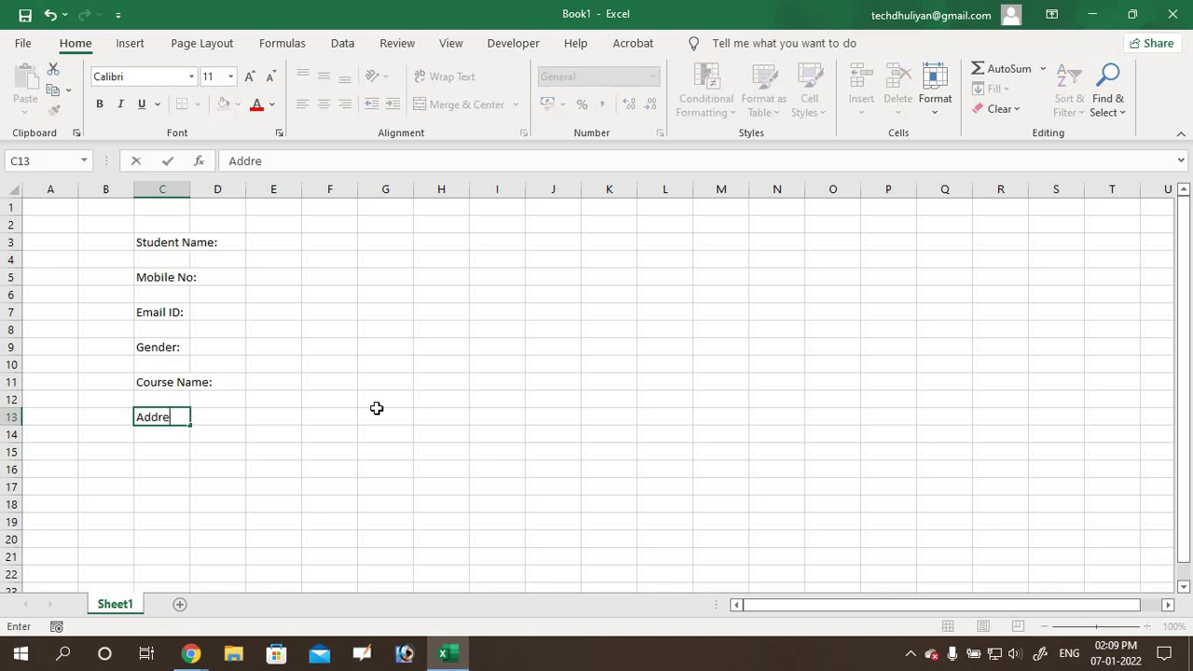
{"action": "type", "text": "ss:"}
{"action": "key", "text": "Return"}
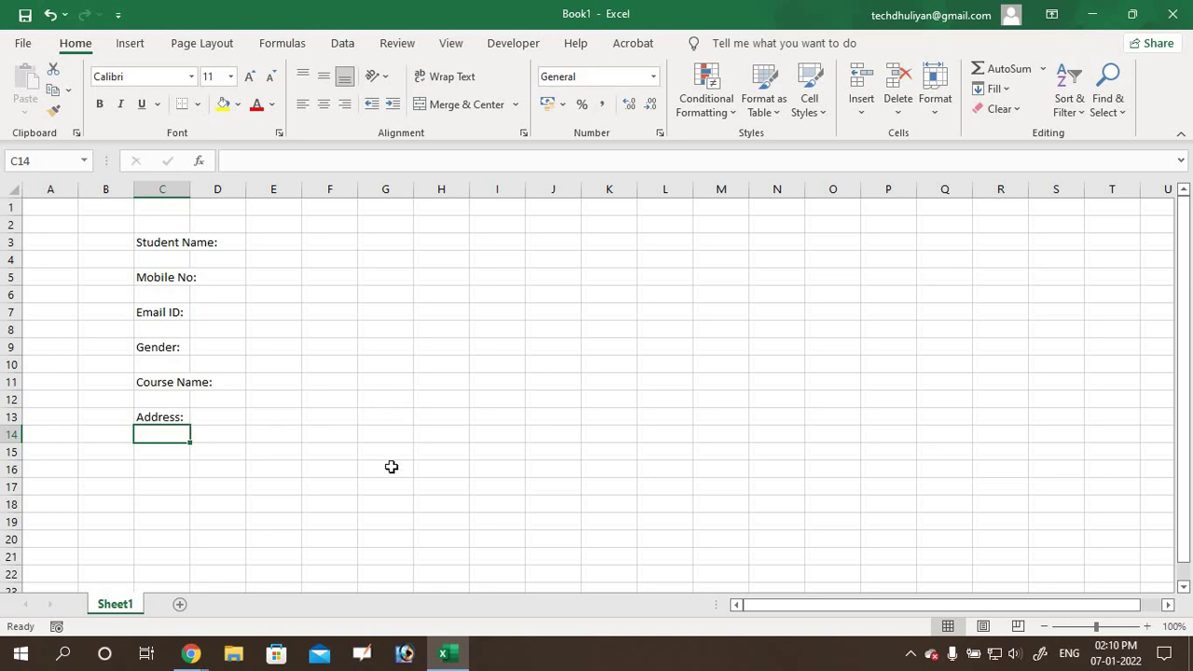
{"action": "left_click", "coordinate": [175, 453]}
Step: Widen column C to fit the longest label, 'Course Name:'
{"action": "left_click", "coordinate": [178, 468]}
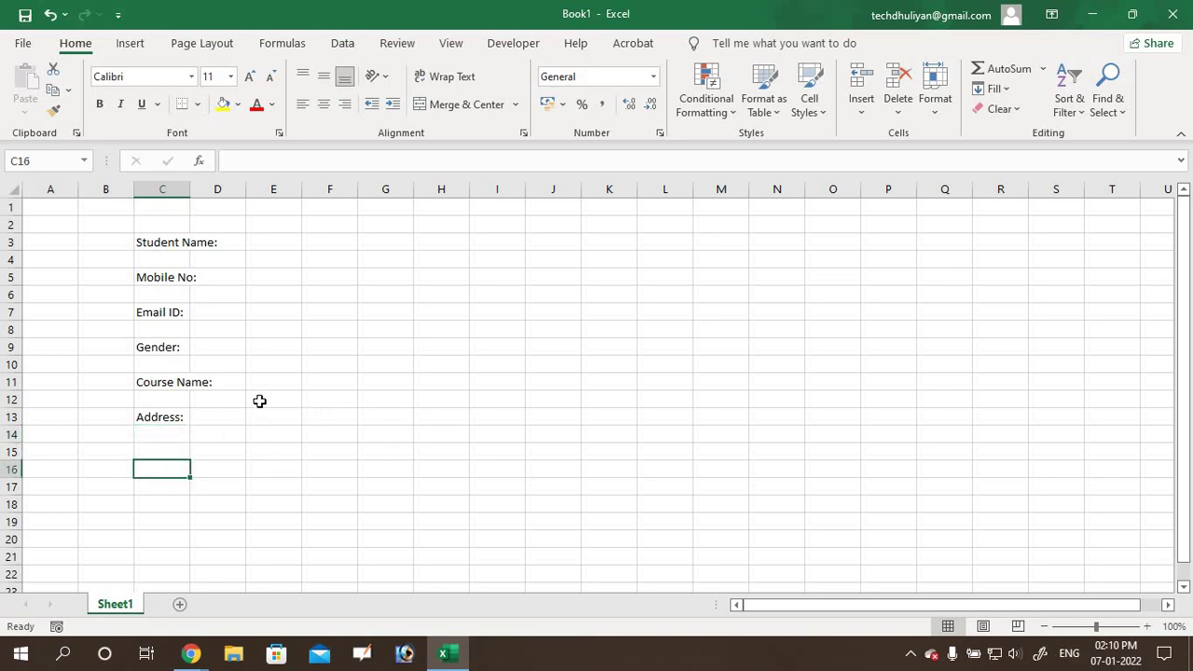
{"action": "left_click_drag", "start_coordinate": [165, 242], "coordinate": [158, 447]}
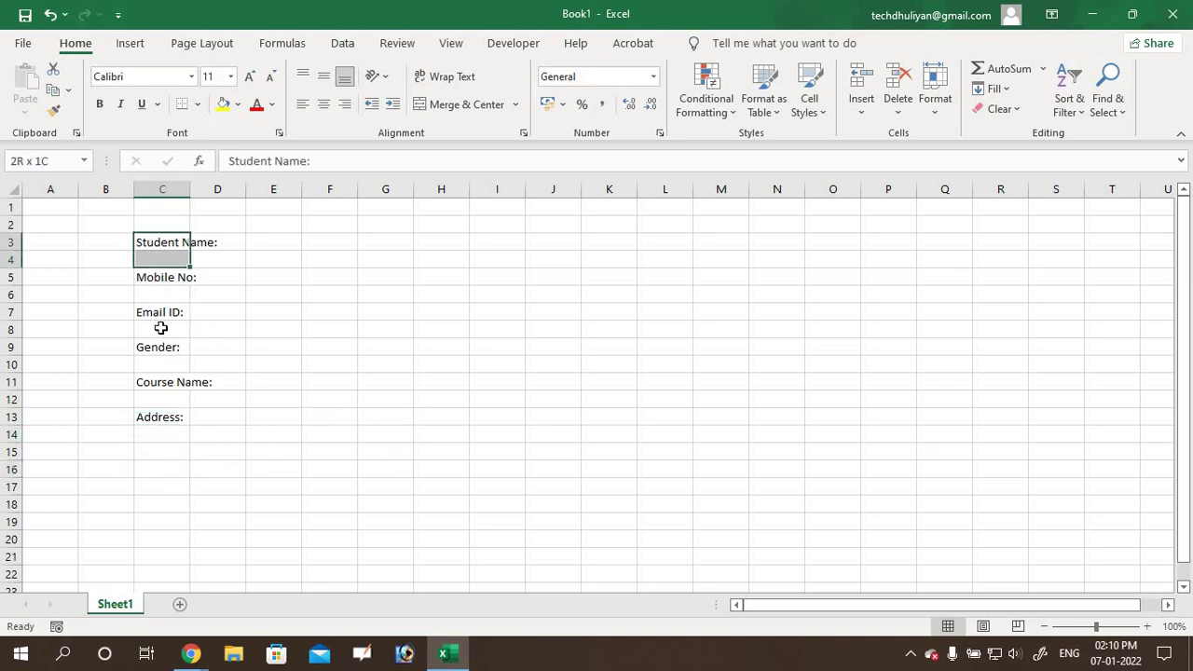
{"action": "left_click", "coordinate": [154, 380]}
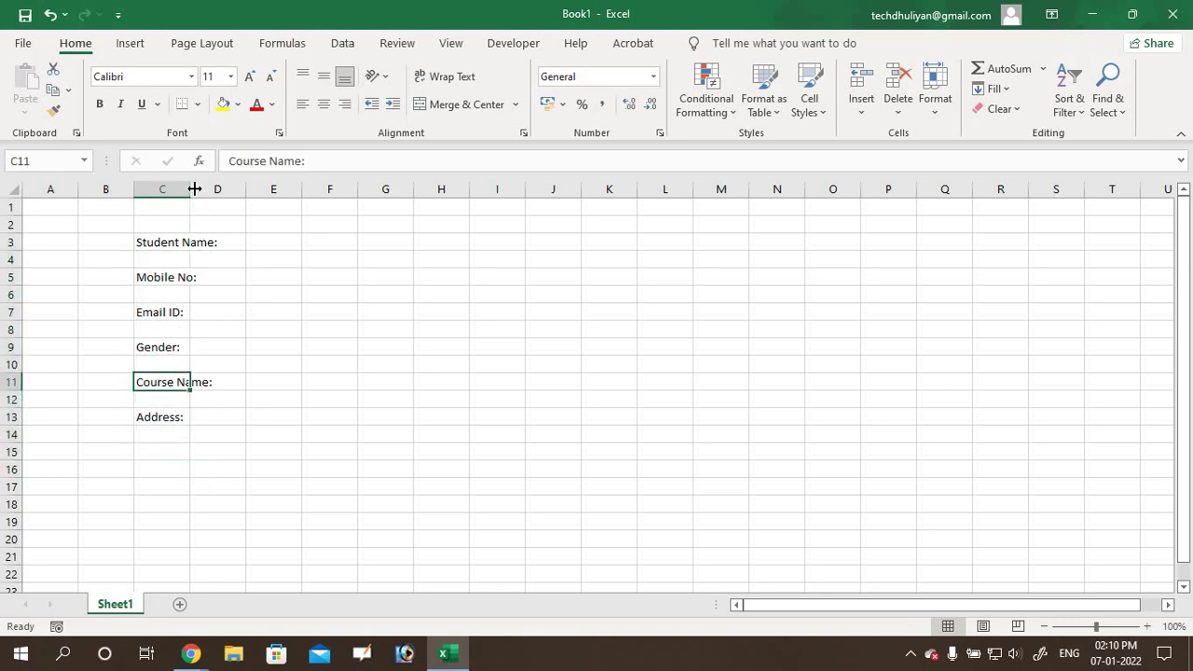
{"action": "left_click_drag", "start_coordinate": [194, 189], "coordinate": [247, 198]}
Step: Increase the font size of rows 3 to 13 to 14
{"action": "left_click_drag", "start_coordinate": [165, 241], "coordinate": [165, 258]}
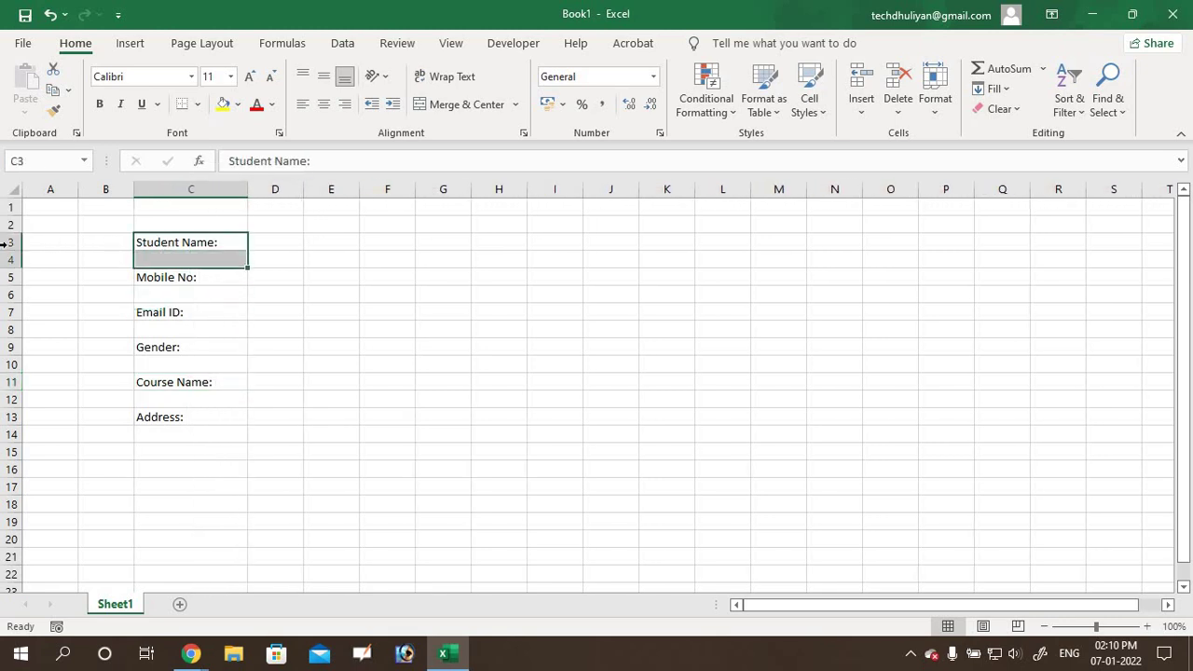
{"action": "left_click_drag", "start_coordinate": [11, 242], "coordinate": [11, 416]}
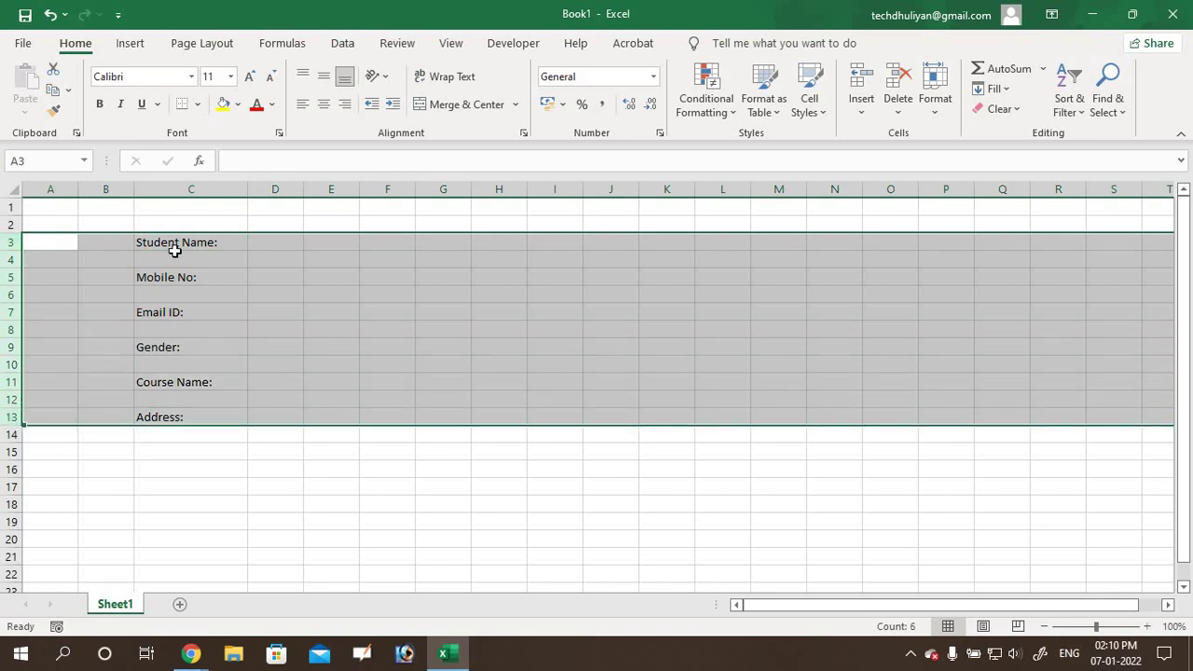
{"action": "left_click", "coordinate": [250, 78]}
{"action": "left_click", "coordinate": [250, 78]}
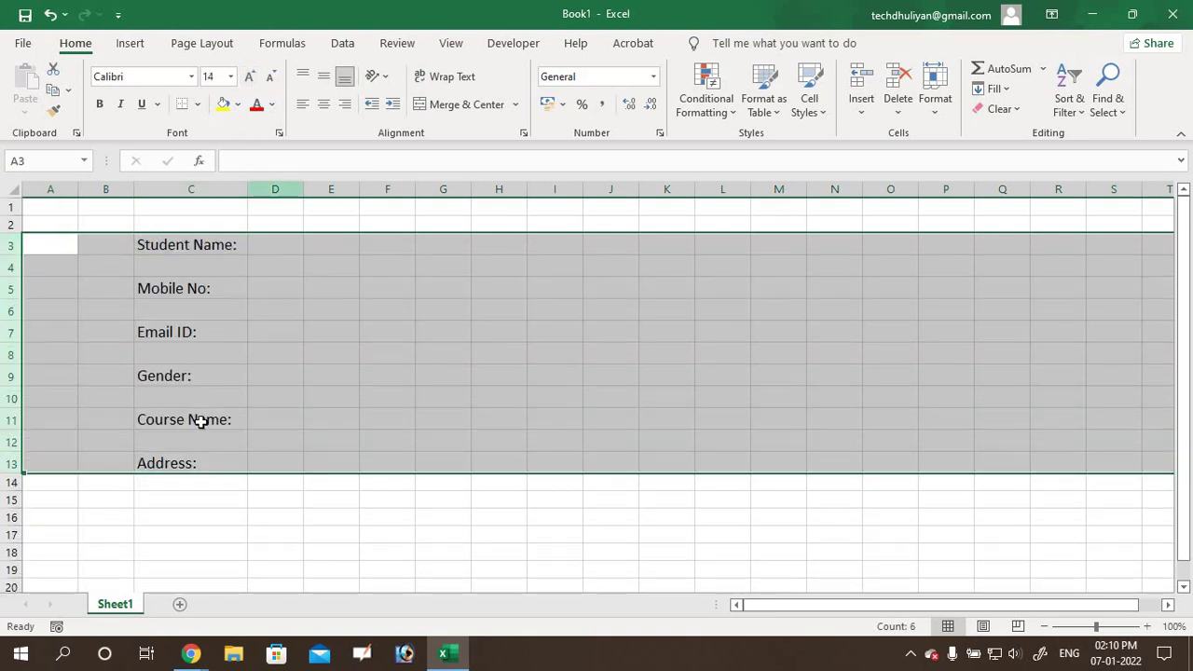
{"action": "left_click_drag", "start_coordinate": [106, 440], "coordinate": [275, 419]}
{"action": "left_click", "coordinate": [309, 458]}
{"action": "left_click", "coordinate": [218, 246]}
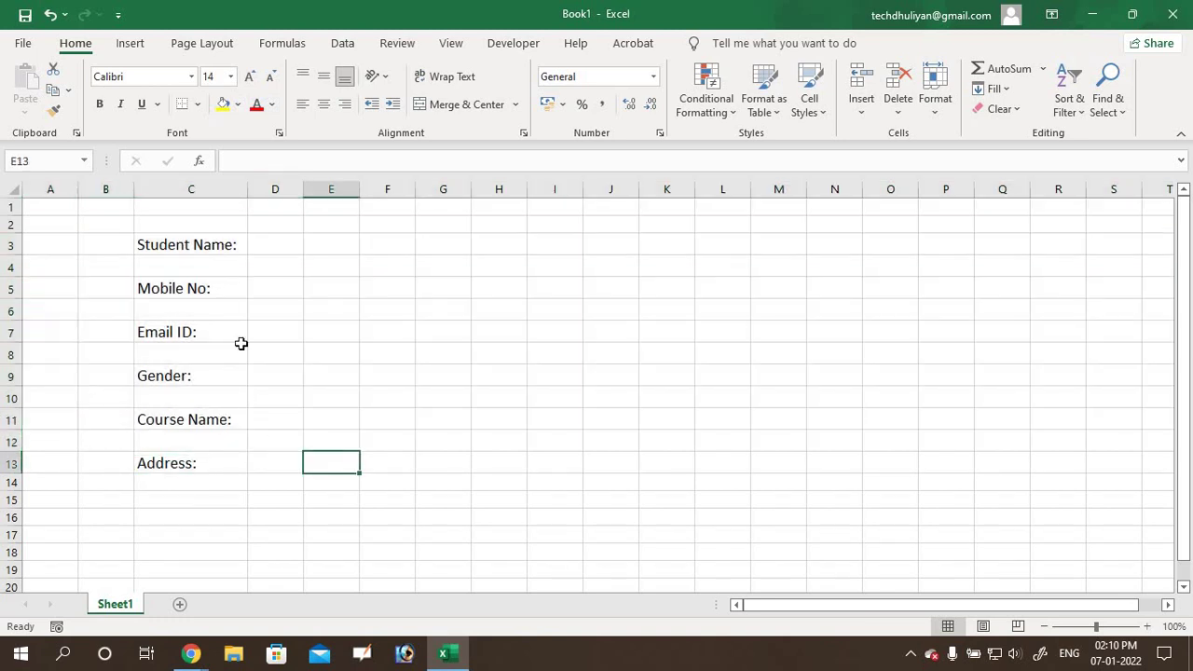
Step: Merge & Center D3:G3, D5:G5 and D7:G7 into single input boxes
{"action": "left_click", "coordinate": [282, 244]}
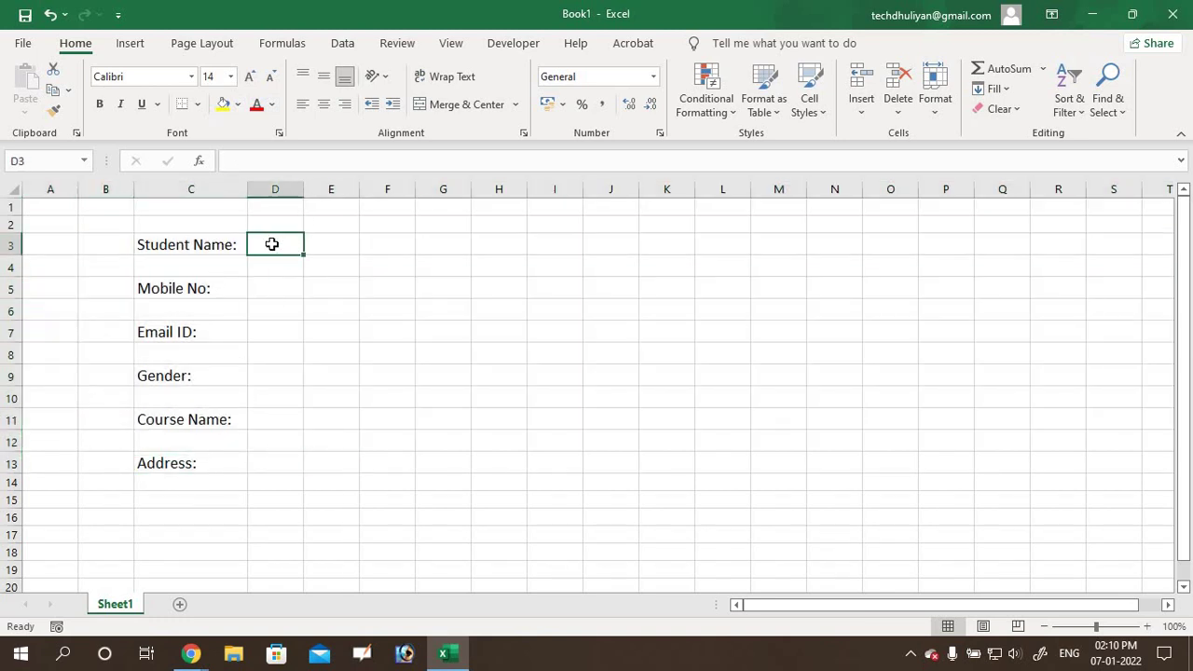
{"action": "left_click_drag", "start_coordinate": [270, 244], "coordinate": [412, 245]}
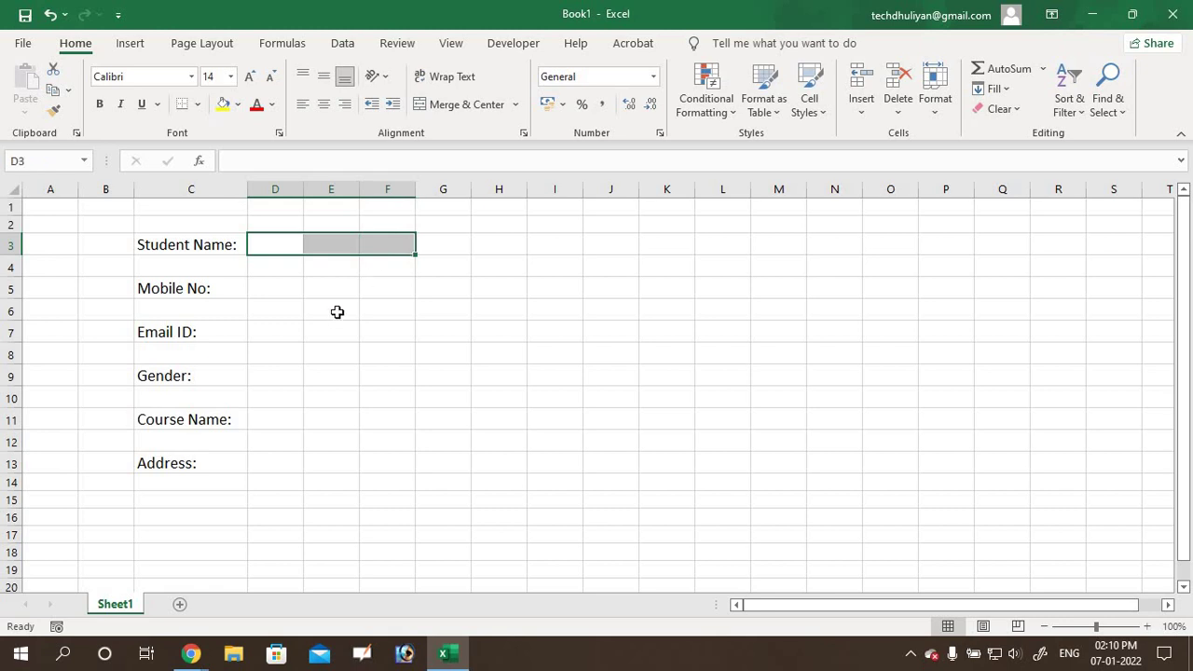
{"action": "left_click_drag", "start_coordinate": [267, 244], "coordinate": [440, 250]}
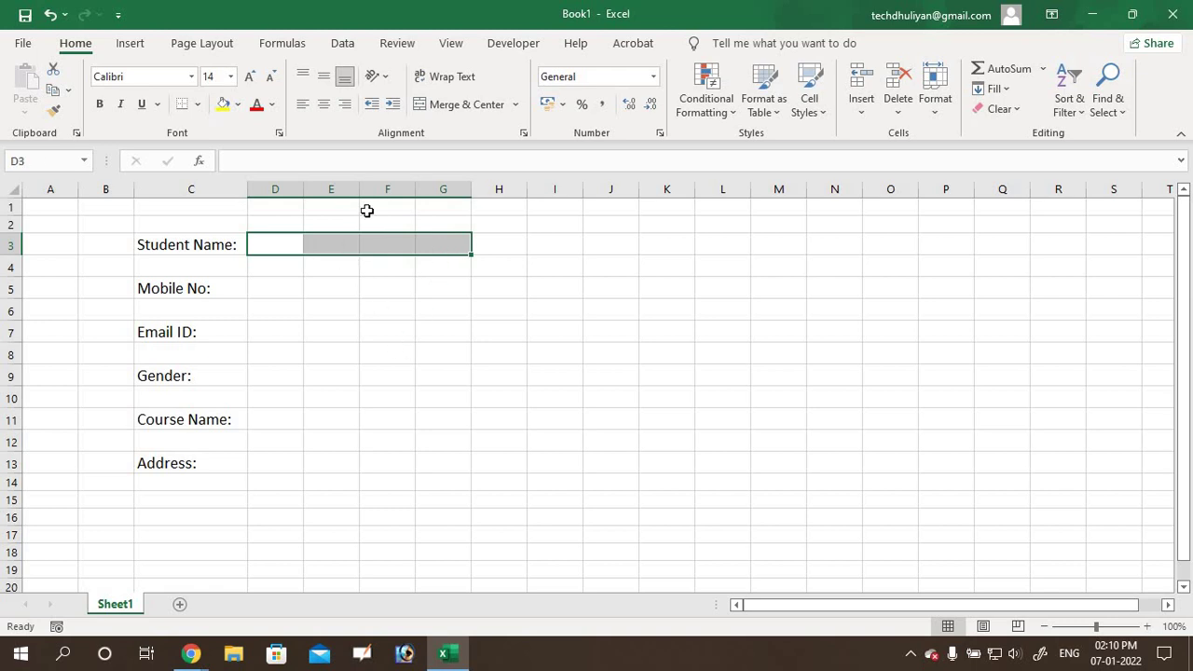
{"action": "left_click", "coordinate": [460, 107]}
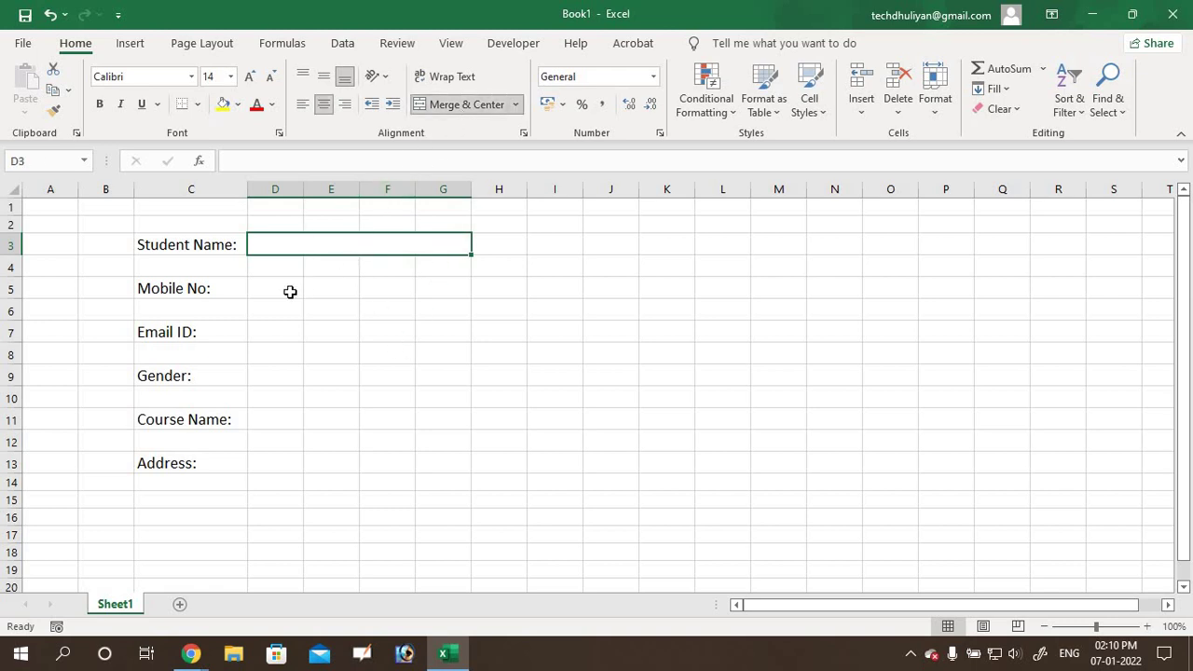
{"action": "left_click_drag", "start_coordinate": [277, 293], "coordinate": [432, 293]}
{"action": "left_click", "coordinate": [455, 108]}
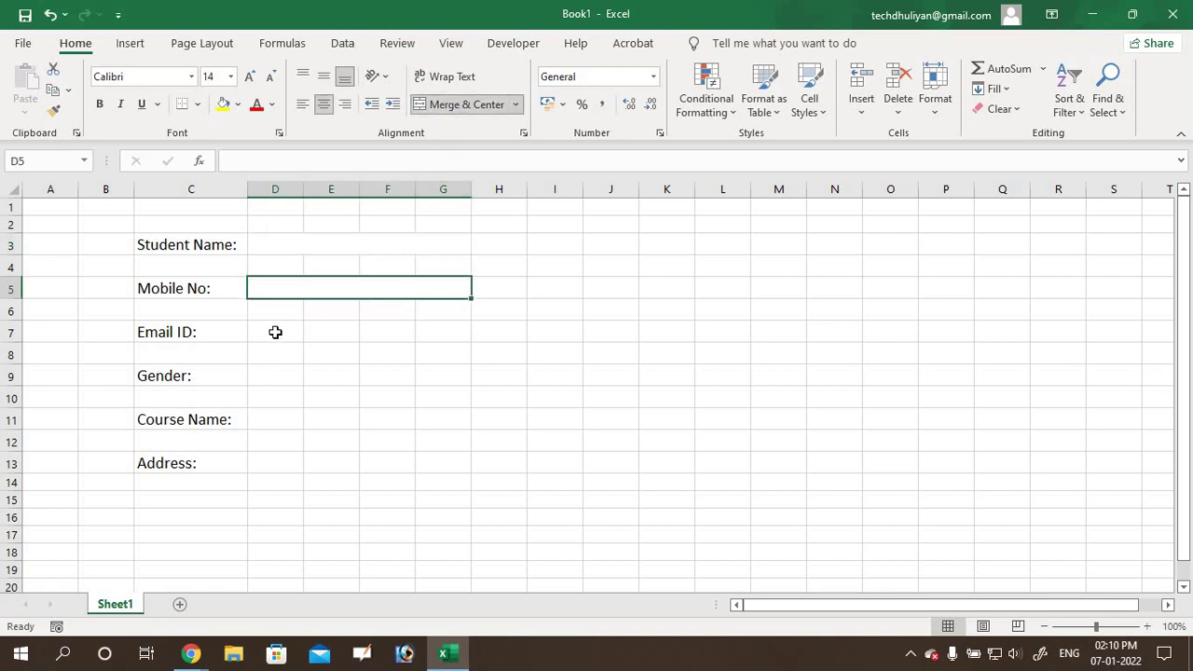
{"action": "left_click_drag", "start_coordinate": [274, 330], "coordinate": [454, 330]}
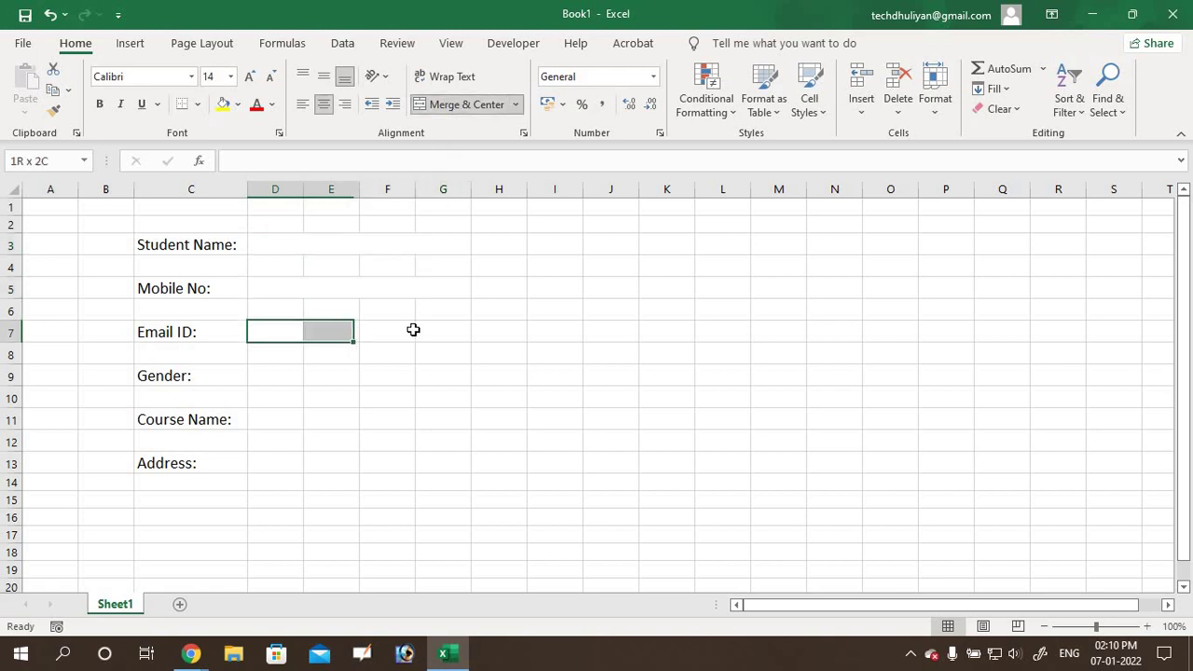
{"action": "left_click", "coordinate": [460, 107]}
Step: Merge & Center D9:G9, D11:G11 and D13:G13 into single input boxes
{"action": "left_click_drag", "start_coordinate": [279, 376], "coordinate": [426, 375]}
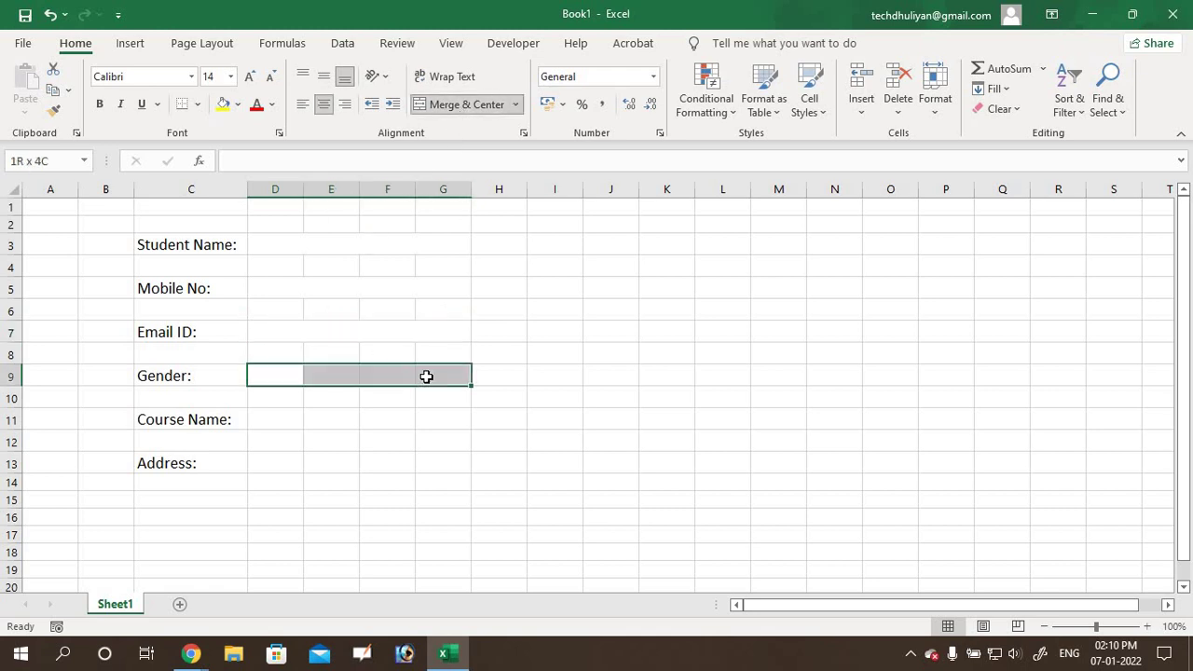
{"action": "left_click", "coordinate": [464, 107]}
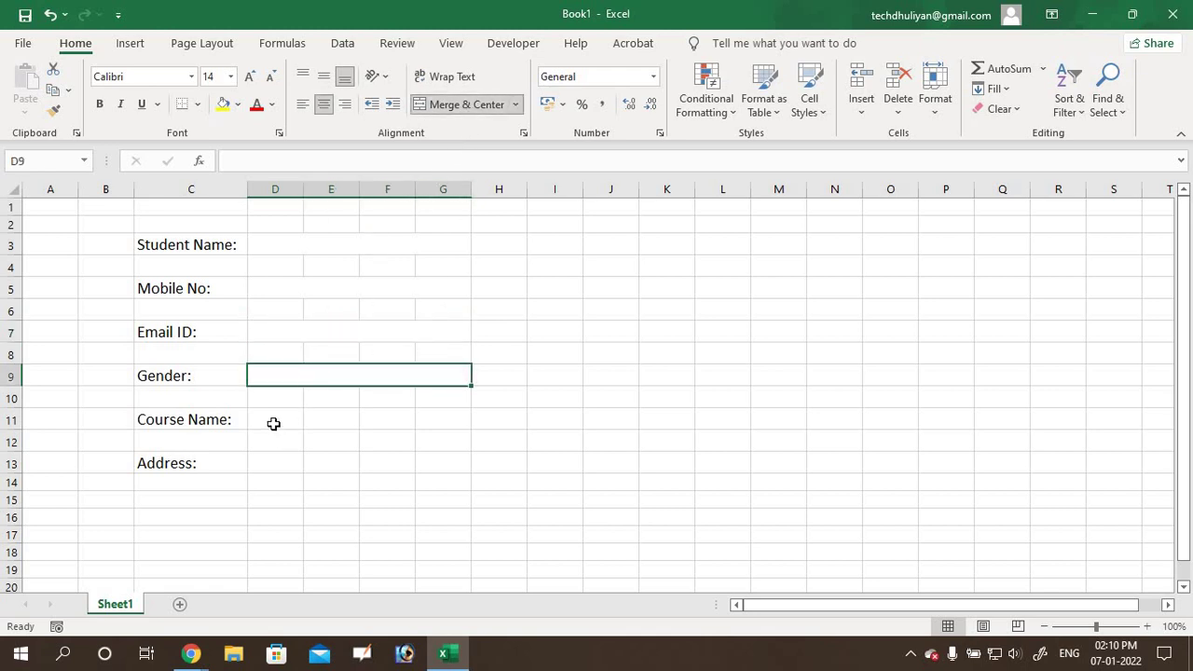
{"action": "left_click_drag", "start_coordinate": [272, 421], "coordinate": [430, 422]}
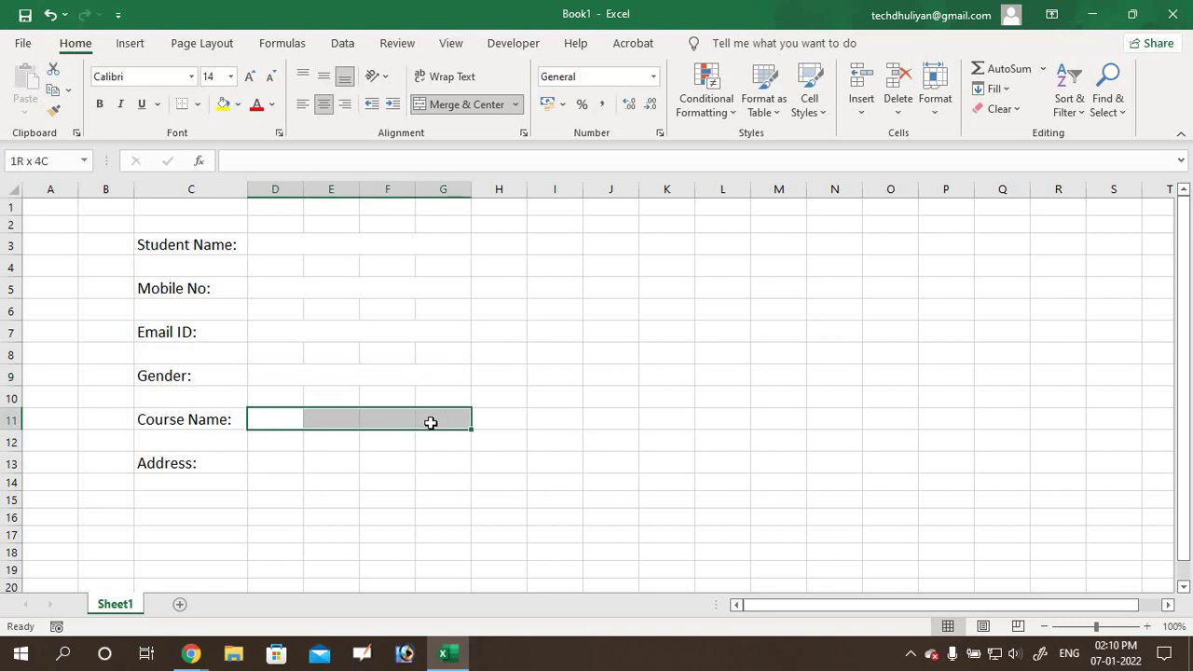
{"action": "left_click", "coordinate": [440, 107]}
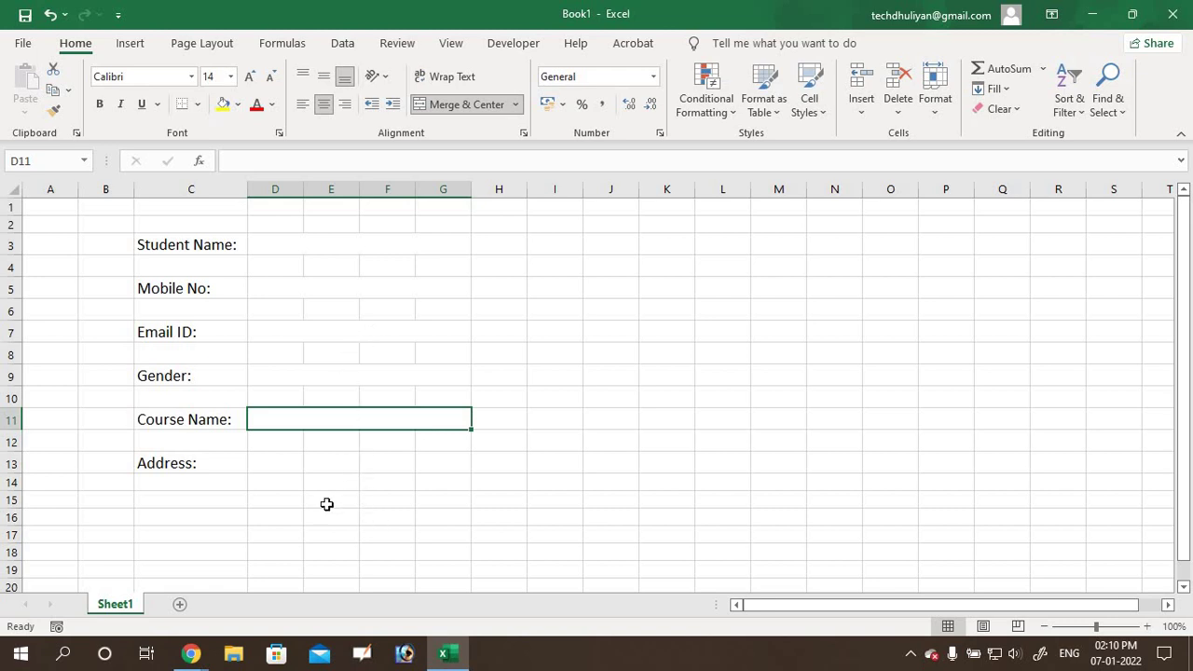
{"action": "left_click_drag", "start_coordinate": [270, 466], "coordinate": [468, 468]}
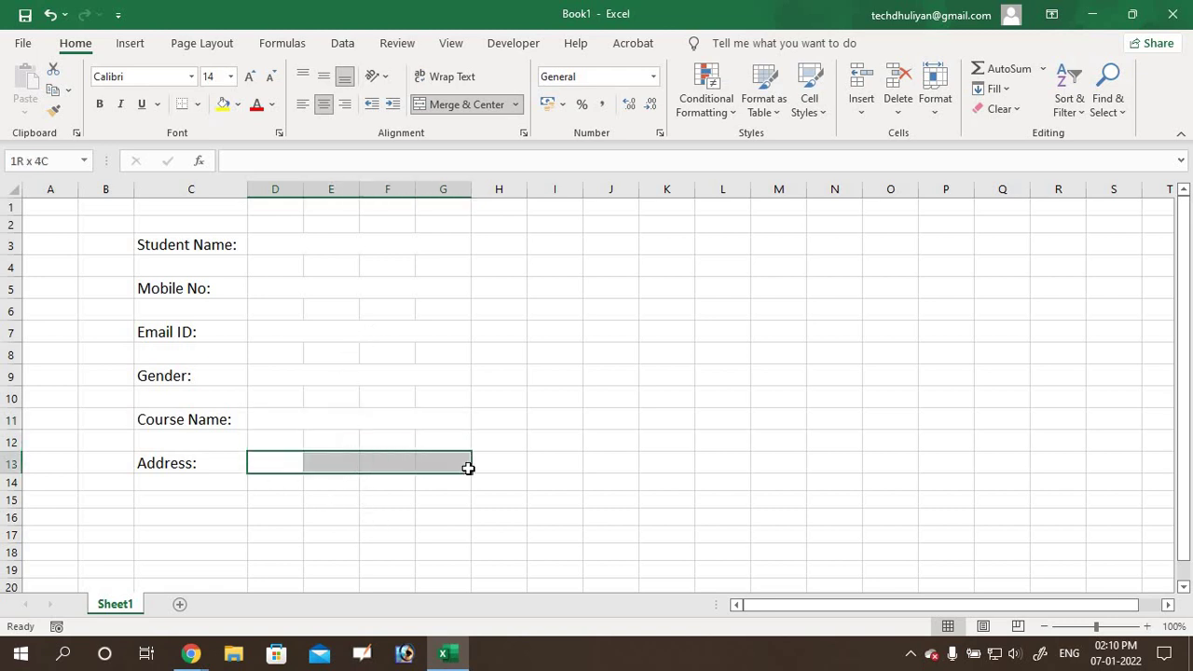
{"action": "left_click", "coordinate": [454, 104]}
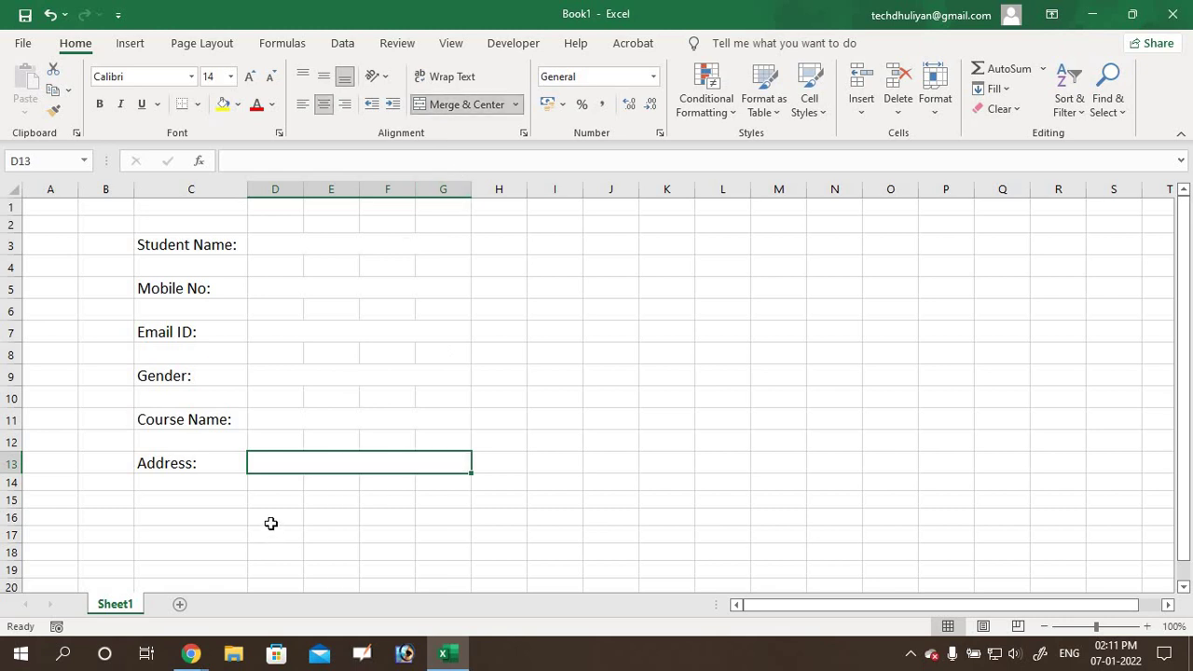
{"action": "left_click", "coordinate": [290, 246]}
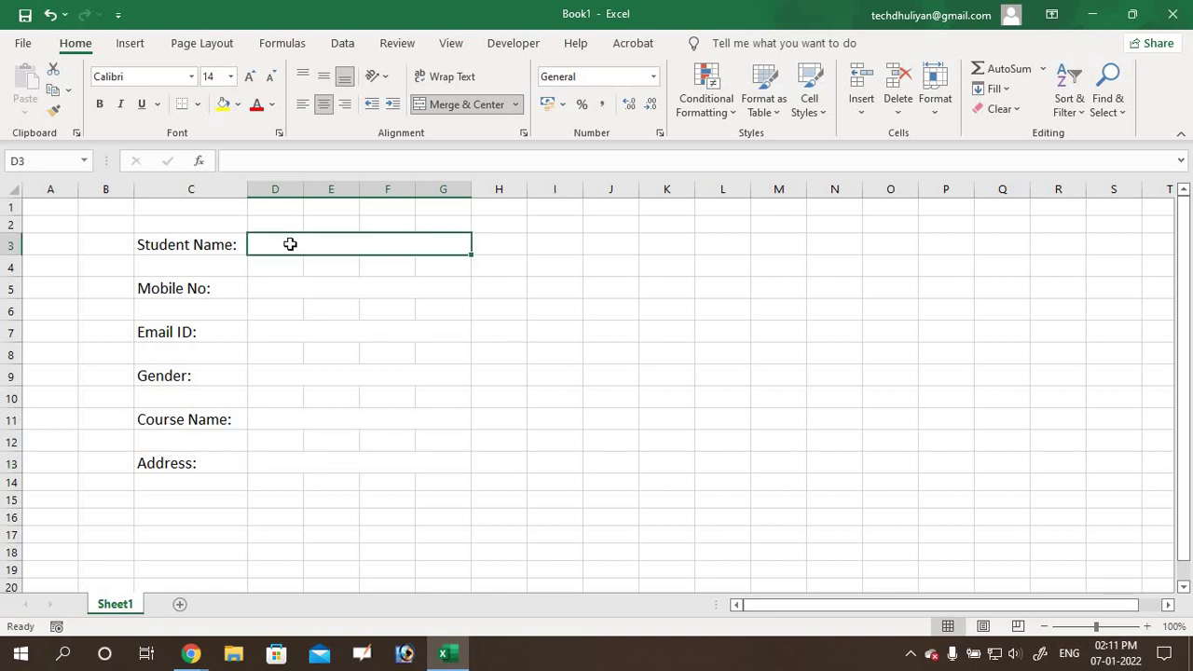
{"action": "left_click_drag", "start_coordinate": [290, 245], "coordinate": [277, 466]}
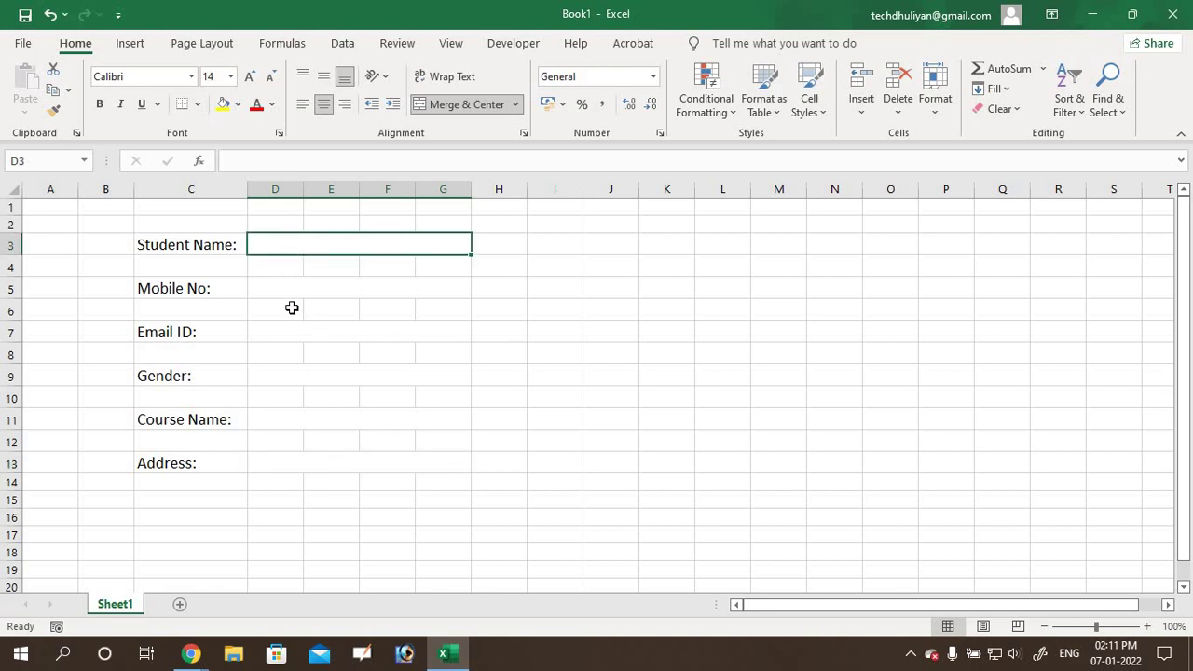
{"action": "left_click", "coordinate": [244, 496]}
{"action": "left_click_drag", "start_coordinate": [205, 244], "coordinate": [369, 461]}
{"action": "left_click", "coordinate": [286, 245]}
{"action": "left_click", "coordinate": [304, 290]}
{"action": "left_click", "coordinate": [308, 336]}
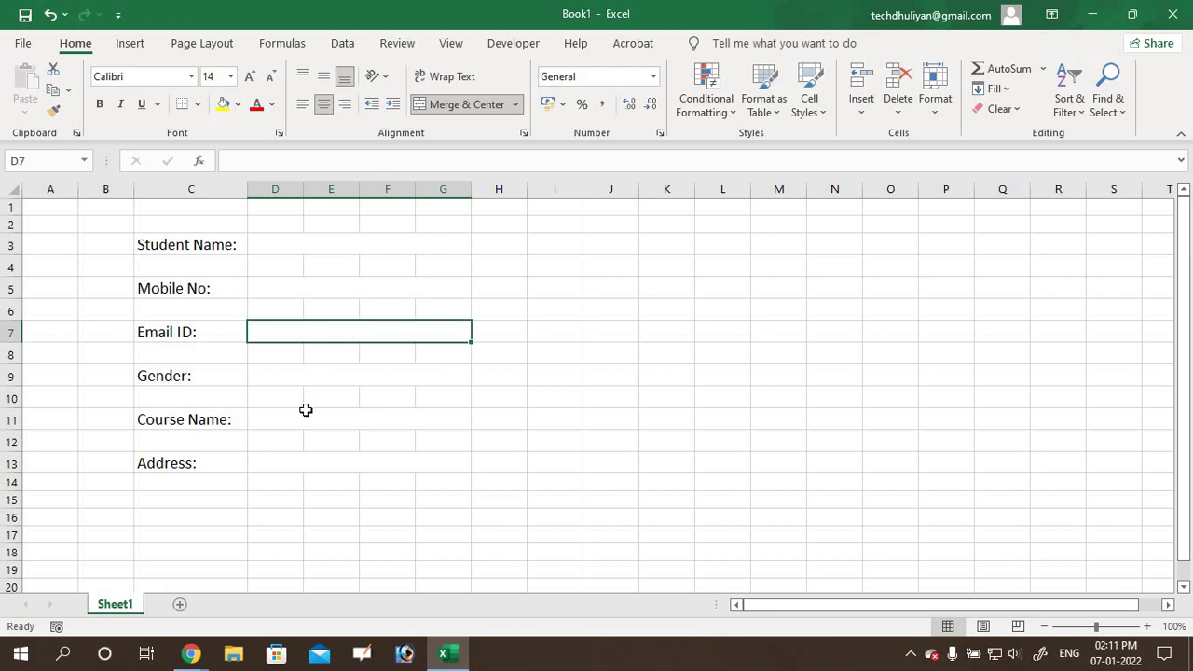
{"action": "left_click", "coordinate": [288, 419]}
{"action": "left_click", "coordinate": [306, 360]}
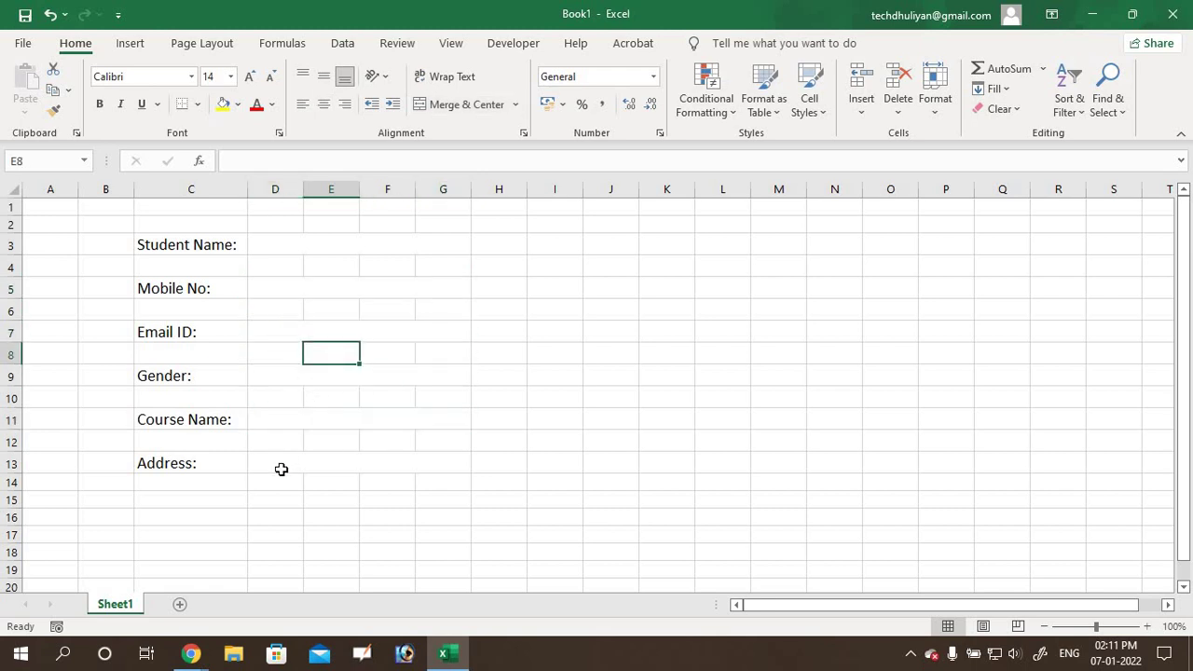
{"action": "left_click", "coordinate": [284, 464]}
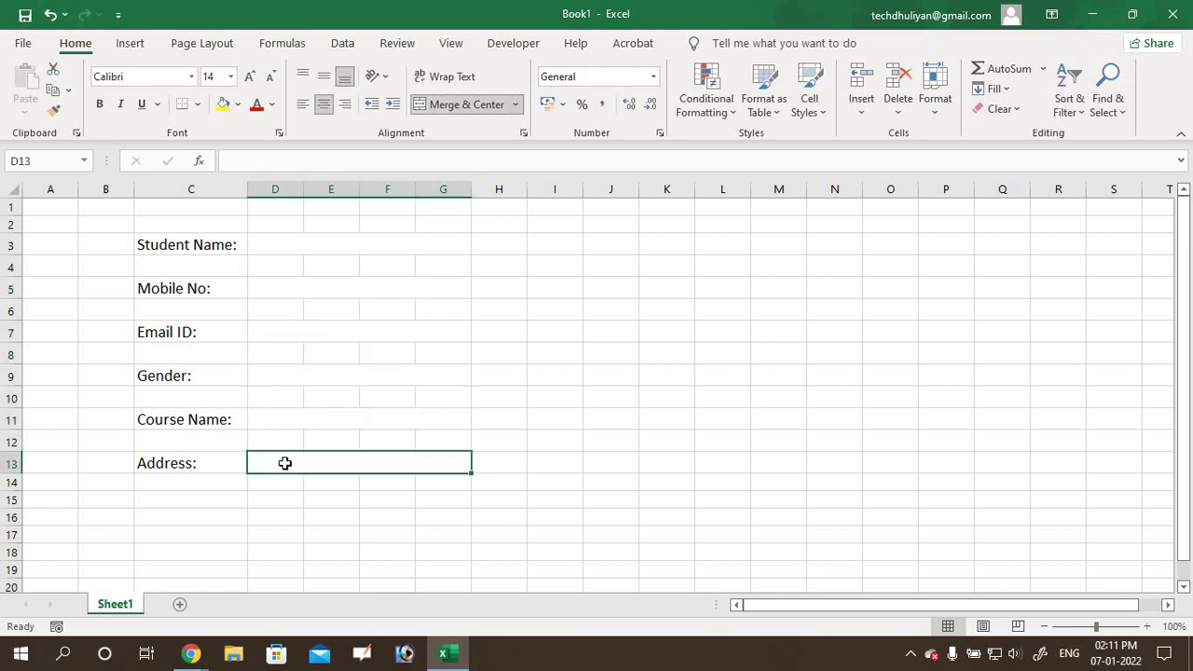
{"action": "left_click", "coordinate": [238, 108]}
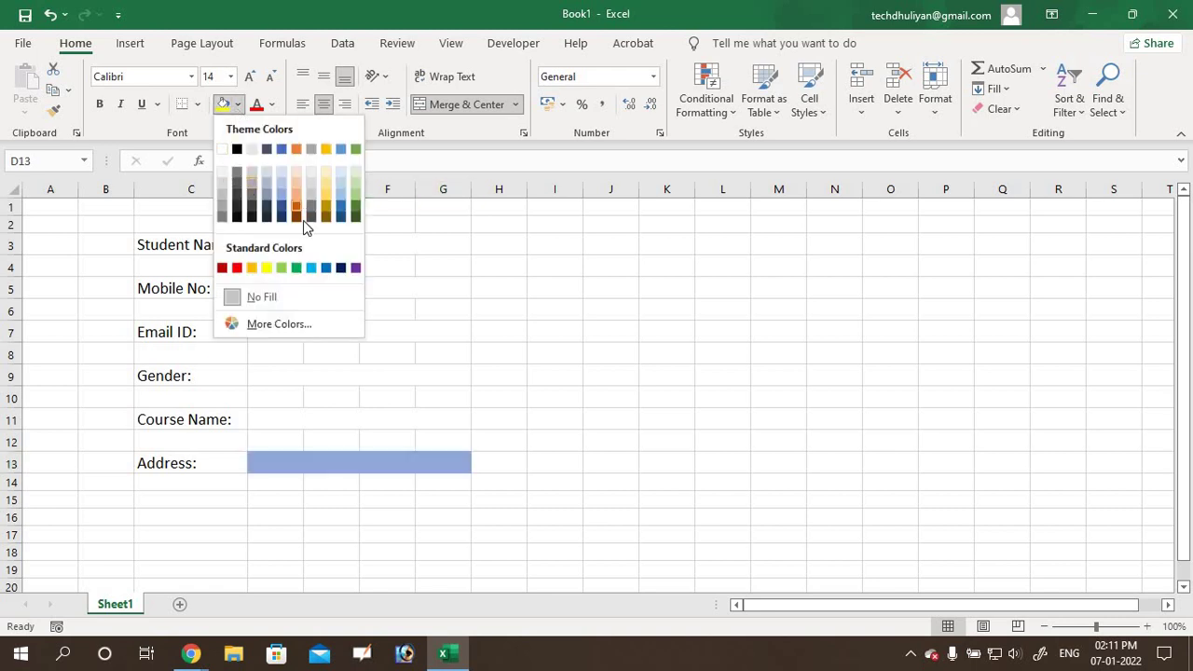
{"action": "left_click", "coordinate": [453, 354]}
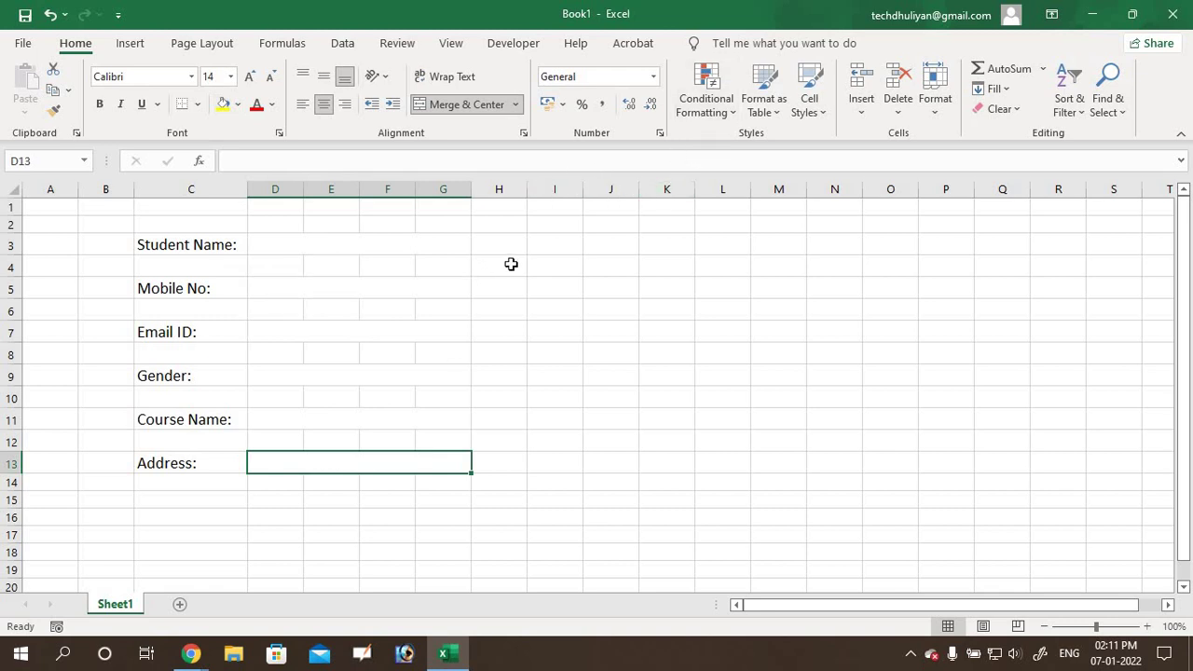
{"action": "left_click", "coordinate": [326, 247]}
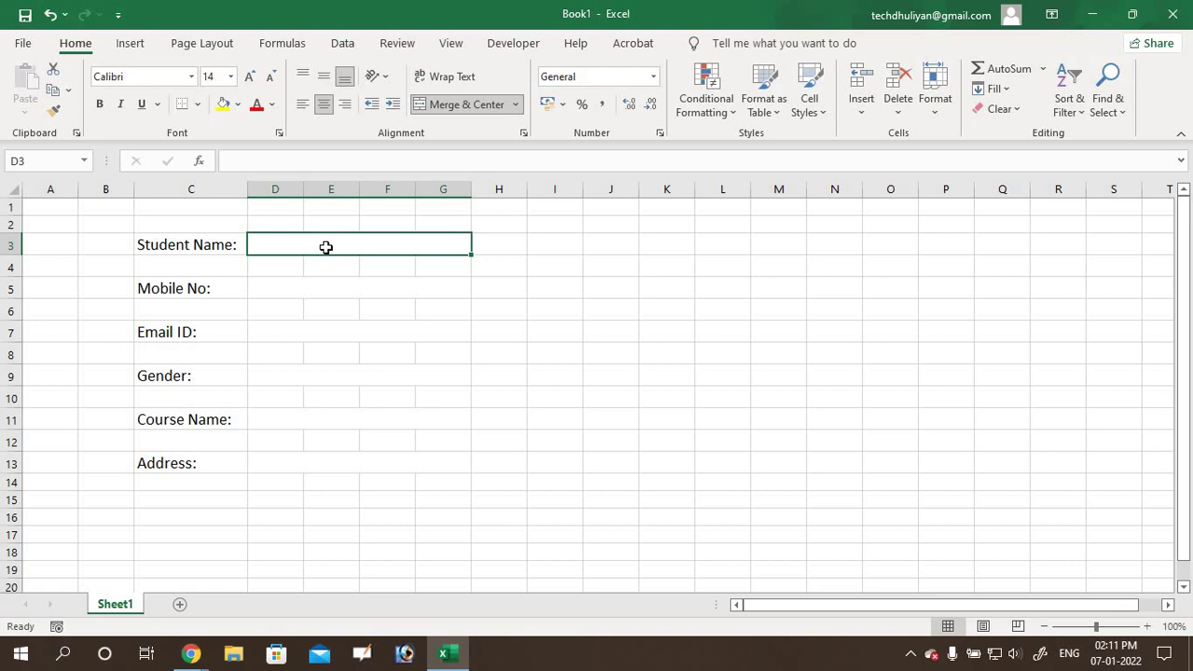
Step: Ctrl-select the input boxes beside all six labels, D3 through D13
{"action": "left_click", "coordinate": [158, 245]}
{"action": "left_click", "coordinate": [305, 243]}
{"action": "left_click", "coordinate": [305, 280]}
{"action": "left_click", "coordinate": [298, 248]}
{"action": "left_click", "coordinate": [293, 288], "text": "ctrl"}
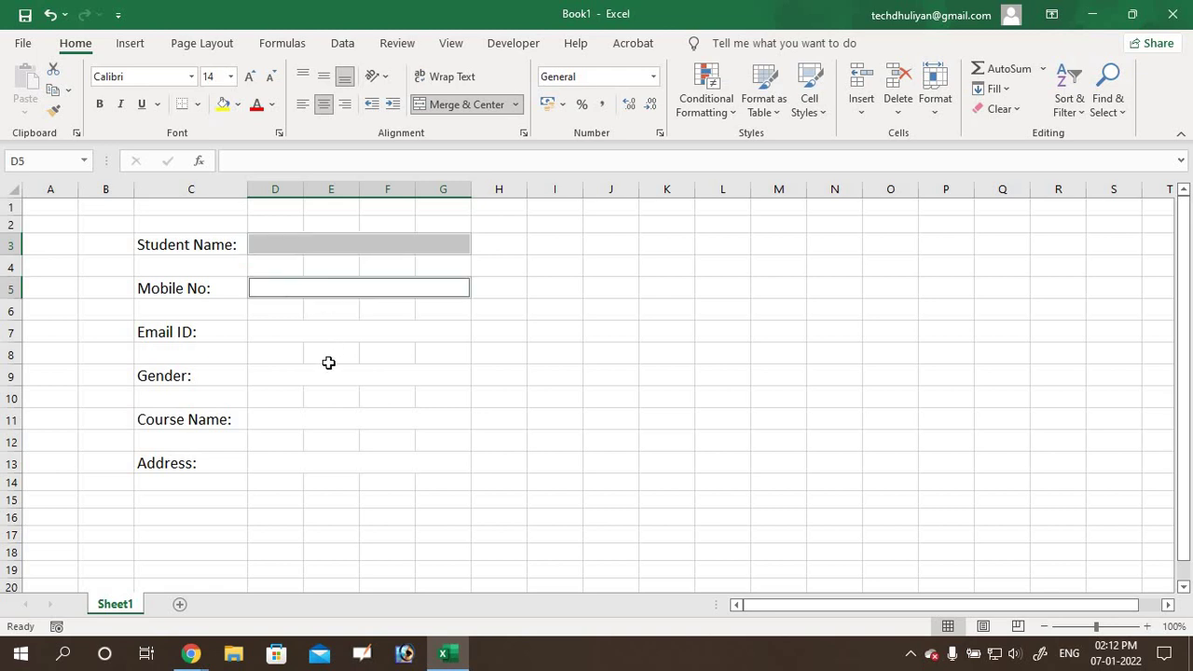
{"action": "left_click", "coordinate": [302, 334], "text": "ctrl"}
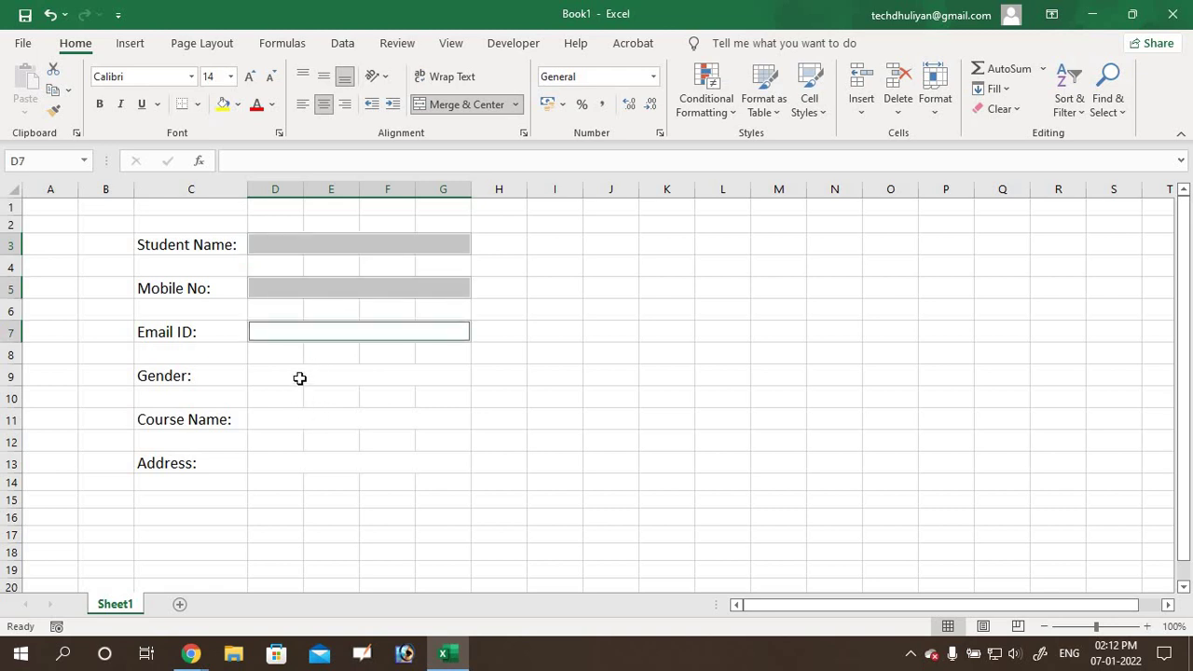
{"action": "left_click", "coordinate": [299, 378], "text": "ctrl"}
{"action": "left_click", "coordinate": [306, 420], "text": "ctrl"}
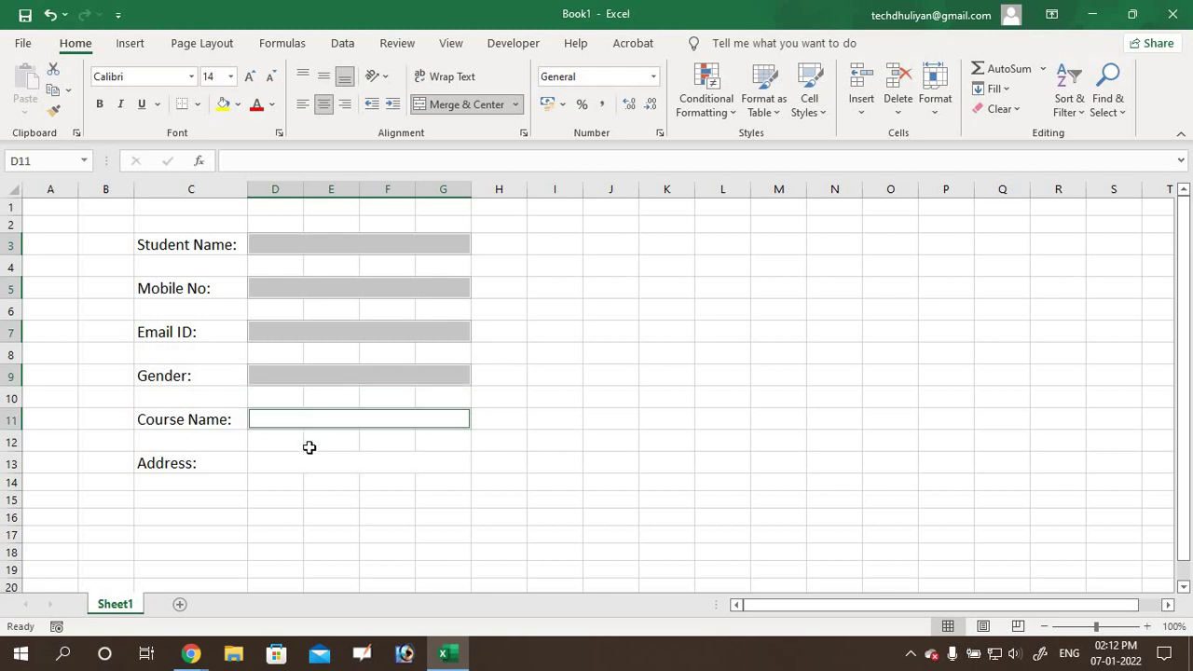
{"action": "left_click", "coordinate": [301, 466], "text": "ctrl"}
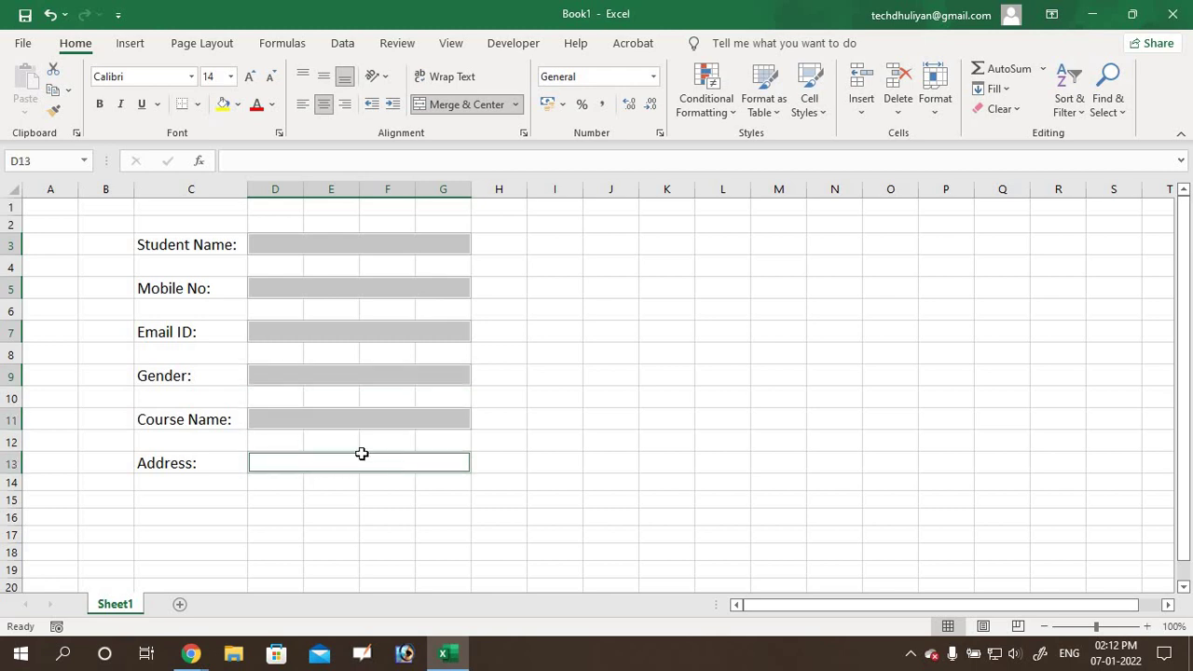
Step: Reselect only the D3, D5, D7 and D13 boxes (Student Name, Mobile No, Email ID, Address)
{"action": "left_click", "coordinate": [297, 240]}
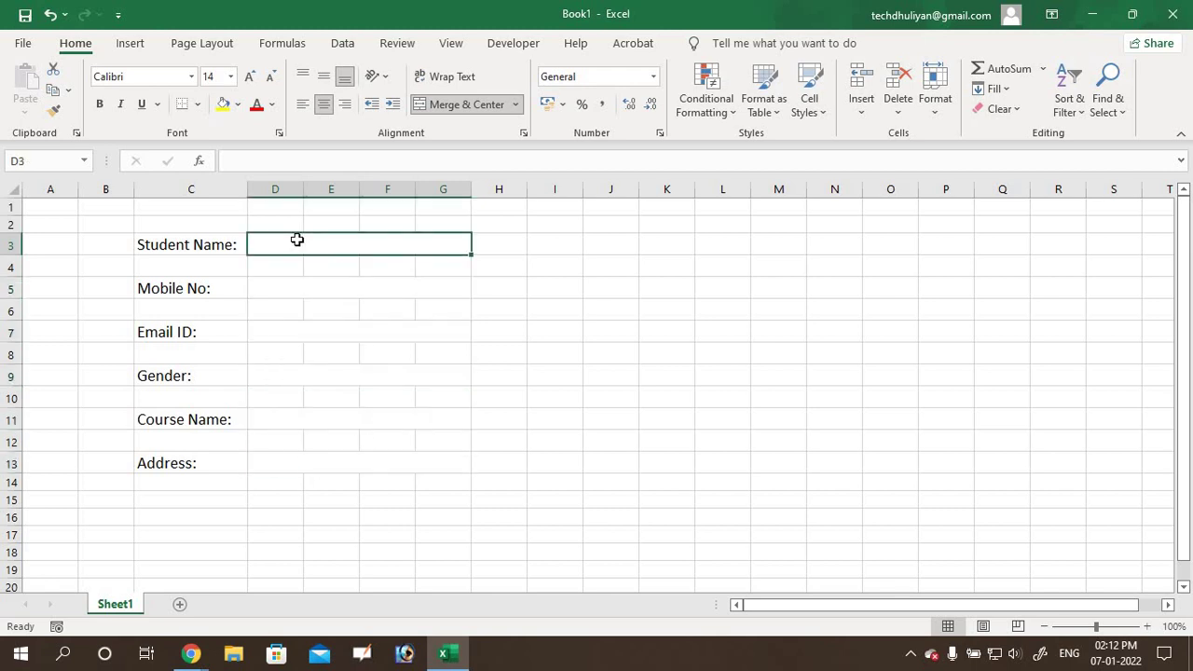
{"action": "left_click", "coordinate": [285, 287], "text": "ctrl"}
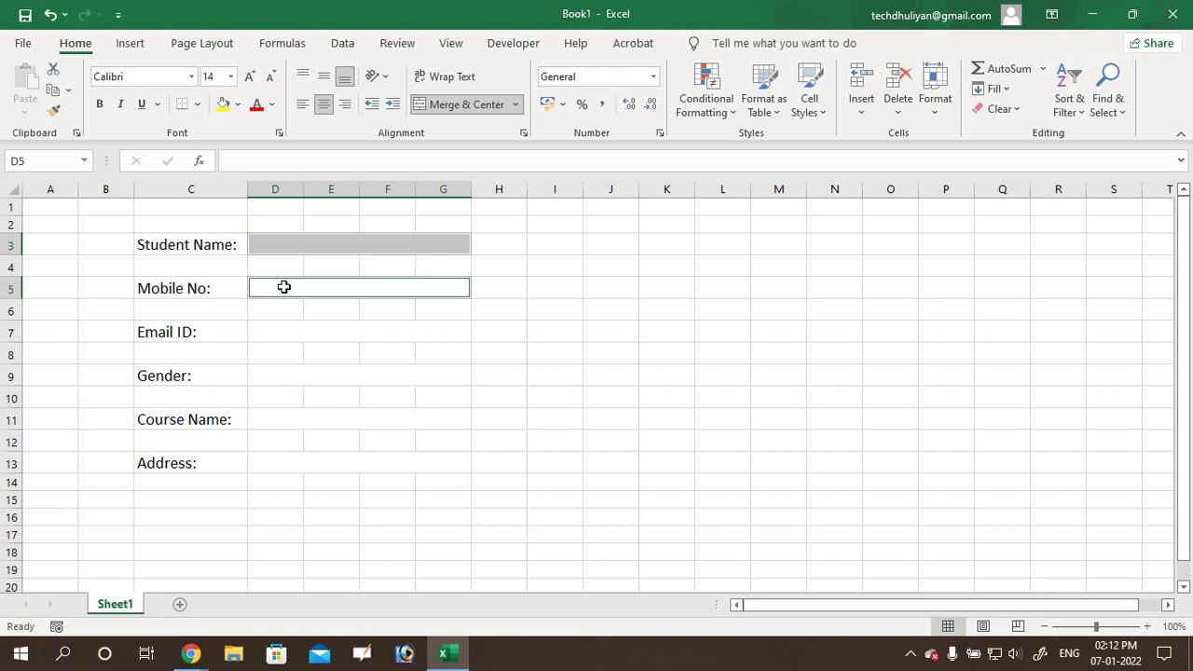
{"action": "left_click", "coordinate": [300, 331], "text": "ctrl"}
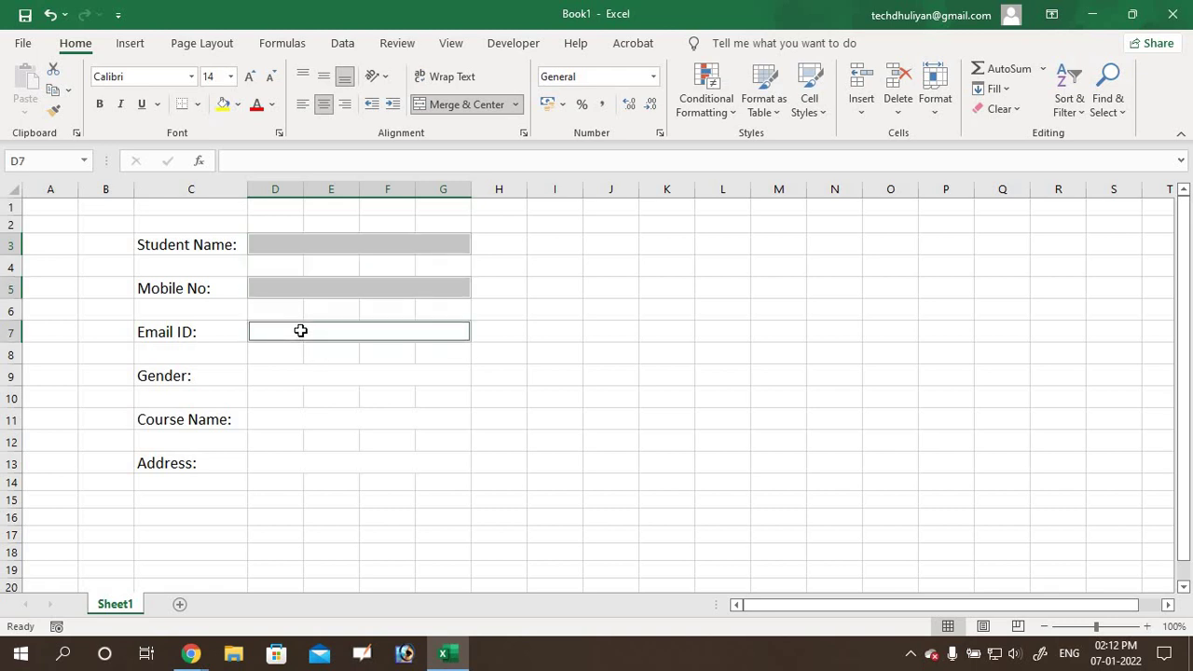
{"action": "left_click", "coordinate": [277, 465], "text": "ctrl"}
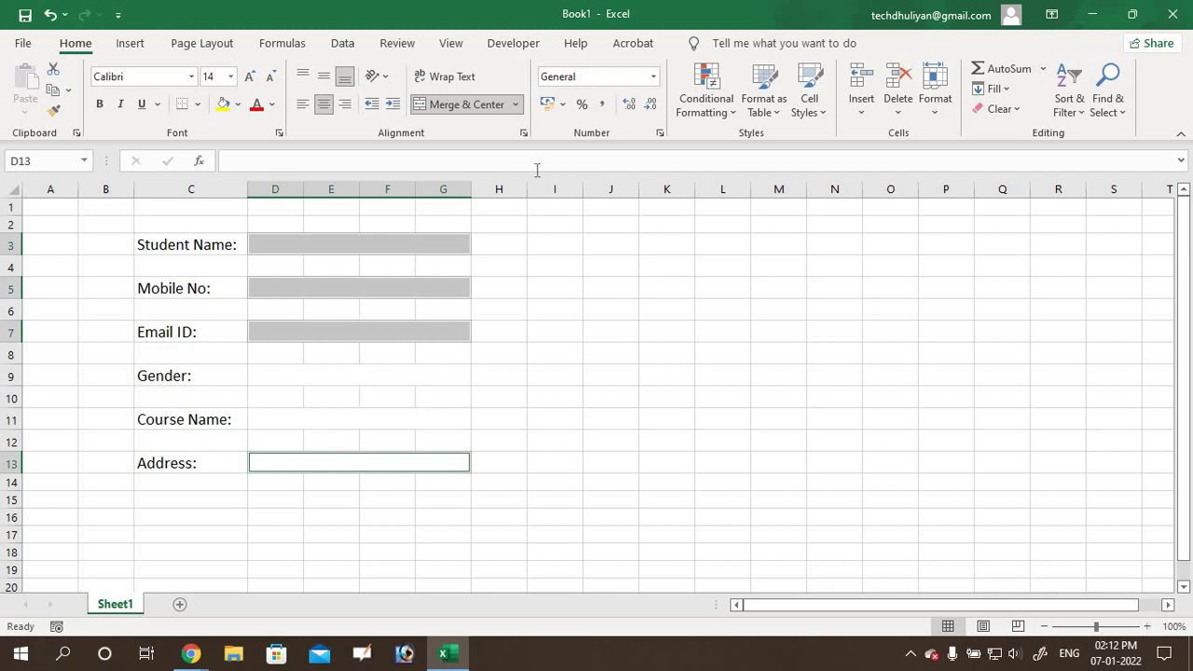
Step: Open the New Formatting Rule dialog via Conditional Formatting > Highlight Cells Rules > More Rules
{"action": "left_click", "coordinate": [706, 114]}
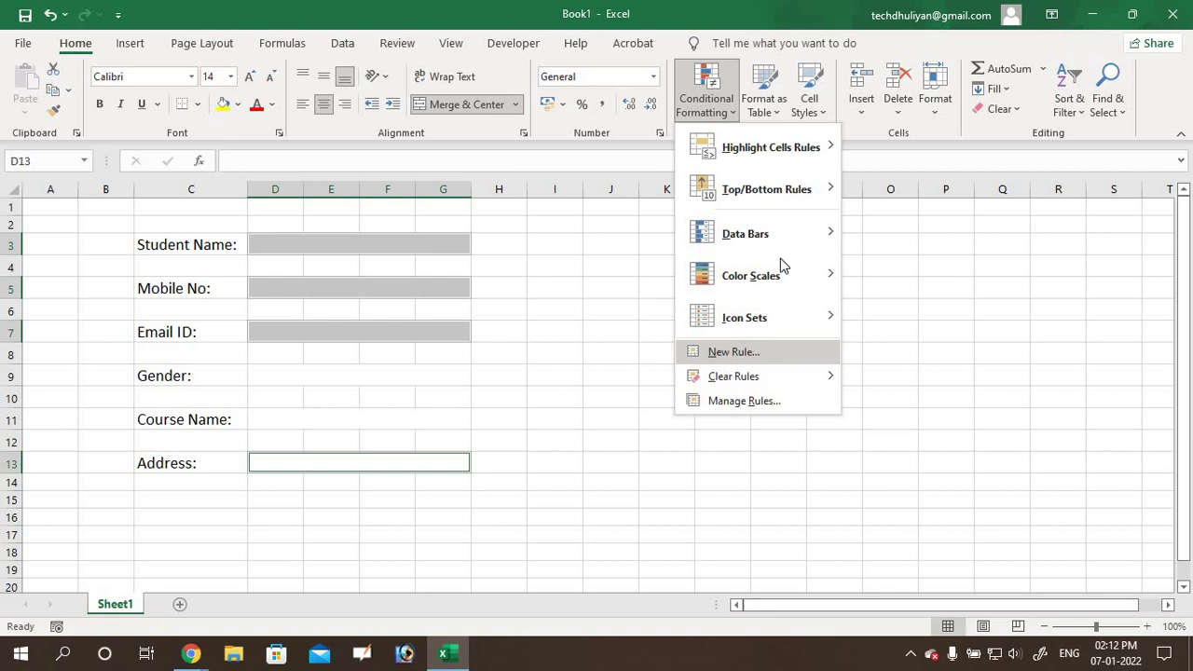
{"action": "mouse_move", "coordinate": [770, 148]}
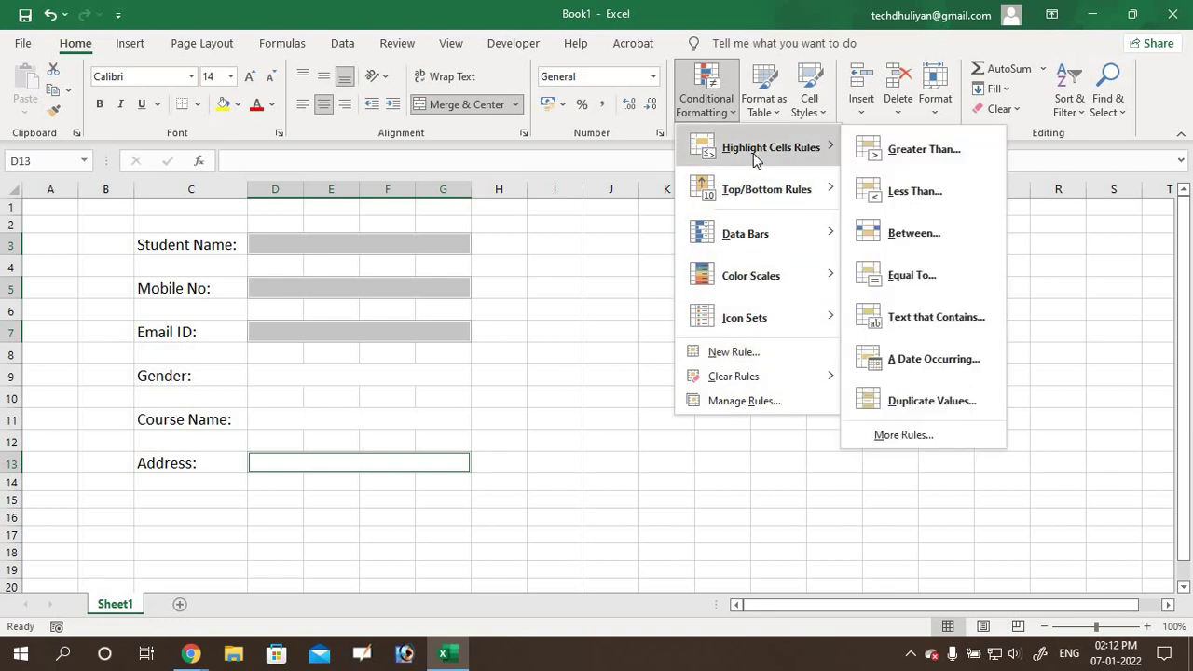
{"action": "left_click", "coordinate": [905, 438]}
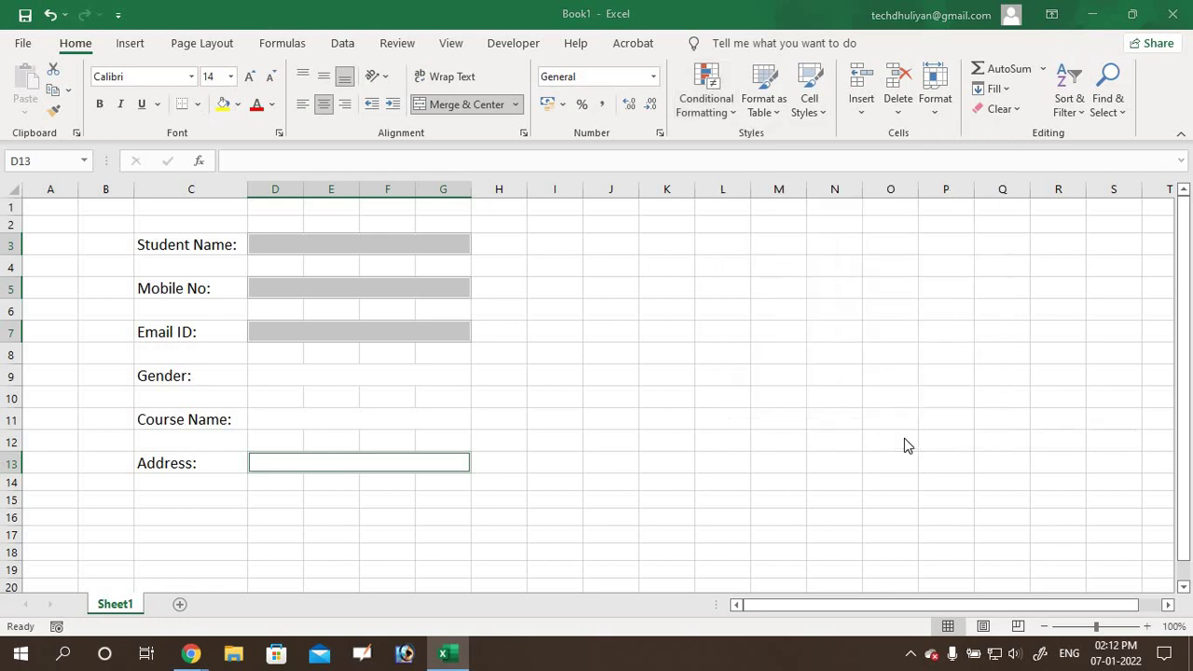
Step: Add a rule giving Blanks cells a grey fill to the selected answer boxes
{"action": "left_click_drag", "start_coordinate": [717, 297], "coordinate": [756, 152]}
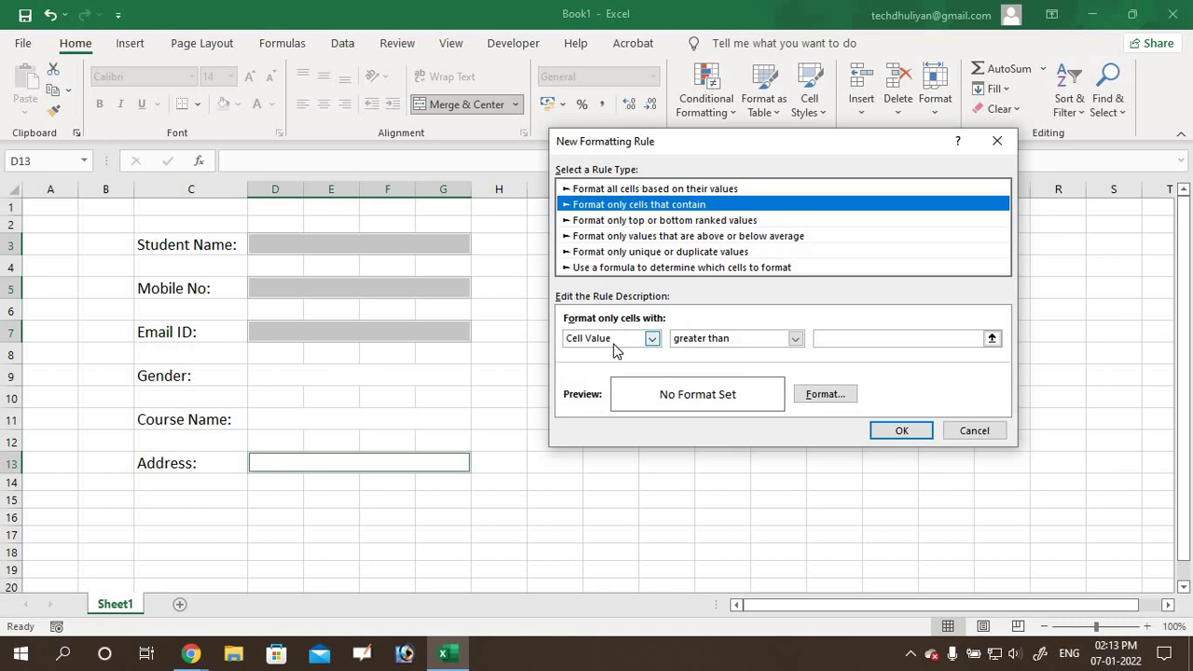
{"action": "left_click", "coordinate": [653, 339]}
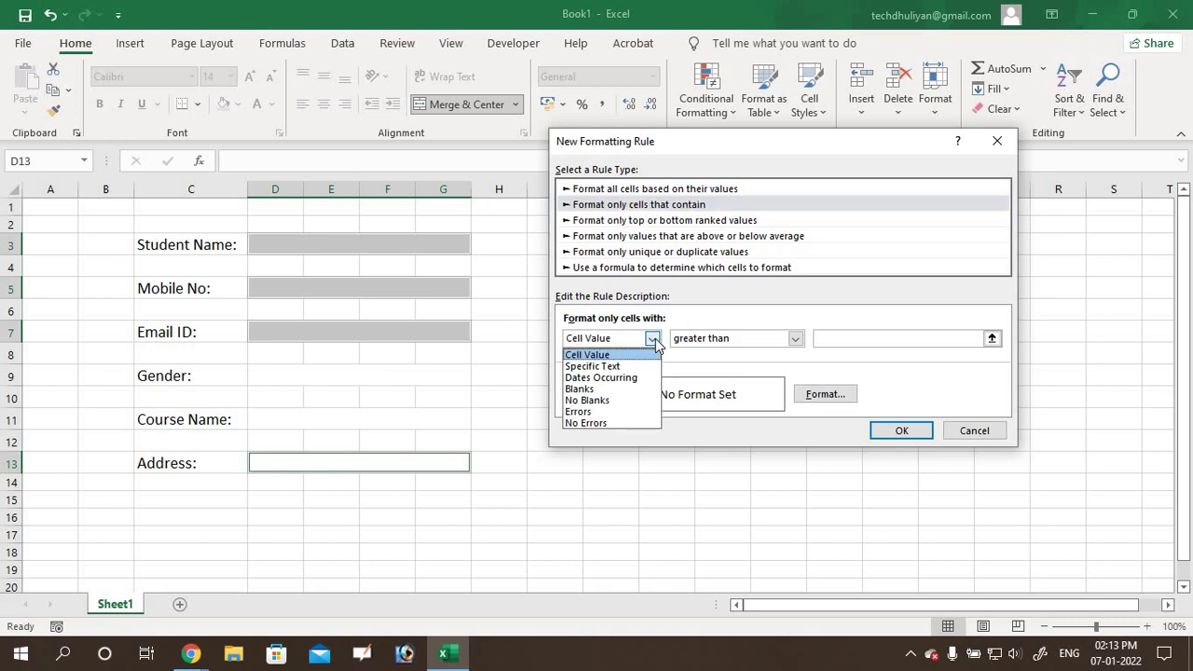
{"action": "left_click", "coordinate": [581, 388]}
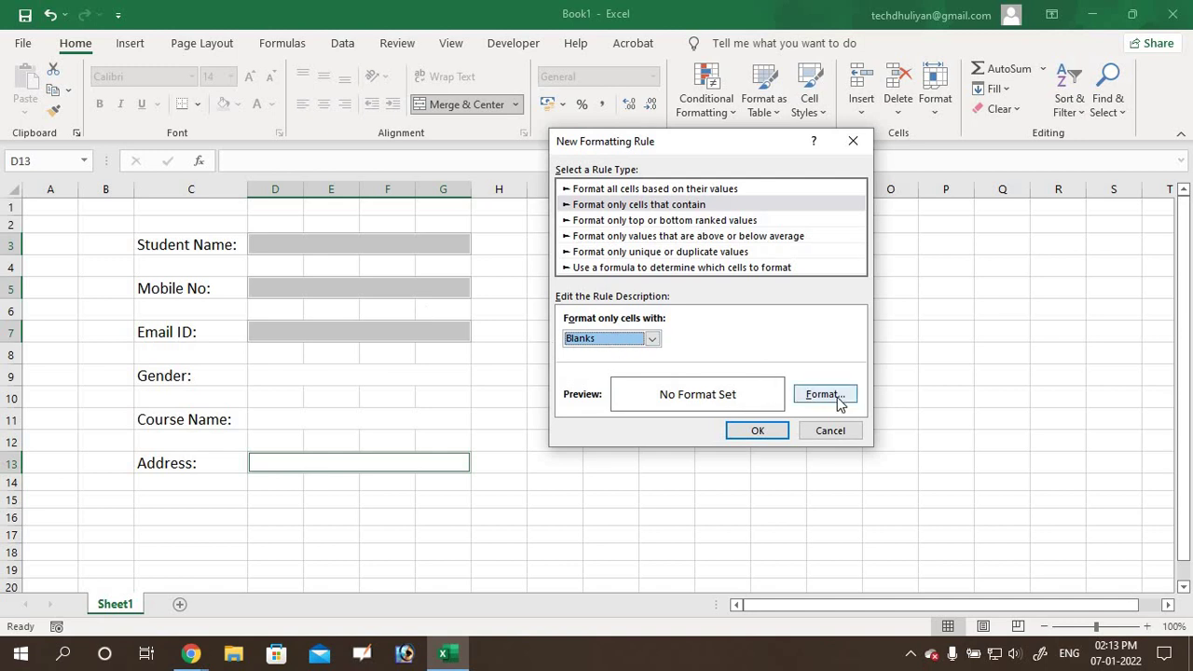
{"action": "left_click", "coordinate": [824, 394]}
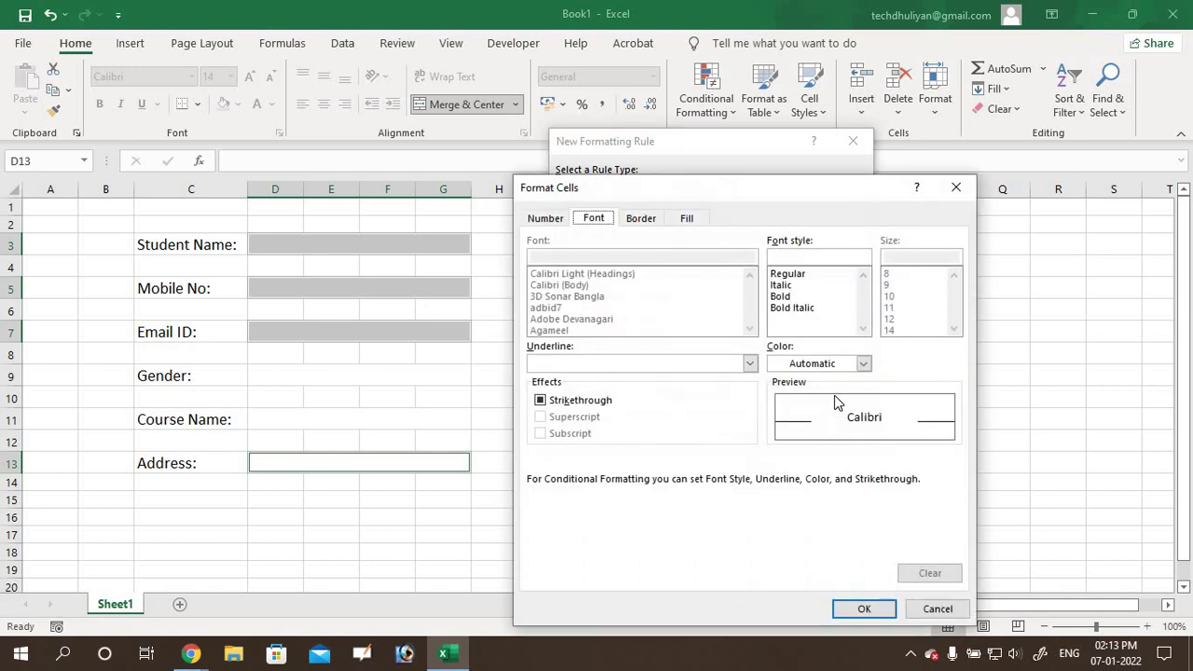
{"action": "left_click", "coordinate": [692, 220]}
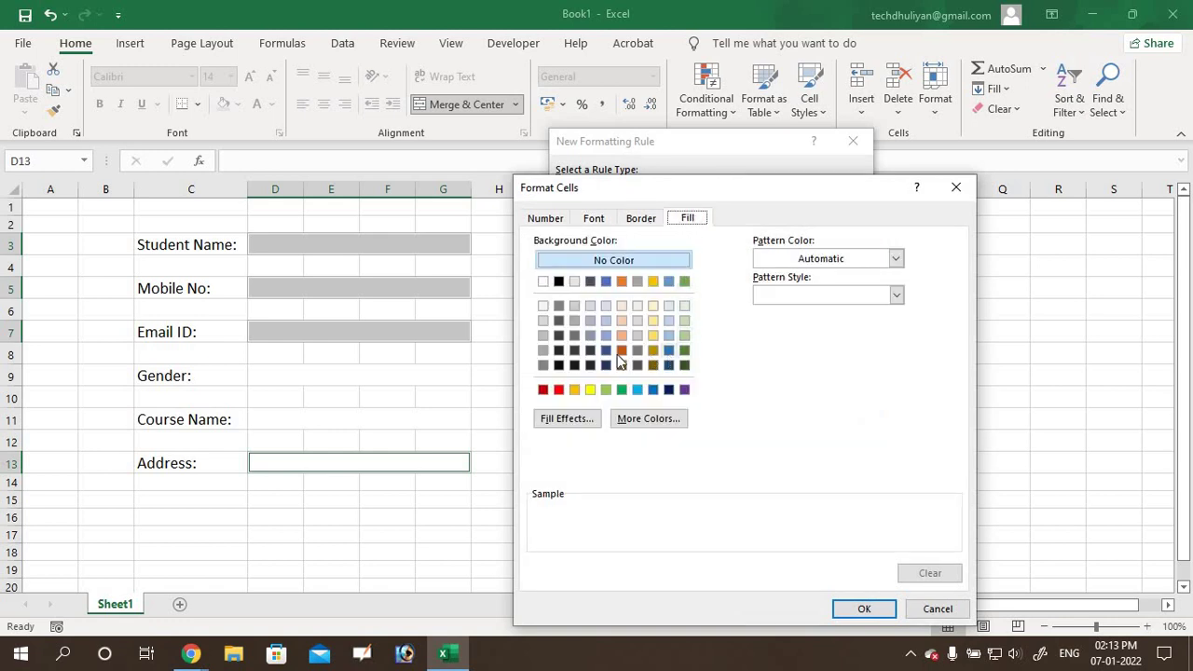
{"action": "left_click", "coordinate": [575, 320]}
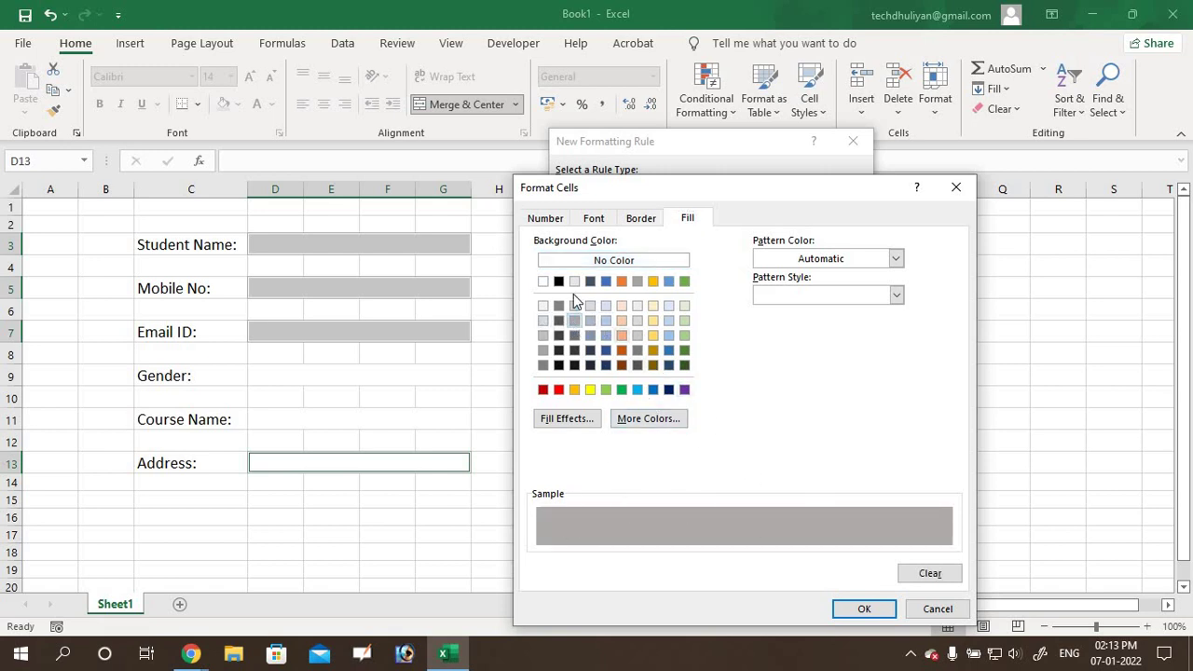
{"action": "left_click", "coordinate": [865, 610]}
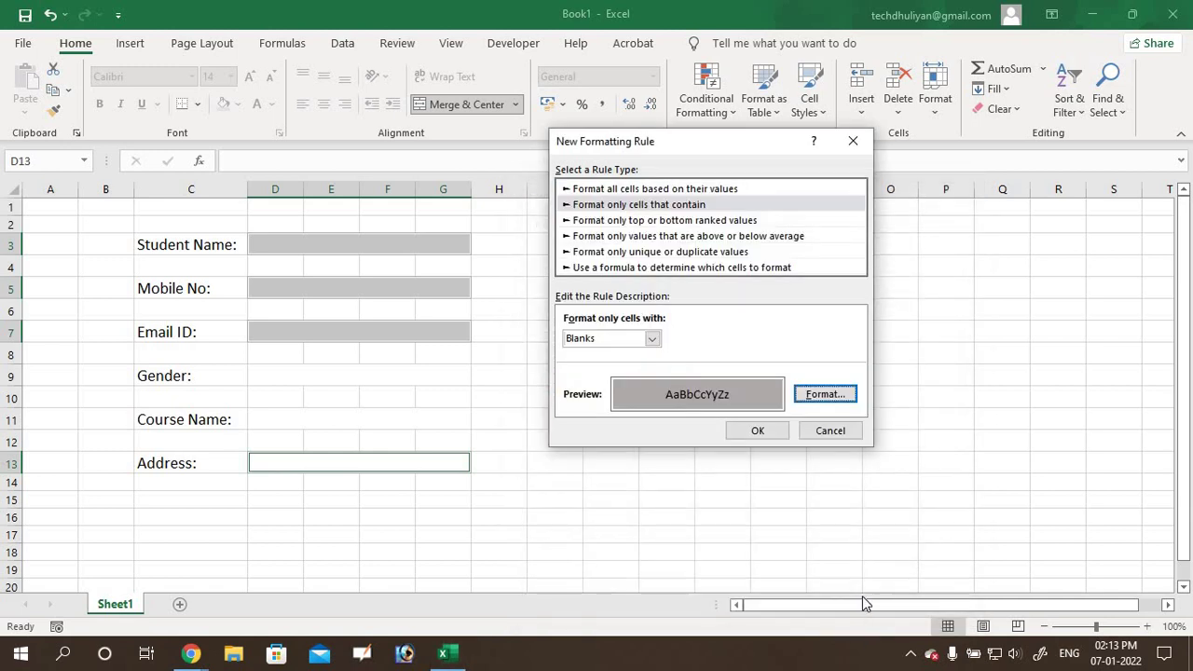
{"action": "left_click", "coordinate": [761, 432]}
{"action": "left_click", "coordinate": [607, 481]}
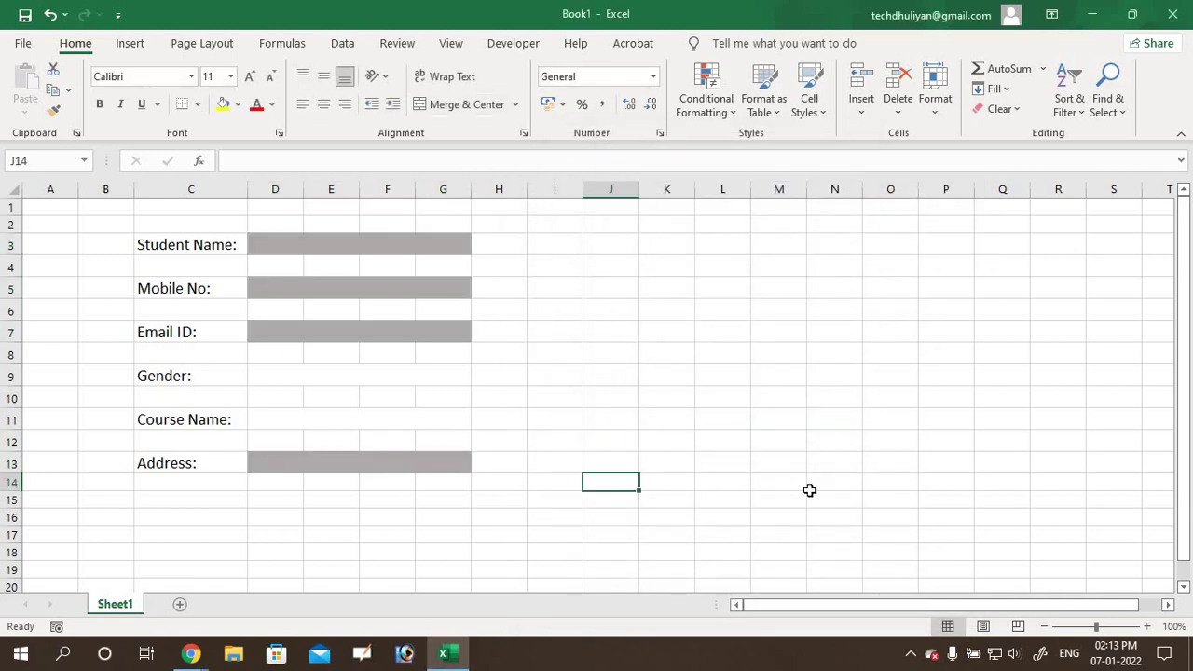
Step: Test the rule by typing 'fdf' in Student Name, then deleting it to restore grey
{"action": "left_click", "coordinate": [337, 250]}
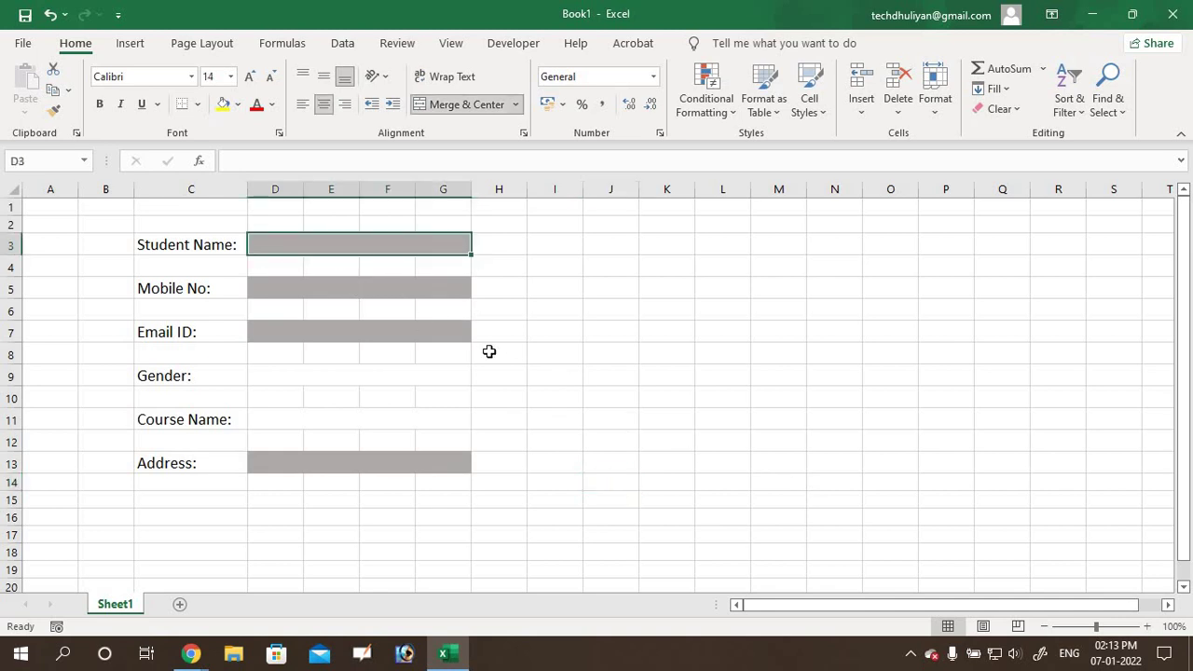
{"action": "type", "text": "fdf"}
{"action": "left_click", "coordinate": [562, 369]}
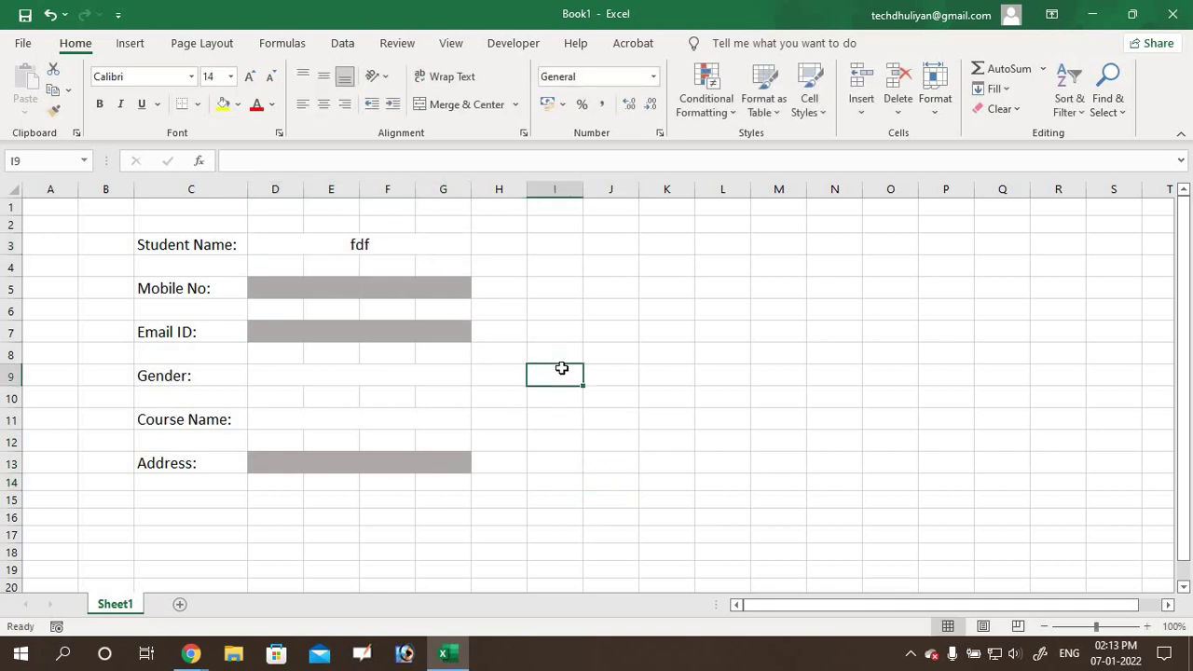
{"action": "left_click", "coordinate": [380, 246]}
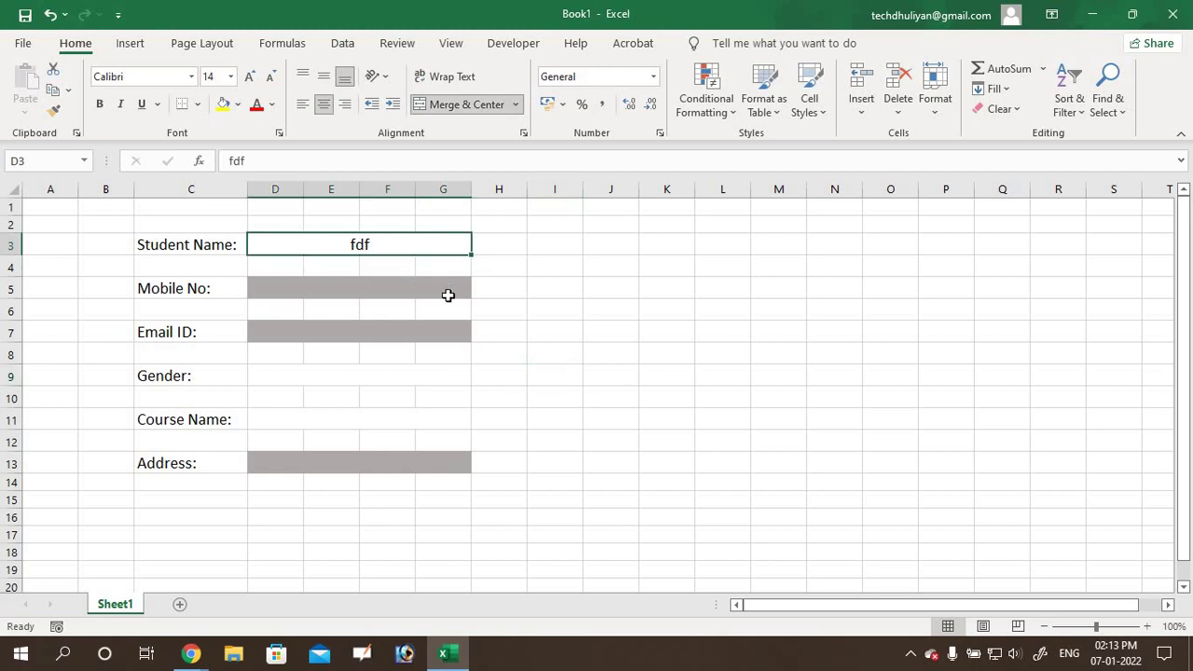
{"action": "key", "text": "Delete"}
{"action": "left_click", "coordinate": [562, 349]}
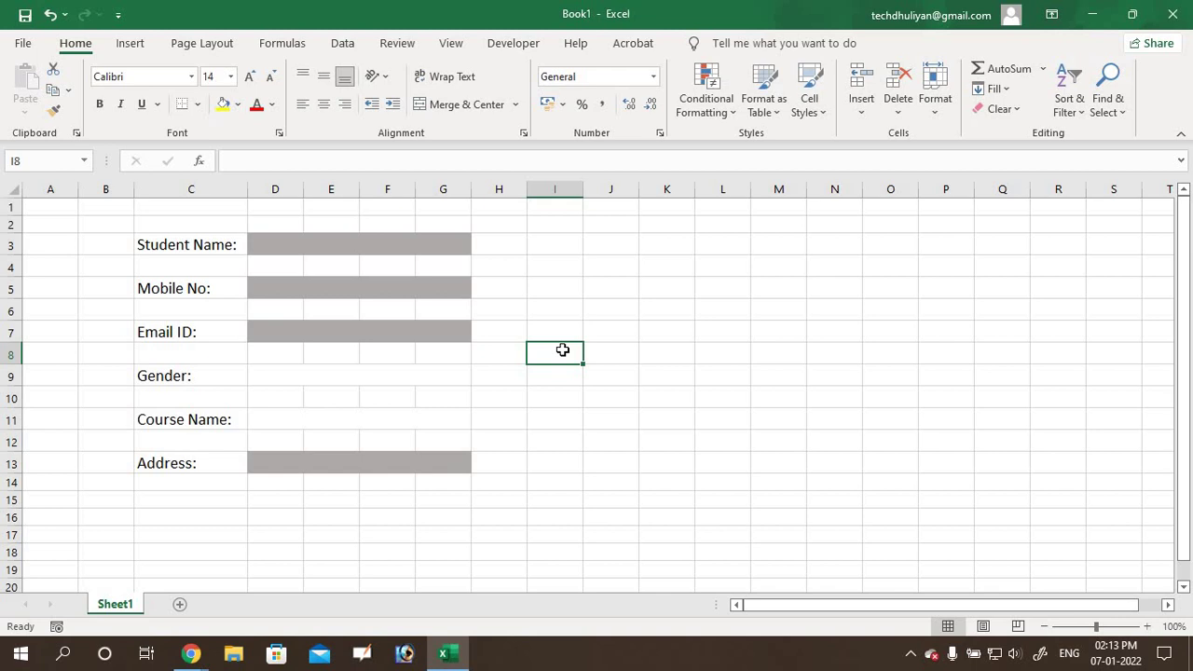
Step: Multi-select the Student Name, Mobile No, Email ID and Address fields
{"action": "left_click", "coordinate": [366, 249]}
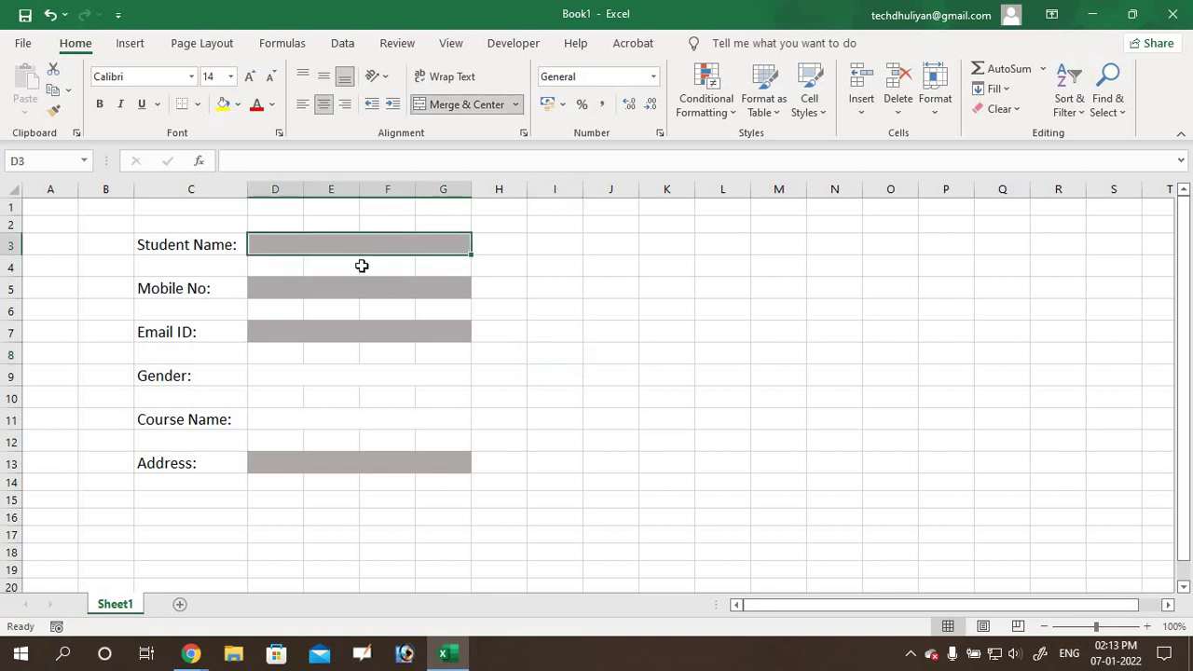
{"action": "left_click", "coordinate": [352, 286], "text": "ctrl"}
{"action": "left_click", "coordinate": [355, 332], "text": "ctrl"}
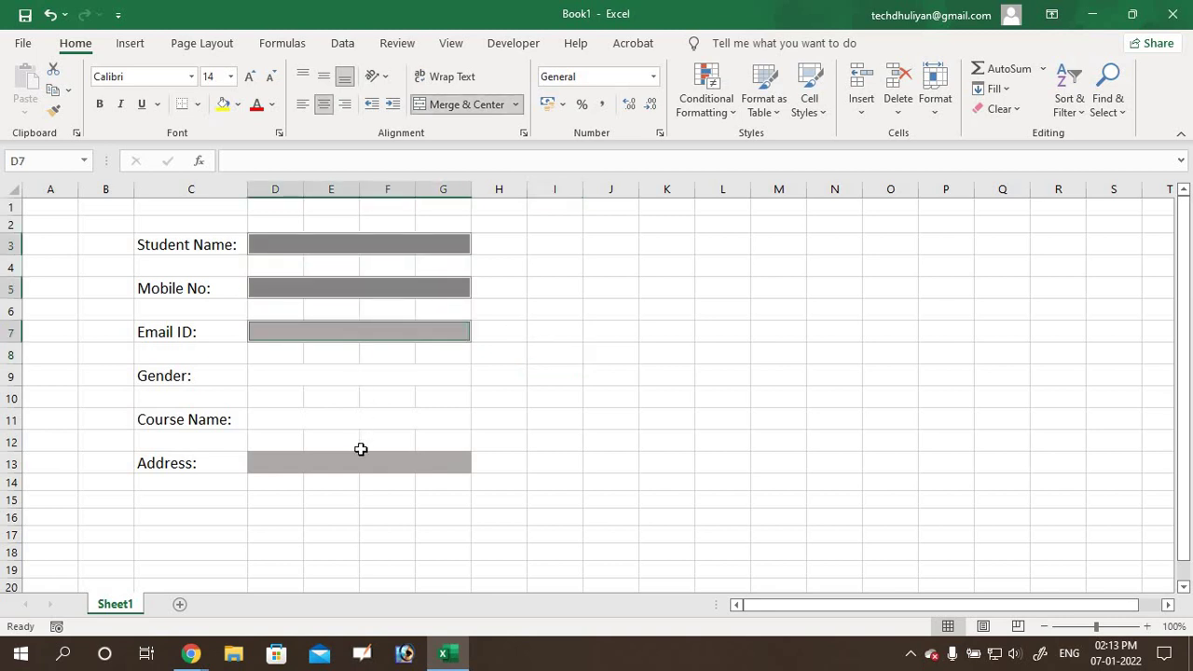
{"action": "left_click", "coordinate": [356, 458], "text": "ctrl"}
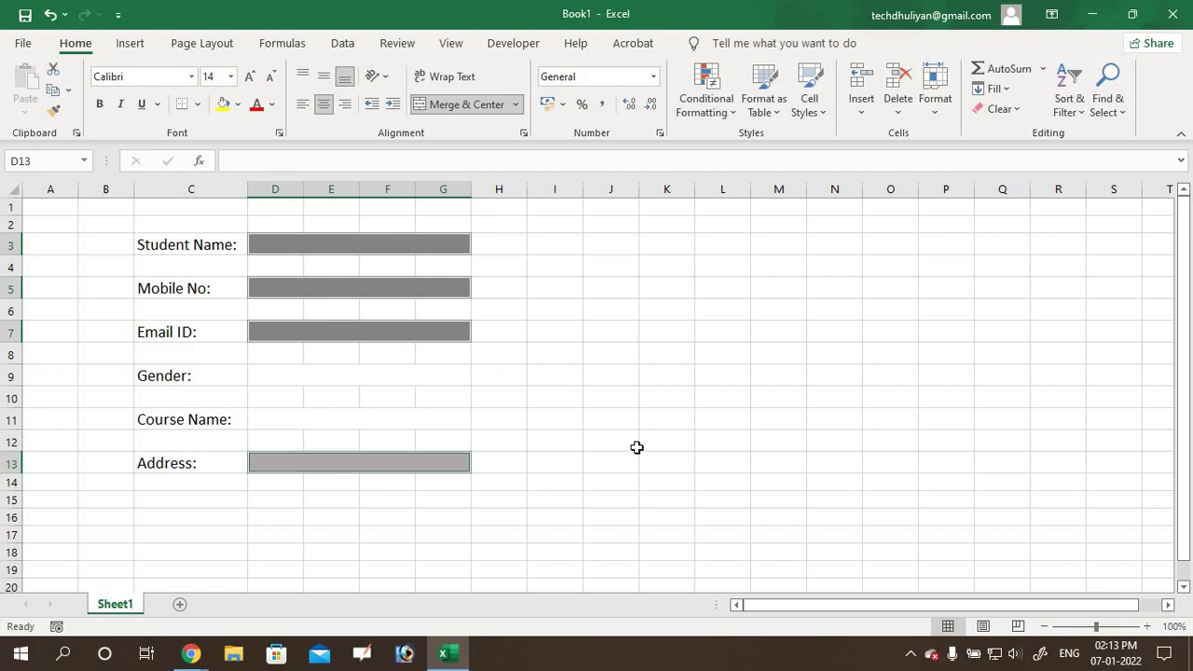
Step: Create a No Blanks conditional rule with a light orange fill for the selected fields
{"action": "left_click", "coordinate": [719, 116]}
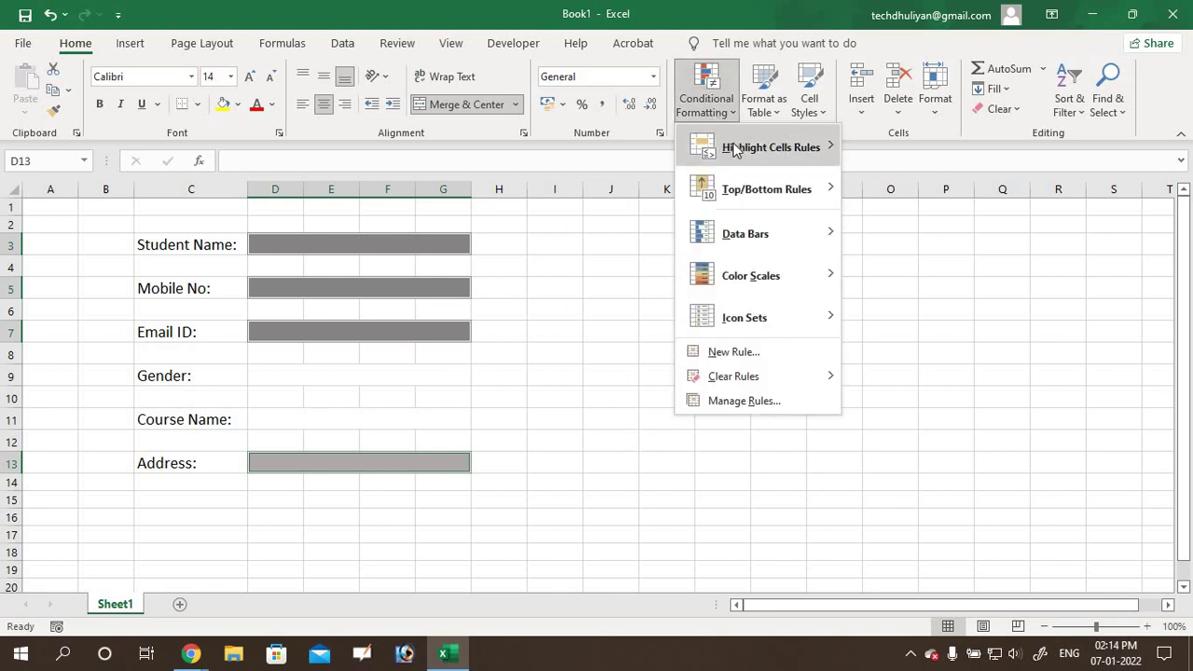
{"action": "mouse_move", "coordinate": [760, 147]}
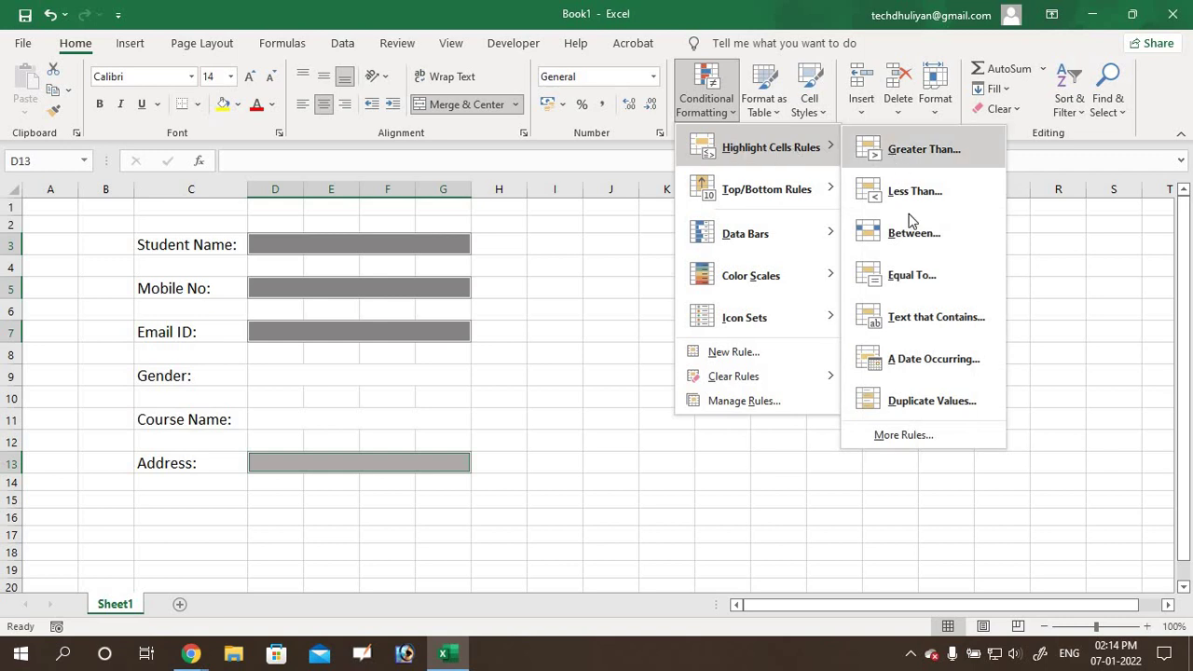
{"action": "left_click", "coordinate": [917, 445]}
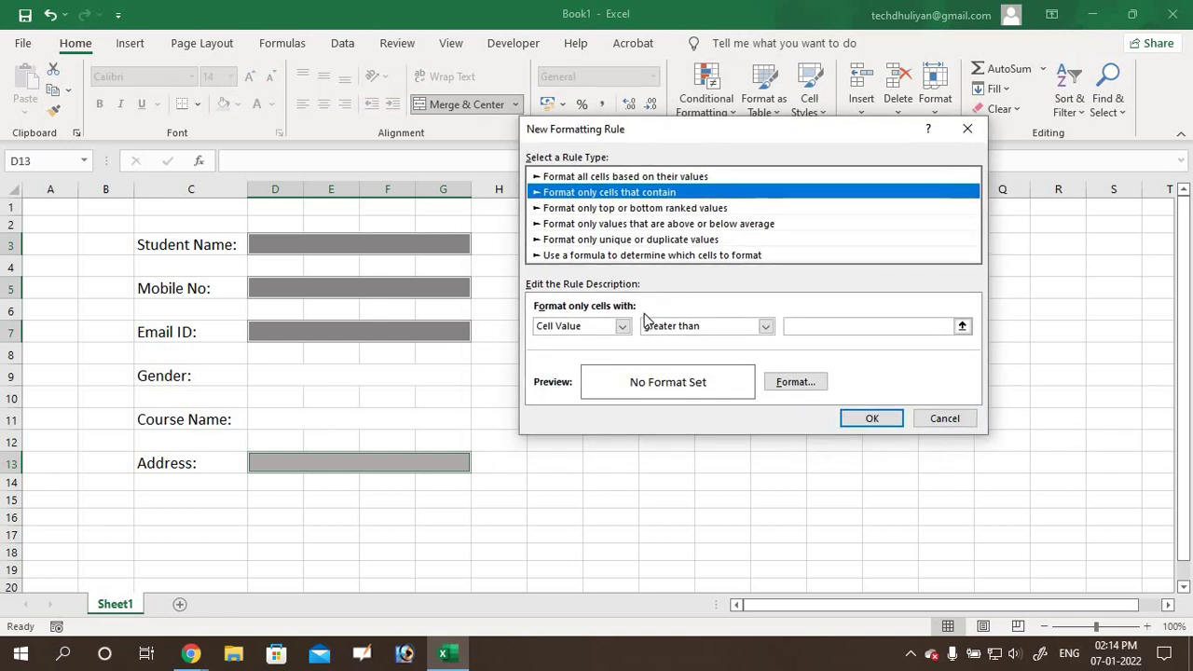
{"action": "left_click", "coordinate": [622, 326]}
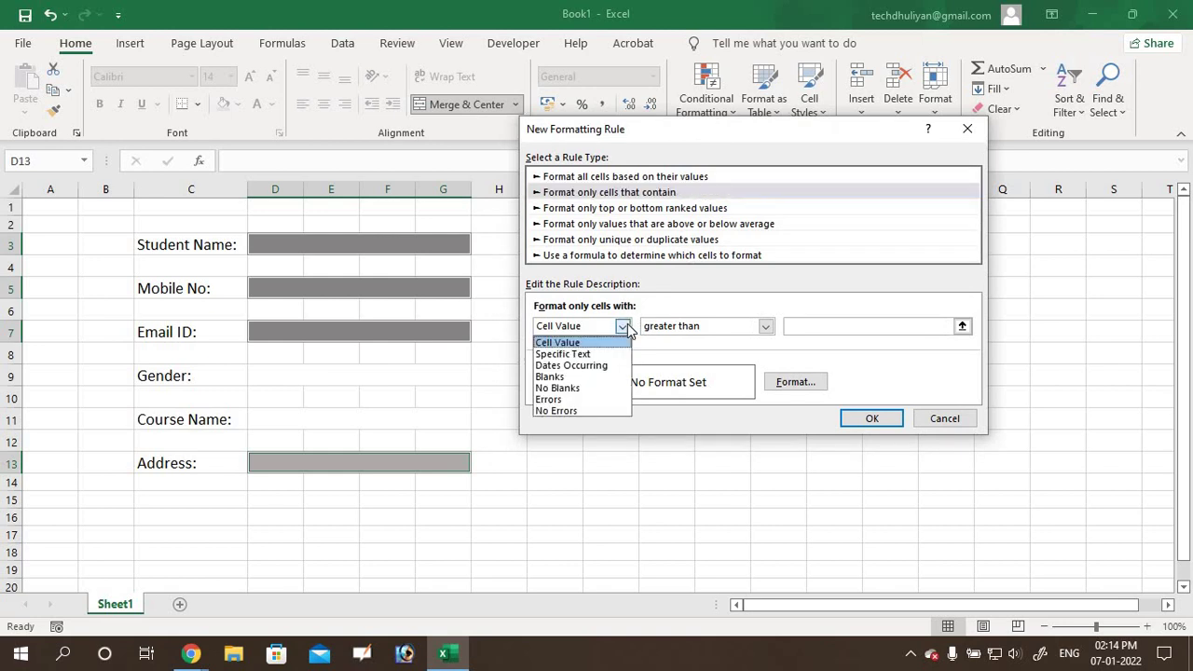
{"action": "left_click", "coordinate": [577, 389]}
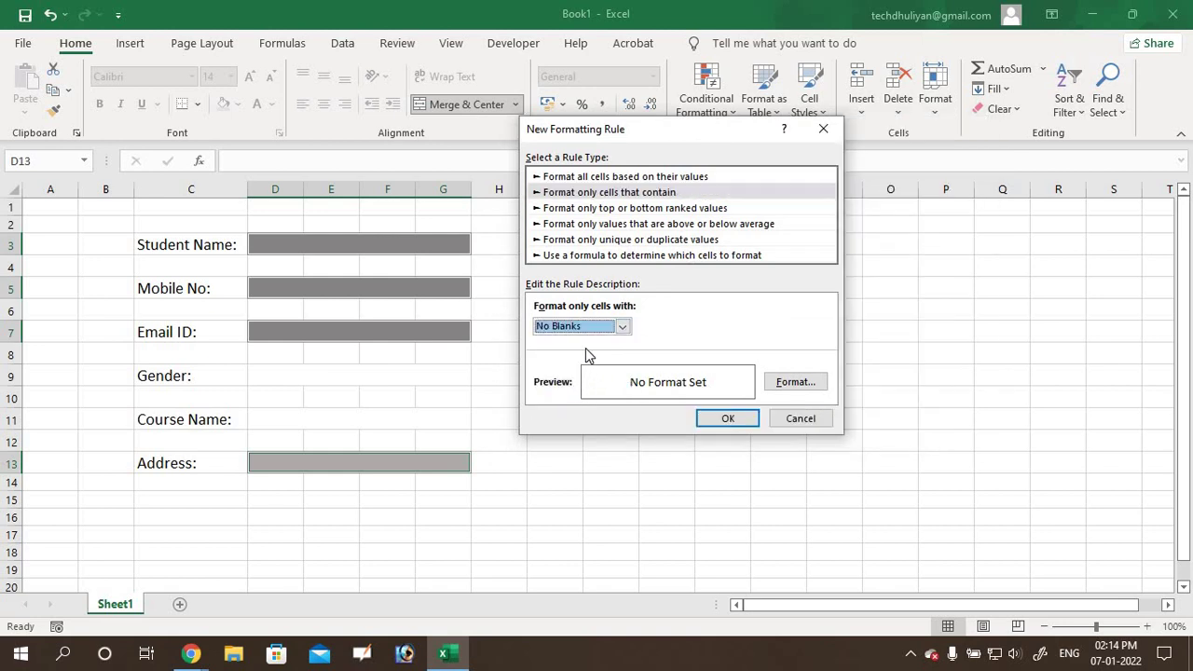
{"action": "left_click", "coordinate": [795, 383]}
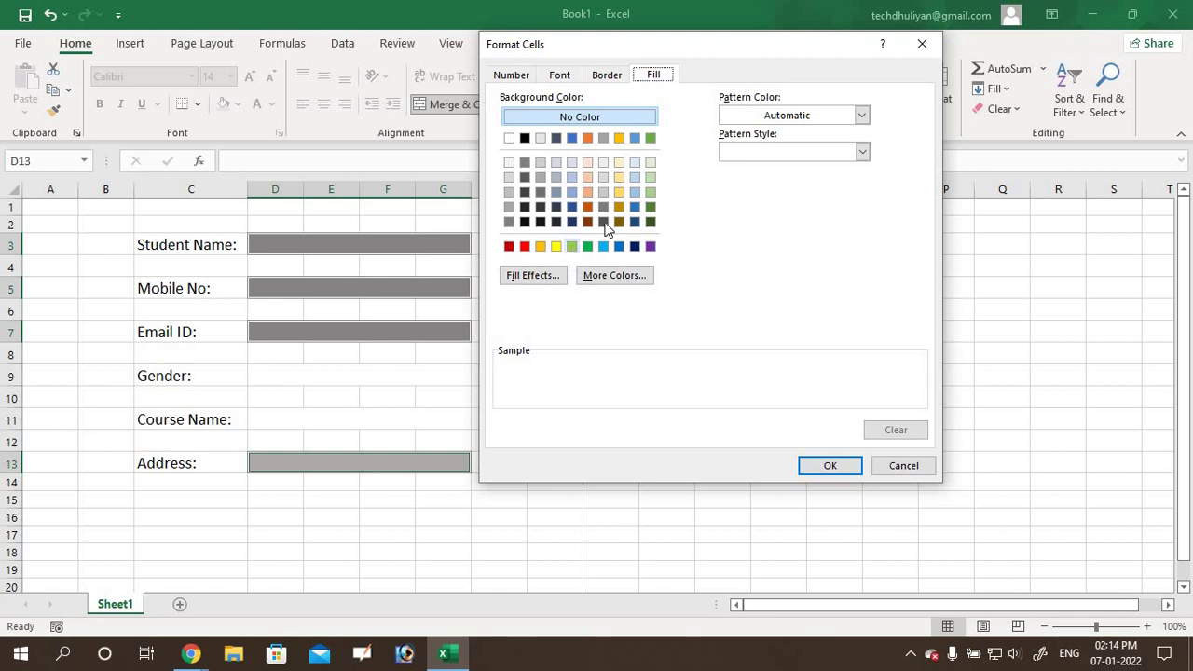
{"action": "left_click", "coordinate": [588, 192]}
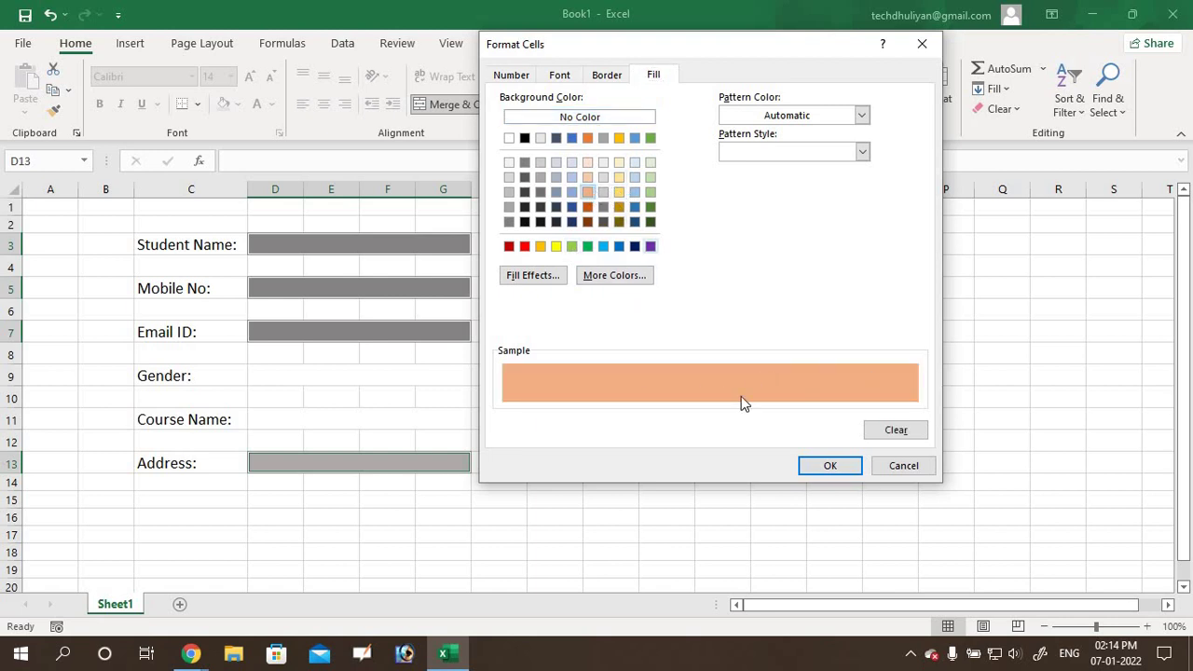
{"action": "left_click", "coordinate": [830, 466]}
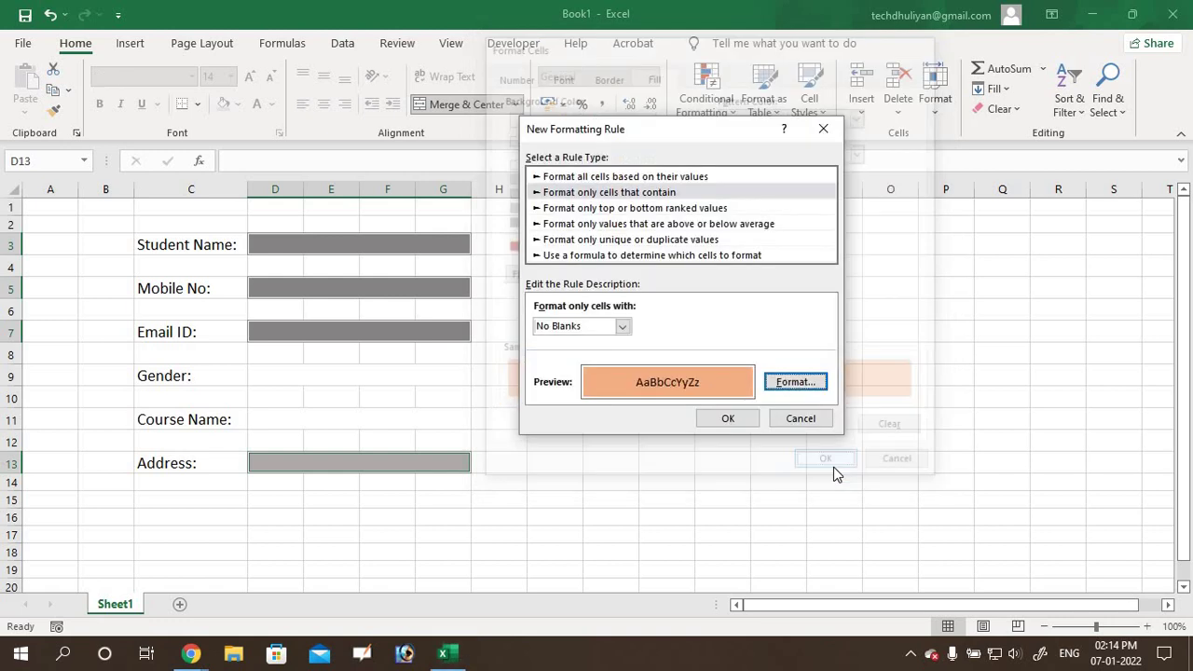
{"action": "left_click", "coordinate": [734, 417]}
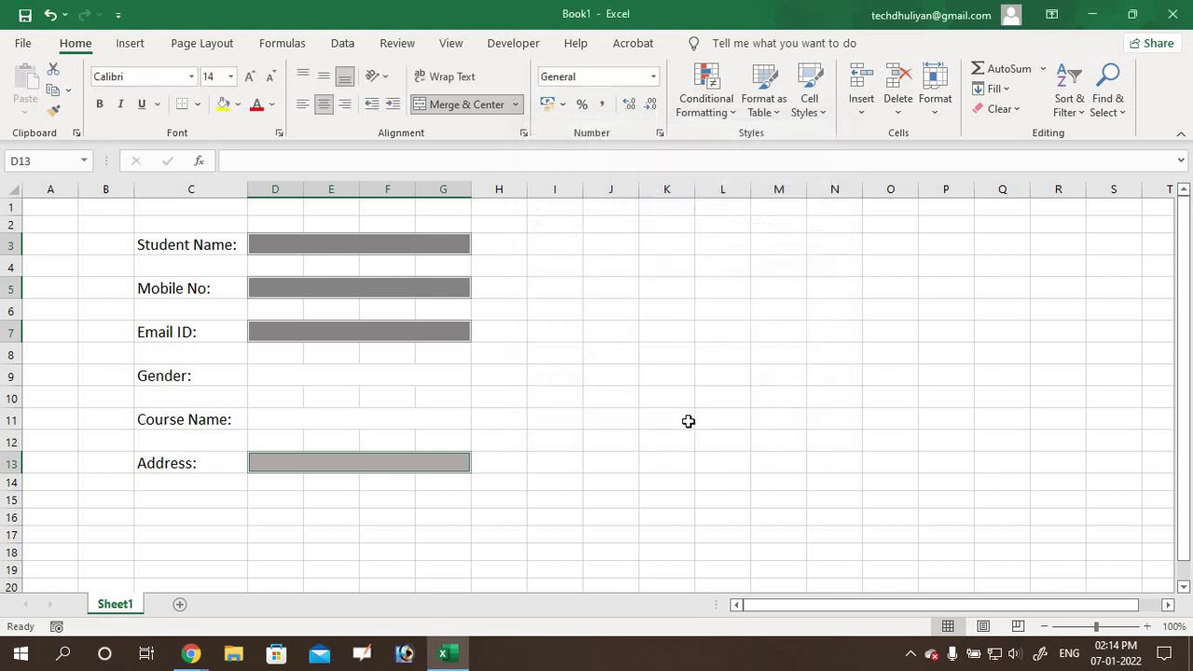
{"action": "left_click", "coordinate": [324, 382]}
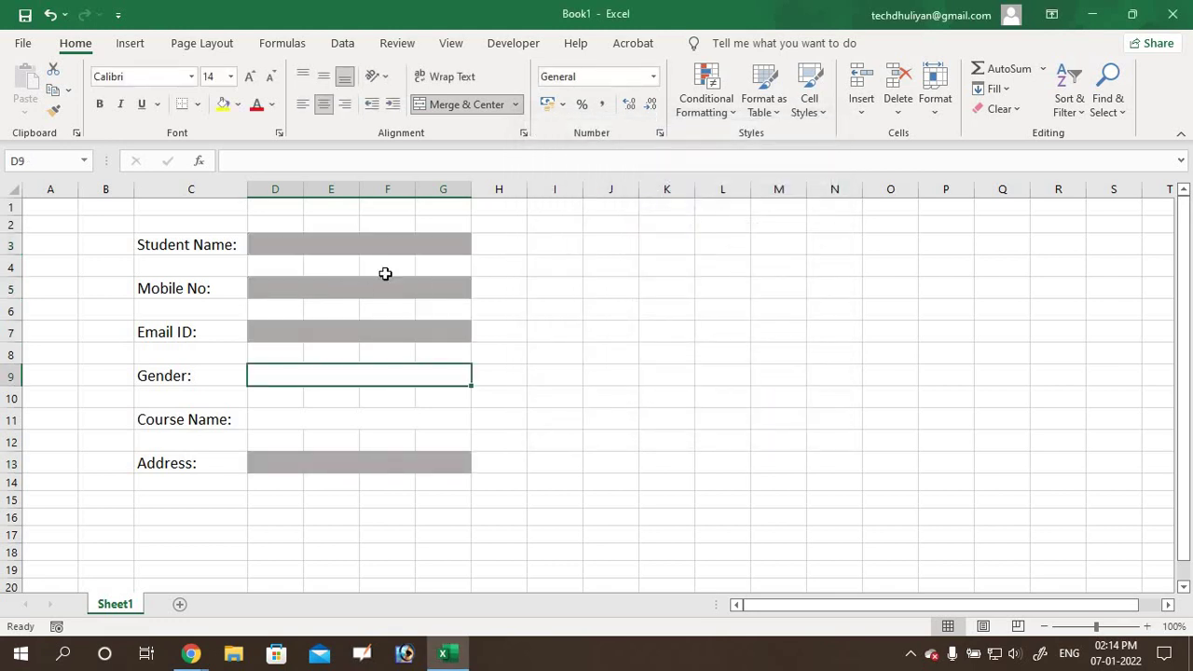
{"action": "left_click", "coordinate": [335, 248]}
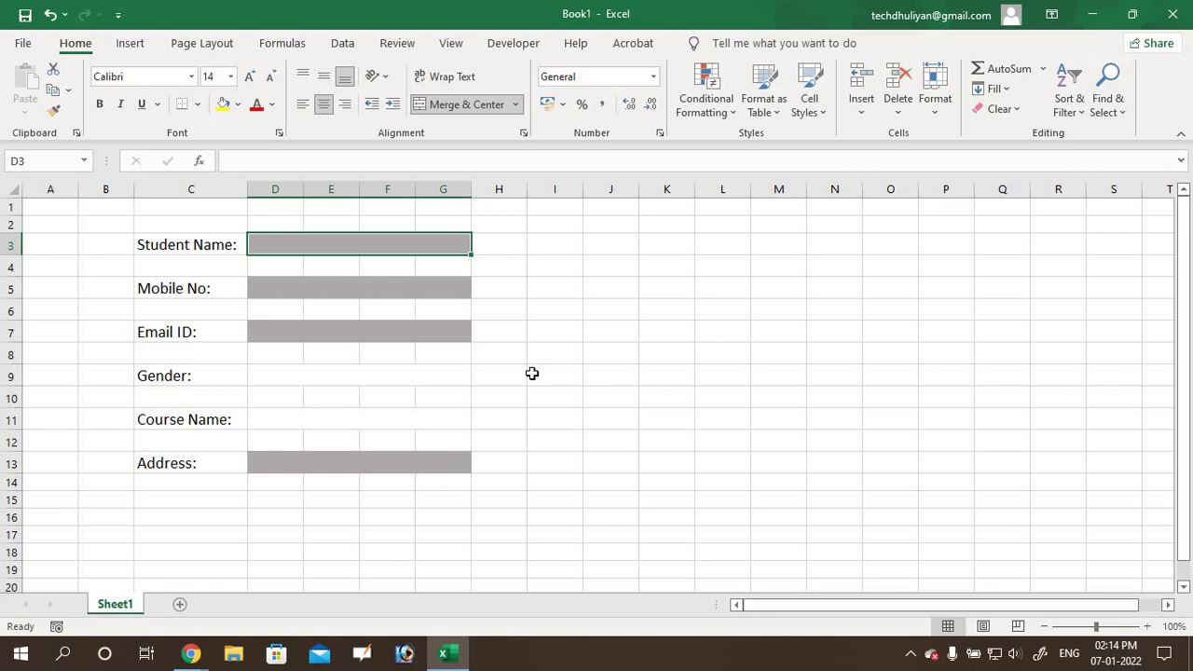
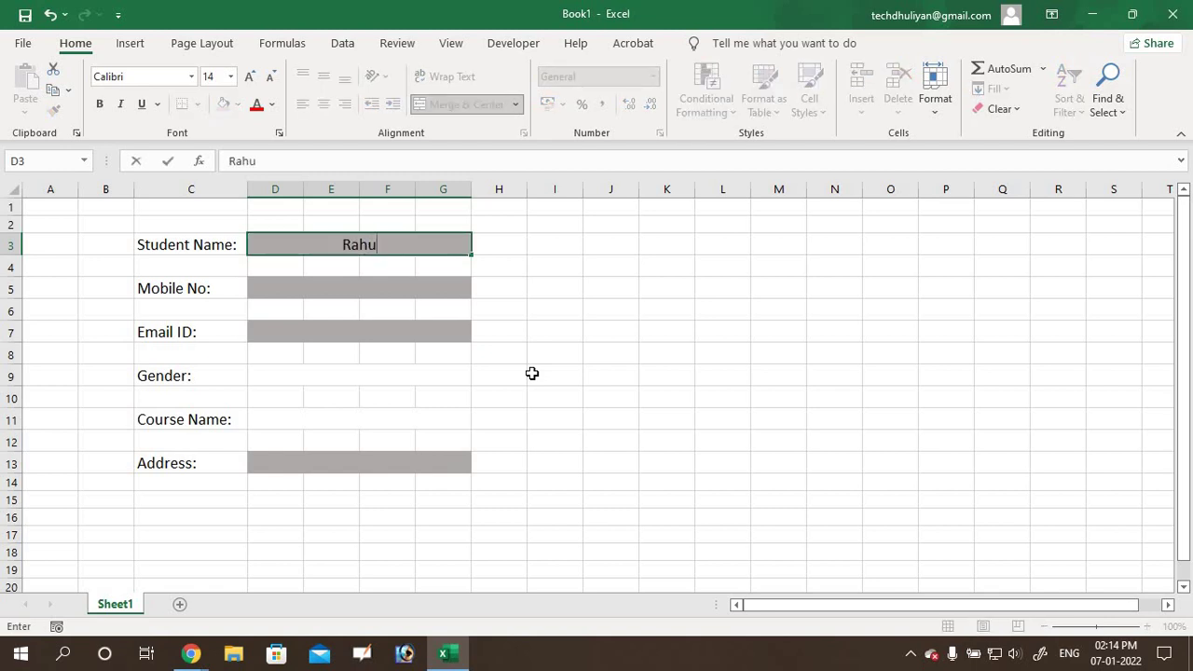
{"action": "key", "text": "Return"}
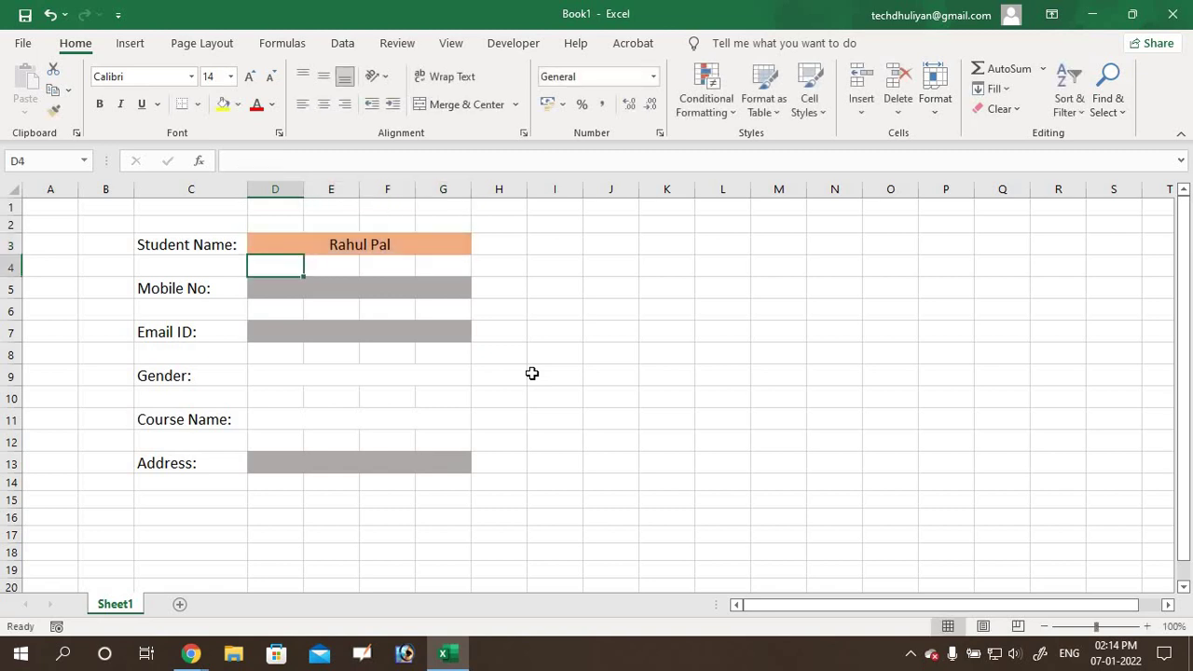
{"action": "left_click", "coordinate": [531, 373]}
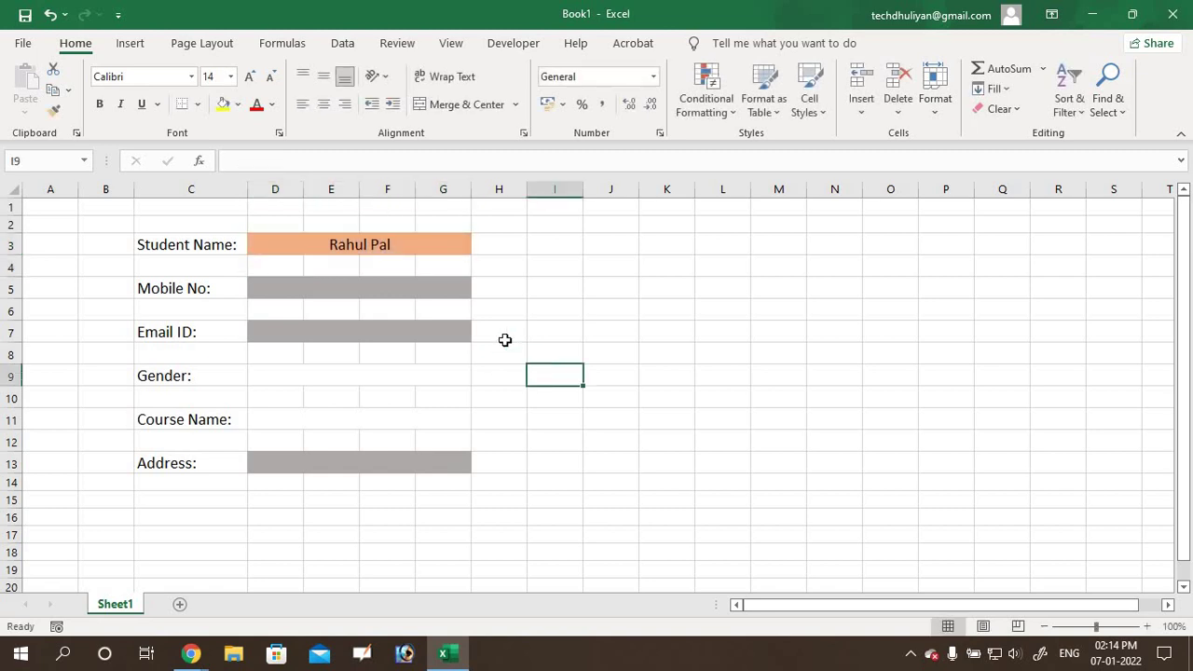
{"action": "left_click", "coordinate": [378, 246]}
{"action": "key", "text": "Delete"}
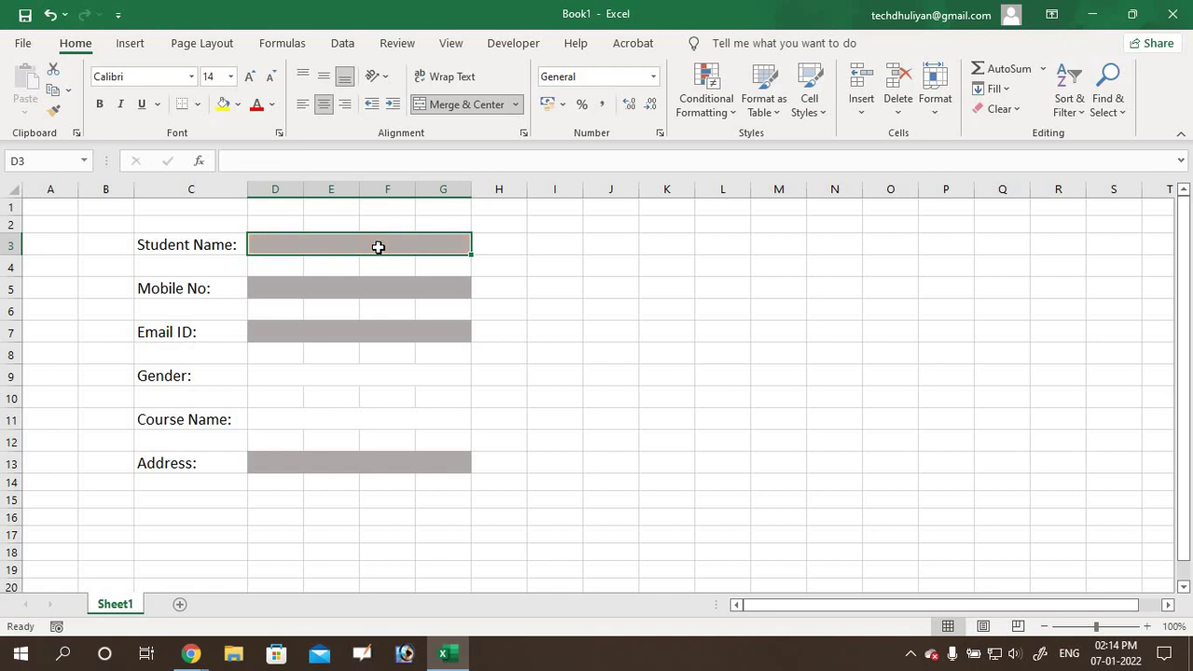
{"action": "left_click", "coordinate": [622, 395]}
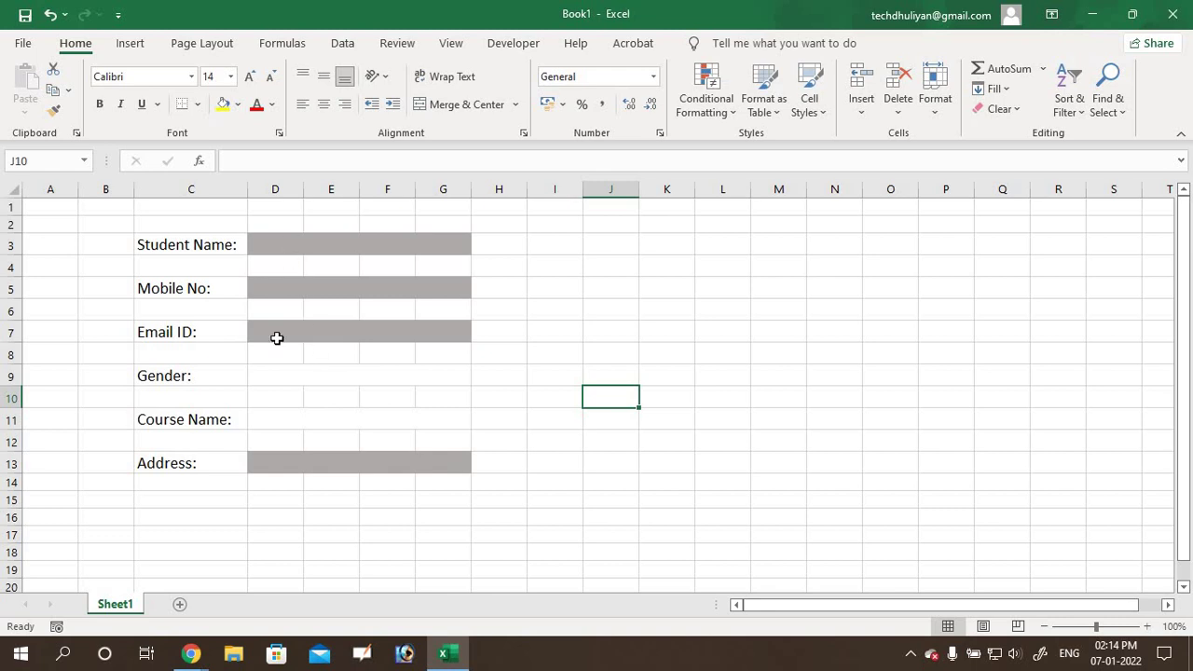
{"action": "left_click_drag", "start_coordinate": [279, 244], "coordinate": [263, 483]}
{"action": "left_click", "coordinate": [142, 466]}
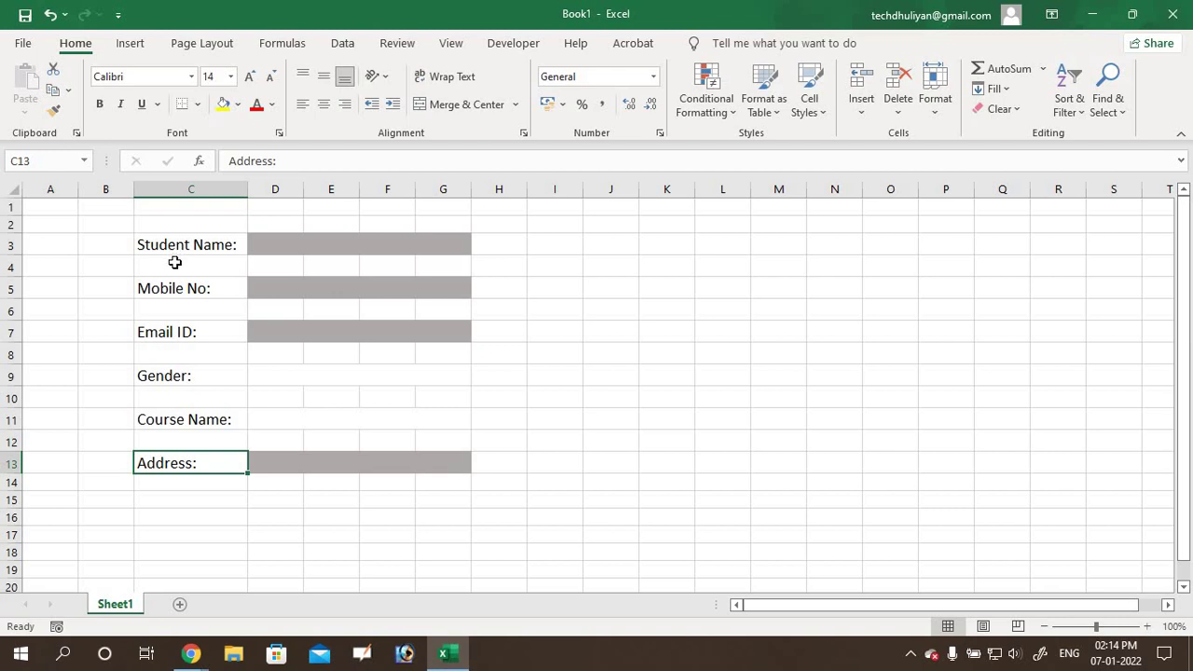
{"action": "left_click", "coordinate": [190, 653]}
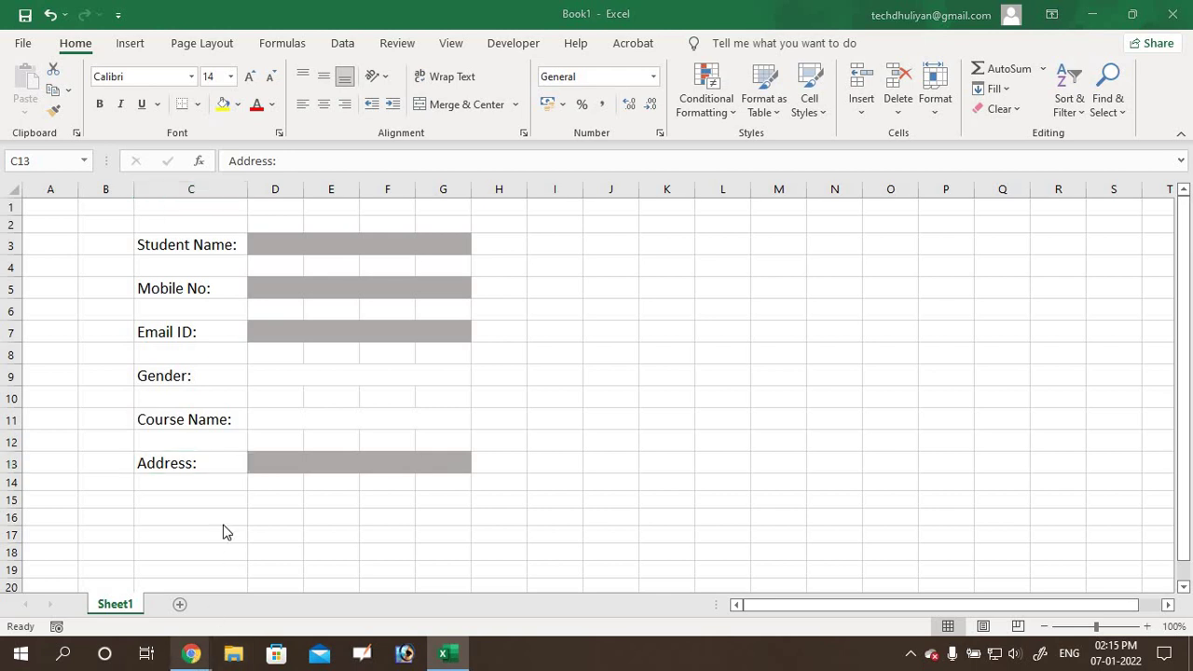
{"action": "left_click", "coordinate": [83, 524]}
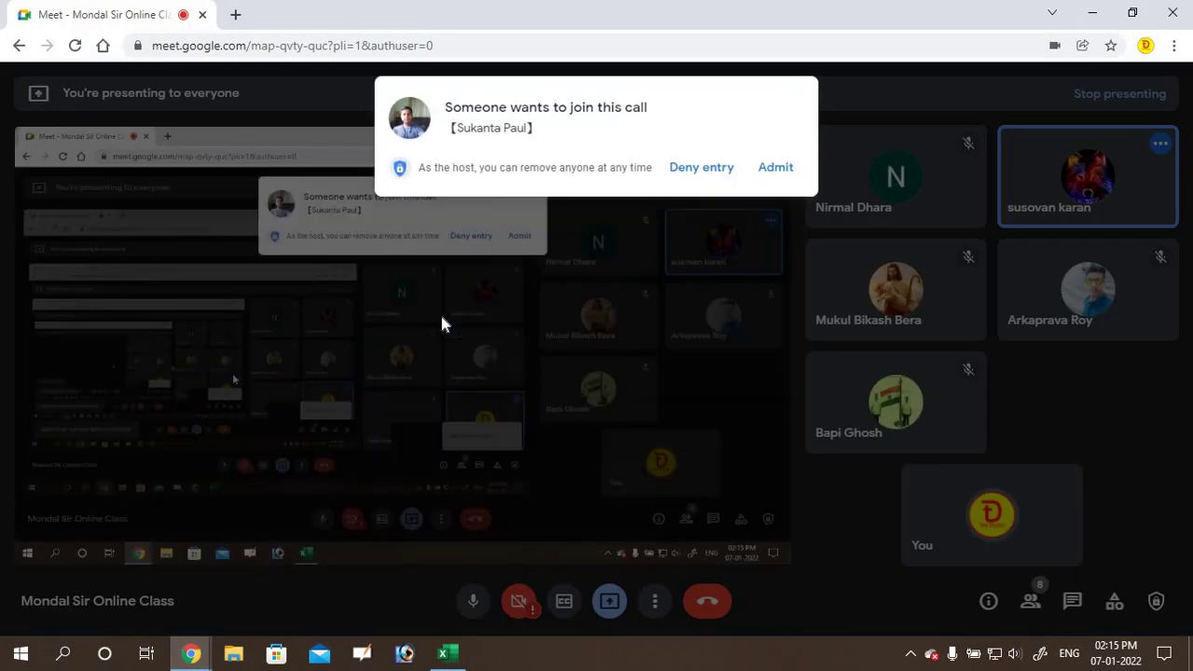
{"action": "left_click", "coordinate": [775, 169]}
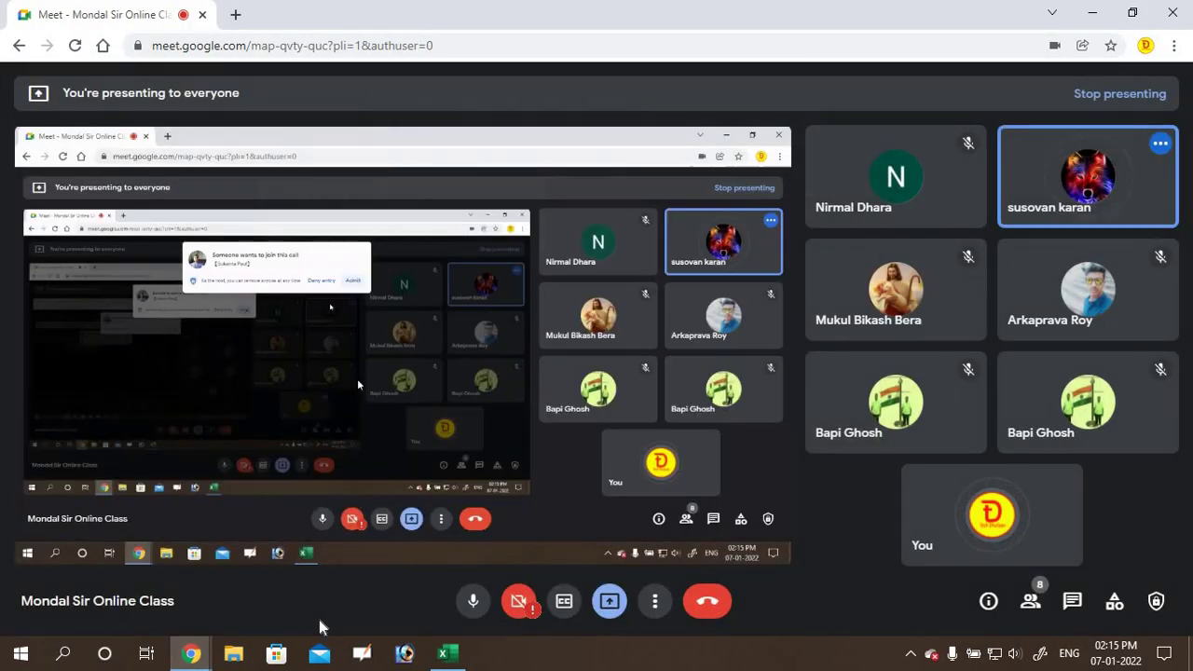
{"action": "left_click", "coordinate": [444, 655]}
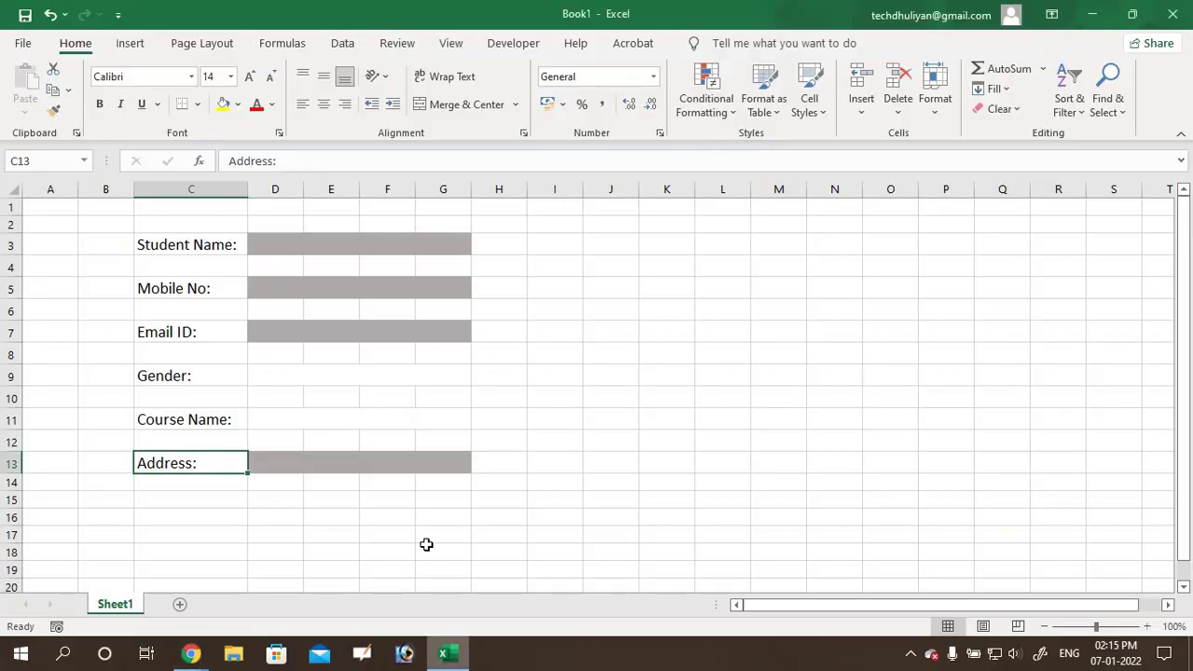
Step: Highlight input area D3:G14 and point out the Student Name, Address, Mobile No and Email ID fields
{"action": "left_click", "coordinate": [330, 245]}
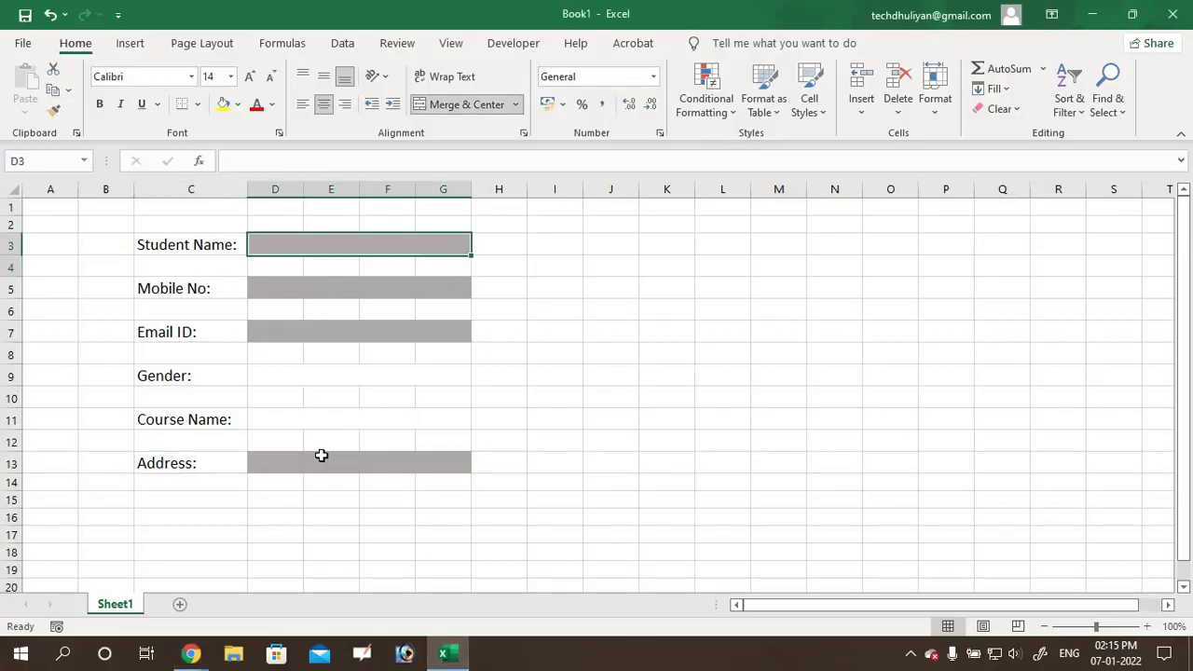
{"action": "left_click_drag", "start_coordinate": [330, 244], "coordinate": [322, 487]}
{"action": "left_click", "coordinate": [337, 532]}
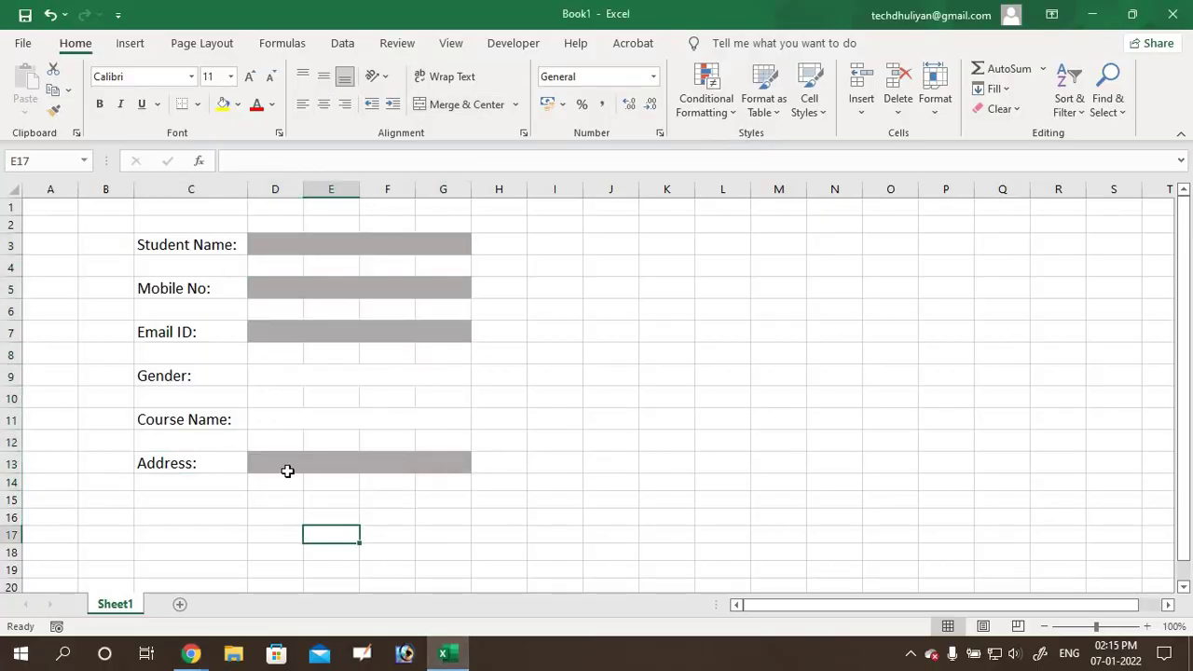
{"action": "left_click", "coordinate": [300, 247]}
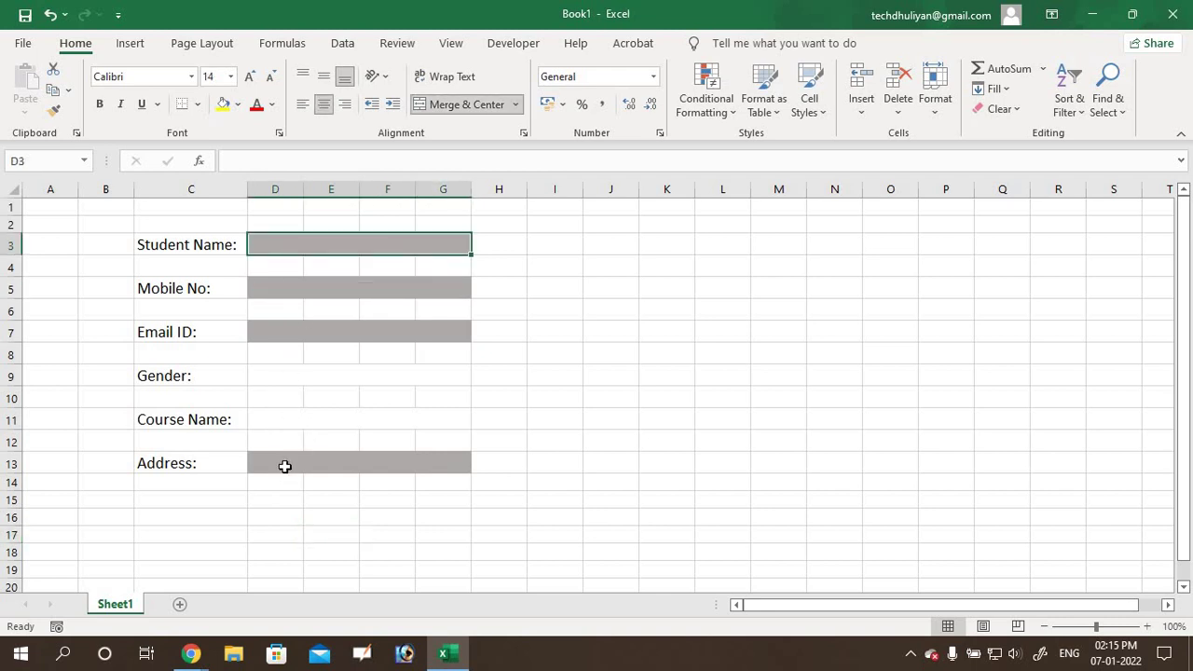
{"action": "left_click", "coordinate": [283, 464]}
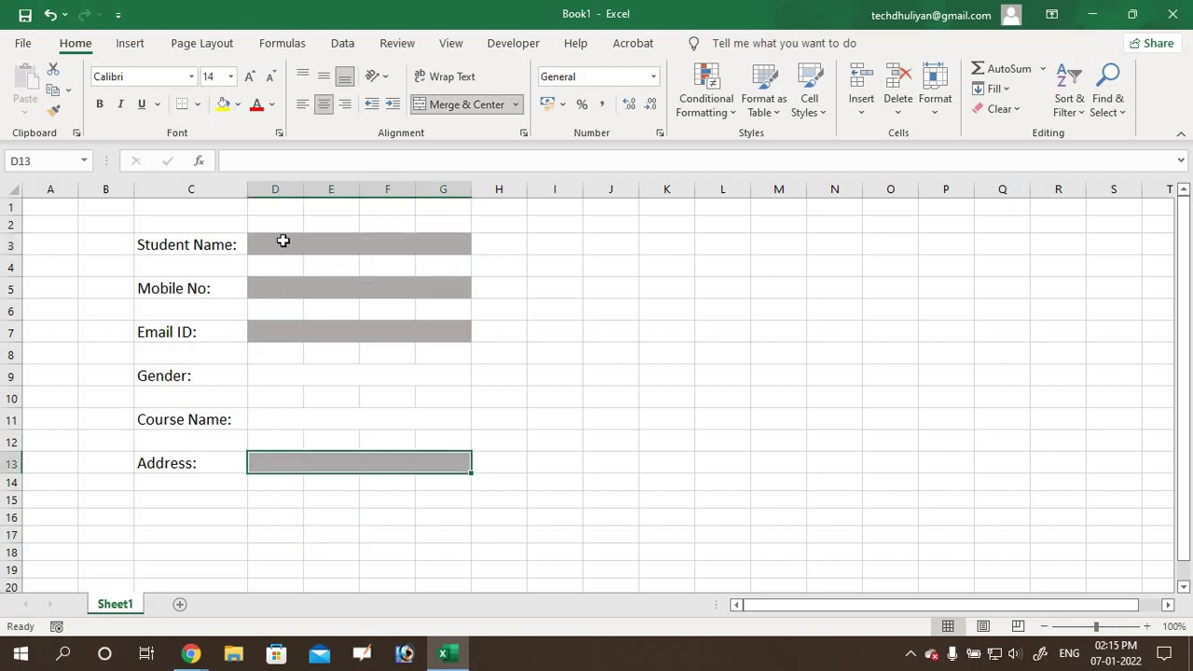
{"action": "left_click", "coordinate": [285, 242]}
{"action": "left_click", "coordinate": [280, 289]}
{"action": "left_click", "coordinate": [280, 334]}
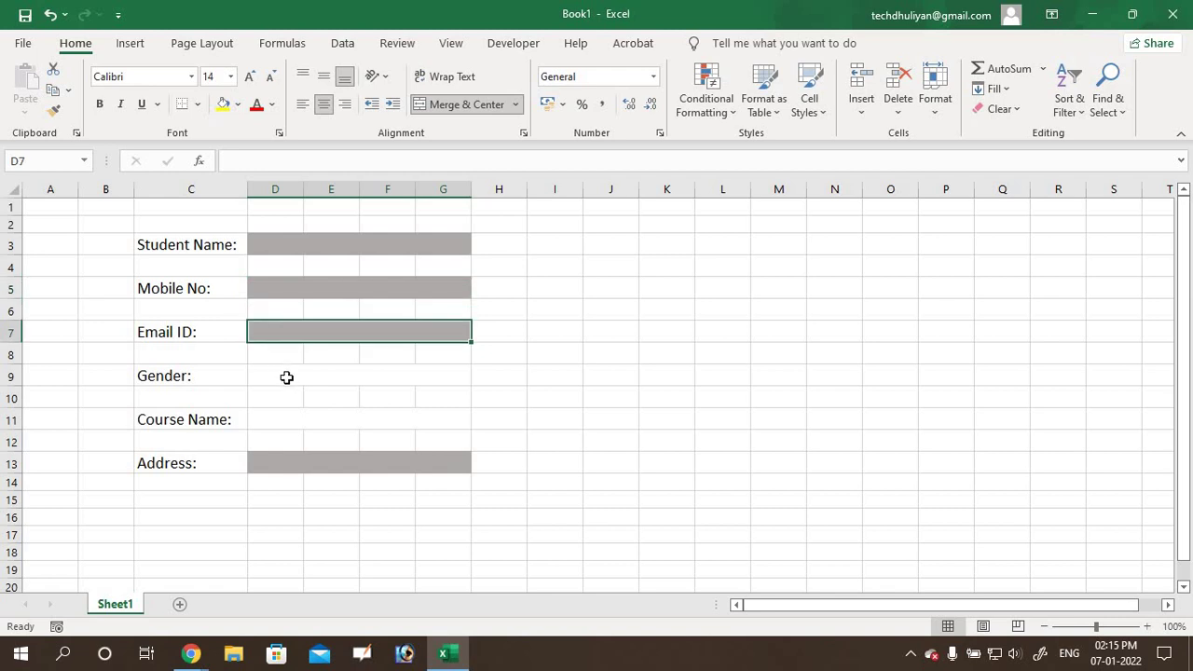
Step: Point out the Student Name, Mobile No, Gender, Address and Course Name labels
{"action": "left_click", "coordinate": [163, 244]}
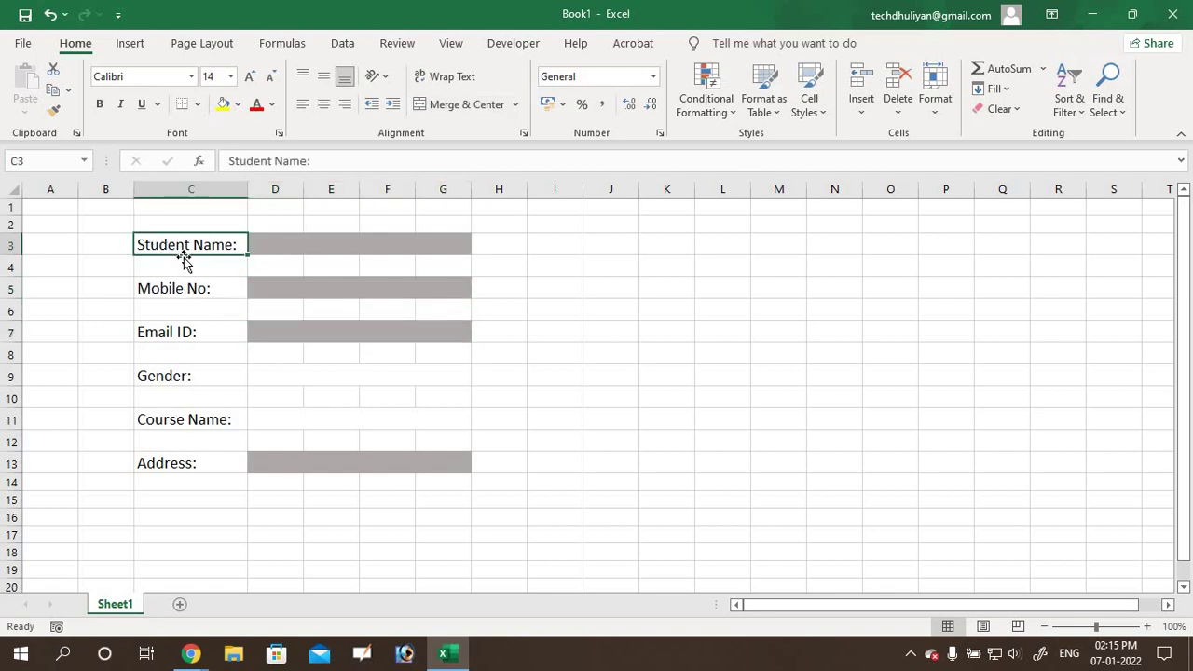
{"action": "left_click", "coordinate": [173, 289]}
{"action": "left_click", "coordinate": [166, 376]}
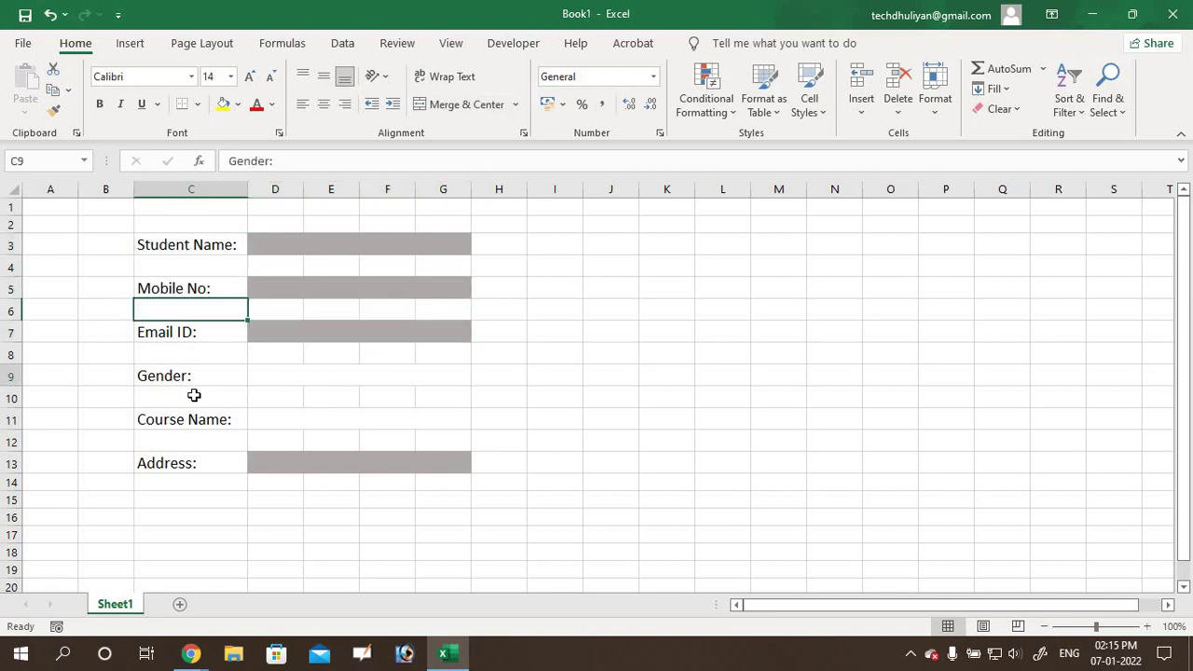
{"action": "left_click", "coordinate": [158, 464]}
{"action": "left_click", "coordinate": [176, 418]}
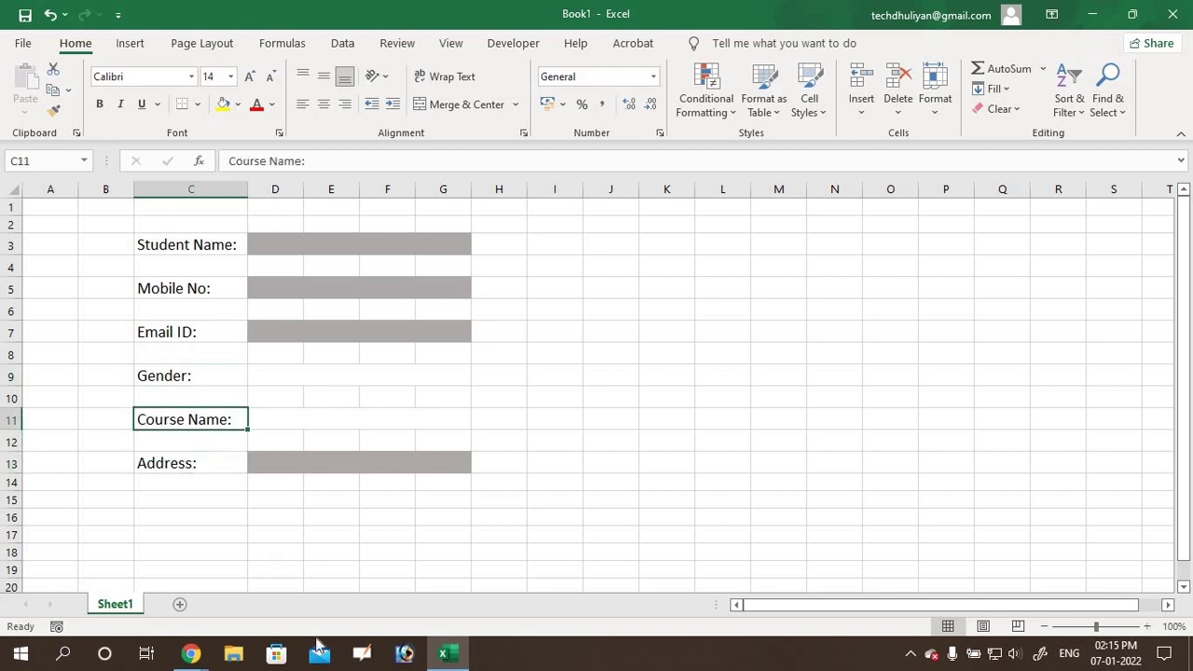
Step: Admit the waiting participant in Google Meet and return to the Excel workbook
{"action": "left_click", "coordinate": [190, 653]}
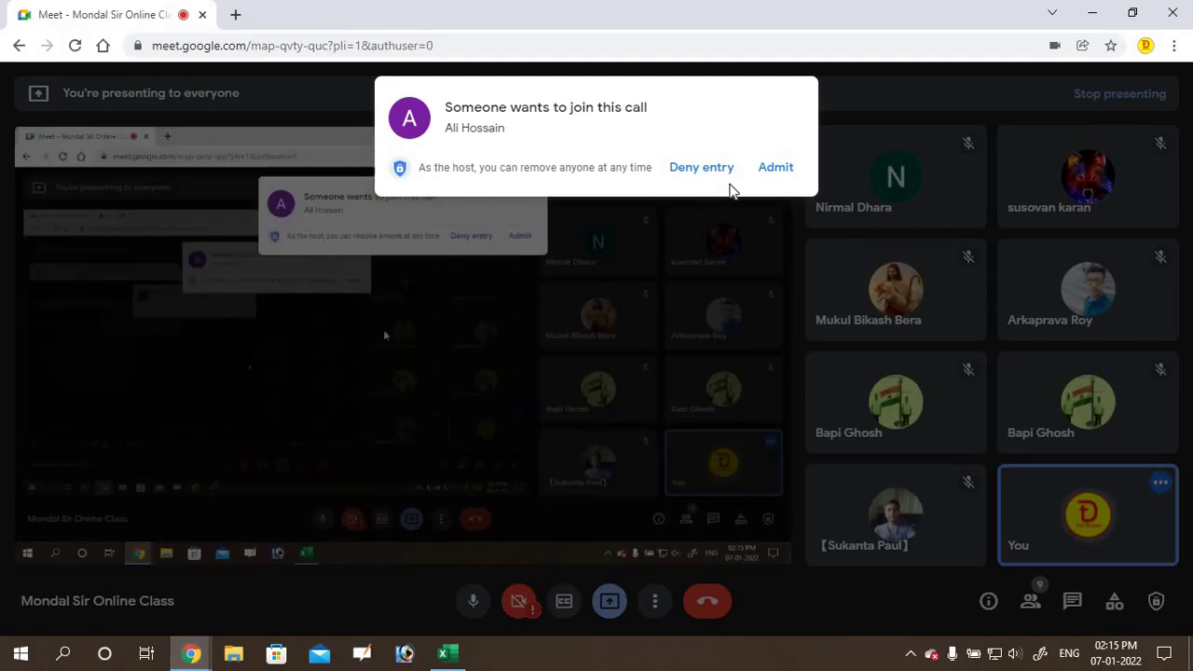
{"action": "left_click", "coordinate": [776, 169]}
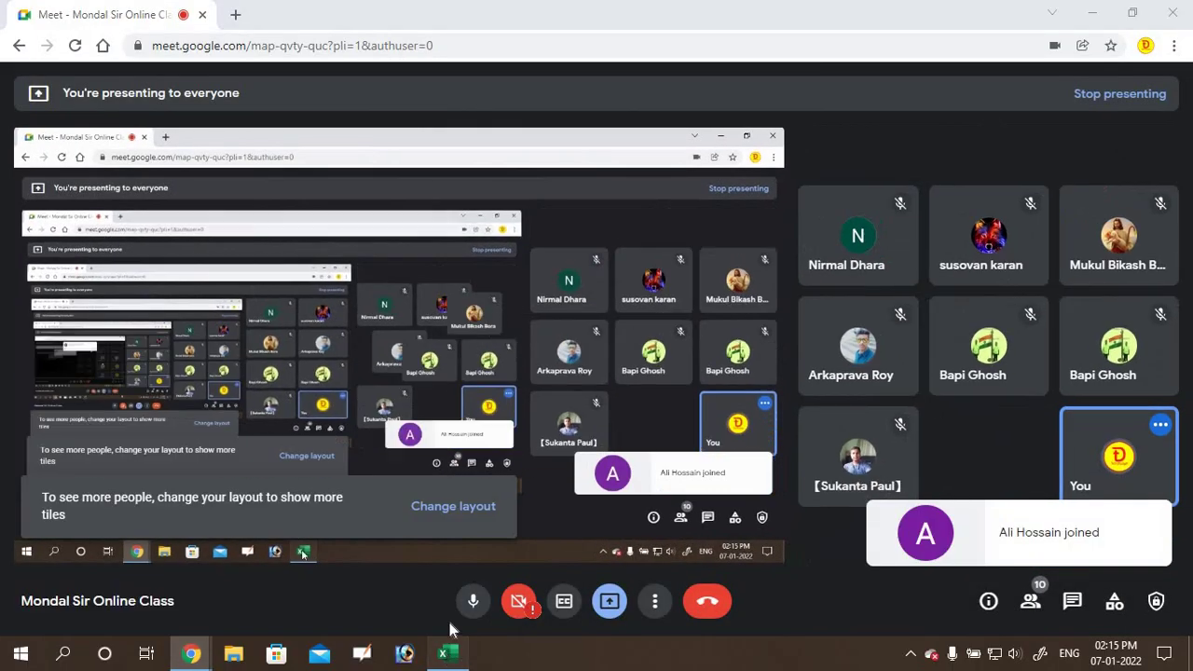
{"action": "left_click", "coordinate": [446, 654]}
{"action": "left_click", "coordinate": [154, 245]}
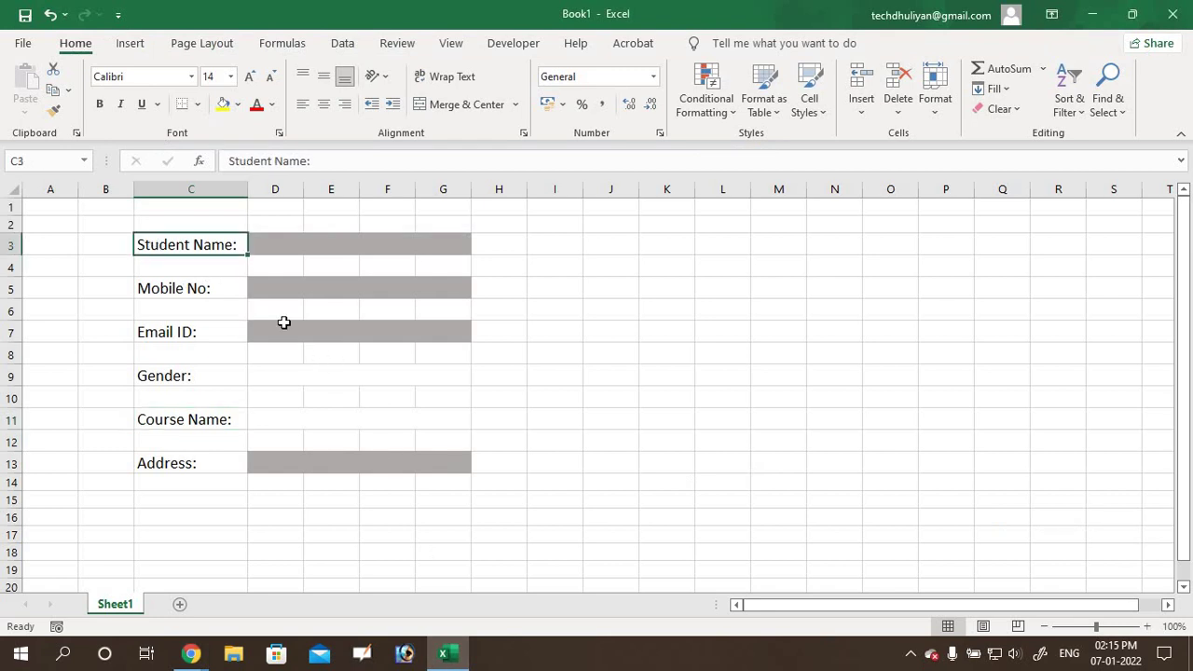
{"action": "left_click", "coordinate": [290, 460]}
{"action": "left_click", "coordinate": [166, 245]}
{"action": "left_click", "coordinate": [205, 292]}
{"action": "left_click", "coordinate": [187, 332]}
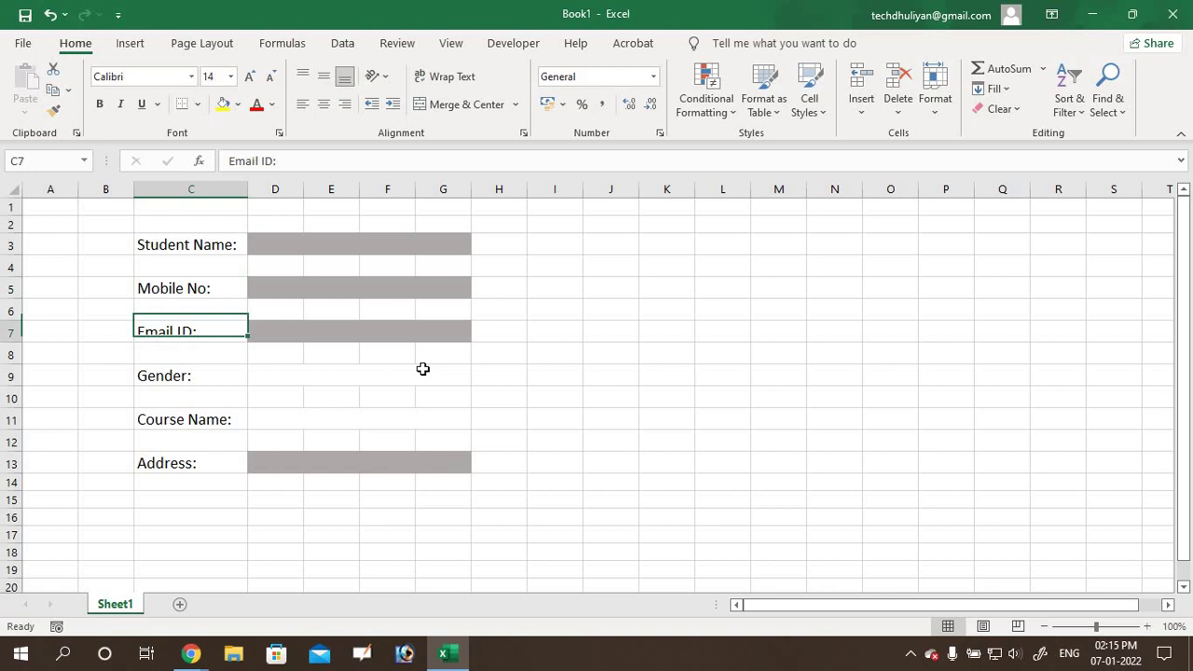
{"action": "left_click", "coordinate": [339, 247]}
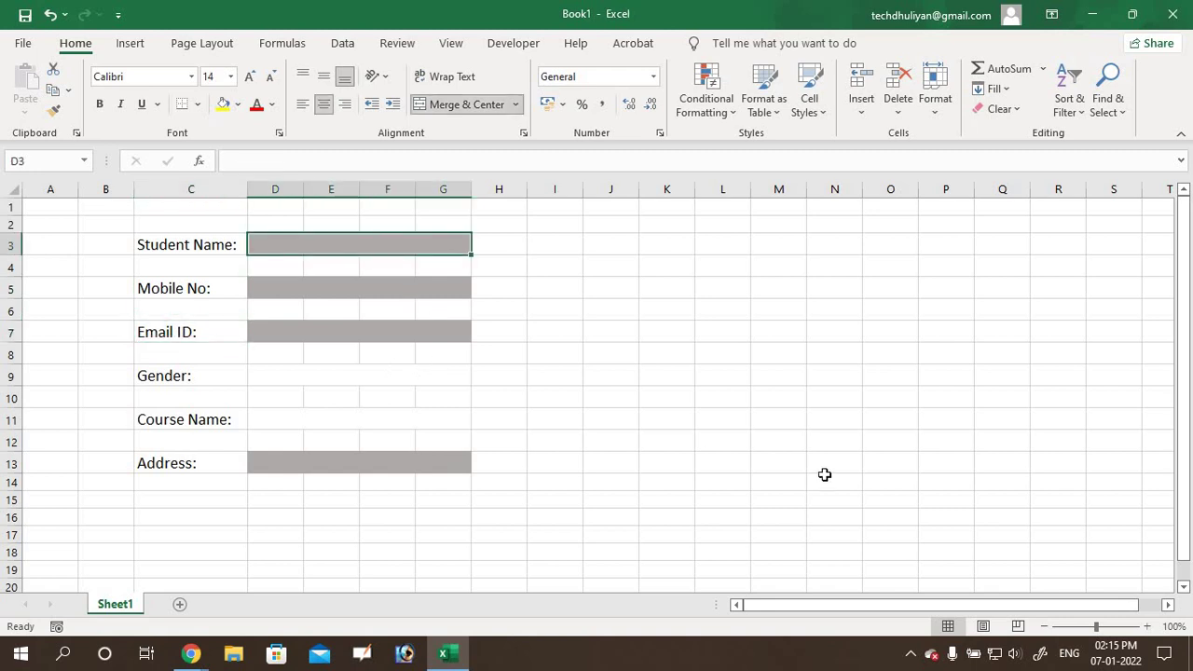
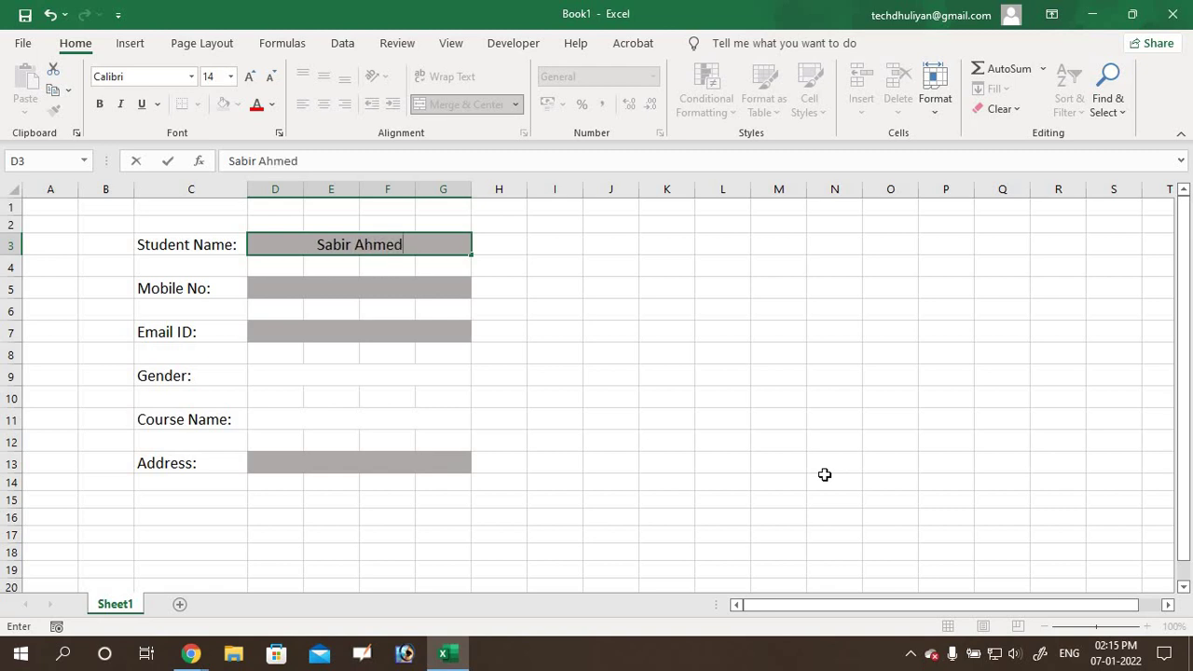
{"action": "key", "text": "Return"}
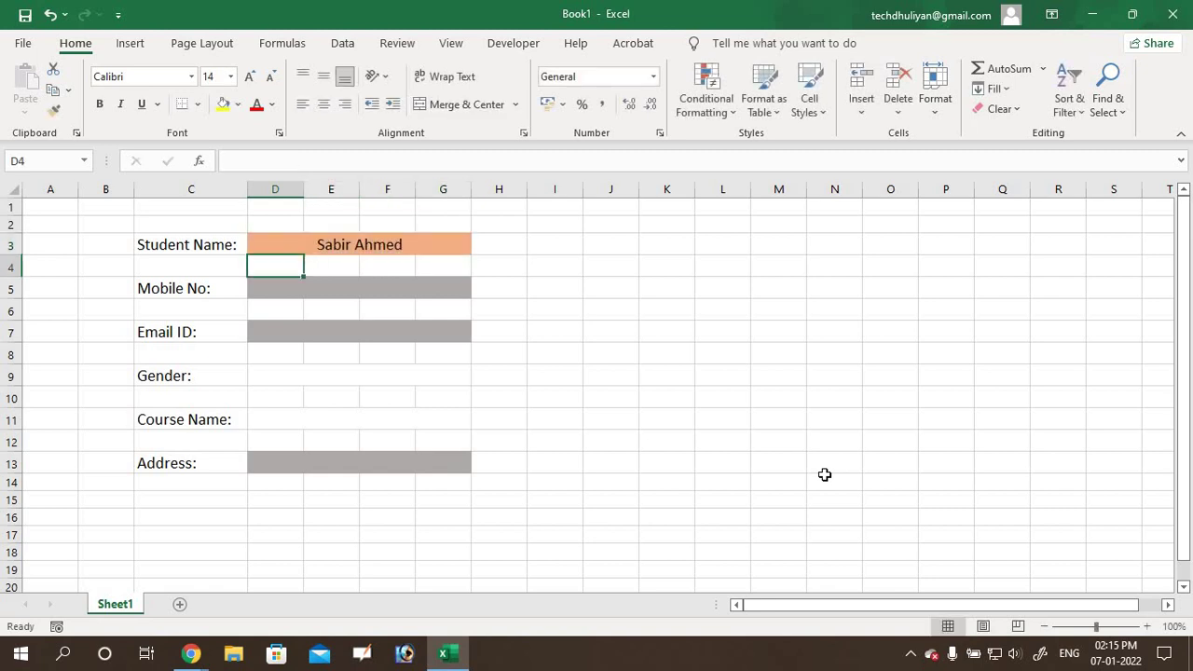
{"action": "key", "text": "Down"}
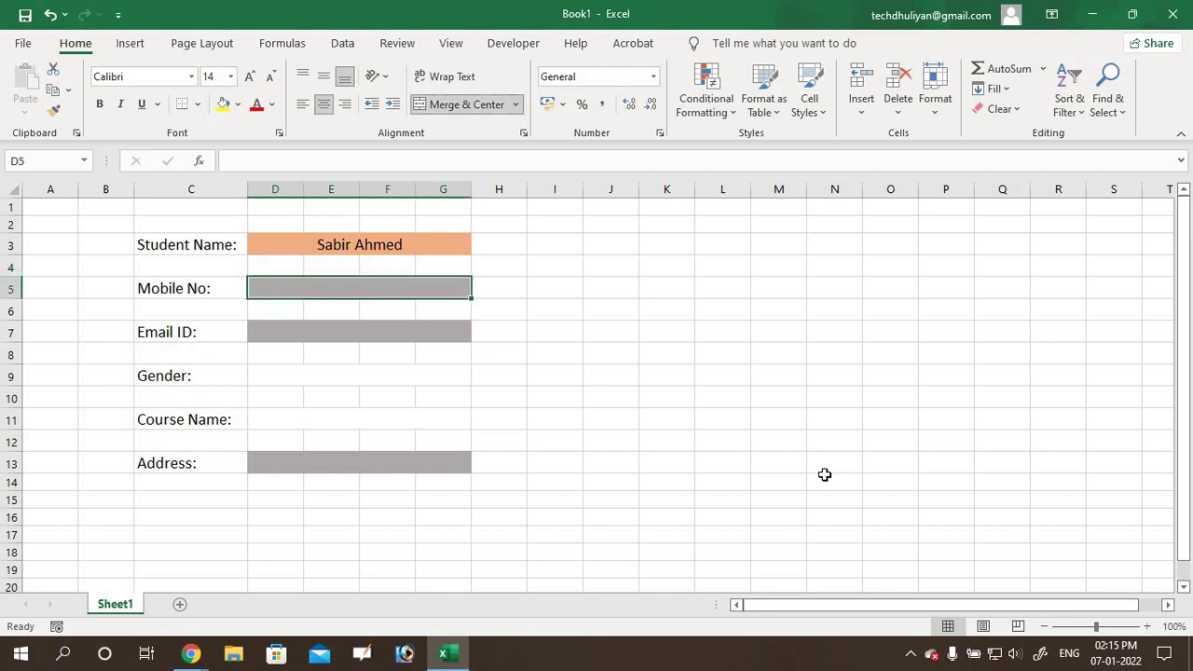
{"action": "type", "text": "9876543210"}
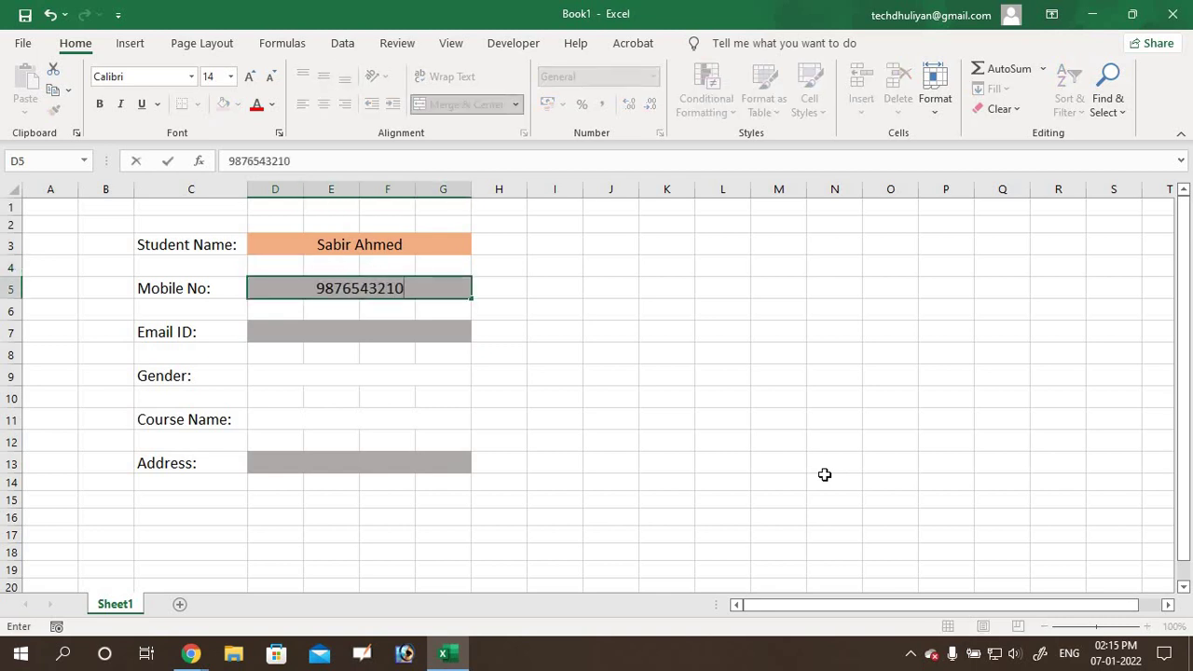
{"action": "key", "text": "Return"}
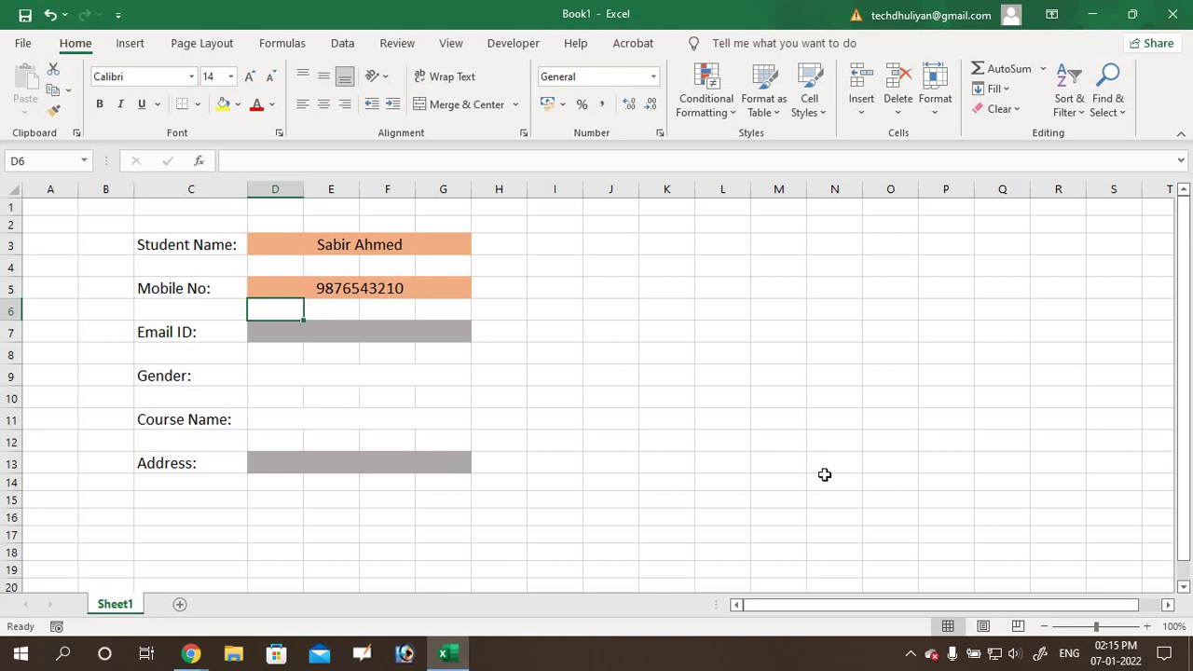
{"action": "left_click_drag", "start_coordinate": [380, 248], "coordinate": [375, 288]}
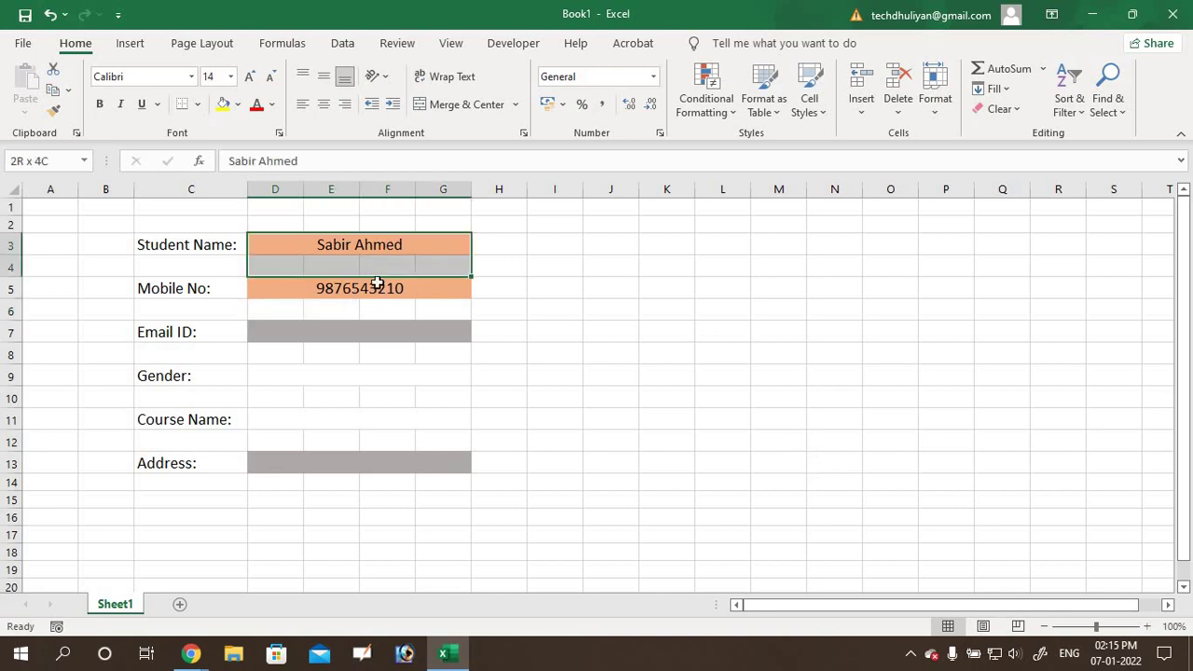
{"action": "key", "text": "Delete"}
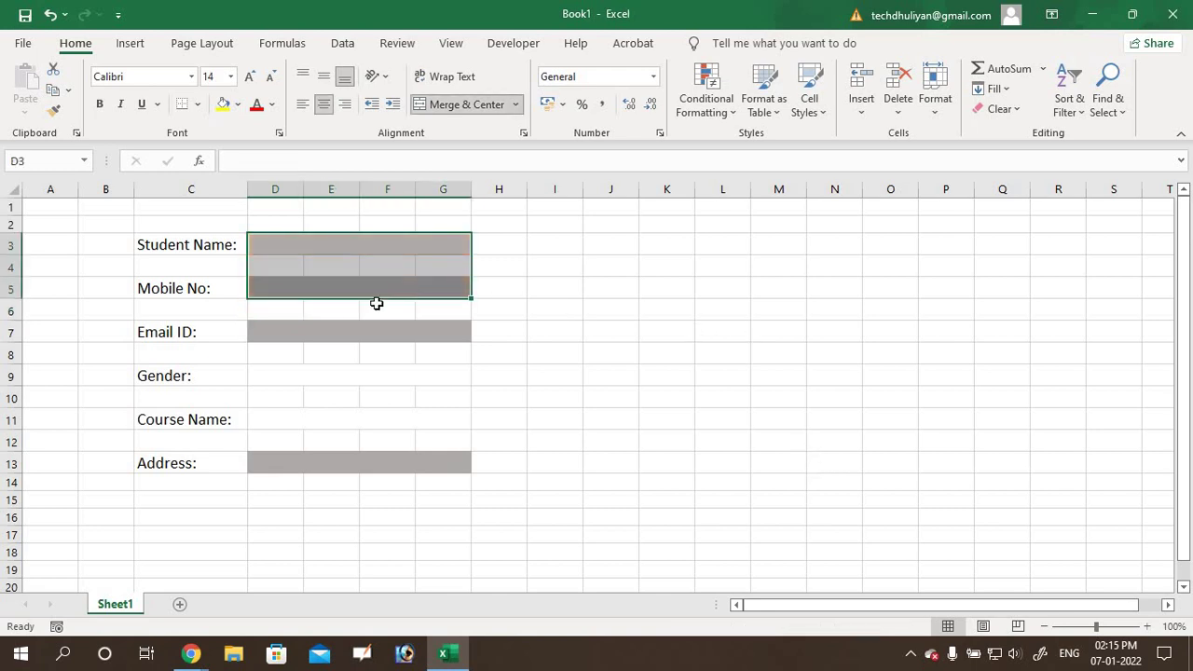
{"action": "left_click", "coordinate": [376, 305]}
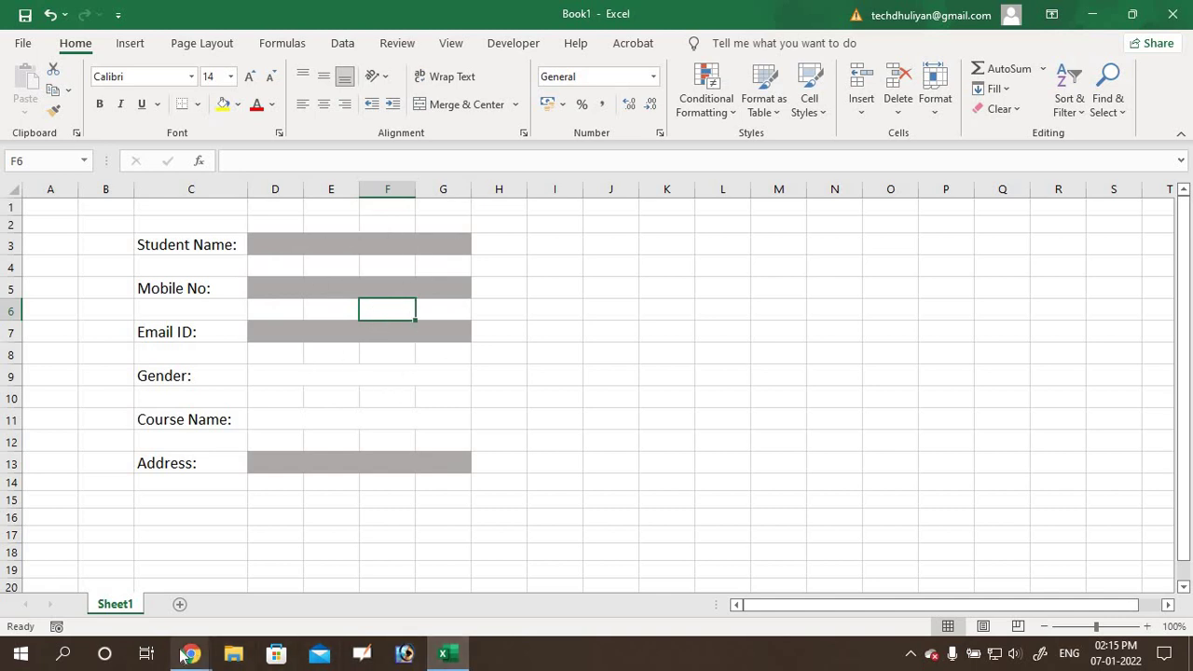
Step: Admit the join request in the Meet window, return to Excel and deselect the fields
{"action": "left_click", "coordinate": [119, 541]}
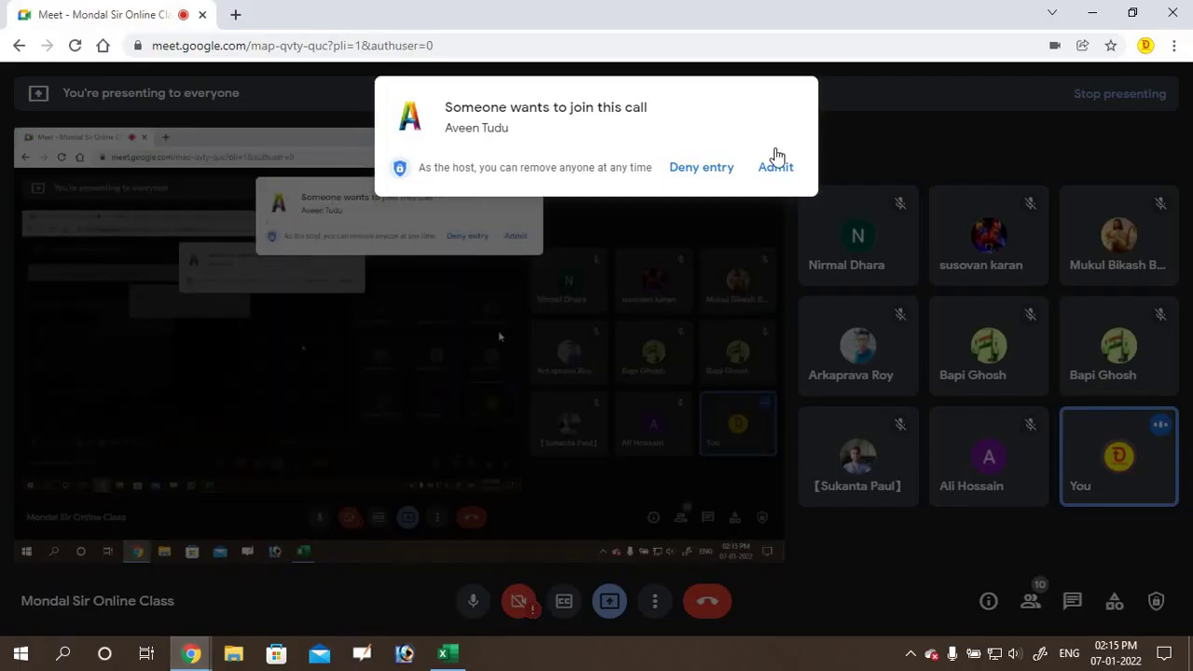
{"action": "left_click", "coordinate": [774, 168]}
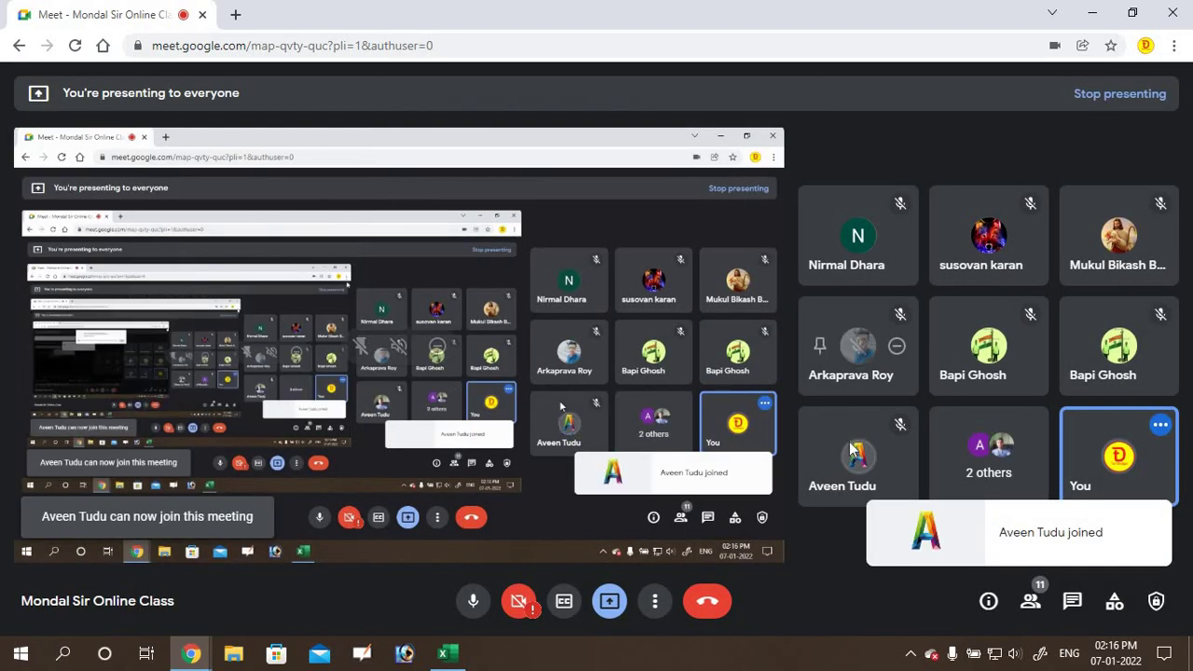
{"action": "left_click", "coordinate": [444, 652]}
{"action": "left_click", "coordinate": [533, 445]}
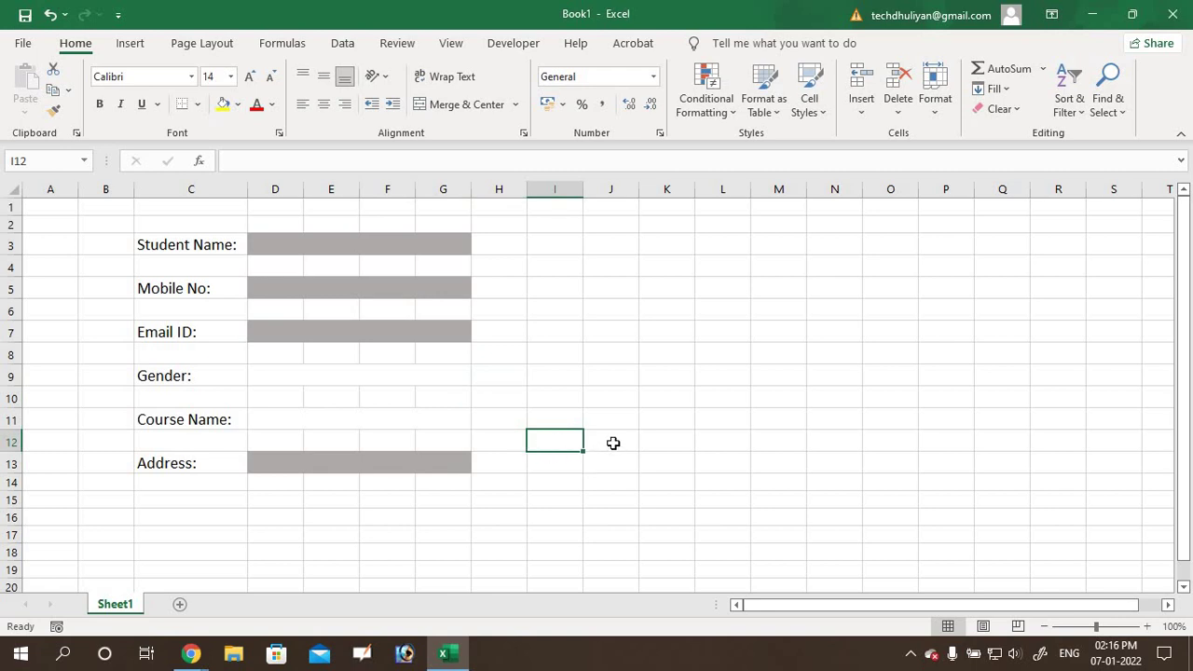
{"action": "left_click", "coordinate": [399, 245]}
{"action": "left_click", "coordinate": [341, 501]}
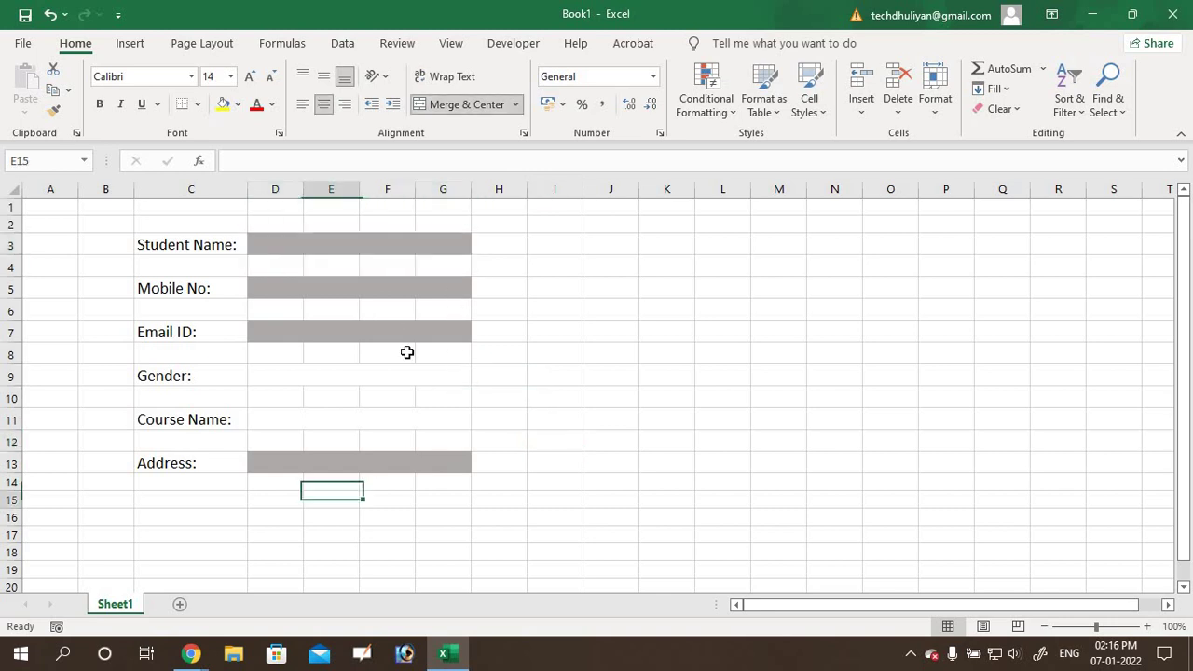
{"action": "left_click", "coordinate": [343, 248]}
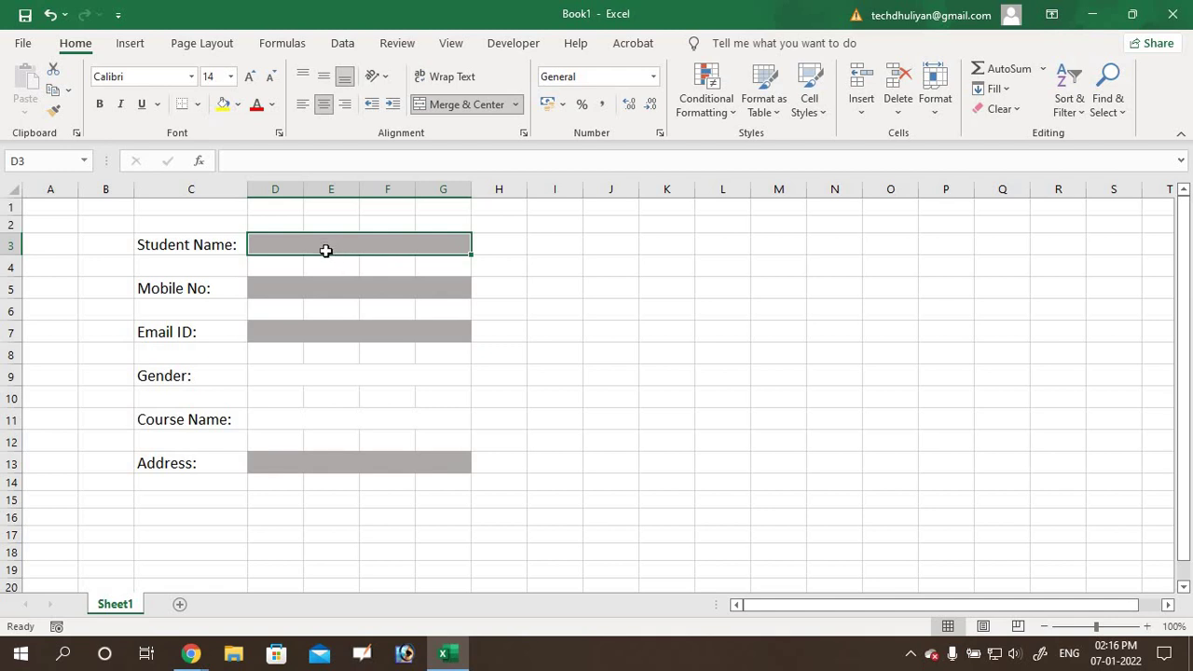
{"action": "left_click", "coordinate": [497, 244]}
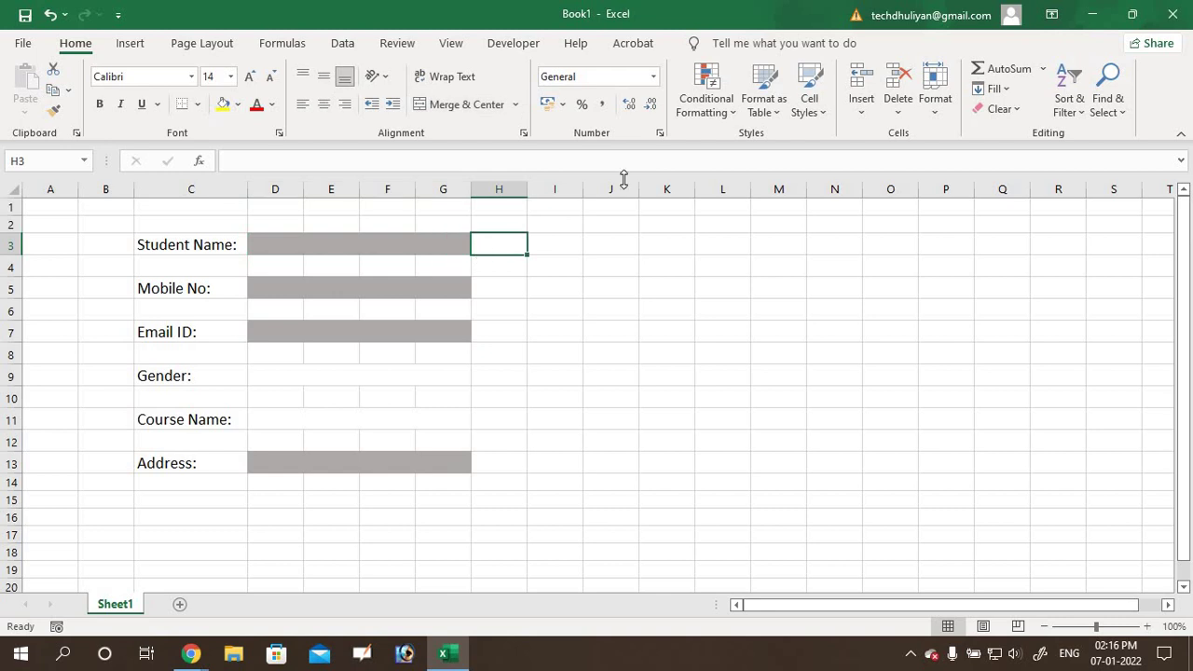
{"action": "left_click", "coordinate": [337, 247]}
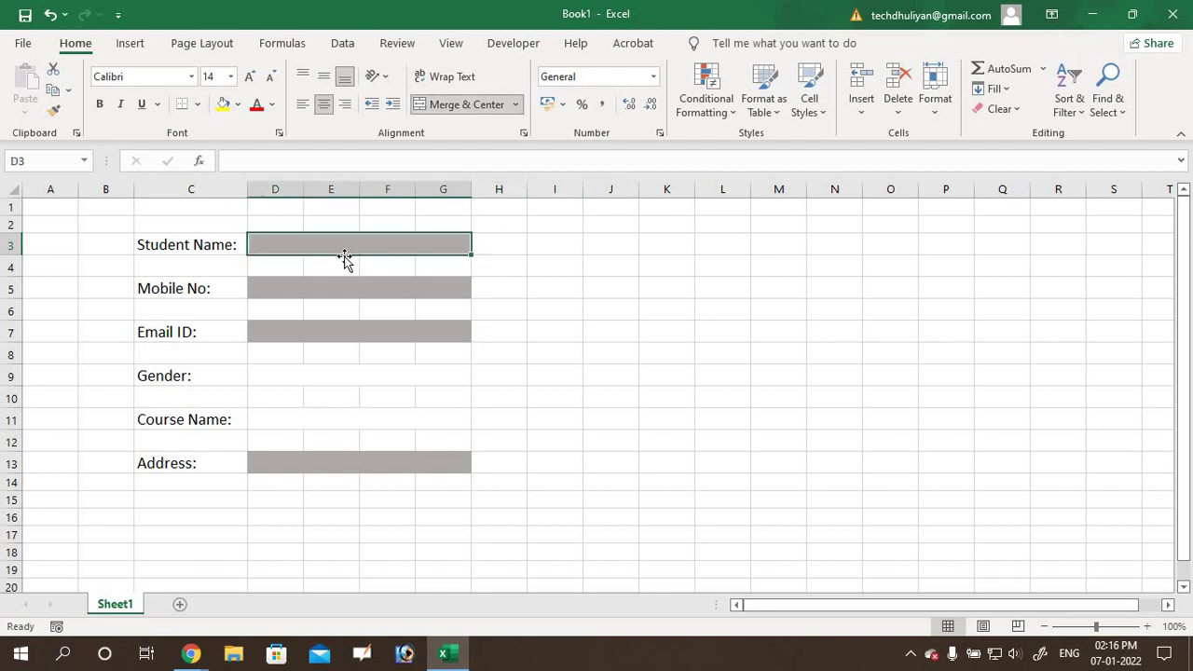
{"action": "left_click", "coordinate": [507, 247]}
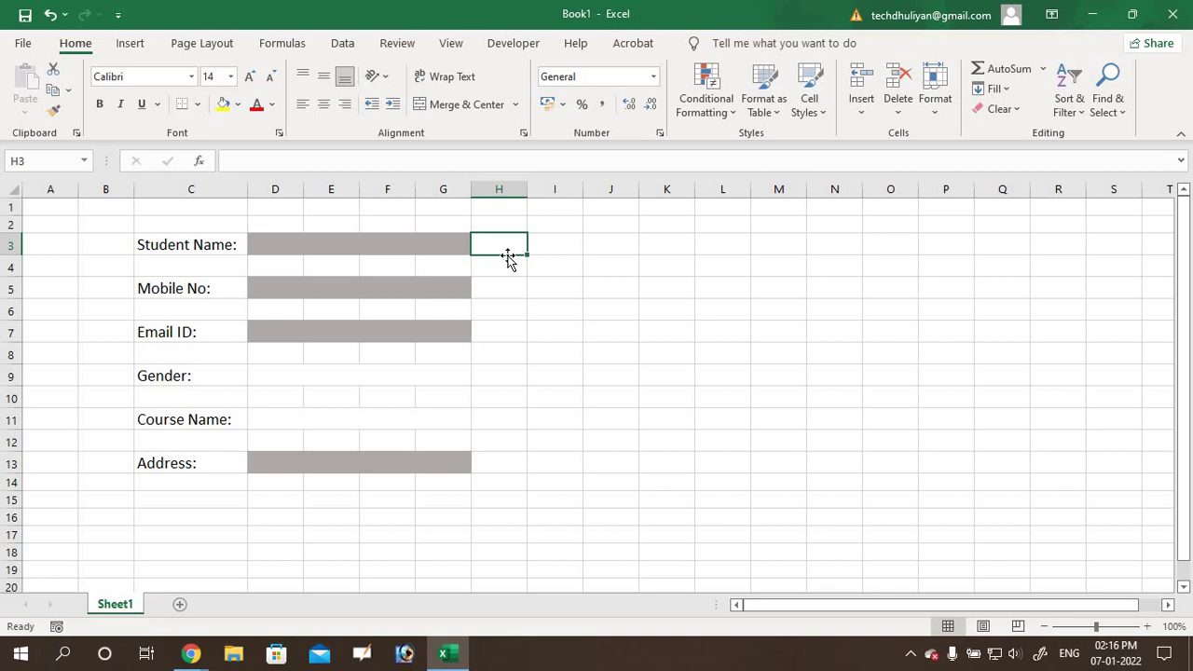
Step: Enter =IF(D3="","","P") in H3 so it shows P once Student Name is filled
{"action": "type", "text": "="}
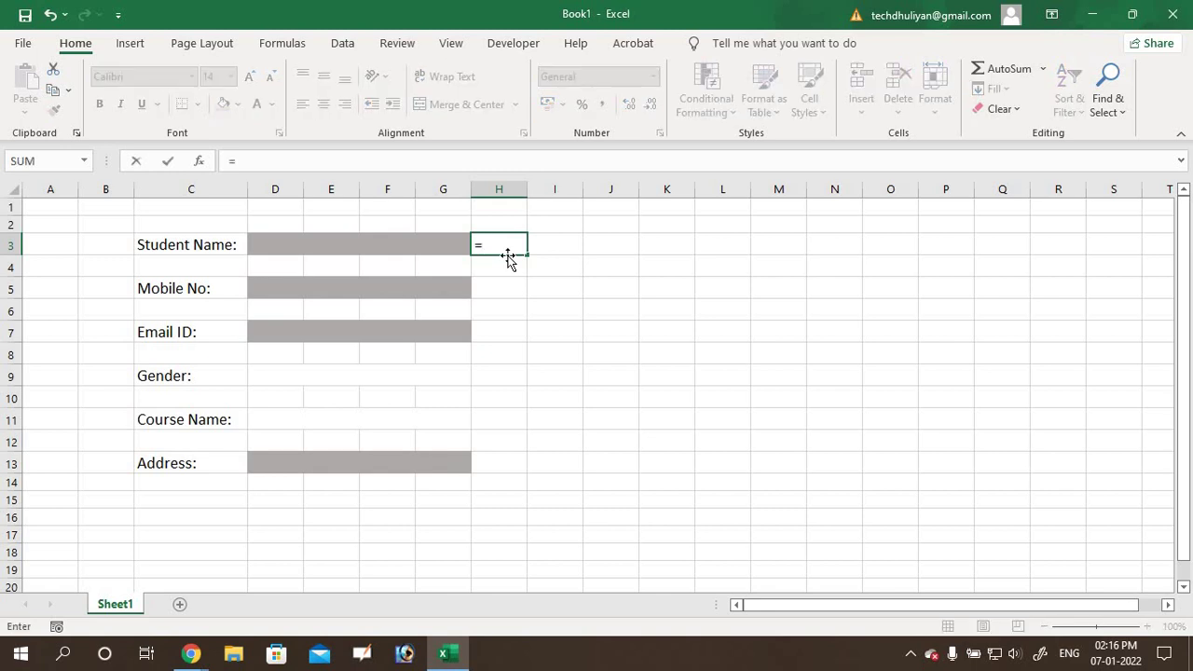
{"action": "type", "text": "if"}
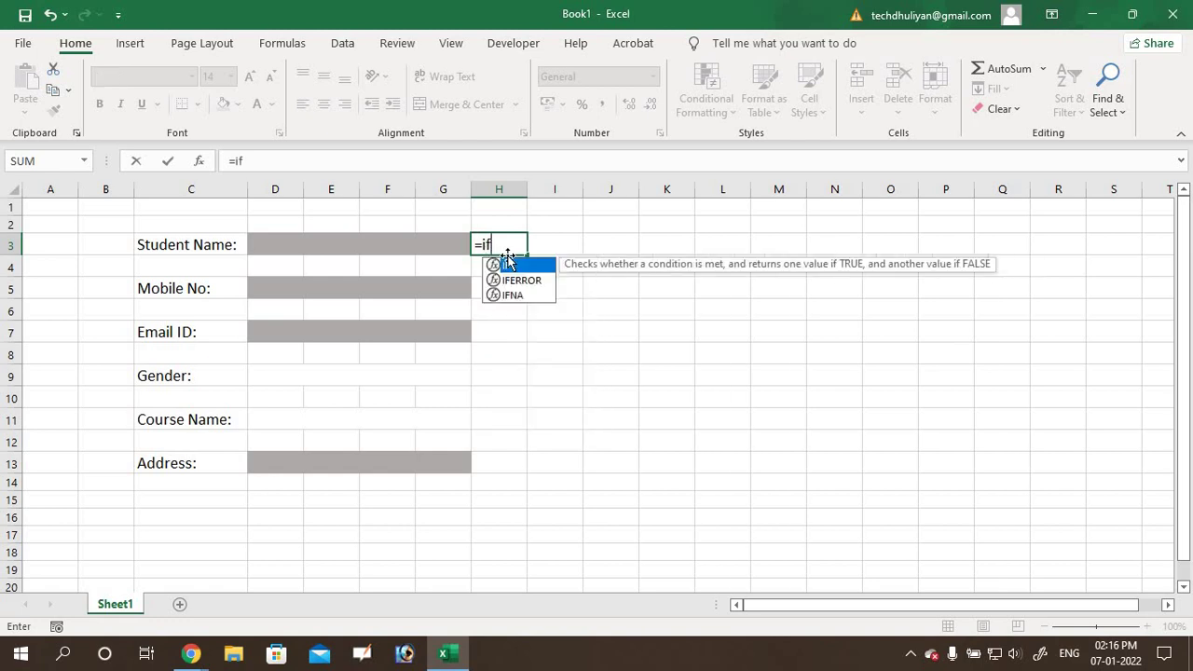
{"action": "type", "text": "("}
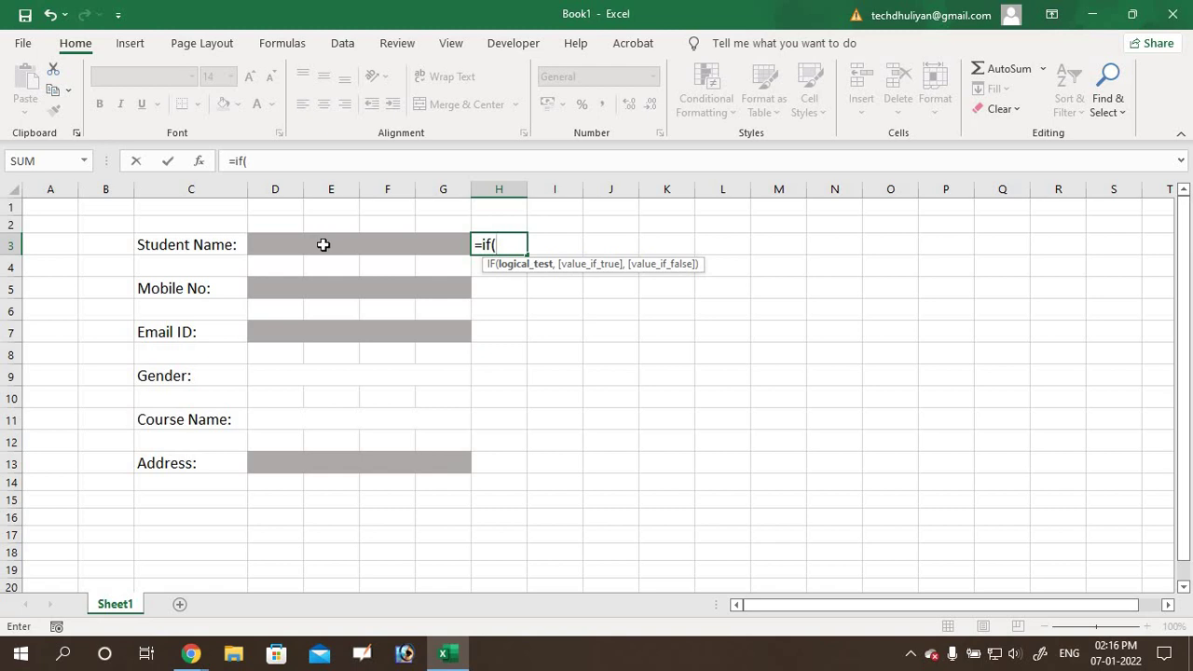
{"action": "left_click", "coordinate": [323, 244]}
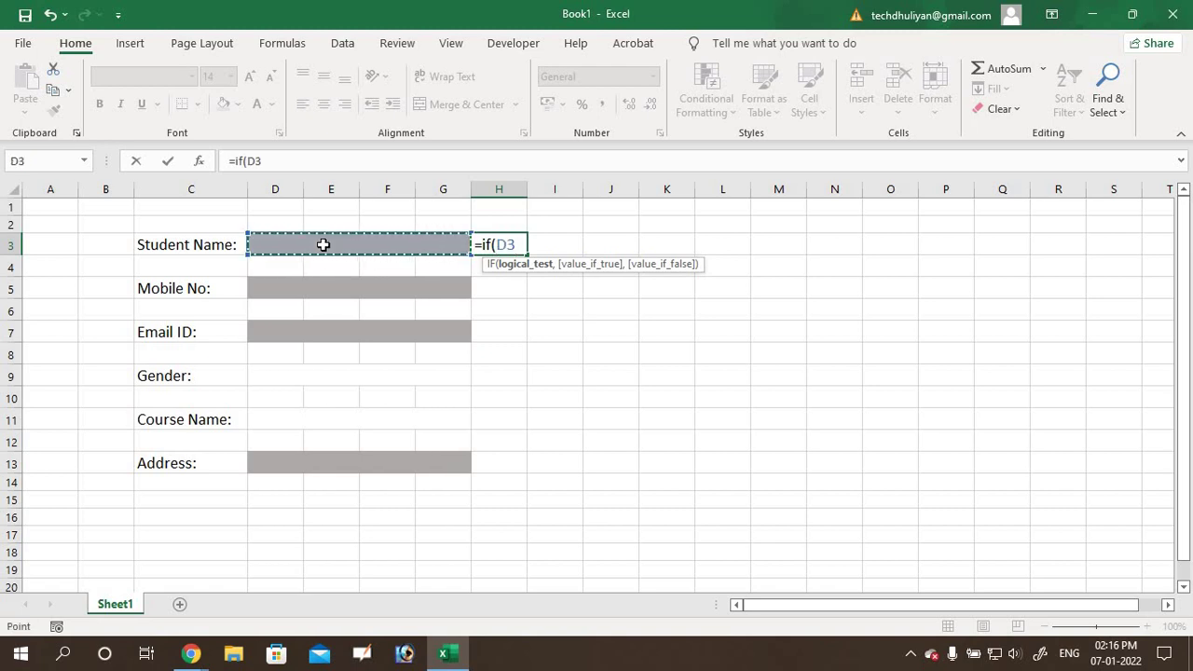
{"action": "type", "text": "="}
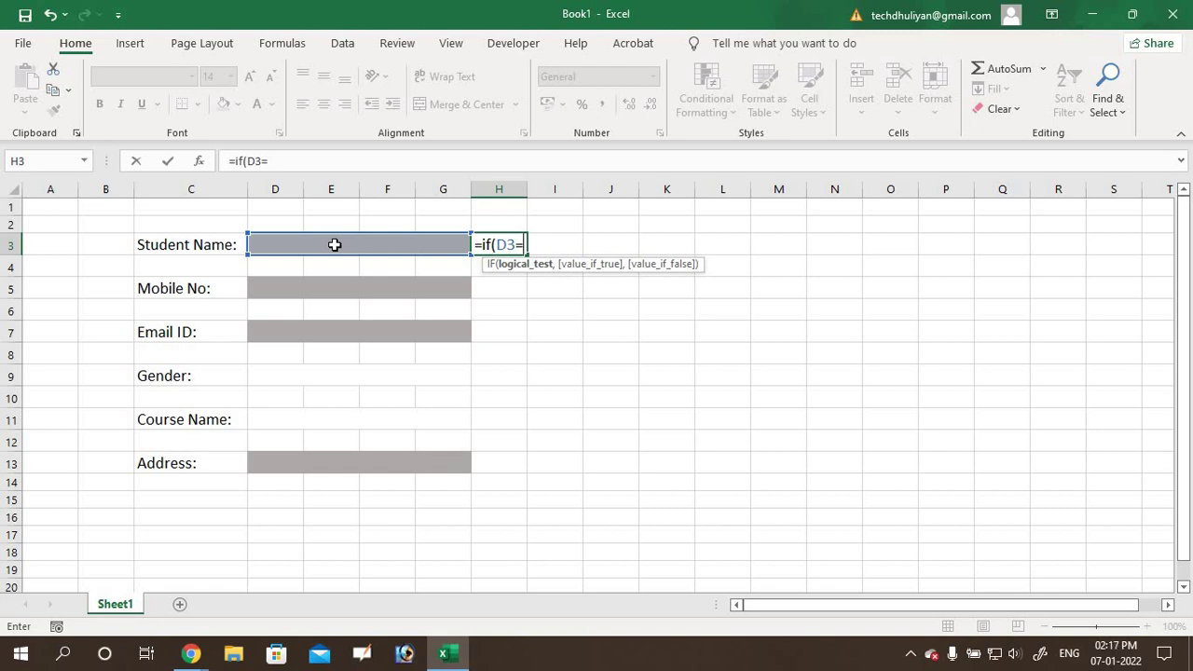
{"action": "type", "text": "\"\""}
{"action": "type", "text": ","}
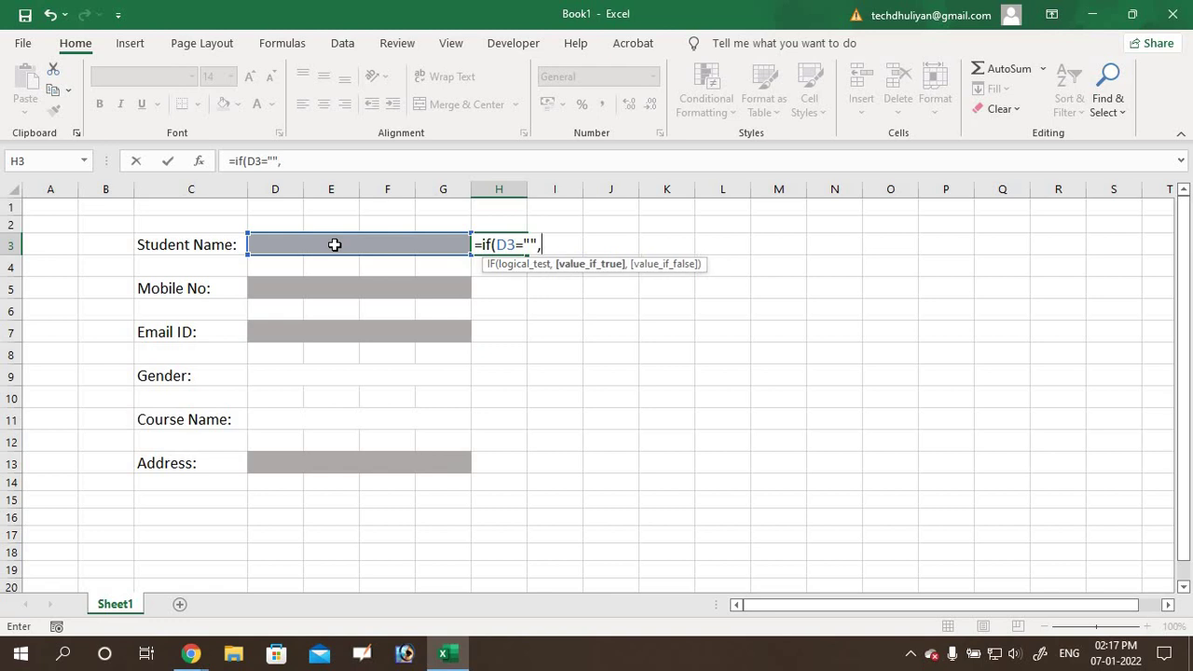
{"action": "type", "text": "\"\""}
{"action": "type", "text": ","}
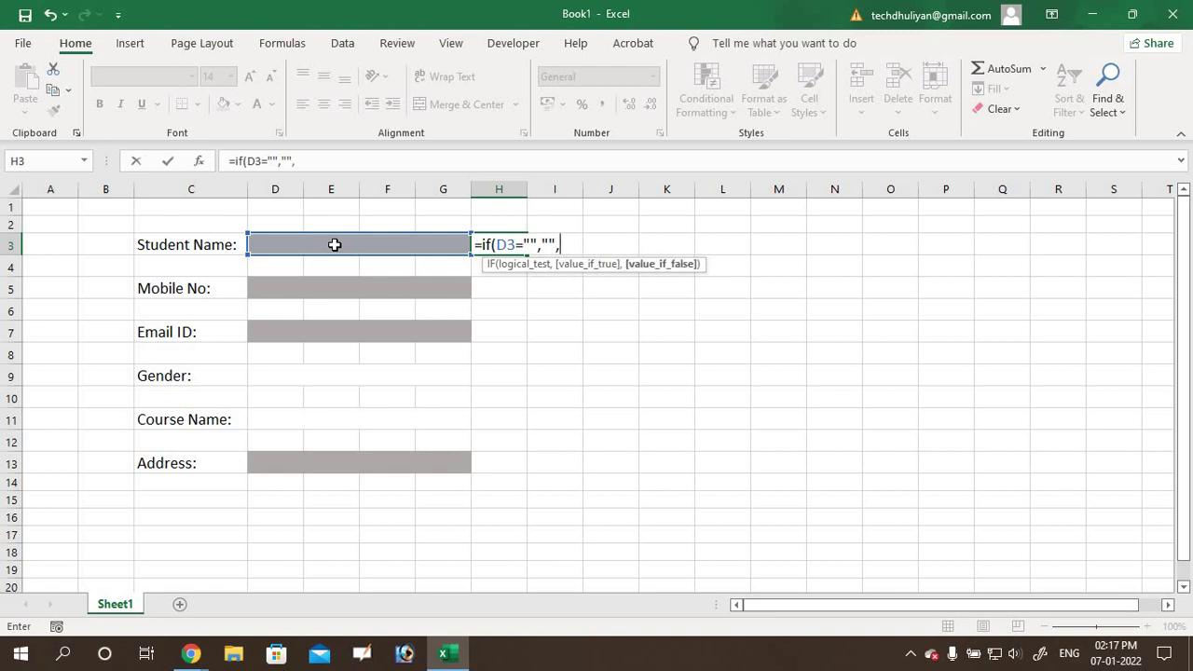
{"action": "type", "text": "\""}
{"action": "type", "text": "P\""}
{"action": "type", "text": ")"}
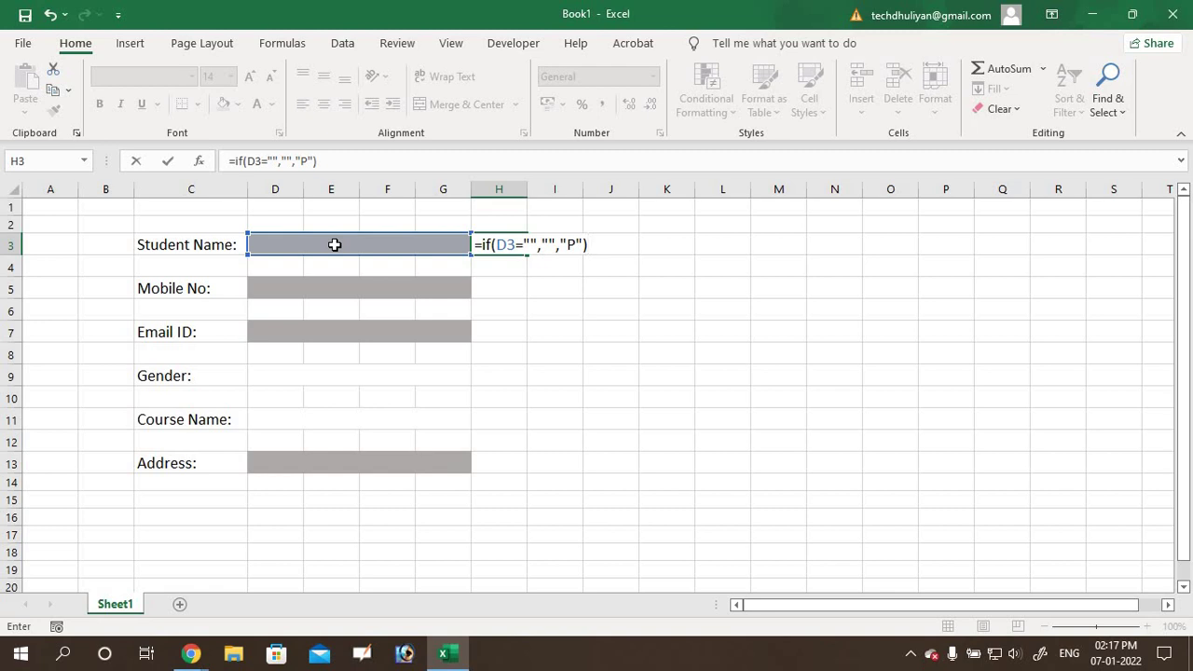
{"action": "key", "text": "Return"}
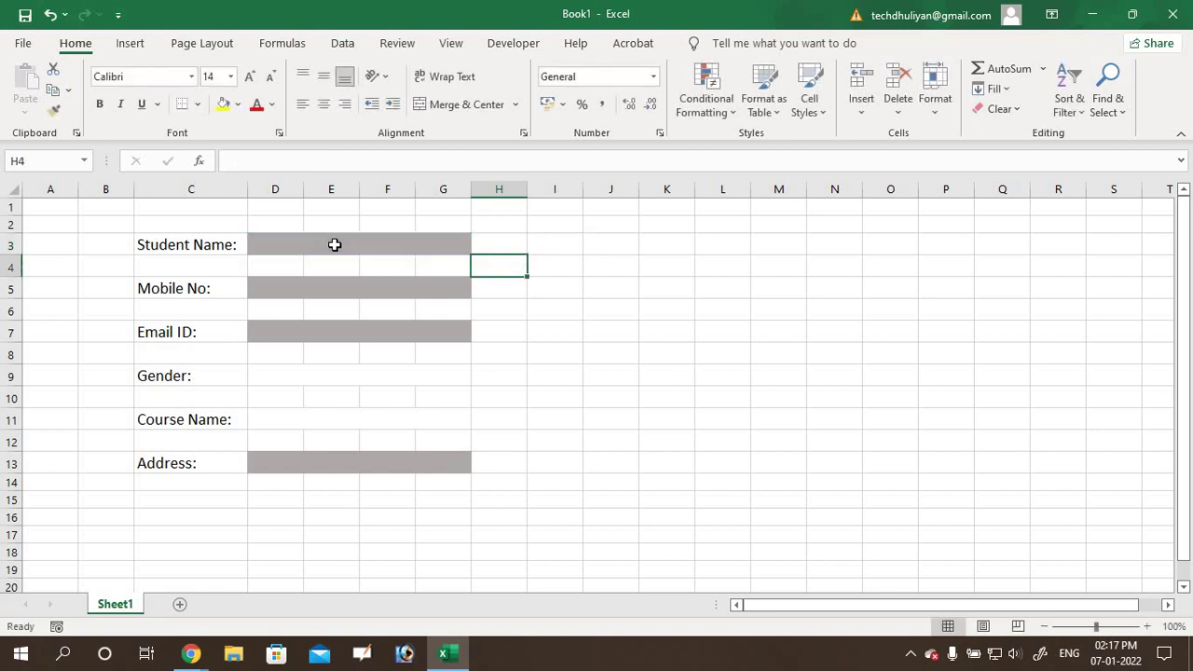
{"action": "left_click", "coordinate": [573, 357]}
{"action": "left_click", "coordinate": [500, 241]}
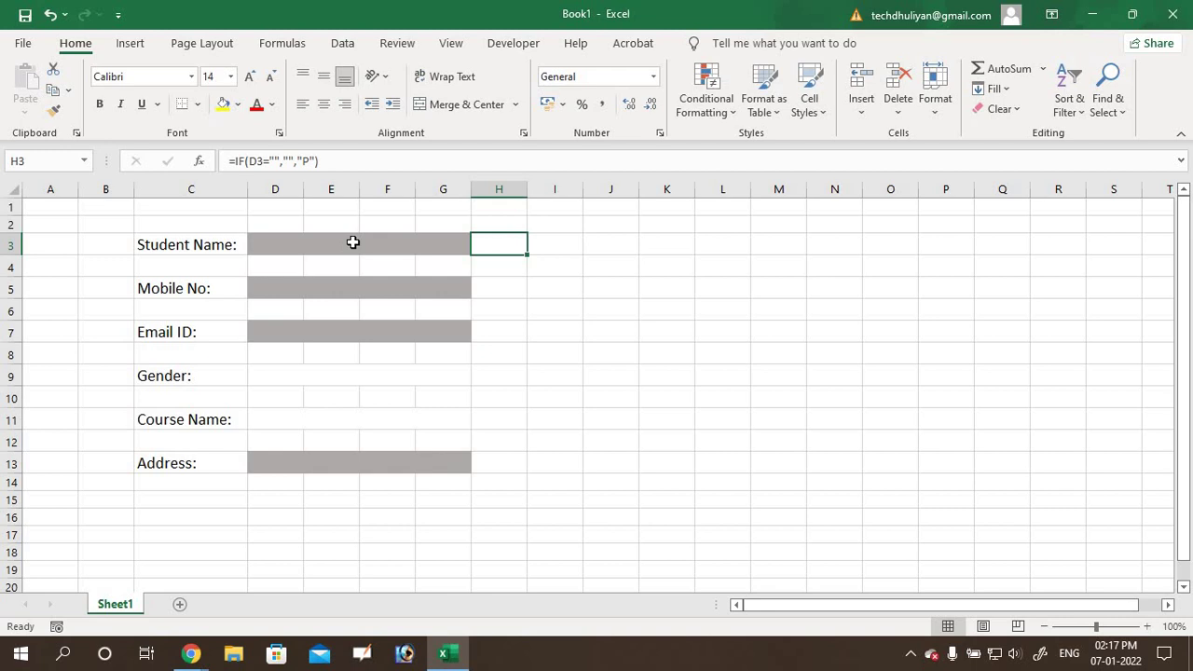
{"action": "left_click", "coordinate": [354, 242]}
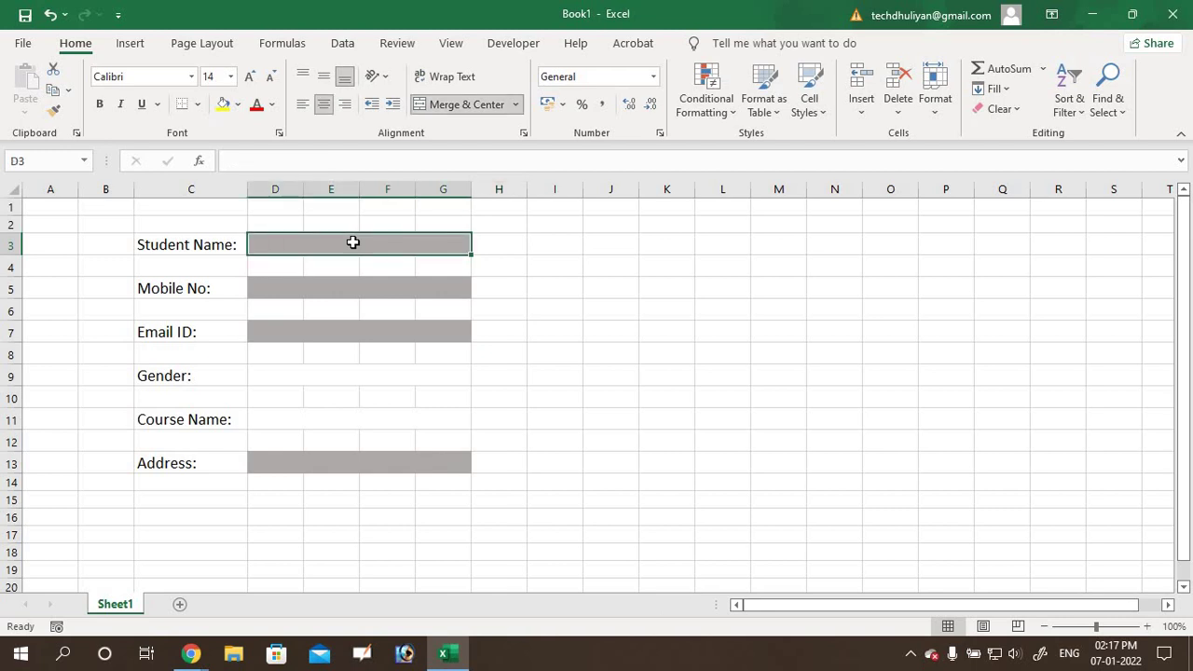
{"action": "type", "text": "Raj"}
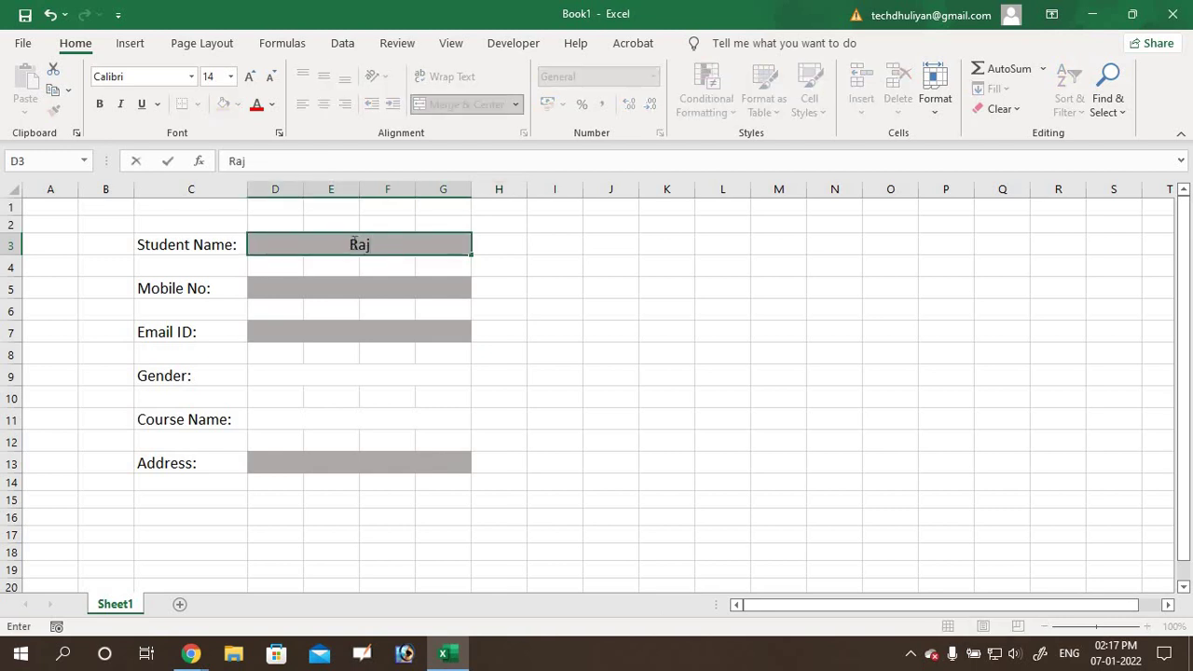
{"action": "key", "text": "Return"}
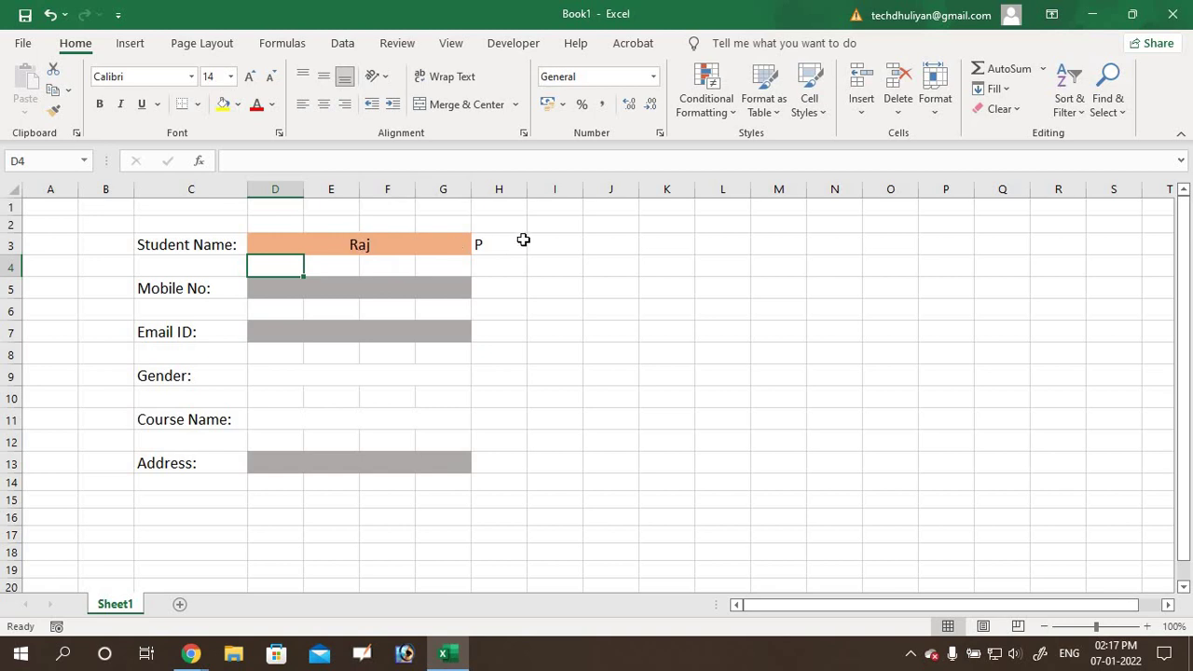
{"action": "left_click", "coordinate": [511, 246]}
{"action": "left_click", "coordinate": [393, 244]}
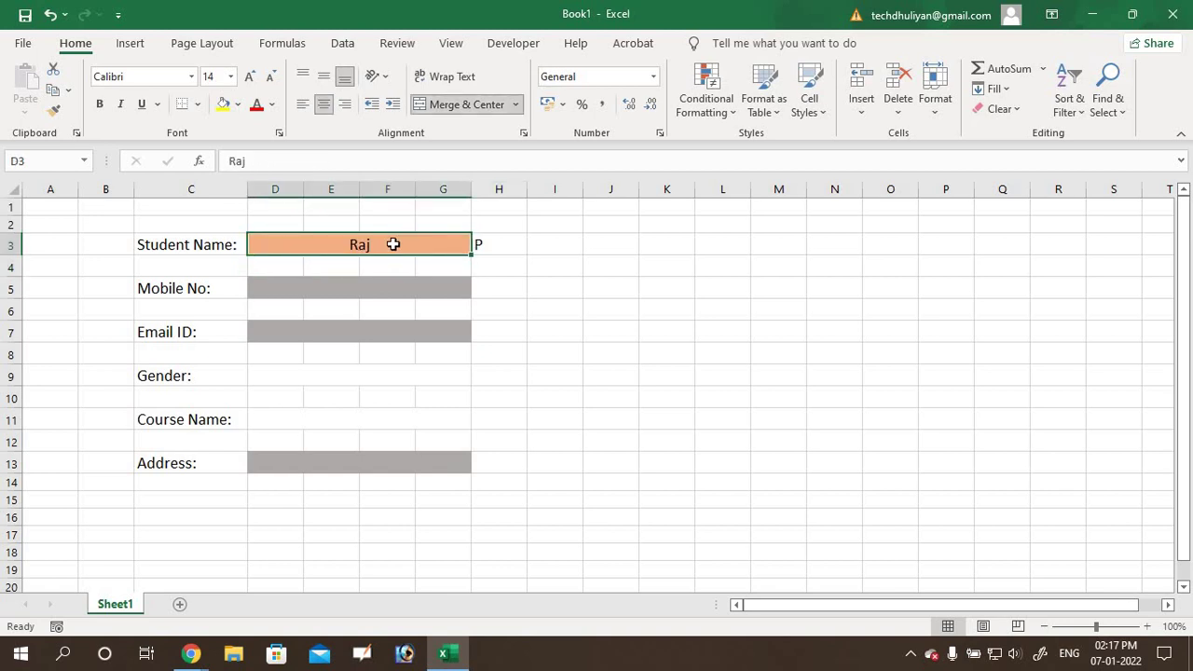
{"action": "key", "text": "Delete"}
{"action": "left_click", "coordinate": [492, 245]}
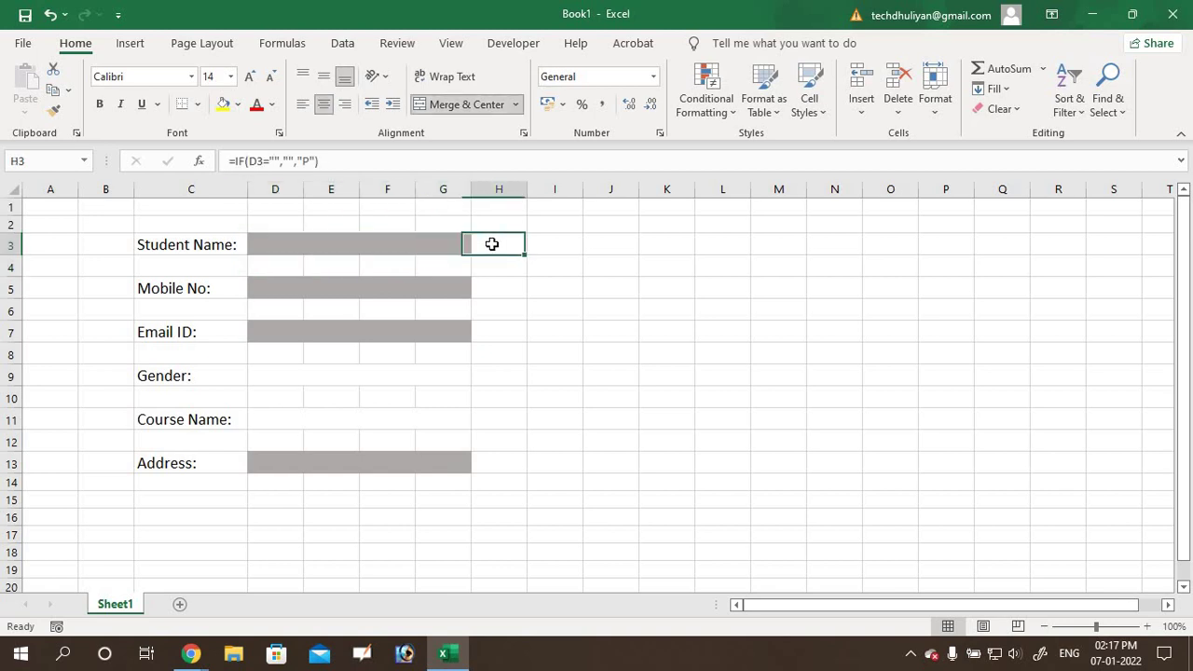
{"action": "left_click", "coordinate": [504, 288]}
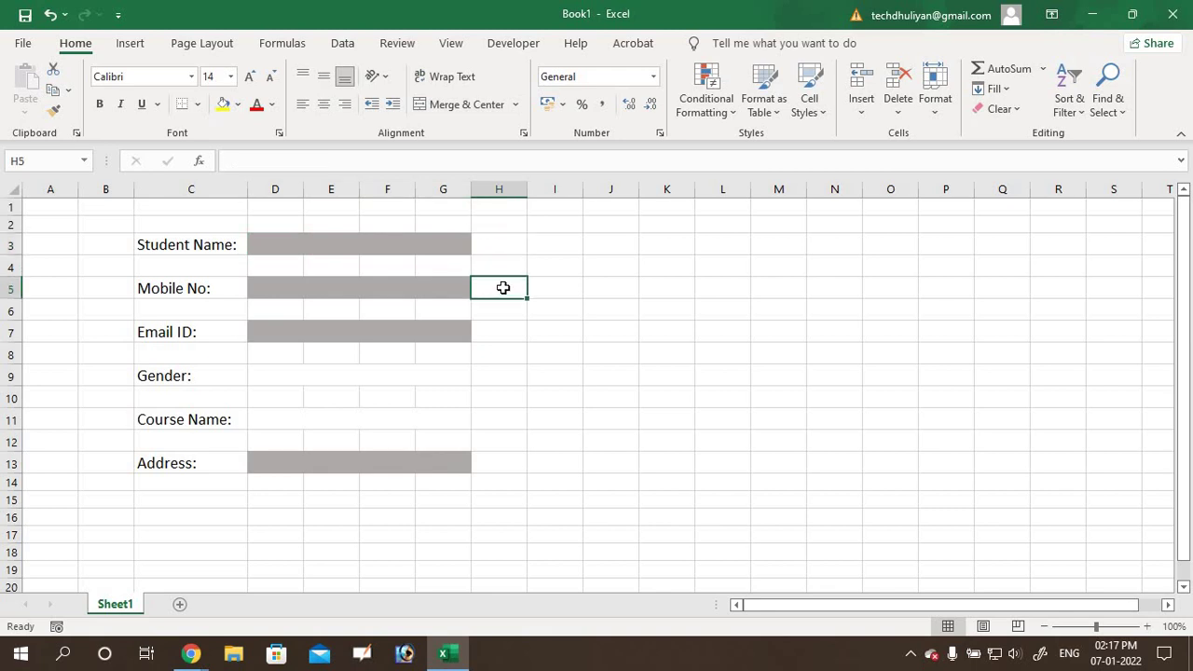
{"action": "double_click", "coordinate": [505, 244]}
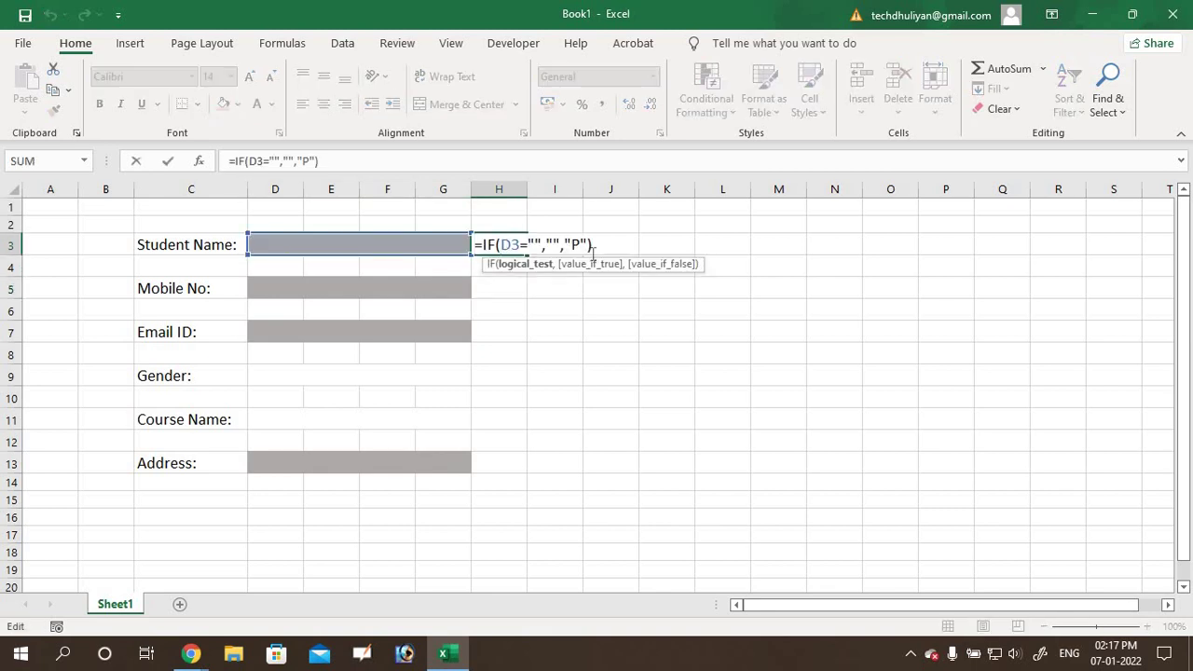
{"action": "key", "text": "Return"}
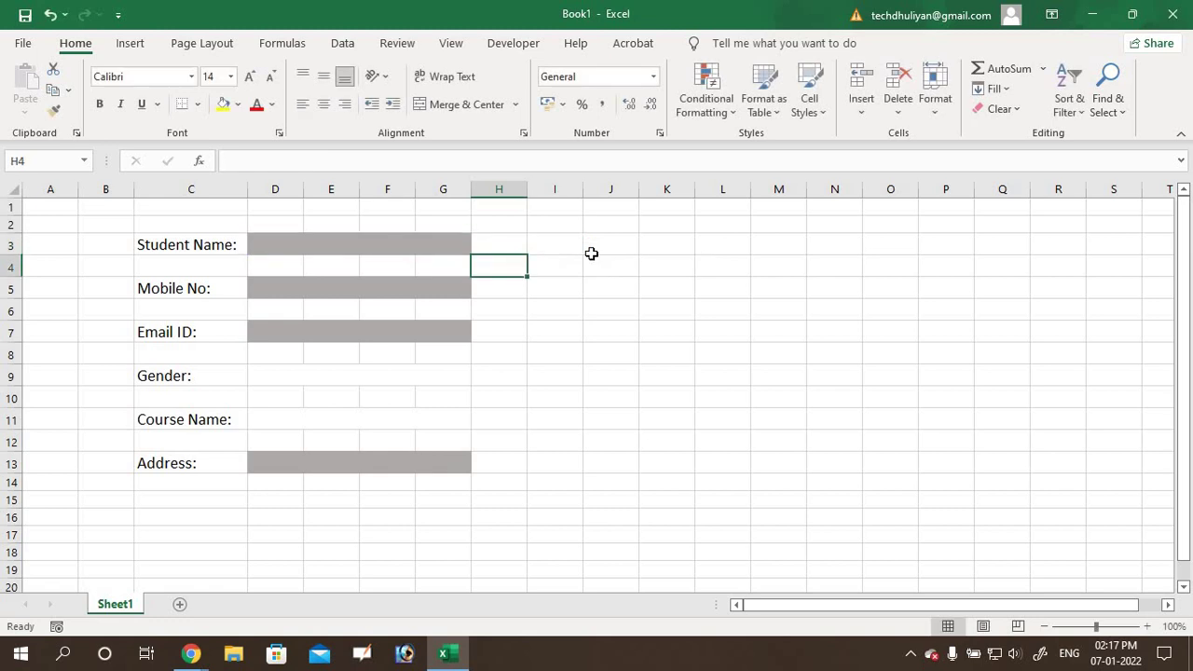
{"action": "left_click", "coordinate": [505, 285]}
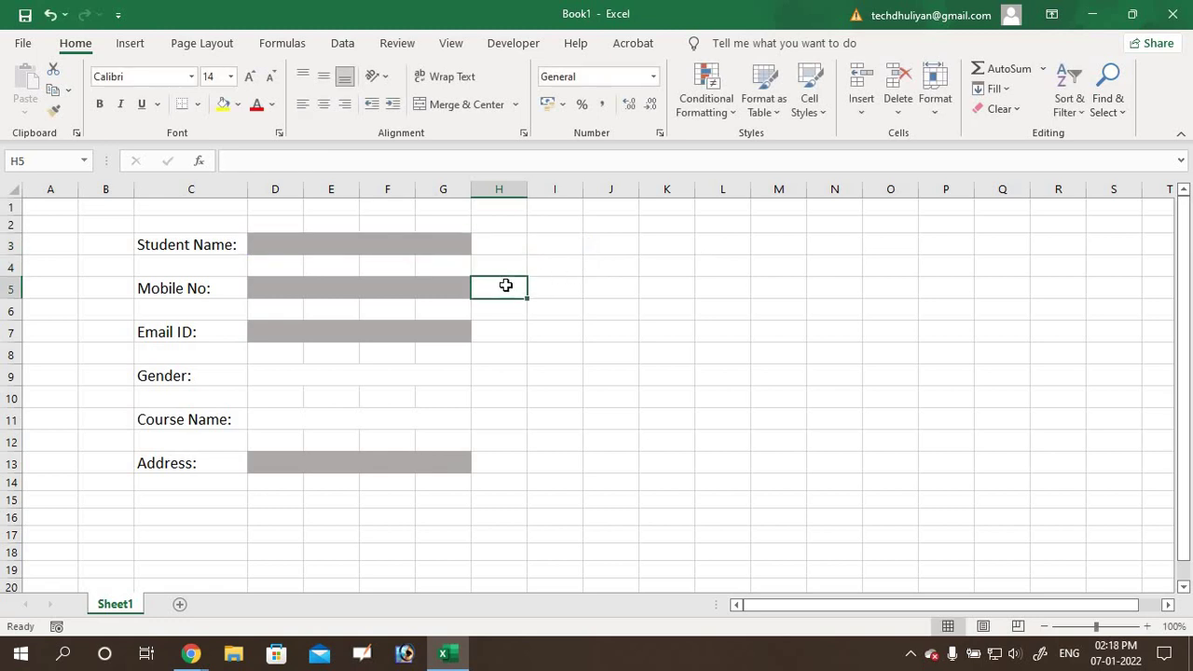
Step: Enter =IF(D5="","","P") in H5 as the Mobile No completion check
{"action": "type", "text": "="}
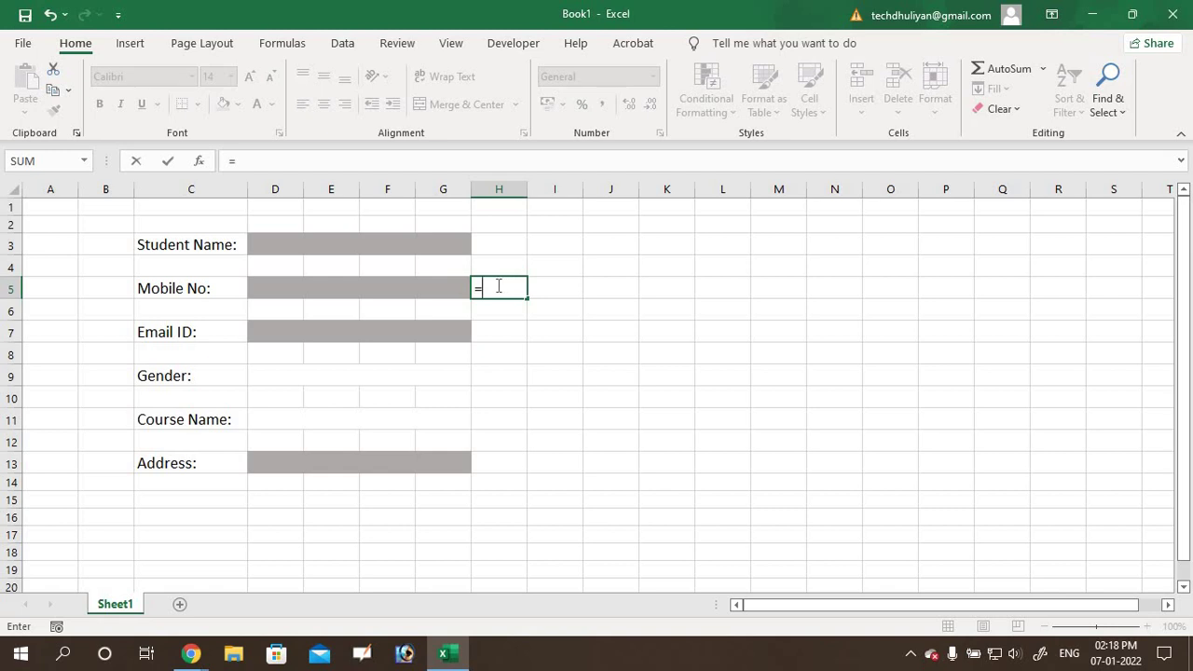
{"action": "type", "text": "if"}
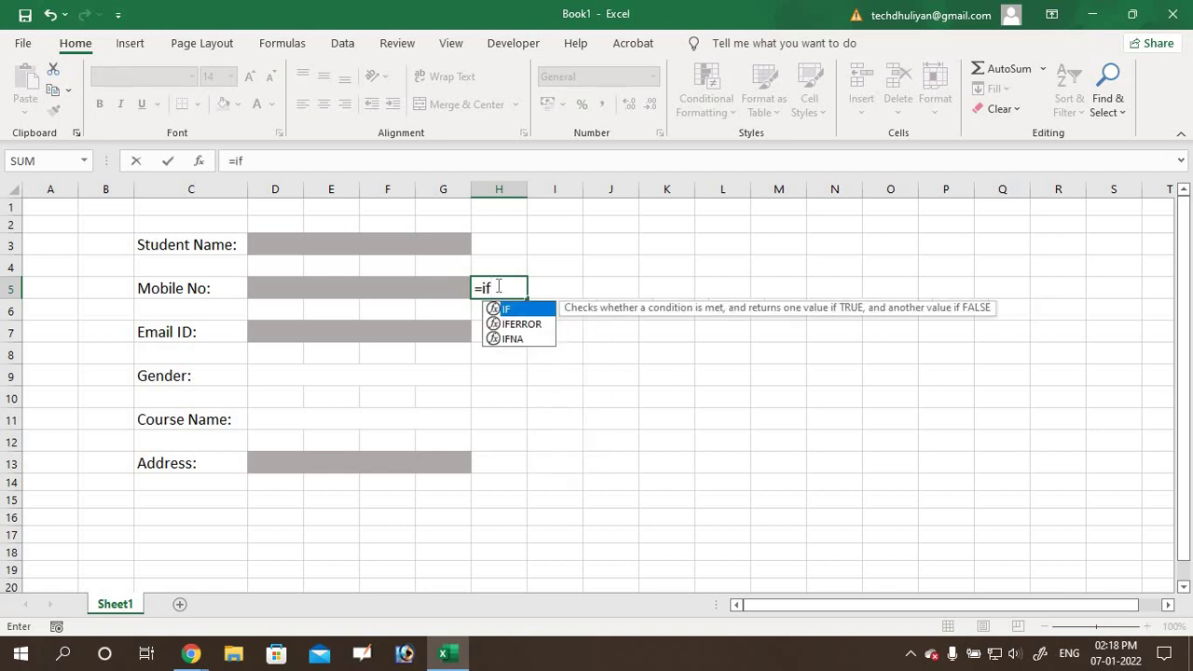
{"action": "type", "text": "("}
{"action": "left_click", "coordinate": [400, 287]}
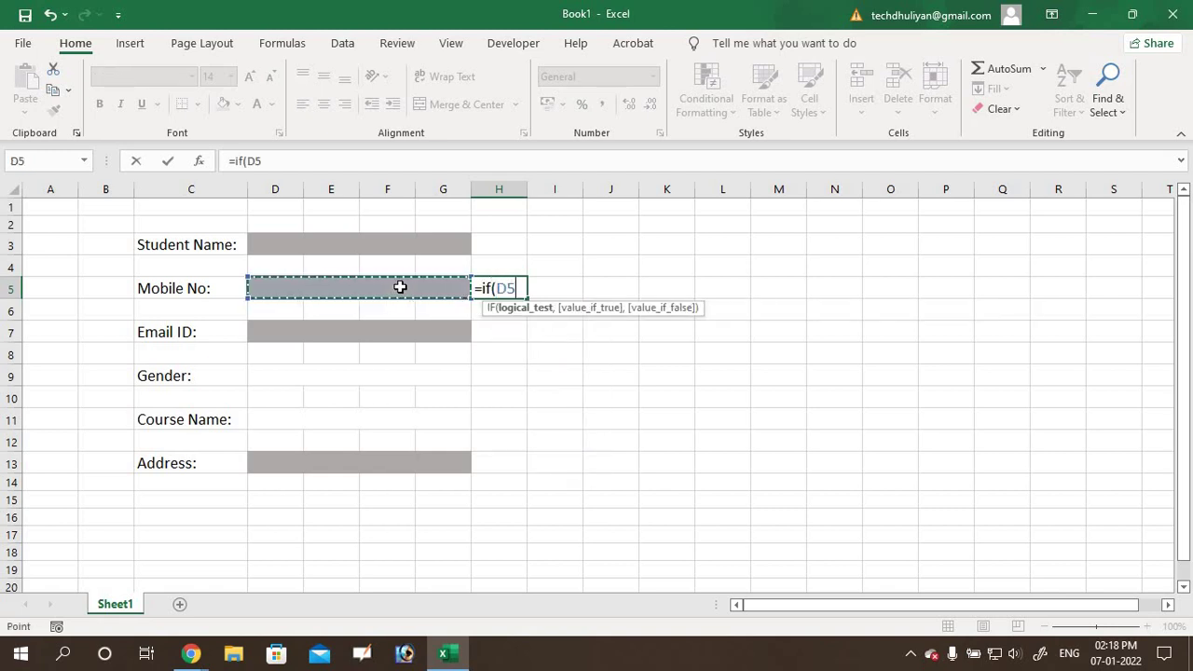
{"action": "type", "text": "="}
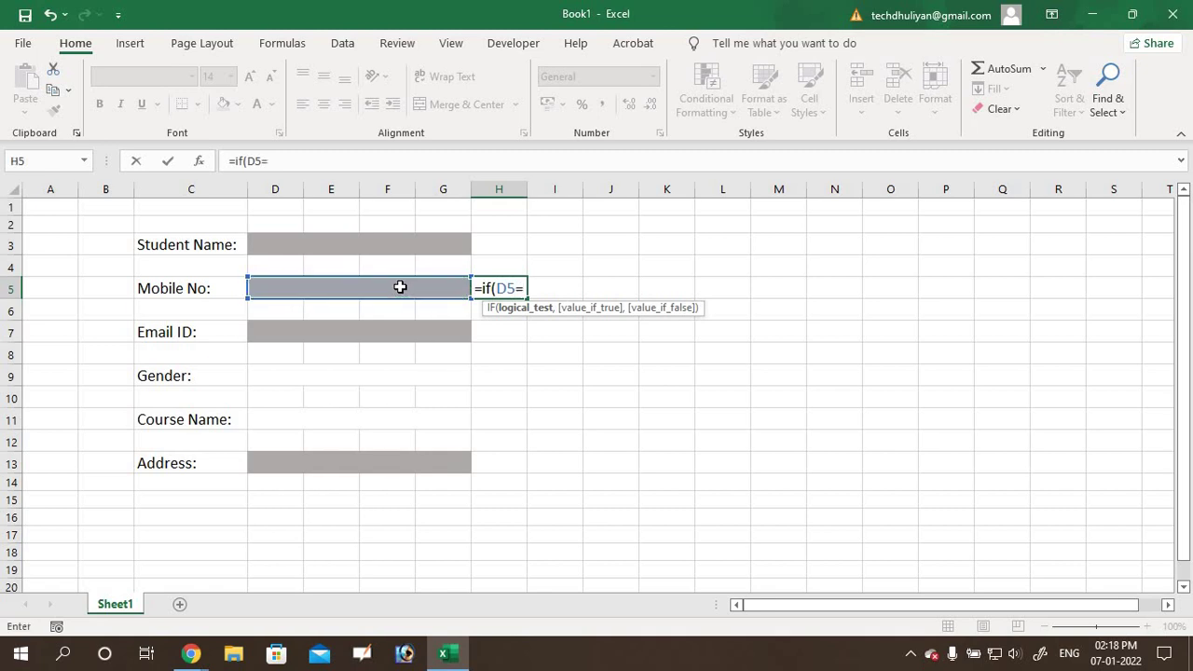
{"action": "type", "text": "\"\",\""}
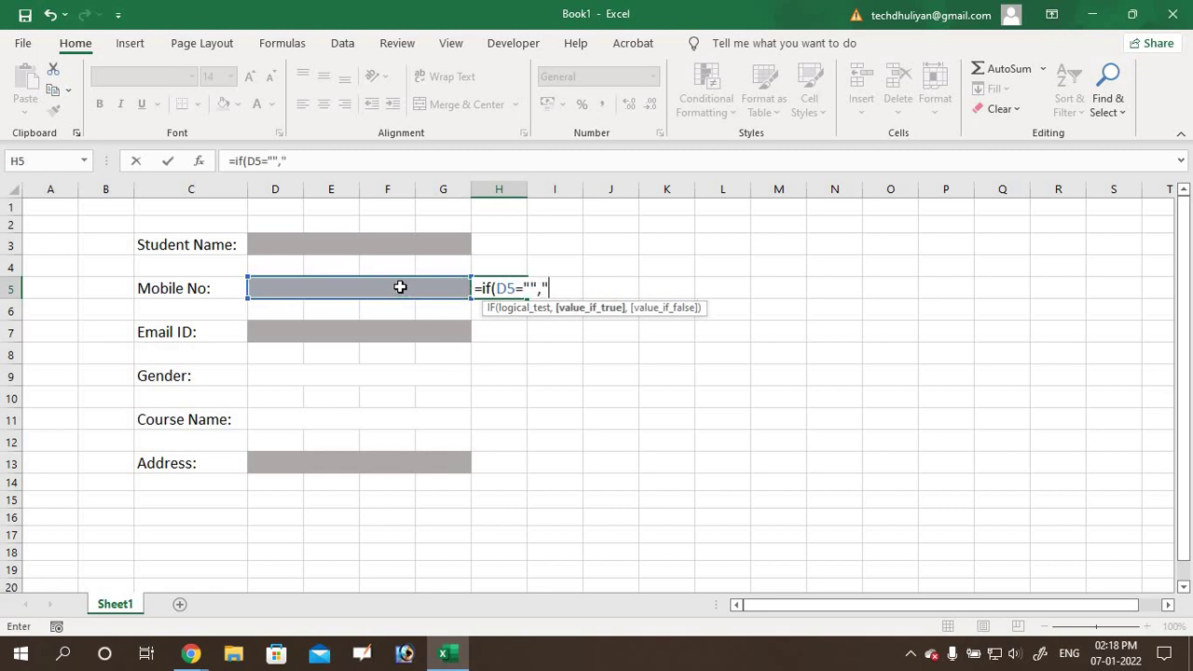
{"action": "type", "text": "\",\""}
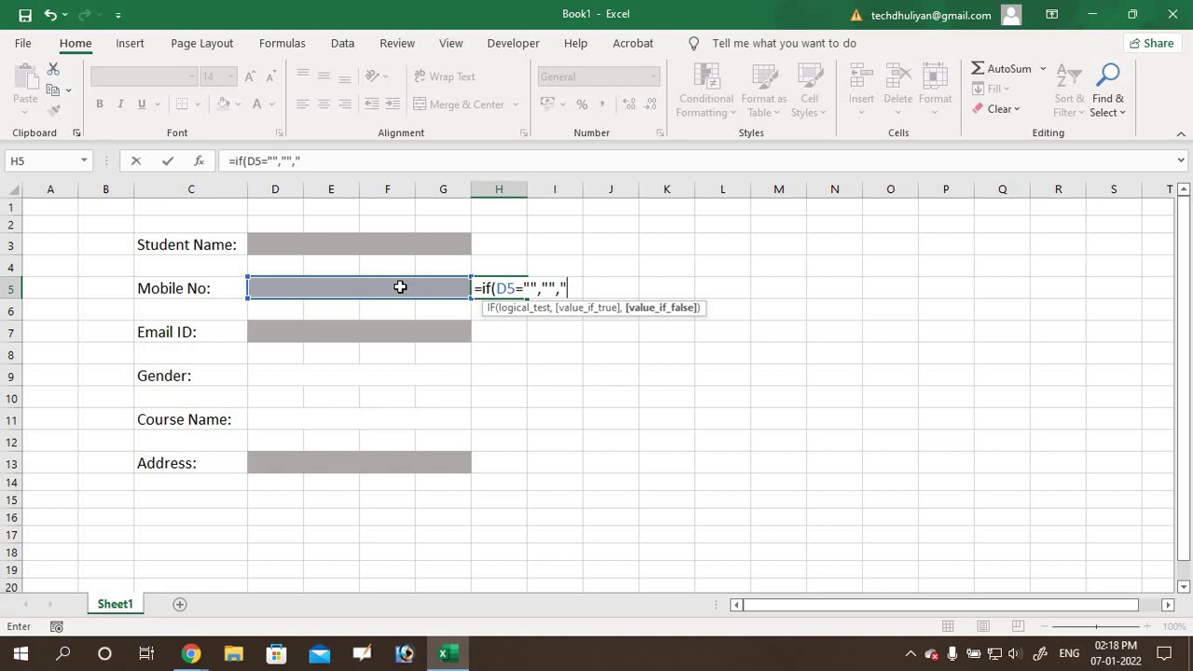
{"action": "type", "text": "P\""}
{"action": "type", "text": ")"}
{"action": "key", "text": "Return"}
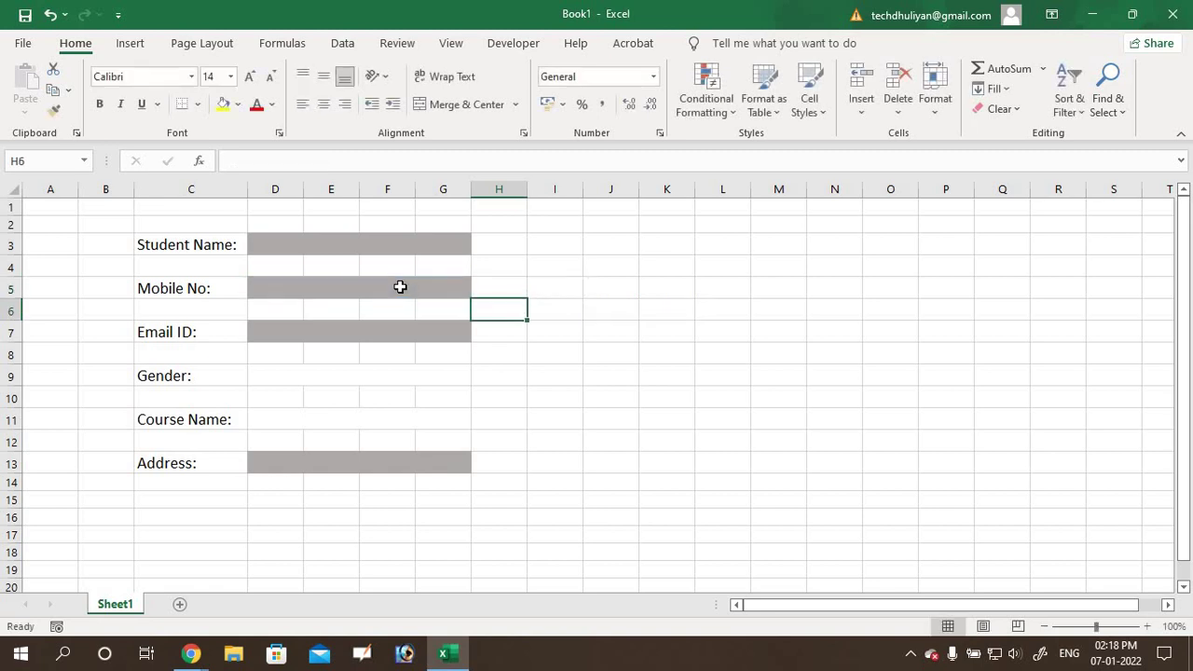
Step: Enter =IF(D7="","","P") in H7 as the Email ID completion check
{"action": "key", "text": "Return"}
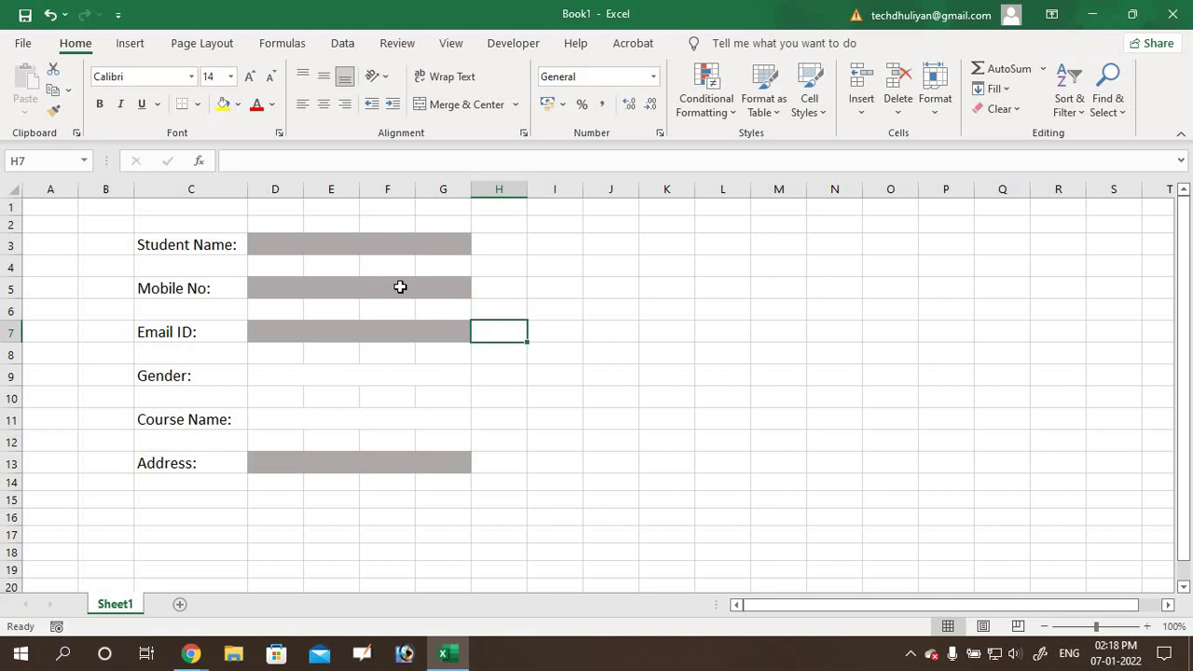
{"action": "type", "text": "="}
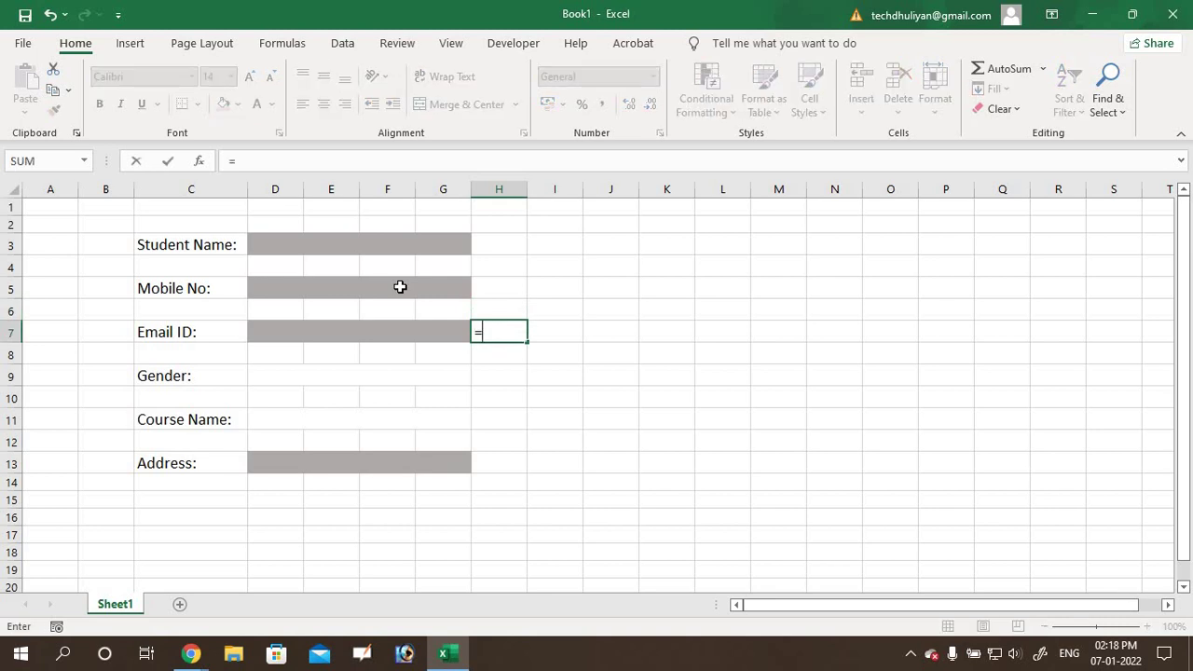
{"action": "type", "text": "if("}
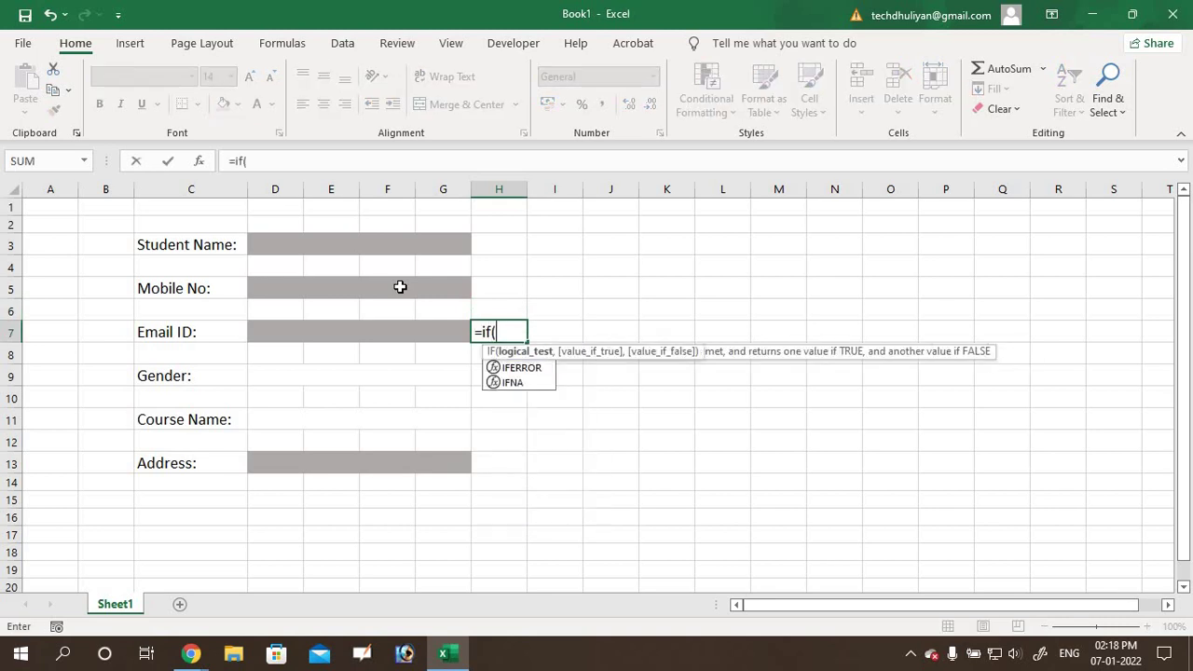
{"action": "left_click", "coordinate": [372, 329]}
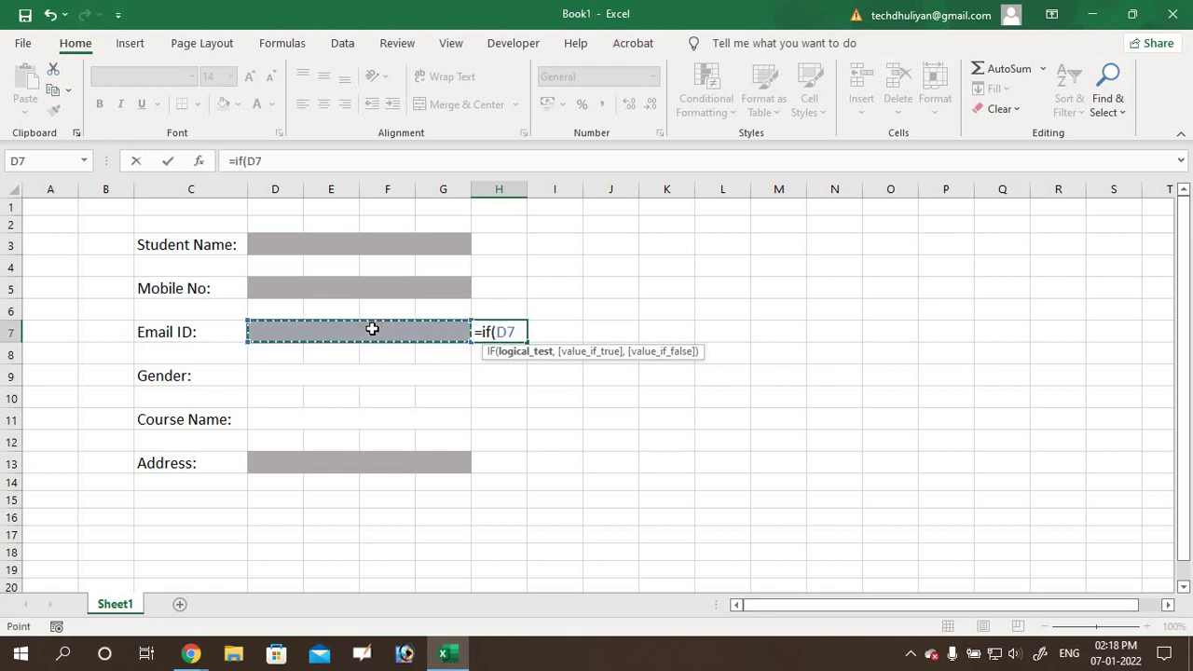
{"action": "type", "text": "=\""}
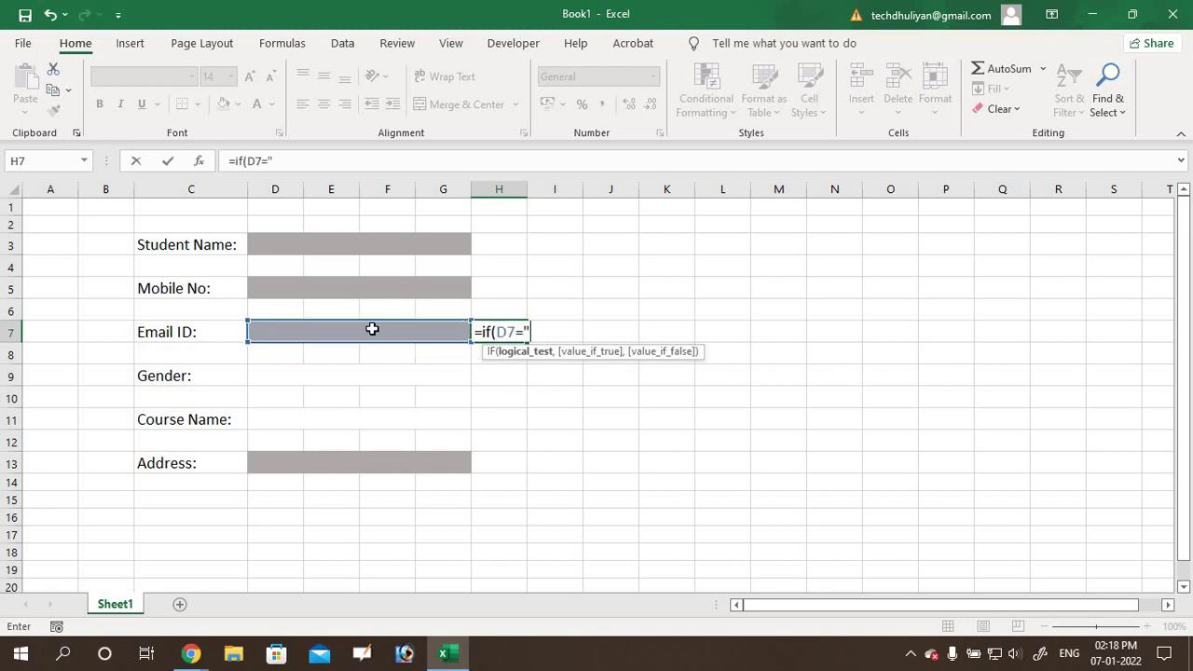
{"action": "type", "text": "\""}
{"action": "type", "text": ",\"\""}
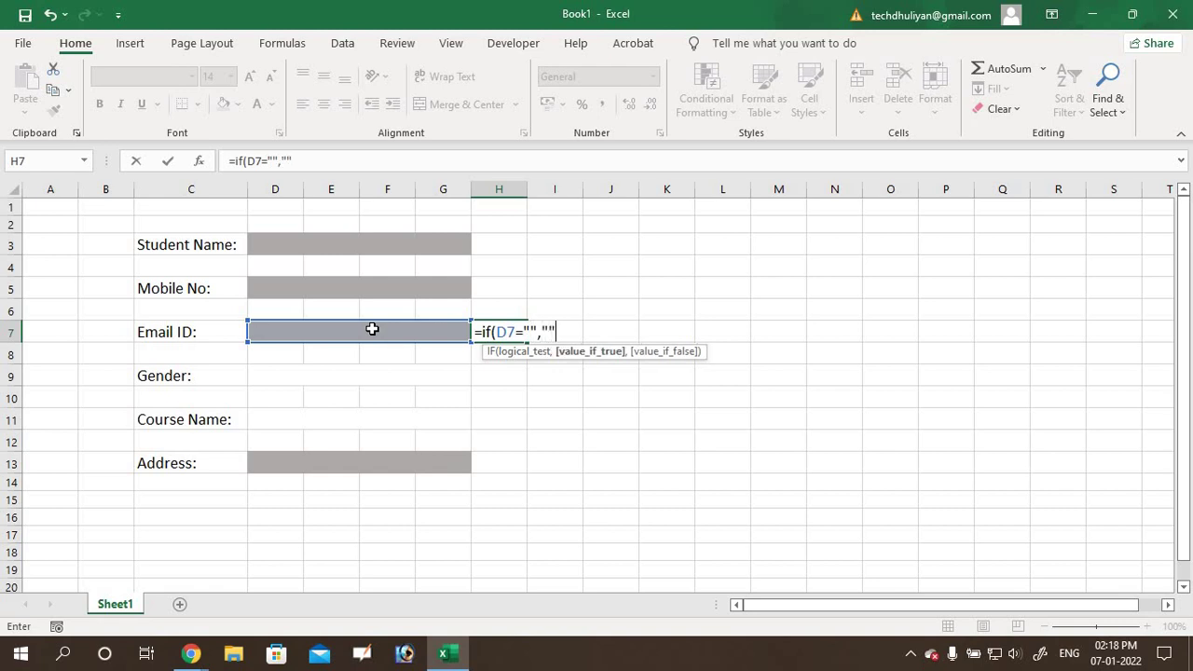
{"action": "type", "text": ",\"p"}
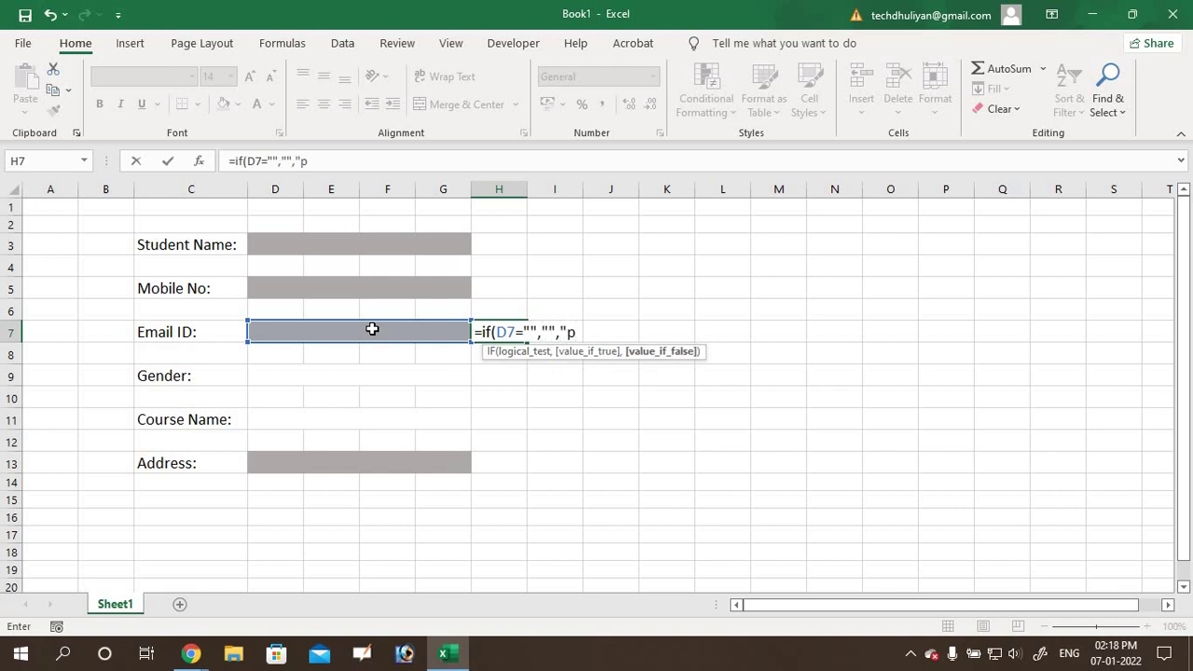
{"action": "key", "text": "BackSpace"}
{"action": "type", "text": "P\""}
{"action": "type", "text": ")"}
{"action": "key", "text": "Return"}
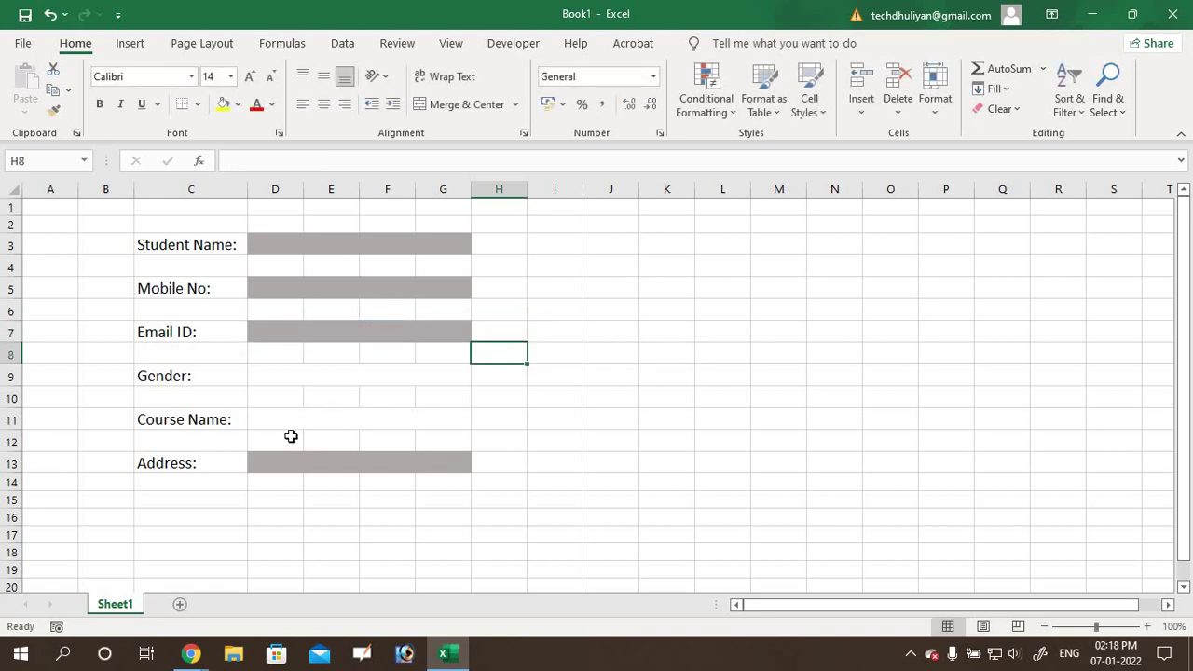
{"action": "left_click", "coordinate": [509, 423]}
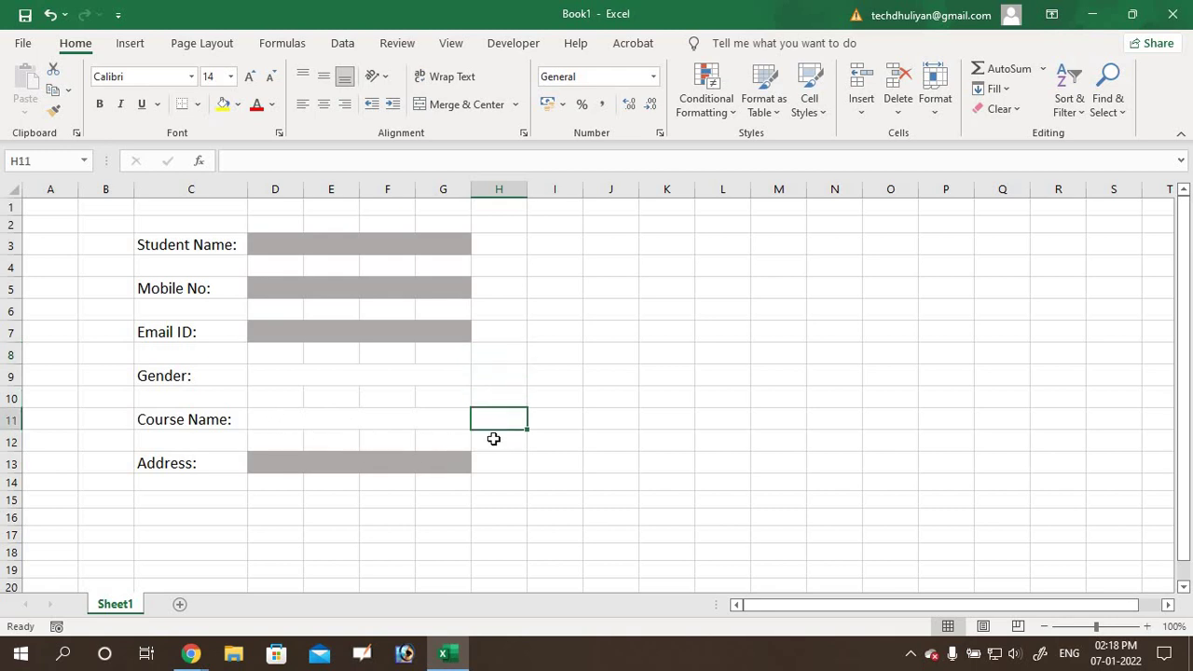
Step: Admit the waiting person from the Chrome Meet window, bringing the call to 11, then return to Excel
{"action": "left_click", "coordinate": [414, 518]}
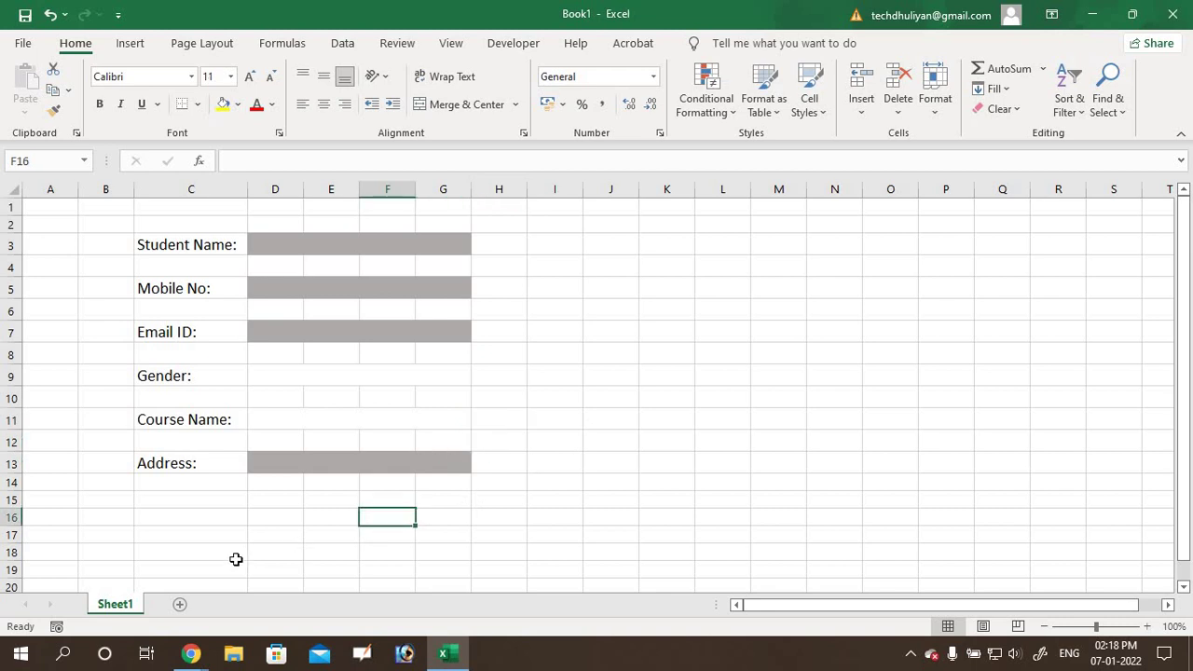
{"action": "mouse_move", "coordinate": [190, 654]}
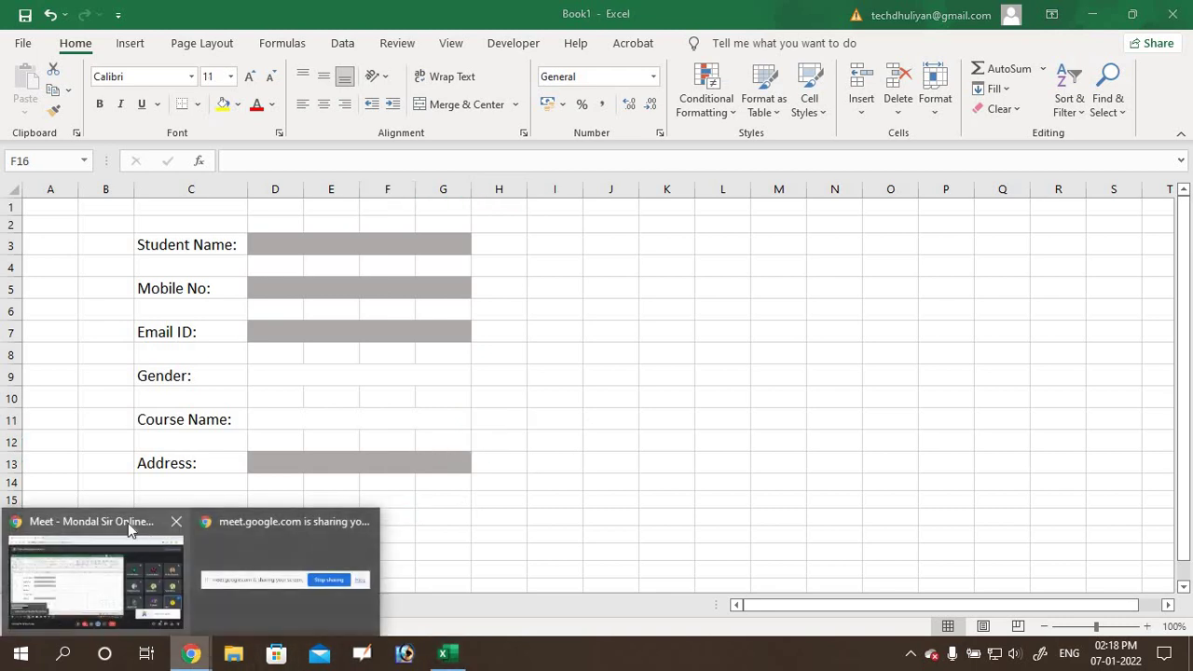
{"action": "left_click", "coordinate": [112, 559]}
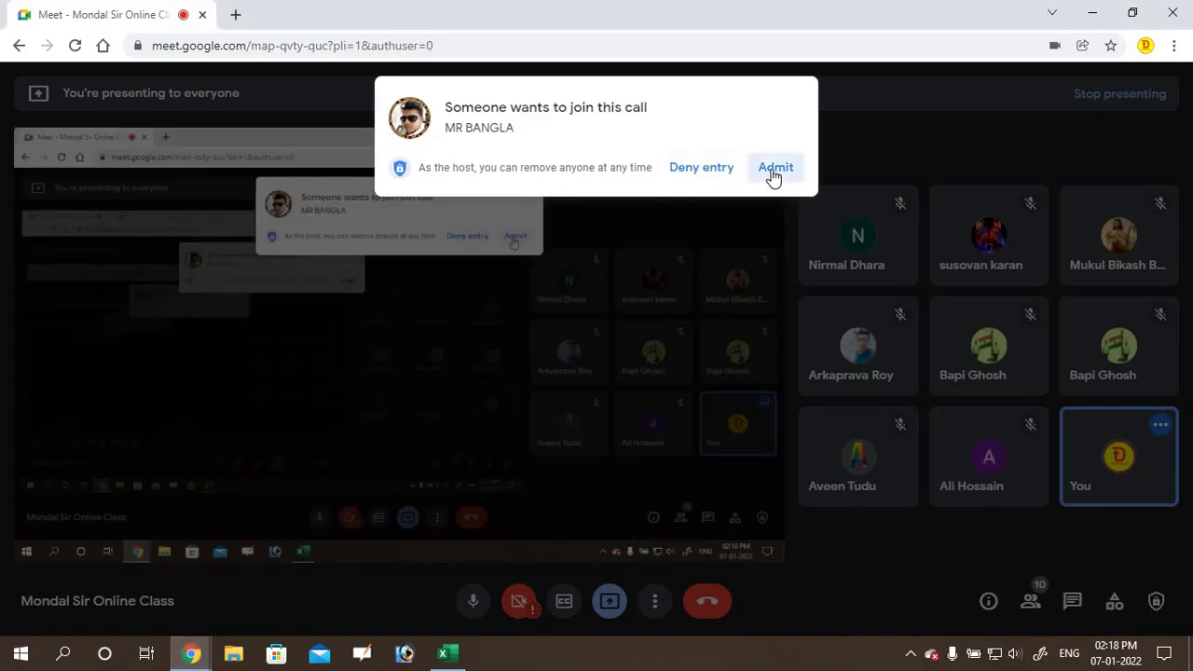
{"action": "left_click", "coordinate": [774, 169]}
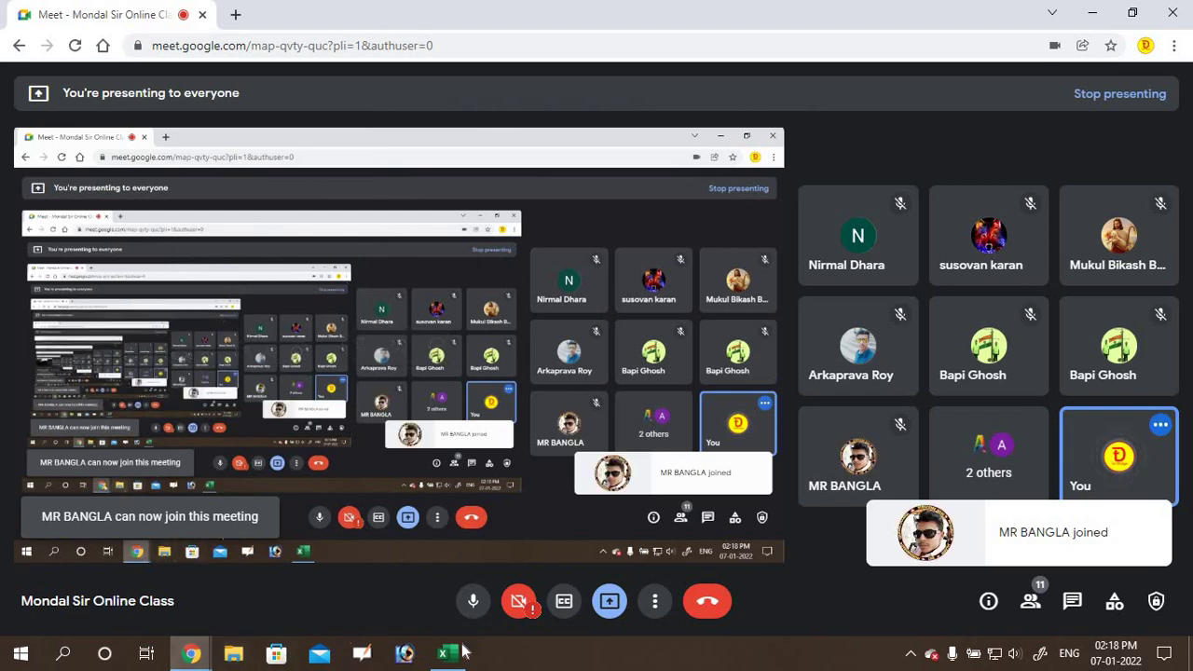
{"action": "left_click", "coordinate": [444, 653]}
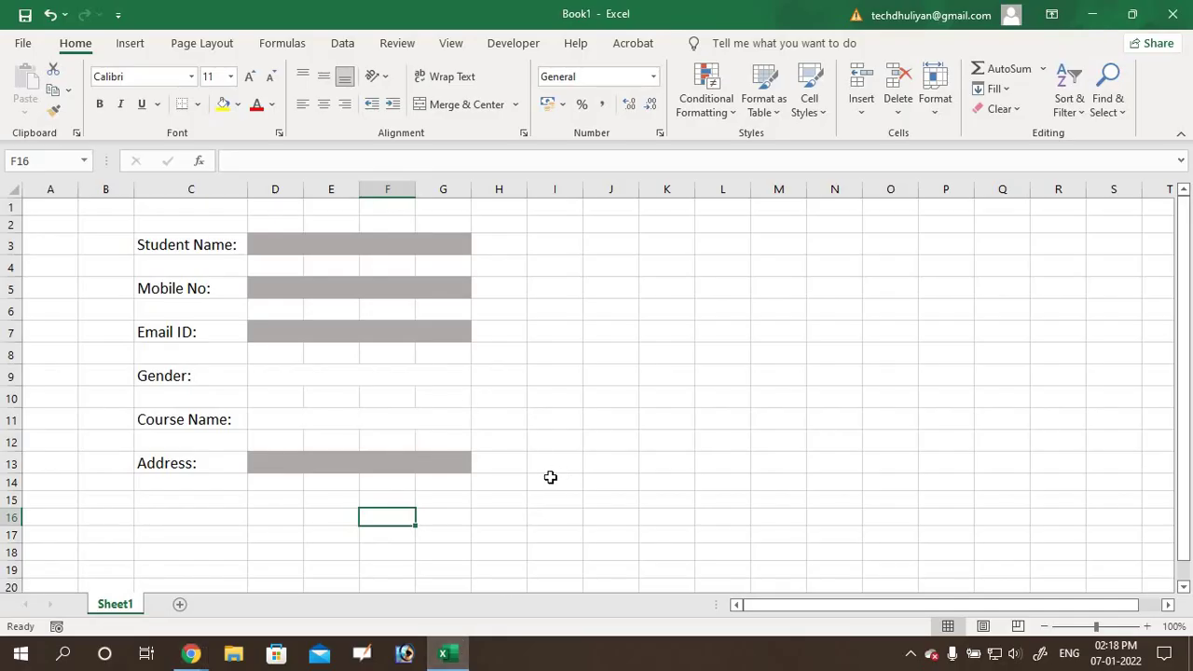
Step: Enter =IF(D13="","","P") in H13 so P shows beside a filled Address
{"action": "left_click", "coordinate": [502, 466]}
{"action": "type", "text": "="}
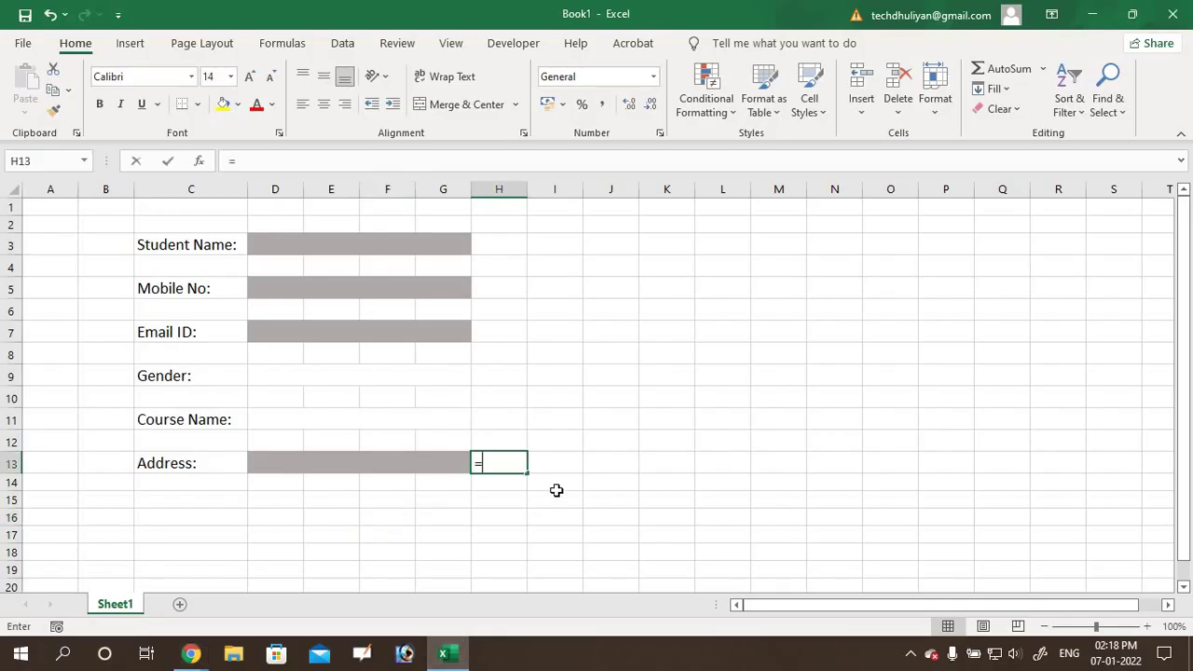
{"action": "type", "text": "if"}
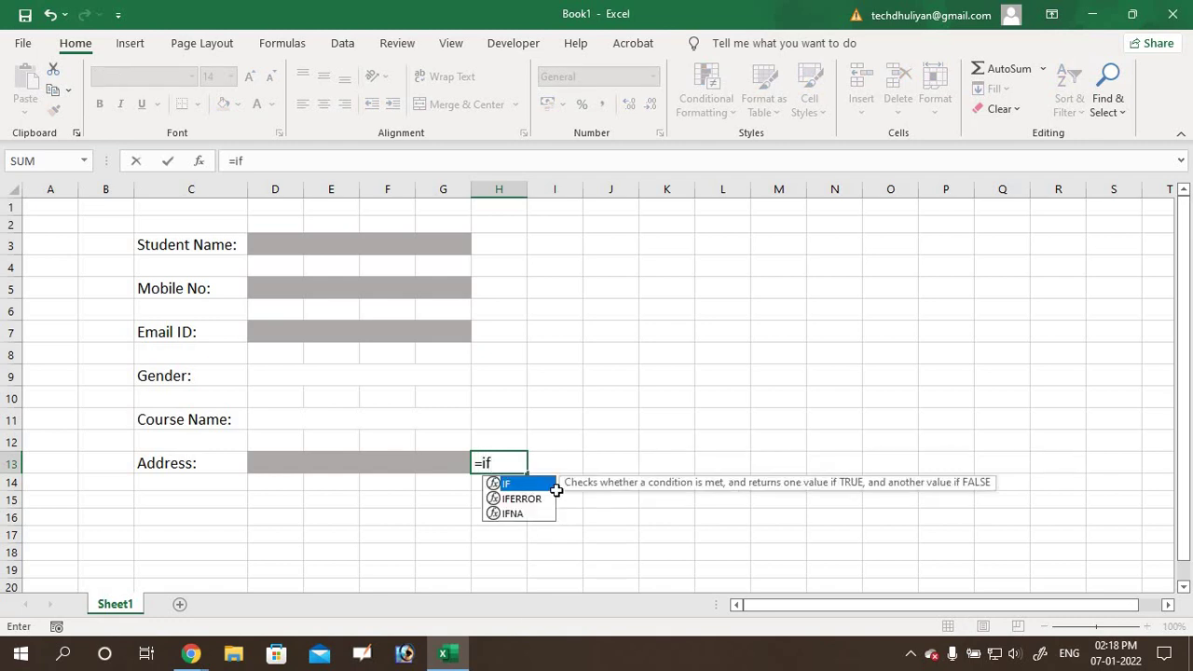
{"action": "type", "text": "("}
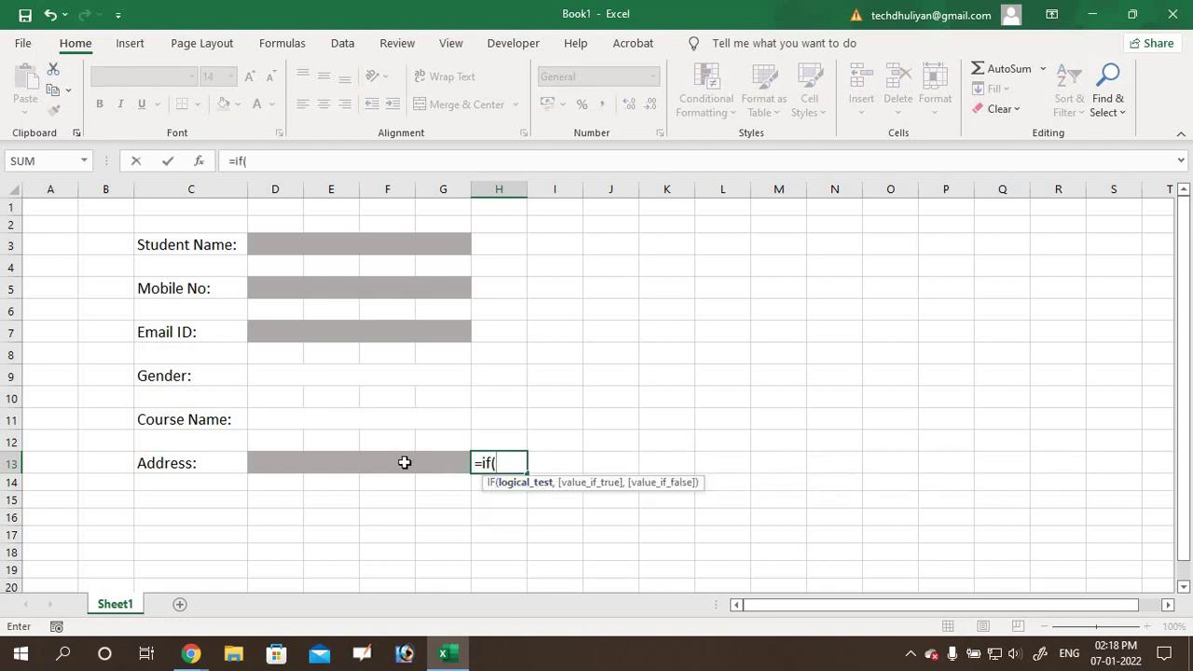
{"action": "left_click", "coordinate": [404, 462]}
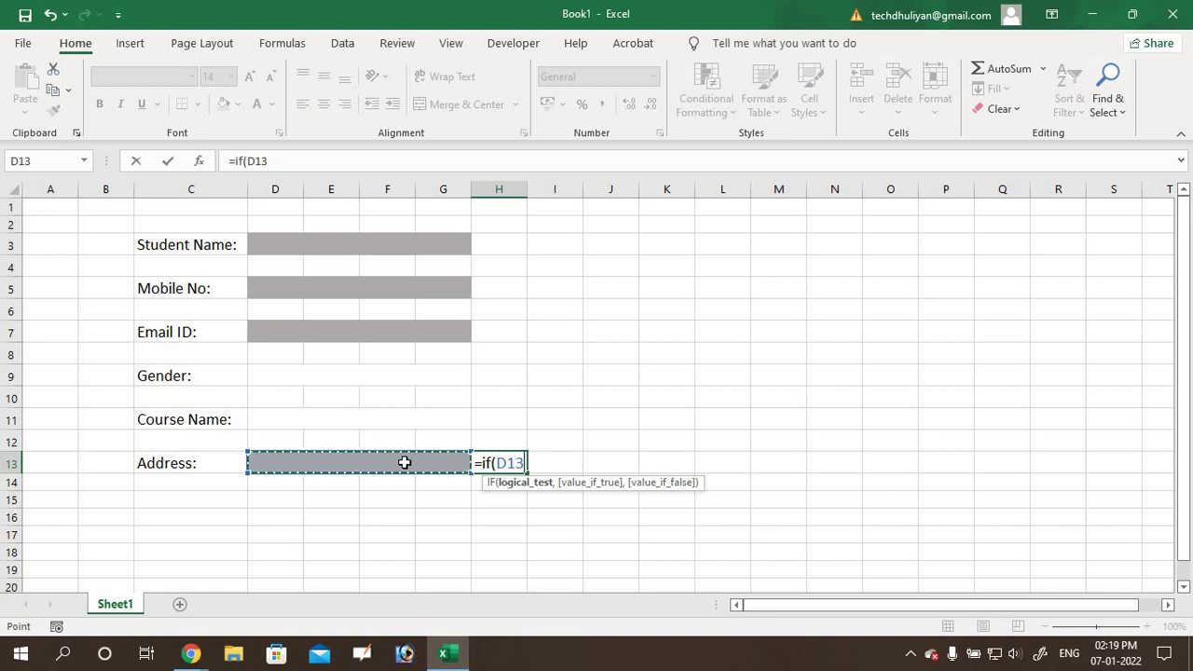
{"action": "type", "text": "=\"\""}
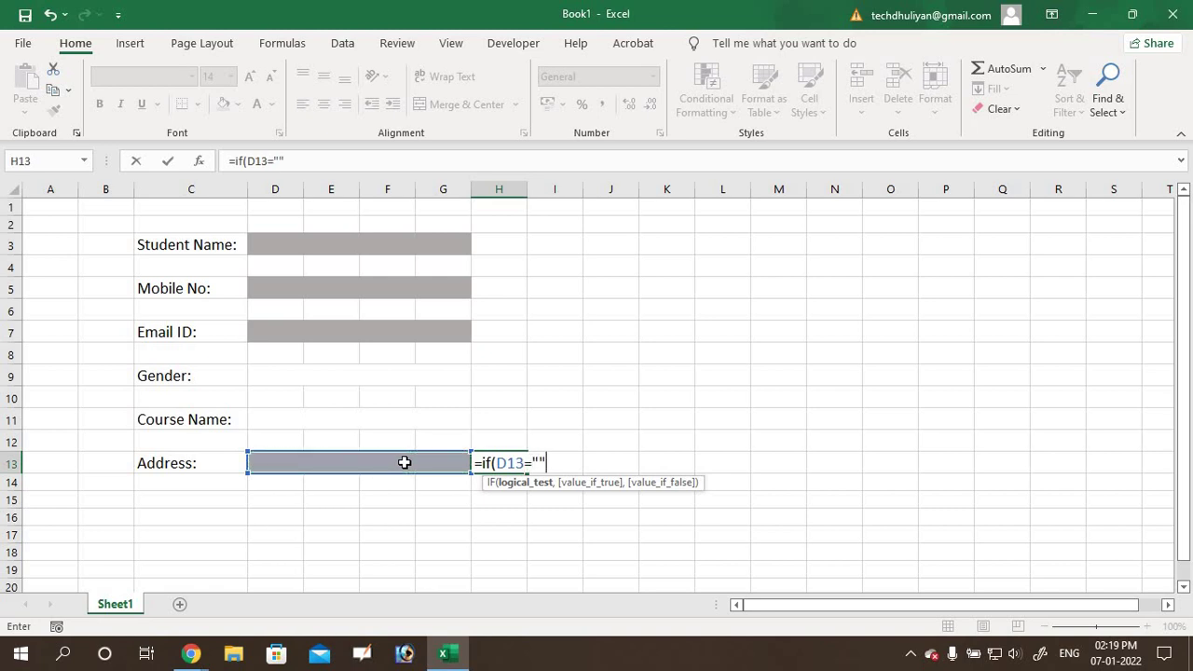
{"action": "type", "text": ",\"\""}
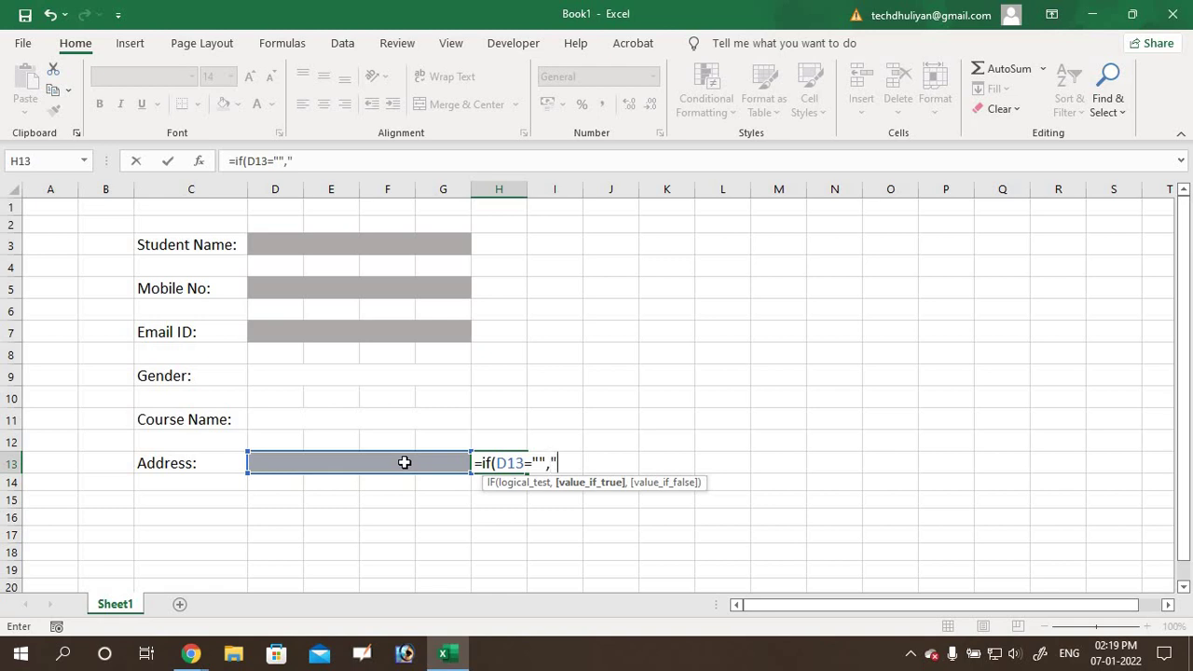
{"action": "type", "text": ",\"P\""}
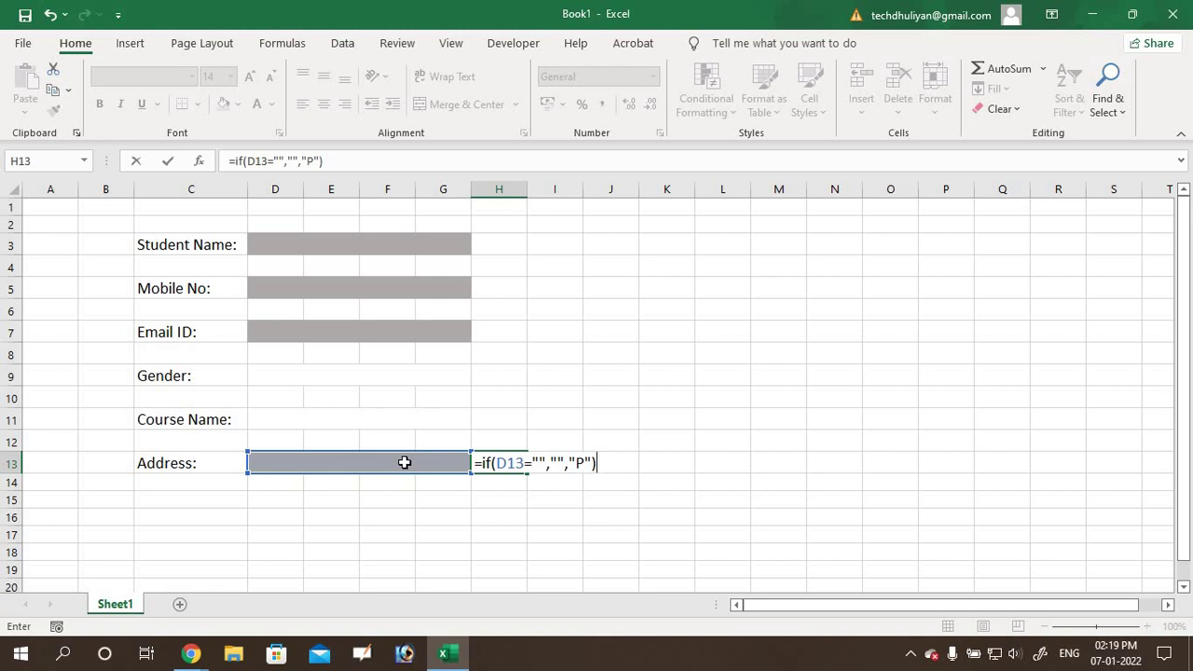
{"action": "key", "text": "Return"}
{"action": "left_click_drag", "start_coordinate": [491, 237], "coordinate": [495, 480]}
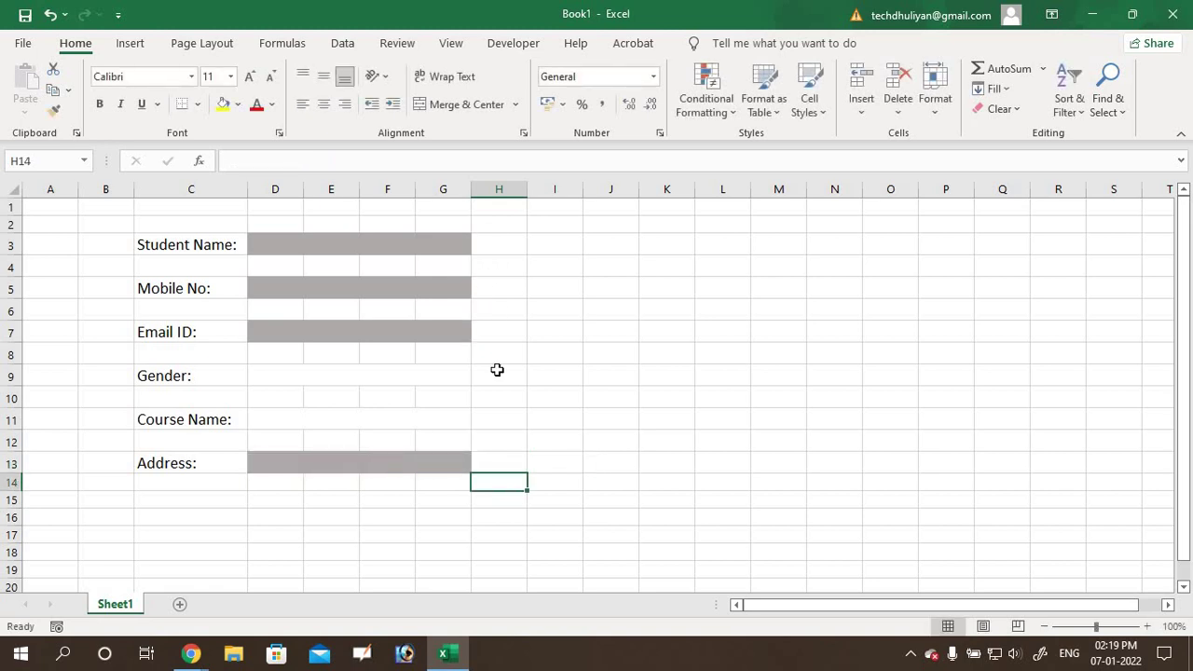
Step: Enter a sample student first name in D3 and a sample mobile number in D5
{"action": "left_click", "coordinate": [334, 244]}
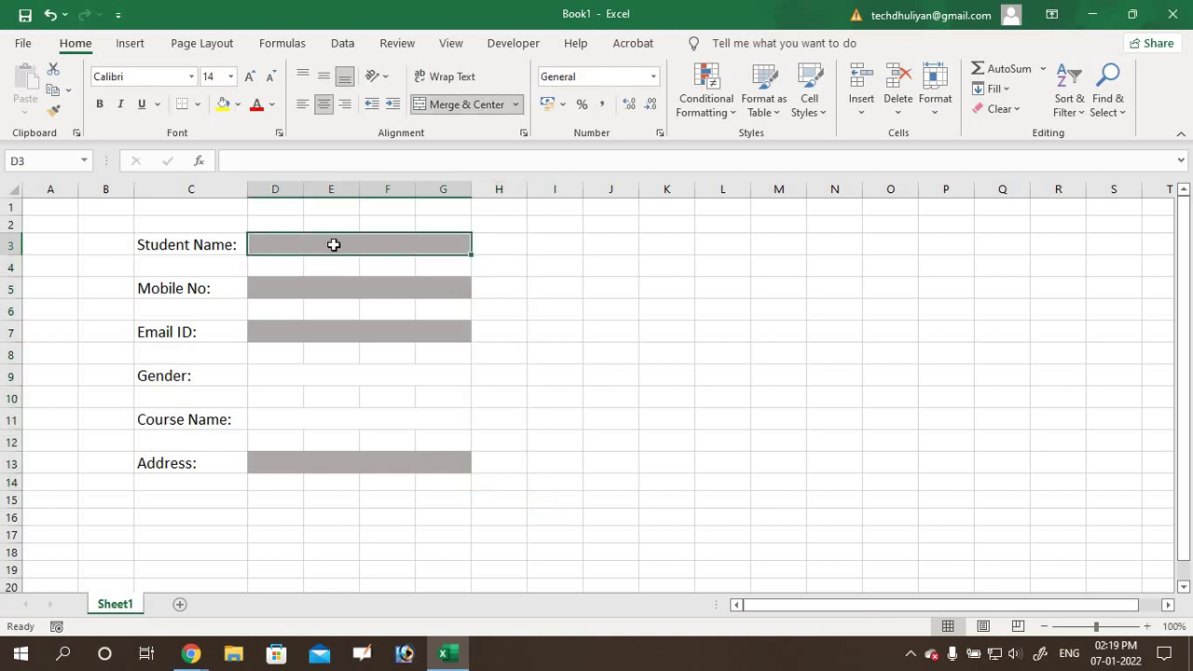
{"action": "type", "text": "Rahul"}
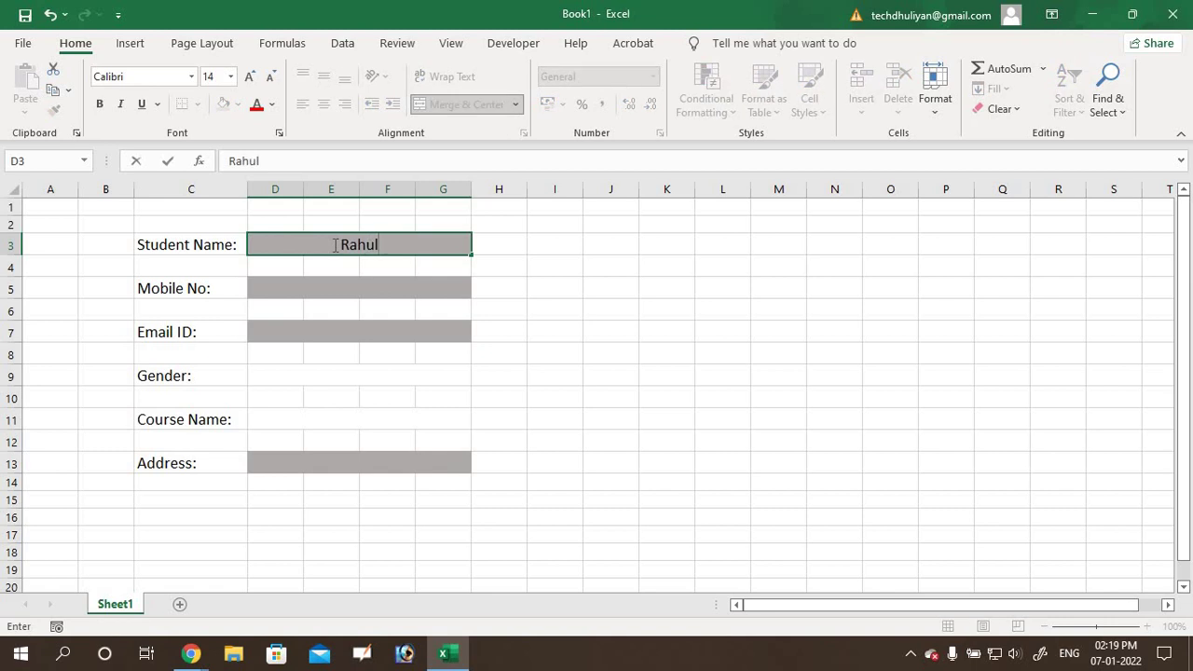
{"action": "key", "text": "Return"}
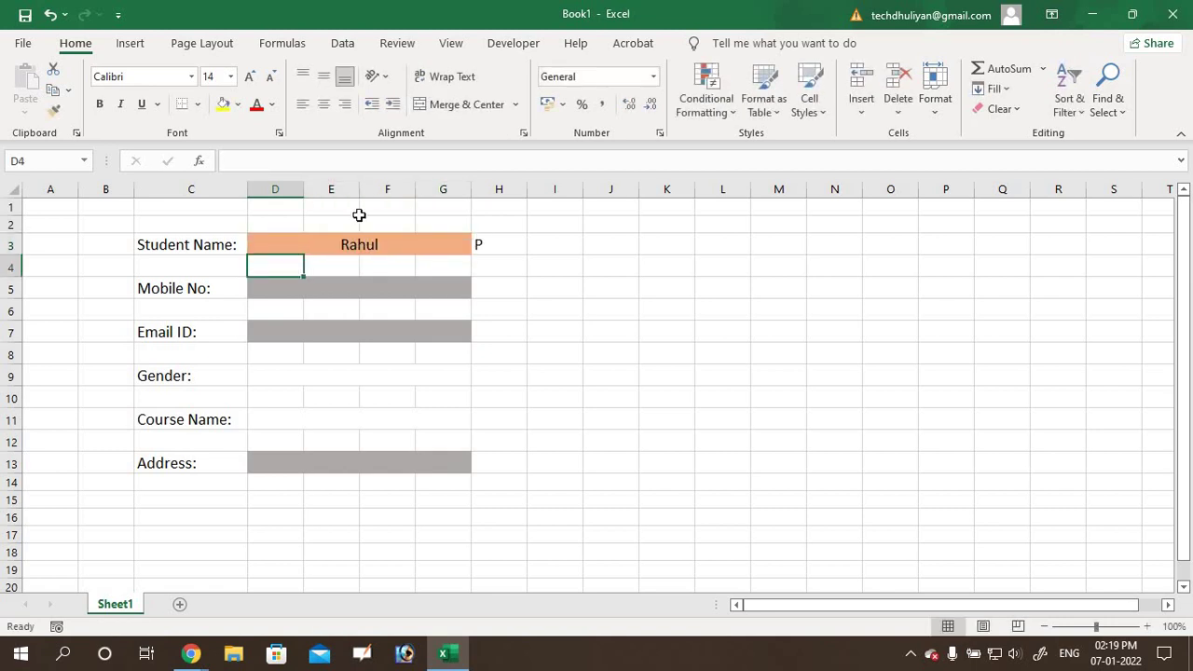
{"action": "left_click", "coordinate": [507, 251]}
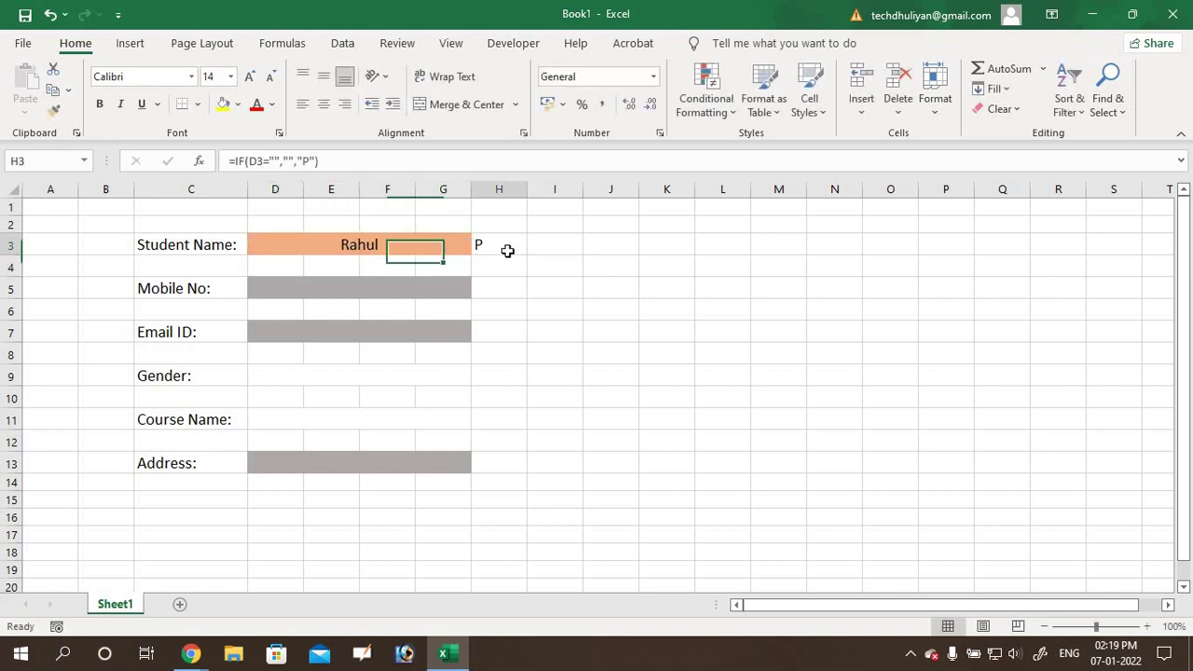
{"action": "left_click", "coordinate": [361, 287]}
{"action": "type", "text": "98765"}
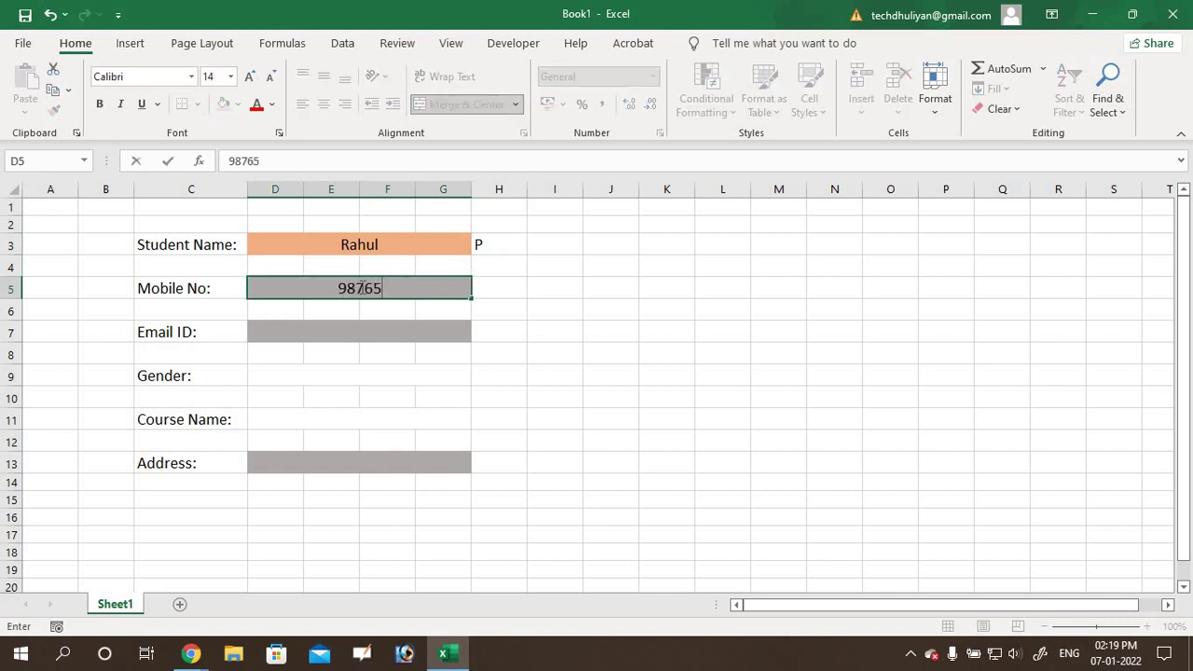
{"action": "type", "text": "43210"}
{"action": "key", "text": "Return"}
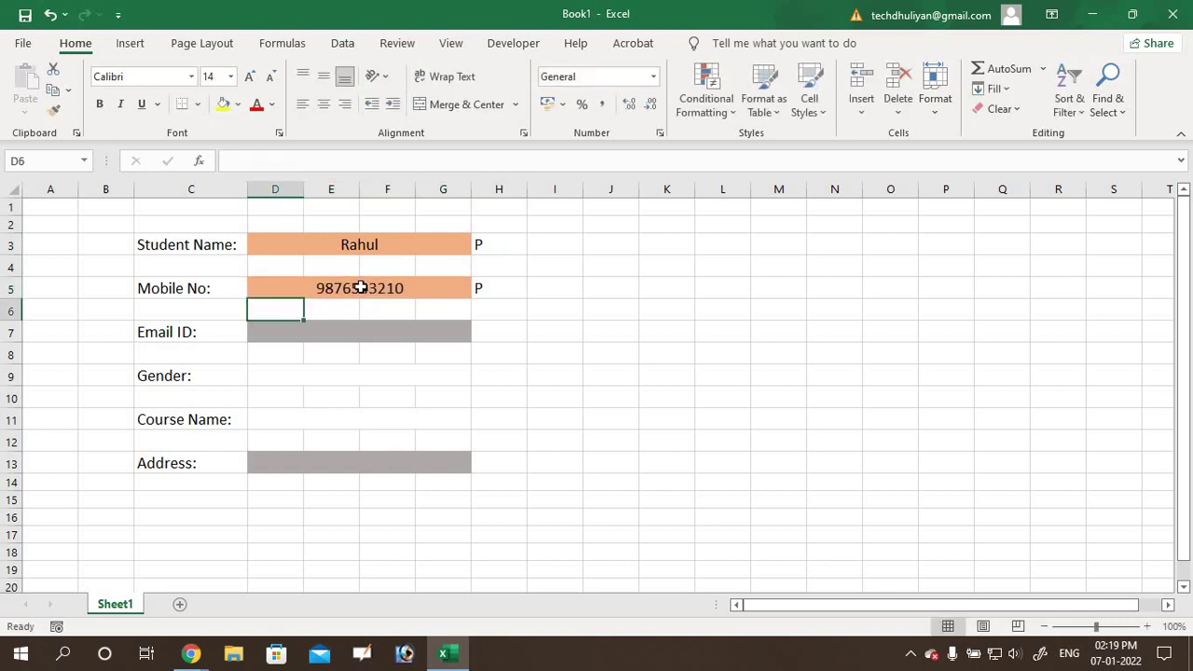
Step: Enter a sample e-mail address in D7 and a sample town as the address in D13
{"action": "key", "text": "Down"}
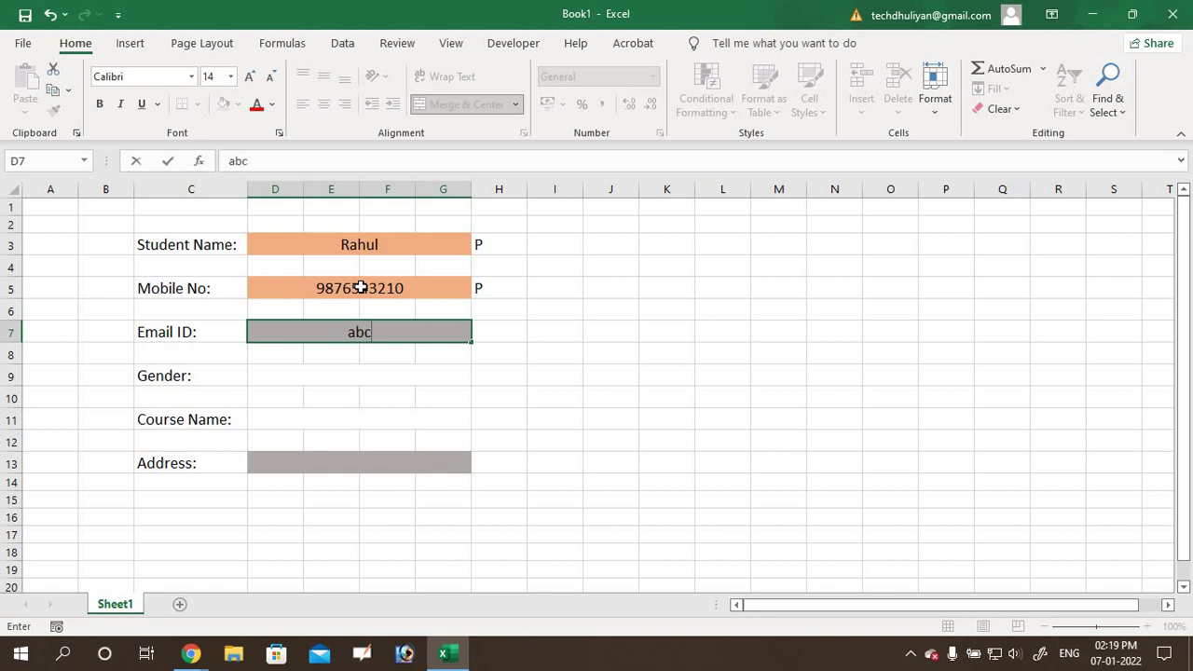
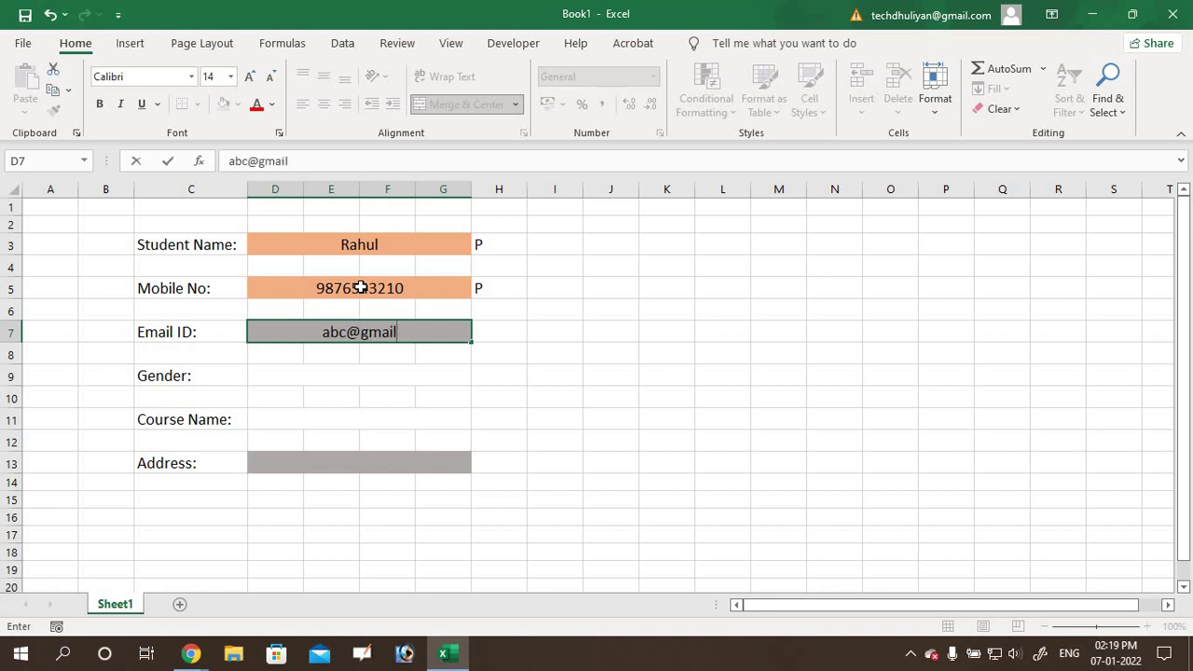
{"action": "key", "text": "Return"}
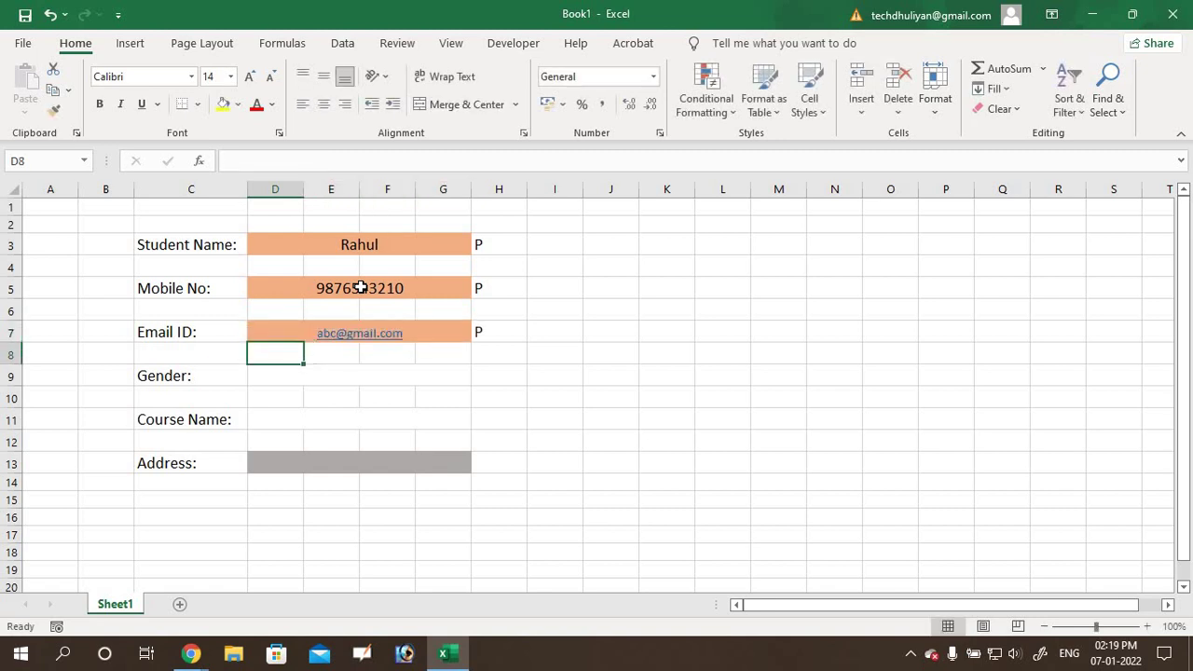
{"action": "key", "text": "Down"}
{"action": "key", "text": "Down"}
{"action": "key", "text": "Down"}
{"action": "key", "text": "Down"}
{"action": "key", "text": "Down"}
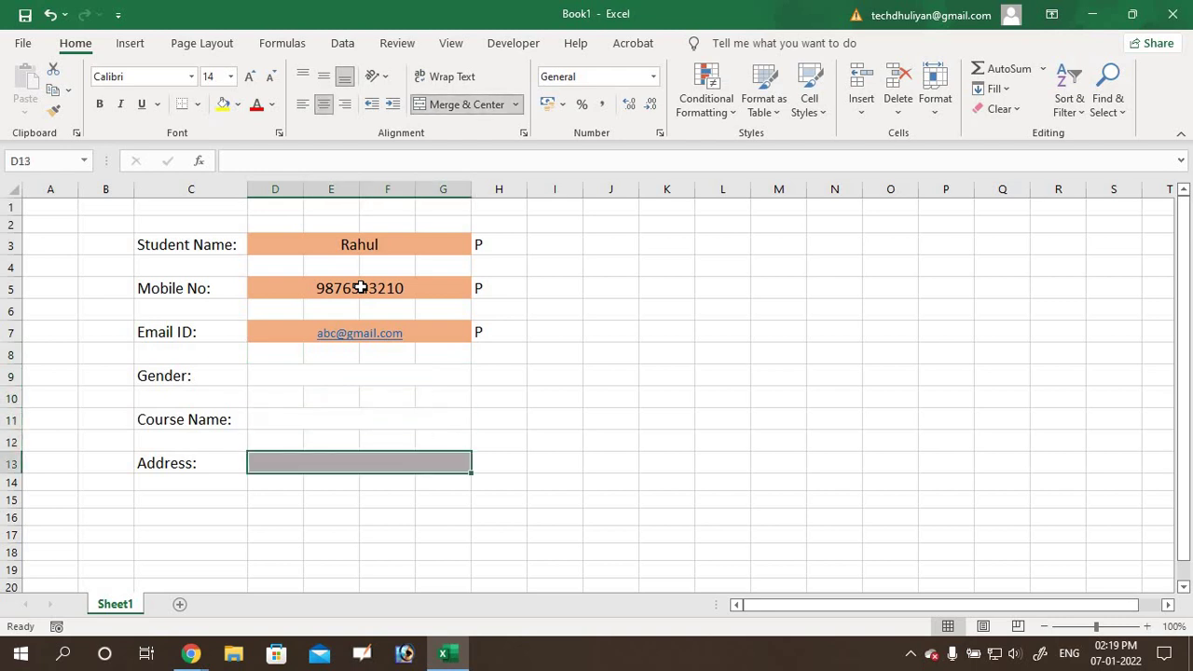
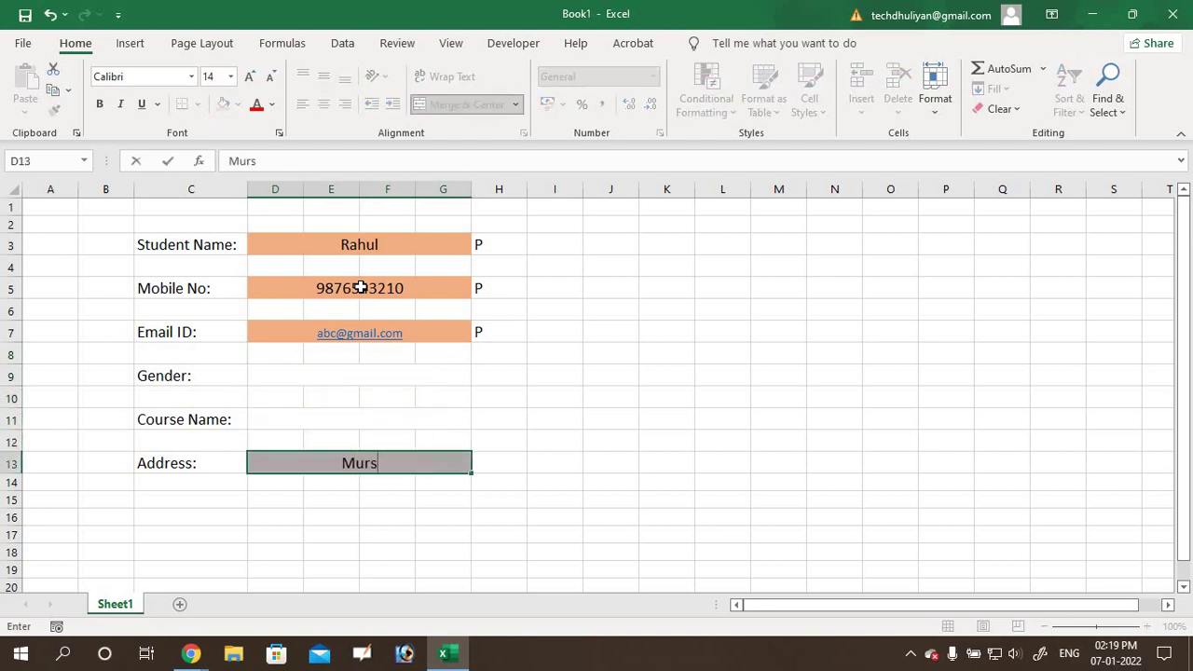
{"action": "key", "text": "Return"}
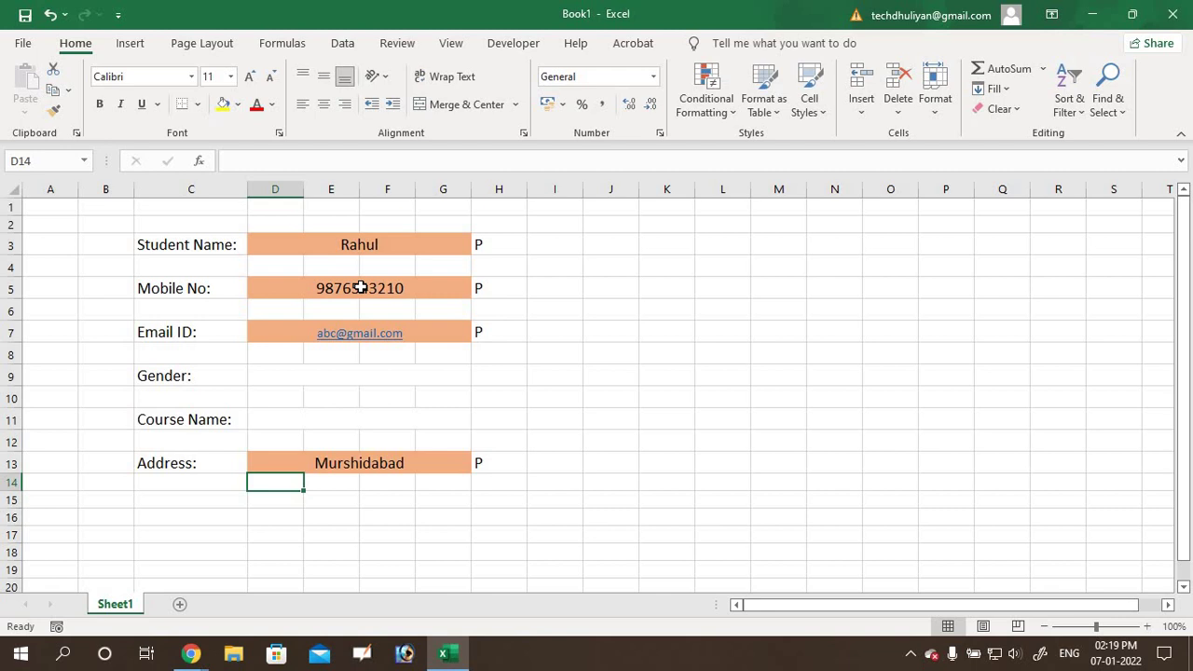
{"action": "left_click", "coordinate": [503, 242]}
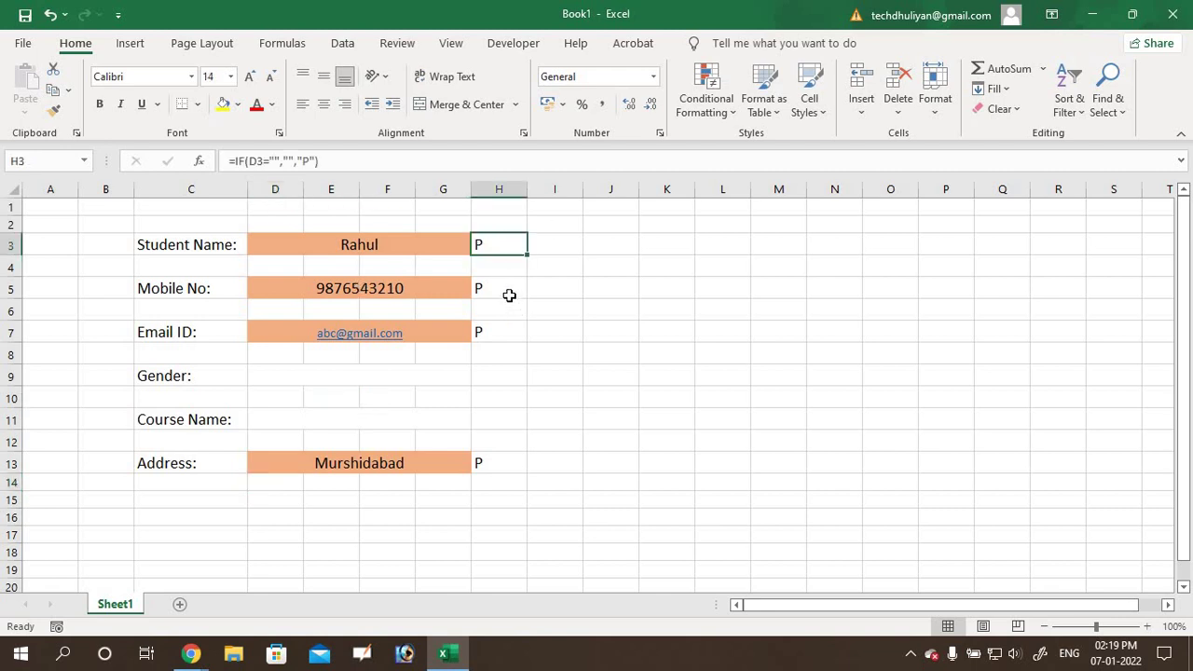
Step: Apply the Wingdings 2 font to H3, H5, H7 and H13 so each P becomes a check mark
{"action": "left_click", "coordinate": [506, 287], "text": "ctrl"}
{"action": "left_click", "coordinate": [504, 333], "text": "ctrl"}
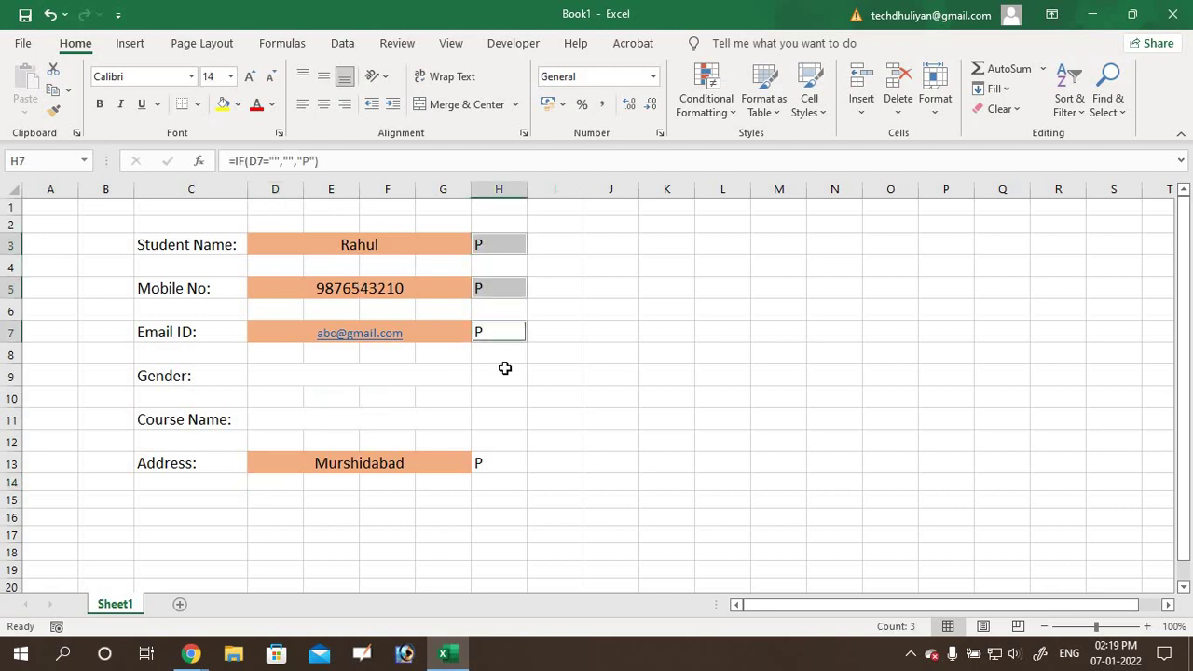
{"action": "left_click", "coordinate": [483, 465], "text": "ctrl"}
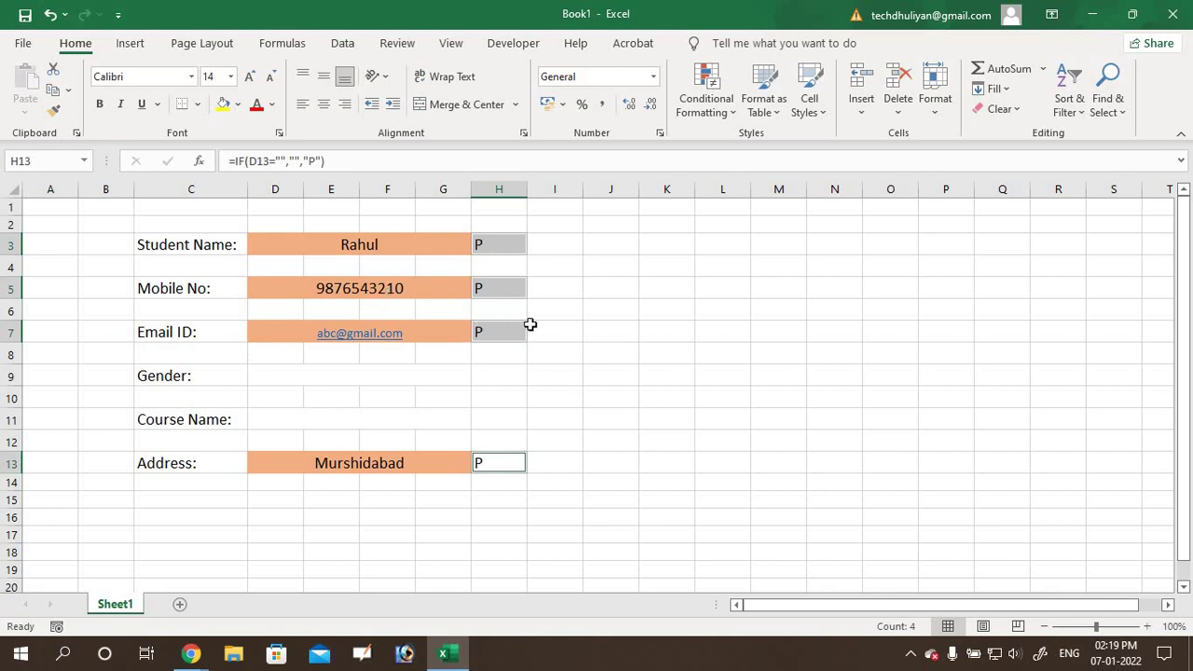
{"action": "left_click", "coordinate": [193, 76]}
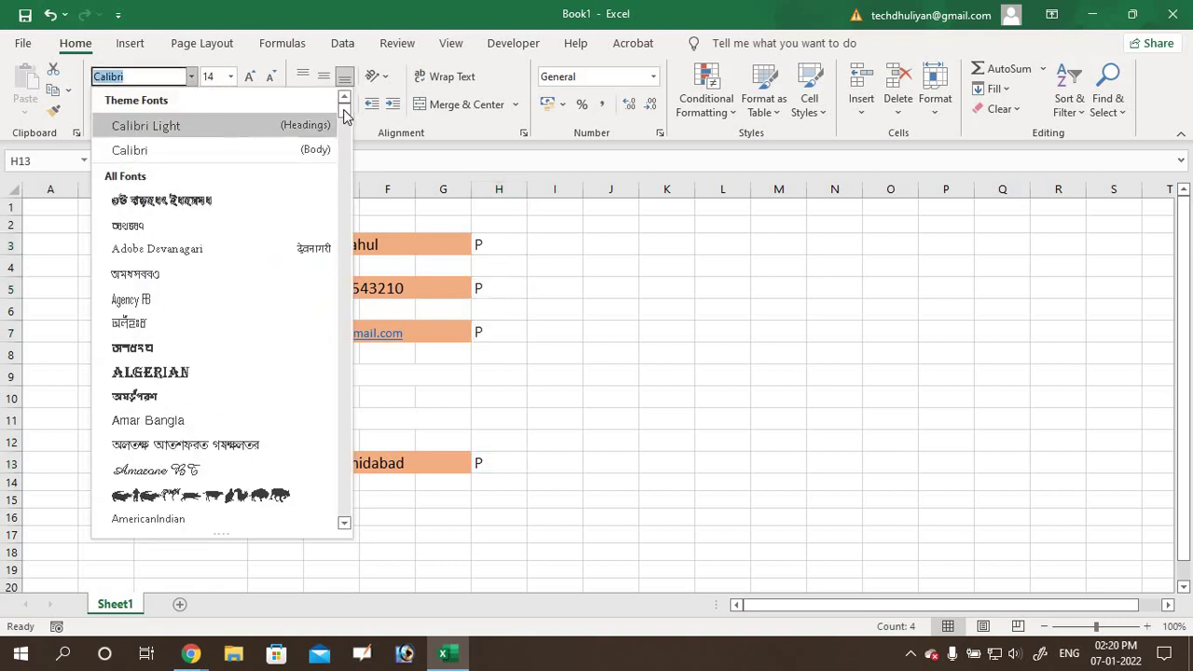
{"action": "scroll", "coordinate": [334, 287], "scroll_direction": "down", "scroll_amount": 2}
{"action": "scroll", "coordinate": [331, 373], "scroll_direction": "down", "scroll_amount": 10}
{"action": "scroll", "coordinate": [336, 485], "scroll_direction": "down", "scroll_amount": 10}
{"action": "scroll", "coordinate": [341, 511], "scroll_direction": "down", "scroll_amount": 10}
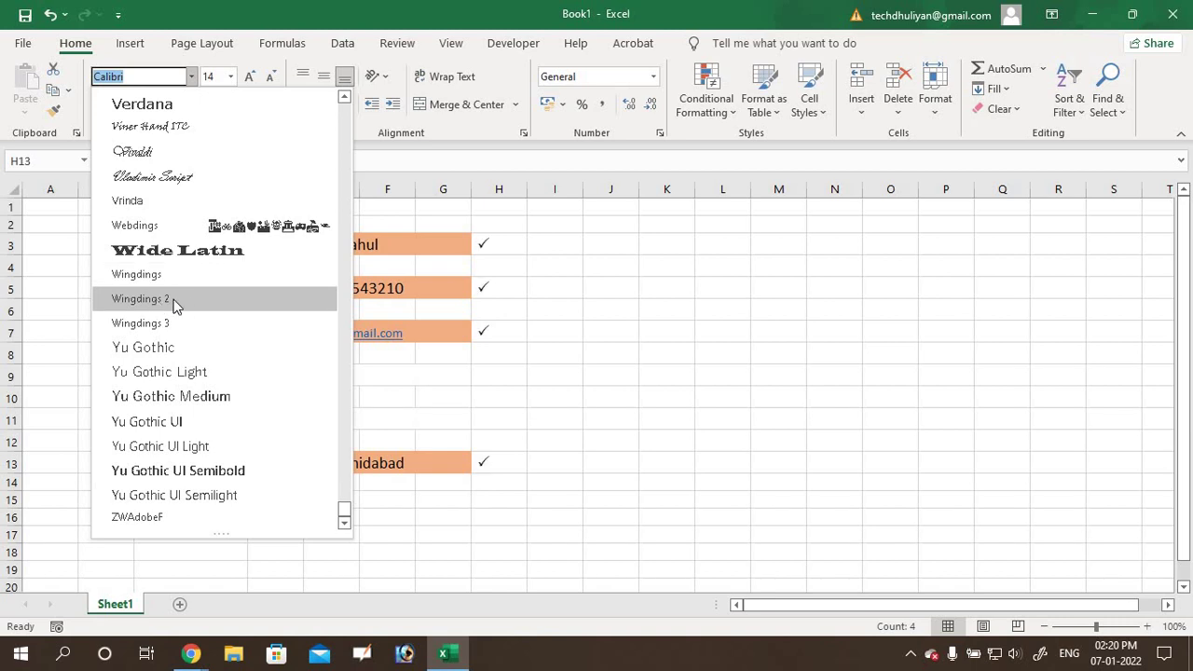
{"action": "left_click", "coordinate": [176, 308]}
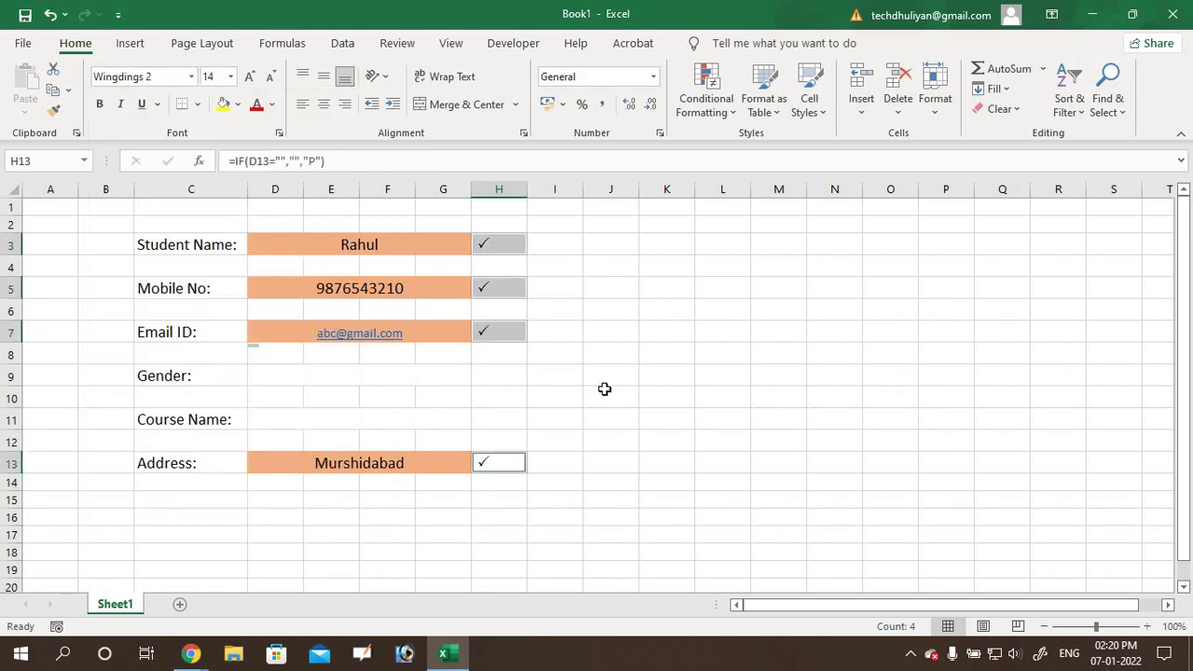
Step: Narrow column H to 3.57 and reselect the four check-mark cells
{"action": "left_click", "coordinate": [550, 375]}
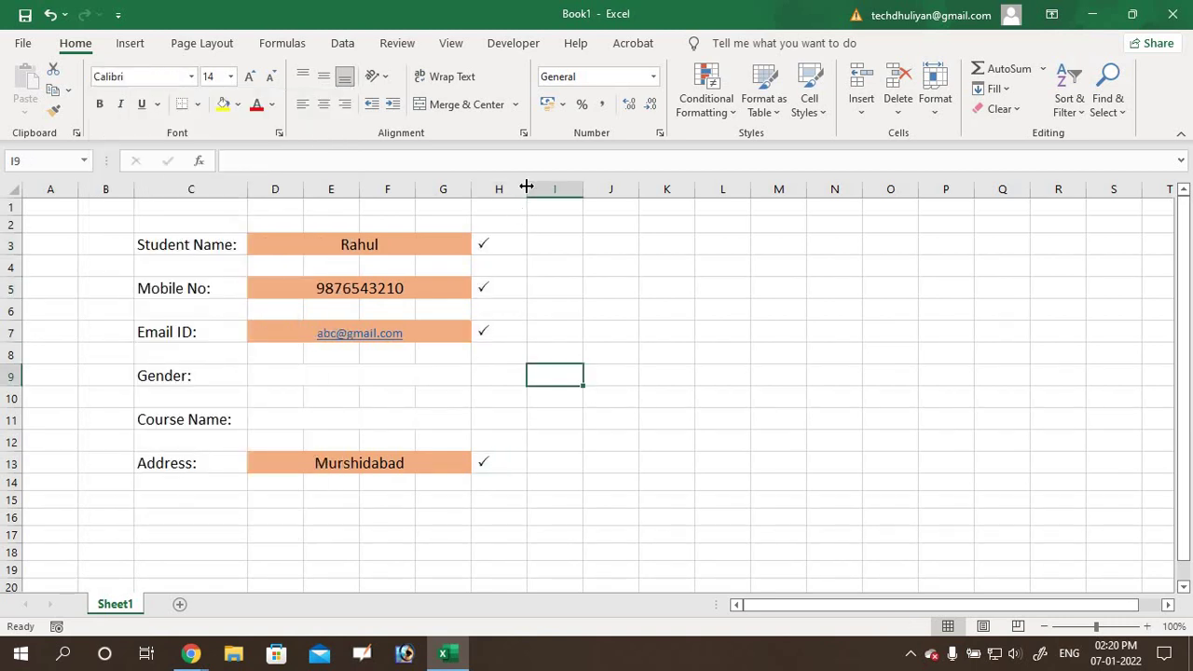
{"action": "left_click_drag", "start_coordinate": [526, 189], "coordinate": [496, 204]}
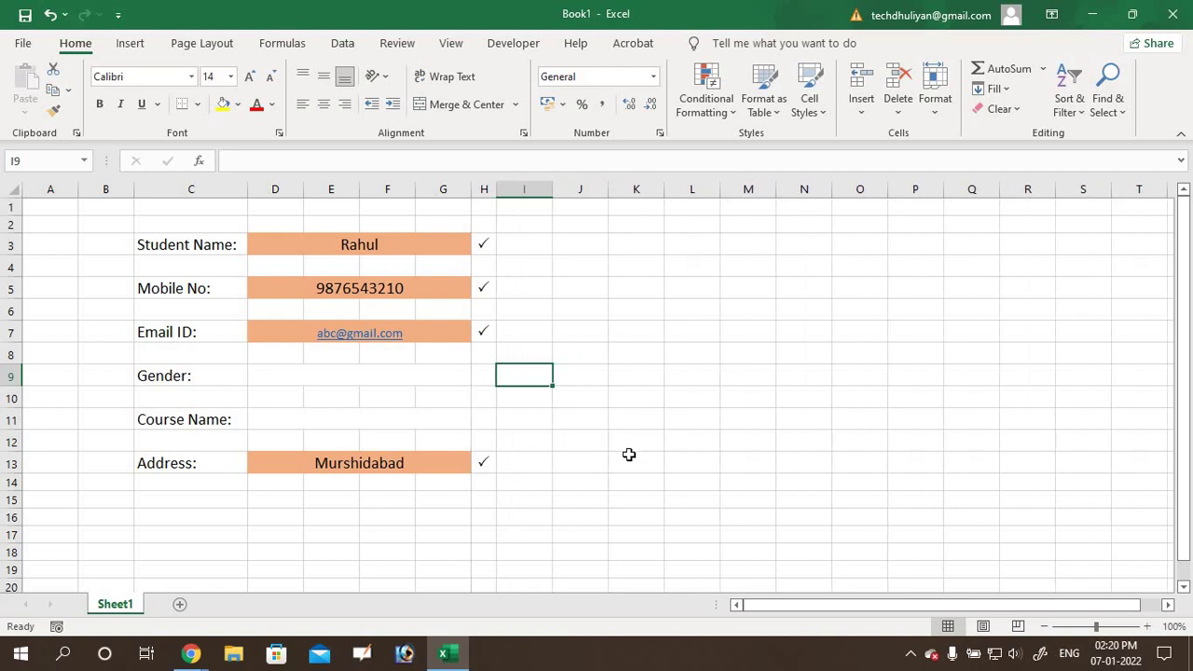
{"action": "left_click", "coordinate": [625, 457]}
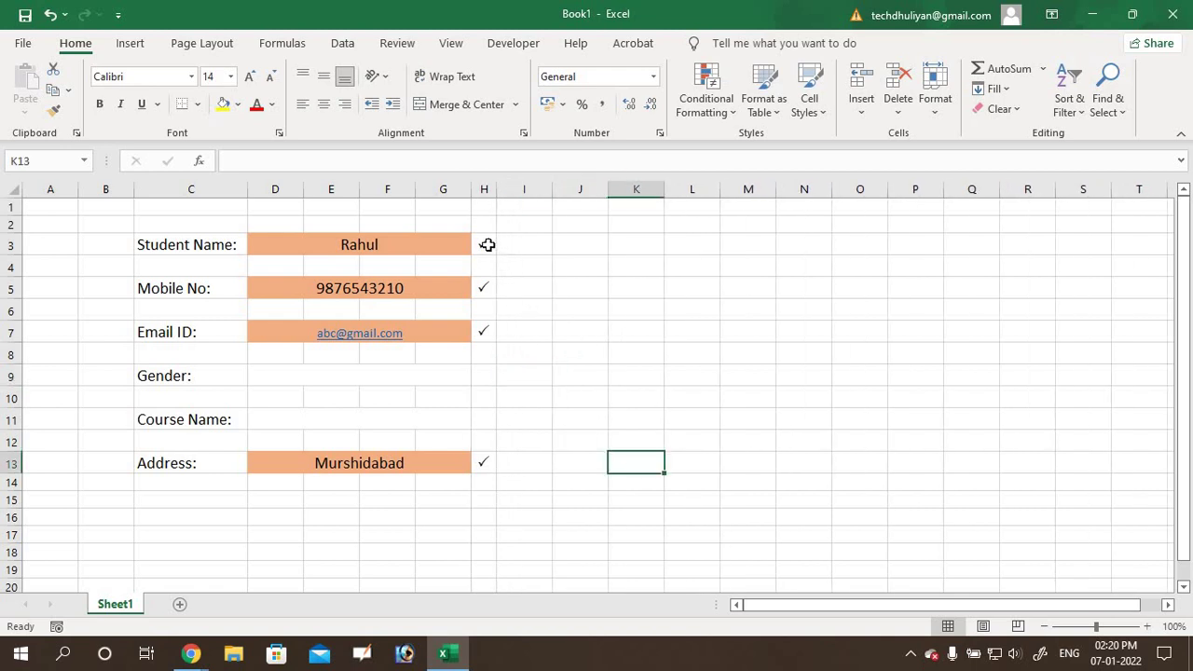
{"action": "left_click", "coordinate": [487, 244]}
{"action": "left_click", "coordinate": [485, 289], "text": "ctrl"}
{"action": "left_click", "coordinate": [485, 332], "text": "ctrl"}
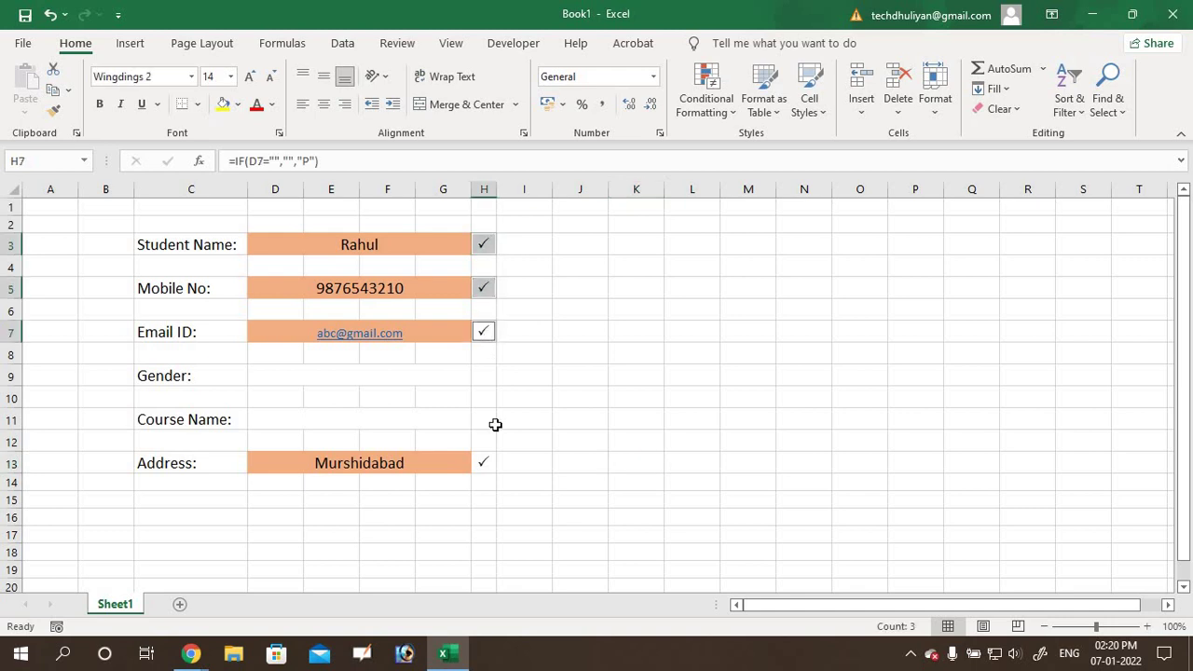
{"action": "left_click", "coordinate": [482, 463], "text": "ctrl"}
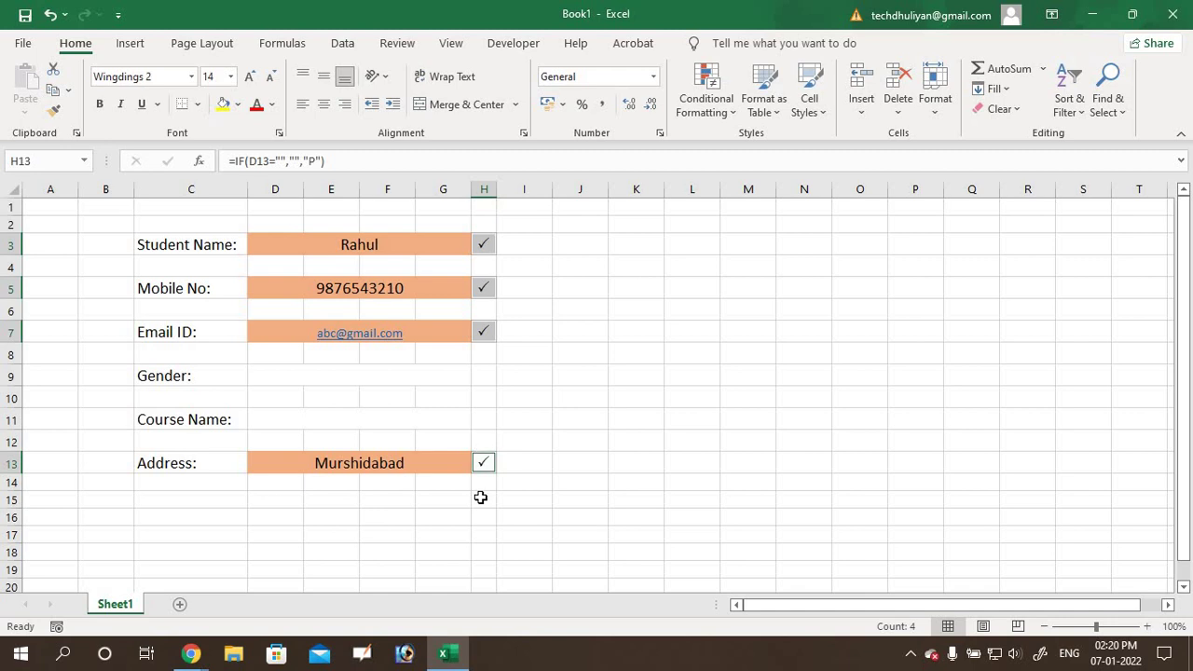
Step: Create a conditional formatting rule via More Rules… that targets cells with No Blanks
{"action": "left_click", "coordinate": [715, 113]}
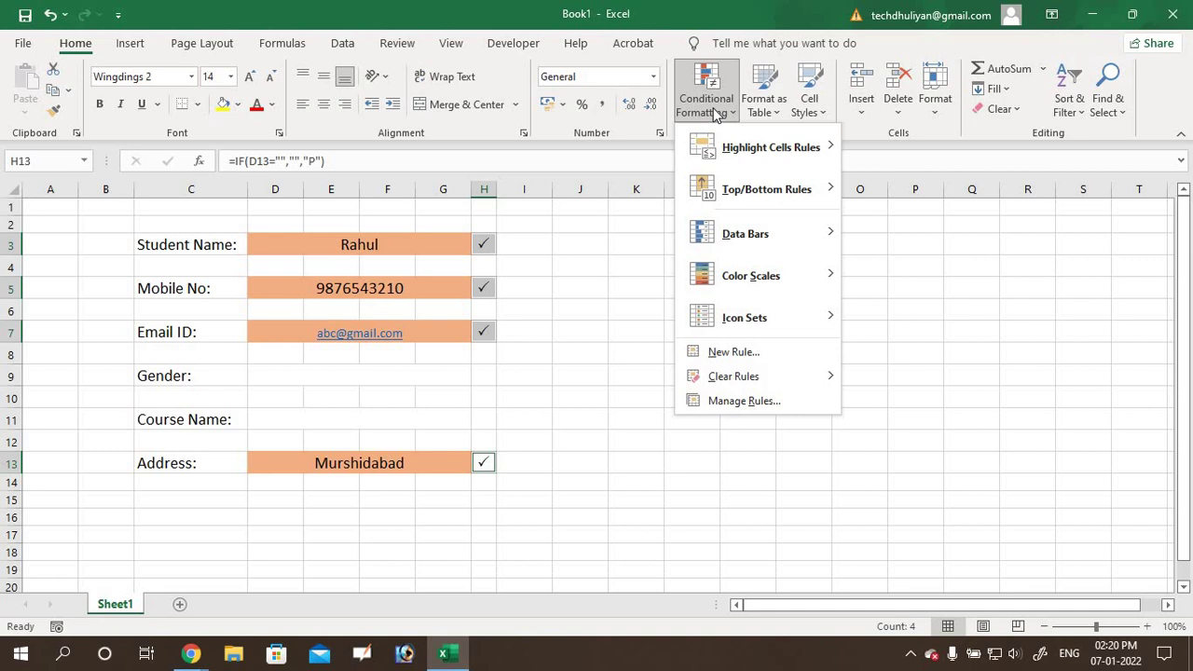
{"action": "mouse_move", "coordinate": [770, 147]}
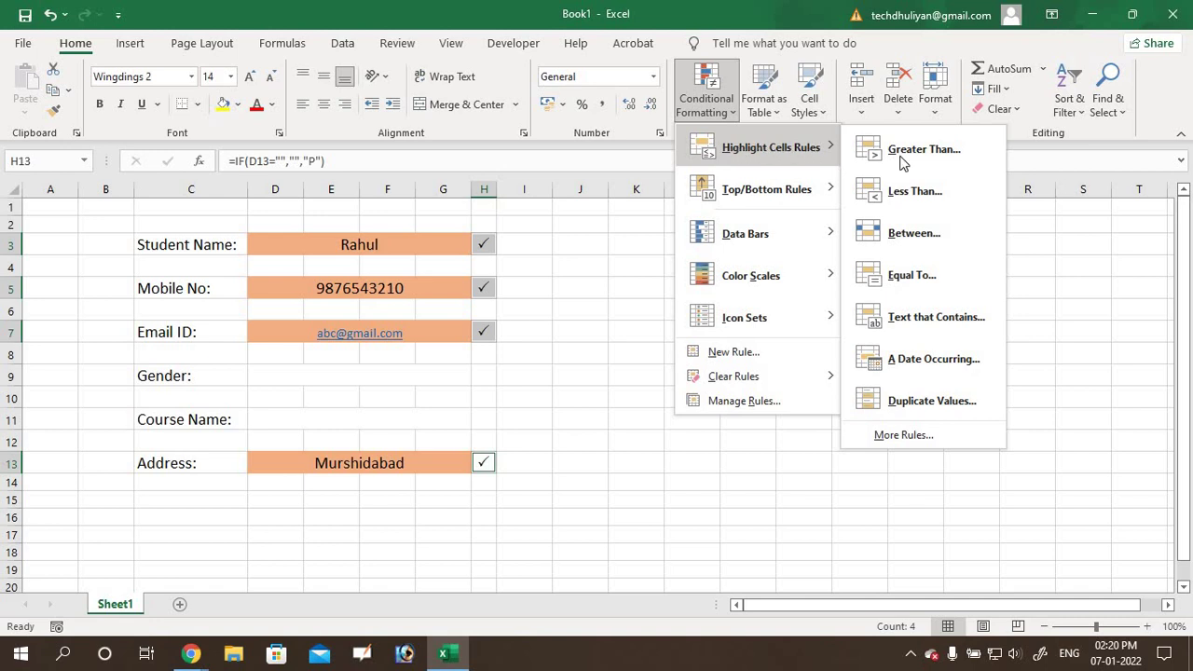
{"action": "left_click", "coordinate": [915, 445]}
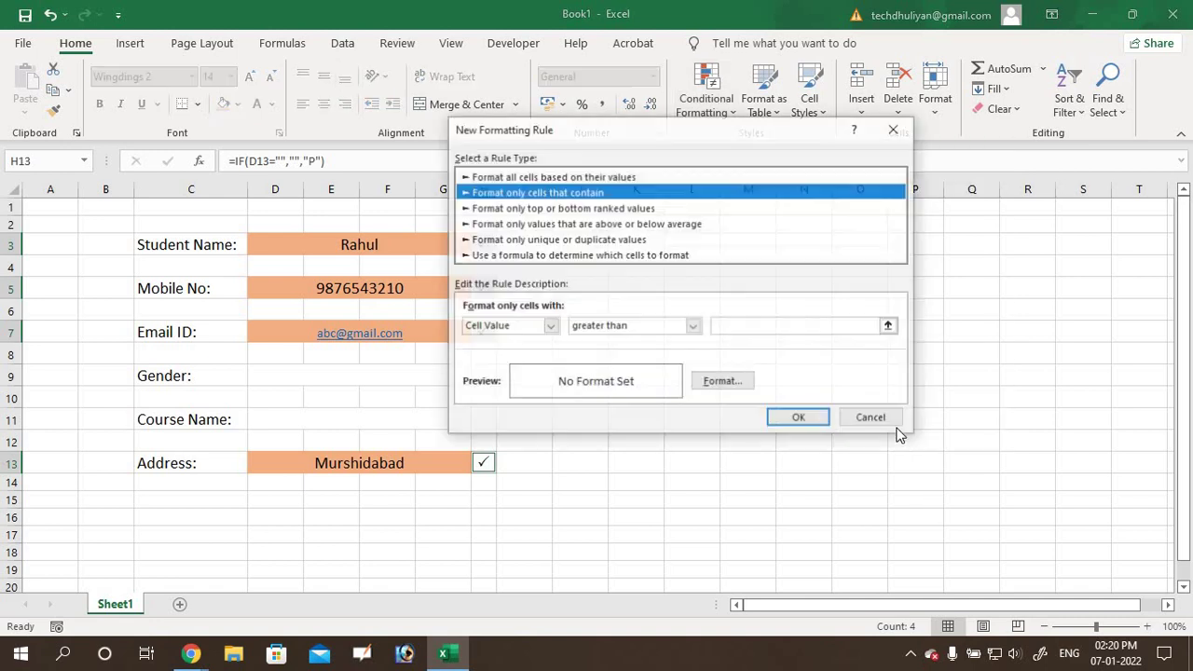
{"action": "left_click_drag", "start_coordinate": [721, 136], "coordinate": [848, 127]}
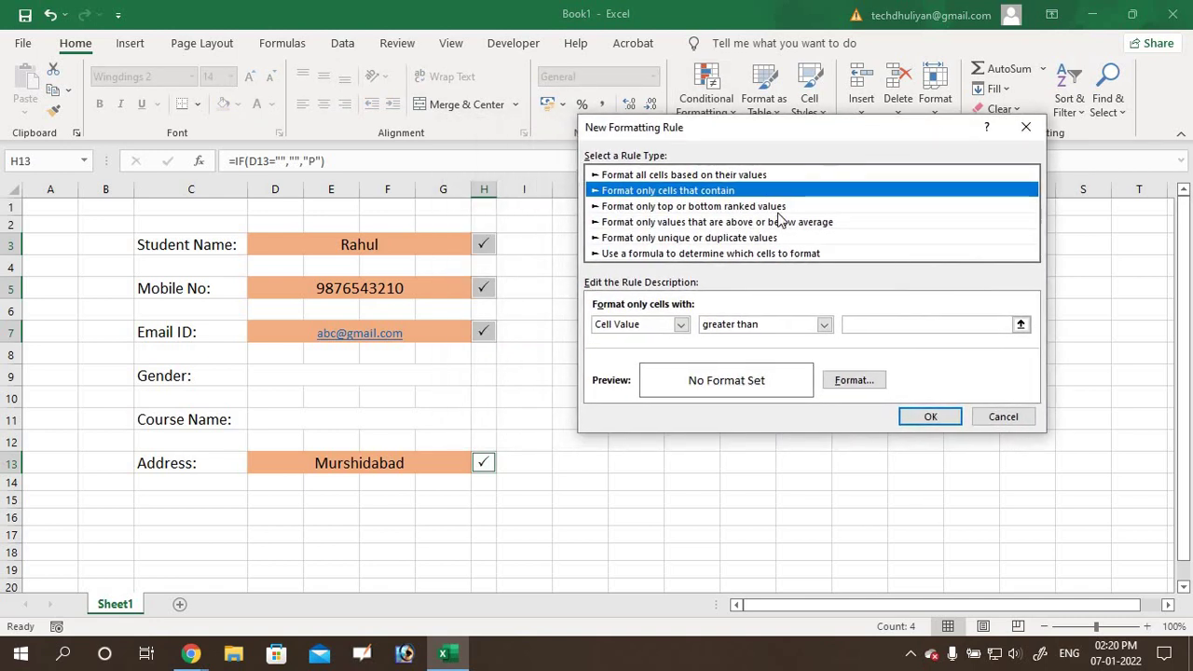
{"action": "left_click", "coordinate": [681, 325]}
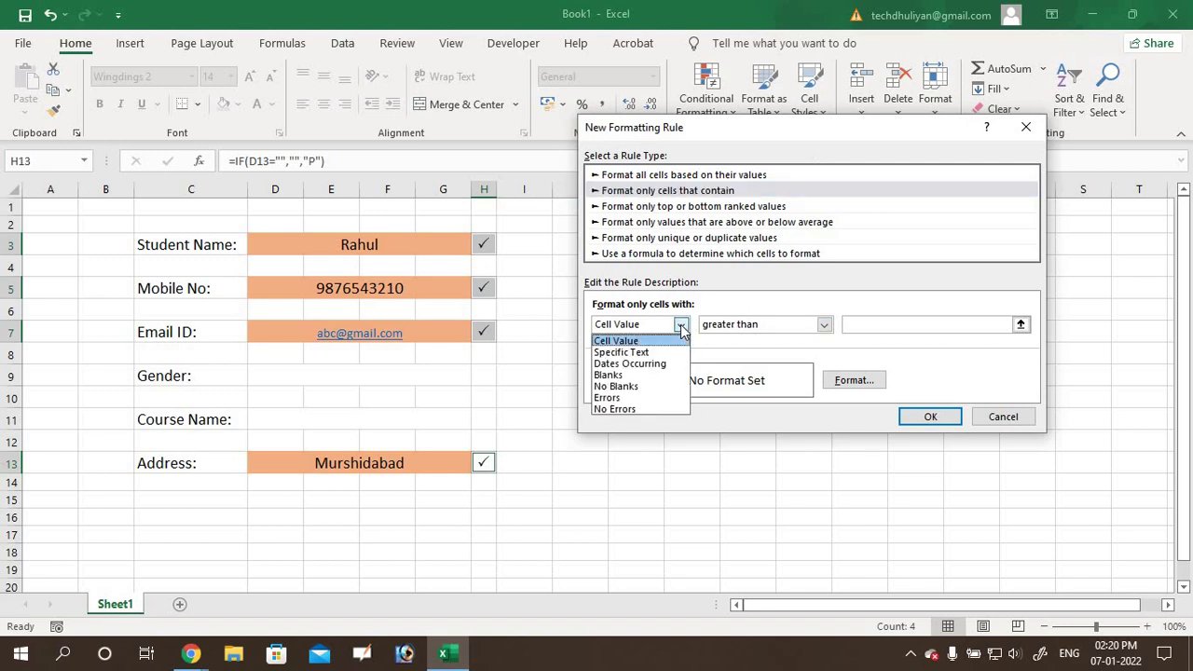
{"action": "left_click", "coordinate": [622, 387]}
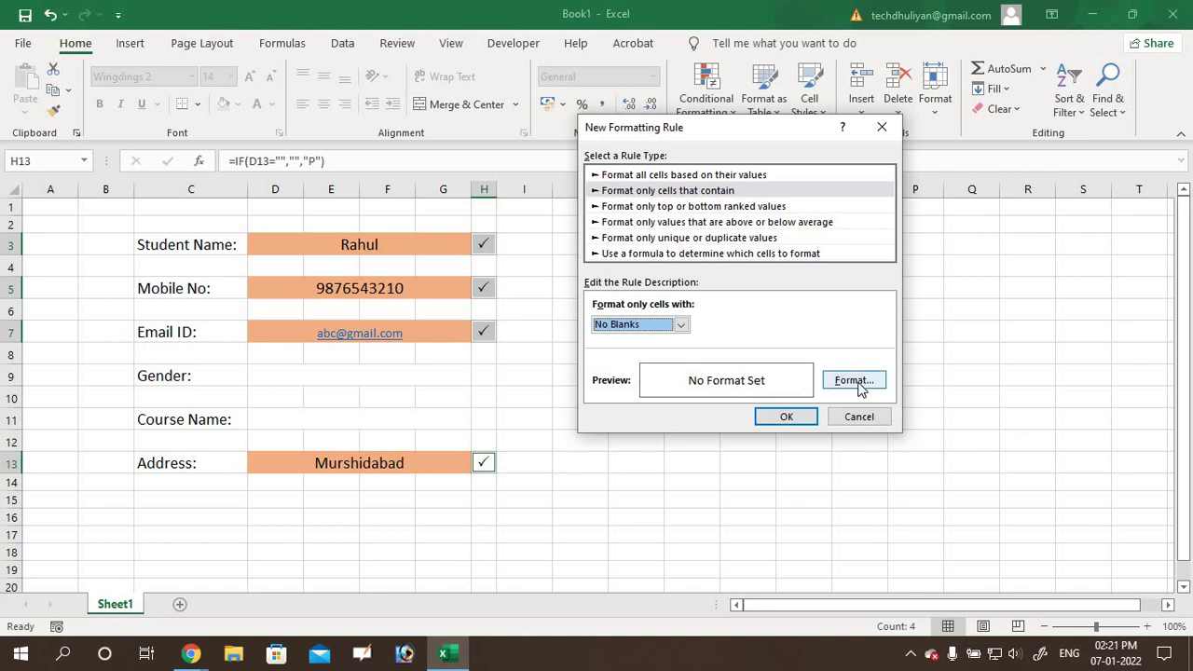
Step: Give the No Blanks rule a green fill and bold font
{"action": "left_click", "coordinate": [855, 382]}
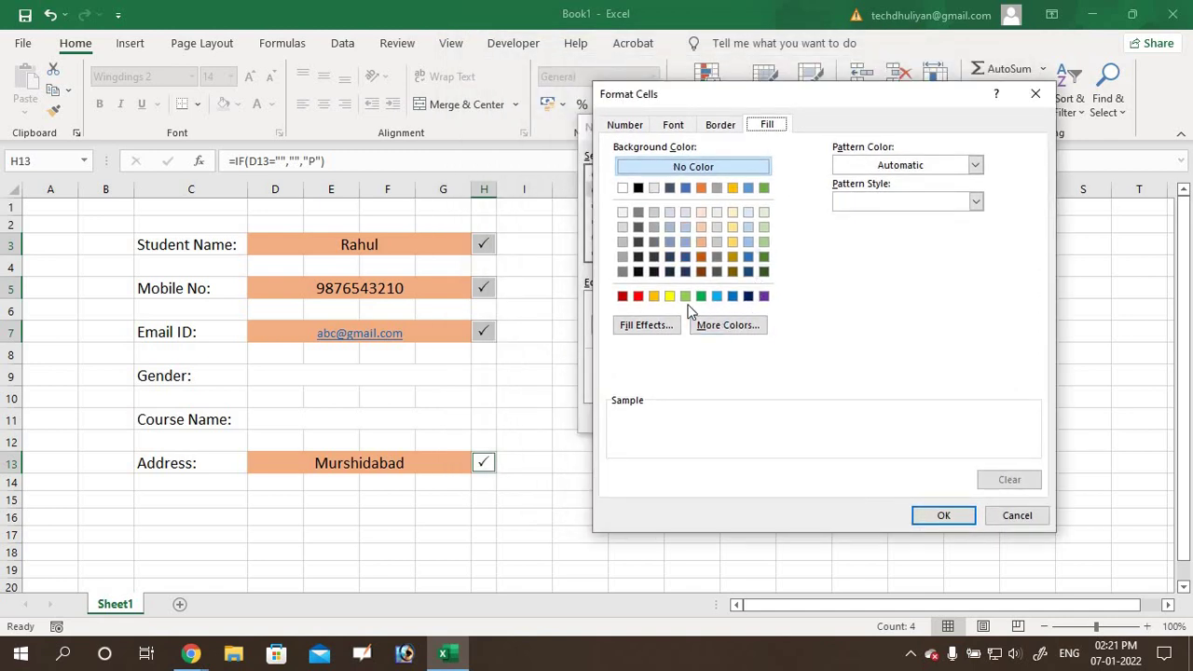
{"action": "left_click", "coordinate": [638, 295]}
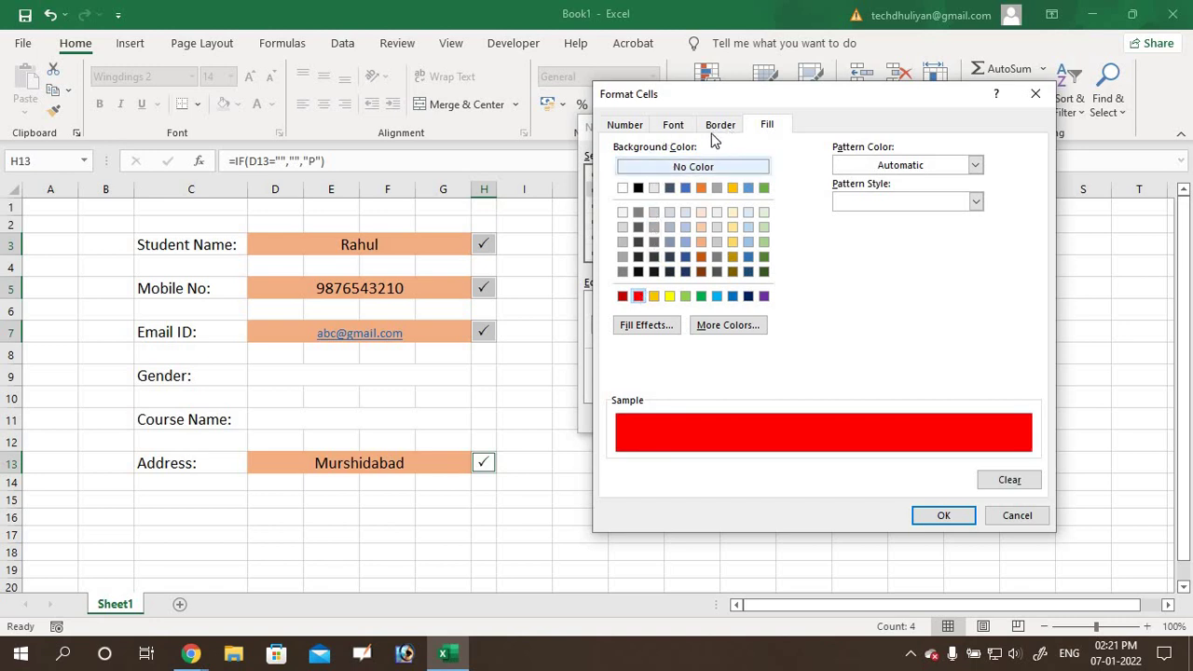
{"action": "left_click", "coordinate": [701, 296]}
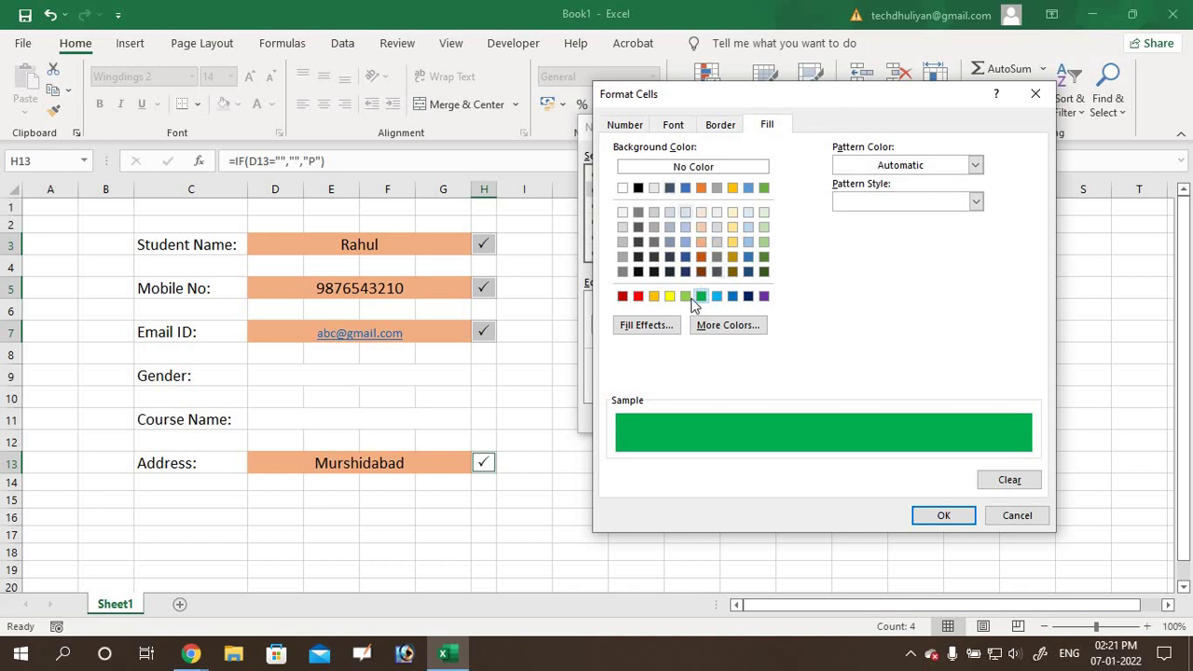
{"action": "left_click", "coordinate": [673, 124]}
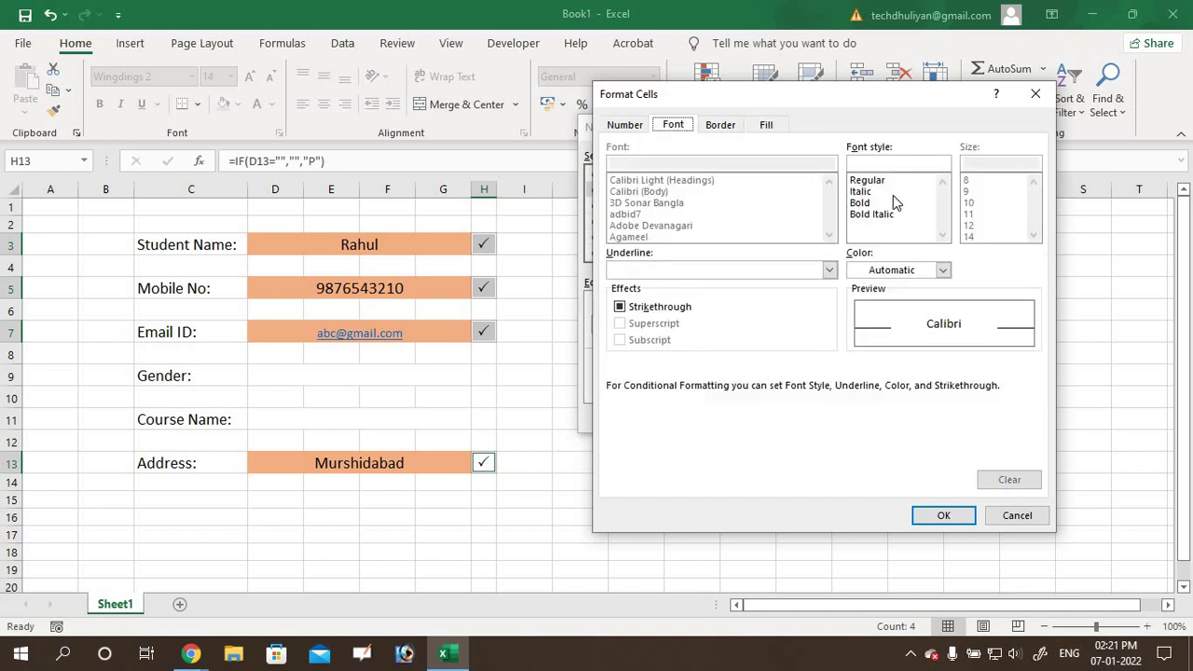
{"action": "left_click", "coordinate": [859, 203]}
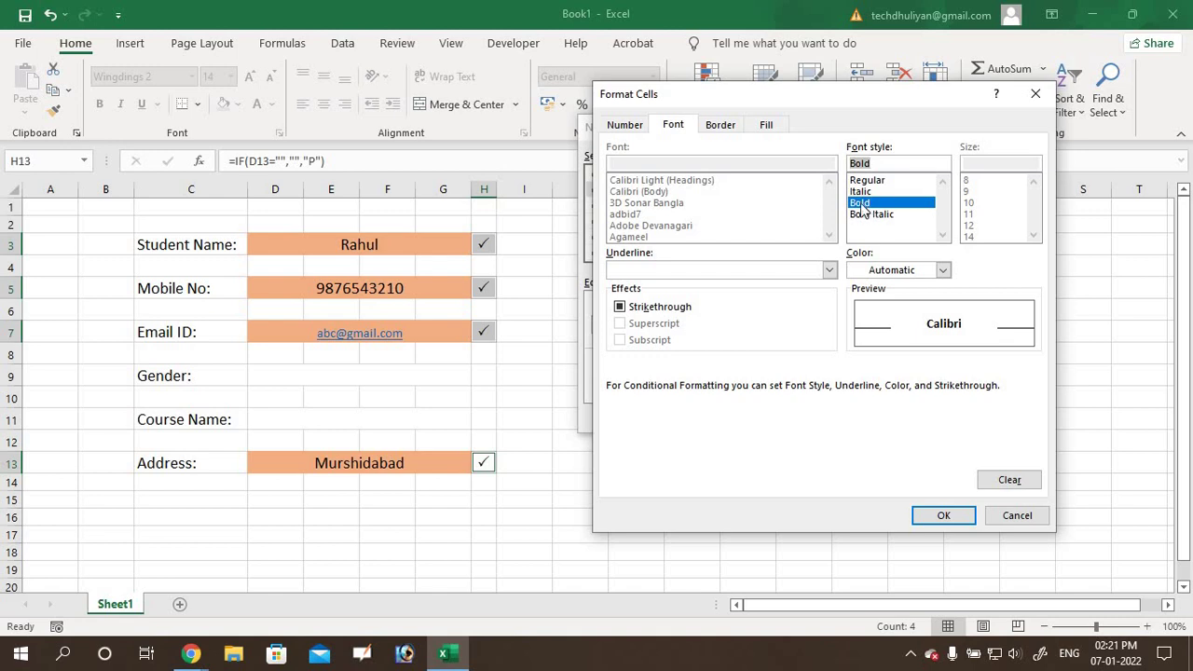
{"action": "left_click", "coordinate": [769, 128]}
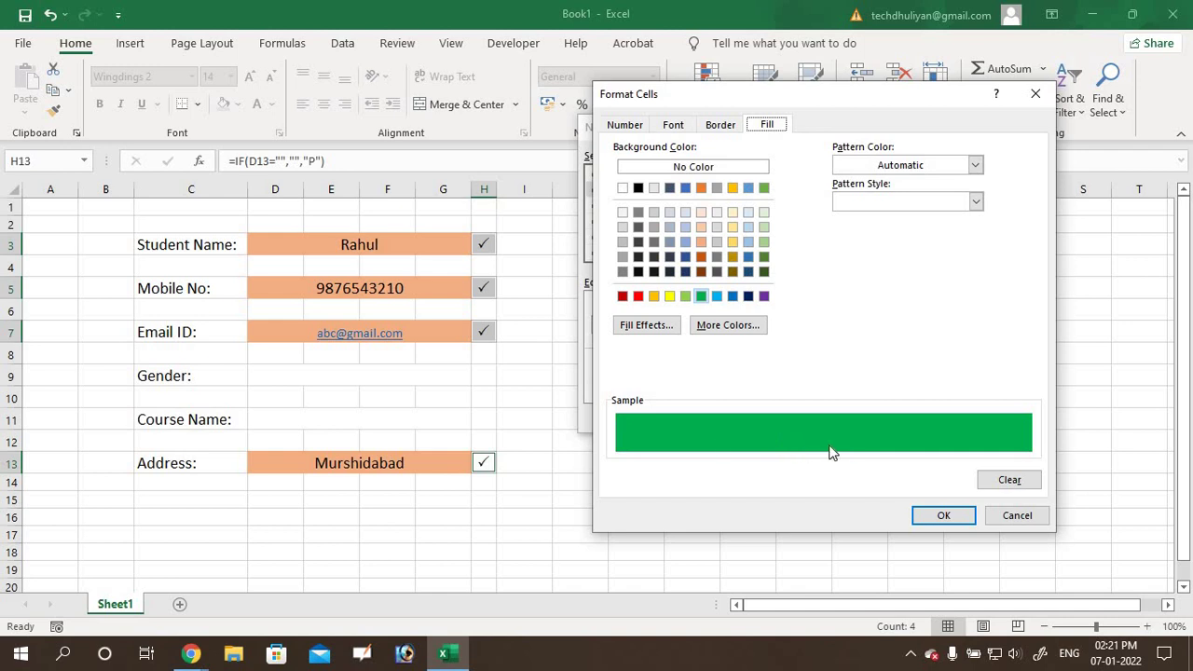
{"action": "left_click", "coordinate": [943, 515]}
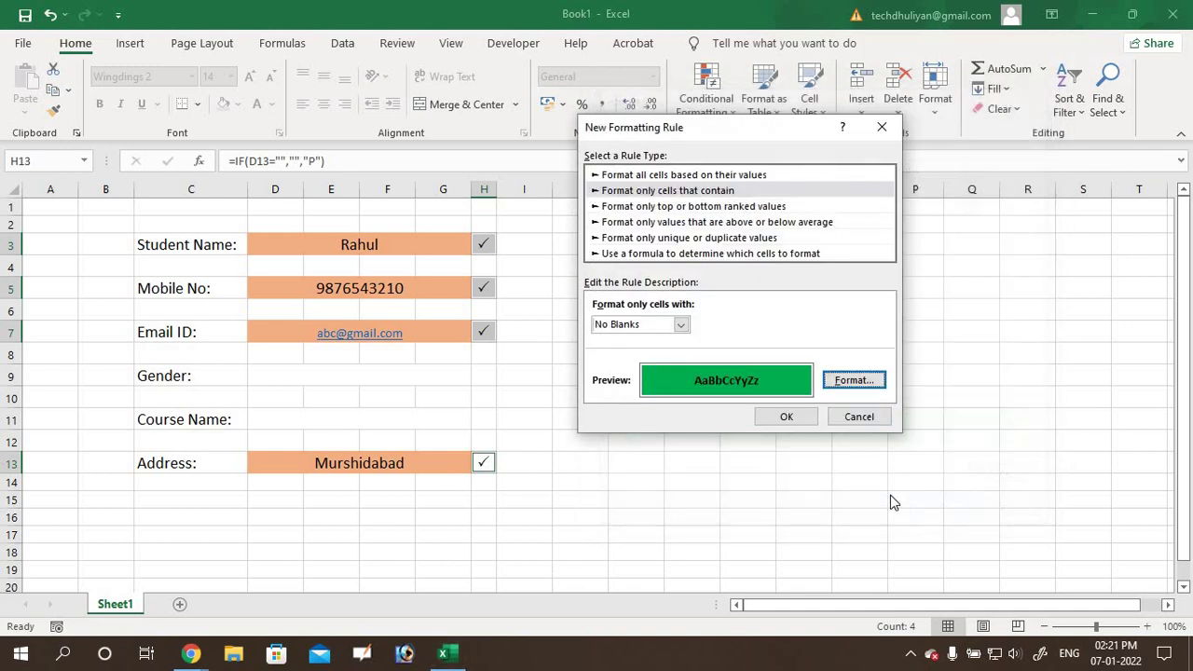
Step: Set the rule's tick font colour to white and apply the rule
{"action": "left_click", "coordinate": [853, 381]}
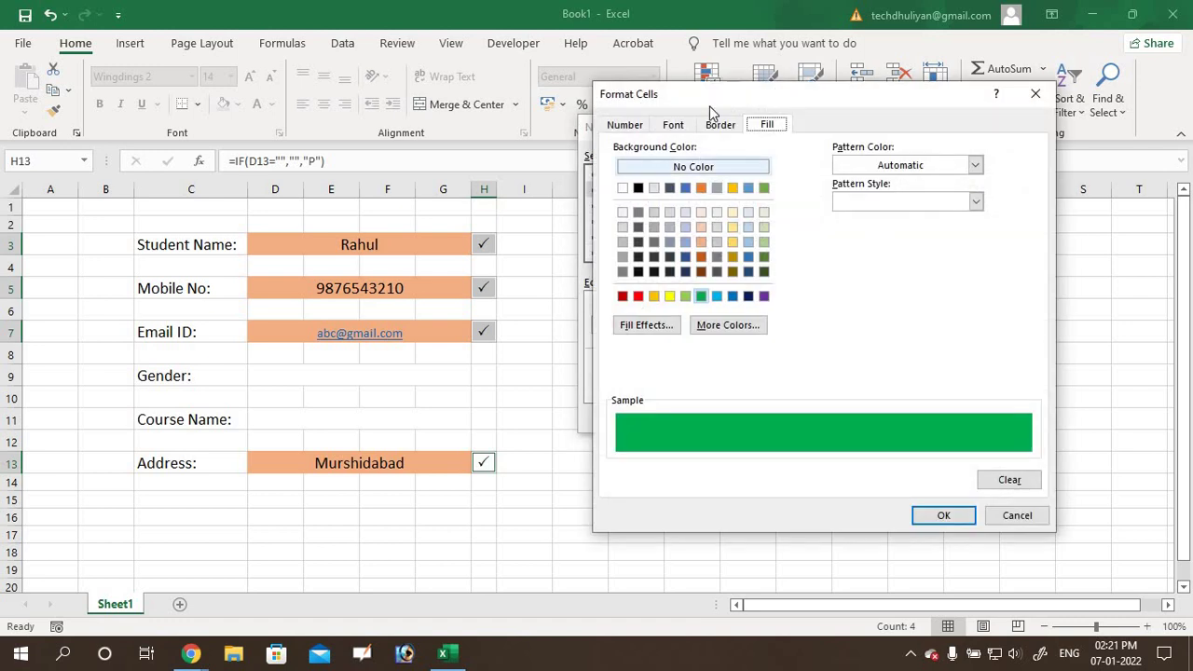
{"action": "left_click", "coordinate": [682, 129]}
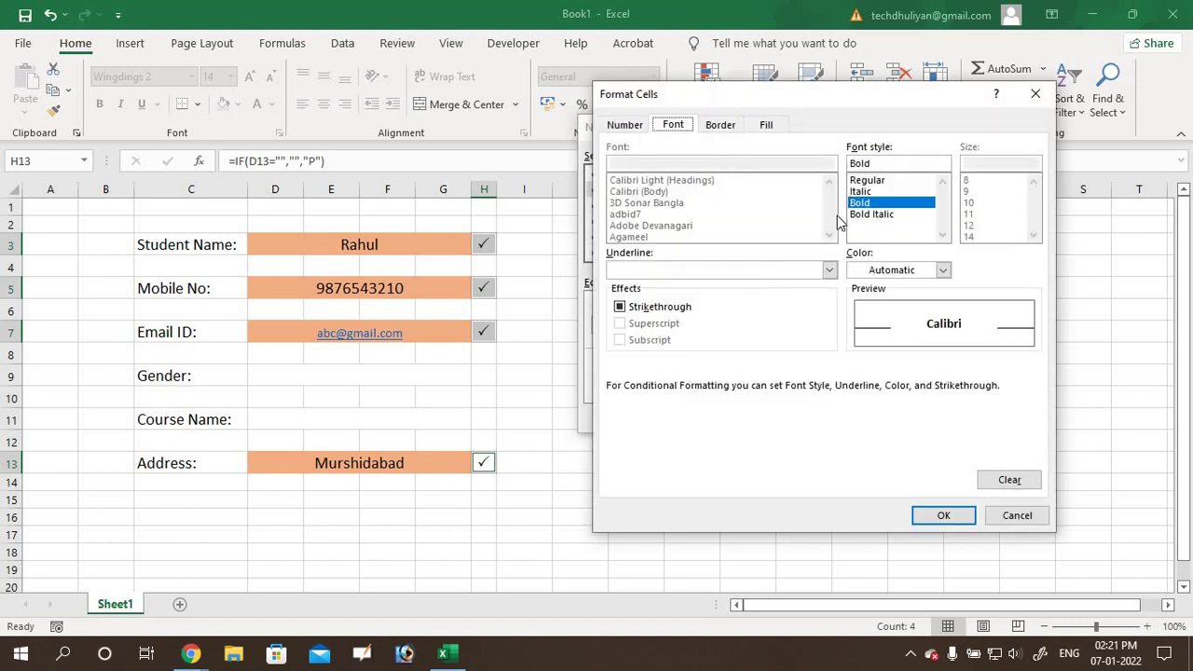
{"action": "left_click", "coordinate": [943, 269]}
{"action": "left_click", "coordinate": [856, 340]}
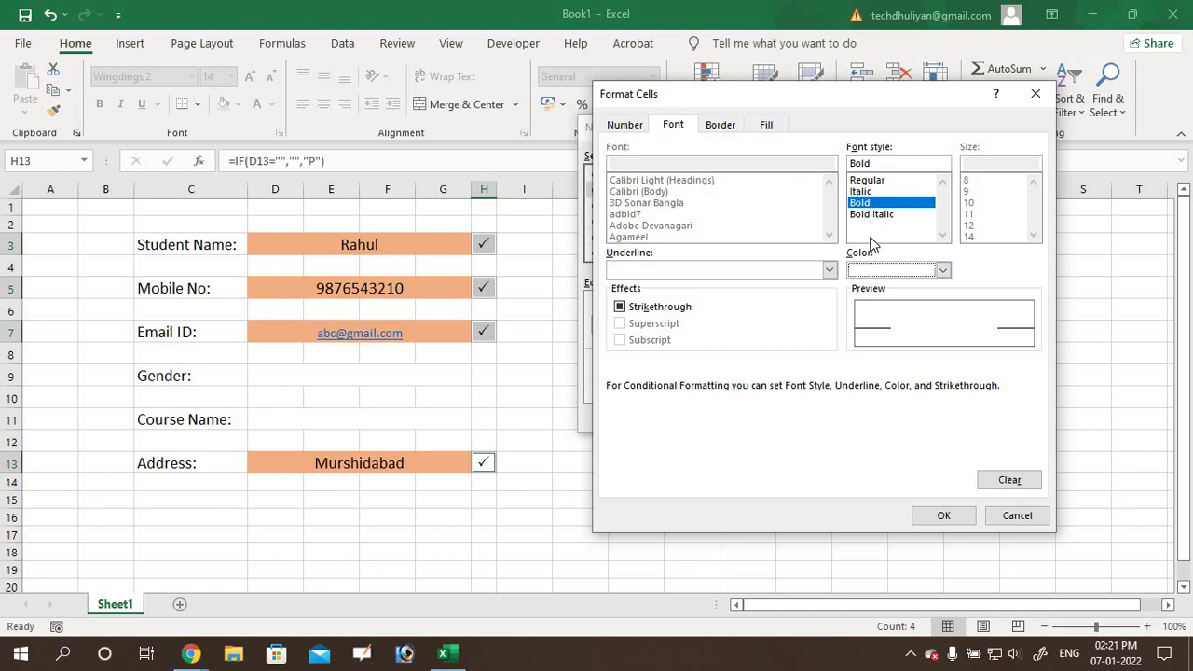
{"action": "left_click", "coordinate": [772, 127]}
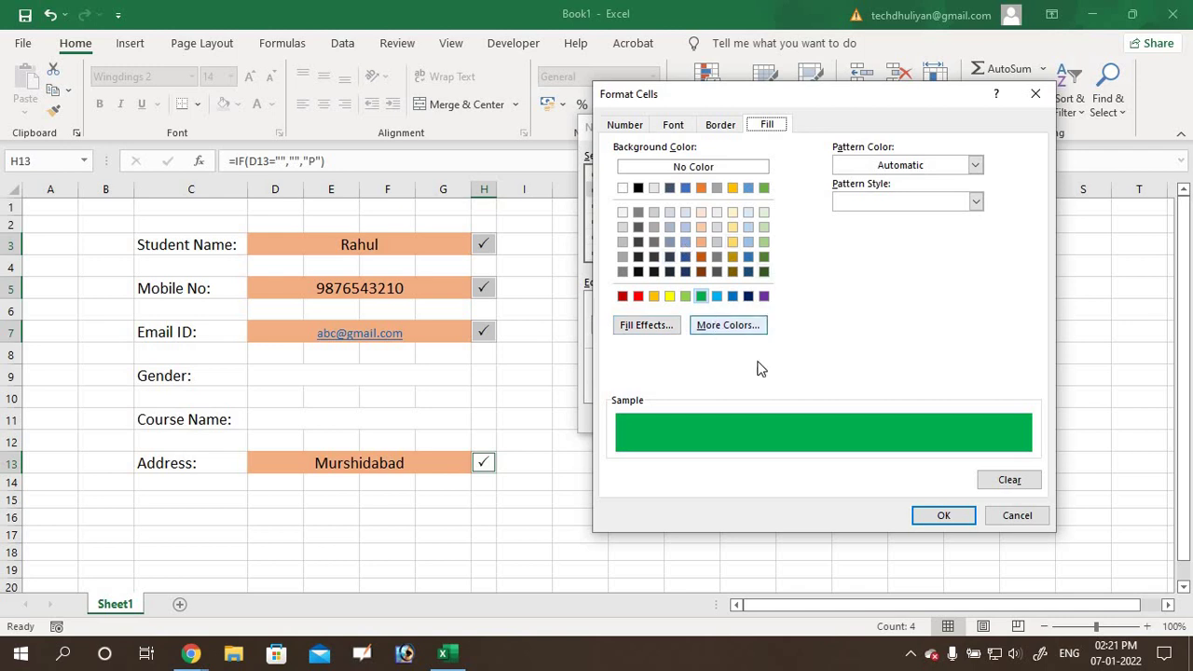
{"action": "left_click", "coordinate": [939, 519]}
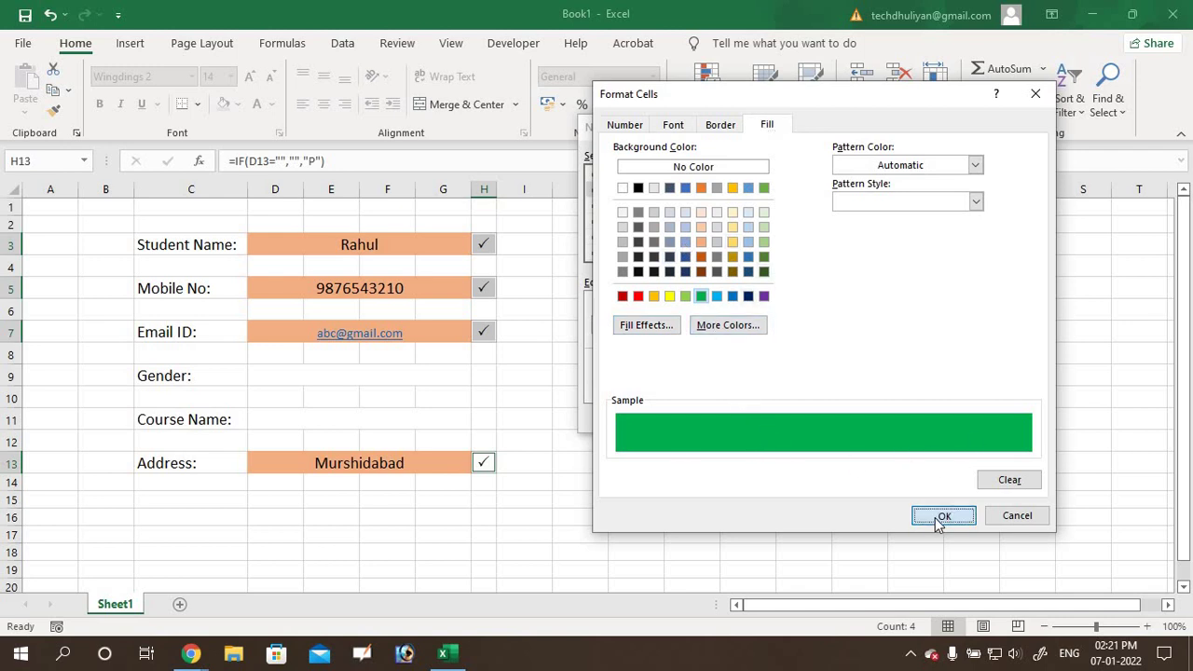
{"action": "left_click", "coordinate": [786, 417]}
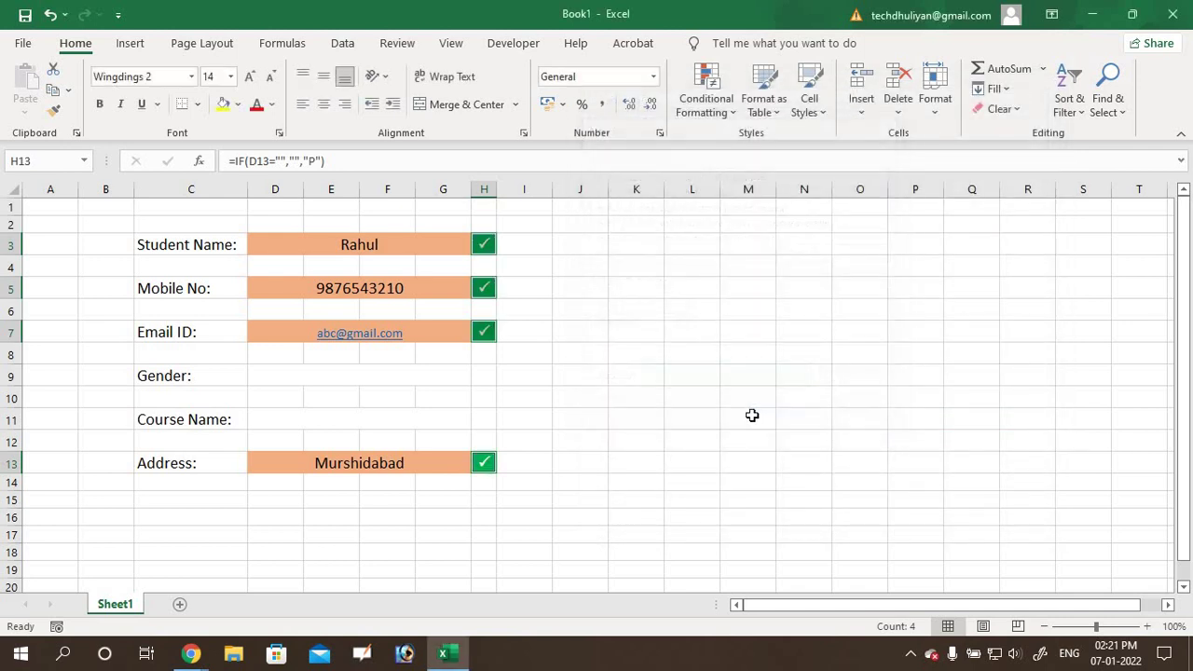
Step: Clear all the entries in the form's input boxes
{"action": "left_click", "coordinate": [660, 402]}
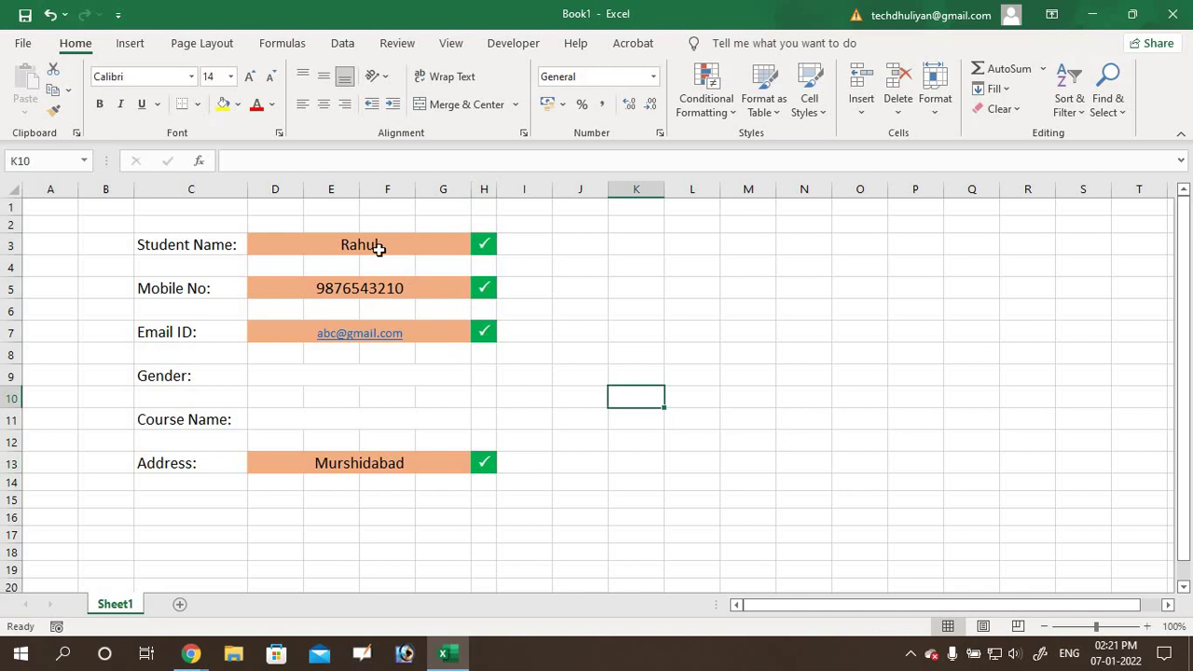
{"action": "left_click_drag", "start_coordinate": [380, 244], "coordinate": [353, 476]}
{"action": "key", "text": "Delete"}
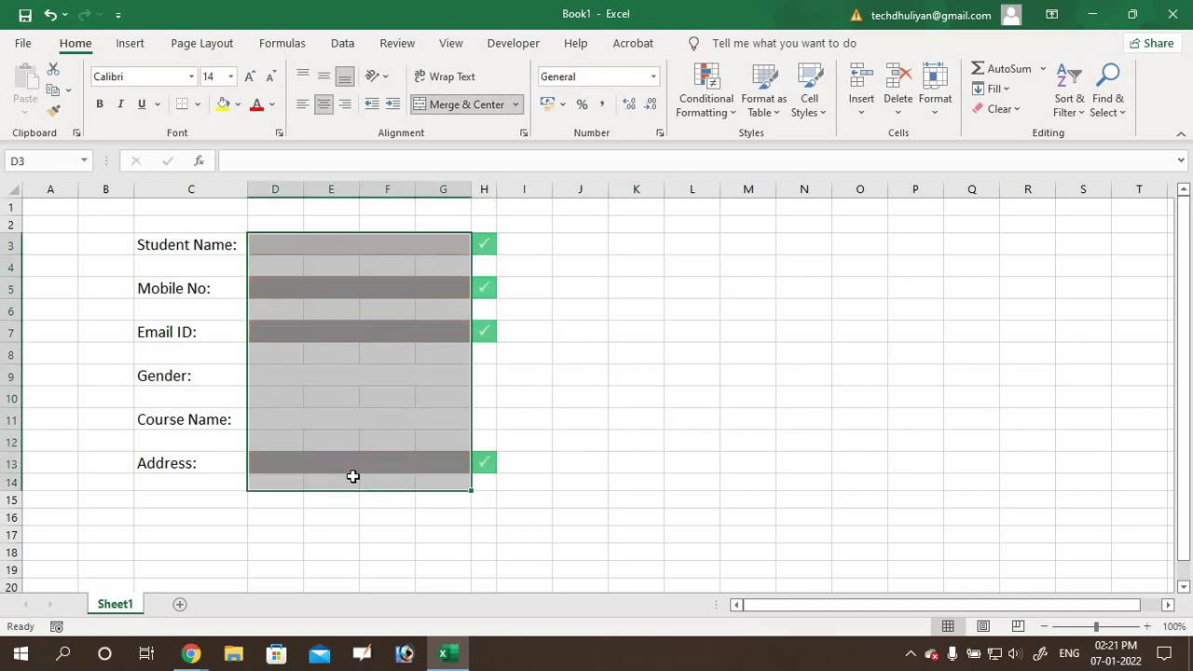
{"action": "left_click", "coordinate": [347, 435]}
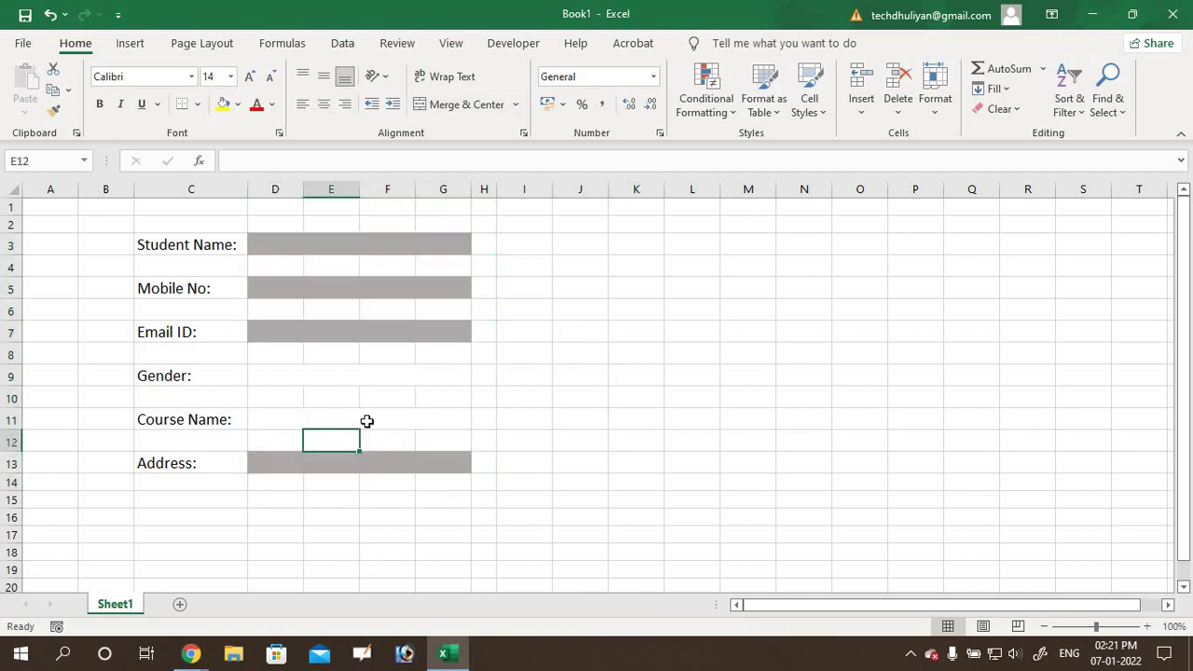
Step: Enter the new student's full name and mobile number
{"action": "left_click", "coordinate": [317, 248]}
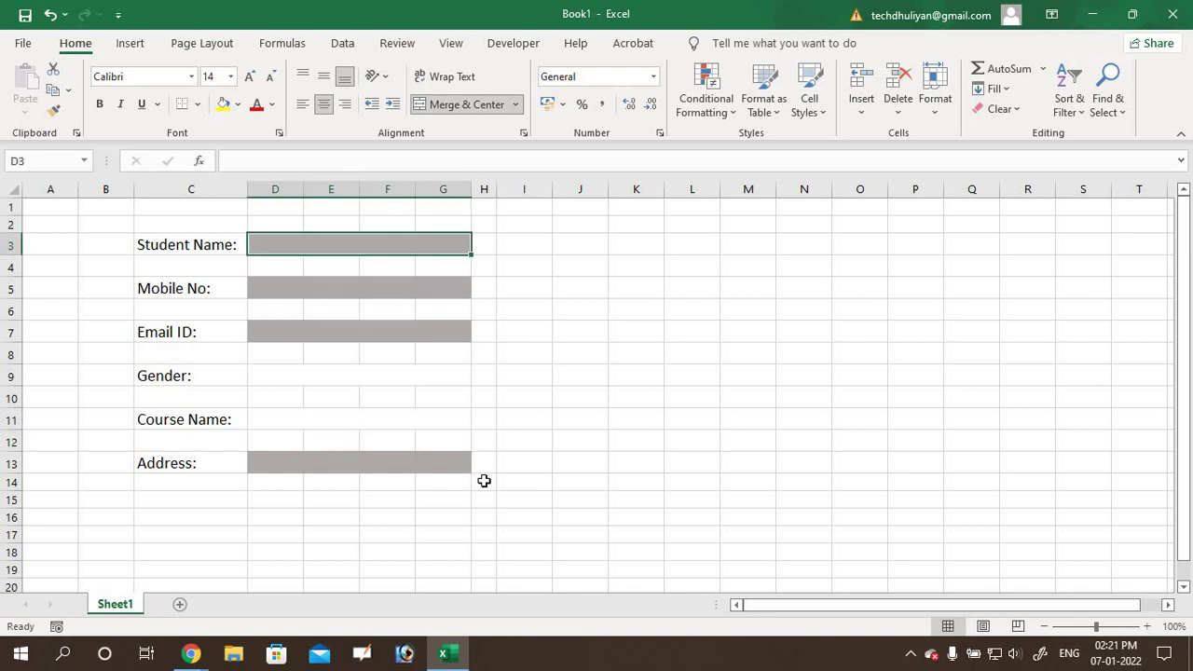
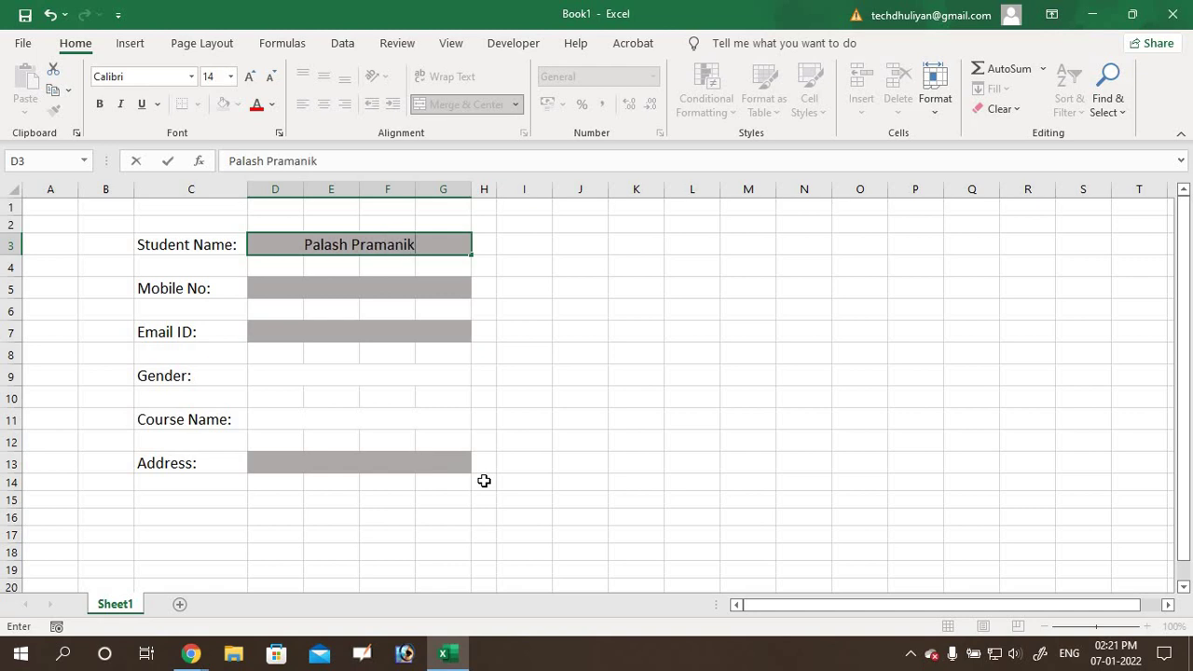
{"action": "key", "text": "Return"}
{"action": "key", "text": "Return"}
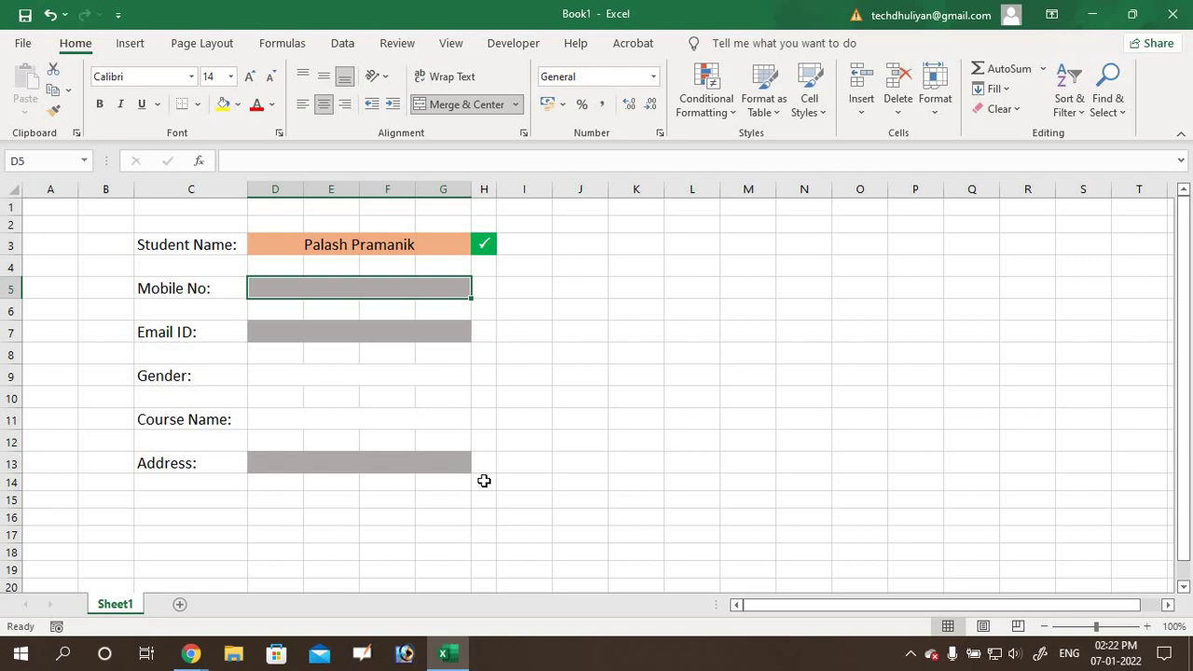
{"action": "type", "text": "75"}
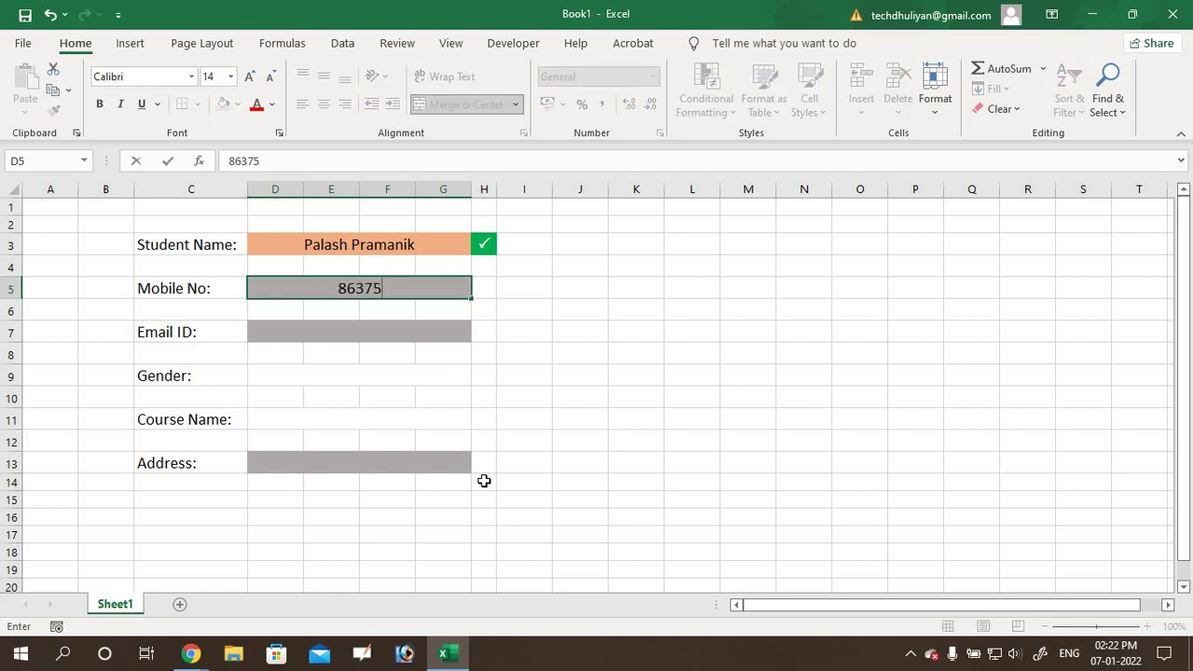
{"action": "type", "text": "16435"}
{"action": "key", "text": "Return"}
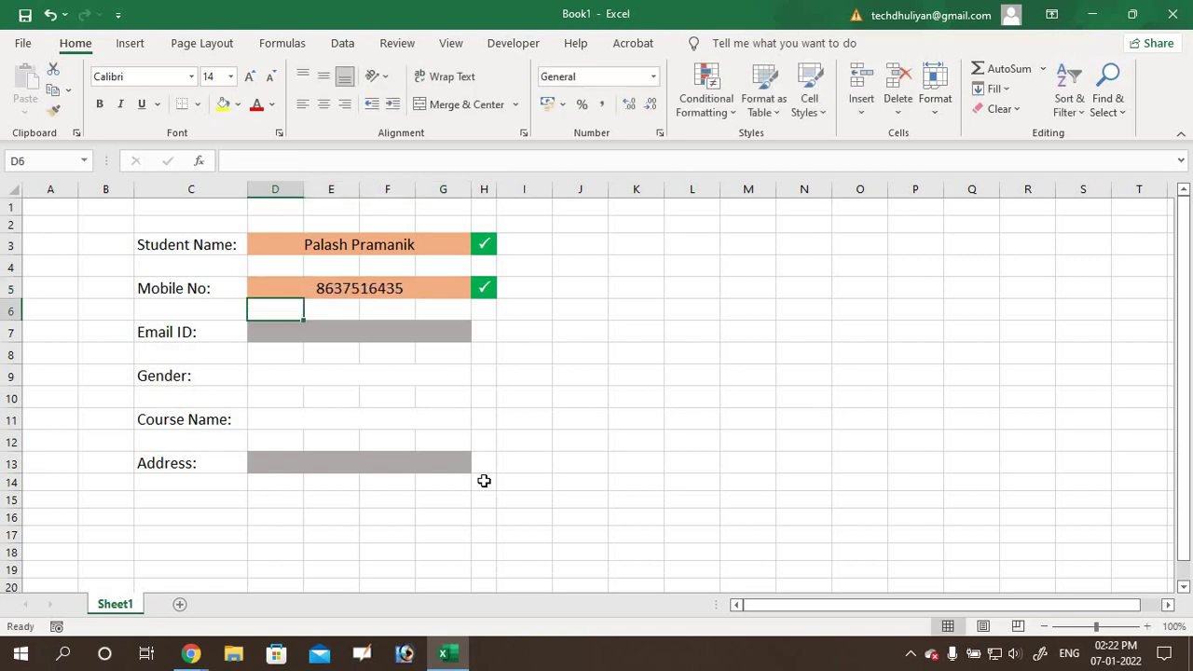
Step: Enter the new student's e-mail address and postal address
{"action": "key", "text": "Down"}
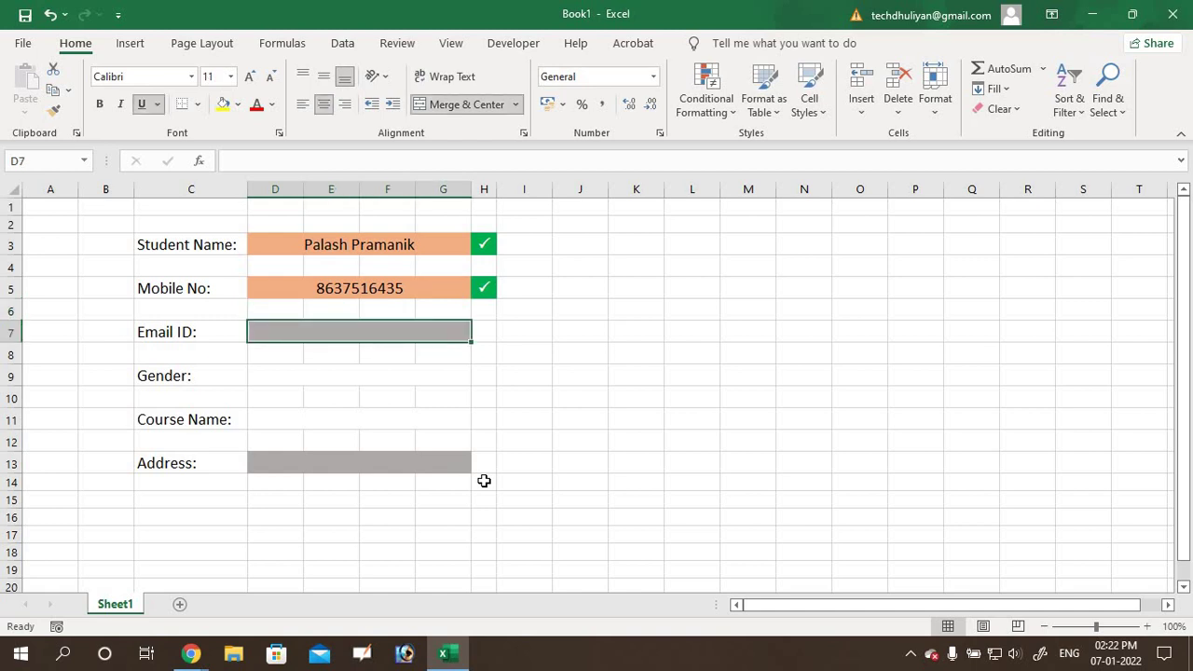
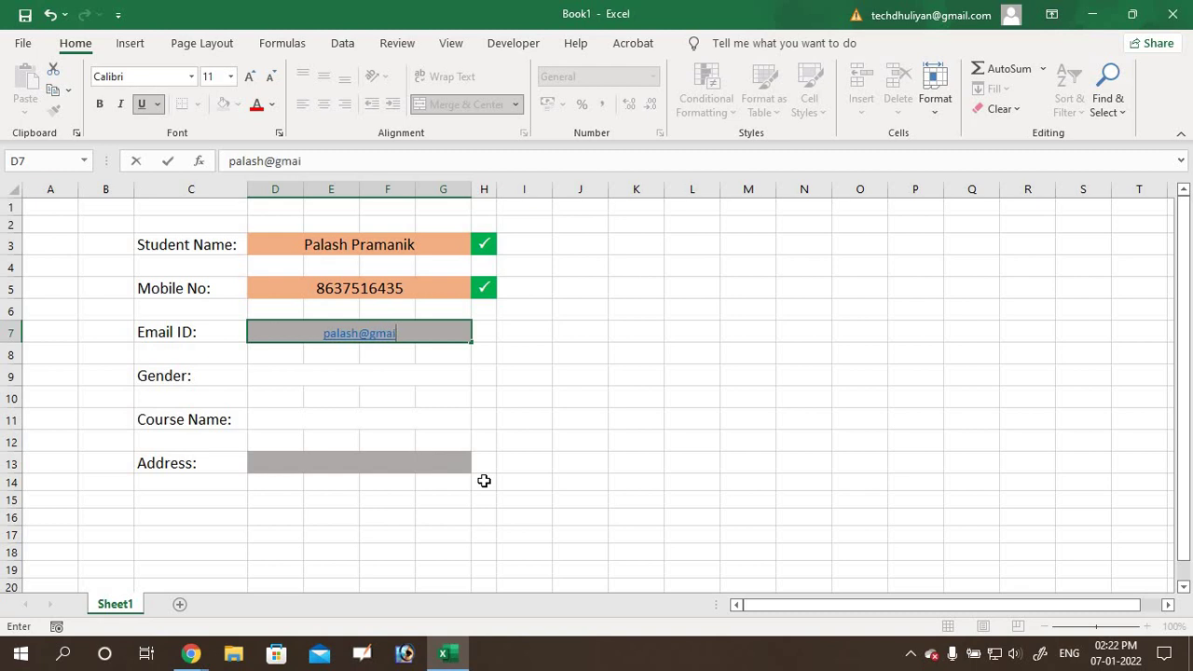
{"action": "key", "text": "Down"}
{"action": "key", "text": "Down"}
{"action": "key", "text": "Down"}
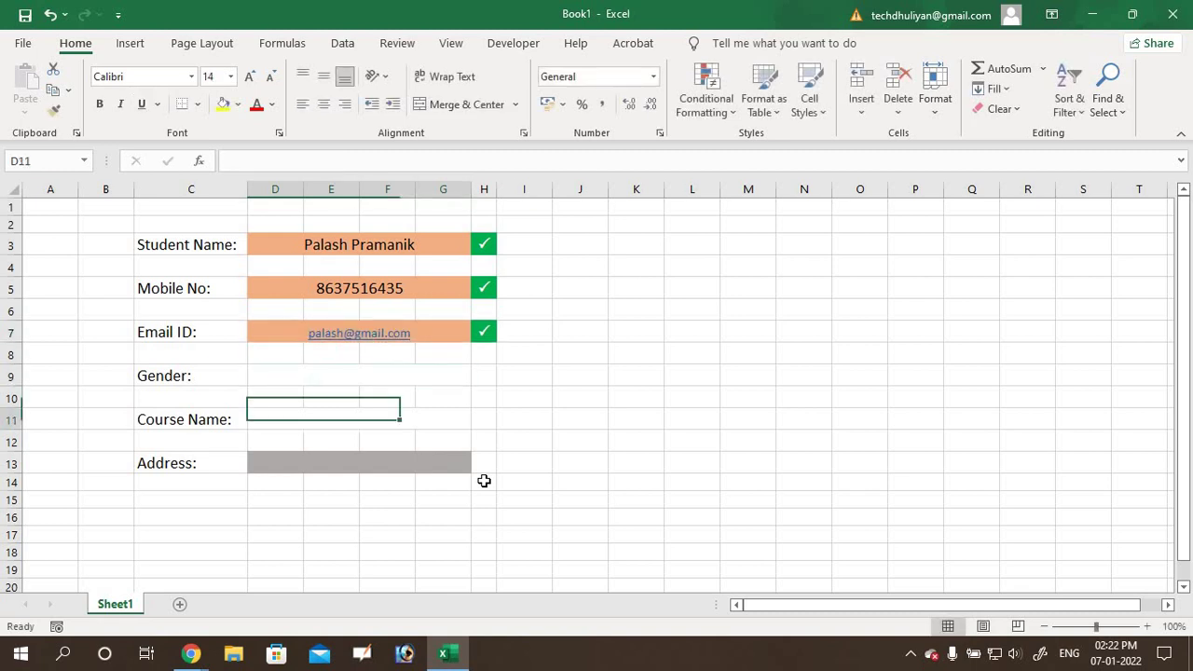
{"action": "key", "text": "Down"}
{"action": "key", "text": "Down"}
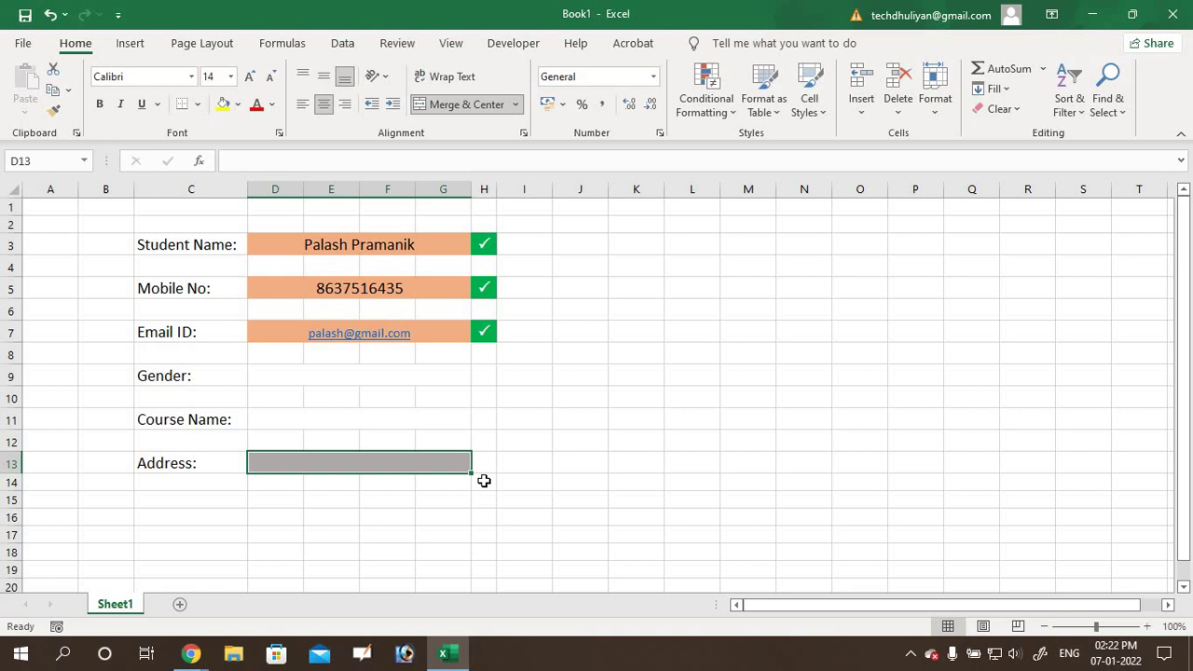
{"action": "type", "text": "Farakka"}
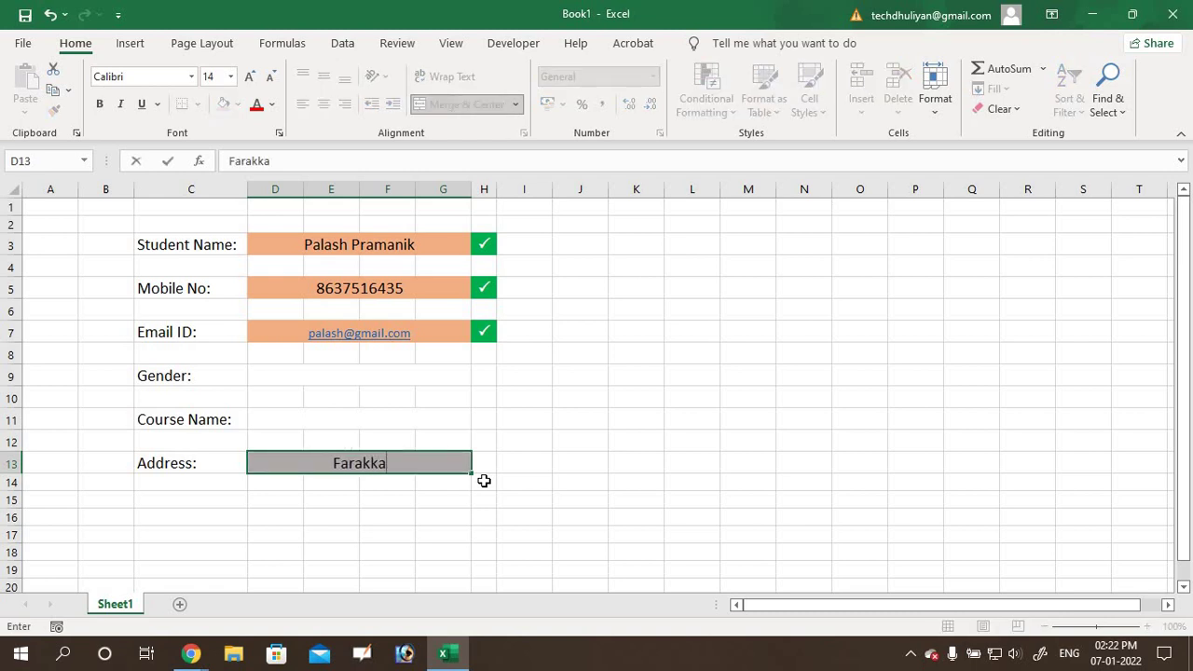
{"action": "type", "text": ", Murshid"}
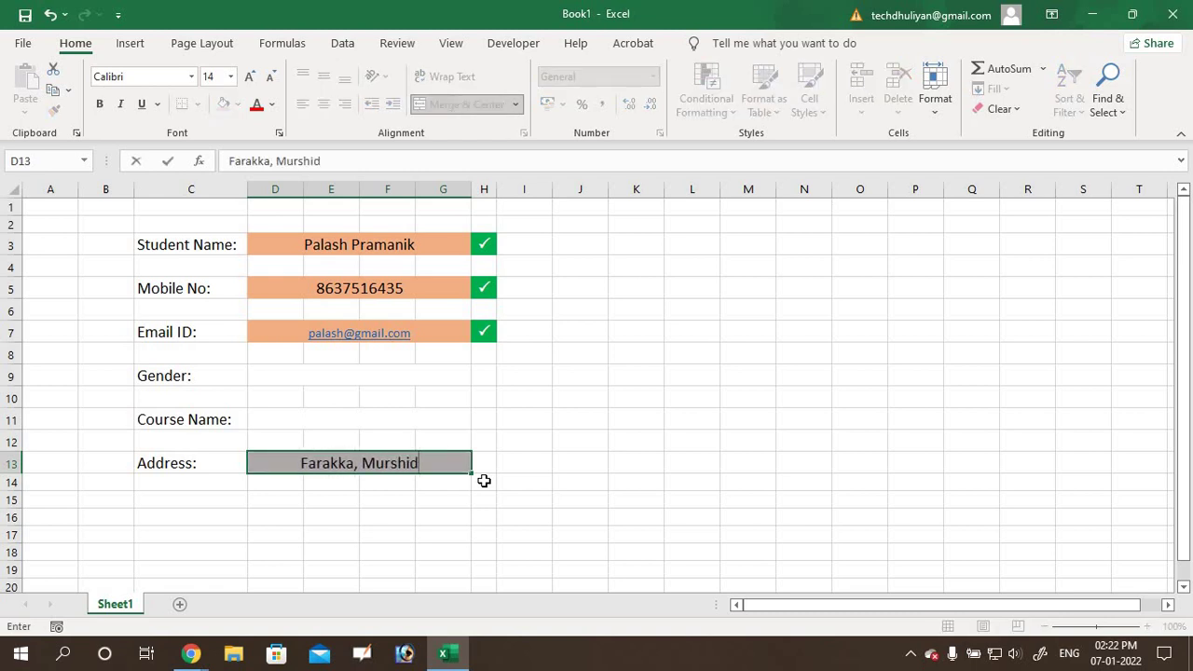
{"action": "type", "text": "abad"}
{"action": "key", "text": "Return"}
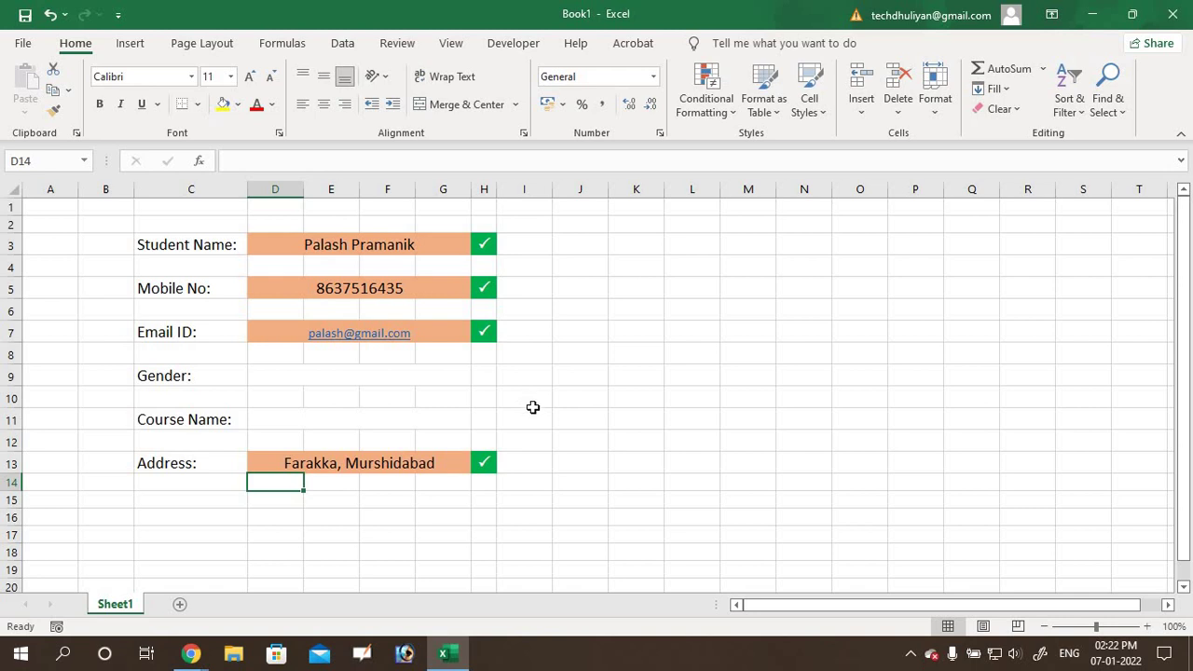
Step: Set D11's data validation to allow a List and place the cursor in the Source box
{"action": "left_click", "coordinate": [277, 417]}
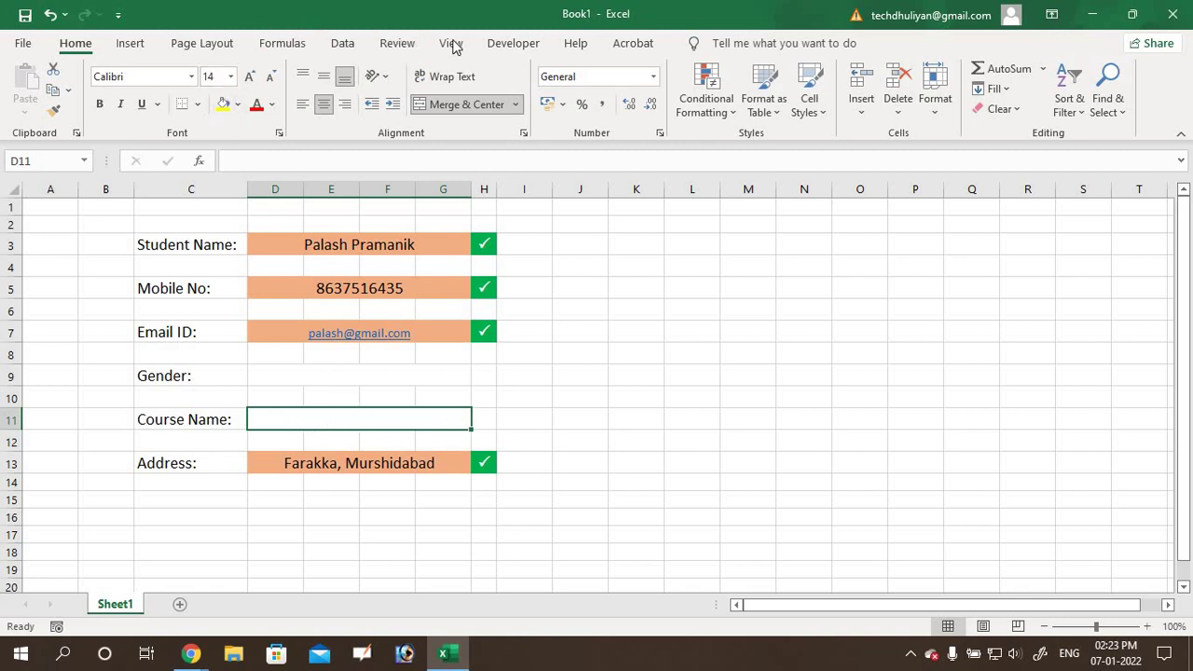
{"action": "left_click", "coordinate": [346, 49]}
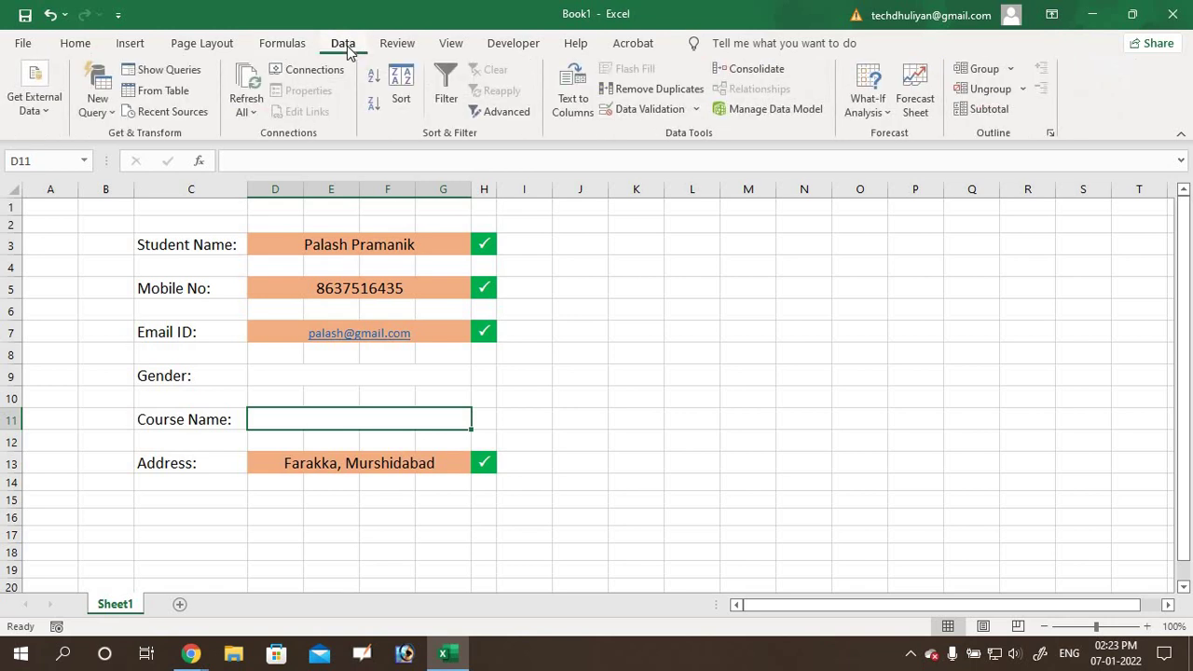
{"action": "left_click", "coordinate": [657, 117]}
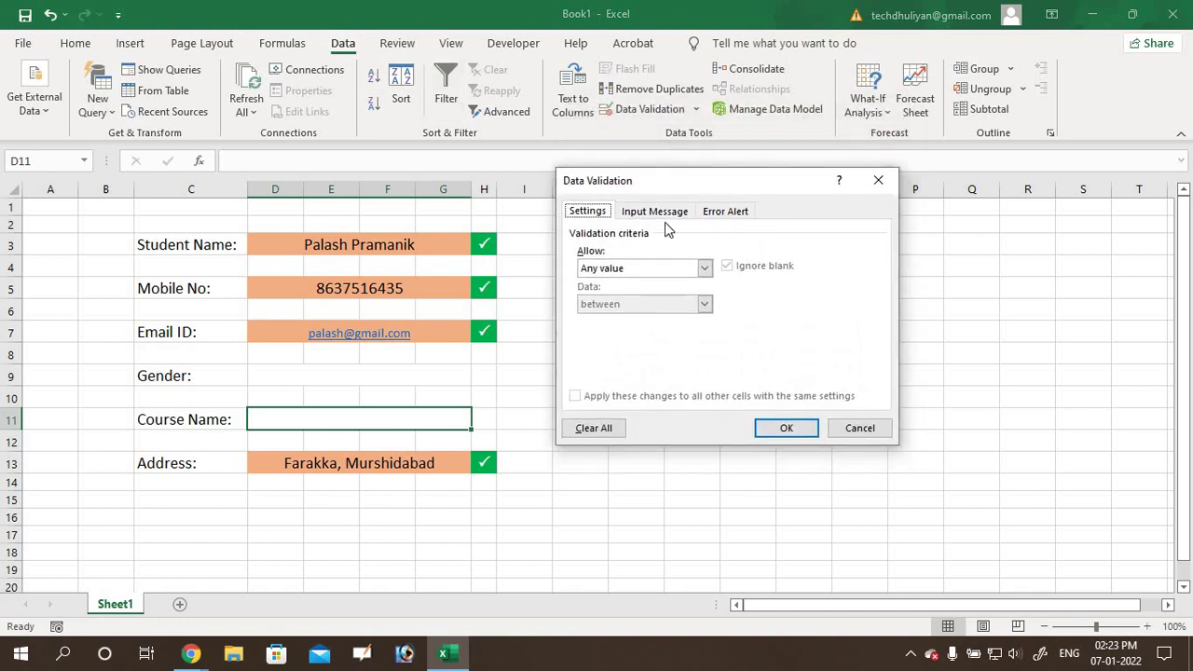
{"action": "left_click", "coordinate": [704, 267]}
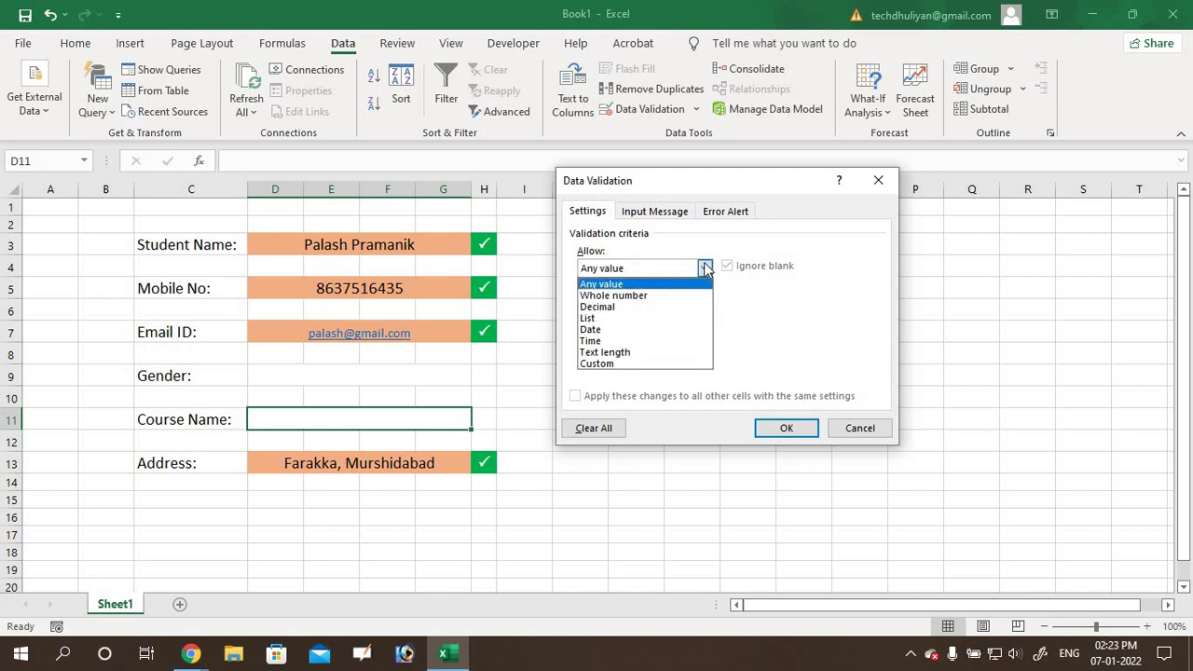
{"action": "left_click", "coordinate": [589, 320]}
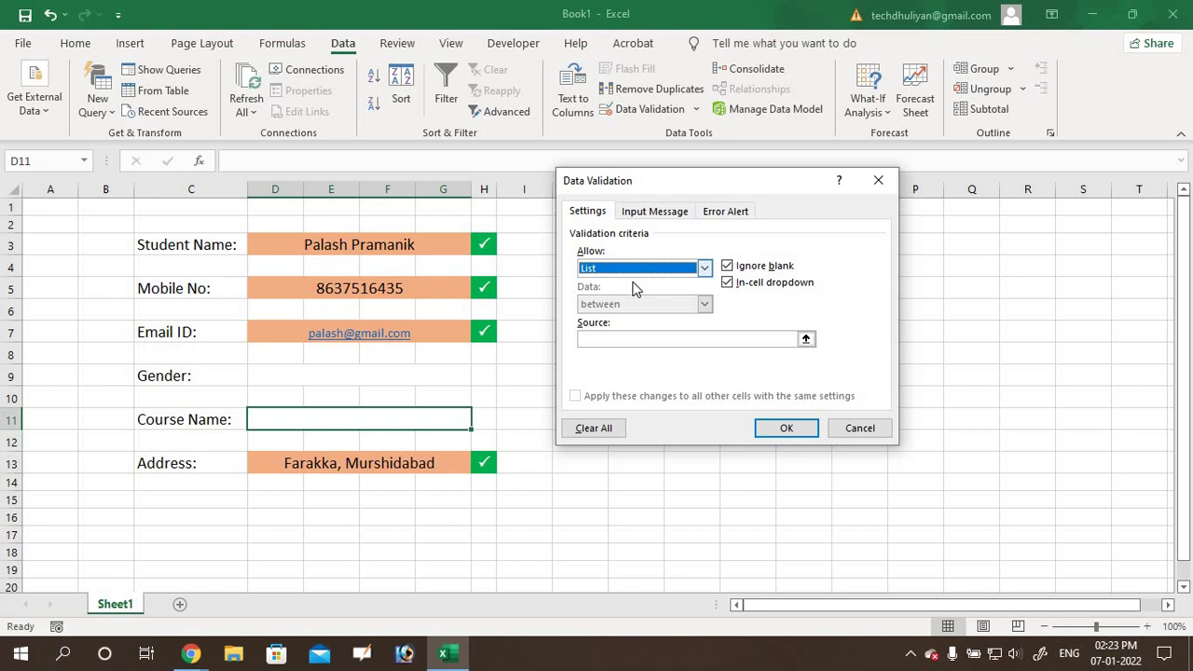
{"action": "left_click", "coordinate": [607, 340]}
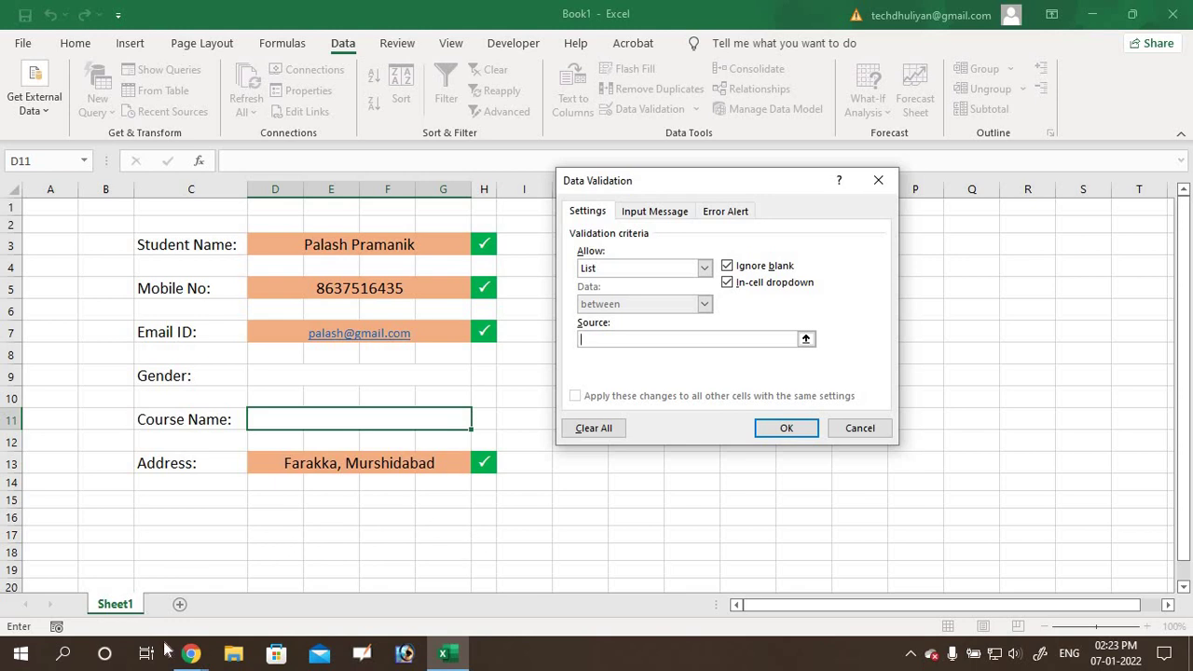
Step: Switch to the Google Meet window in Chrome and respond to the request to join the call
{"action": "left_click", "coordinate": [190, 654]}
{"action": "left_click", "coordinate": [107, 548]}
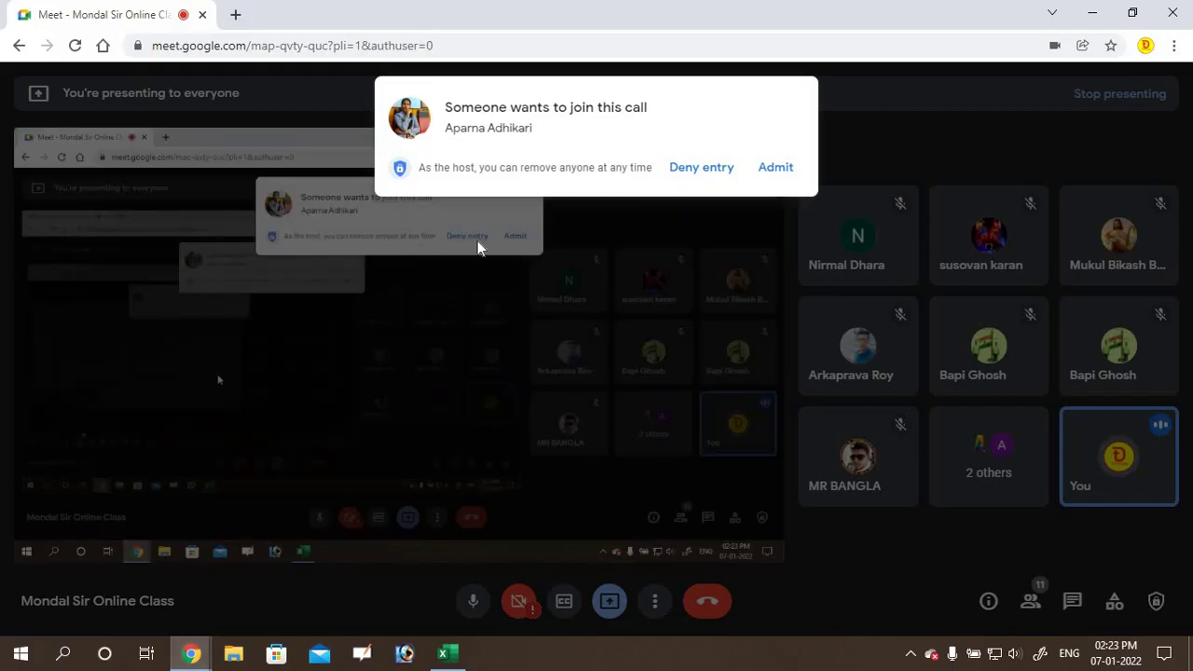
{"action": "left_click", "coordinate": [775, 168]}
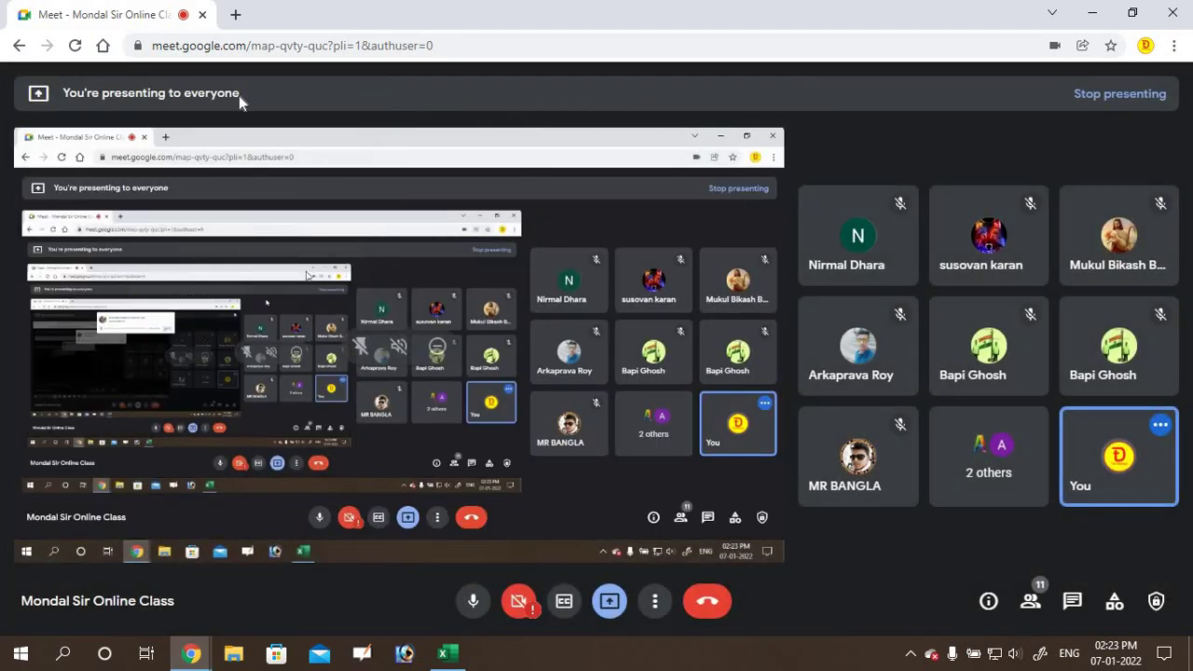
Step: Enter the source list Select Course, PGDCA, ADCA, ADFA, DCA, DFA, DTP and confirm the validation
{"action": "left_click", "coordinate": [446, 654]}
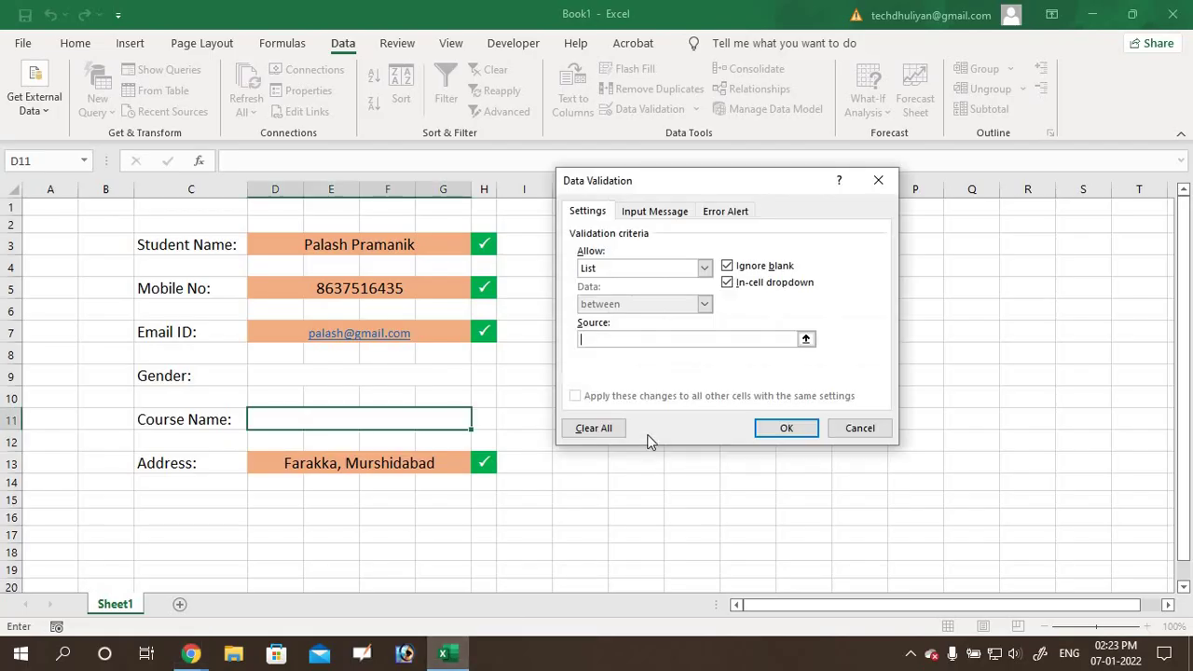
{"action": "left_click_drag", "start_coordinate": [637, 189], "coordinate": [629, 177]}
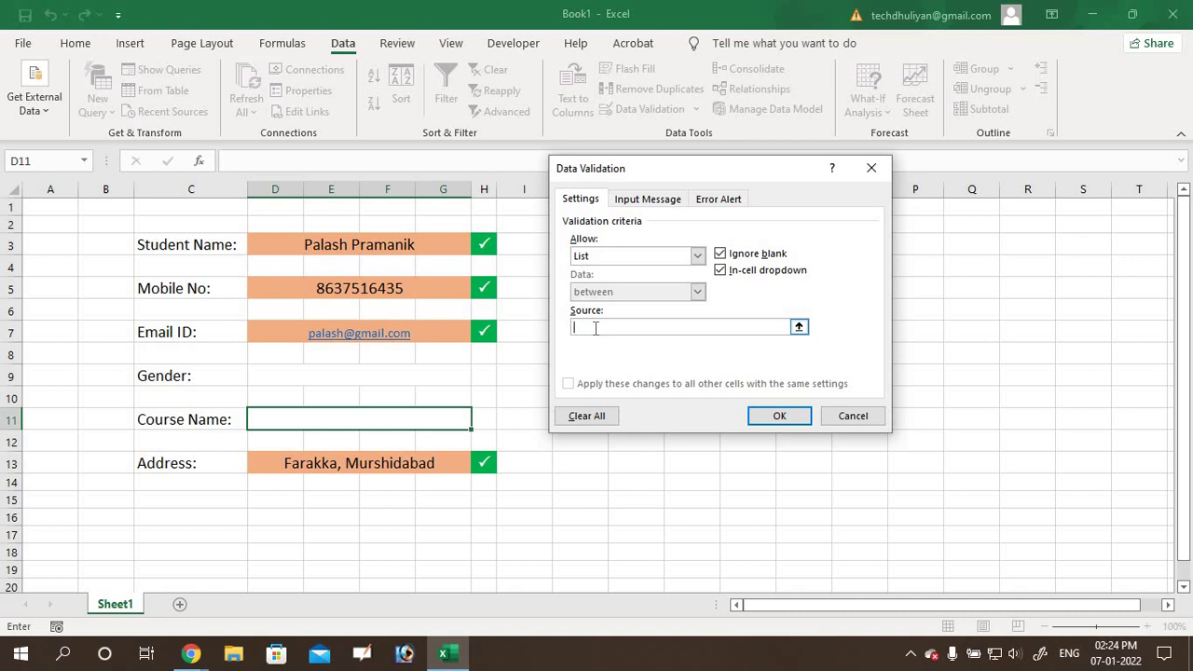
{"action": "type", "text": "Selec"}
{"action": "type", "text": "t Cour"}
{"action": "type", "text": "se,"}
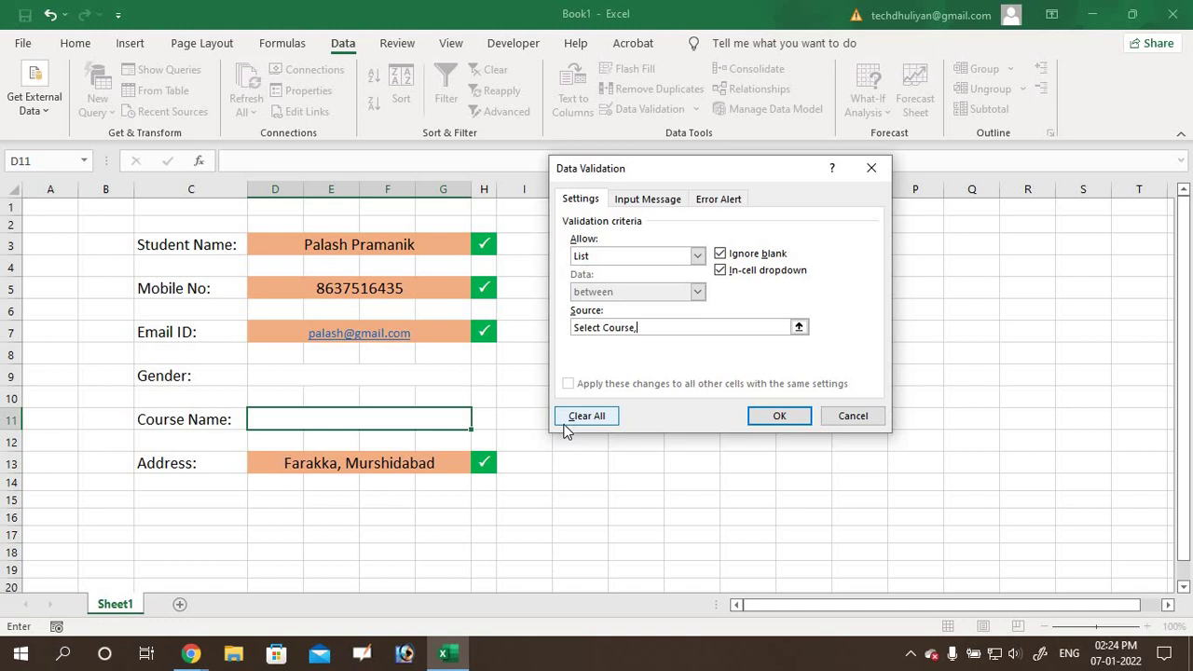
{"action": "type", "text": "PGDCA"}
{"action": "type", "text": ","}
{"action": "type", "text": "AD"}
{"action": "type", "text": "CA<"}
{"action": "key", "text": "BackSpace"}
{"action": "type", "text": ","}
{"action": "type", "text": "ADFA,"}
{"action": "type", "text": "D"}
{"action": "type", "text": "CA"}
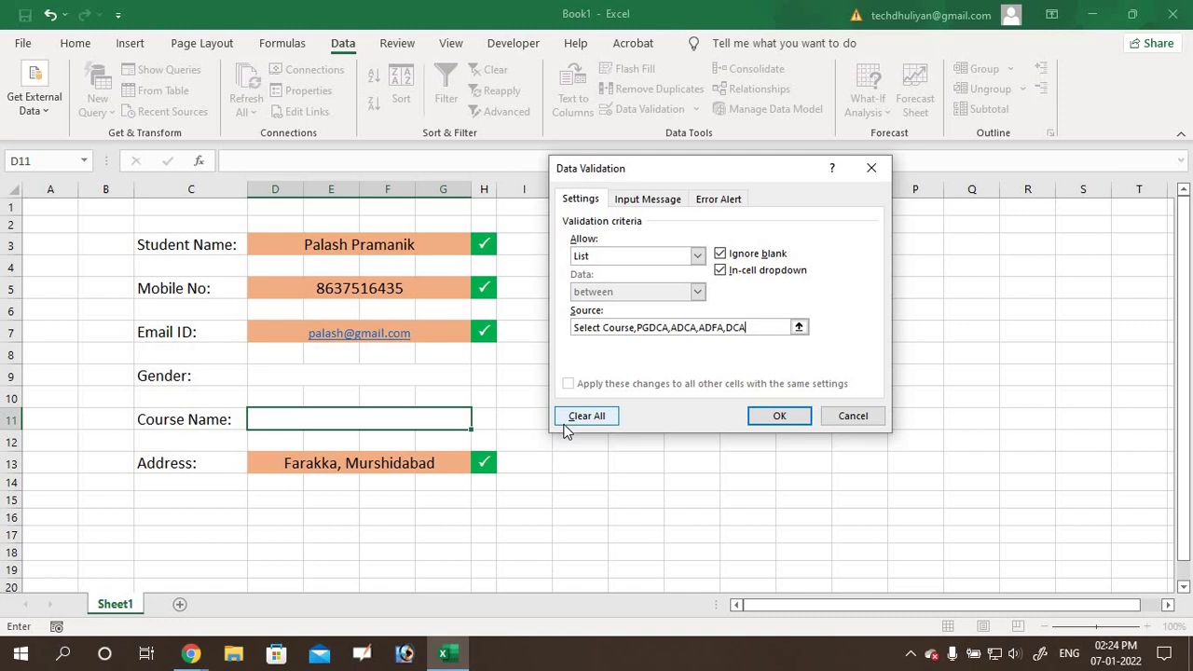
{"action": "type", "text": ",DFA,"}
{"action": "type", "text": "DTP"}
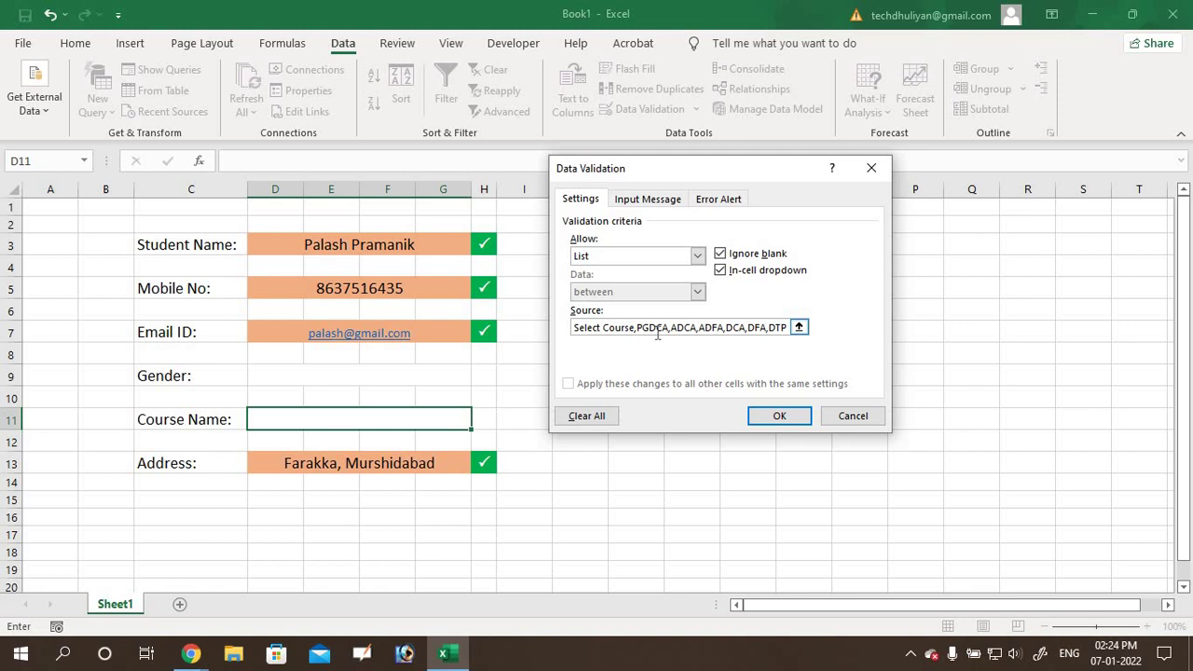
{"action": "left_click", "coordinate": [783, 416]}
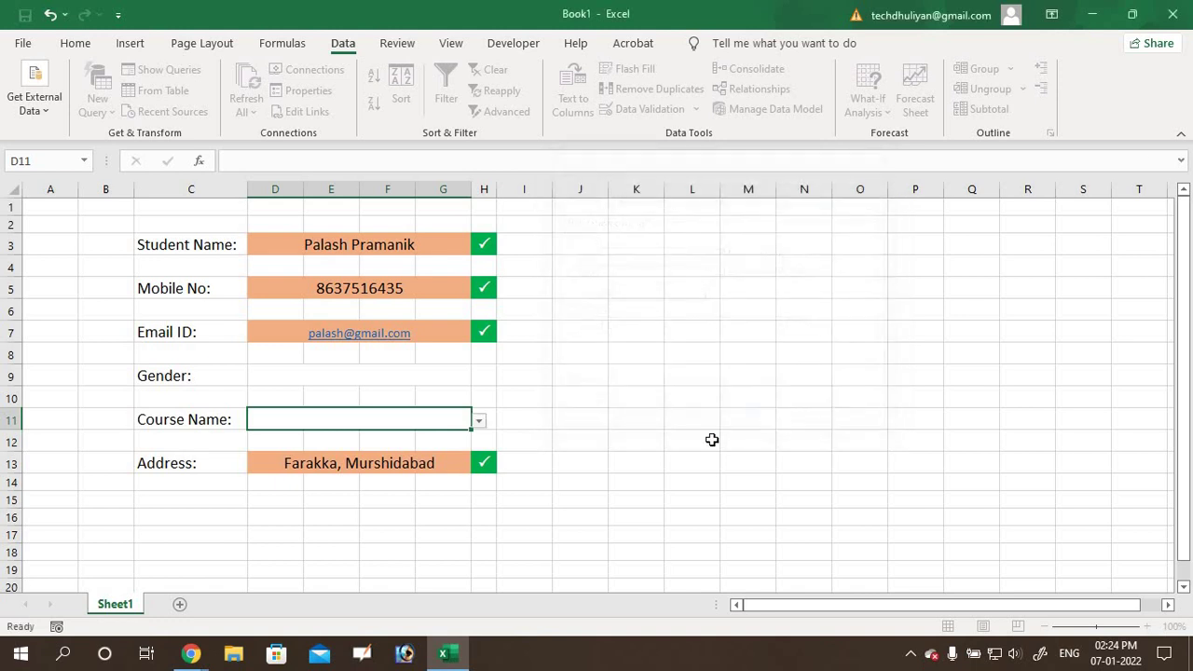
Step: Check the form cells, then pick PGDCA from the Course Name dropdown in D11
{"action": "left_click", "coordinate": [394, 524]}
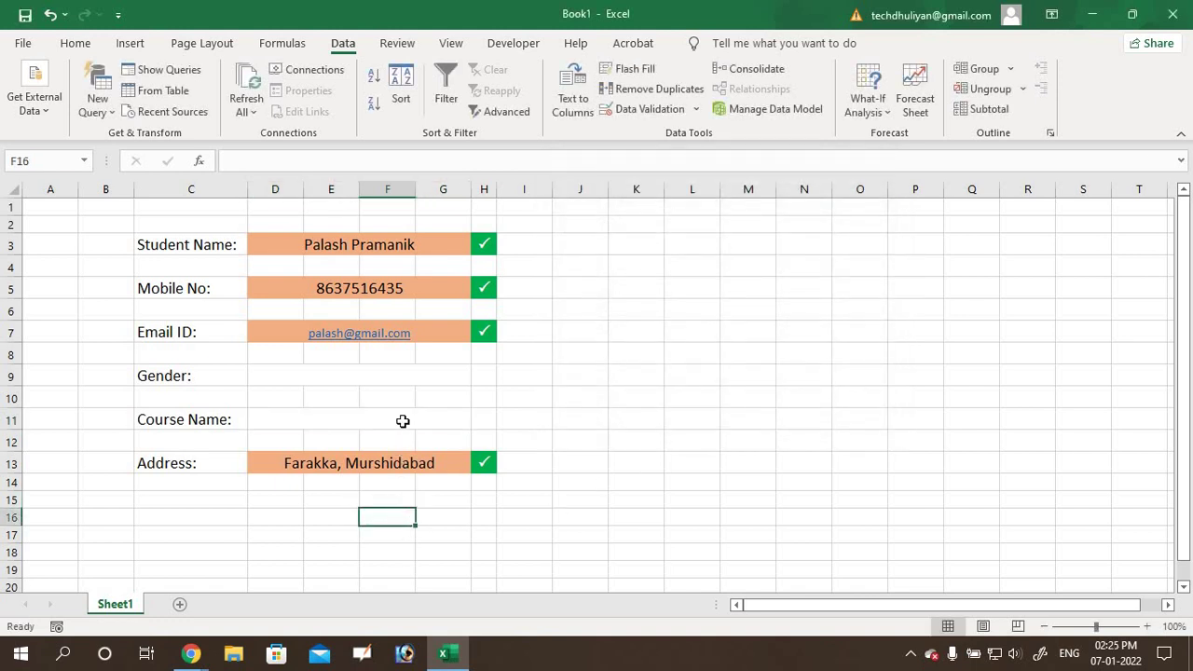
{"action": "left_click", "coordinate": [391, 252]}
{"action": "left_click", "coordinate": [385, 287]}
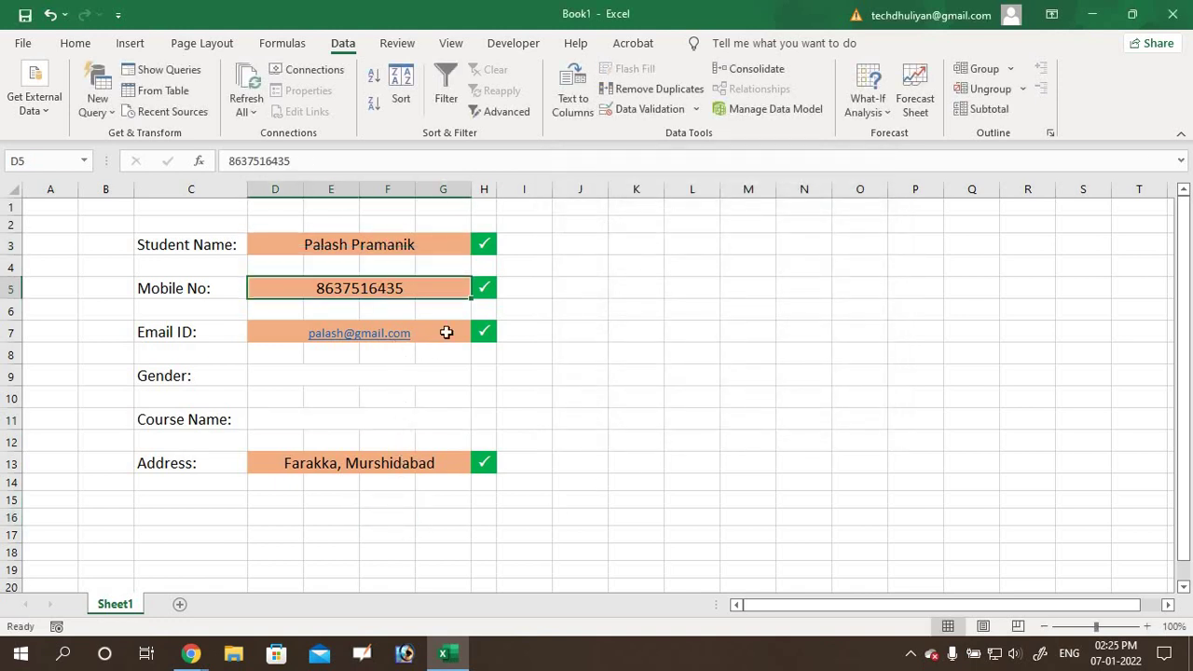
{"action": "left_click", "coordinate": [446, 333]}
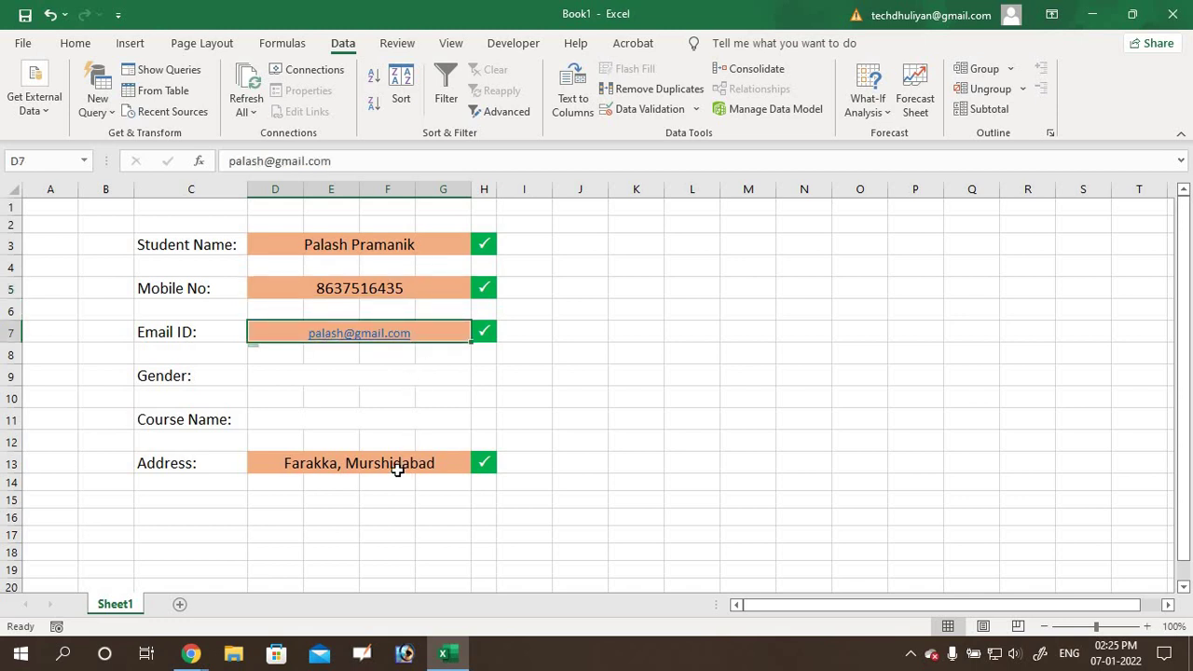
{"action": "left_click", "coordinate": [350, 417]}
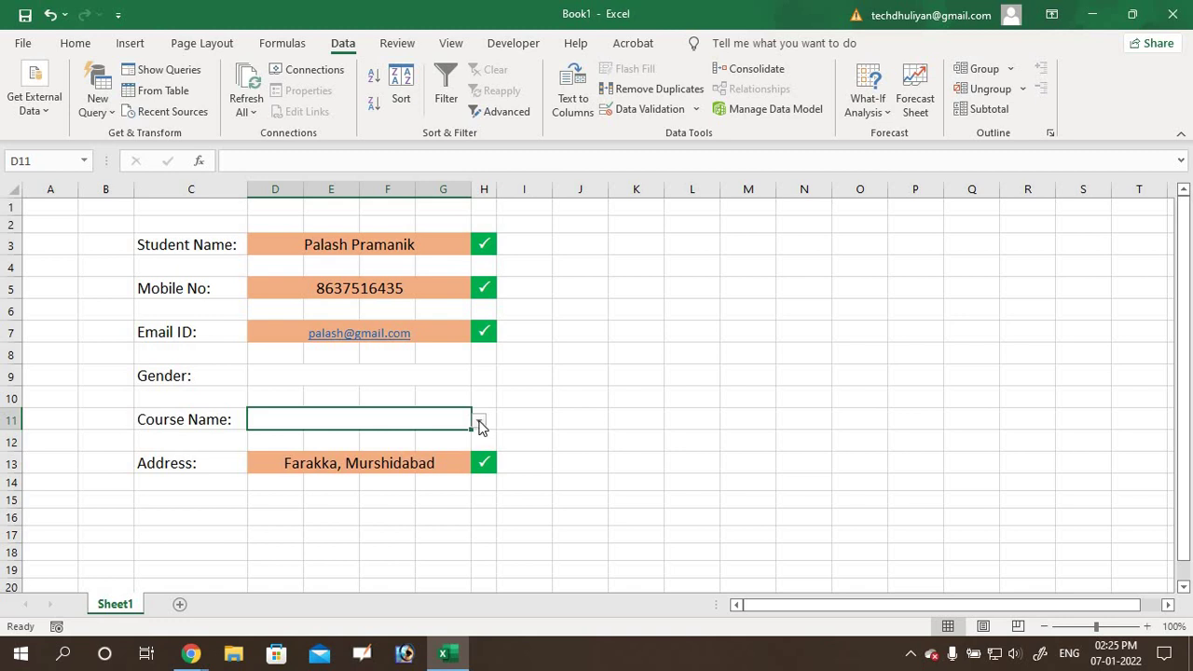
{"action": "left_click", "coordinate": [480, 423]}
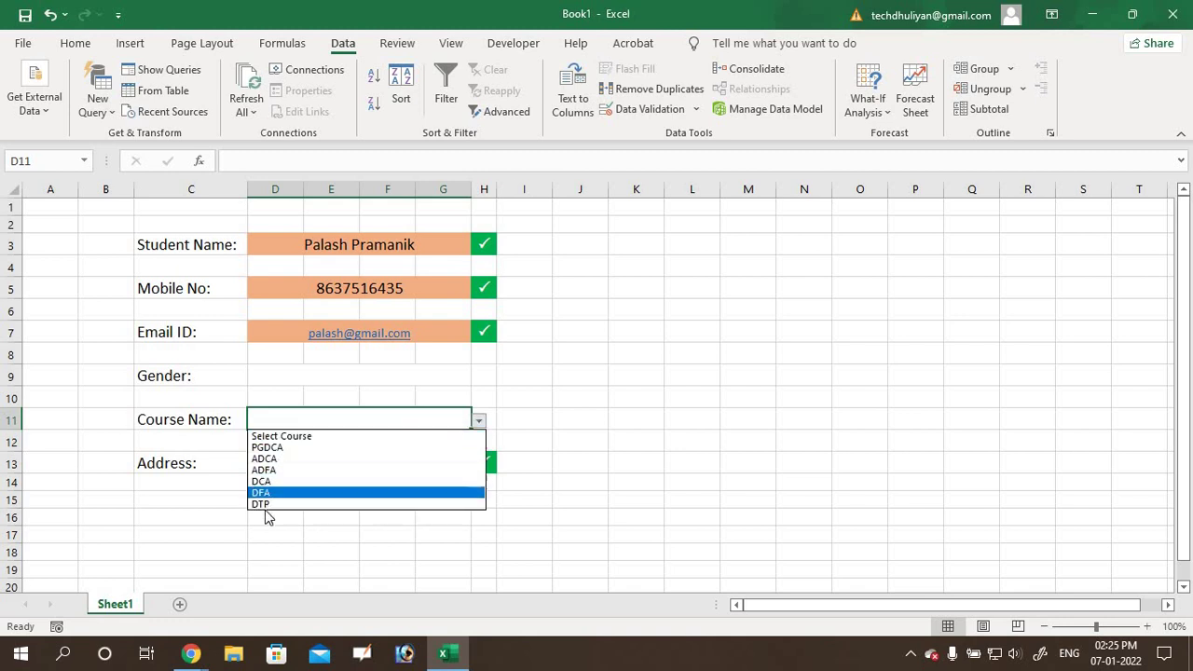
{"action": "left_click", "coordinate": [284, 449]}
{"action": "left_click", "coordinate": [326, 548]}
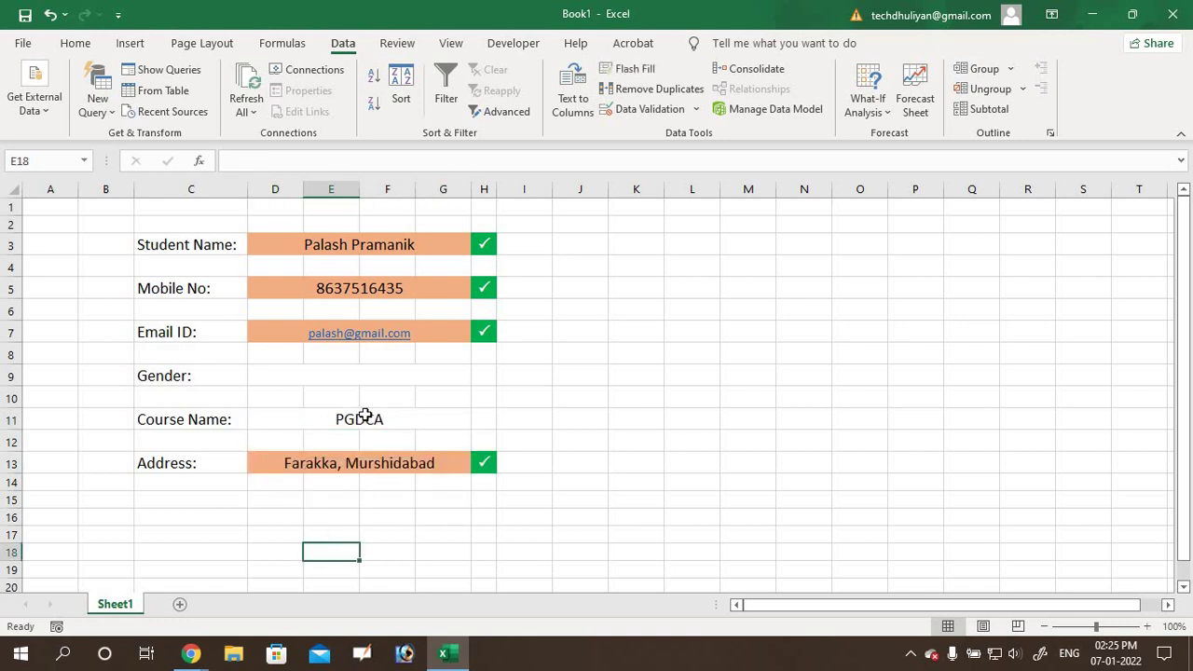
Step: Change the Course Name to DCA from the dropdown, then select the Gender cell D9
{"action": "left_click", "coordinate": [432, 423]}
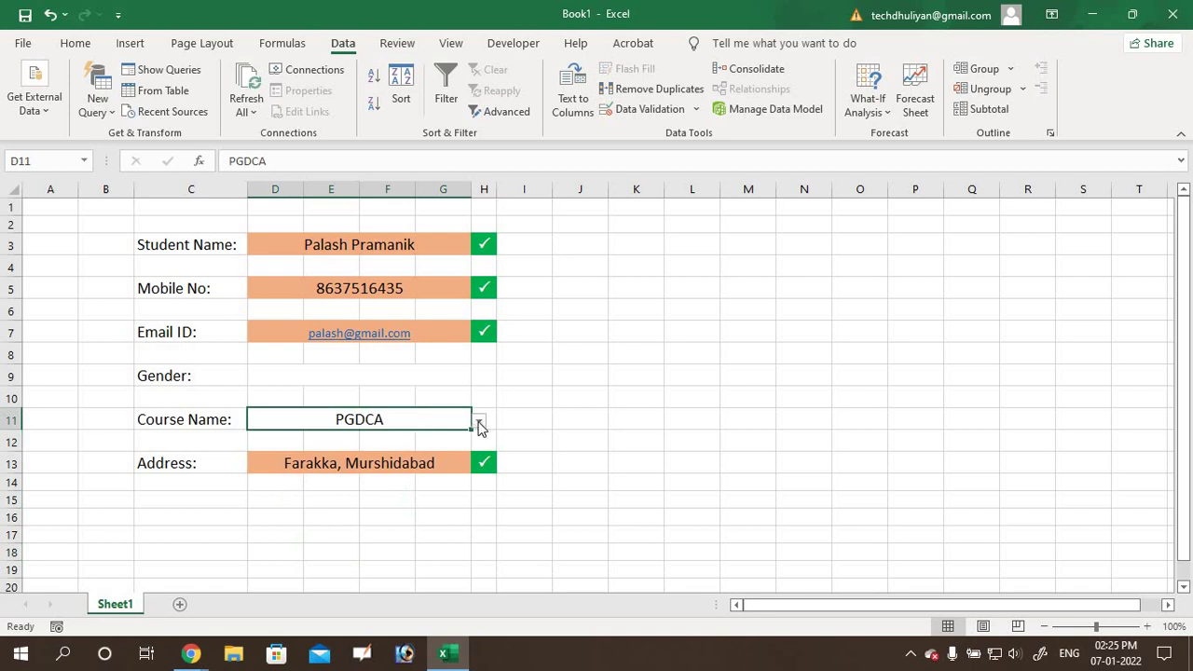
{"action": "left_click", "coordinate": [483, 421]}
{"action": "left_click", "coordinate": [346, 481]}
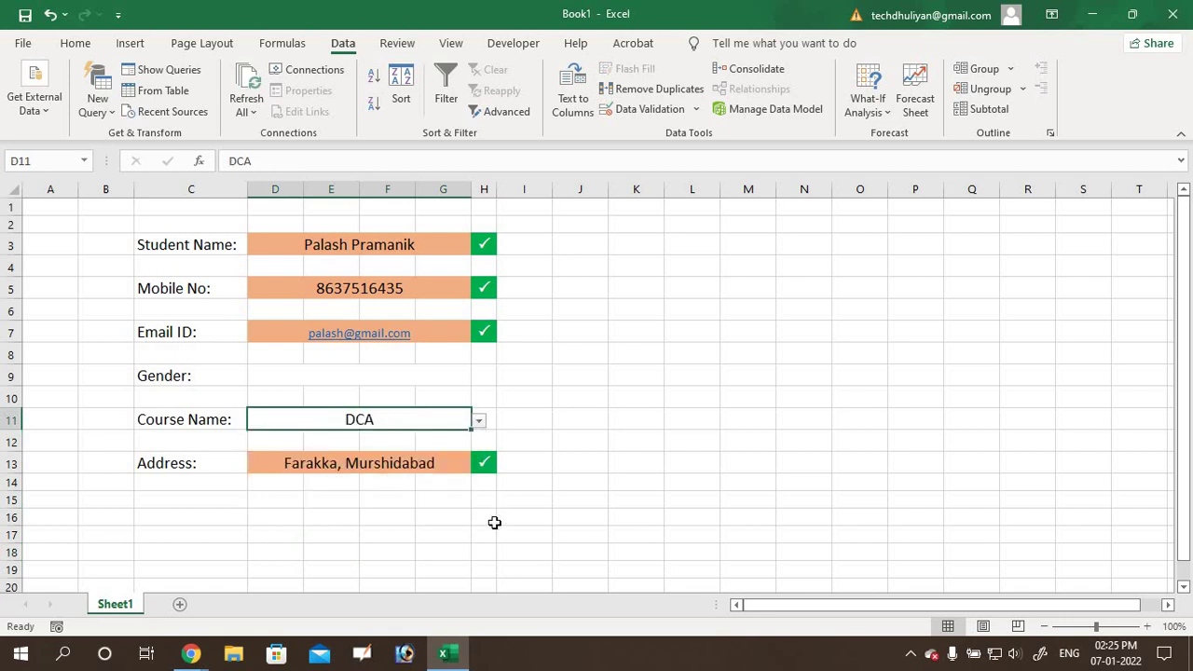
{"action": "left_click", "coordinate": [491, 520]}
{"action": "left_click", "coordinate": [457, 431]}
{"action": "left_click", "coordinate": [627, 419]}
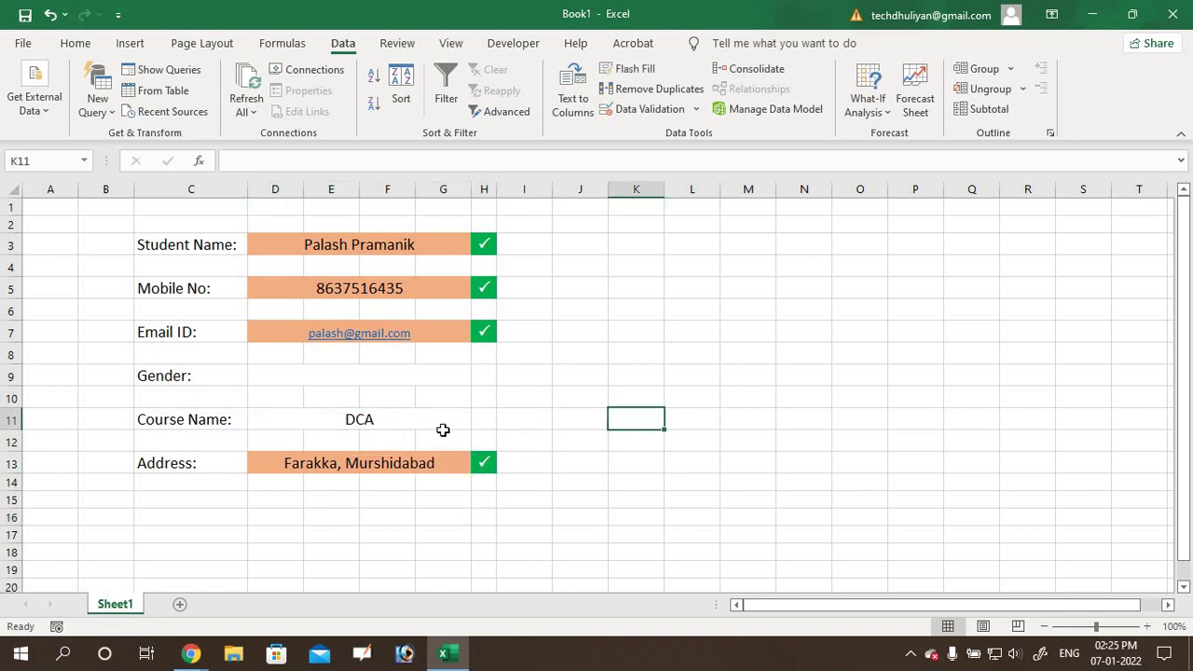
{"action": "left_click", "coordinate": [394, 420]}
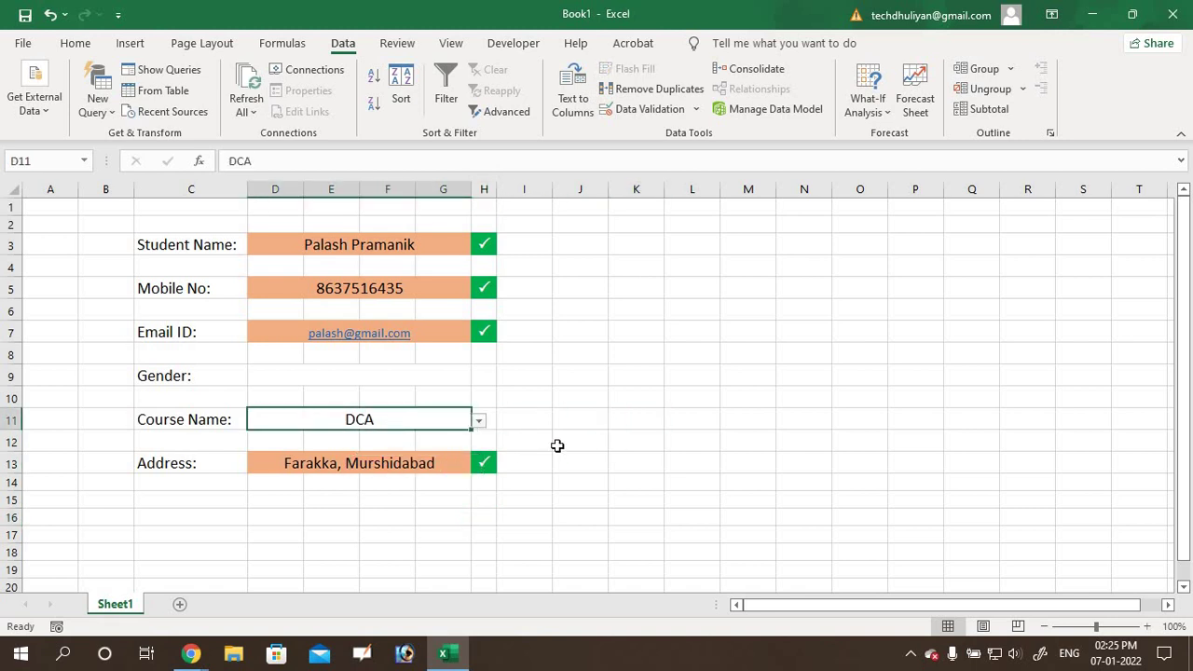
{"action": "left_click", "coordinate": [351, 383]}
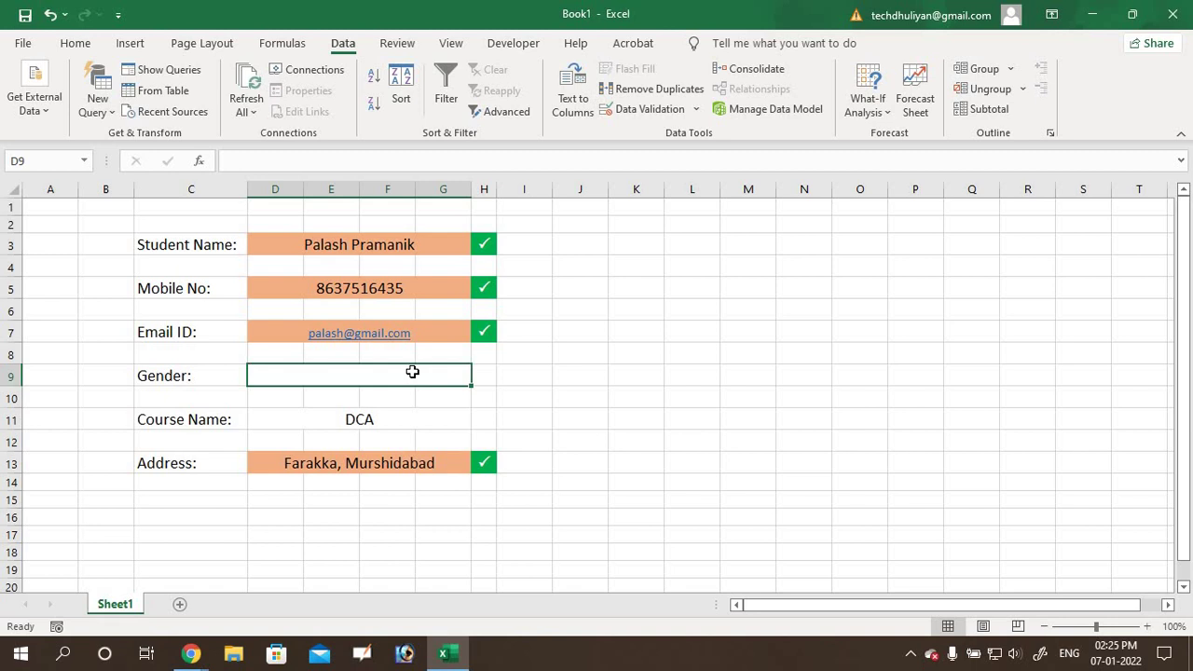
Step: Clear the partial Male entry from the Gender cell and reselect it
{"action": "type", "text": "Male"}
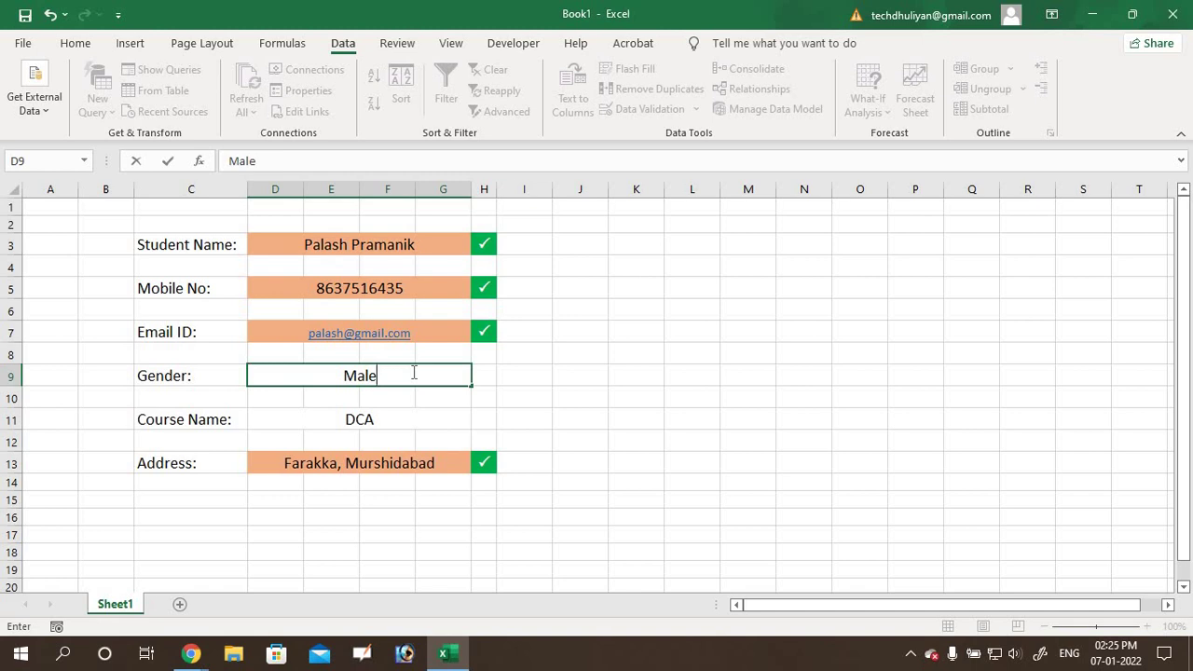
{"action": "key", "text": "BackSpace"}
{"action": "key", "text": "BackSpace"}
{"action": "key", "text": "BackSpace"}
{"action": "key", "text": "BackSpace"}
{"action": "left_click", "coordinate": [528, 381]}
{"action": "left_click", "coordinate": [381, 381]}
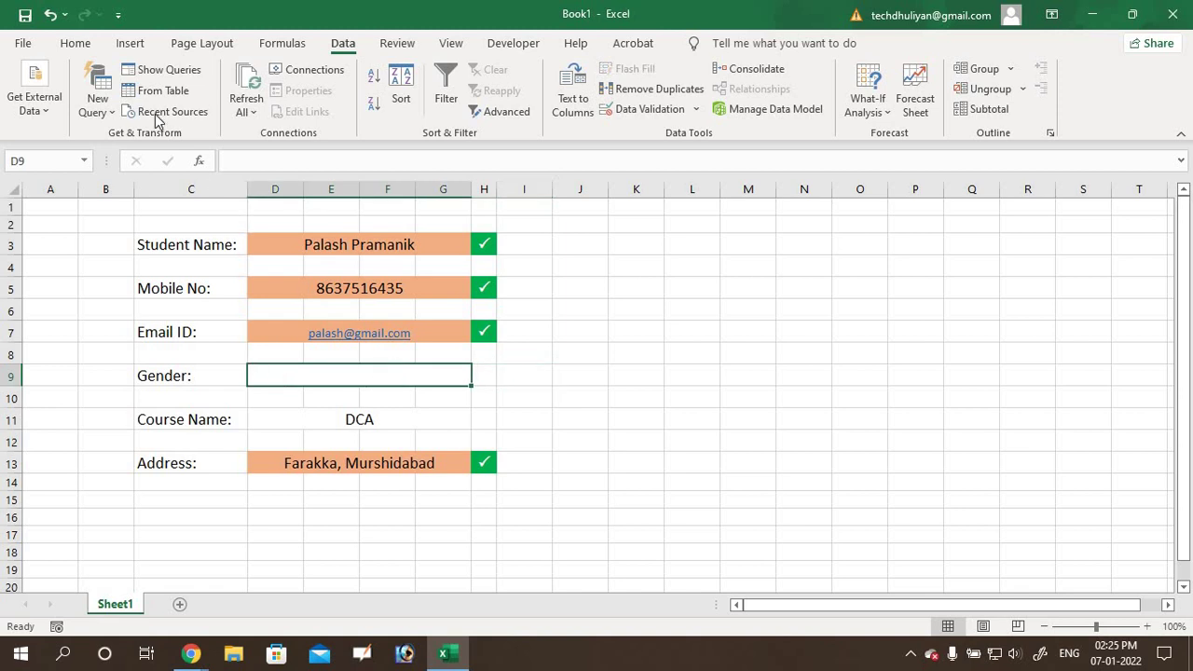
{"action": "left_click", "coordinate": [74, 43]}
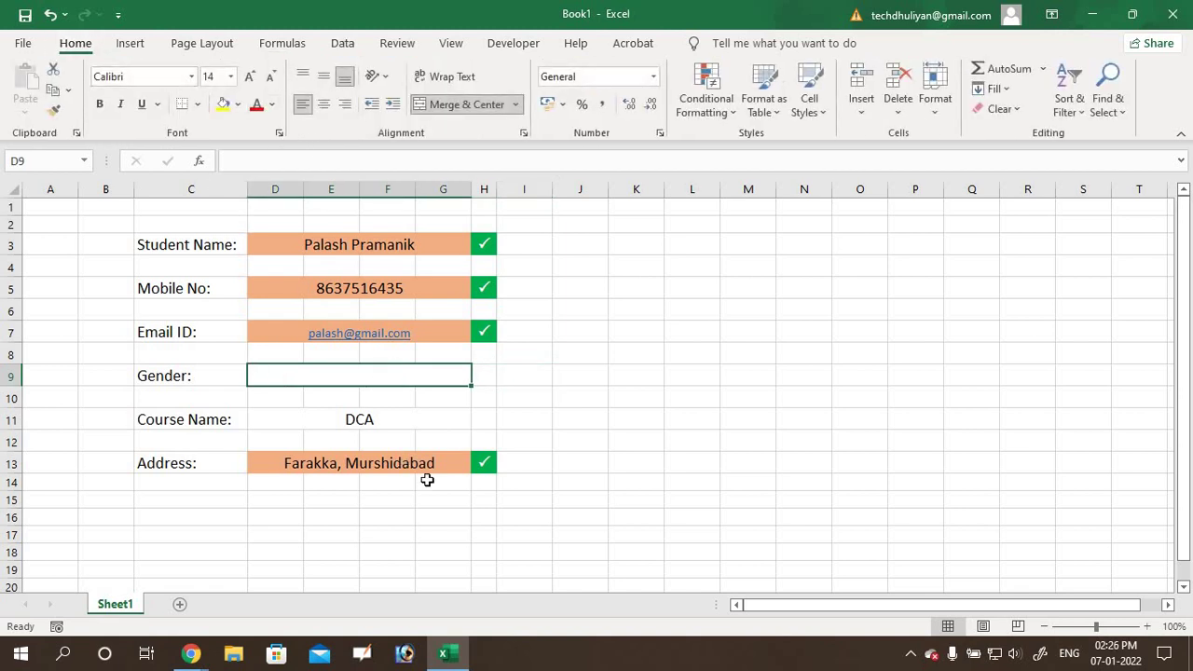
{"action": "key", "text": "shift+space"}
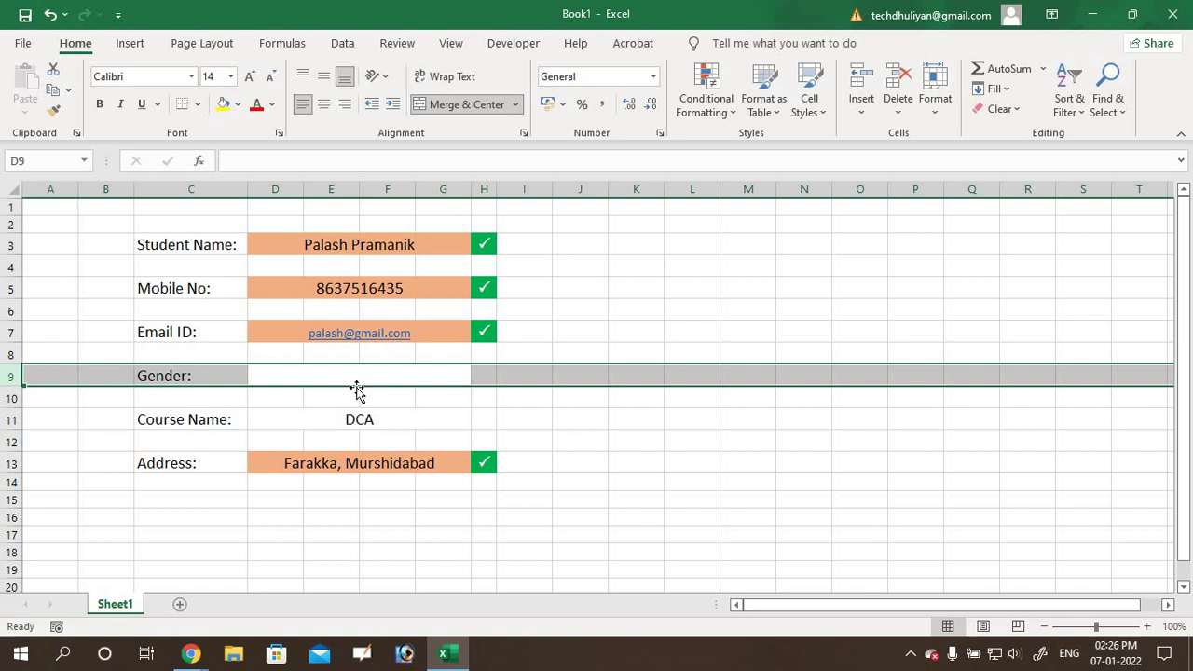
{"action": "left_click", "coordinate": [351, 374]}
Step: Enter 'Male Female' in merged cell D9 and check the Gender entry
{"action": "double_click", "coordinate": [351, 375]}
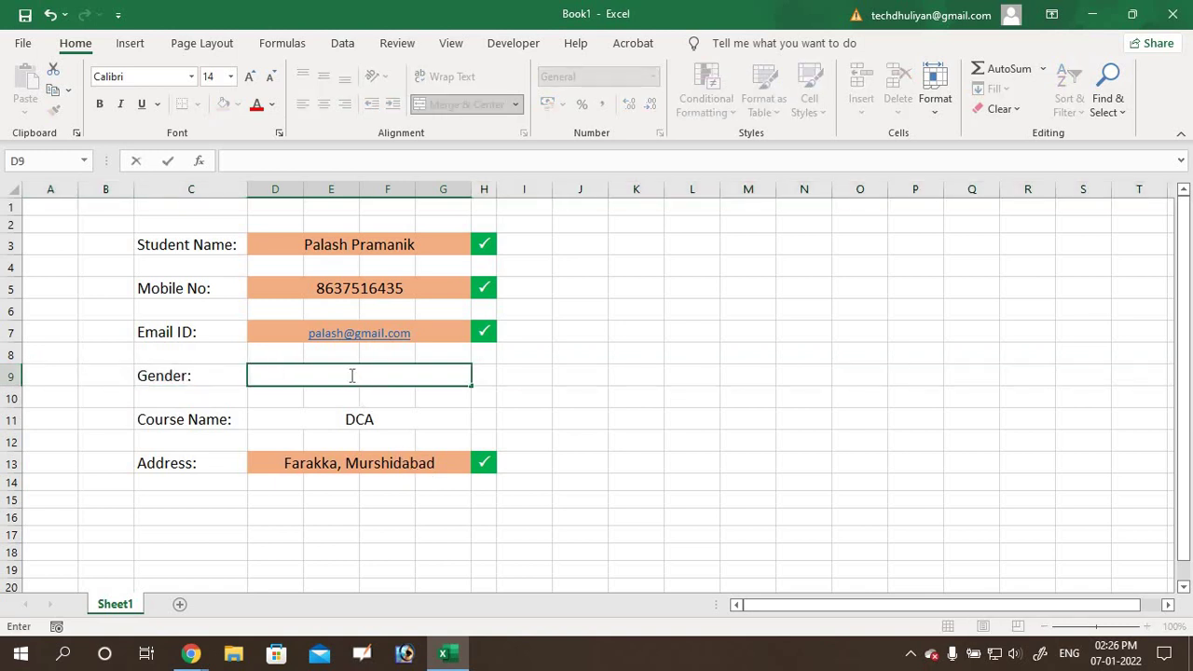
{"action": "type", "text": "Male"}
{"action": "type", "text": "          Fem"}
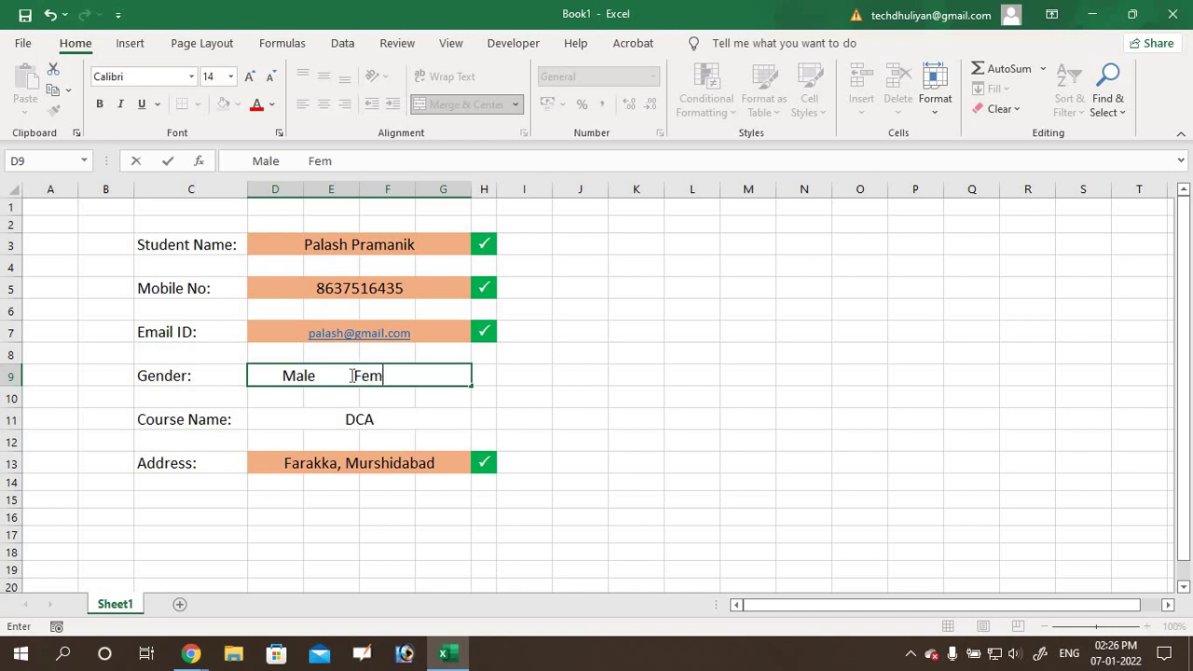
{"action": "type", "text": "ale"}
{"action": "key", "text": "Return"}
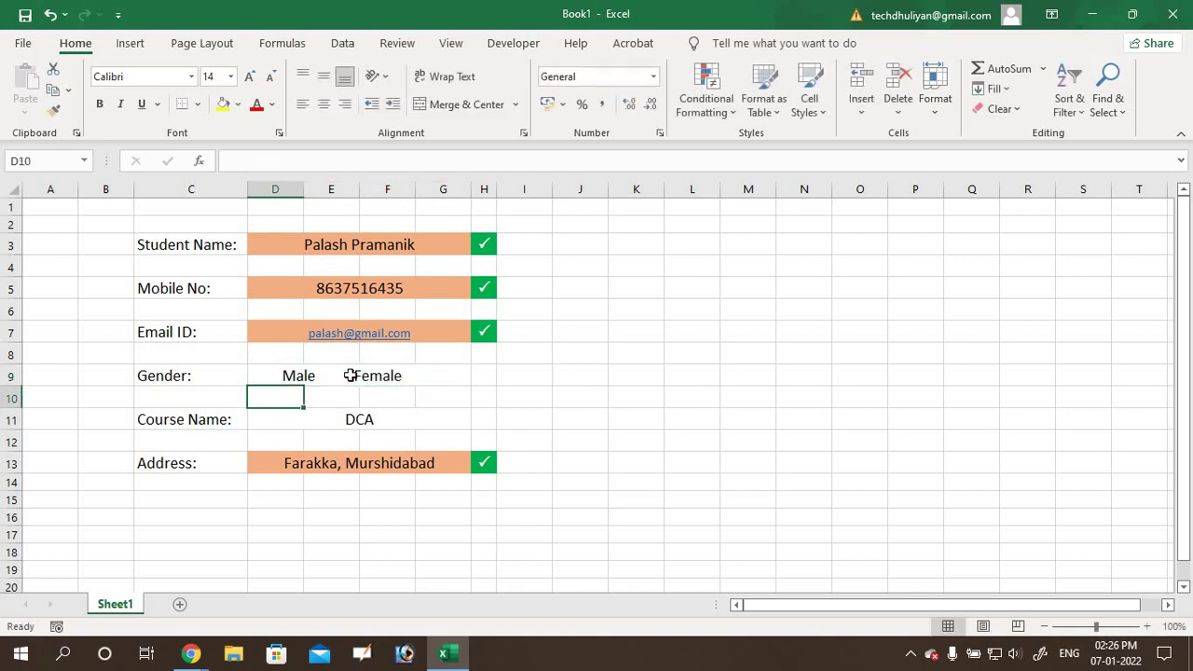
{"action": "left_click", "coordinate": [337, 378]}
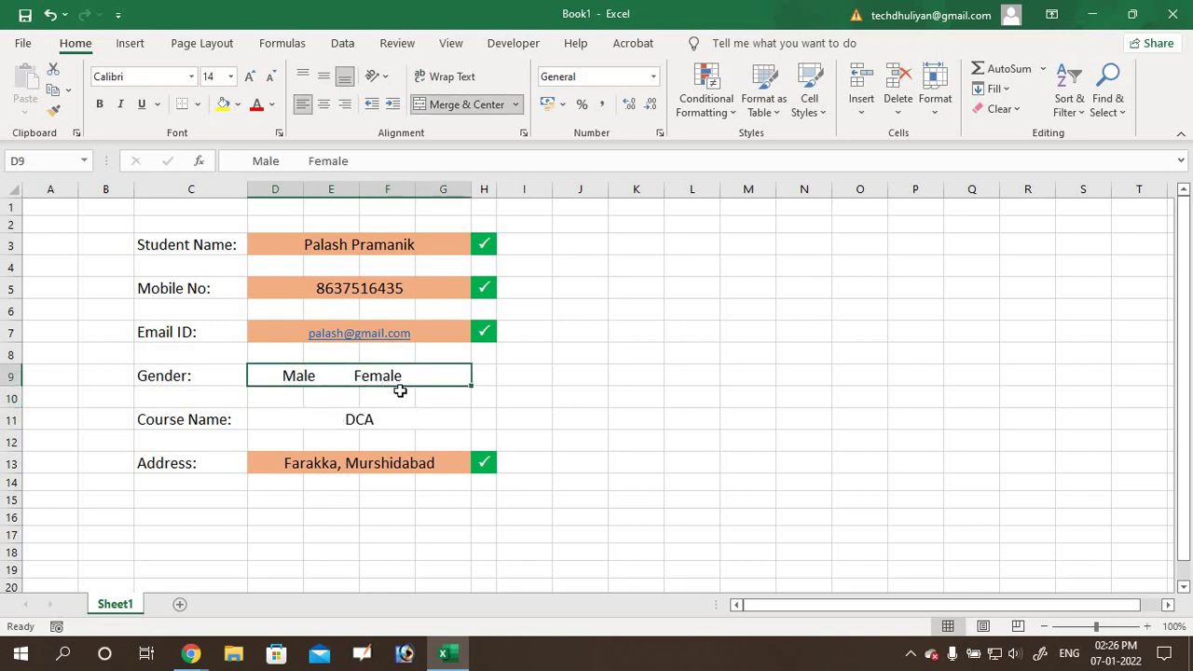
{"action": "left_click", "coordinate": [478, 436]}
{"action": "left_click", "coordinate": [198, 375]}
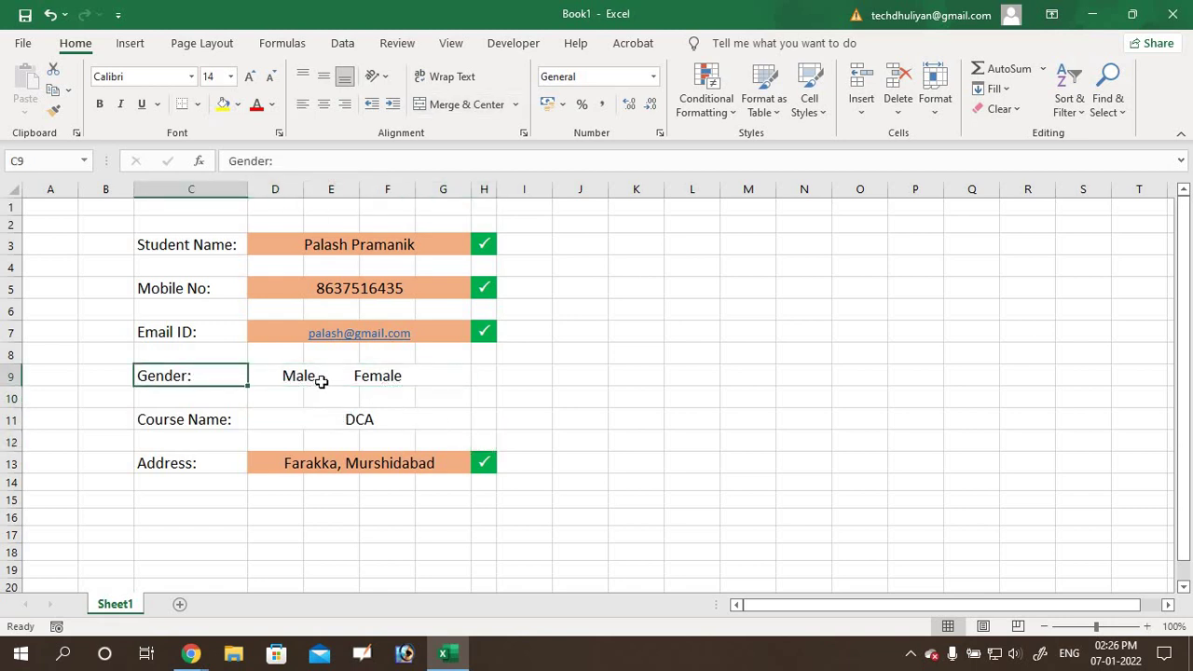
{"action": "left_click", "coordinate": [320, 380]}
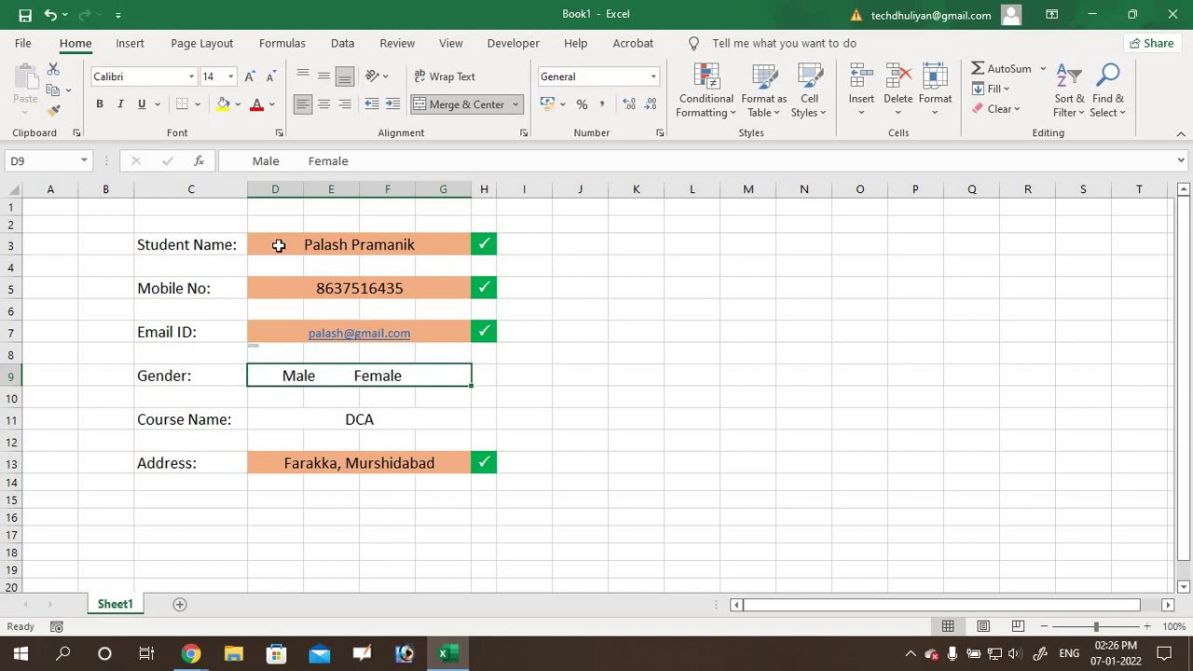
{"action": "right_click", "coordinate": [130, 49]}
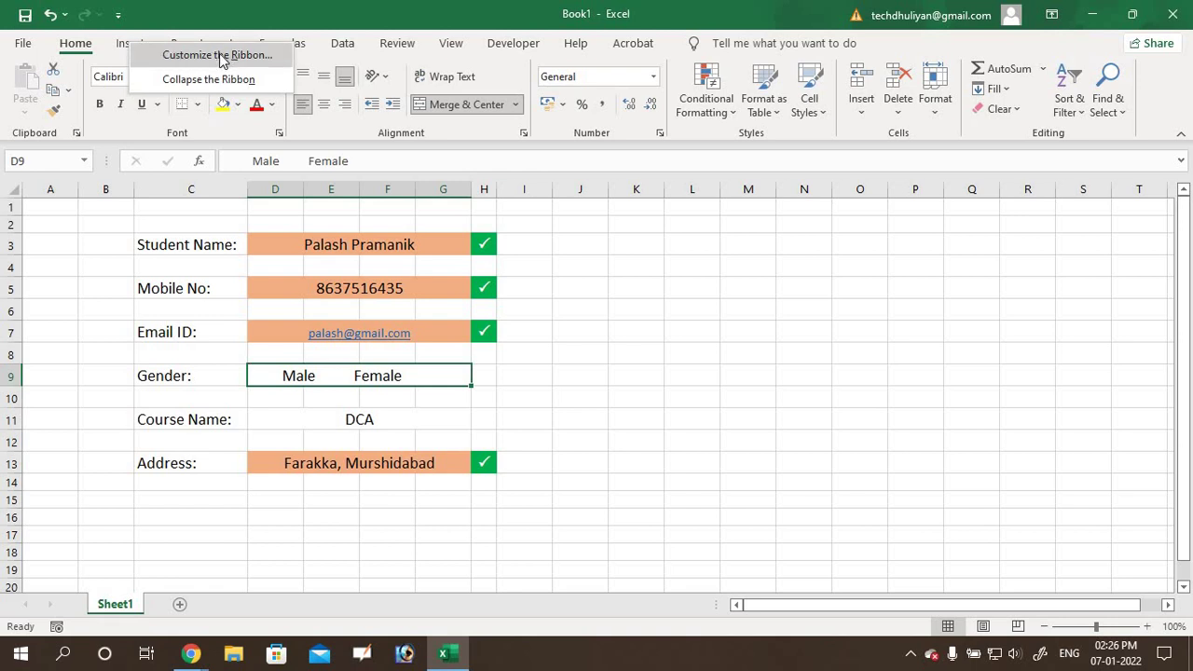
{"action": "key", "text": "Escape"}
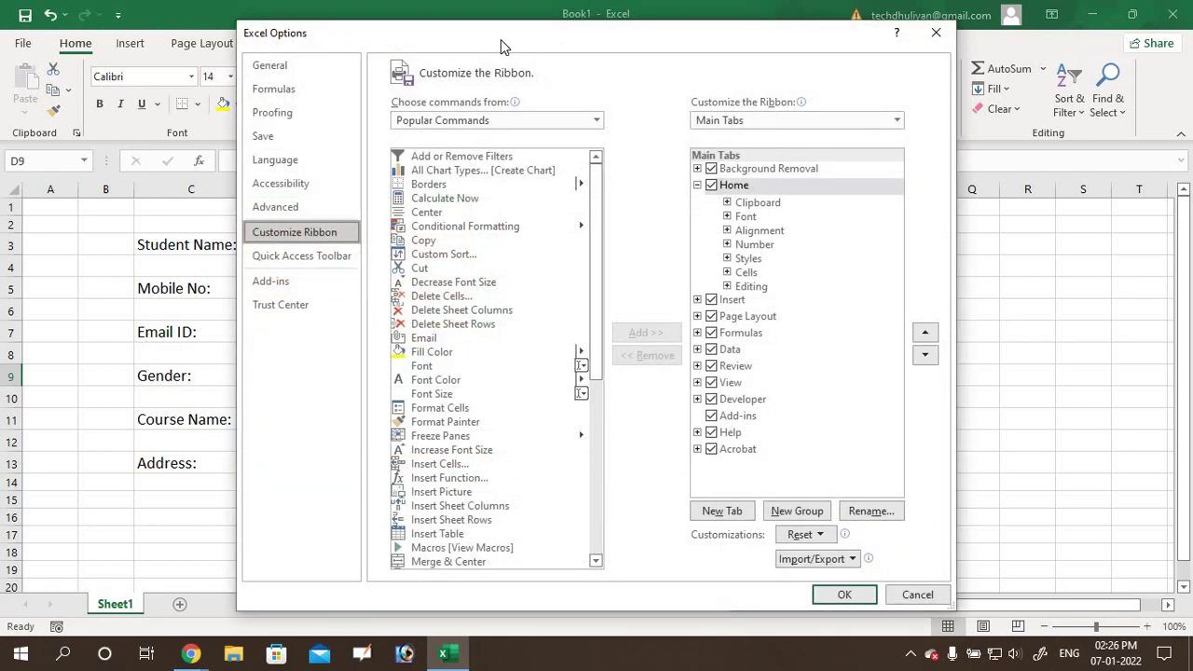
{"action": "left_click_drag", "start_coordinate": [501, 41], "coordinate": [448, 44]}
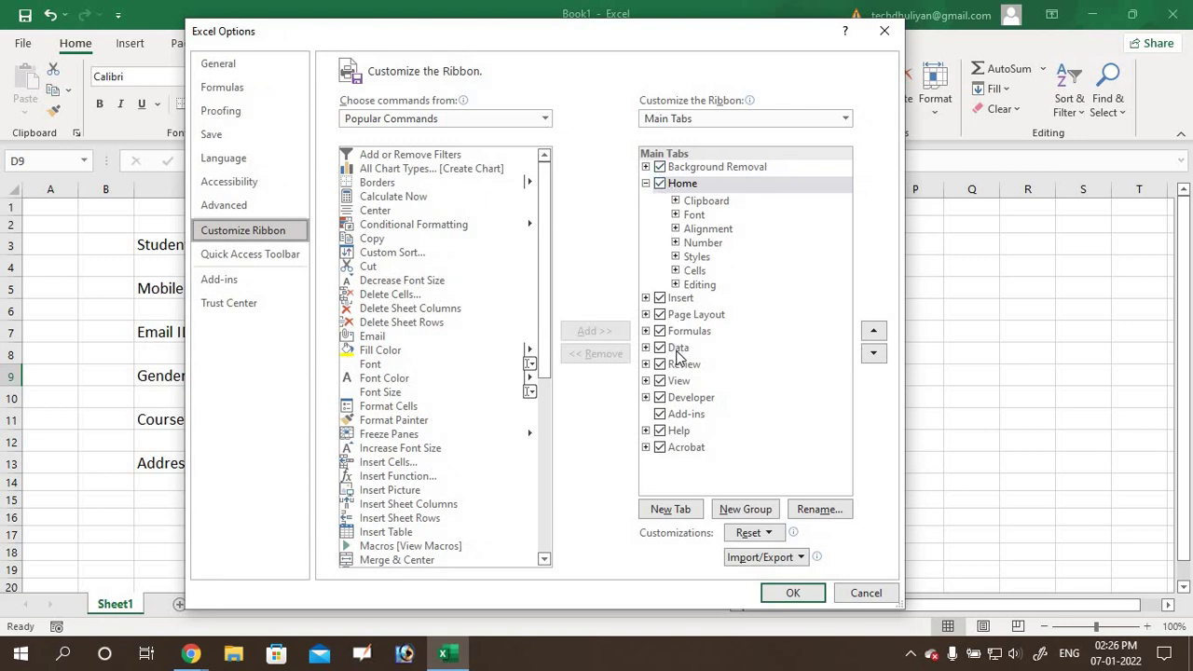
{"action": "left_click", "coordinate": [662, 399]}
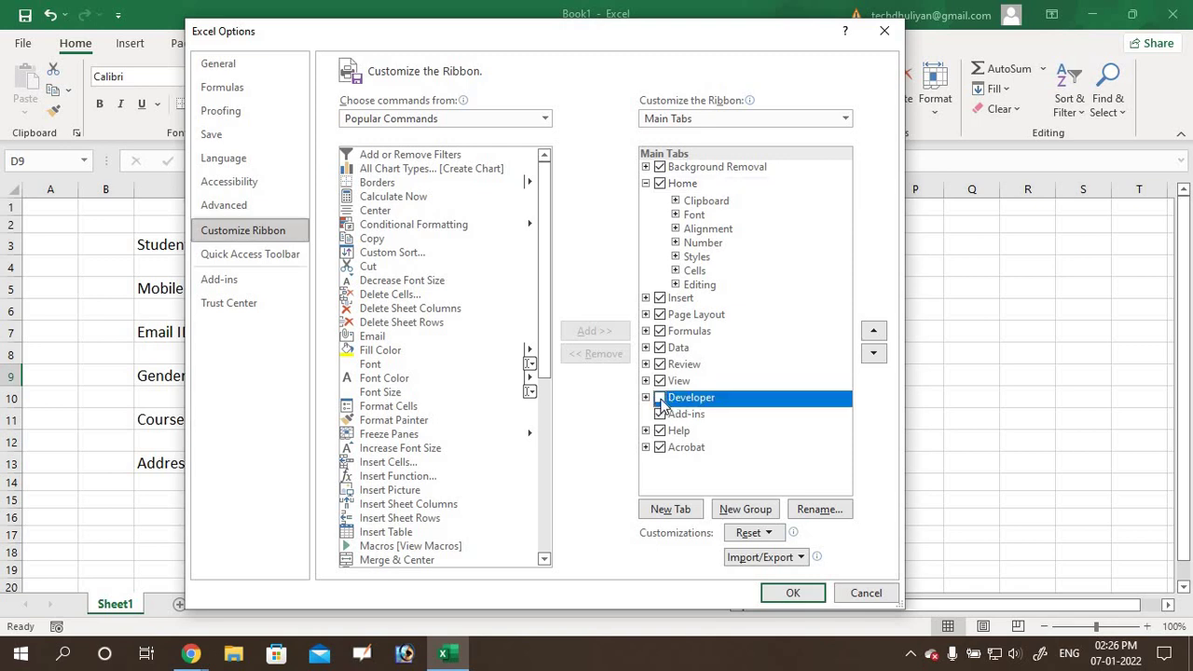
{"action": "left_click", "coordinate": [660, 398]}
{"action": "left_click", "coordinate": [794, 594]}
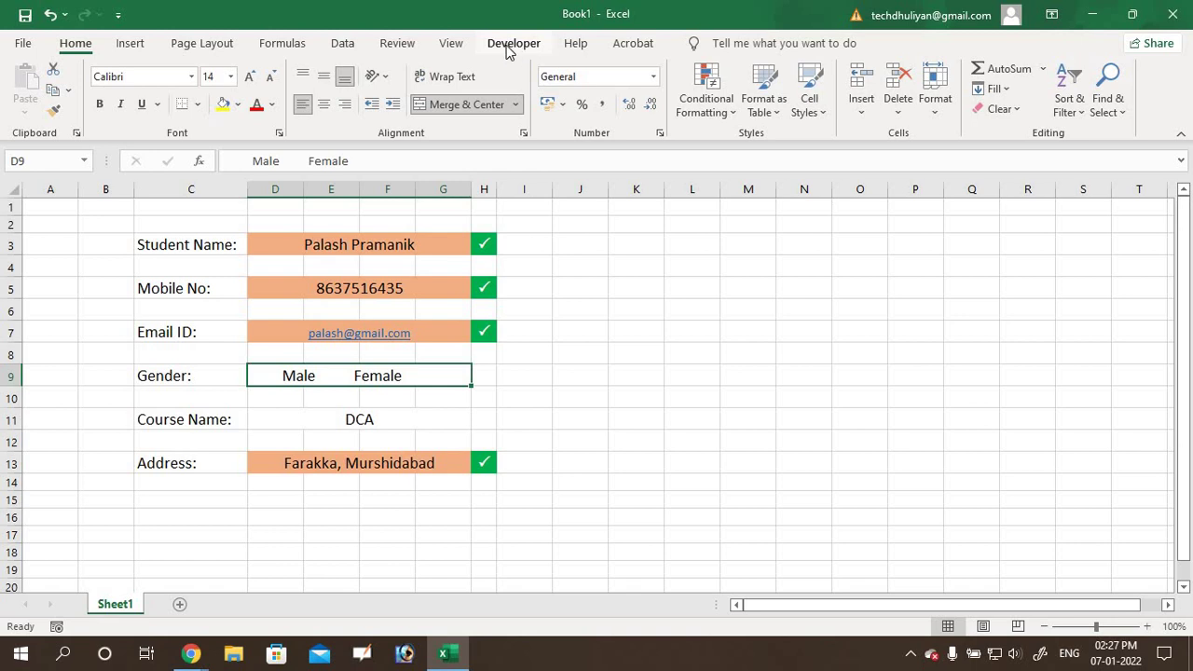
Step: Choose Option Button (Form Control) from the Developer tab's Insert gallery
{"action": "left_click", "coordinate": [508, 51]}
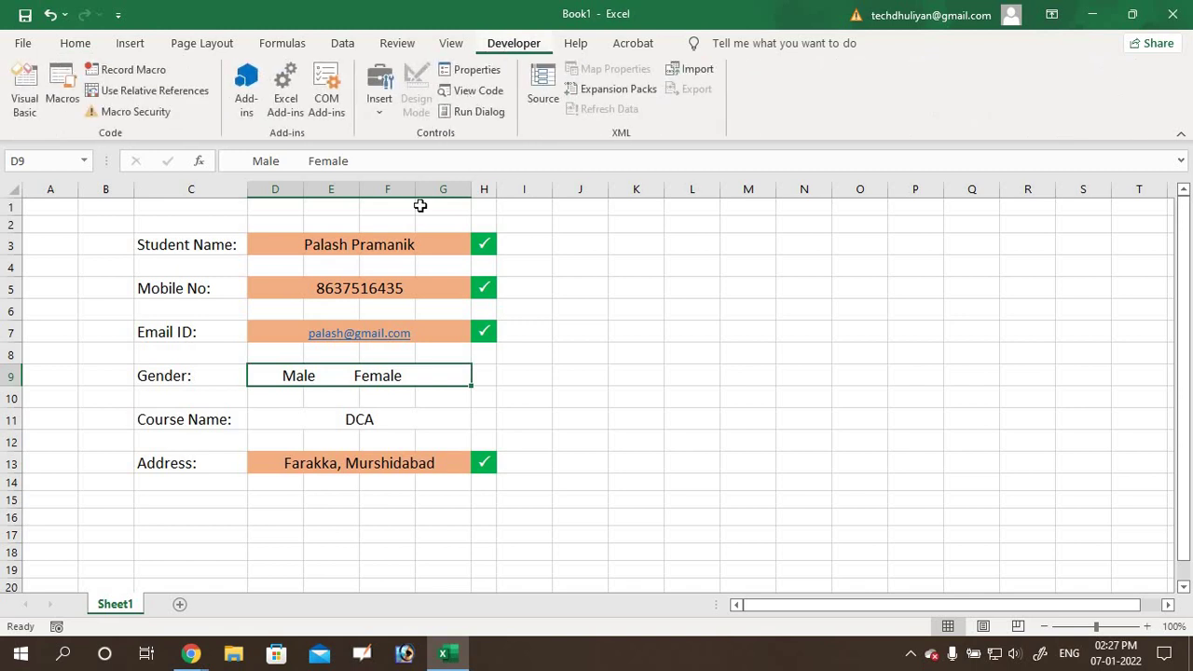
{"action": "left_click", "coordinate": [382, 112]}
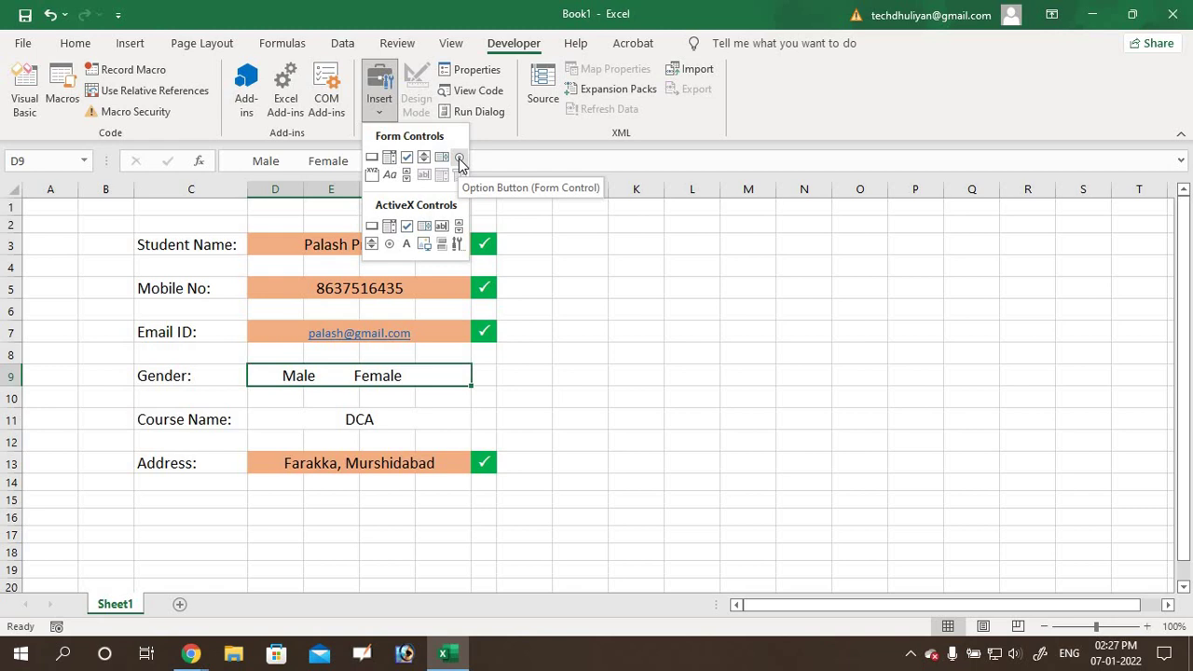
{"action": "left_click", "coordinate": [459, 160]}
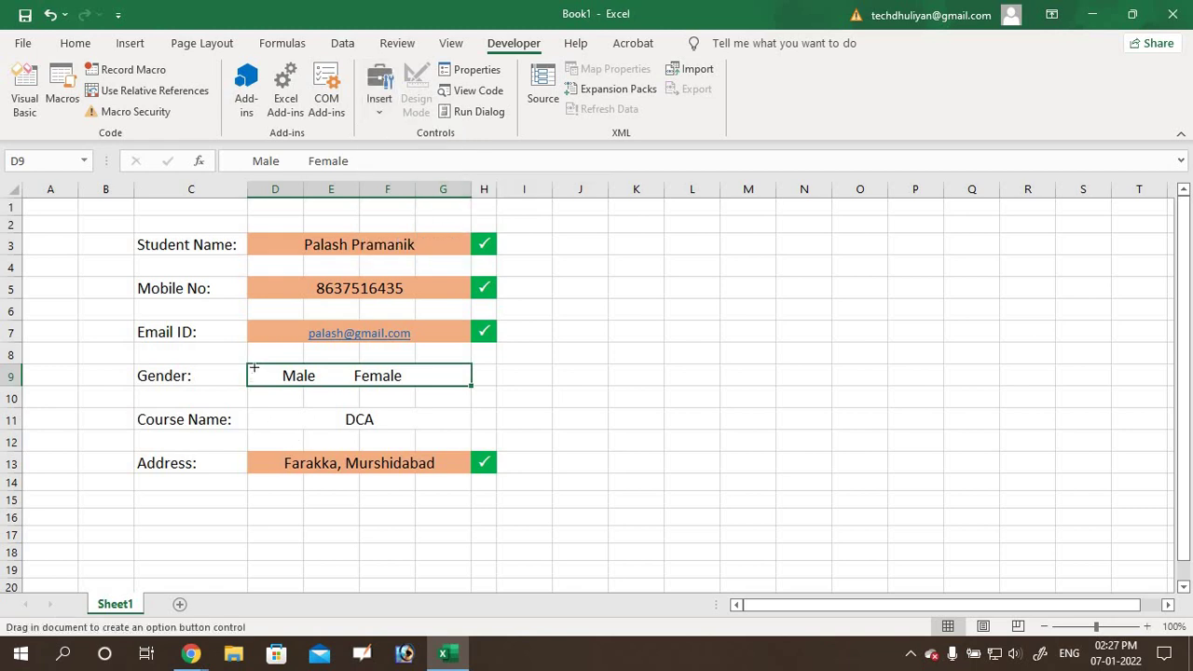
Step: Draw an option button beside Male and a widened copy beside Female in D9
{"action": "left_click_drag", "start_coordinate": [255, 367], "coordinate": [267, 380]}
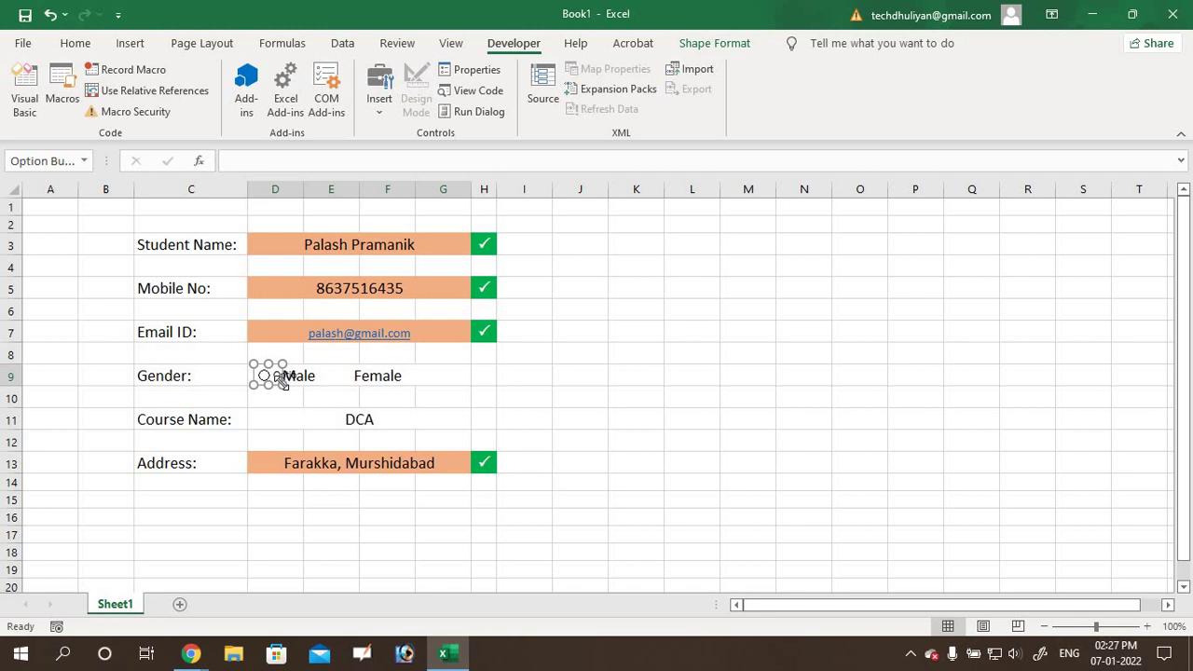
{"action": "mouse_move", "coordinate": [280, 382]}
{"action": "left_mouse_down"}
{"action": "mouse_move", "coordinate": [353, 382]}
{"action": "mouse_move", "coordinate": [333, 394]}
{"action": "left_mouse_up"}
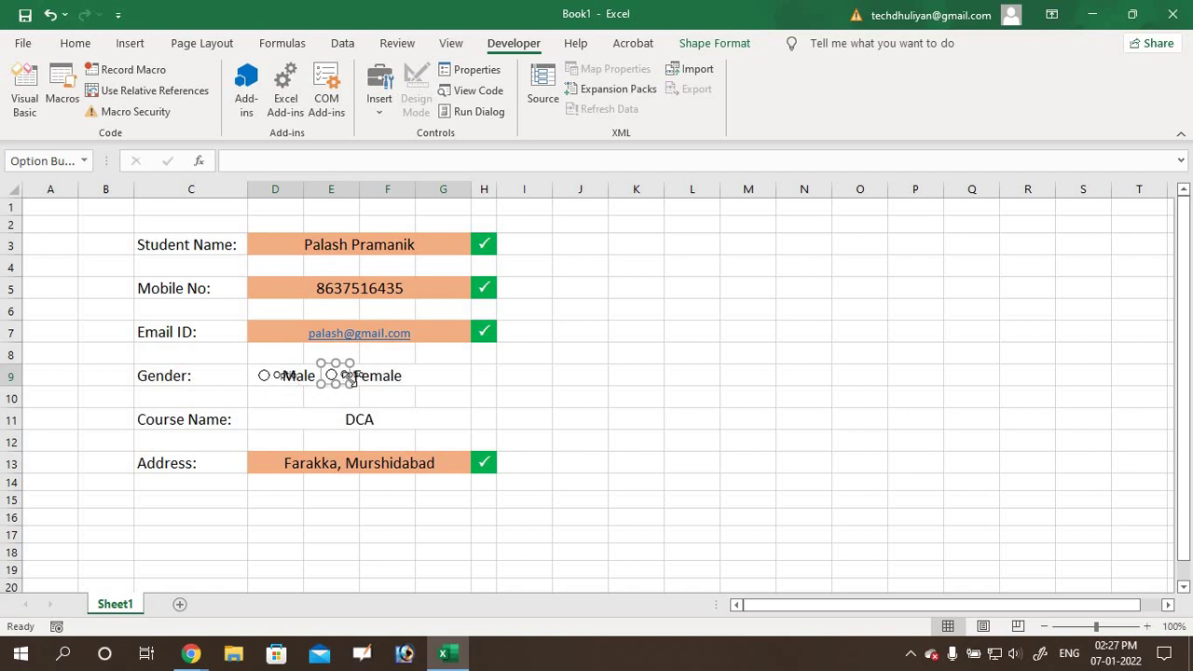
{"action": "left_click_drag", "start_coordinate": [352, 380], "coordinate": [411, 382]}
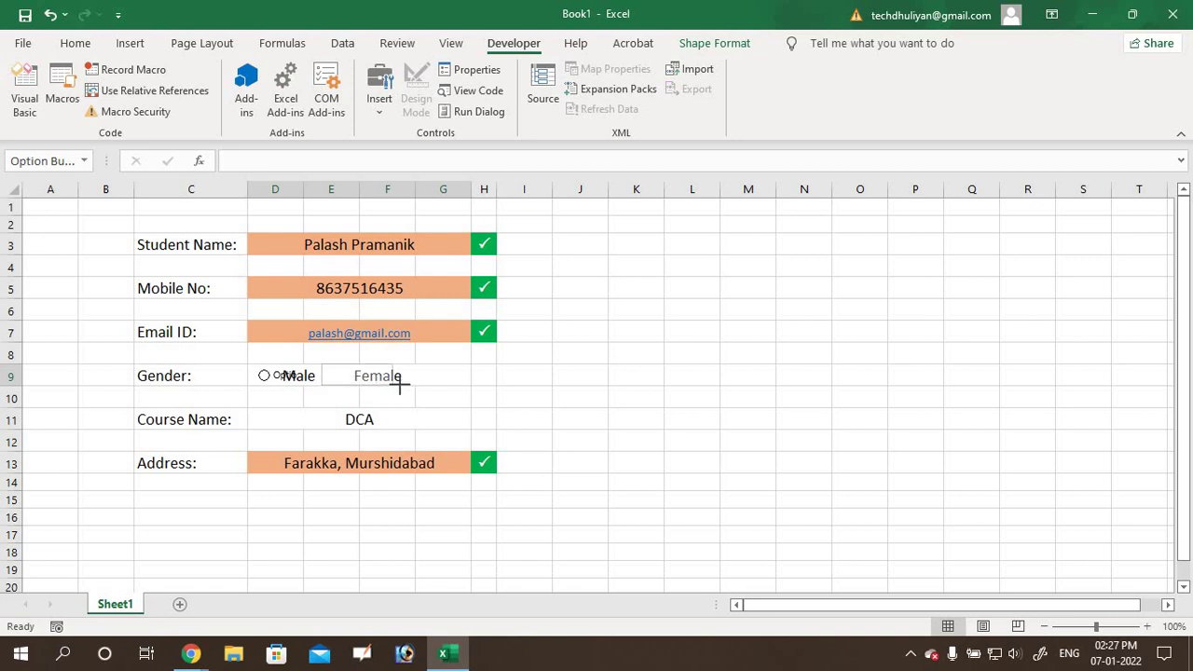
{"action": "left_click_drag", "start_coordinate": [411, 383], "coordinate": [411, 383]}
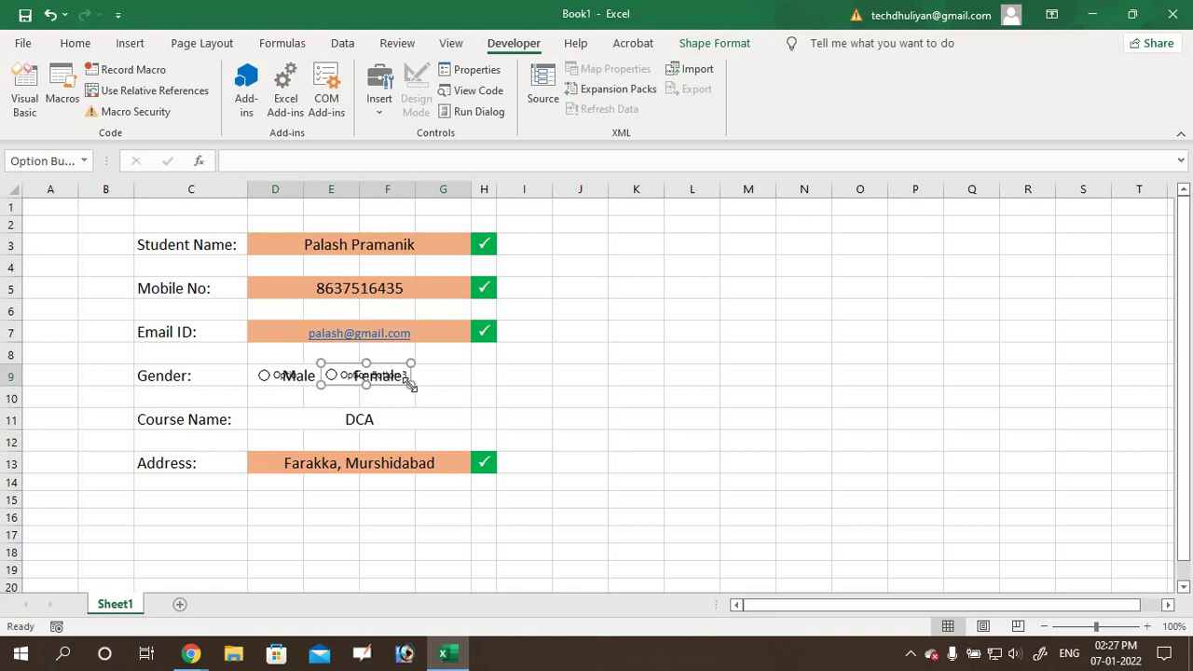
Step: Delete the default option-button caption, test the Female choice, and start editing the Male caption
{"action": "left_click", "coordinate": [342, 374]}
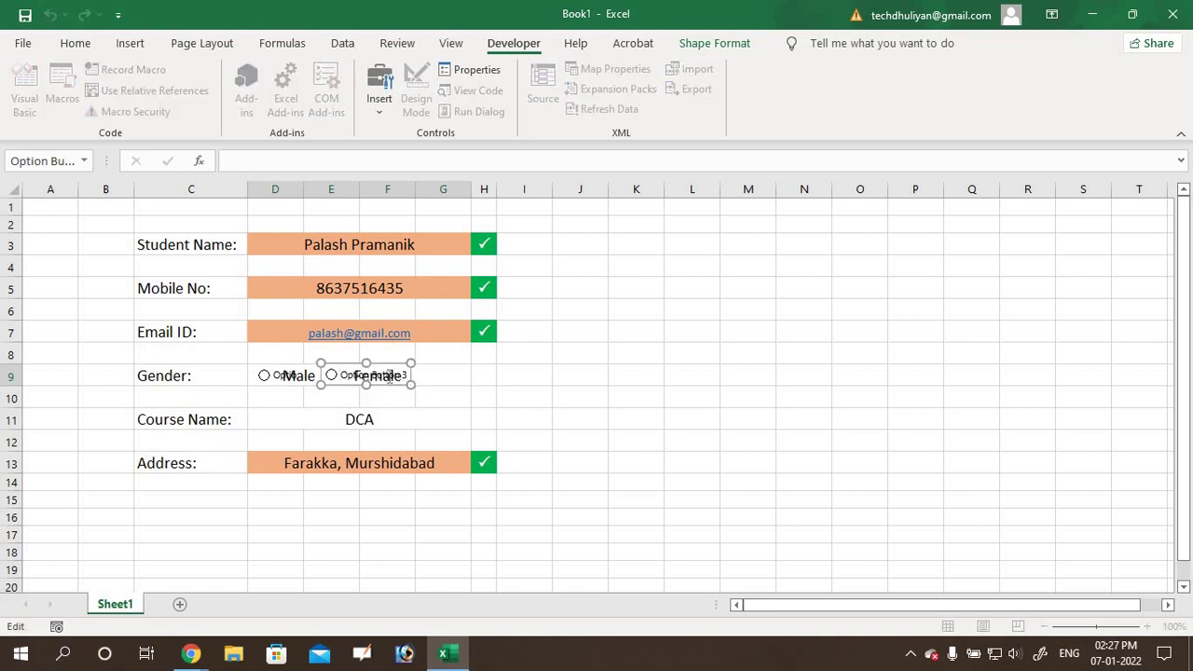
{"action": "key", "text": "Delete"}
{"action": "key", "text": "Delete"}
{"action": "key", "text": "Delete"}
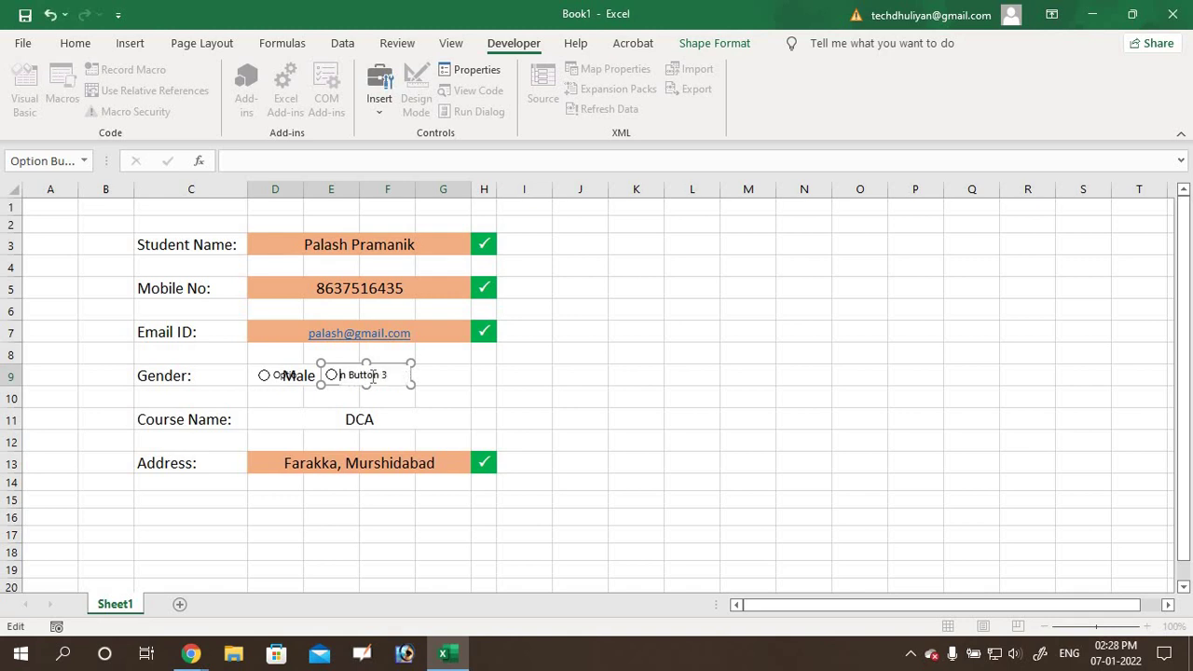
{"action": "key", "text": "Delete"}
{"action": "key", "text": "Delete"}
{"action": "key", "text": "Delete"}
{"action": "left_click", "coordinate": [455, 413]}
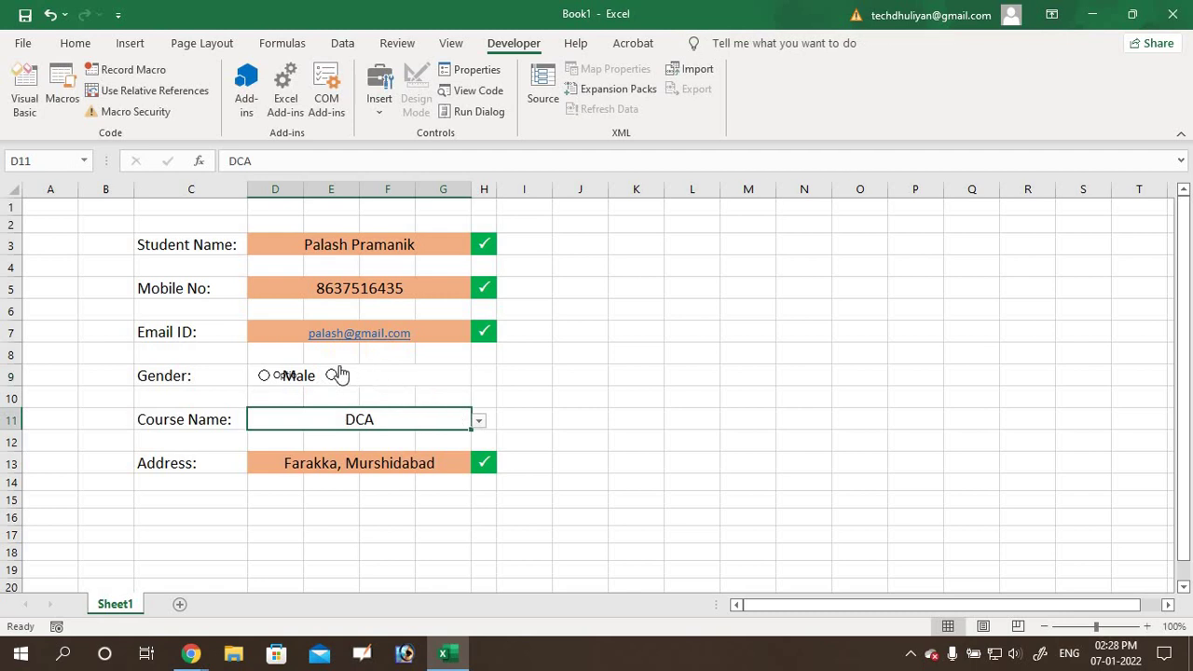
{"action": "left_click", "coordinate": [390, 382]}
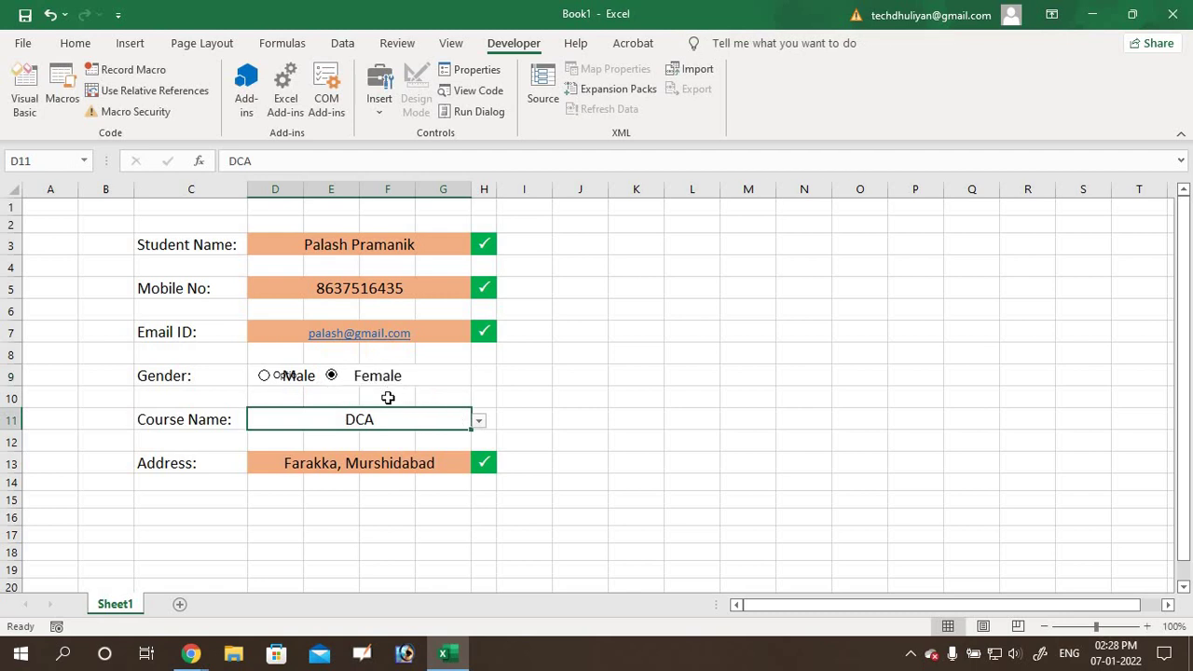
{"action": "left_click", "coordinate": [280, 382]}
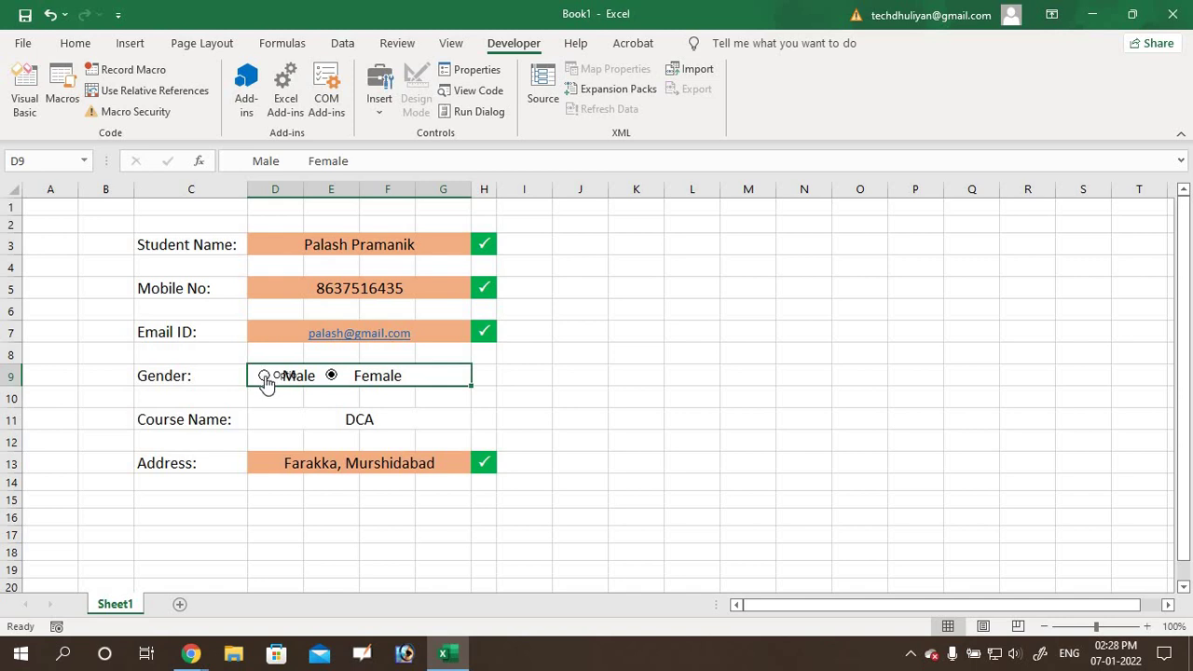
{"action": "left_click", "coordinate": [266, 382], "text": "ctrl"}
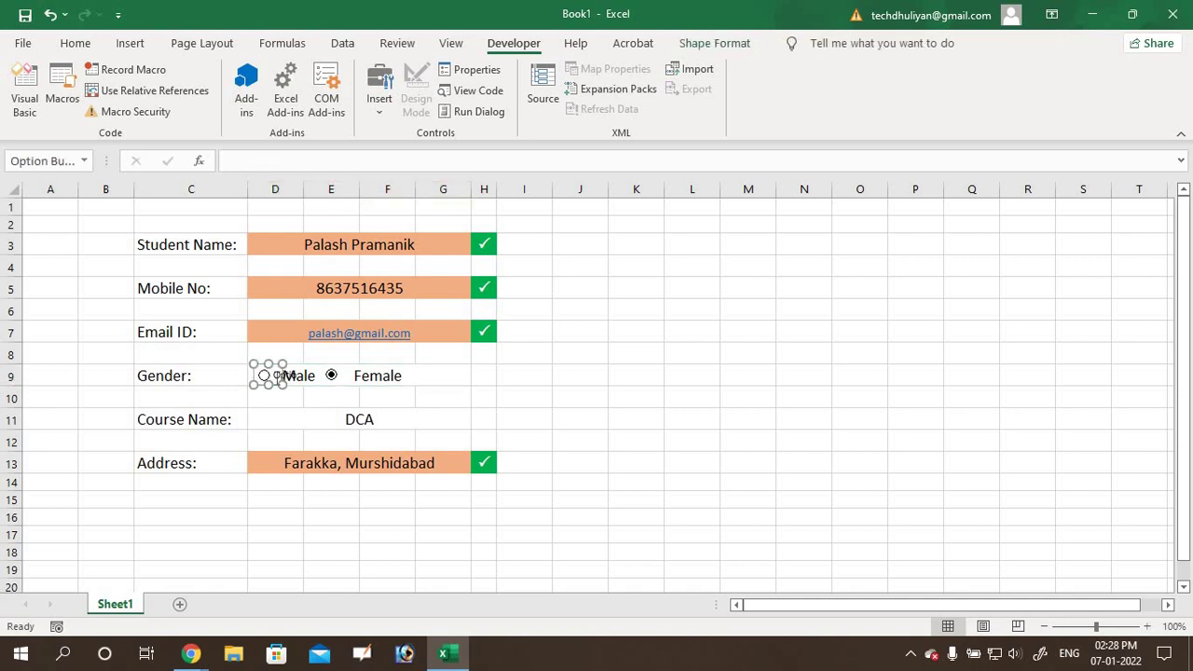
{"action": "left_click", "coordinate": [276, 376]}
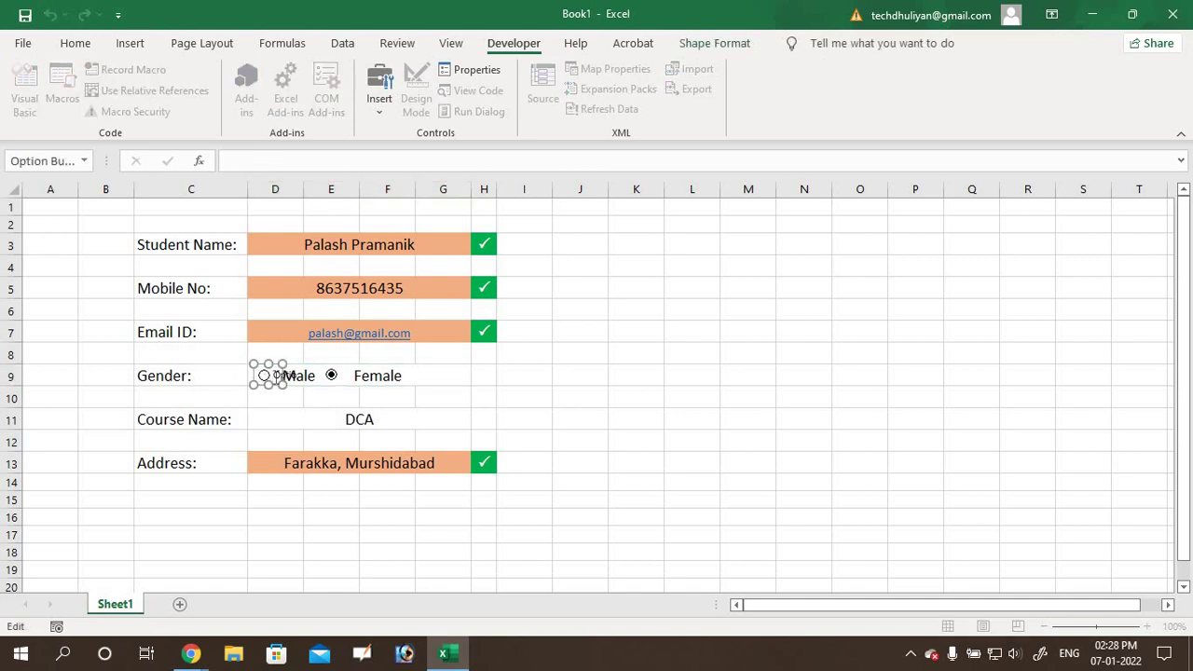
{"action": "type", "text": "Ma"}
Step: Widen the Male option button over its label and check both buttons align with Male and Female
{"action": "left_click", "coordinate": [284, 388]}
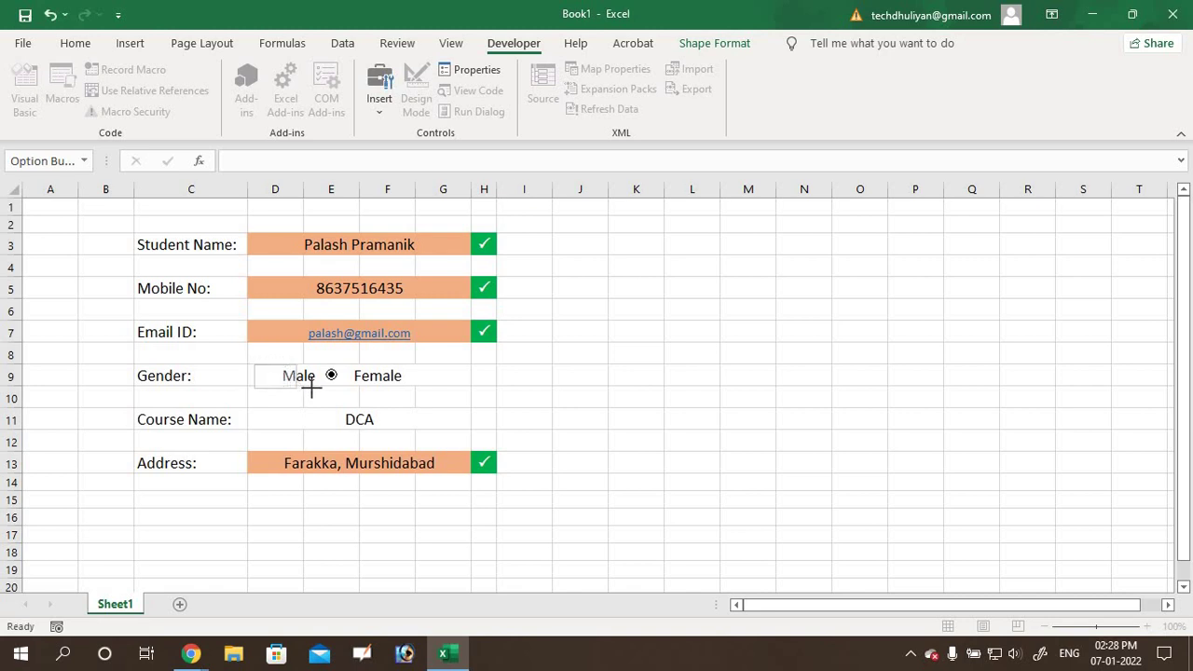
{"action": "left_click_drag", "start_coordinate": [315, 390], "coordinate": [315, 388]}
{"action": "left_click", "coordinate": [336, 374], "text": "ctrl"}
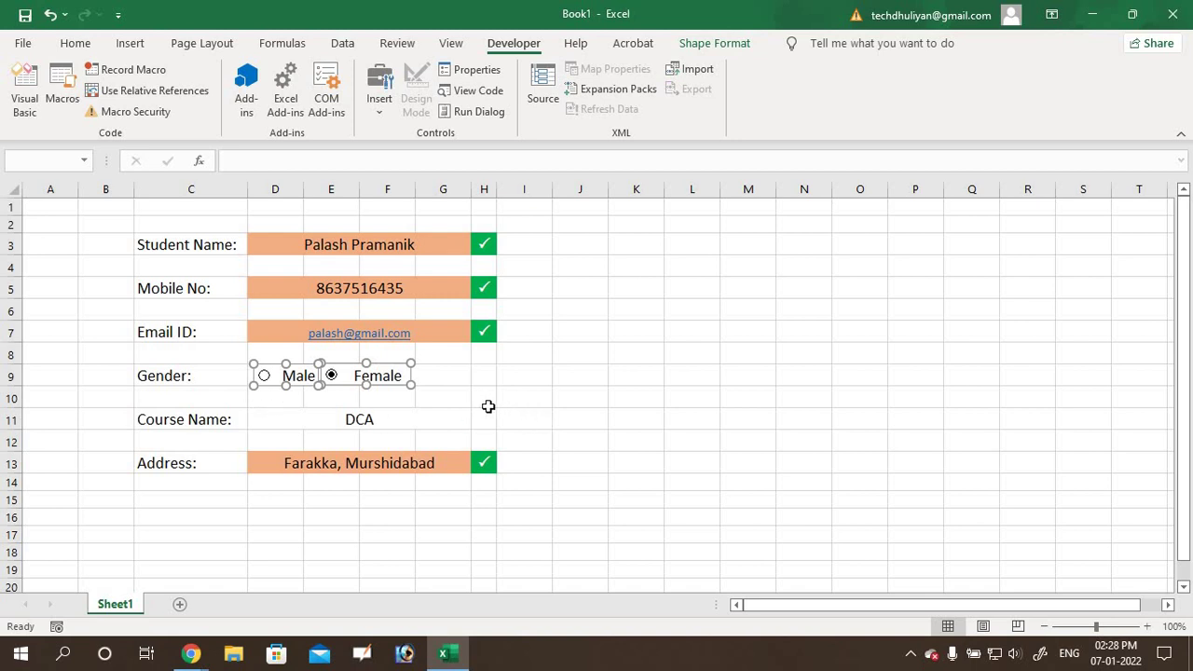
{"action": "left_click", "coordinate": [472, 407]}
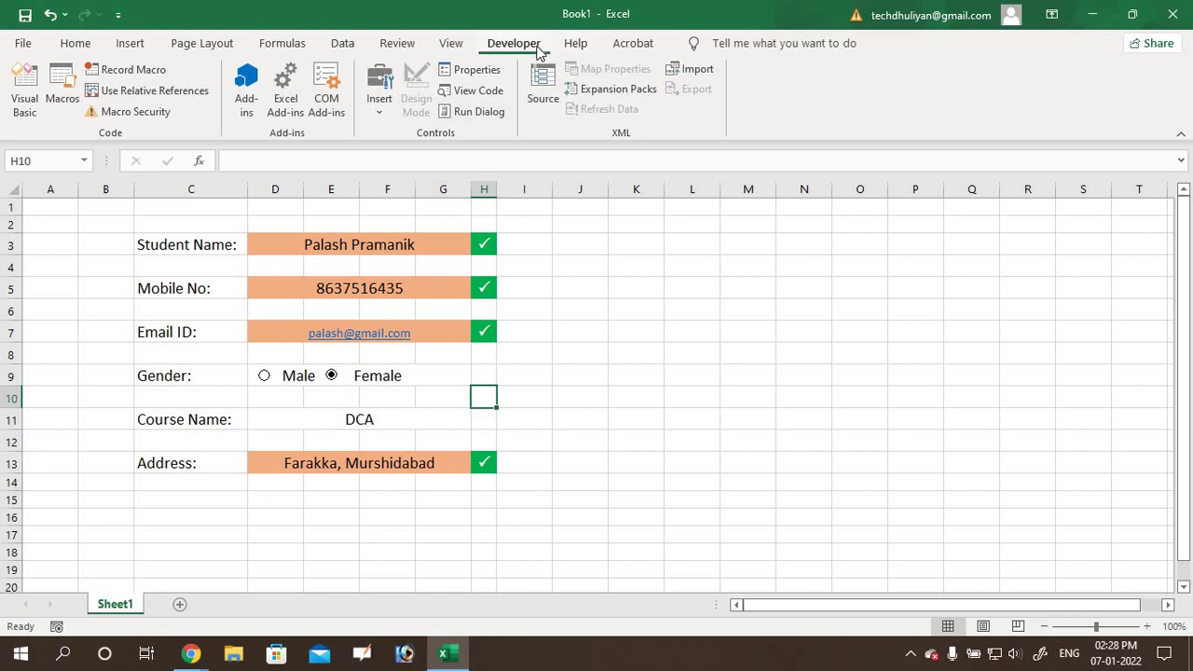
{"action": "left_click", "coordinate": [382, 121]}
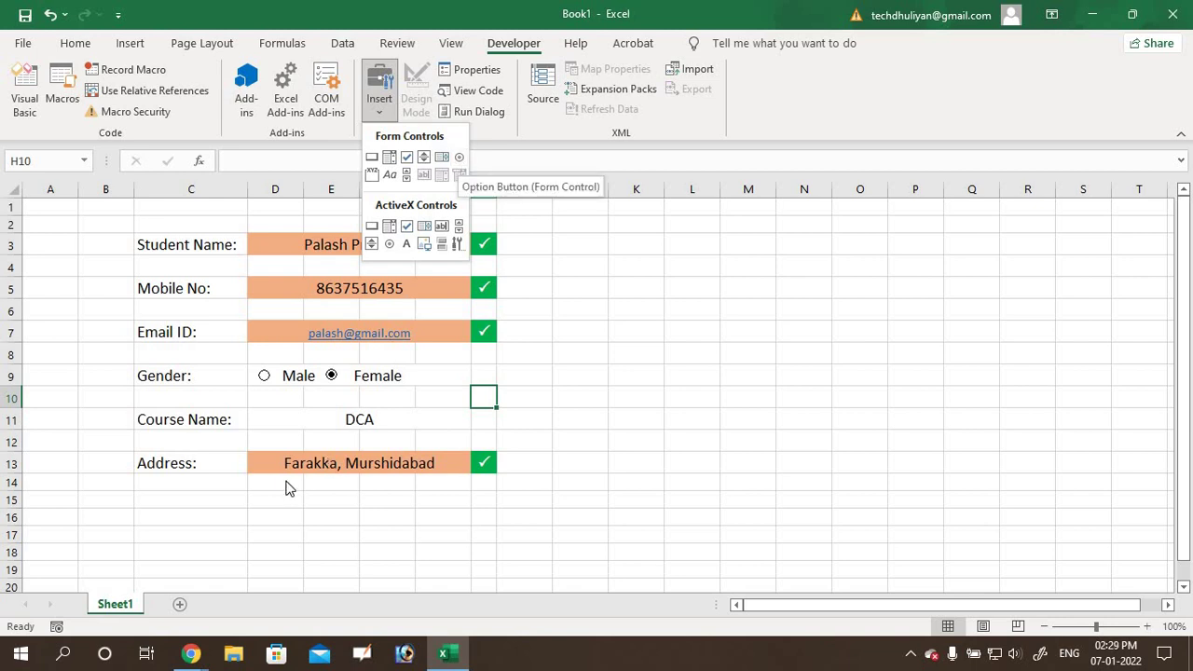
{"action": "left_click", "coordinate": [262, 399]}
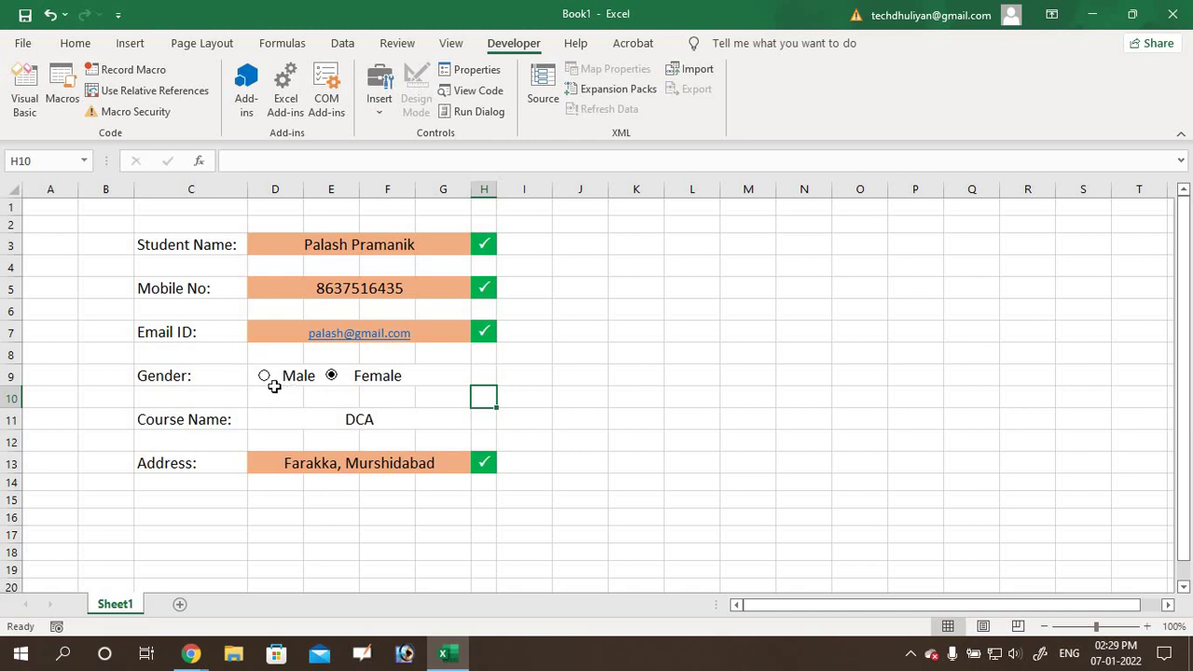
{"action": "left_click", "coordinate": [334, 380], "text": "ctrl"}
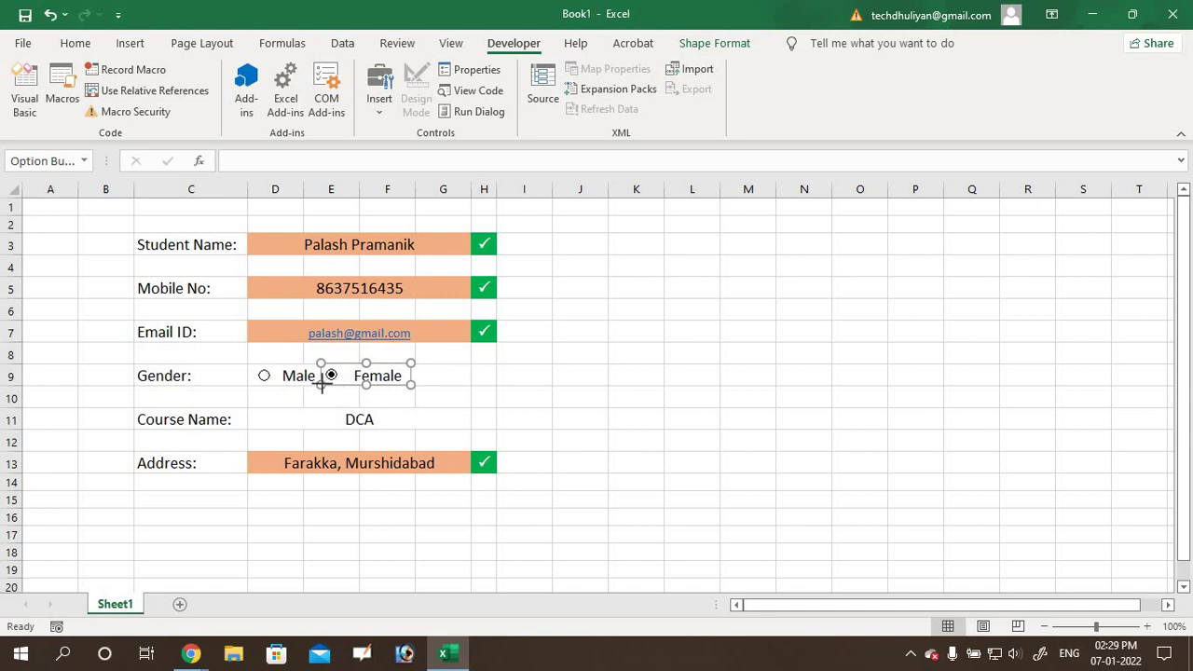
Step: Resize the Female option button and adjust the Male option button's label text
{"action": "left_click_drag", "start_coordinate": [321, 385], "coordinate": [332, 383]}
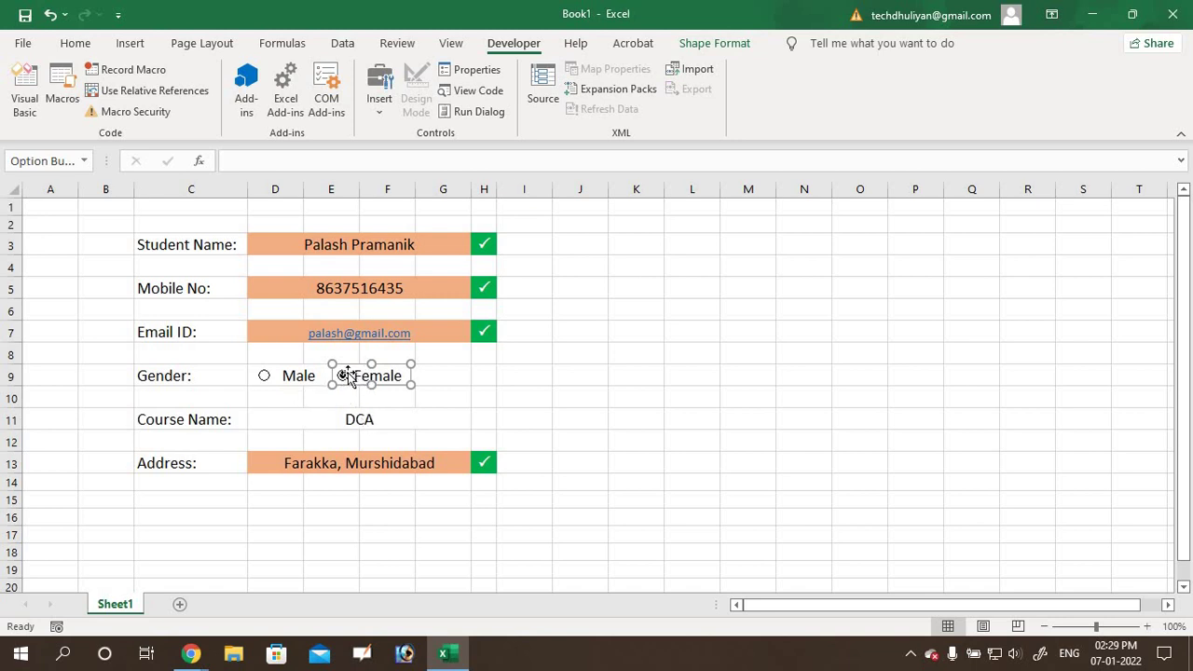
{"action": "left_click", "coordinate": [290, 400]}
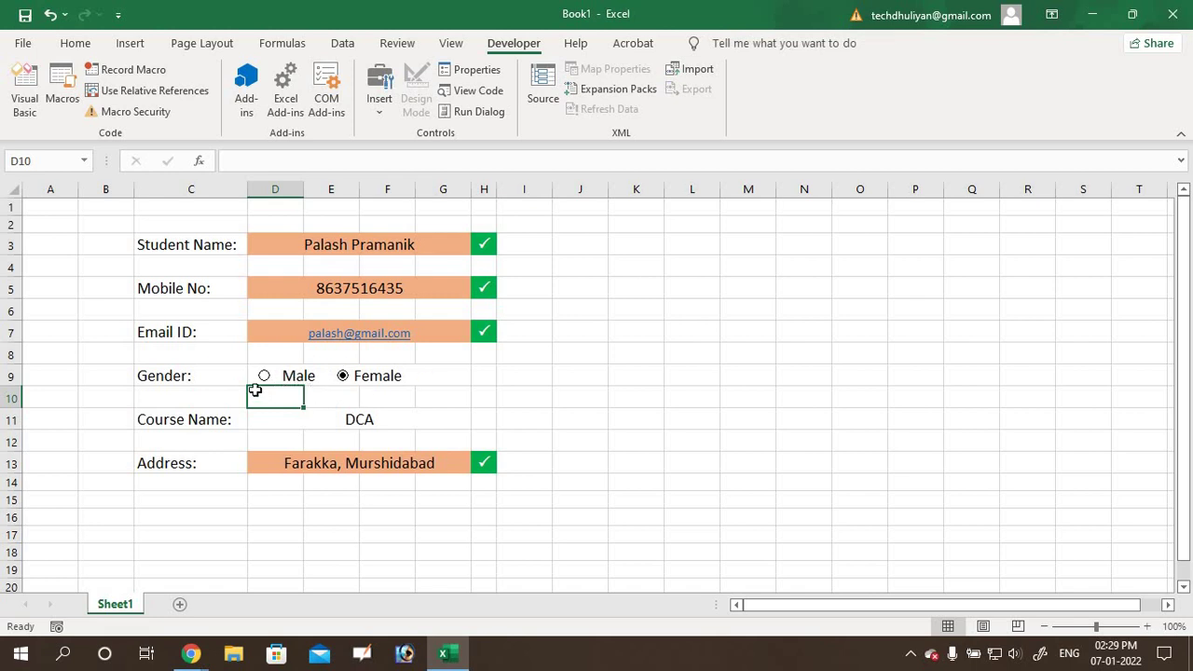
{"action": "left_click", "coordinate": [266, 377], "text": "ctrl"}
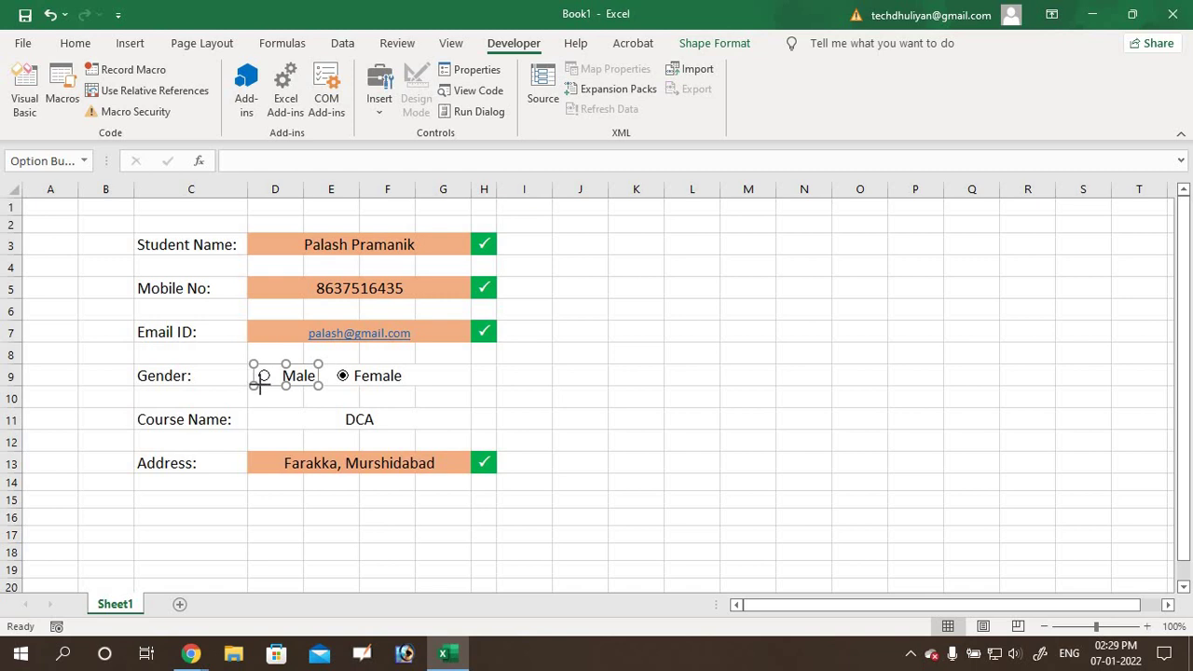
{"action": "left_click", "coordinate": [263, 381]}
{"action": "left_click", "coordinate": [265, 384]}
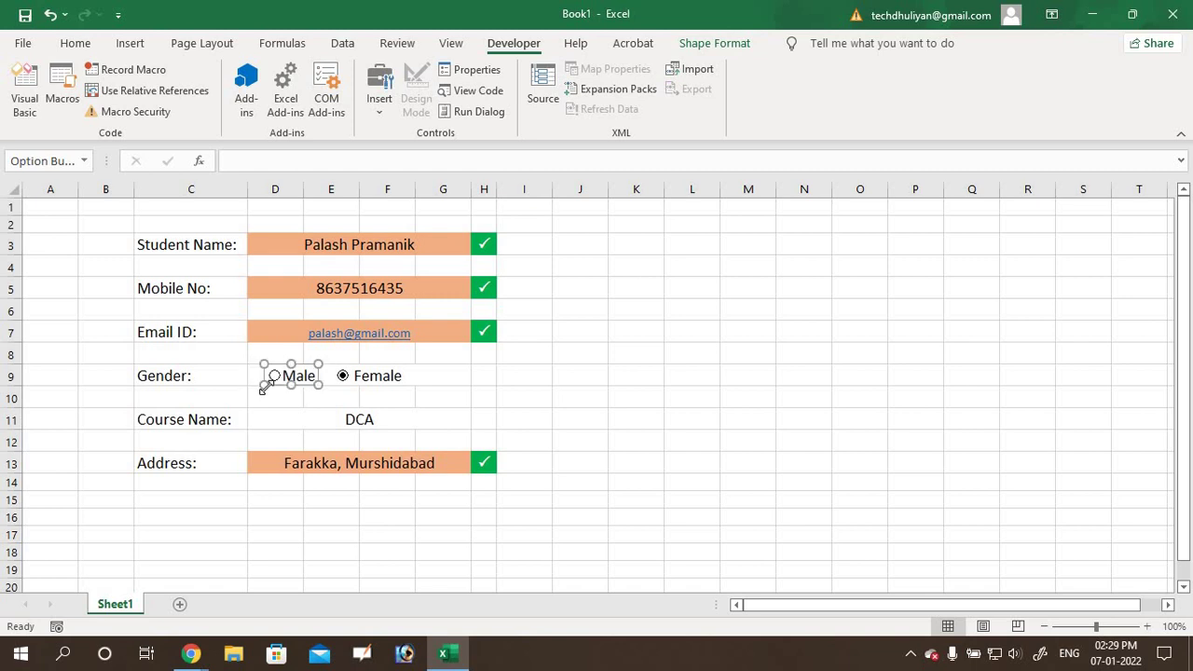
{"action": "left_click", "coordinate": [264, 387]}
{"action": "left_click", "coordinate": [263, 388]}
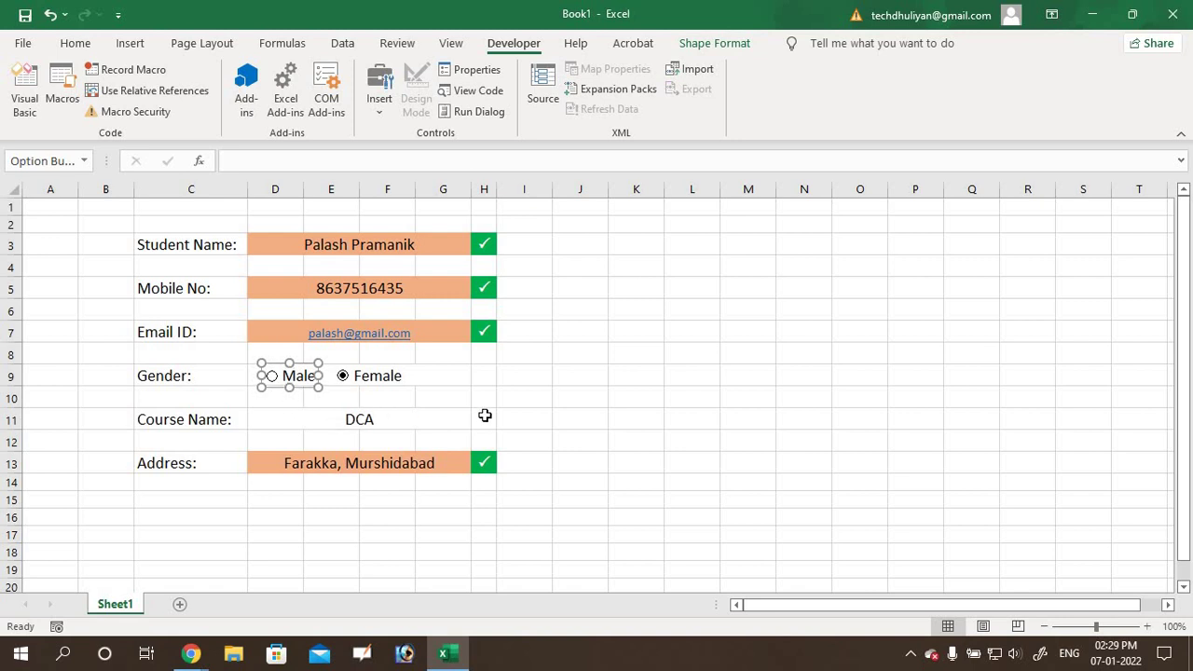
{"action": "left_click", "coordinate": [539, 412]}
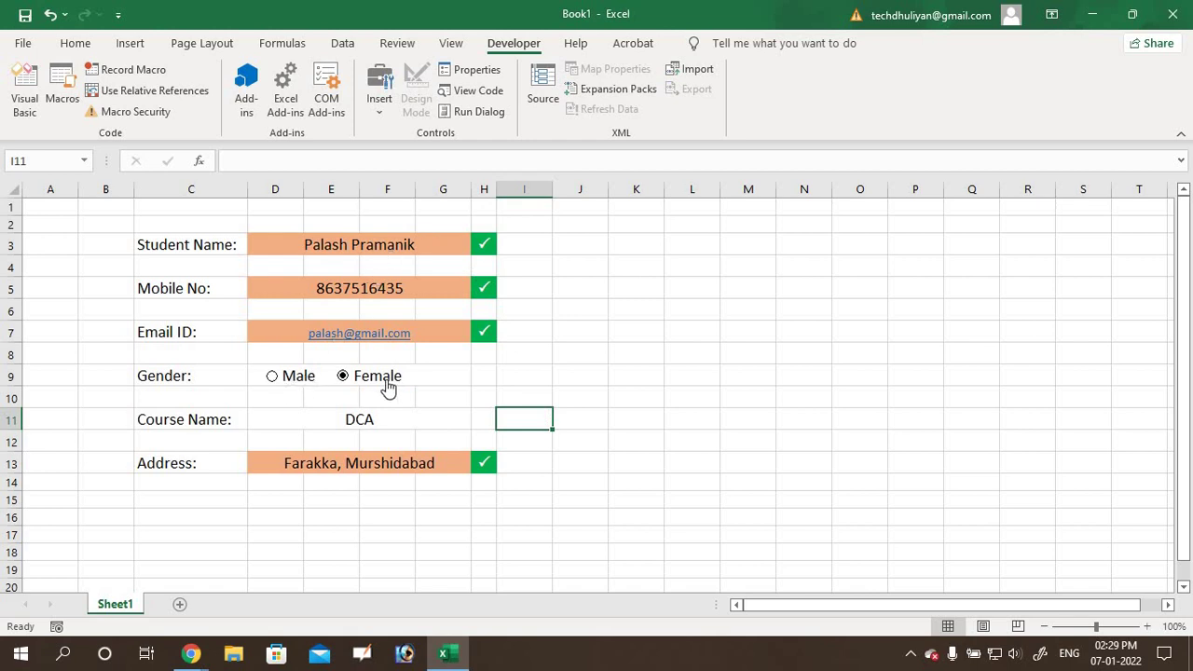
Step: Test toggling between the Male and Female buttons, then select Gender cell D9
{"action": "left_click", "coordinate": [277, 378]}
{"action": "left_click", "coordinate": [359, 378]}
{"action": "left_click", "coordinate": [294, 382]}
{"action": "left_click", "coordinate": [371, 390]}
{"action": "left_click", "coordinate": [341, 382]}
{"action": "left_click", "coordinate": [450, 379]}
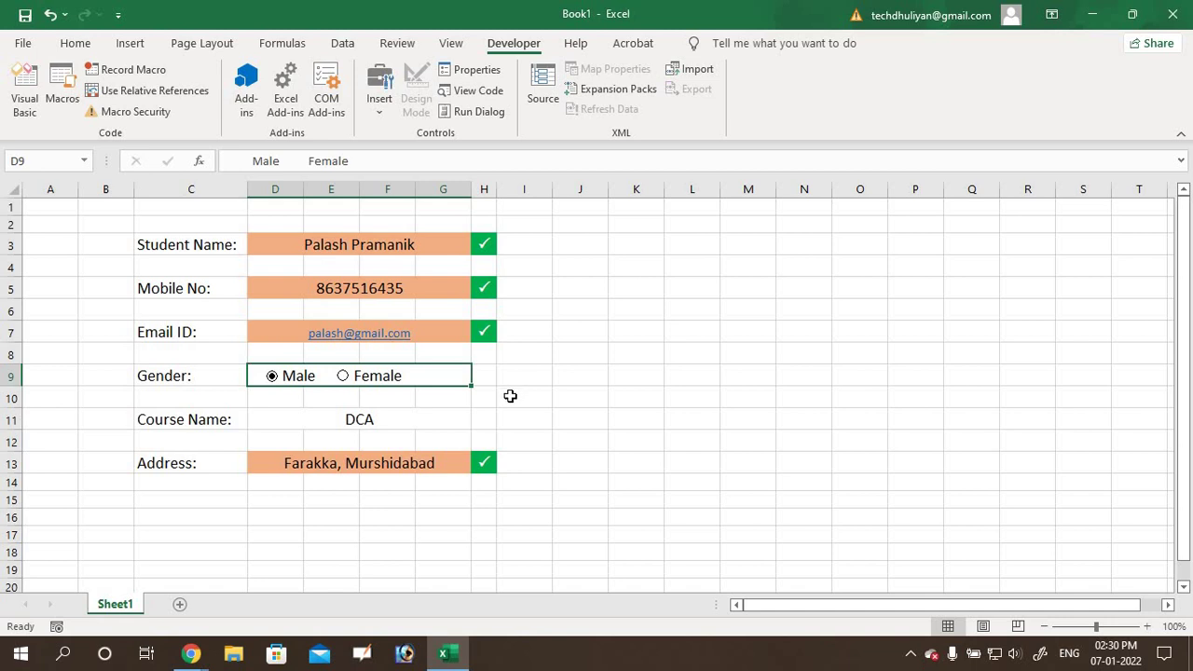
Step: Open Customize the Ribbon, review the Developer checkbox and Proofing page, then cancel without changes
{"action": "right_click", "coordinate": [87, 47]}
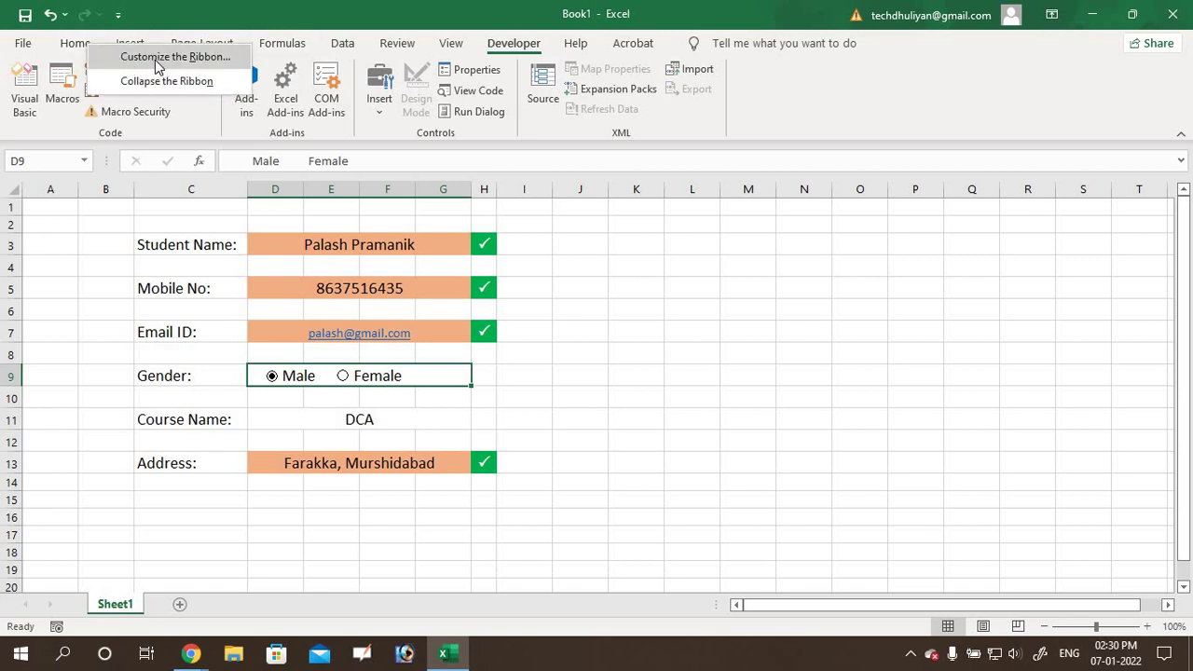
{"action": "left_click", "coordinate": [75, 48]}
{"action": "left_click", "coordinate": [76, 48]}
{"action": "right_click", "coordinate": [76, 47]}
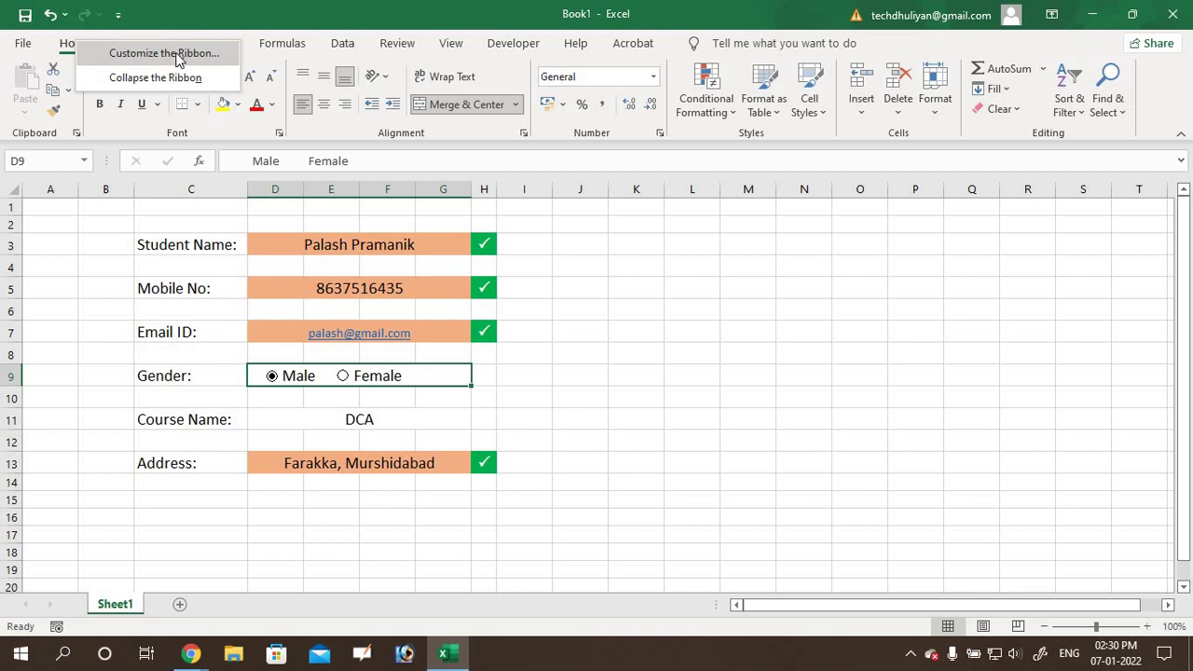
{"action": "left_click", "coordinate": [180, 56]}
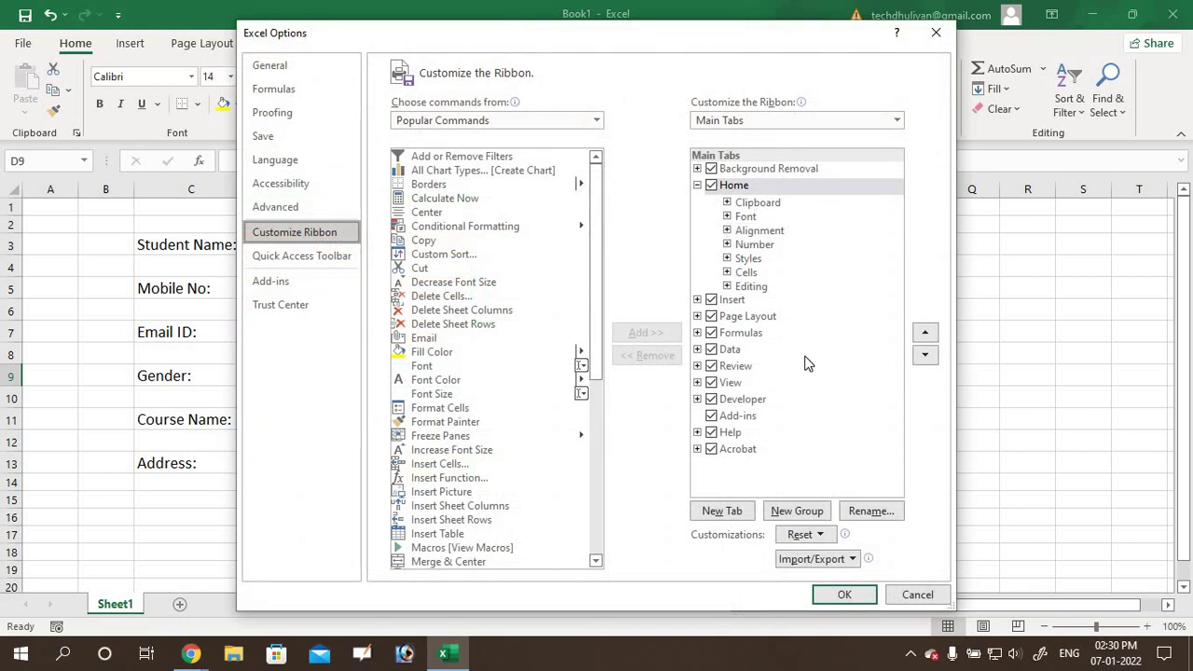
{"action": "left_click", "coordinate": [713, 401]}
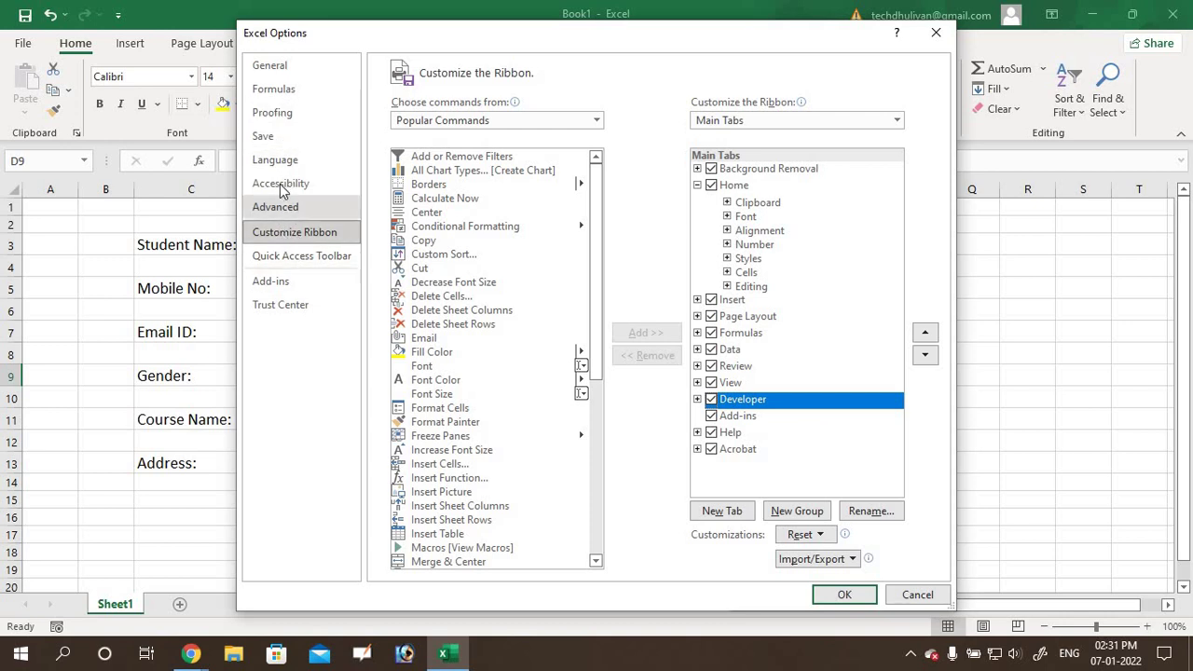
{"action": "left_click", "coordinate": [291, 116]}
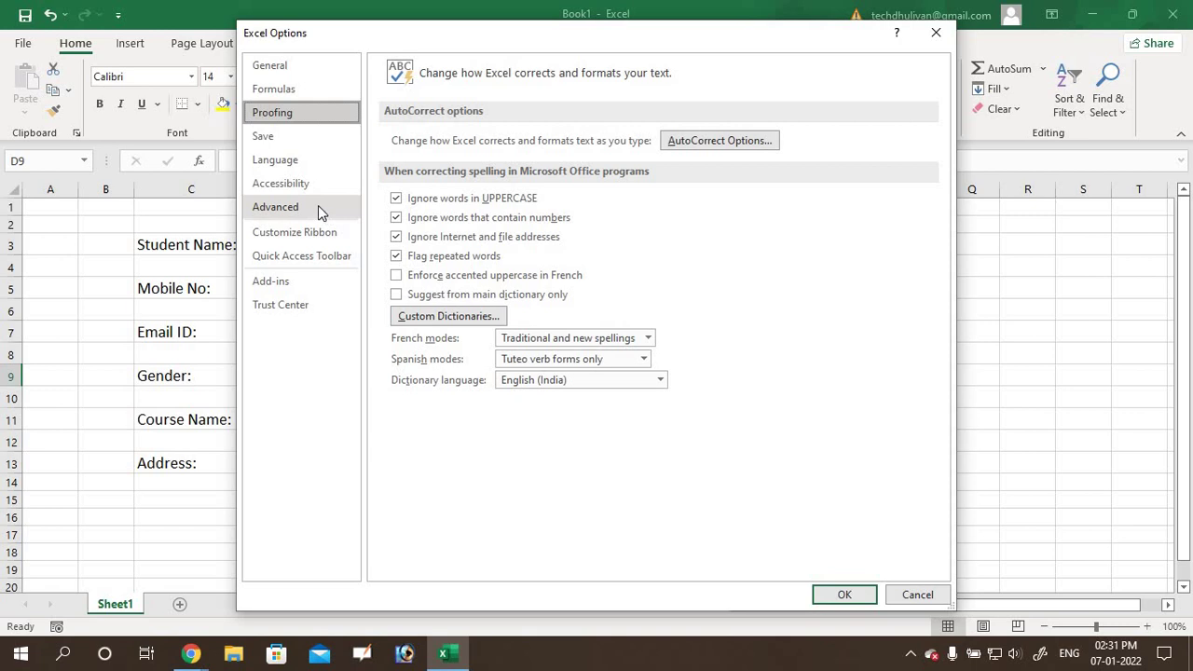
{"action": "left_click", "coordinate": [936, 35]}
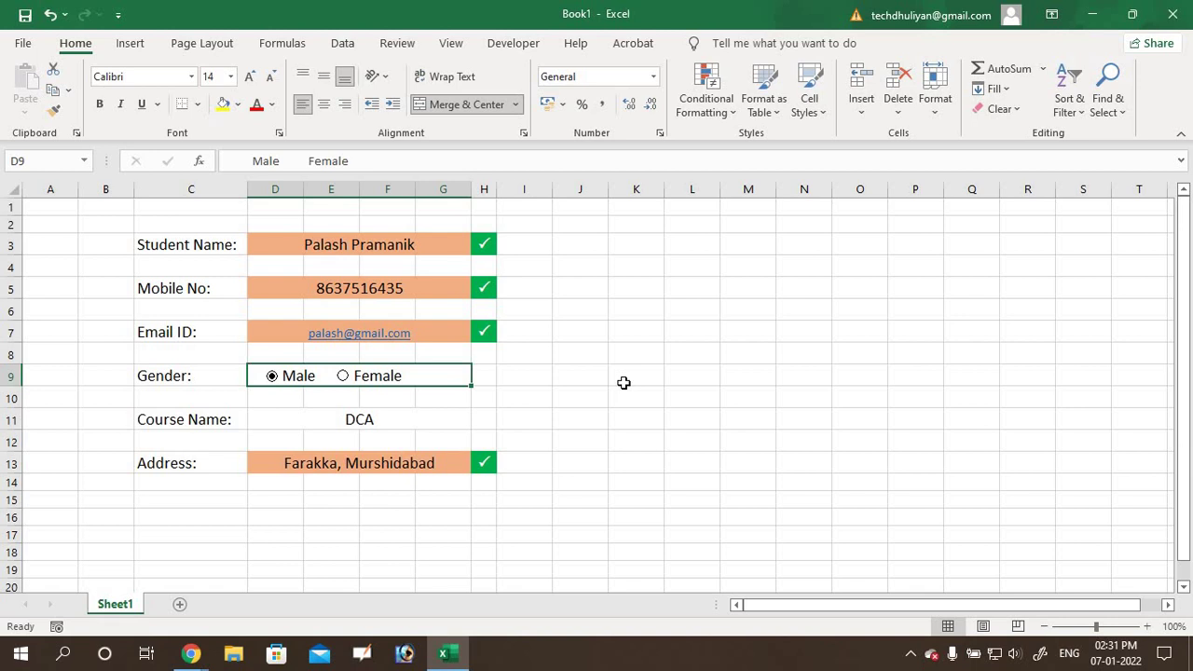
Step: Glance at the File backstage and return to the worksheet with Home commands showing
{"action": "right_click", "coordinate": [73, 51]}
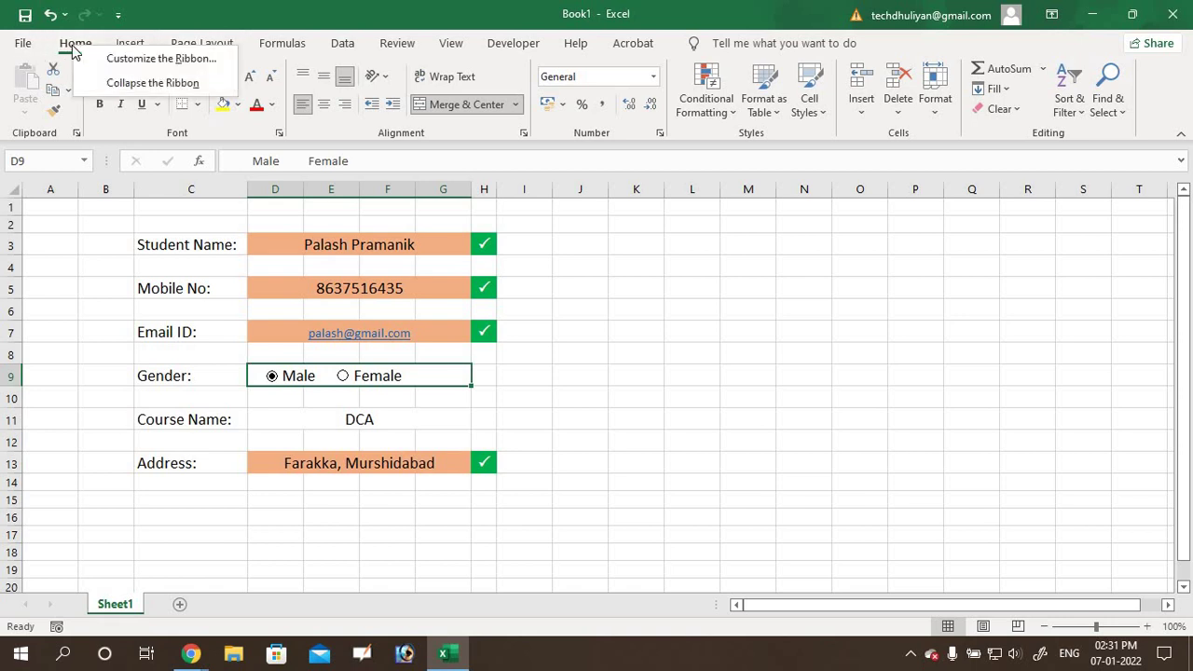
{"action": "left_click", "coordinate": [23, 43]}
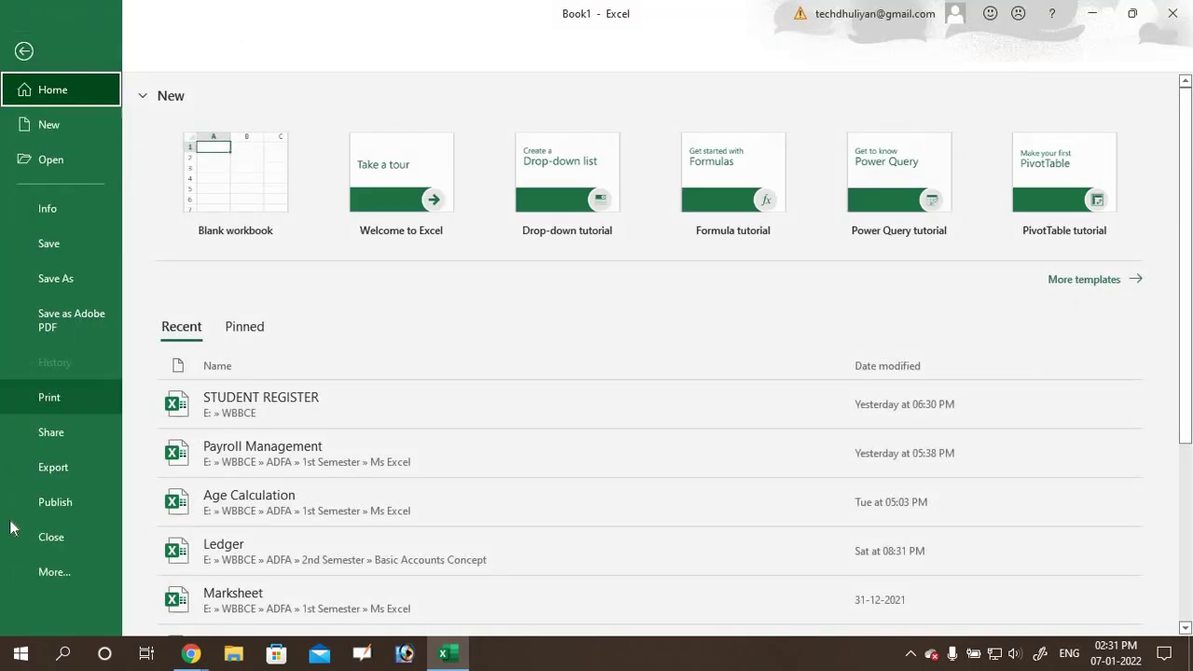
{"action": "left_click", "coordinate": [24, 51]}
{"action": "left_click", "coordinate": [649, 456]}
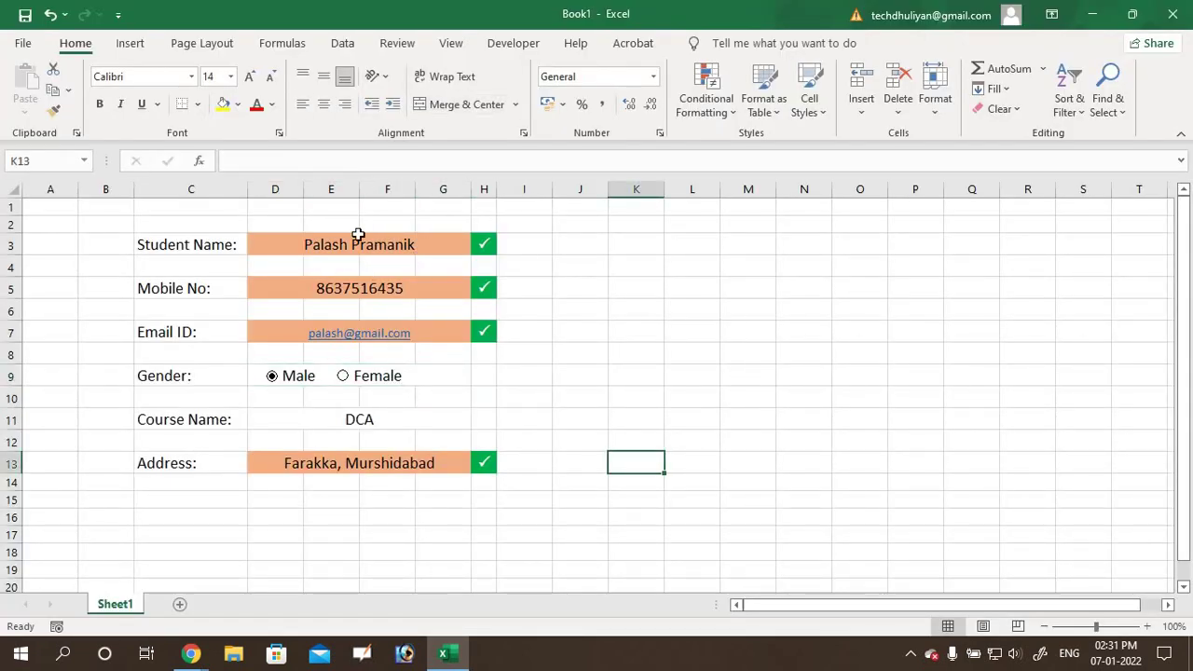
Step: Clear the form's name, mobile, email, address and DCA course entries
{"action": "left_click_drag", "start_coordinate": [354, 235], "coordinate": [348, 591]}
{"action": "key", "text": "Delete"}
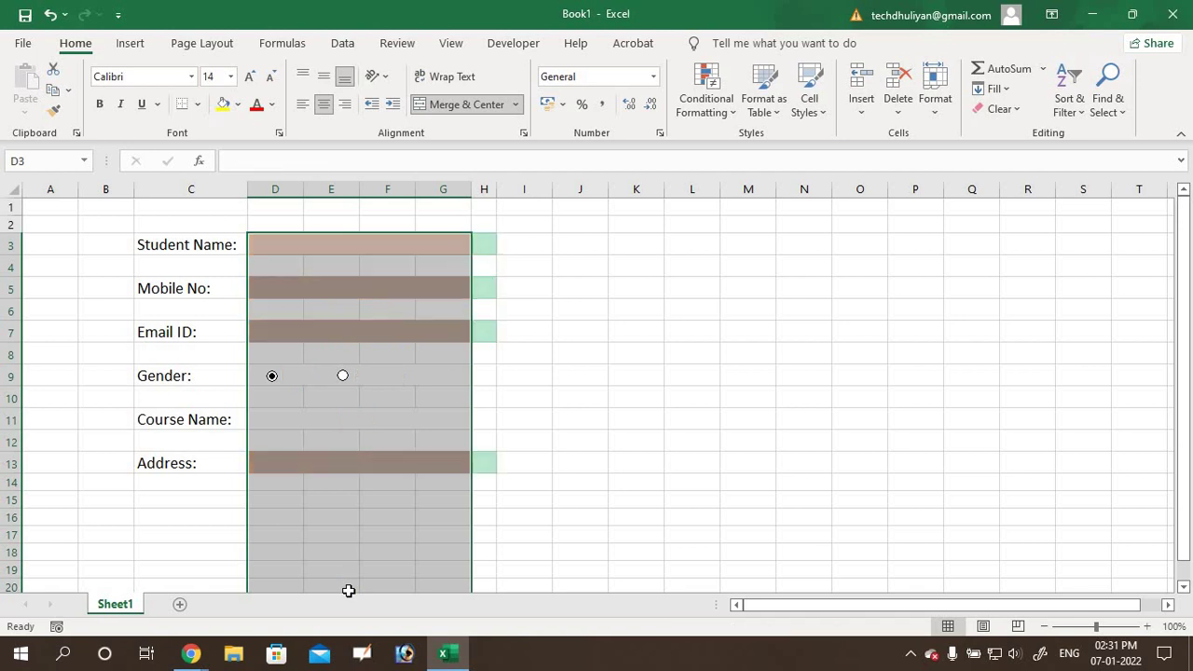
{"action": "left_click", "coordinate": [855, 418]}
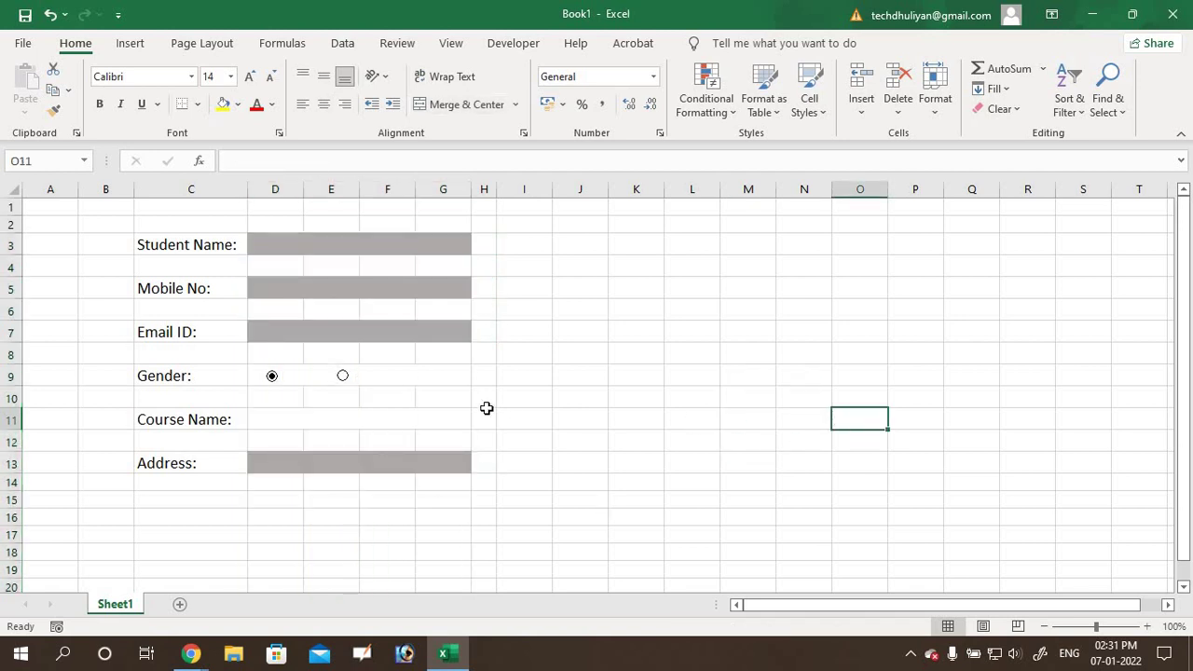
{"action": "key", "text": "ctrl+z"}
{"action": "left_click", "coordinate": [645, 377]}
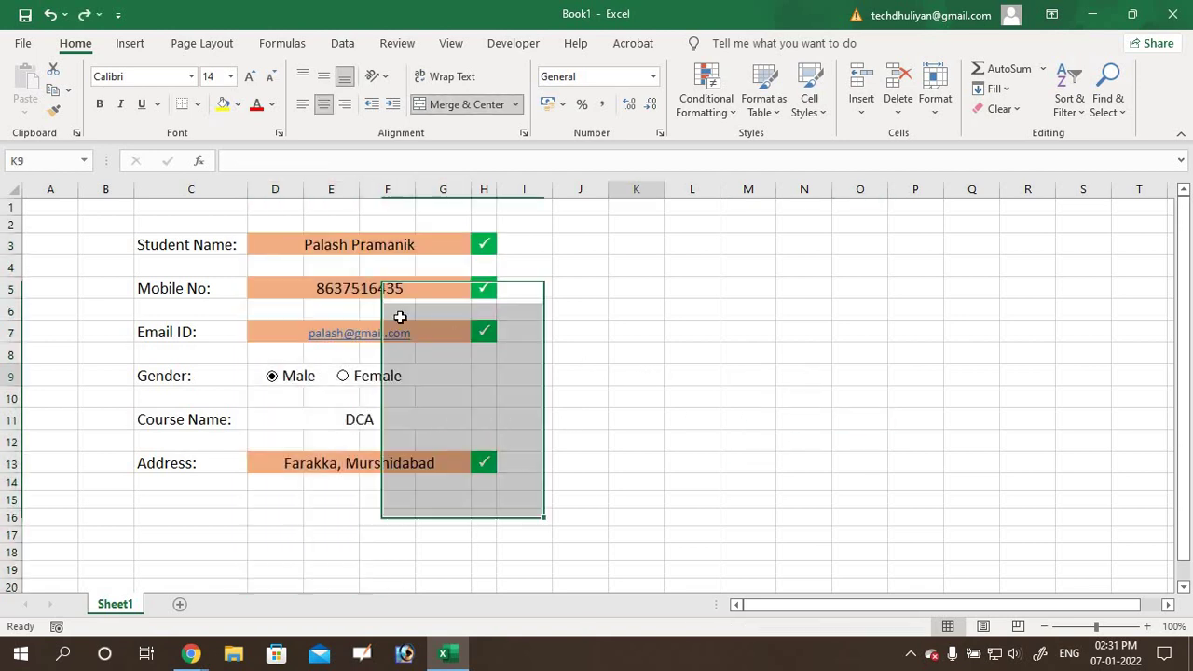
{"action": "left_click_drag", "start_coordinate": [339, 232], "coordinate": [341, 342]}
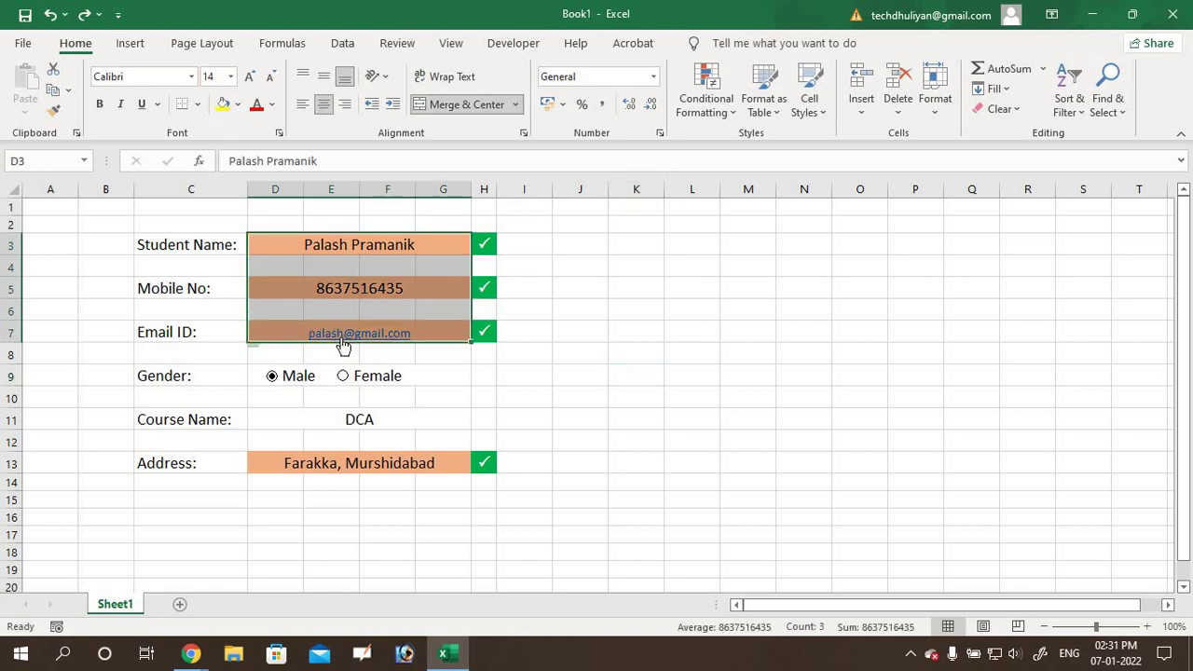
{"action": "key", "text": "Delete"}
{"action": "left_click", "coordinate": [707, 470]}
{"action": "left_click", "coordinate": [368, 463]}
{"action": "key", "text": "Delete"}
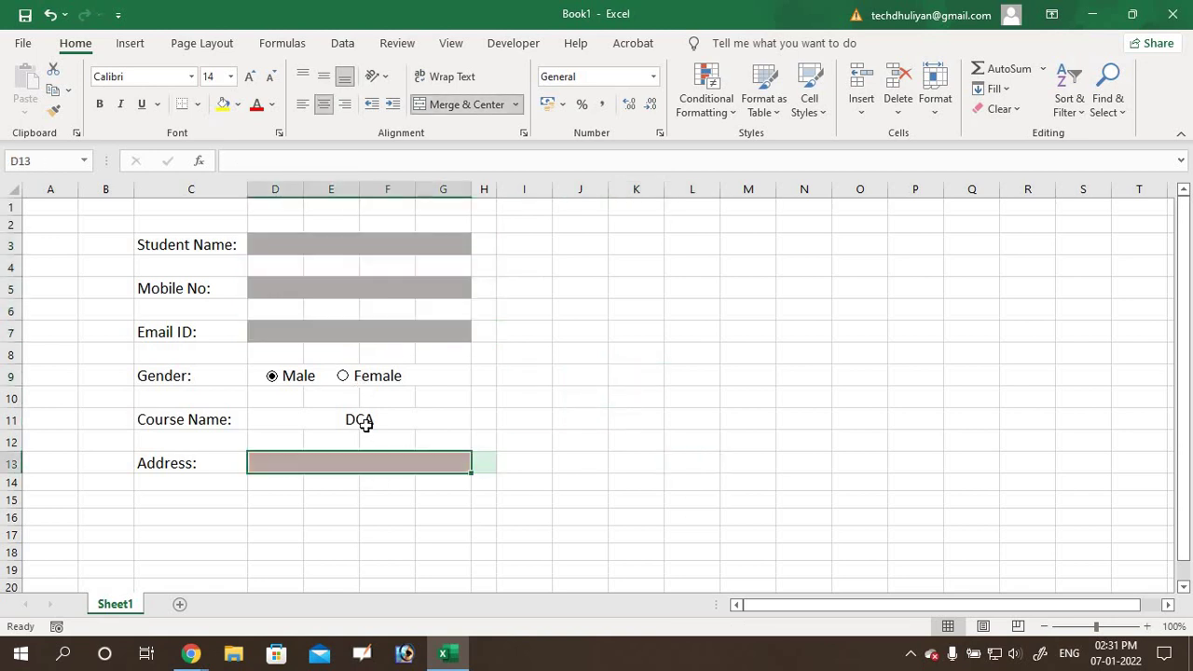
{"action": "left_click", "coordinate": [362, 422]}
{"action": "key", "text": "Delete"}
{"action": "left_click", "coordinate": [613, 466]}
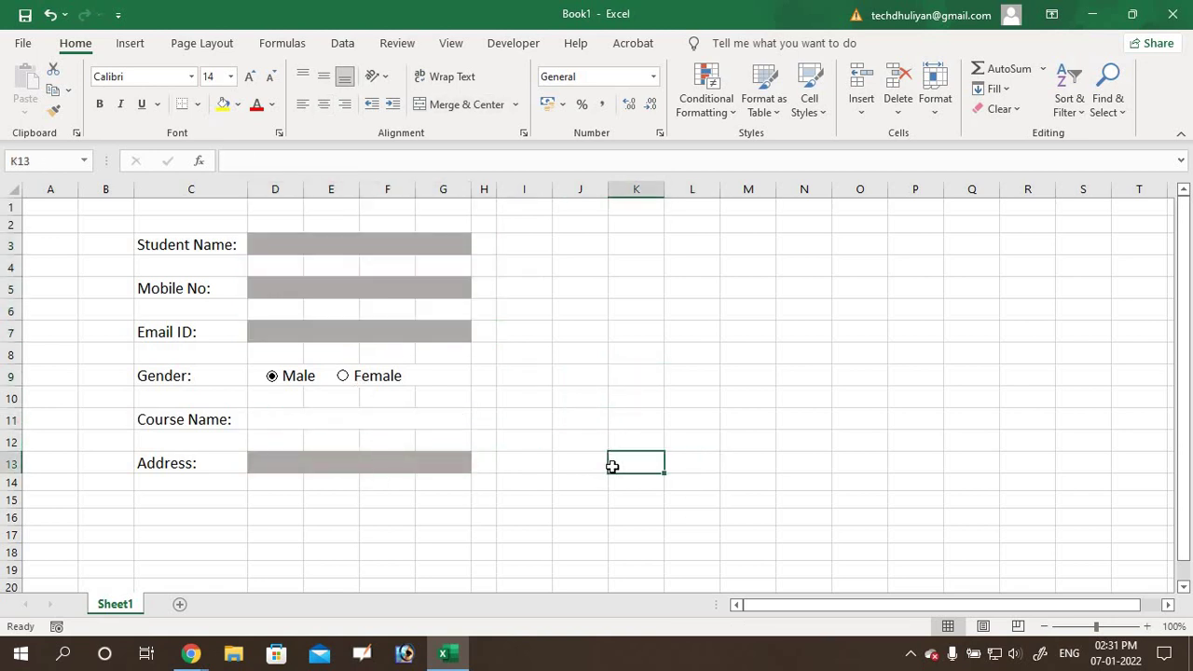
Step: Enter the student's full name, mobile number and e-mail address in the form
{"action": "left_click", "coordinate": [288, 245]}
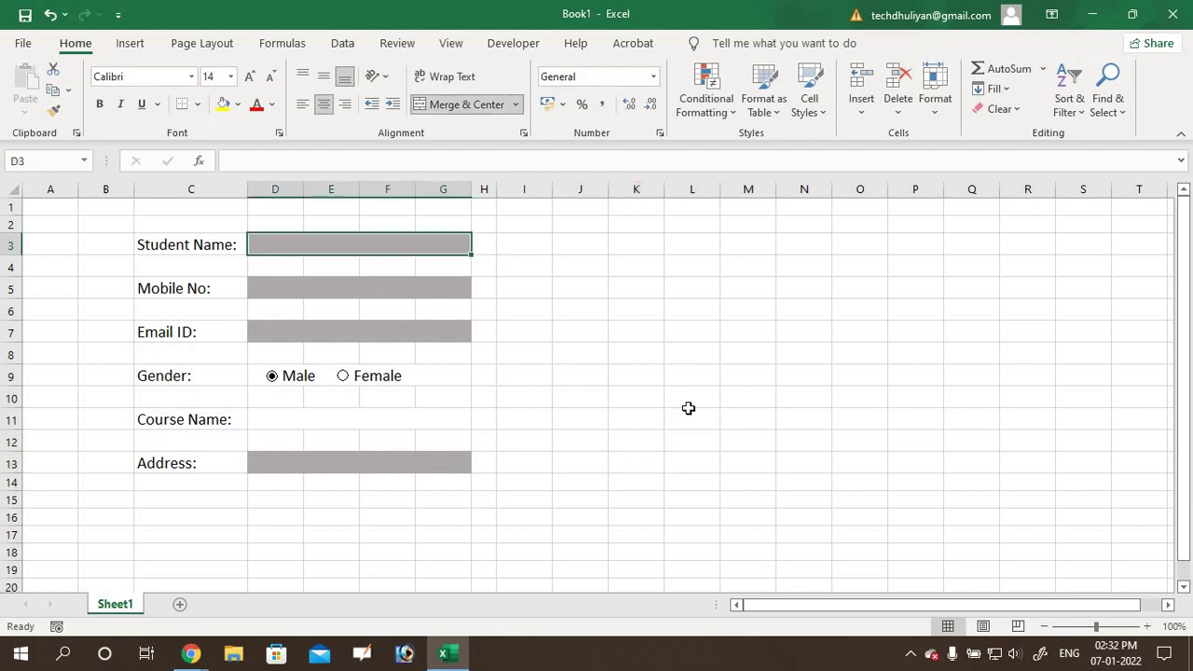
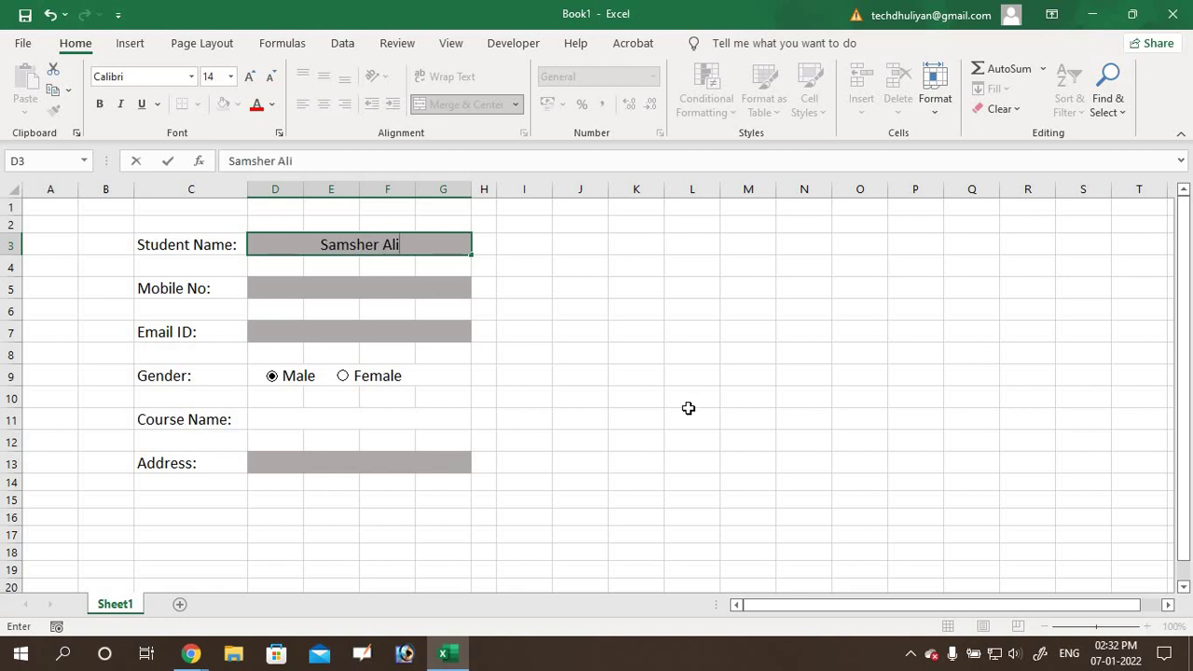
{"action": "key", "text": "Return"}
{"action": "key", "text": "Down"}
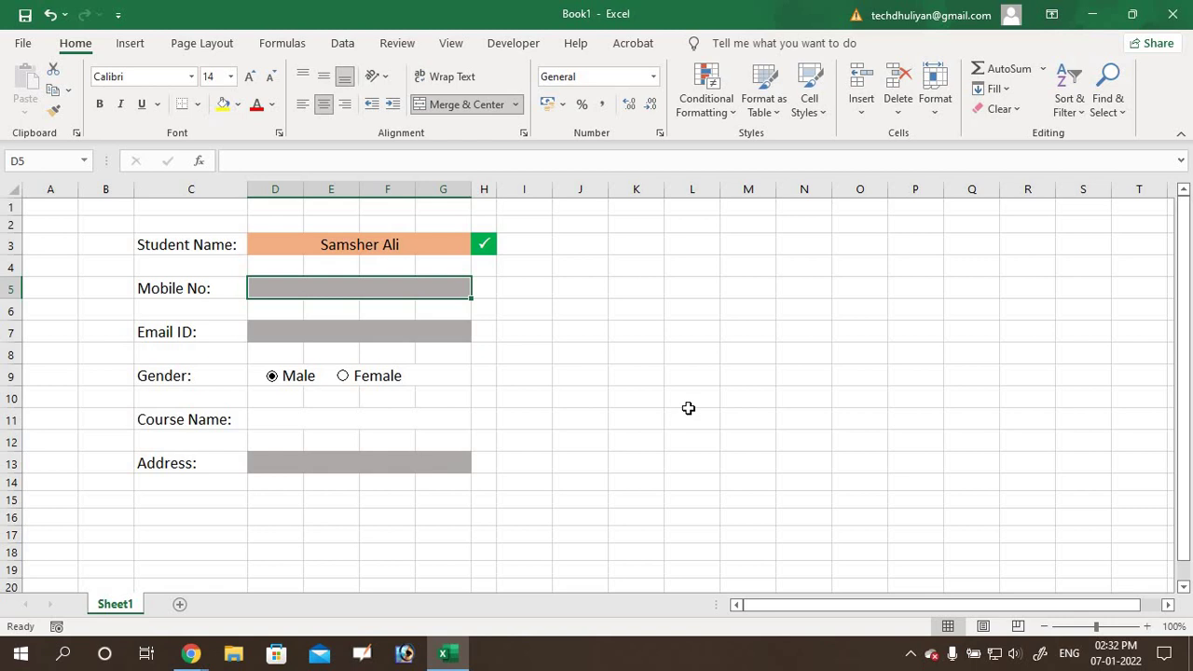
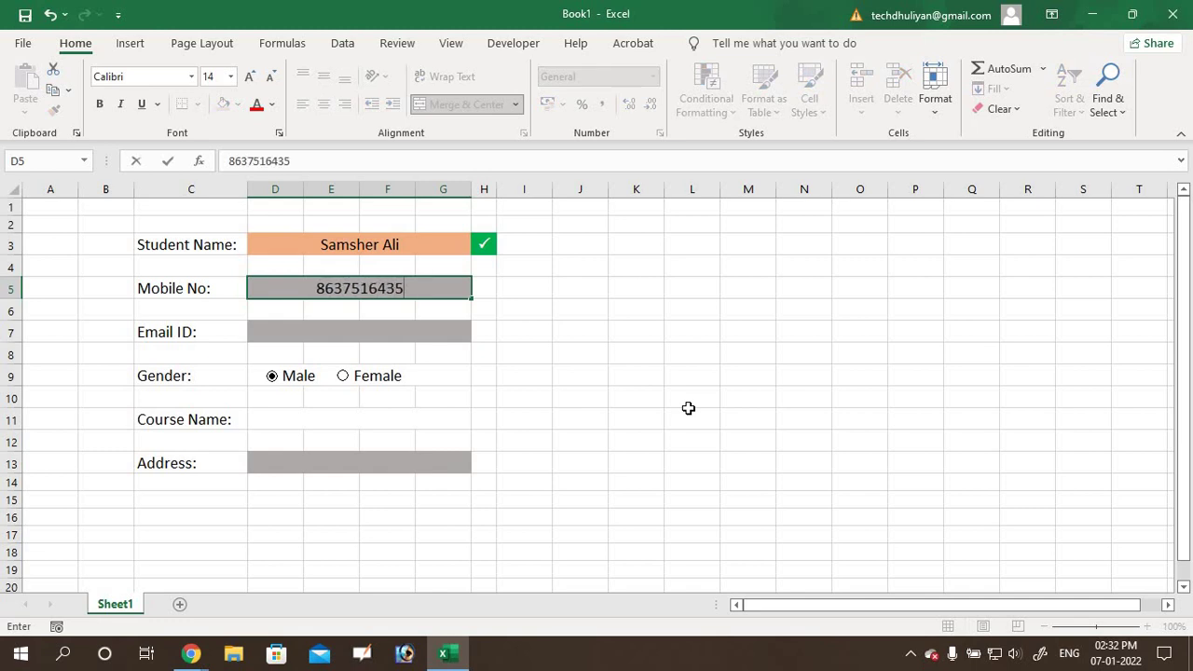
{"action": "key", "text": "Return"}
{"action": "key", "text": "Down"}
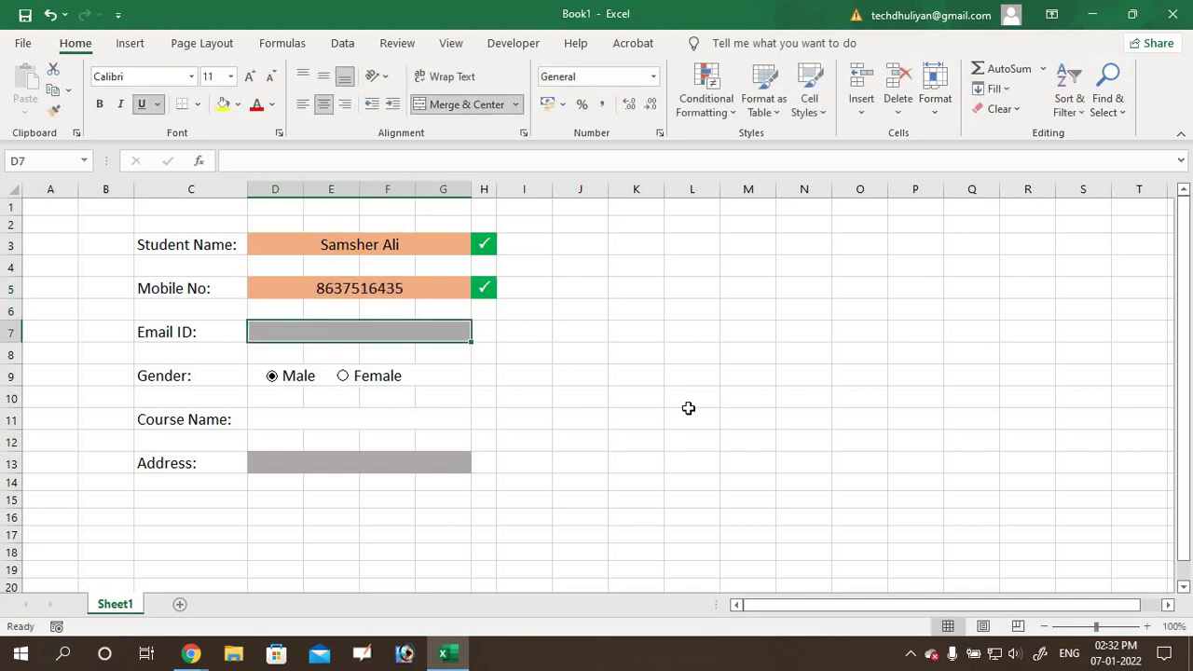
{"action": "key", "text": "BackSpace"}
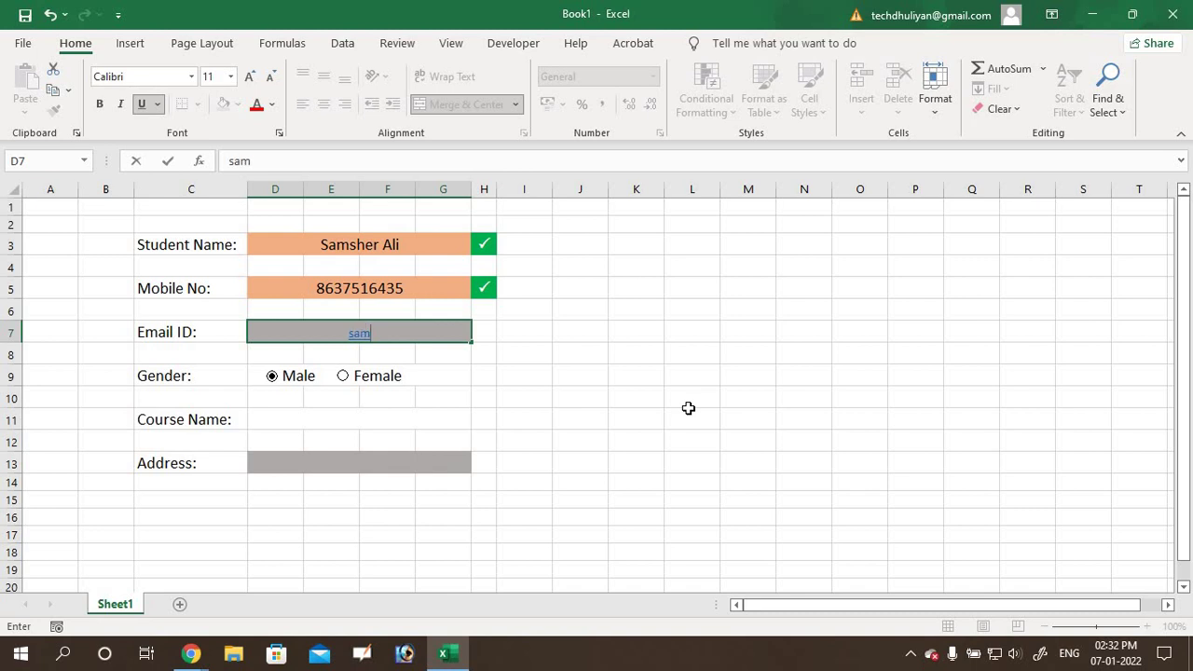
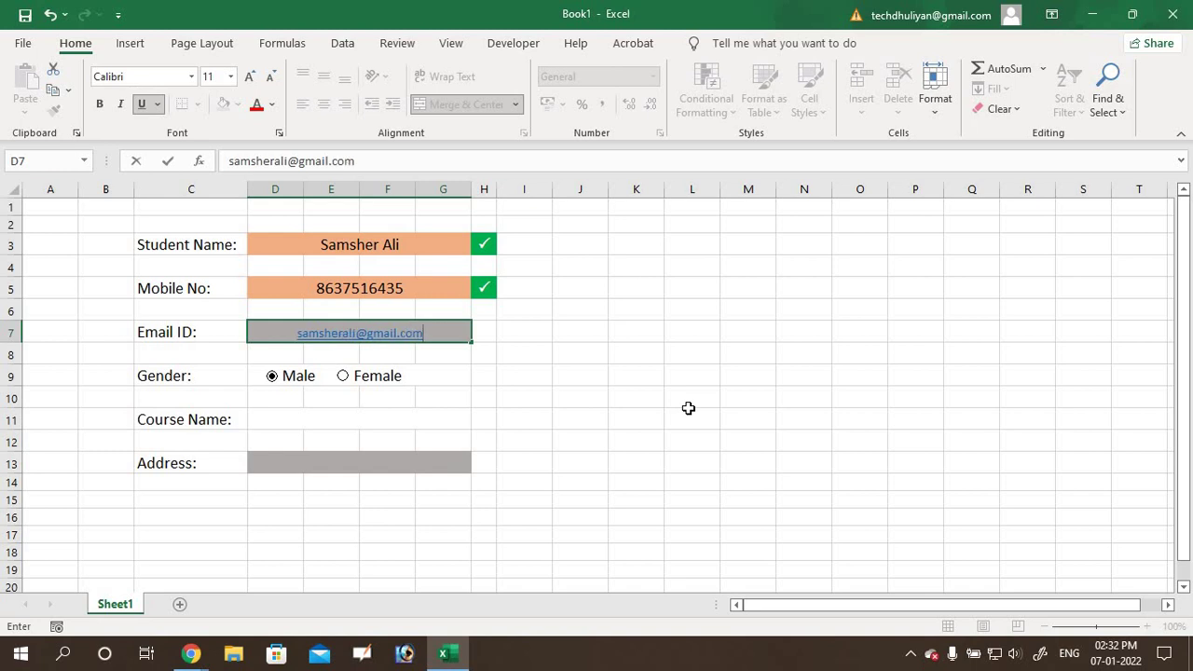
{"action": "key", "text": "Return"}
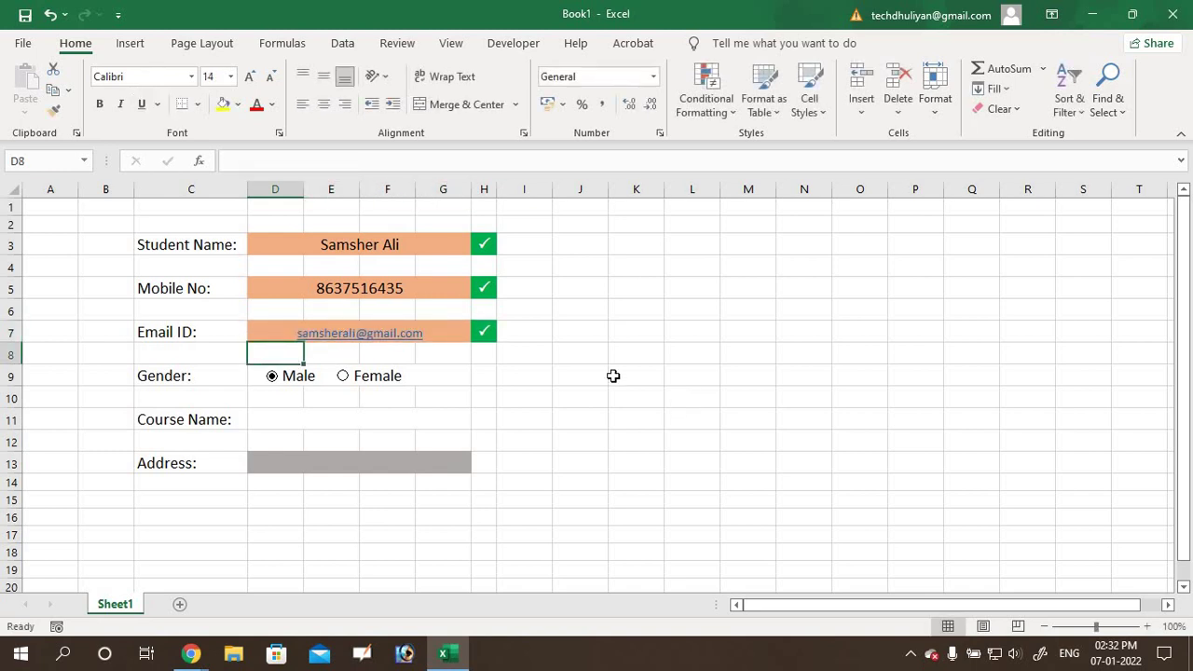
Step: Set Gender to Male, choose ADFA as the course, and enter the student's address
{"action": "left_click", "coordinate": [343, 381]}
{"action": "left_click", "coordinate": [273, 379]}
{"action": "left_click", "coordinate": [271, 425]}
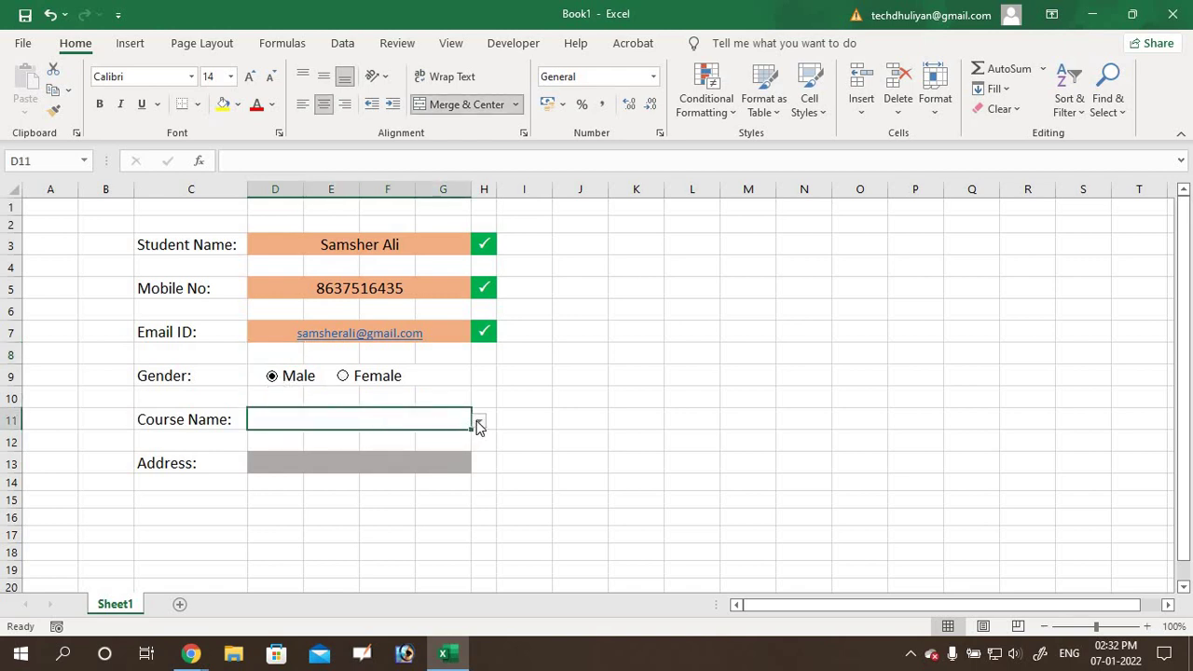
{"action": "left_click", "coordinate": [478, 424]}
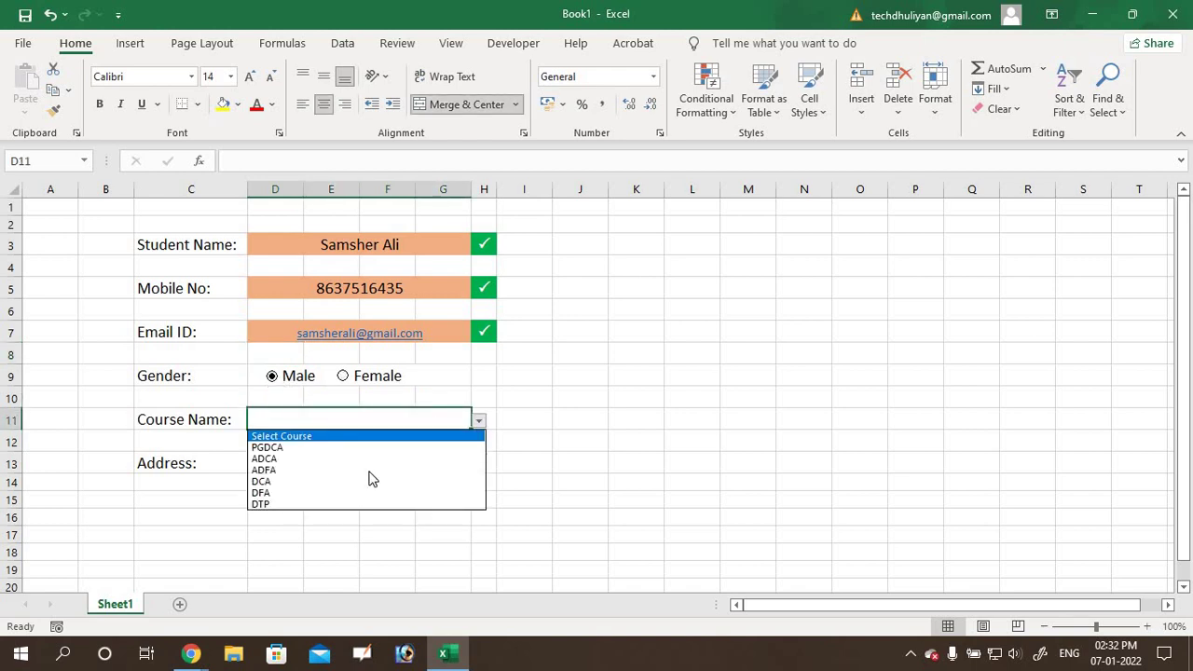
{"action": "left_click", "coordinate": [288, 471]}
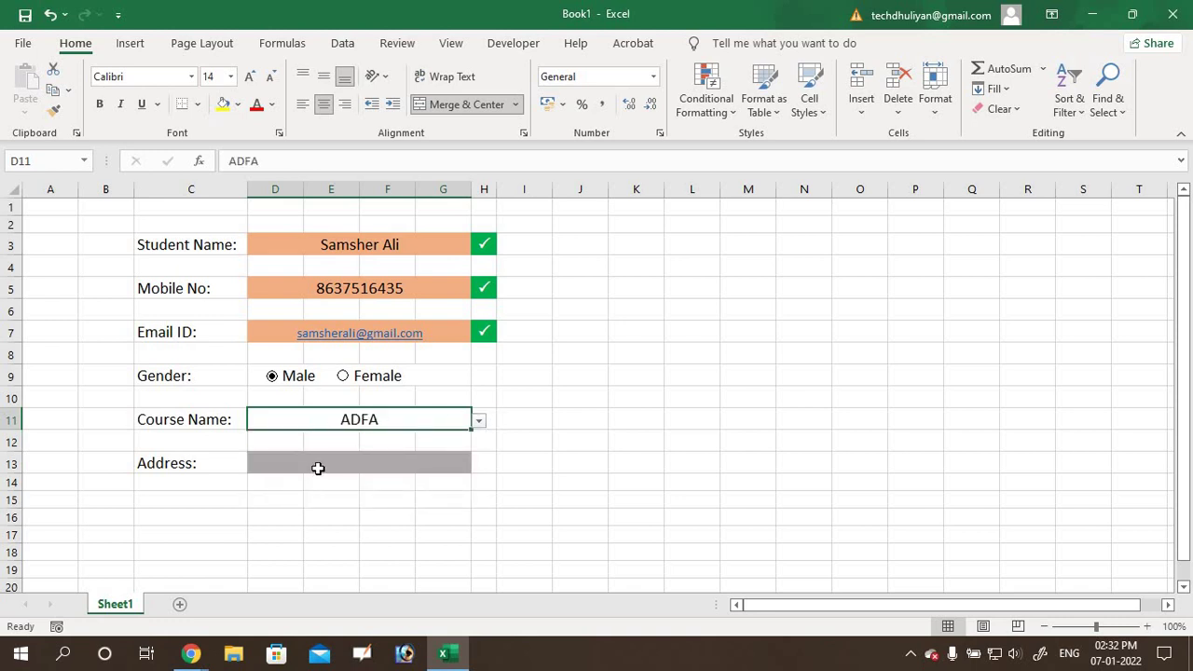
{"action": "left_click", "coordinate": [315, 466]}
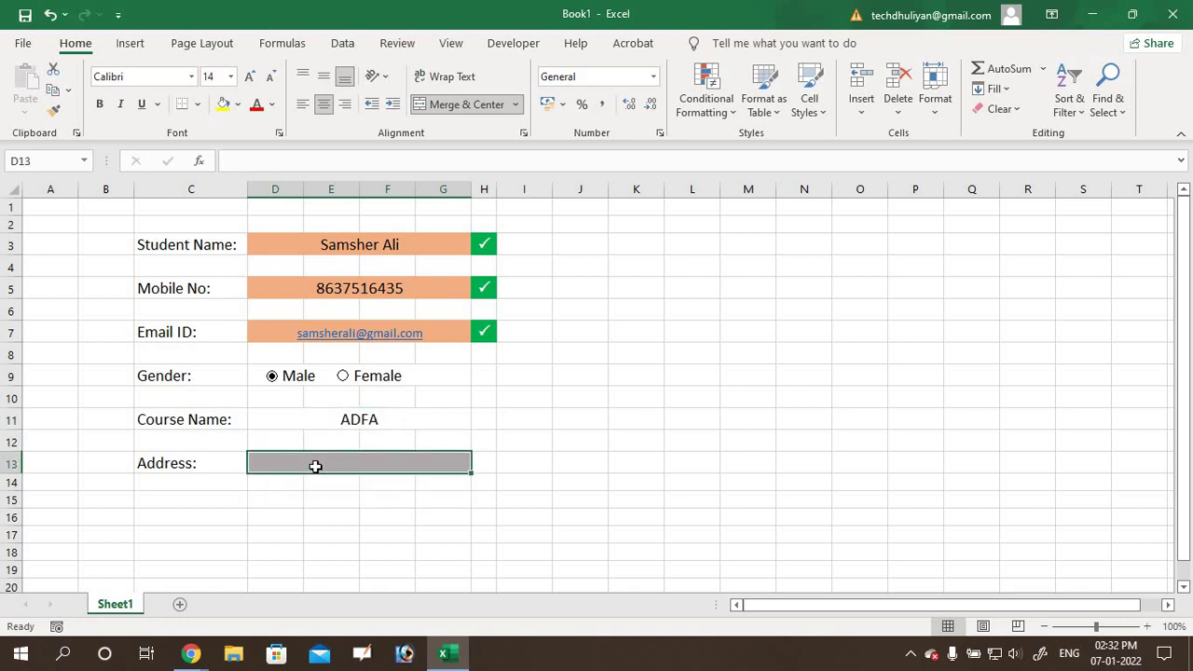
{"action": "type", "text": "Ratanpur"}
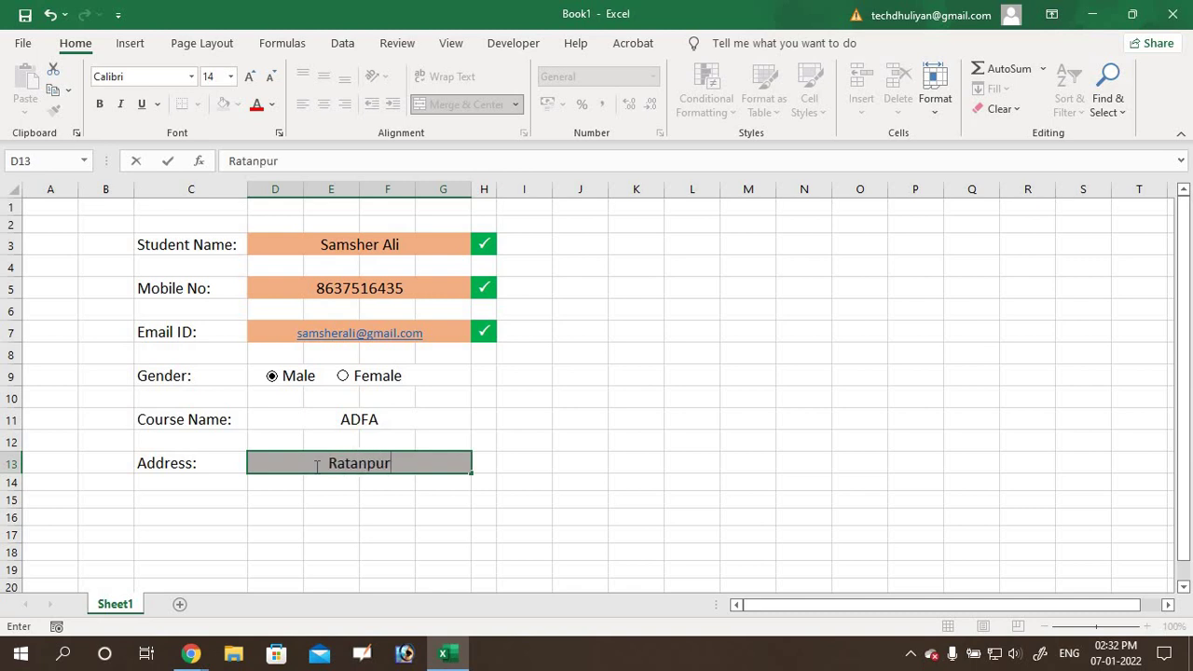
{"action": "key", "text": "Return"}
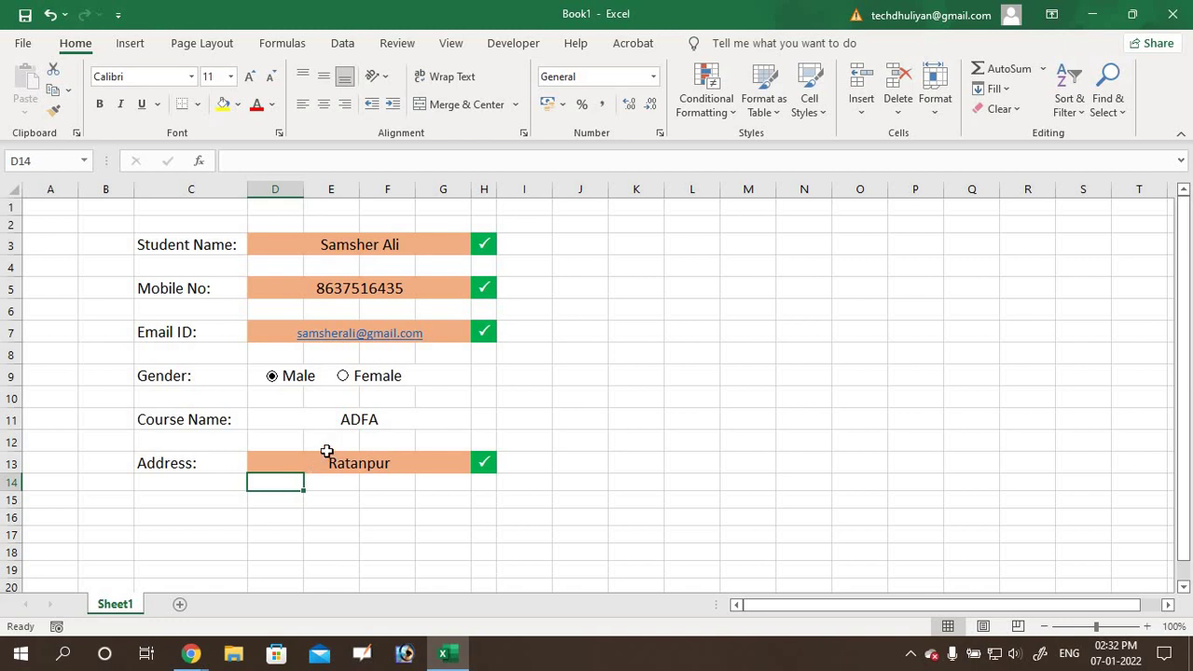
{"action": "left_click", "coordinate": [333, 420]}
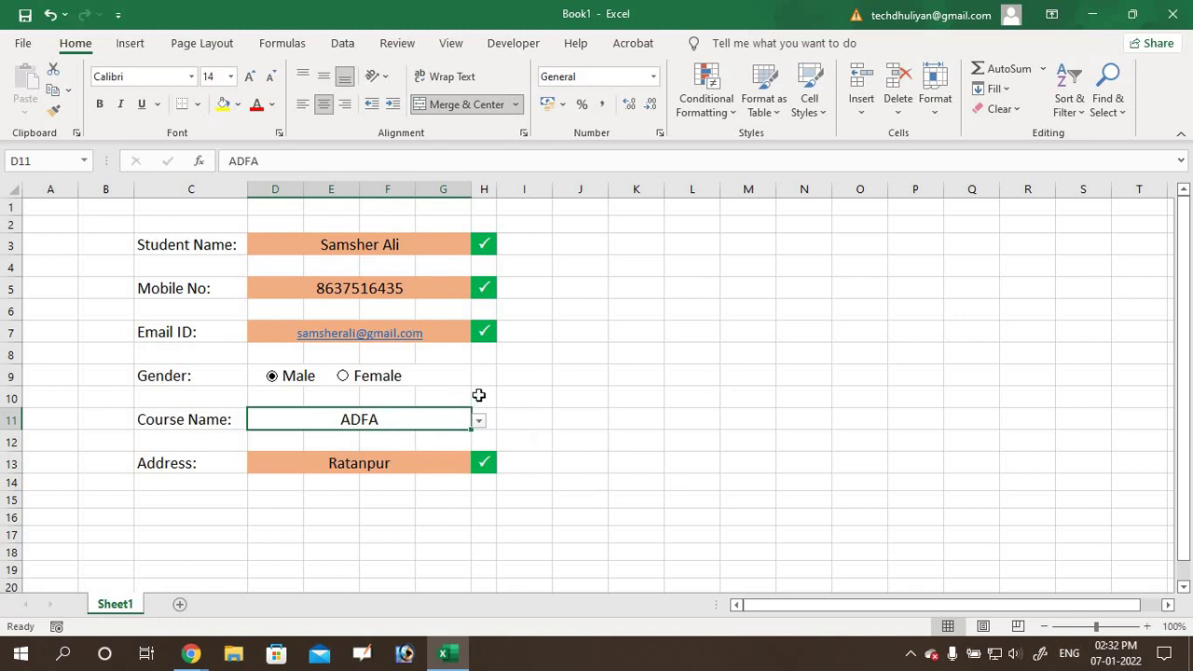
{"action": "left_click", "coordinate": [634, 419]}
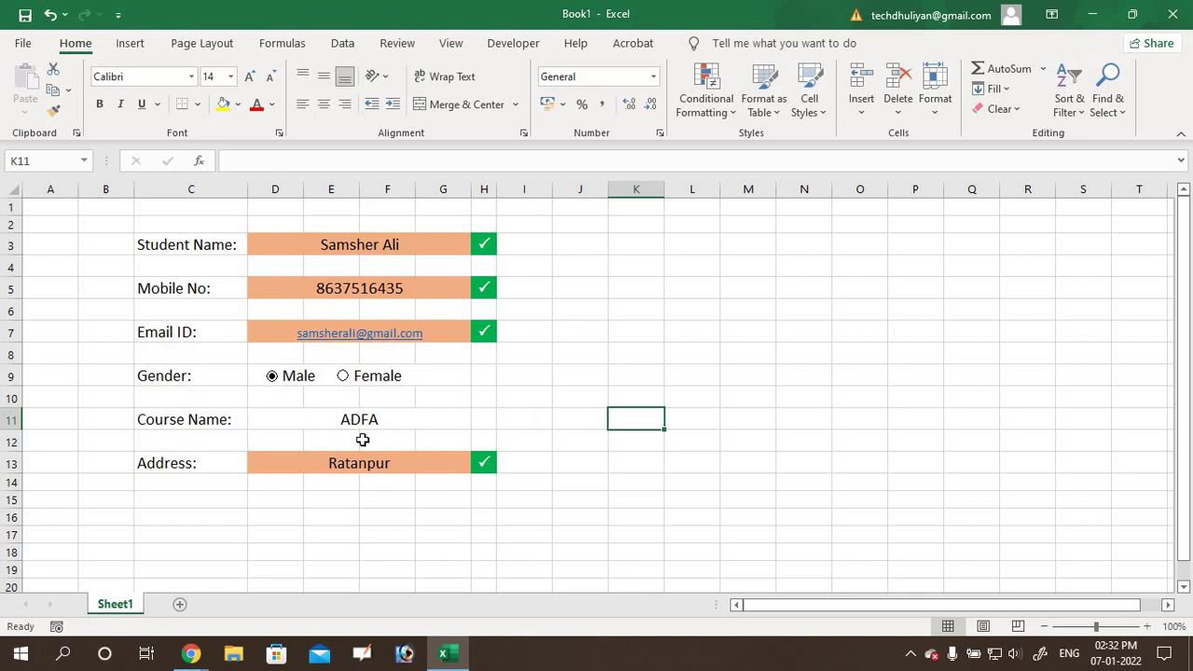
{"action": "left_click", "coordinate": [308, 415]}
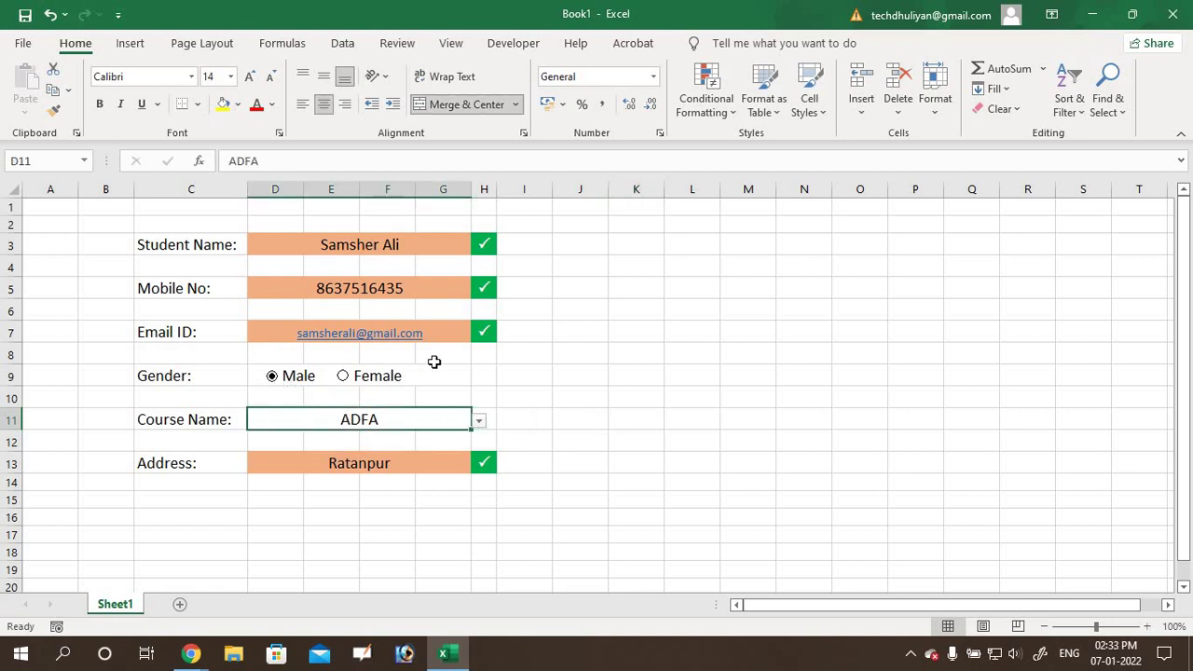
{"action": "key", "text": "Up"}
{"action": "key", "text": "Up"}
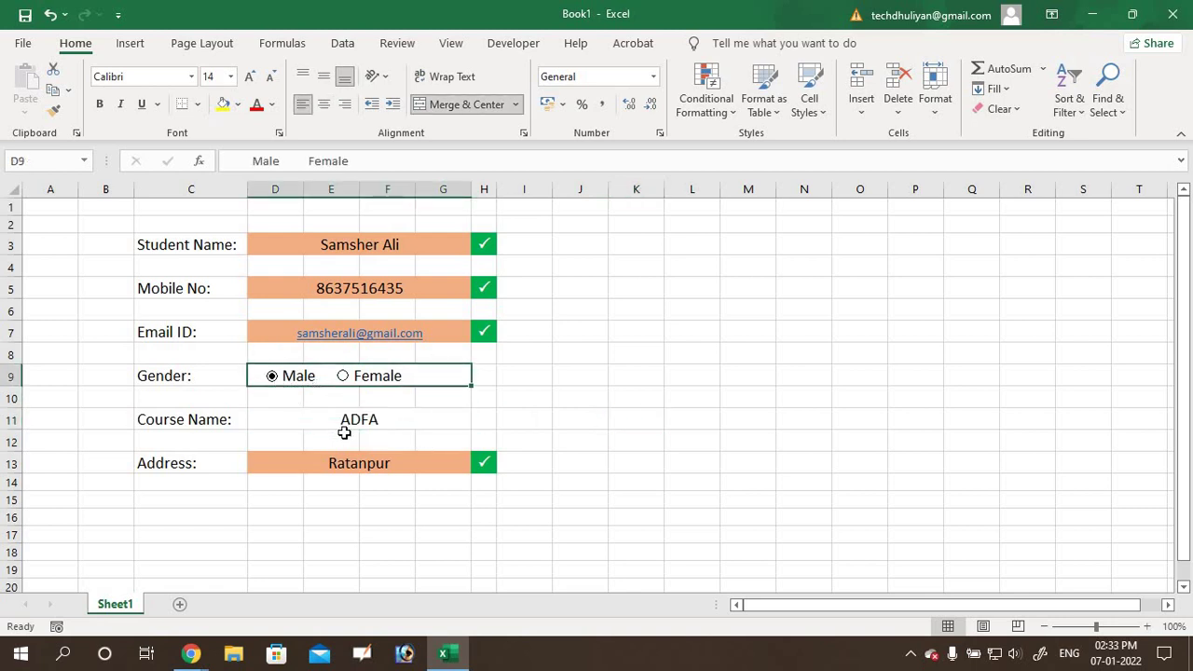
{"action": "left_click", "coordinate": [284, 425]}
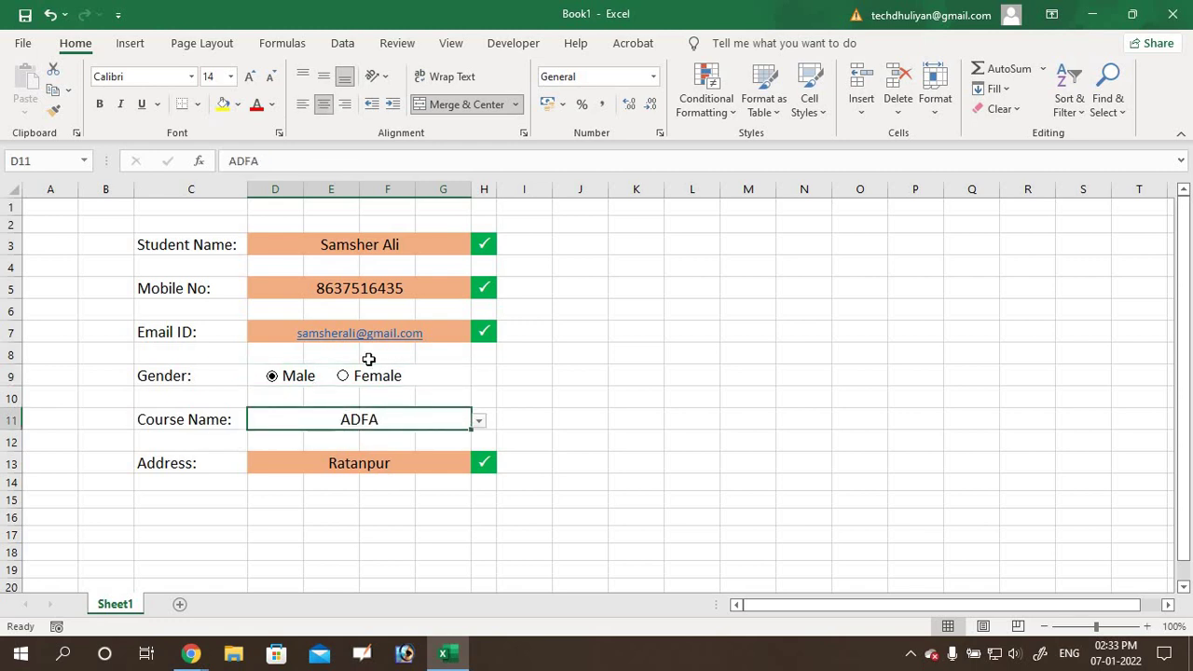
{"action": "left_click", "coordinate": [284, 524]}
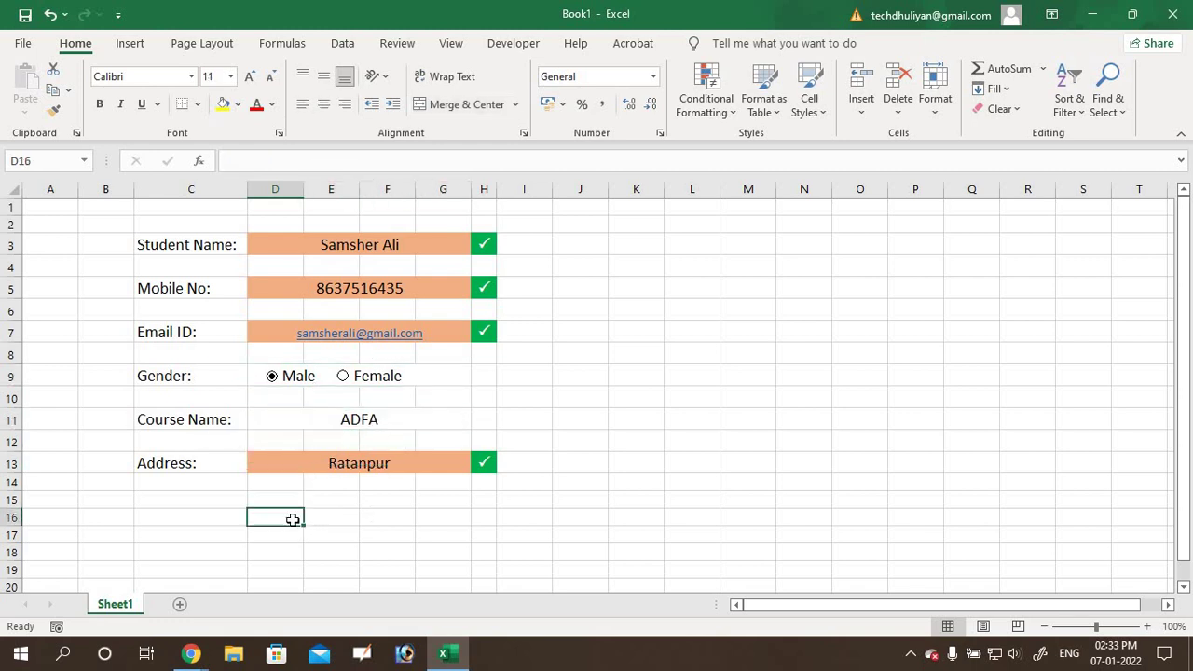
{"action": "left_click", "coordinate": [410, 419]}
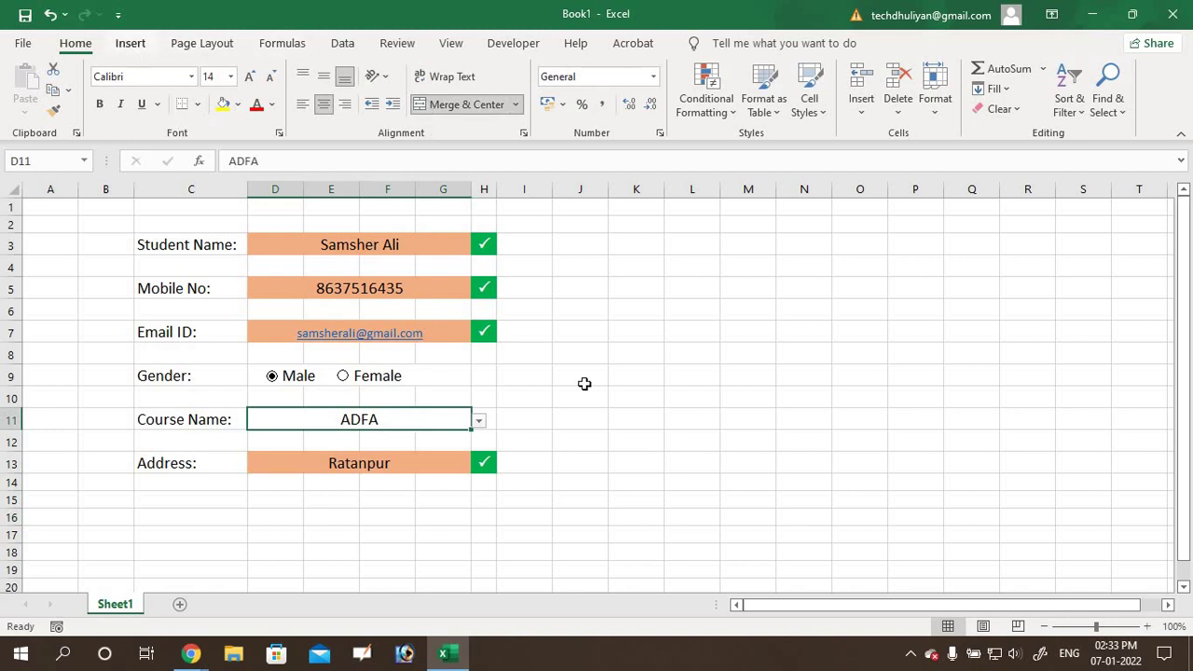
Step: Add a Blanks conditional-format rule giving the Course Name cell a light grey fill
{"action": "left_click", "coordinate": [706, 109]}
{"action": "mouse_move", "coordinate": [770, 147]}
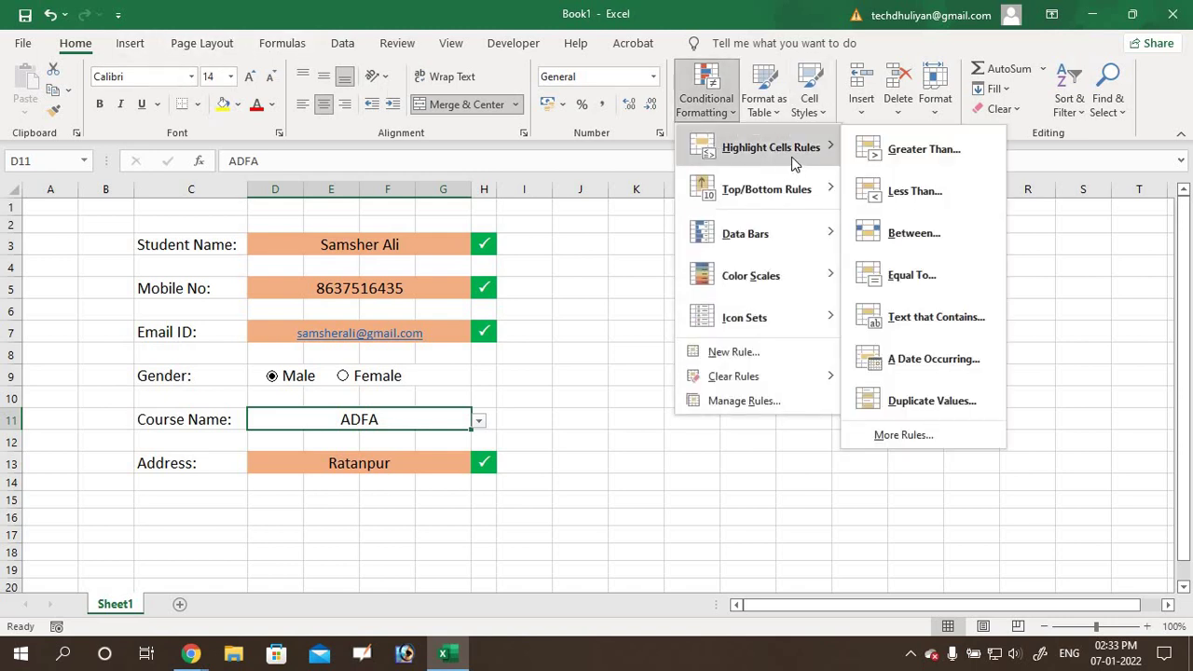
{"action": "left_click", "coordinate": [918, 437]}
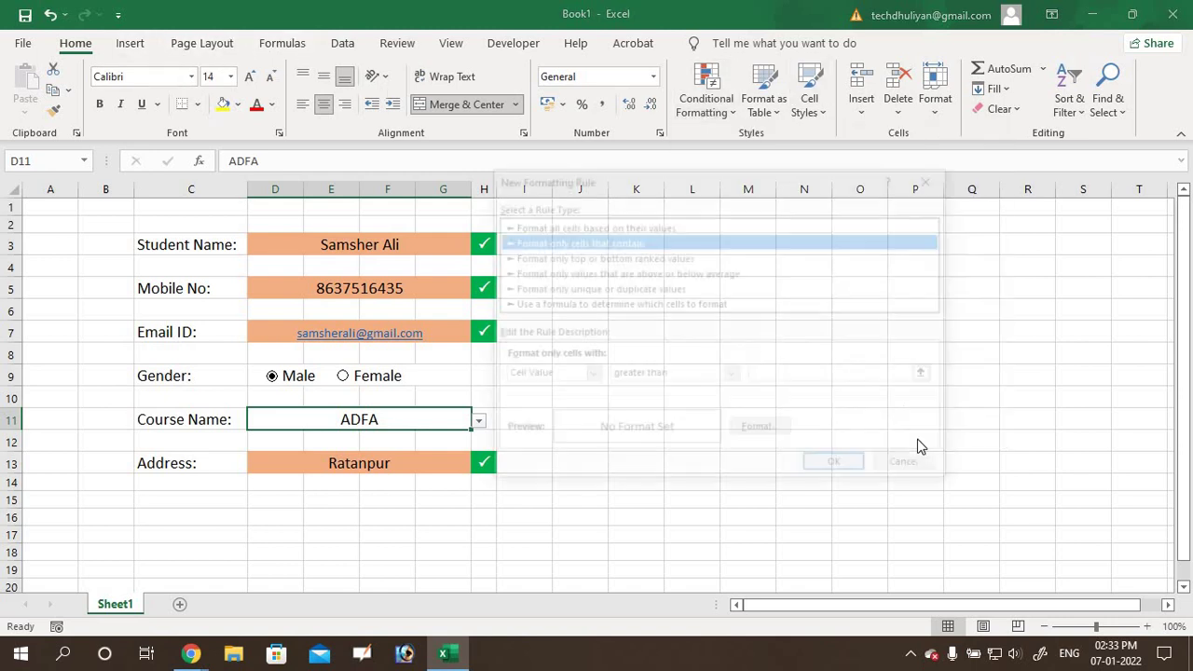
{"action": "left_click_drag", "start_coordinate": [714, 183], "coordinate": [823, 161]}
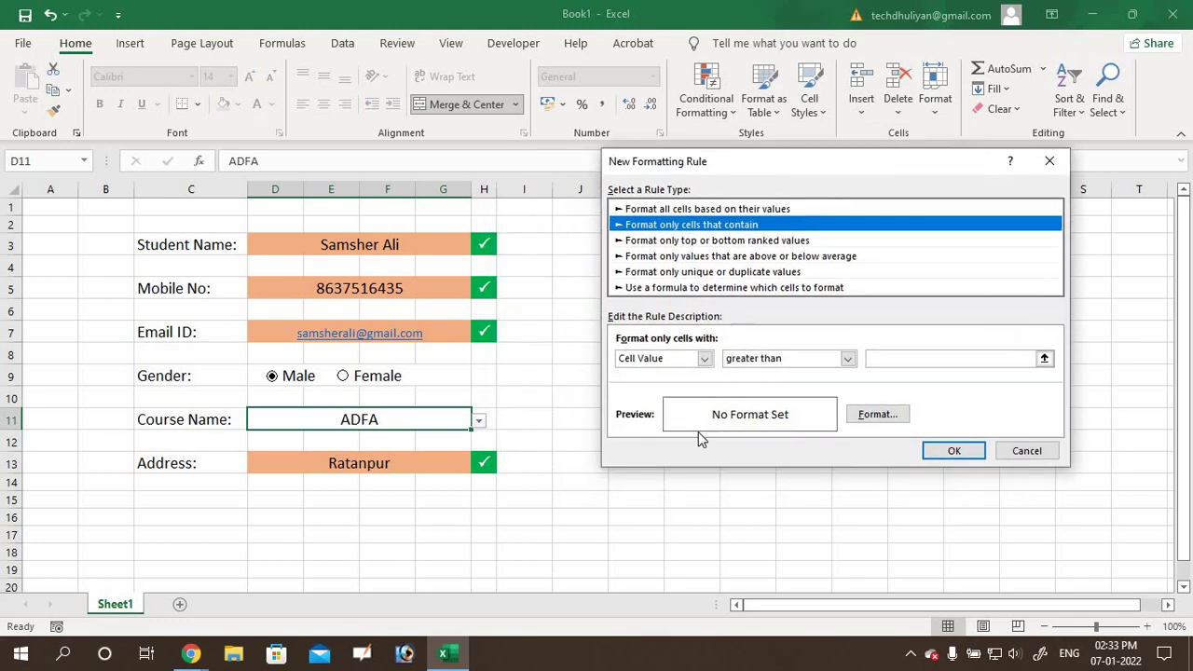
{"action": "left_click", "coordinate": [704, 359]}
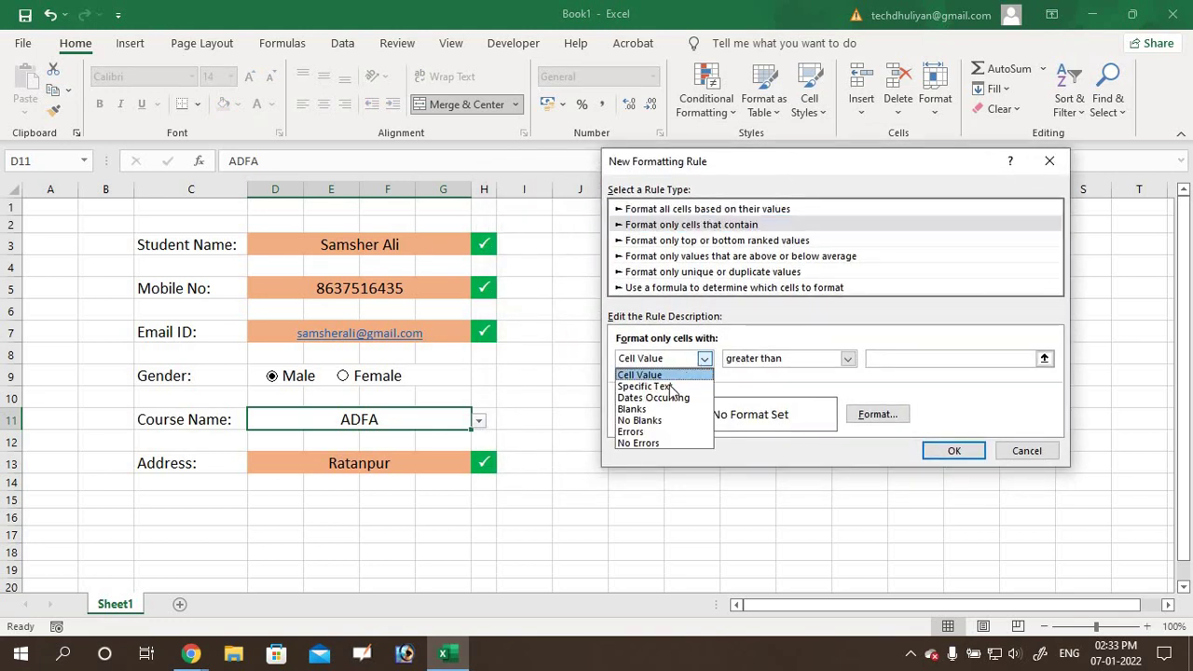
{"action": "left_click", "coordinate": [638, 408]}
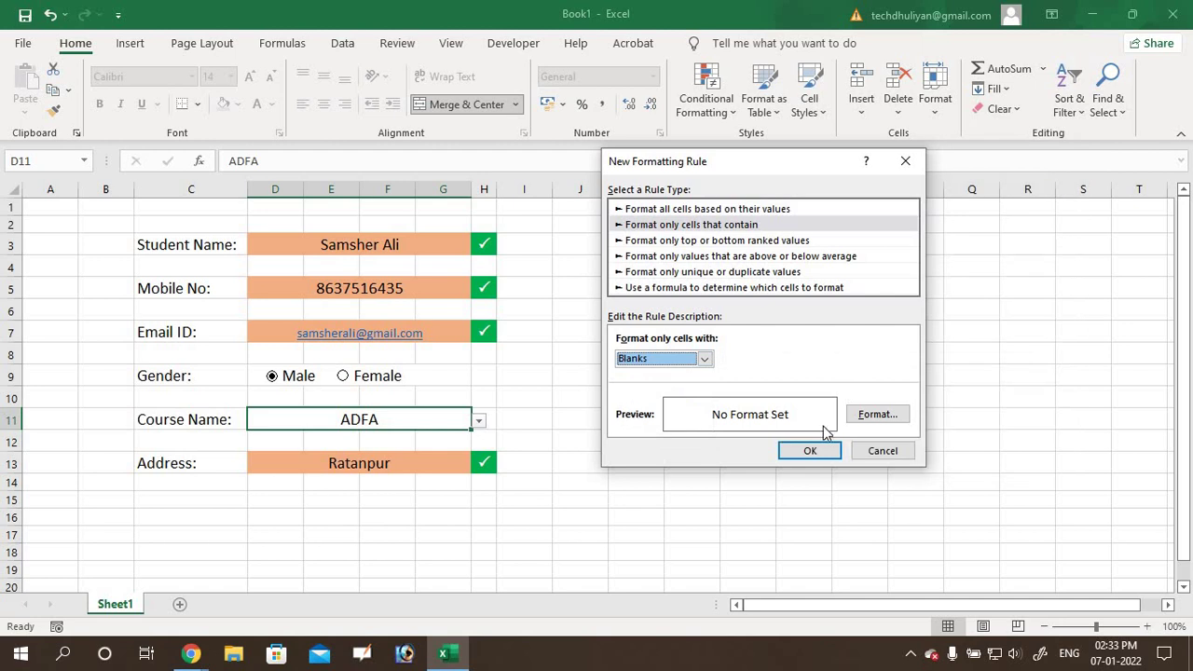
{"action": "left_click", "coordinate": [877, 414]}
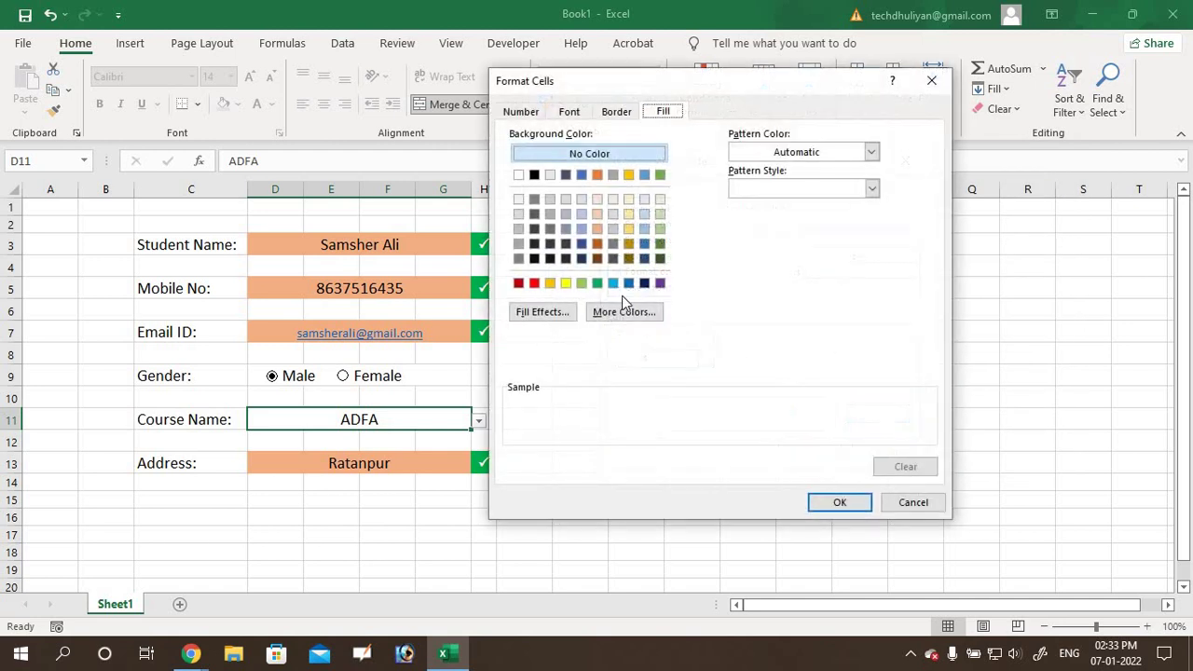
{"action": "left_click", "coordinate": [518, 228]}
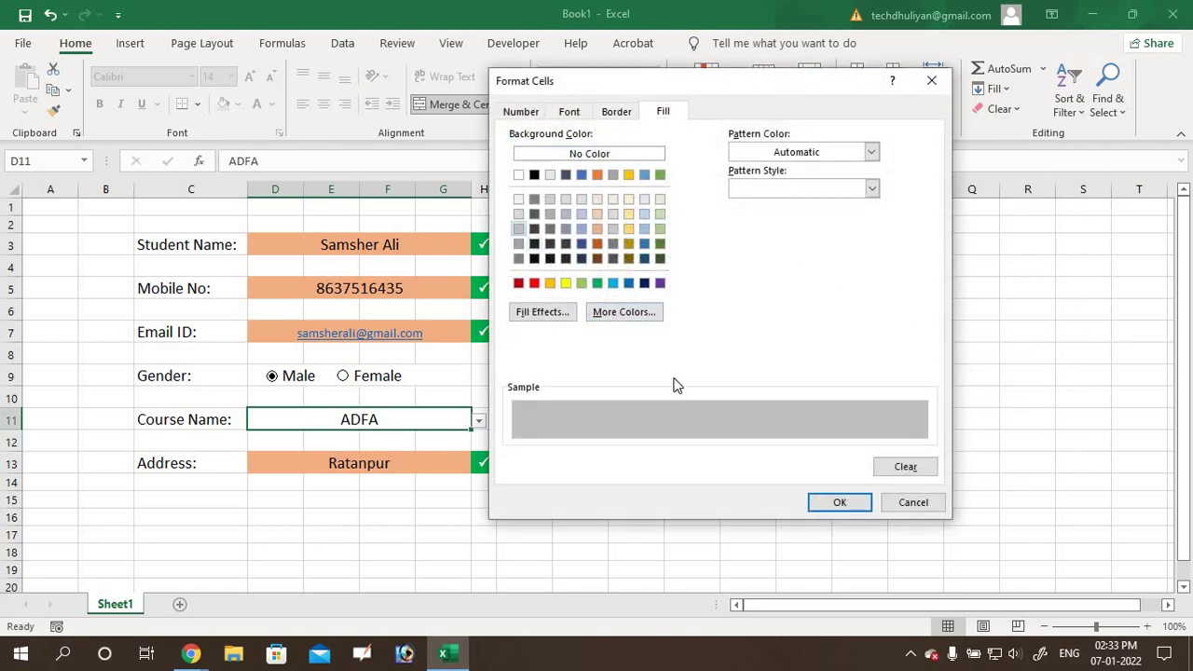
{"action": "left_click", "coordinate": [835, 504]}
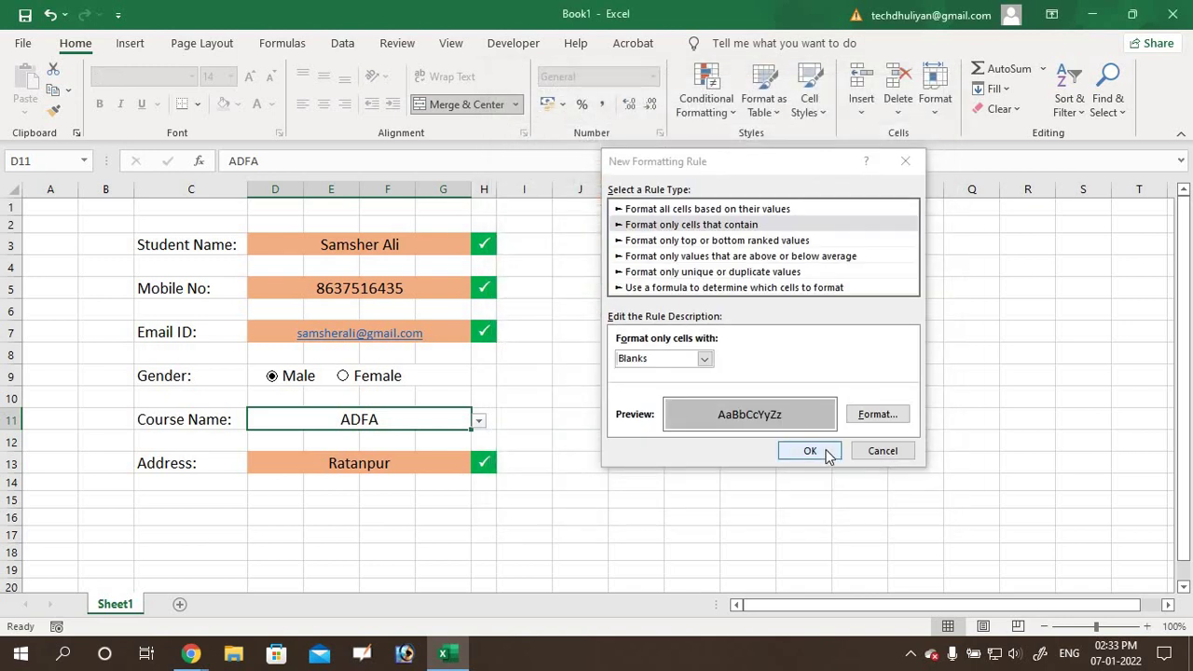
{"action": "left_click", "coordinate": [810, 452]}
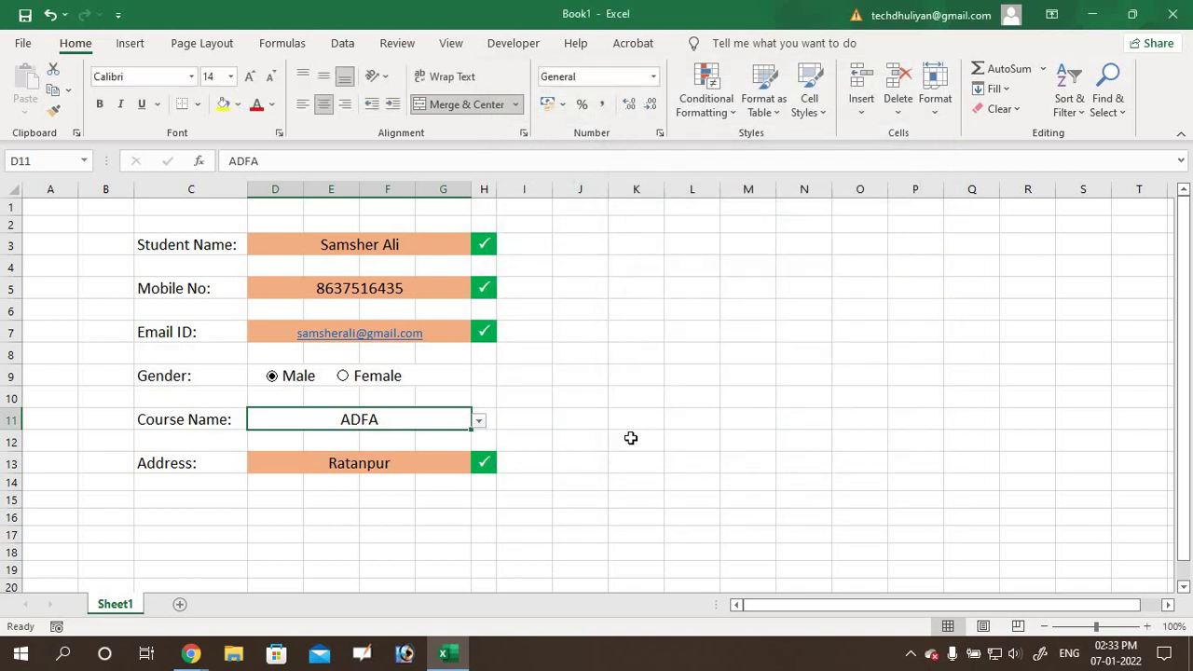
Step: Add a No Blanks rule filling Course Name cell D11 orange to match the other fields
{"action": "left_click", "coordinate": [736, 111]}
{"action": "mouse_move", "coordinate": [771, 147]}
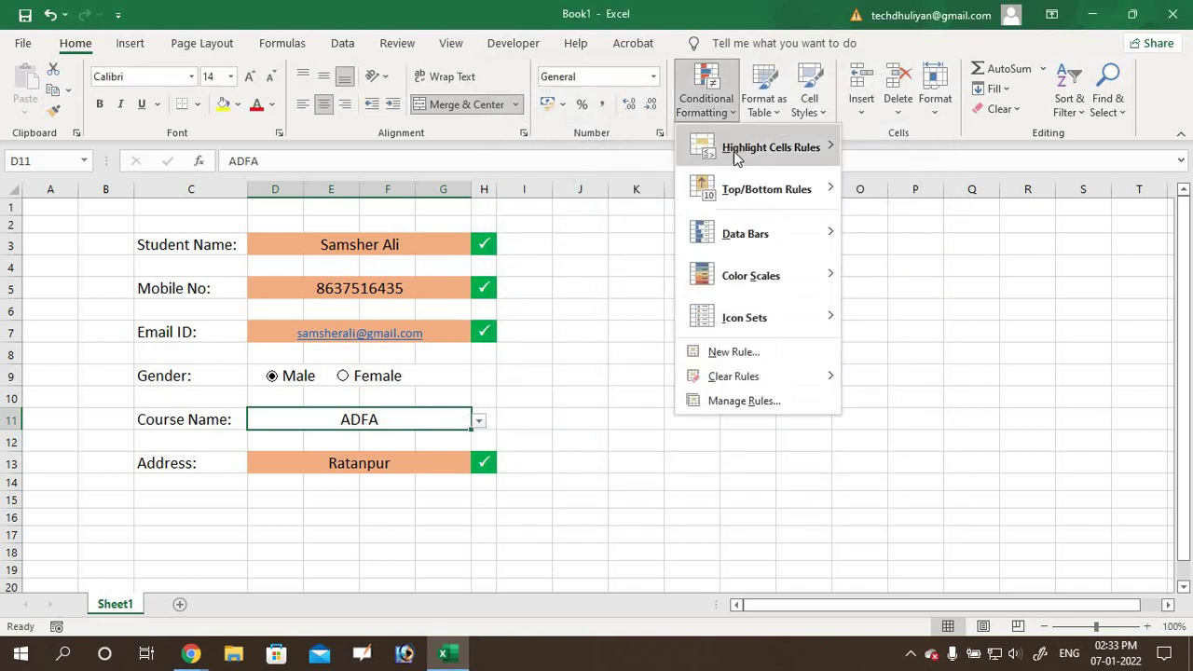
{"action": "left_click", "coordinate": [902, 435]}
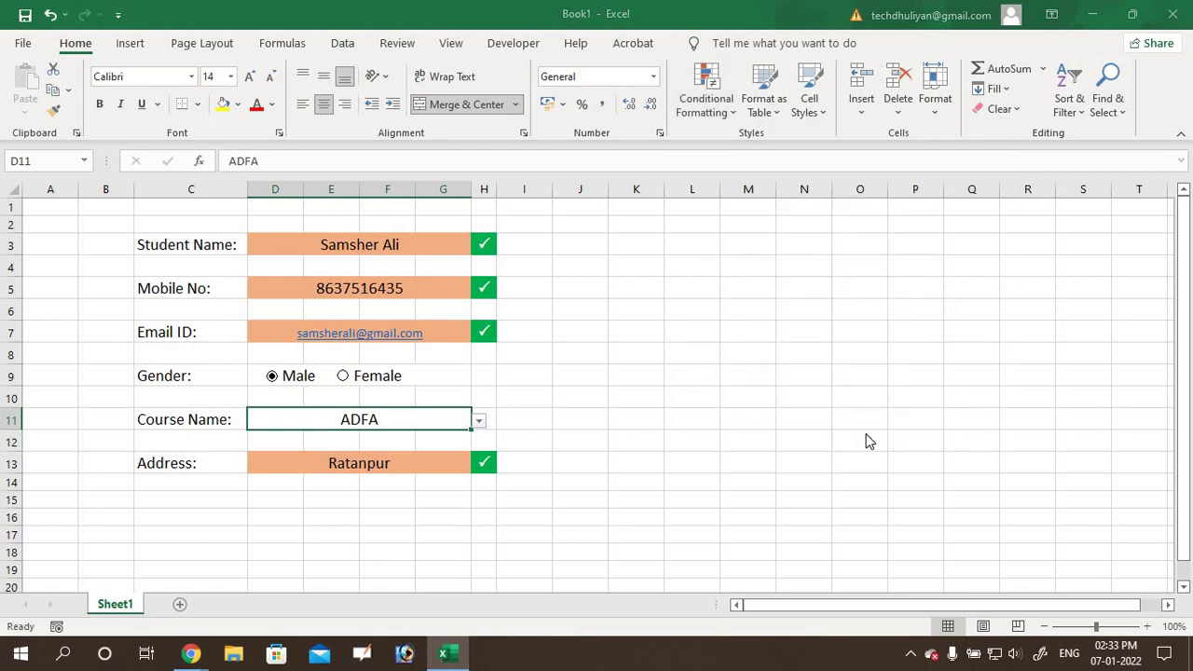
{"action": "left_click", "coordinate": [629, 359]}
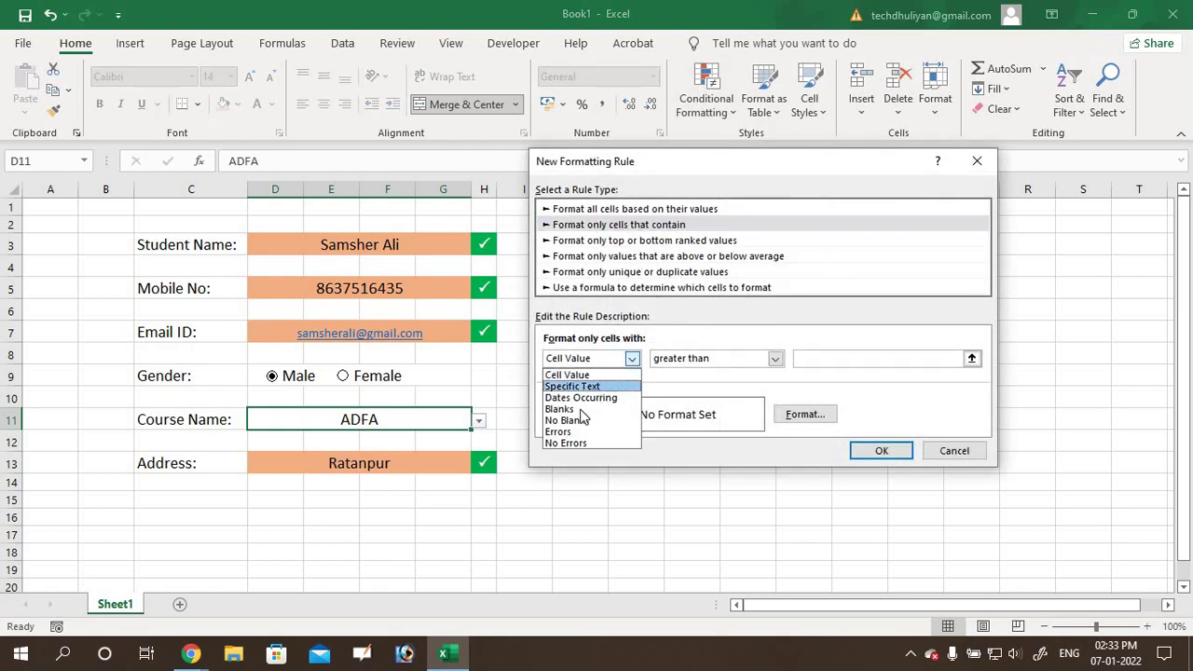
{"action": "left_click", "coordinate": [569, 421]}
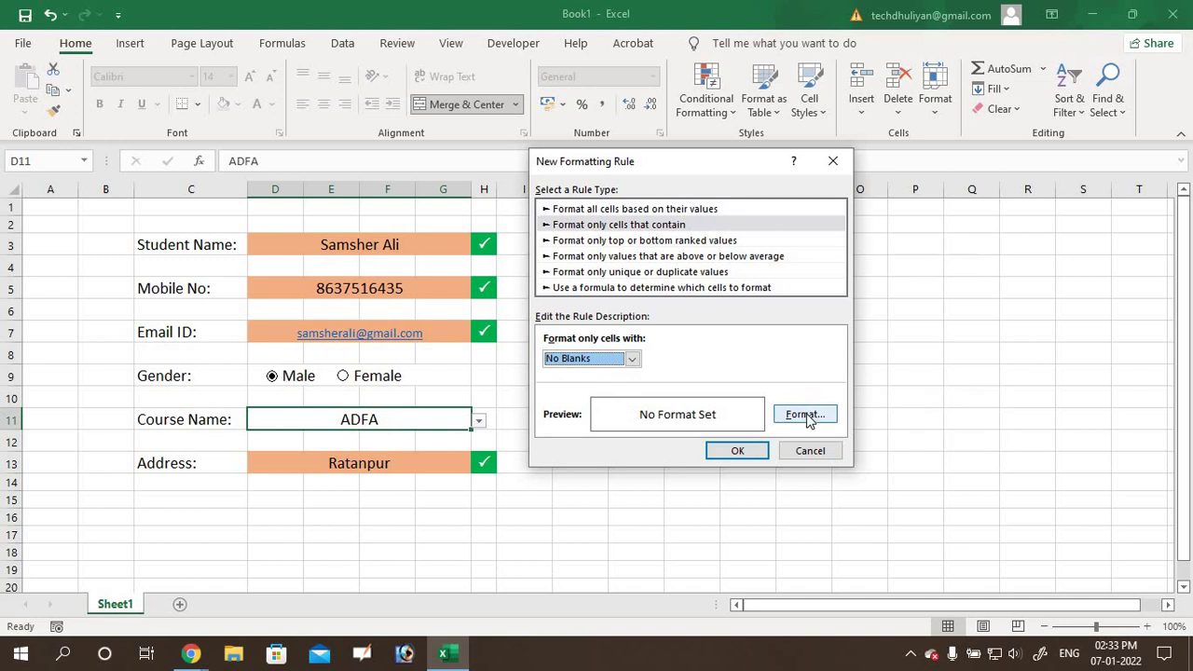
{"action": "left_click", "coordinate": [804, 413]}
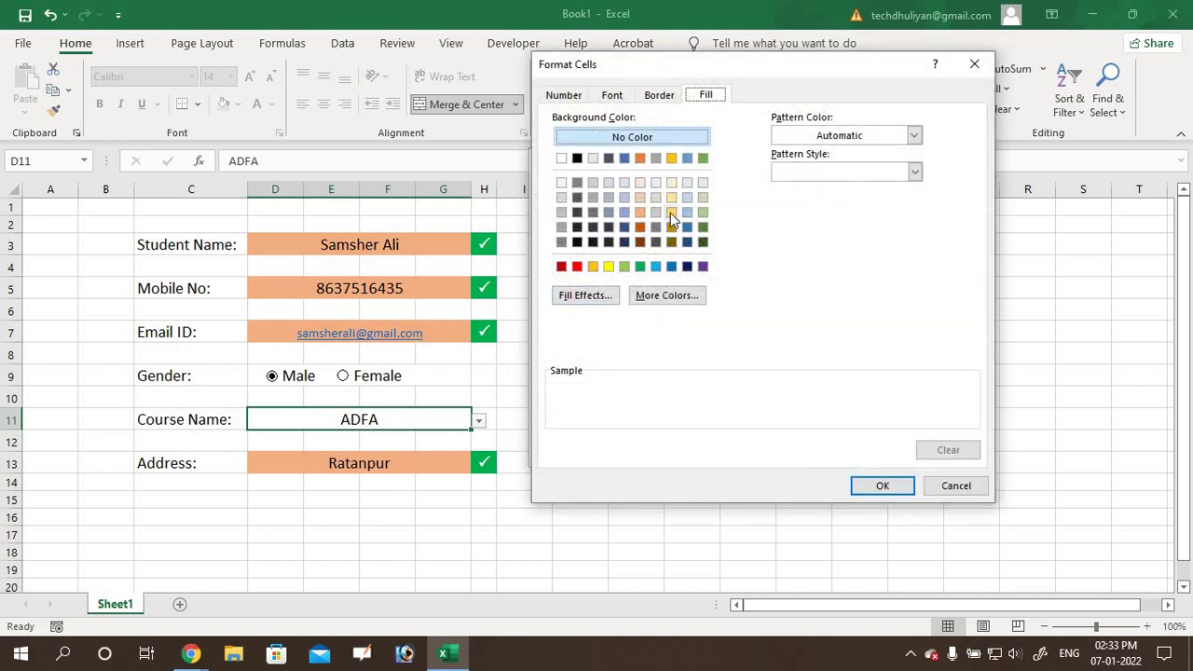
{"action": "left_click", "coordinate": [670, 213]}
{"action": "left_click", "coordinate": [642, 213]}
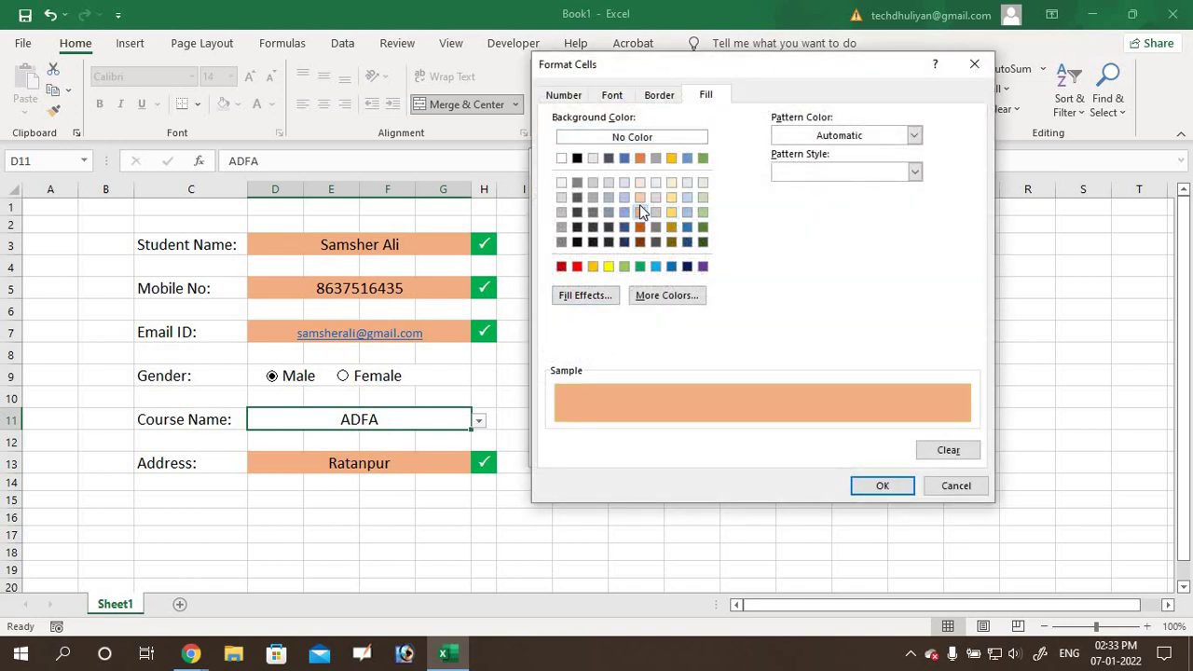
{"action": "left_click", "coordinate": [639, 198]}
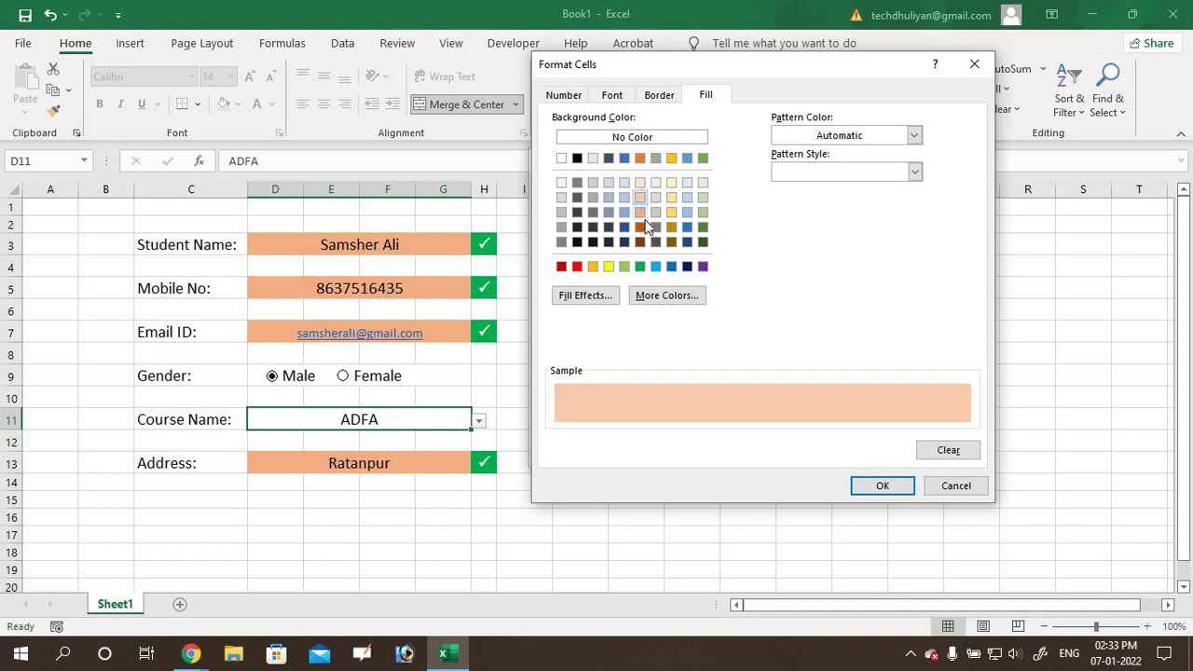
{"action": "left_click", "coordinate": [639, 212]}
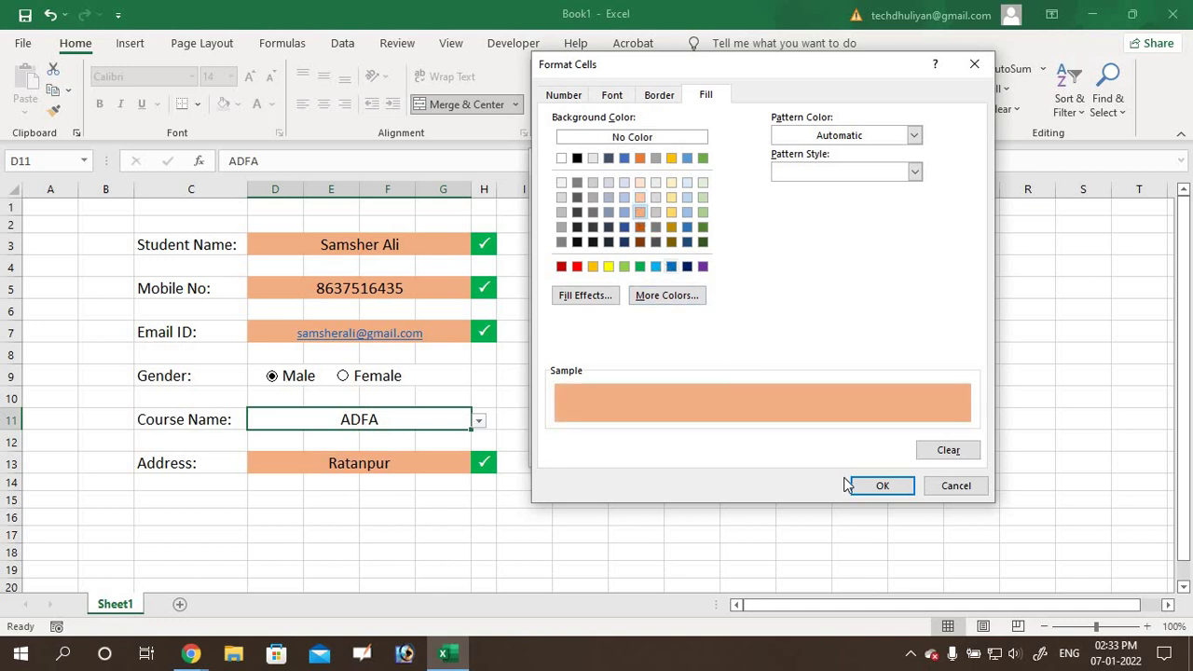
{"action": "left_click", "coordinate": [880, 486]}
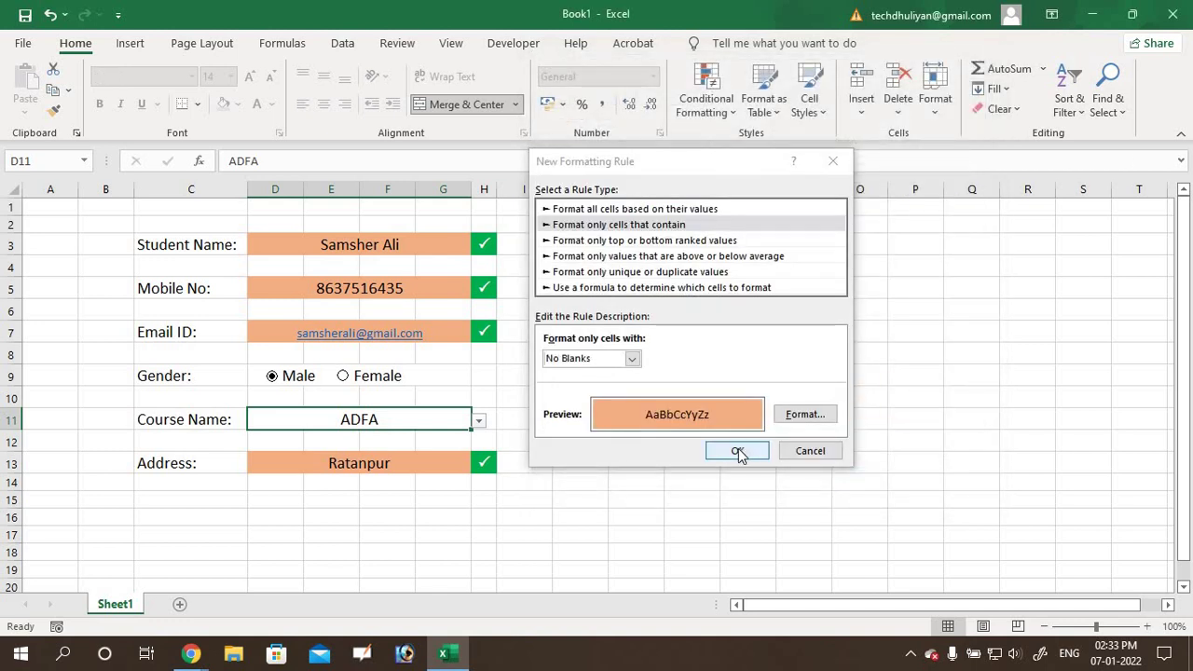
{"action": "left_click", "coordinate": [734, 453]}
Step: Check the orange course field, then select H11 beside it
{"action": "left_click", "coordinate": [685, 496]}
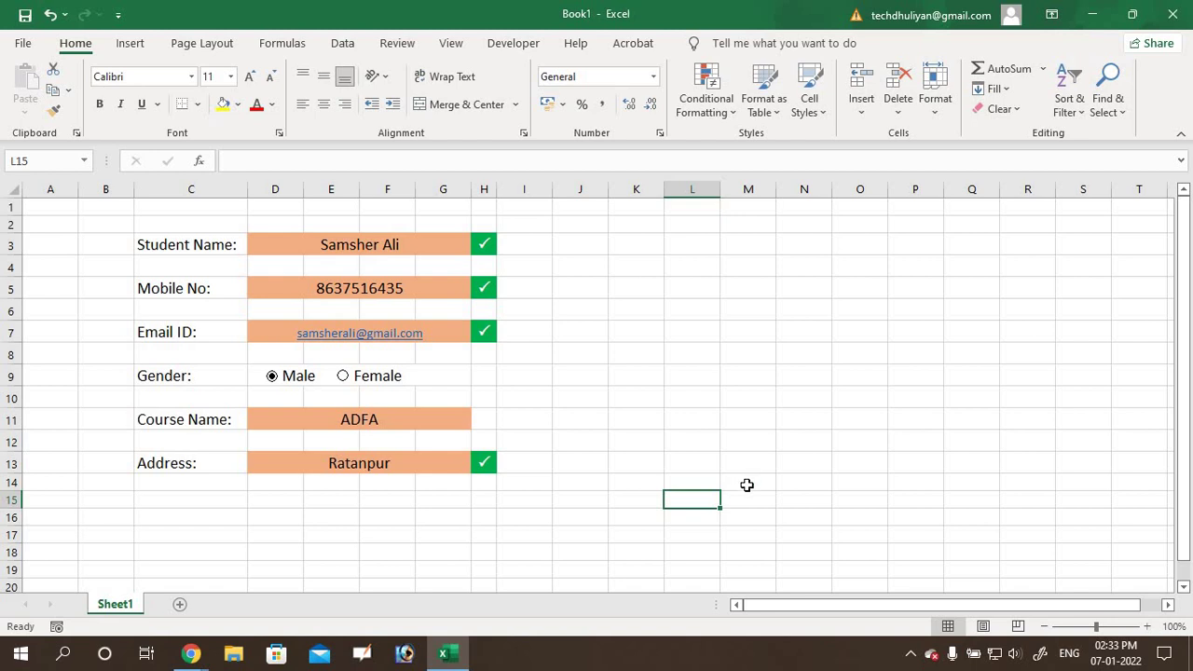
{"action": "left_click", "coordinate": [596, 473]}
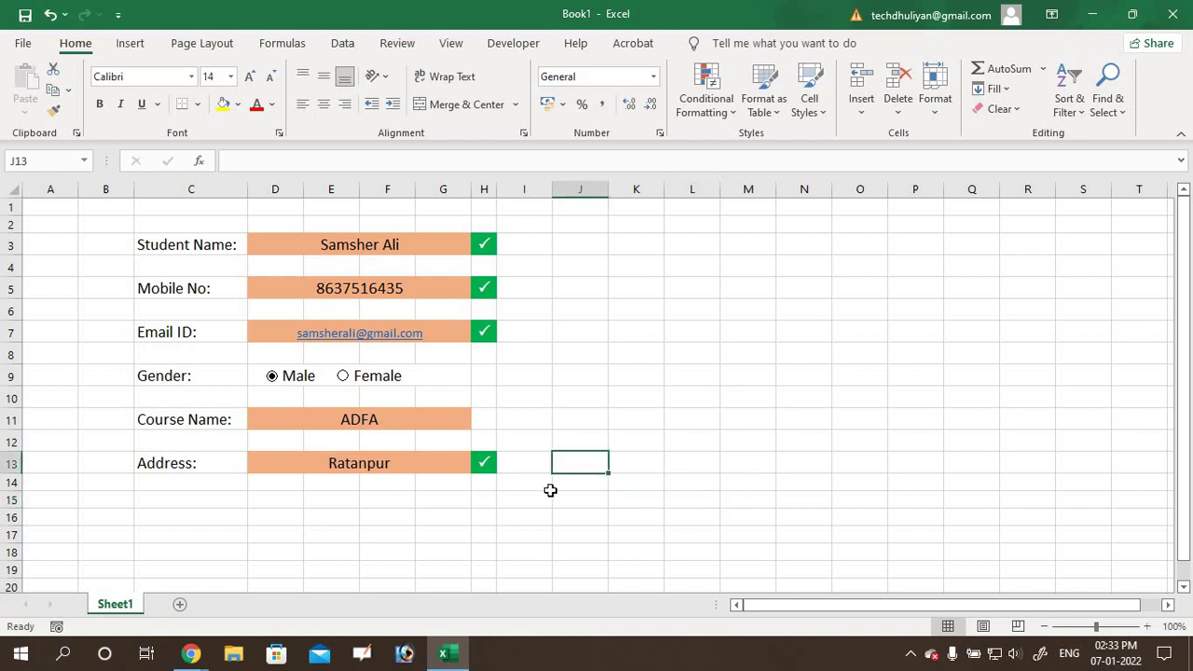
{"action": "left_click", "coordinate": [488, 419]}
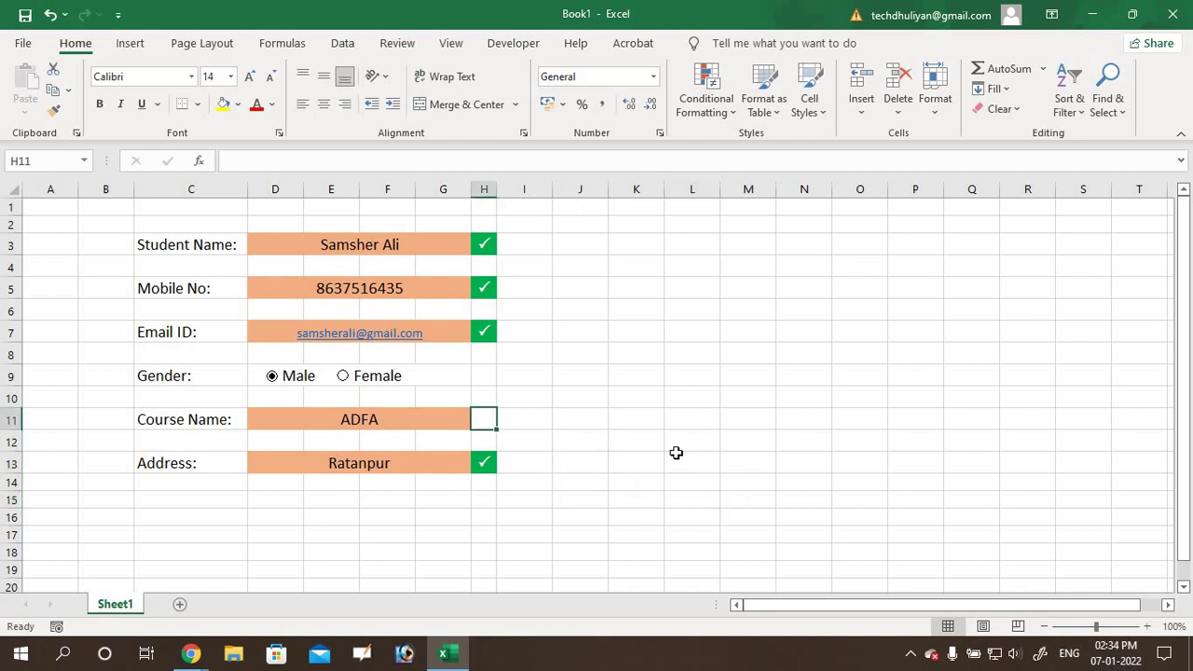
{"action": "left_click", "coordinate": [447, 421]}
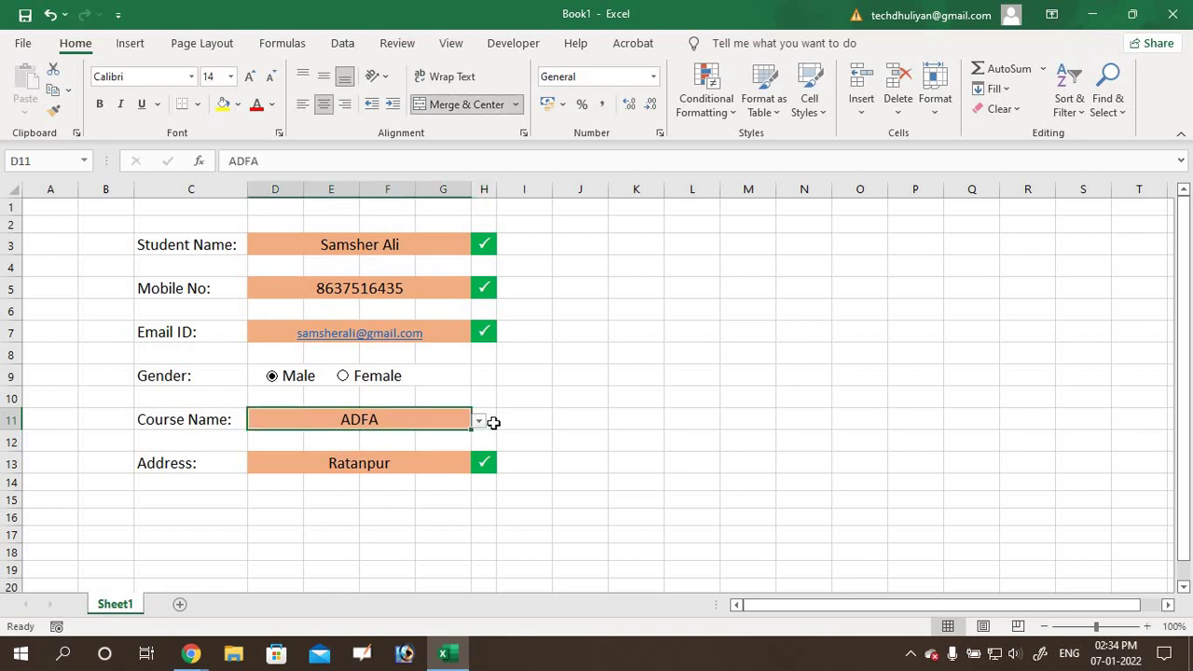
{"action": "left_click", "coordinate": [483, 417]}
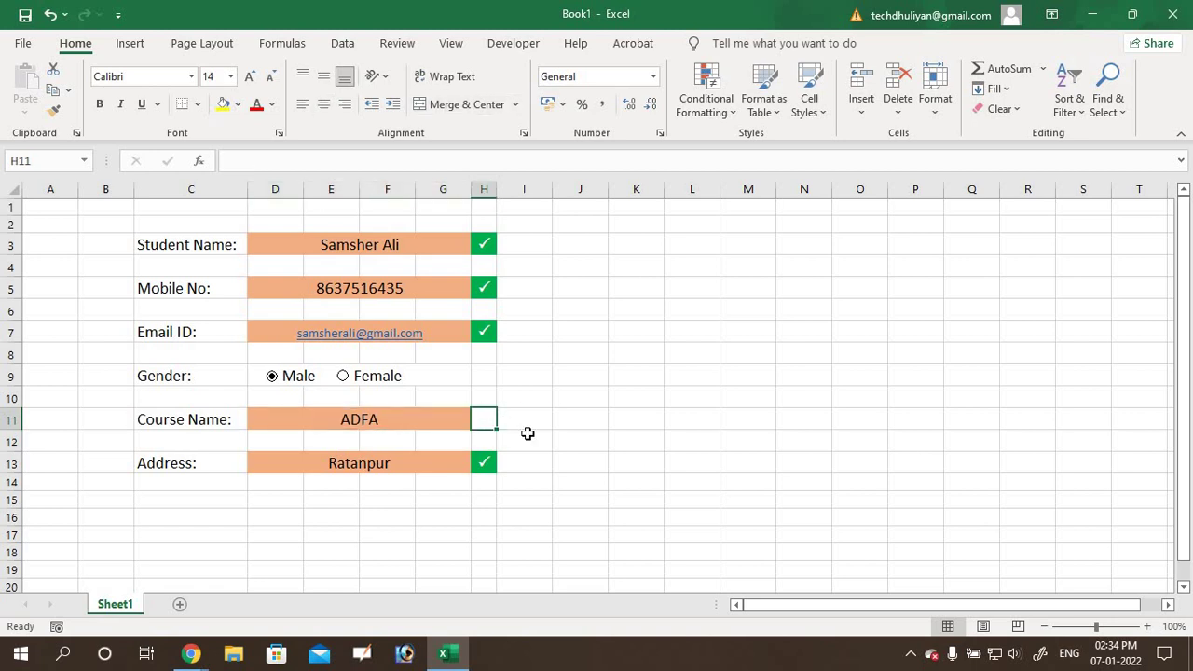
Step: Enter =IF(D11="","","P") in cell H11
{"action": "type", "text": "="}
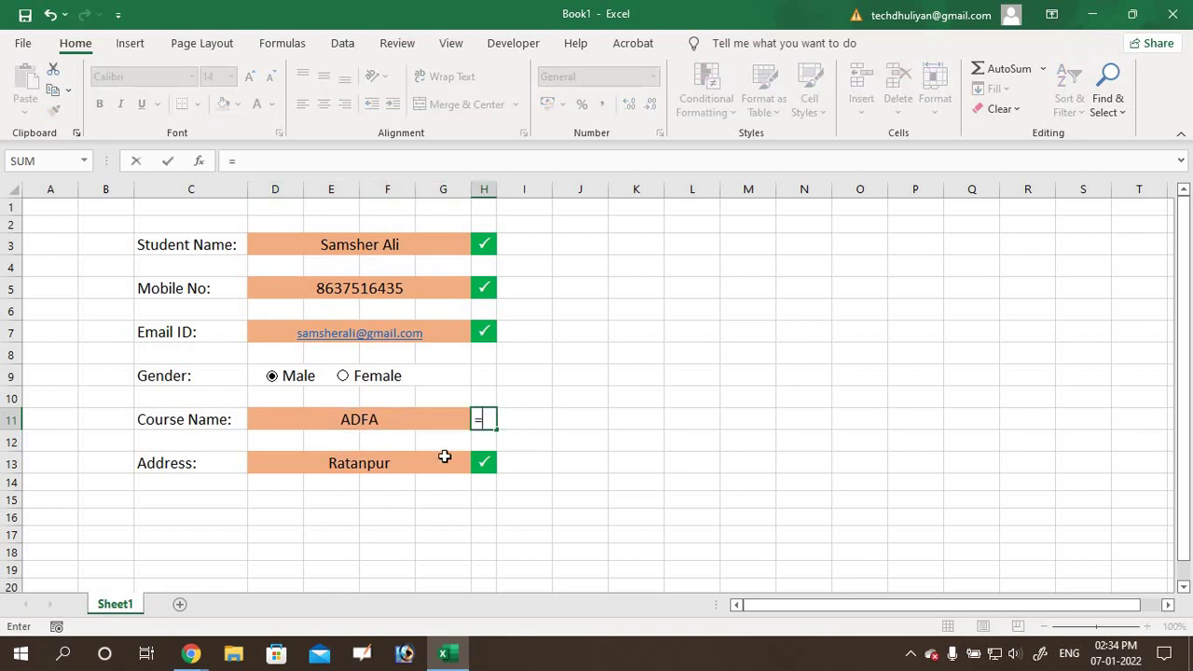
{"action": "type", "text": "if"}
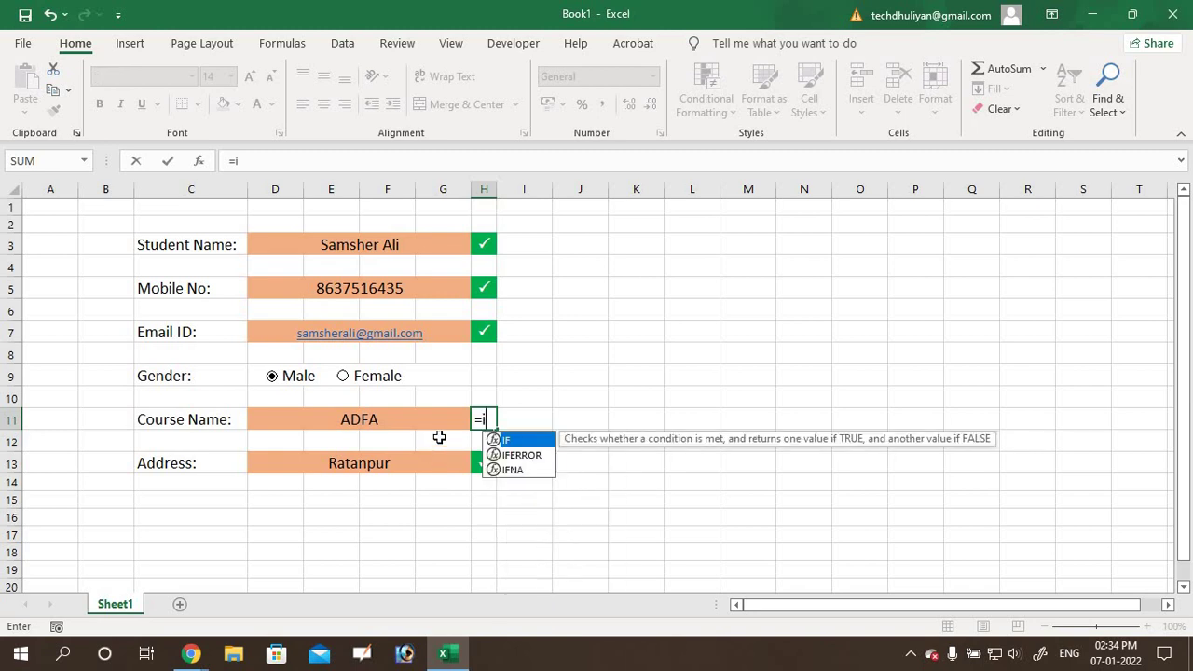
{"action": "type", "text": "("}
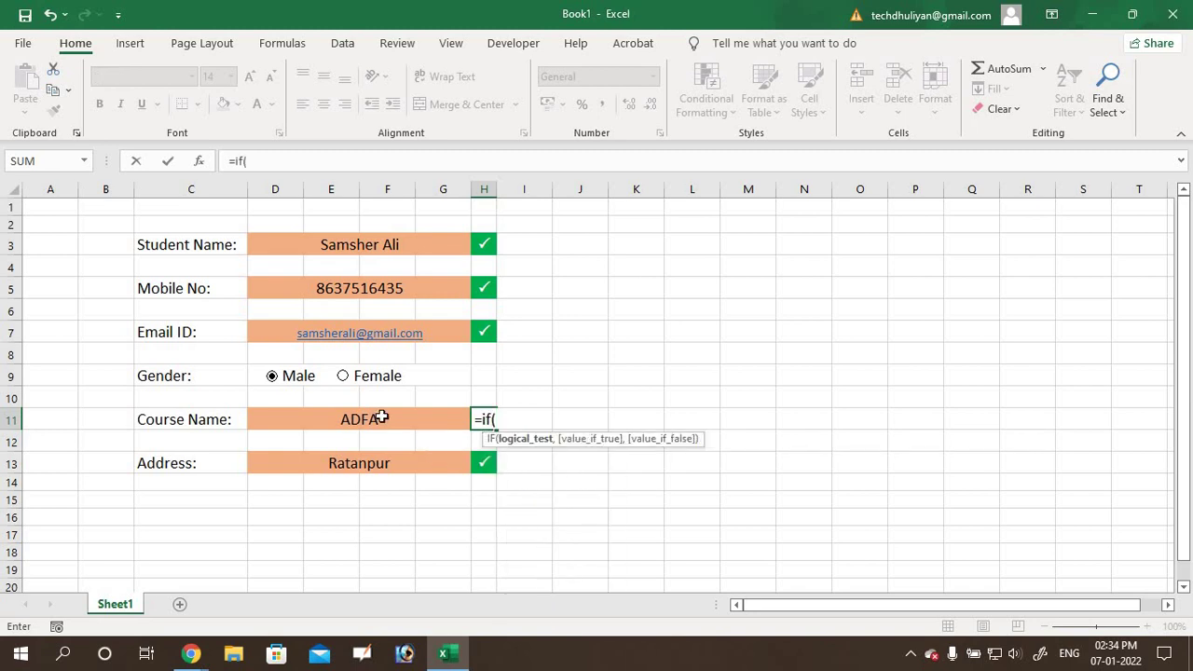
{"action": "left_click", "coordinate": [382, 420]}
{"action": "type", "text": "="}
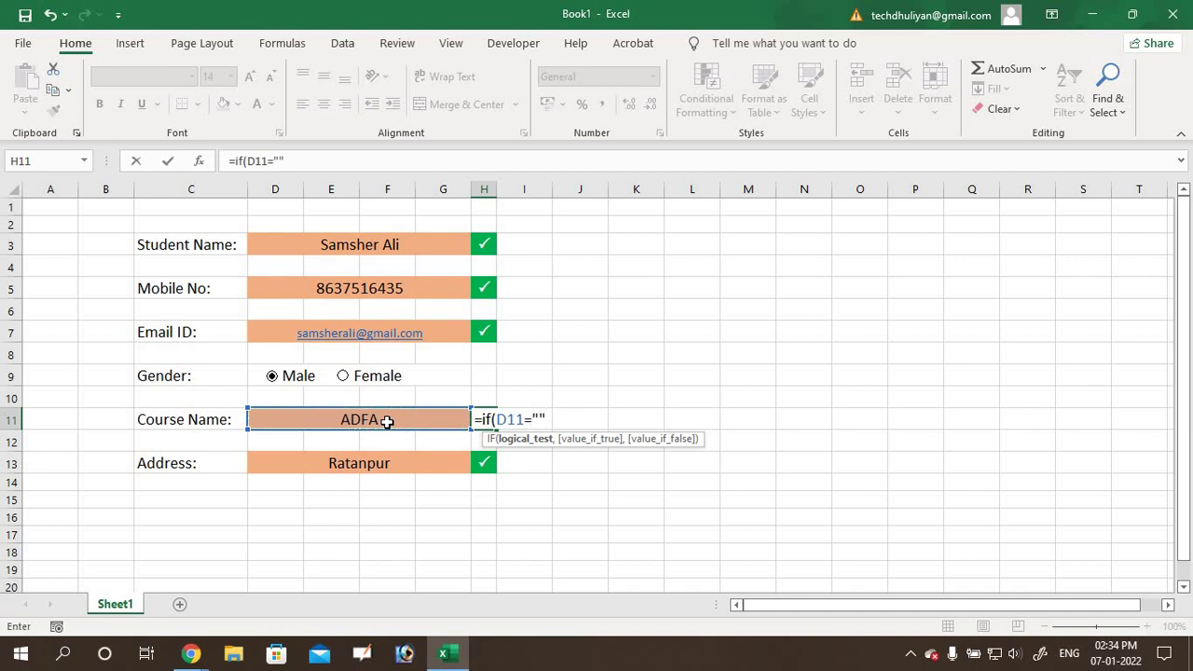
{"action": "type", "text": ","}
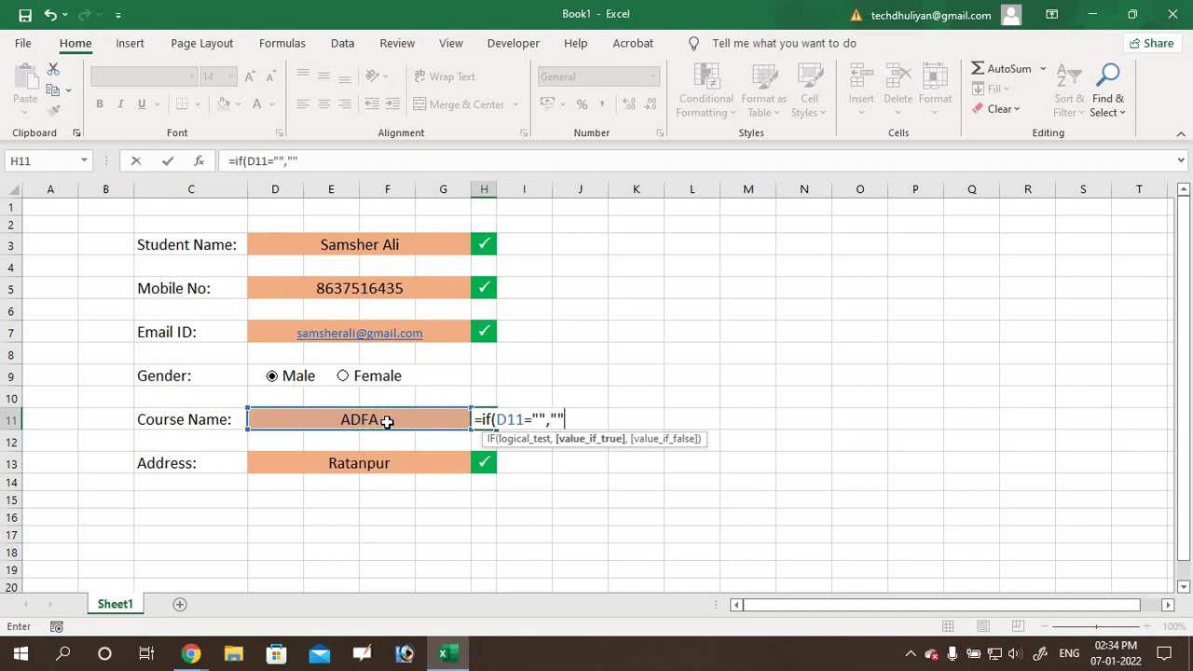
{"action": "type", "text": ",\"P"}
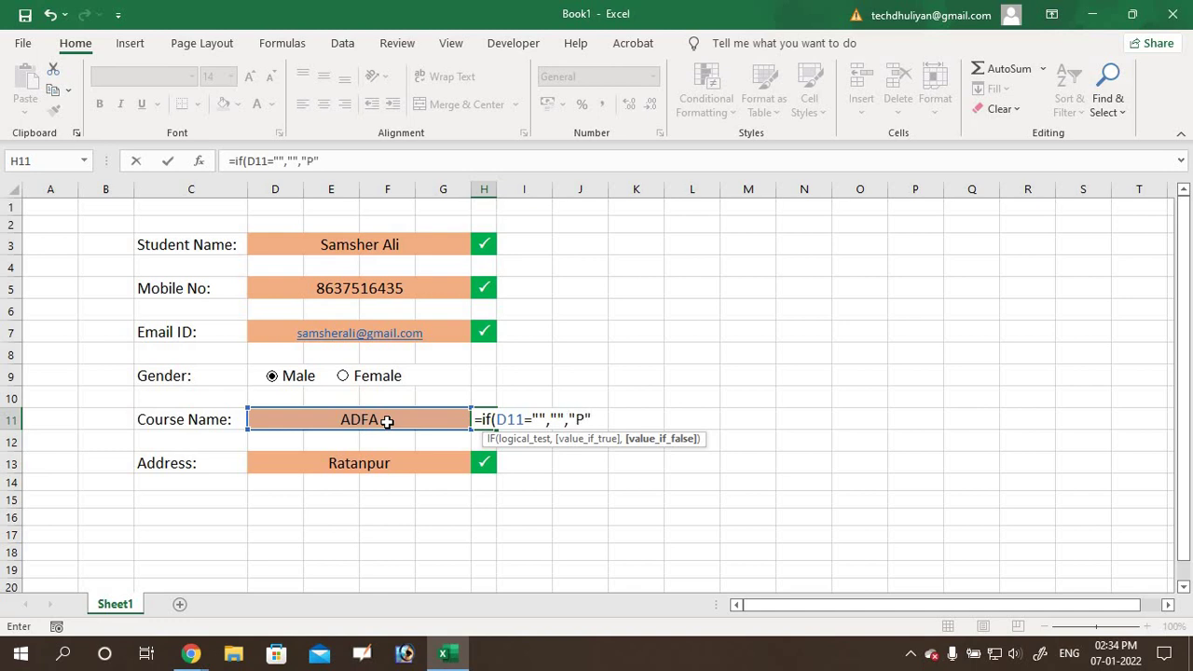
{"action": "type", "text": ")"}
{"action": "key", "text": "Return"}
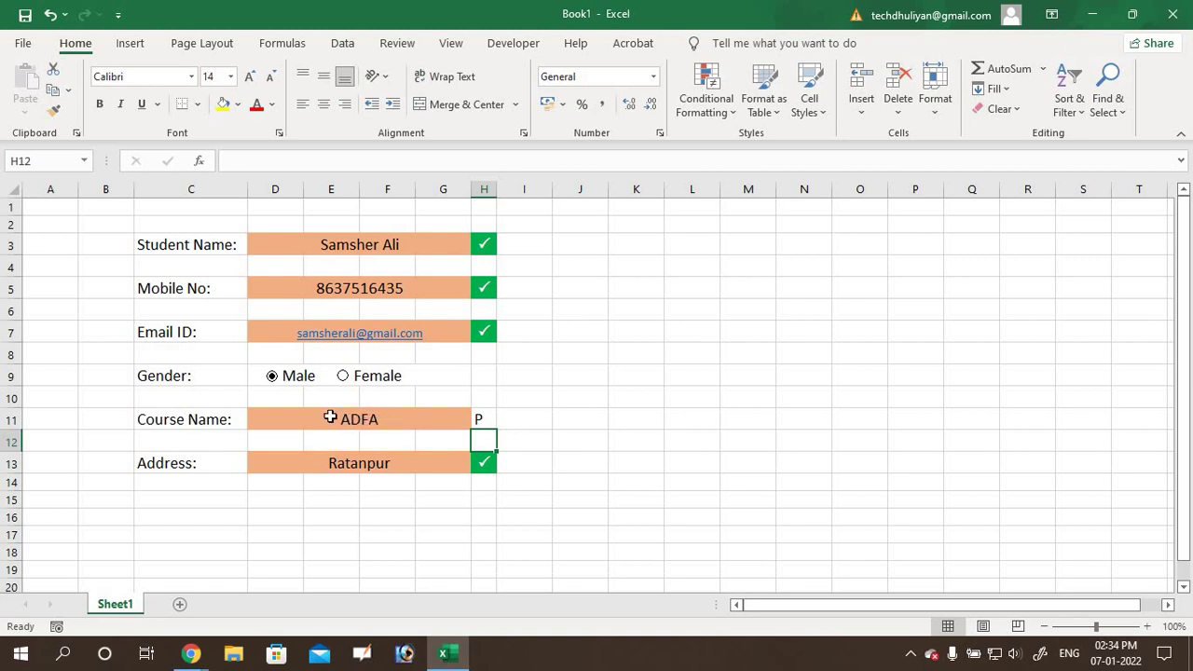
Step: Set H11's font to Wingdings 2 so it displays a check mark
{"action": "left_click", "coordinate": [490, 418]}
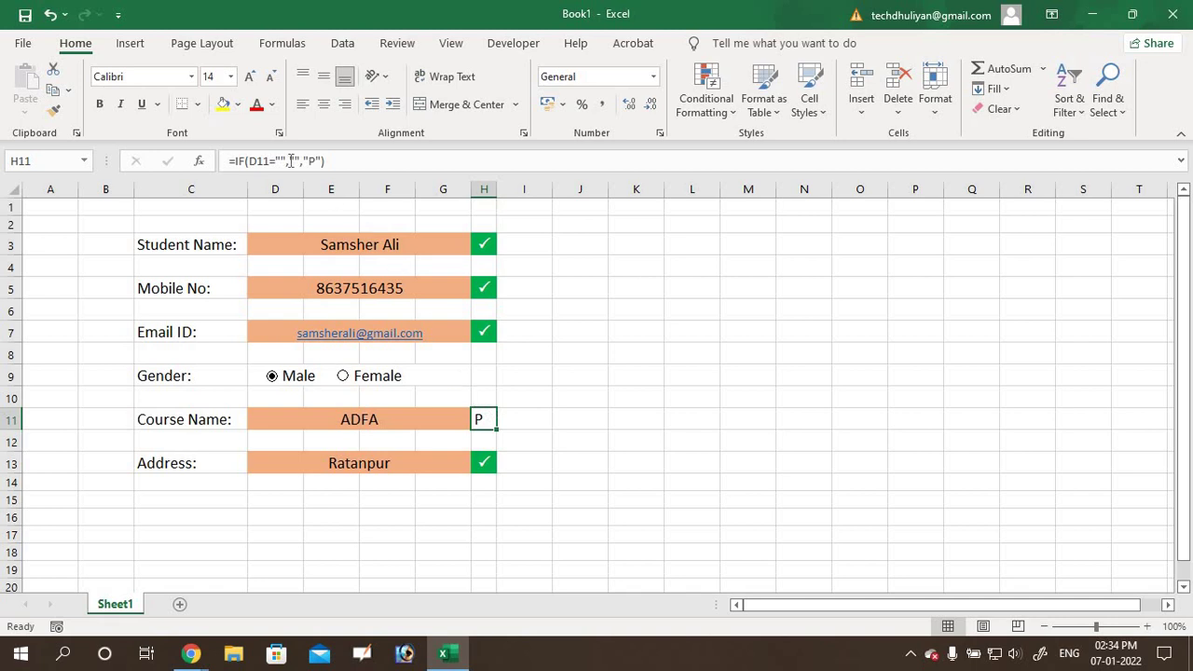
{"action": "left_click", "coordinate": [192, 76]}
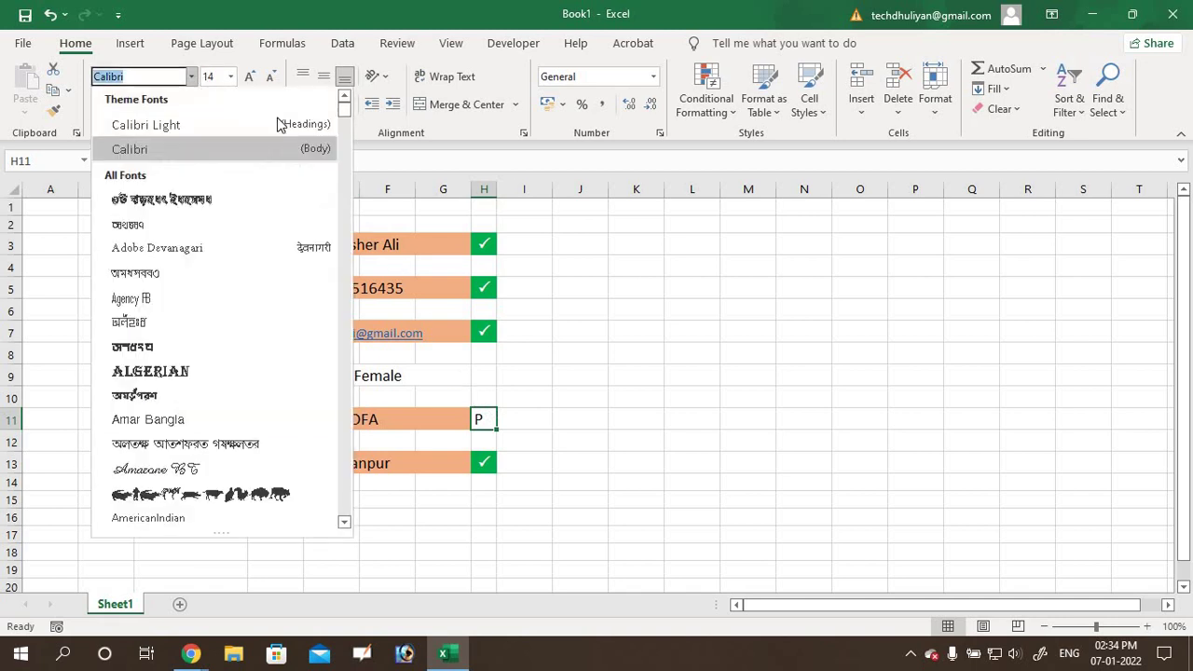
{"action": "scroll", "coordinate": [341, 181], "scroll_direction": "down", "scroll_amount": 3}
{"action": "scroll", "coordinate": [326, 451], "scroll_direction": "down", "scroll_amount": 5}
{"action": "left_click_drag", "start_coordinate": [343, 466], "coordinate": [343, 515]}
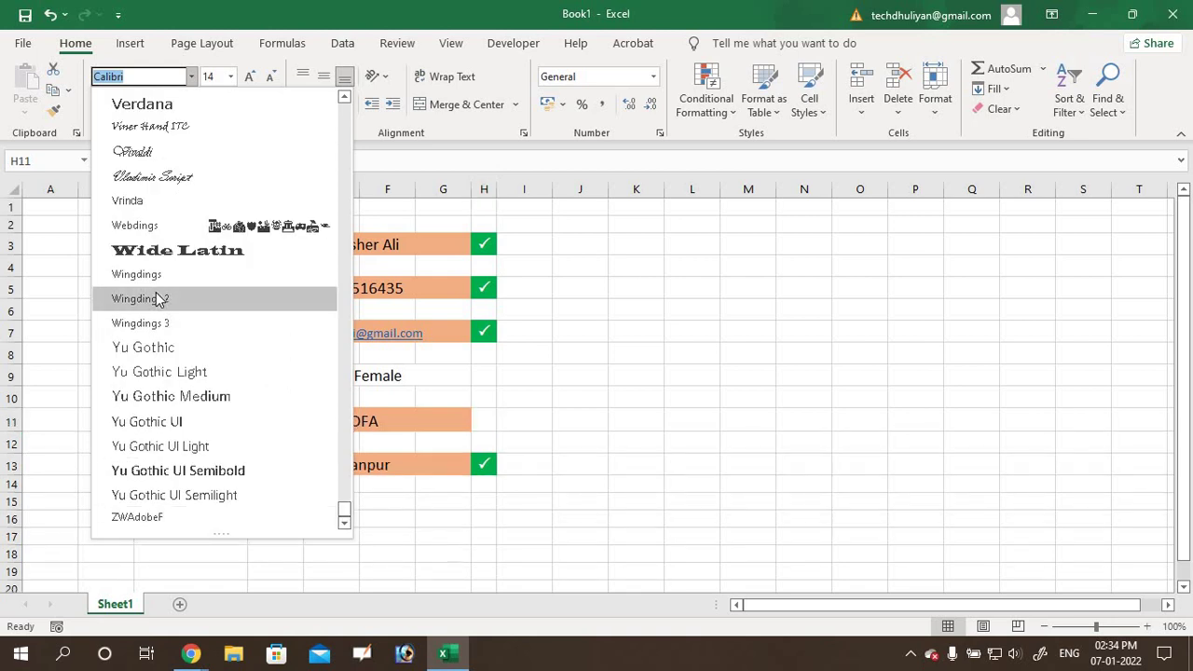
{"action": "left_click", "coordinate": [159, 299]}
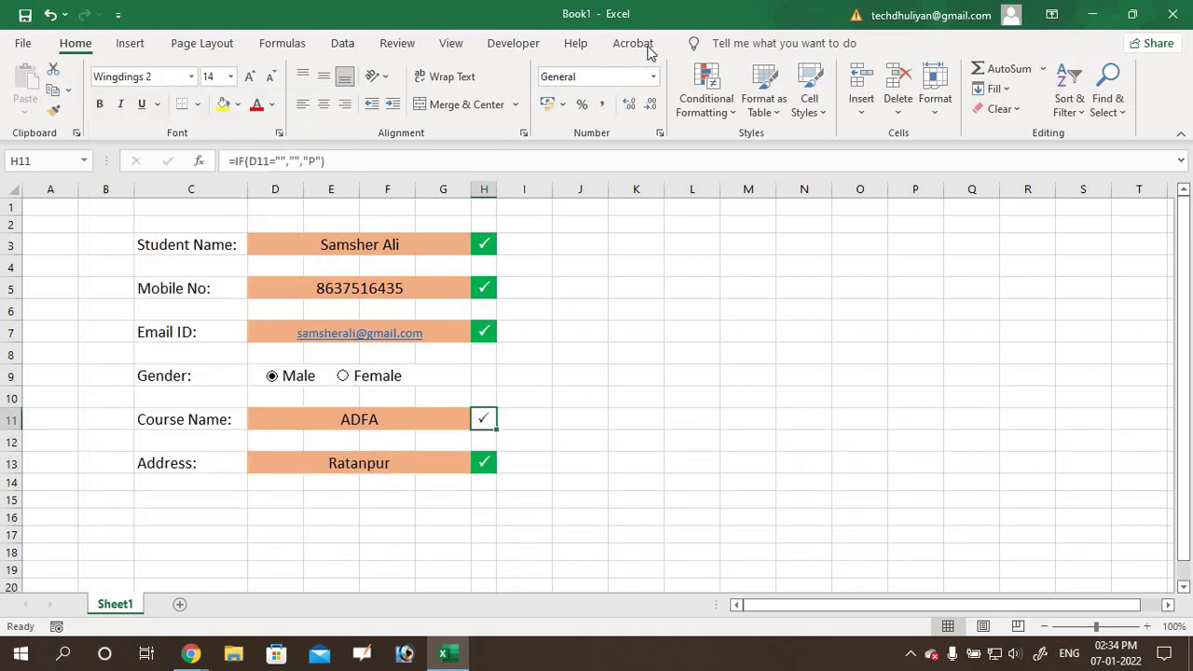
Step: Start a new No Blanks conditional-format rule for H11
{"action": "left_click", "coordinate": [732, 113]}
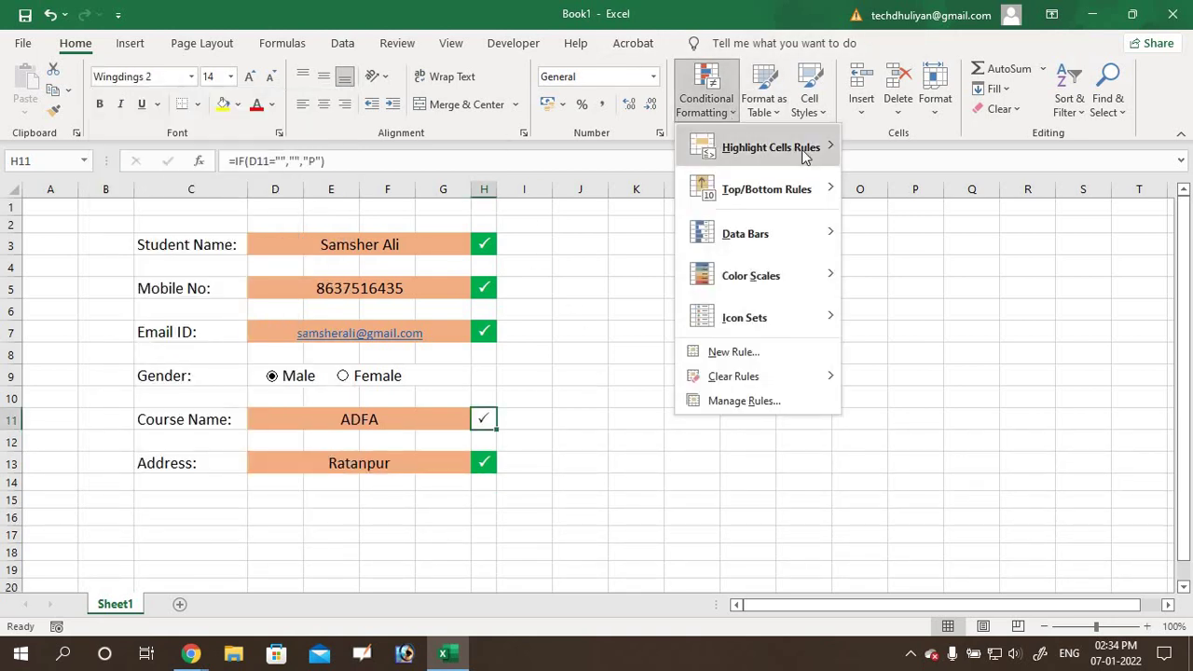
{"action": "mouse_move", "coordinate": [770, 147]}
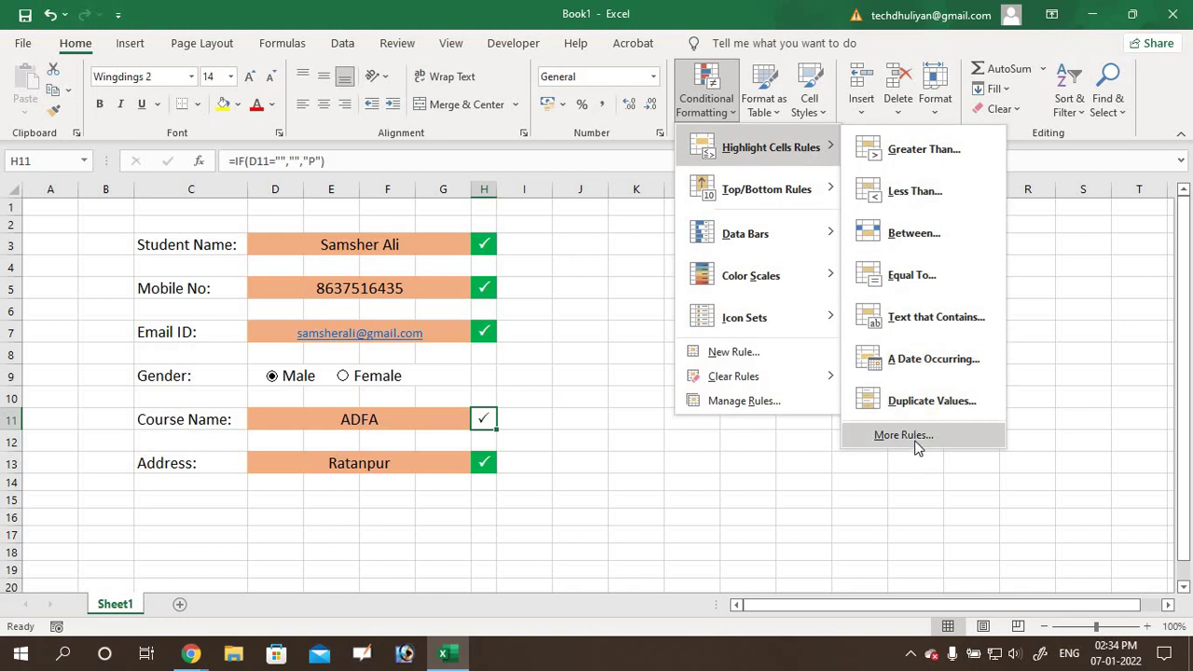
{"action": "left_click", "coordinate": [917, 440]}
{"action": "left_click_drag", "start_coordinate": [625, 164], "coordinate": [760, 130]}
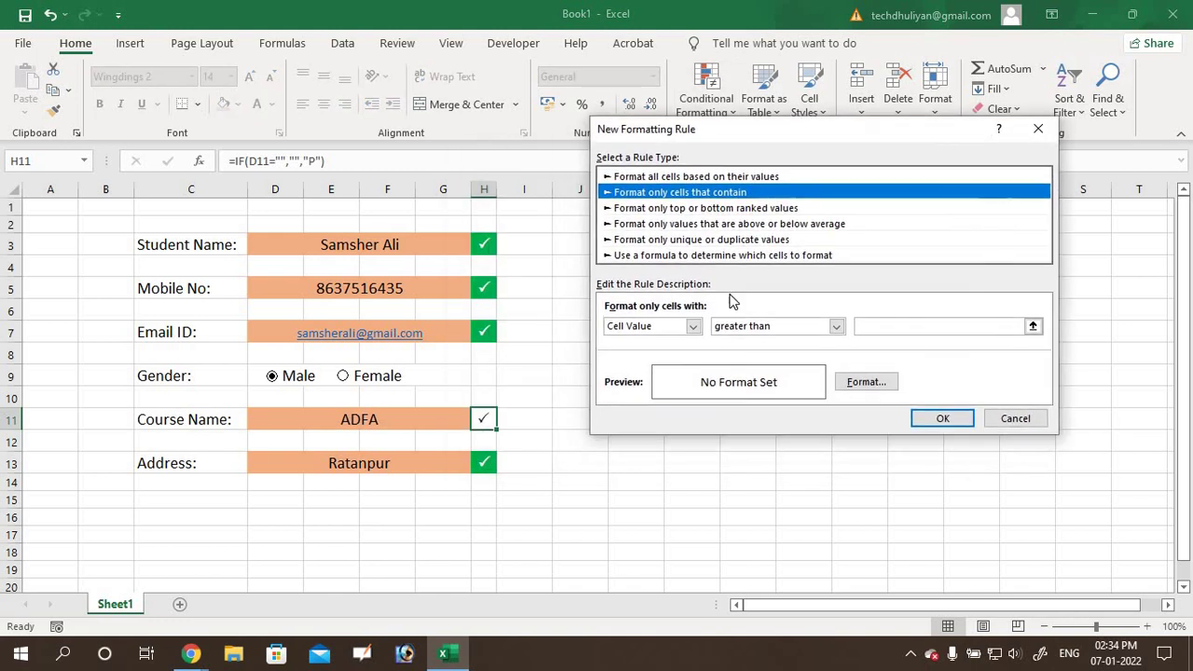
{"action": "left_click", "coordinate": [693, 324]}
{"action": "left_click", "coordinate": [634, 387]}
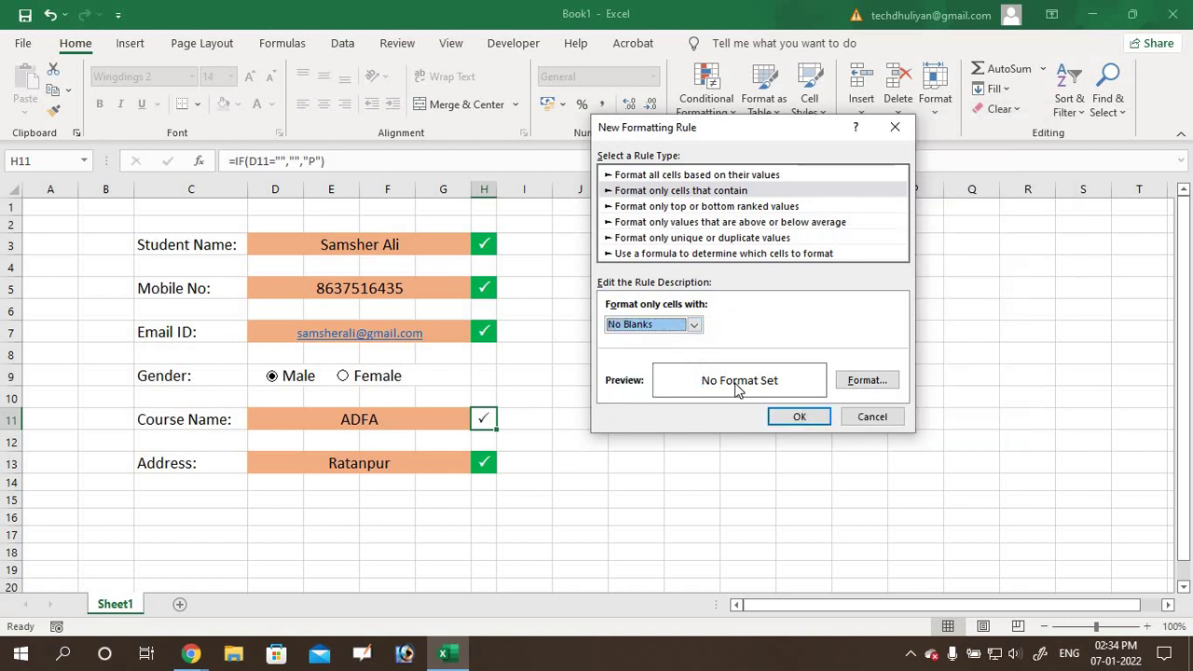
{"action": "left_click", "coordinate": [867, 380]}
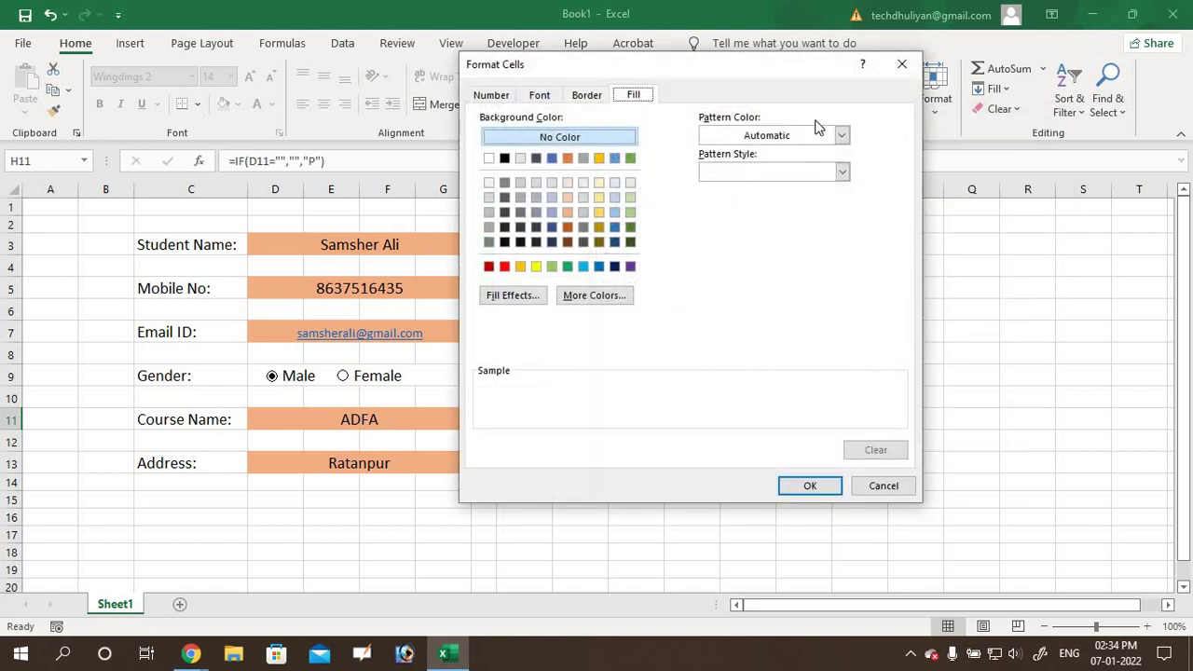
{"action": "left_click", "coordinate": [903, 65]}
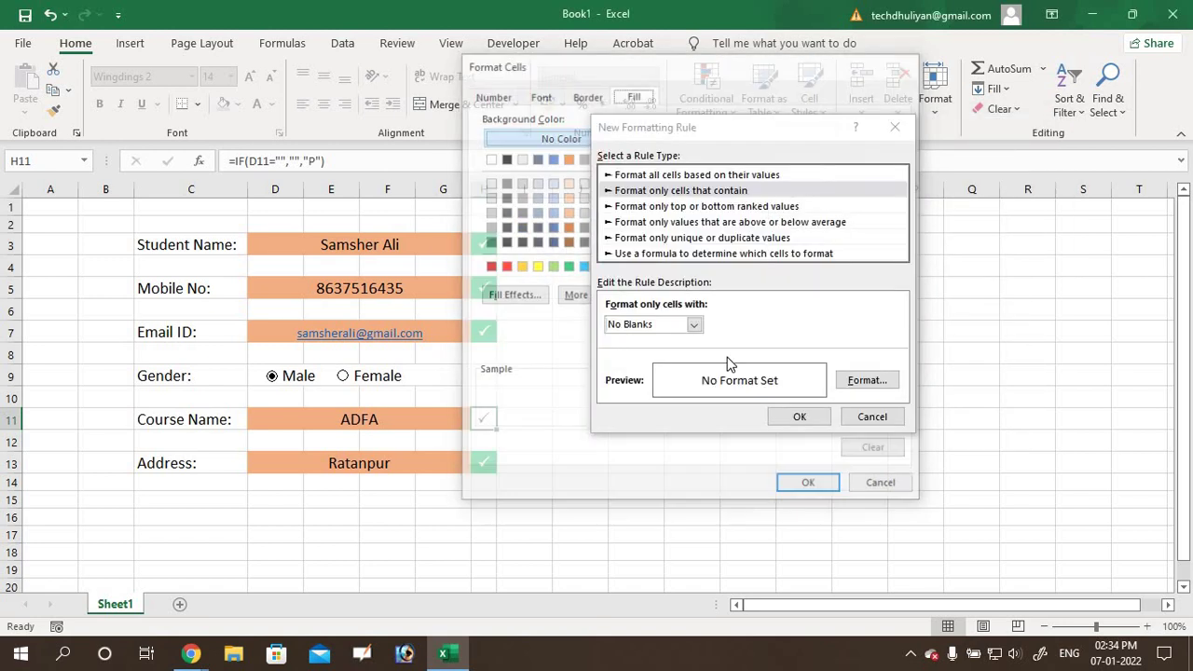
{"action": "left_click", "coordinate": [867, 381]}
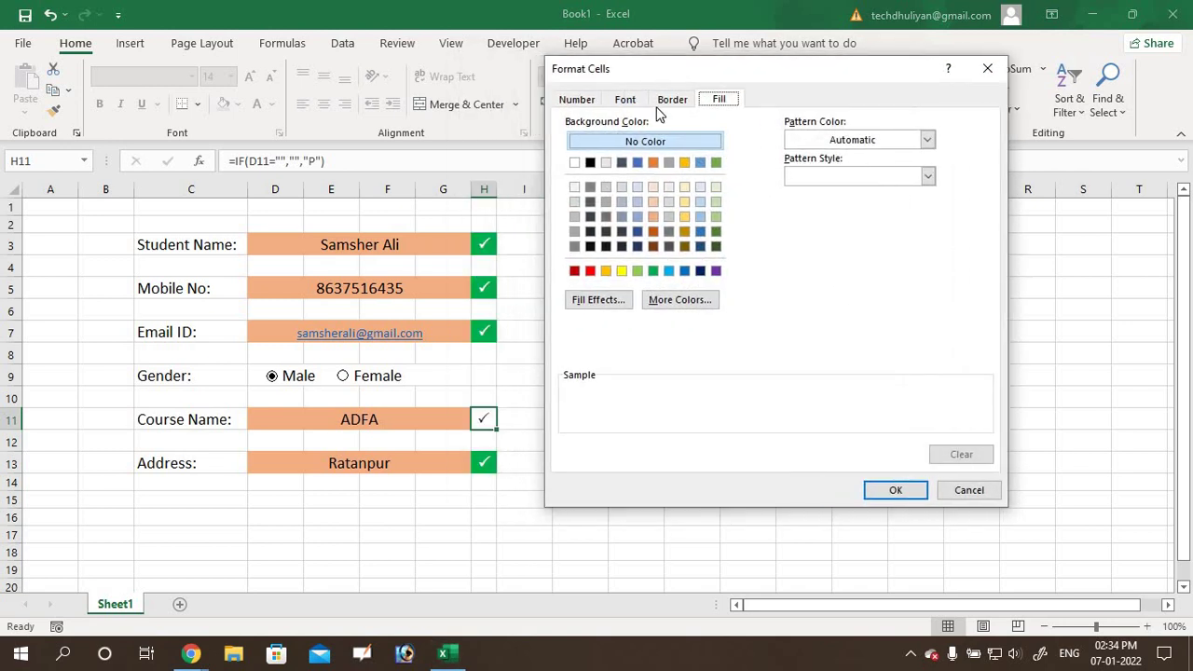
Step: Format the rule with green fill and bold white font, and apply it to H11
{"action": "left_click", "coordinate": [654, 271]}
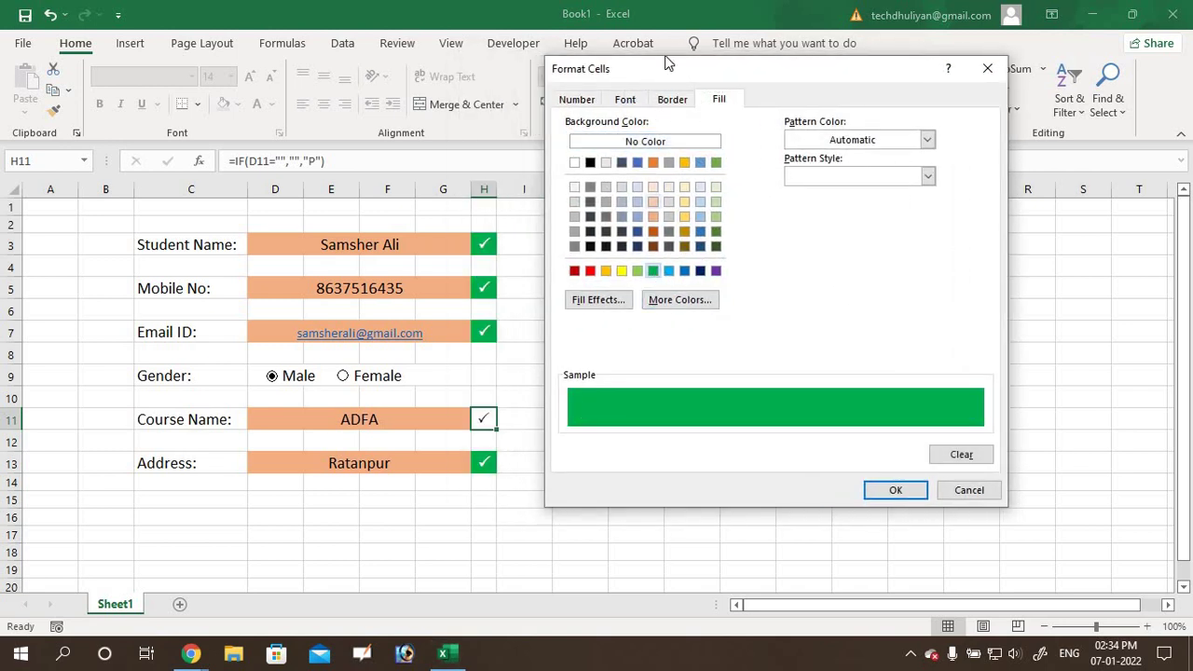
{"action": "left_click", "coordinate": [627, 100]}
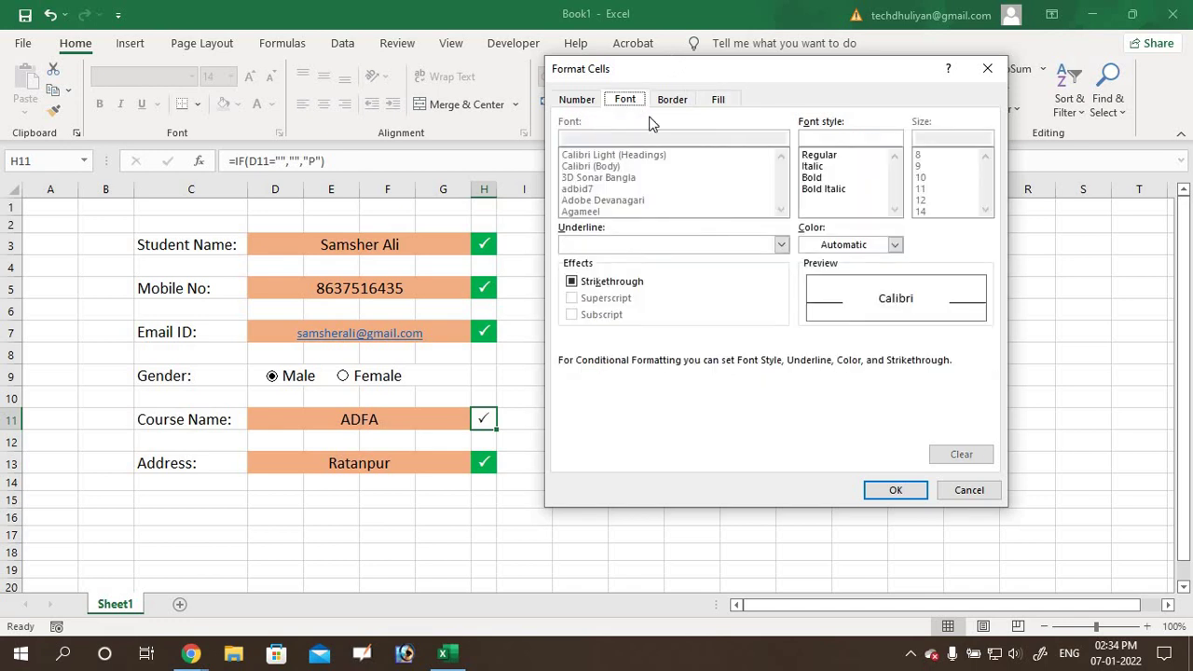
{"action": "left_click", "coordinate": [818, 179]}
{"action": "left_click", "coordinate": [895, 245]}
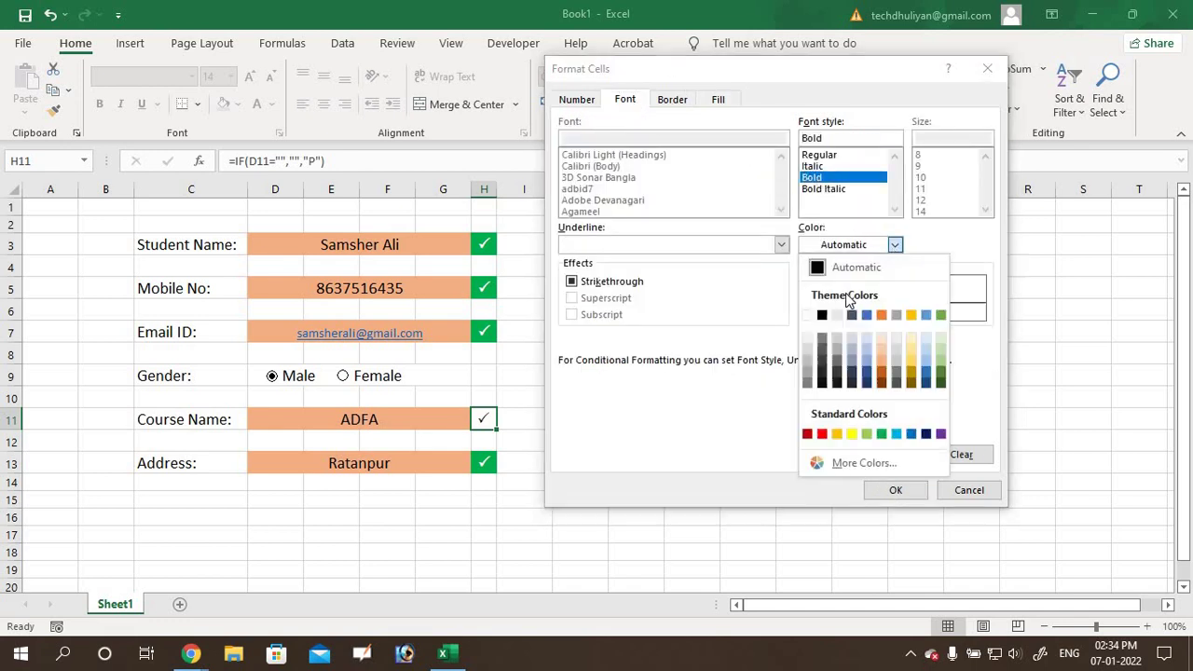
{"action": "left_click", "coordinate": [807, 316]}
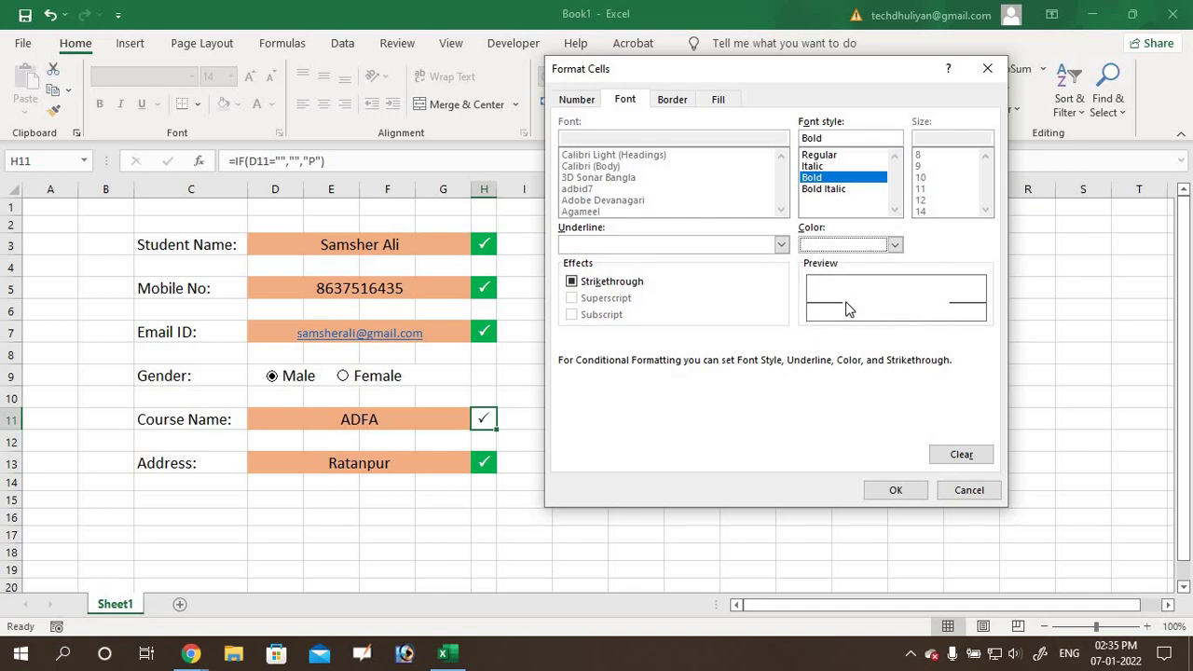
{"action": "left_click", "coordinate": [896, 491]}
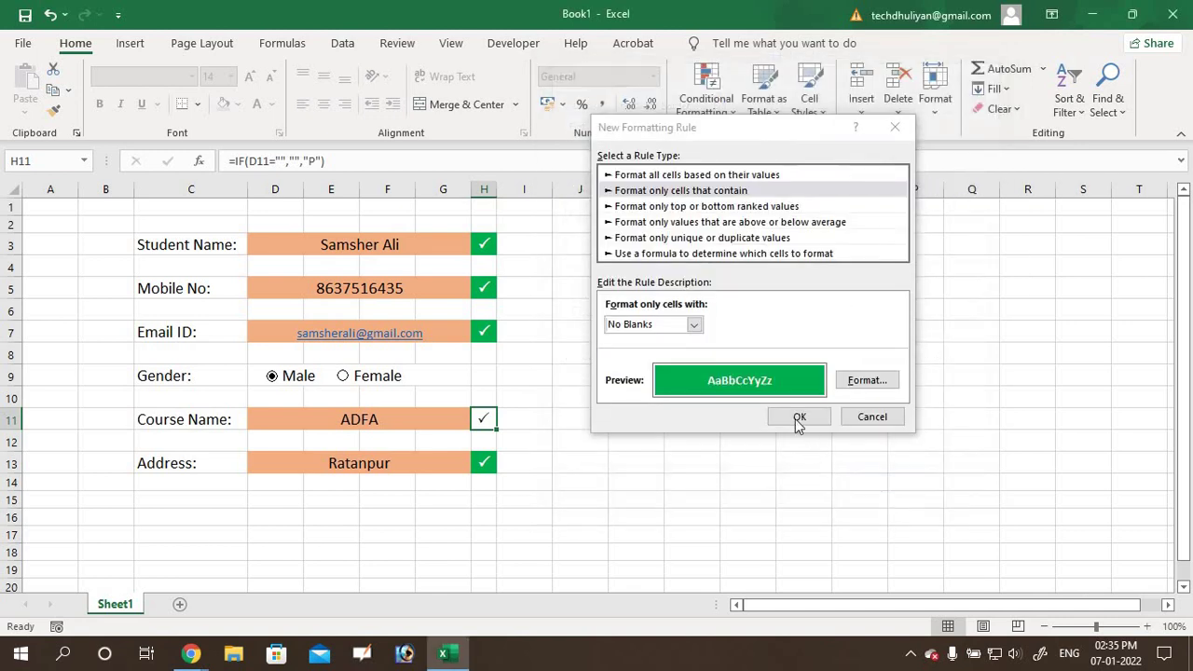
{"action": "left_click", "coordinate": [794, 416]}
{"action": "left_click", "coordinate": [699, 480]}
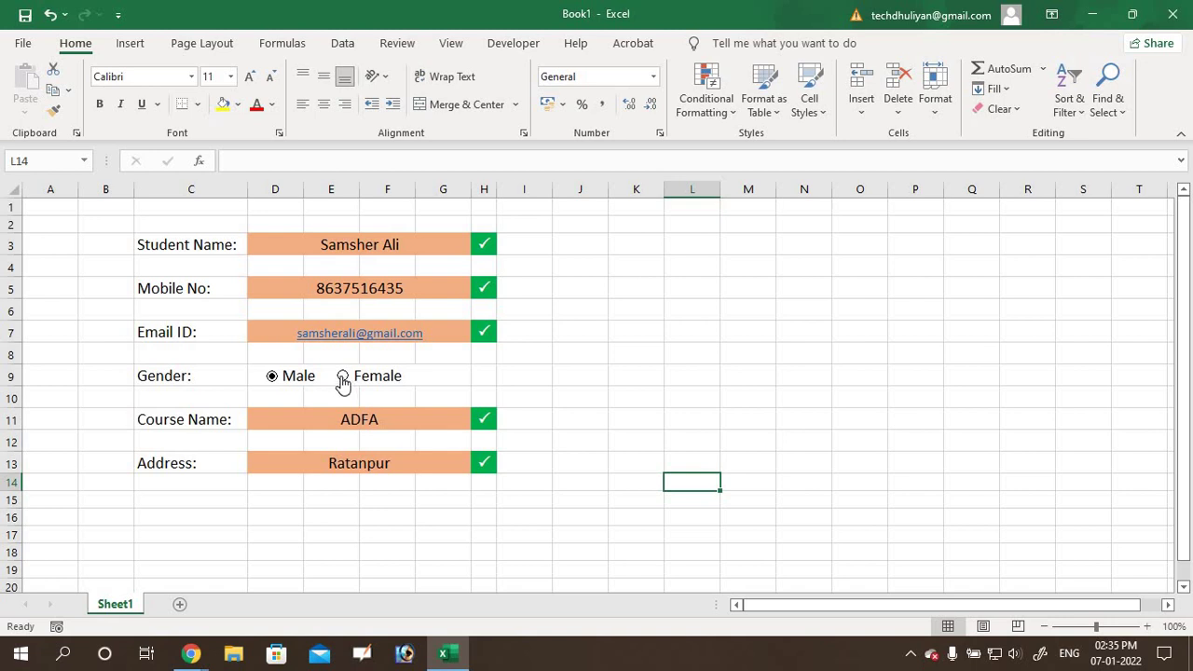
{"action": "left_click", "coordinate": [272, 375], "text": "ctrl"}
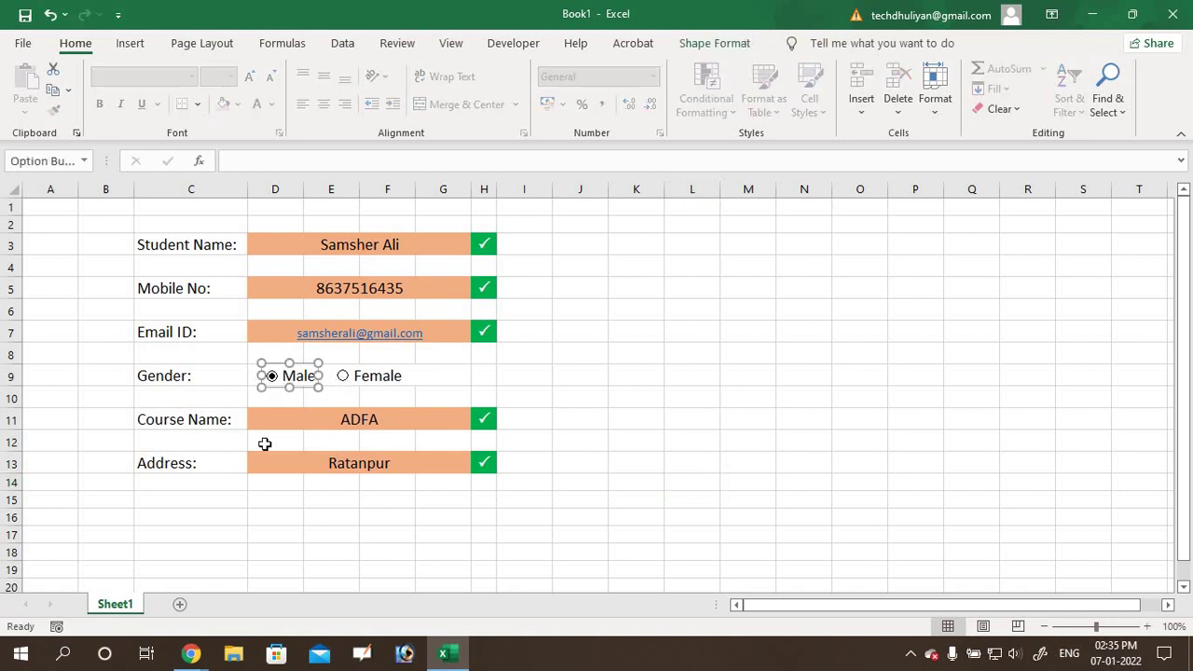
Step: Set the Male option button's cell link to $O$7 in Format Control
{"action": "right_click", "coordinate": [272, 376]}
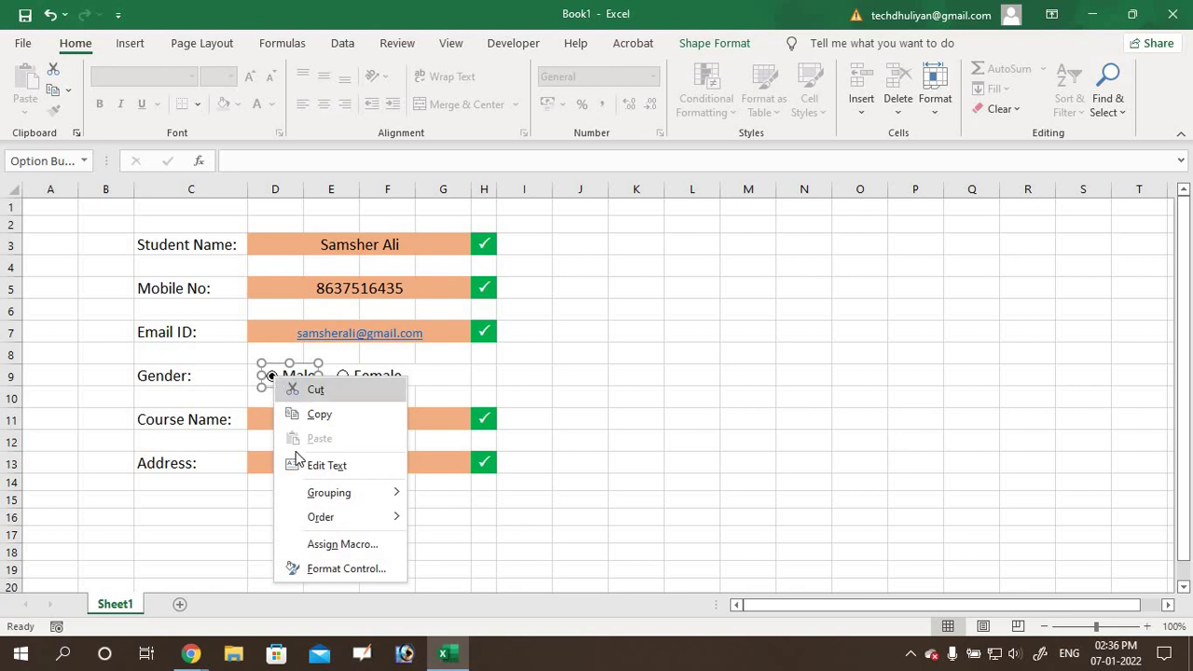
{"action": "left_click", "coordinate": [337, 568]}
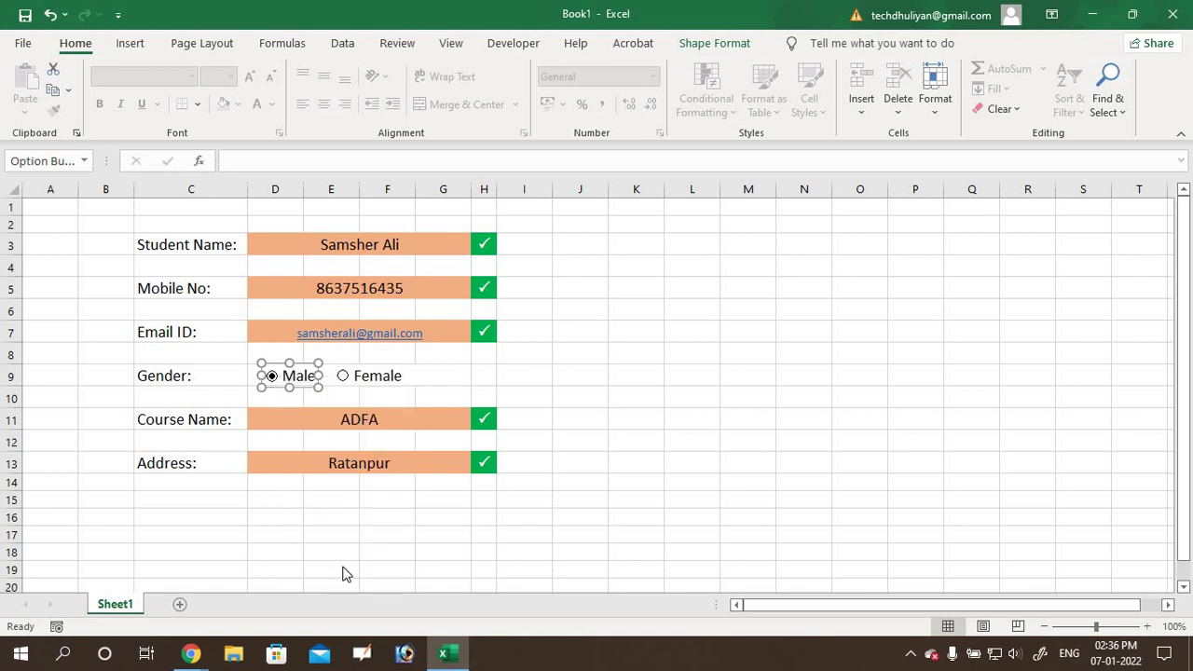
{"action": "left_click_drag", "start_coordinate": [746, 82], "coordinate": [703, 179]}
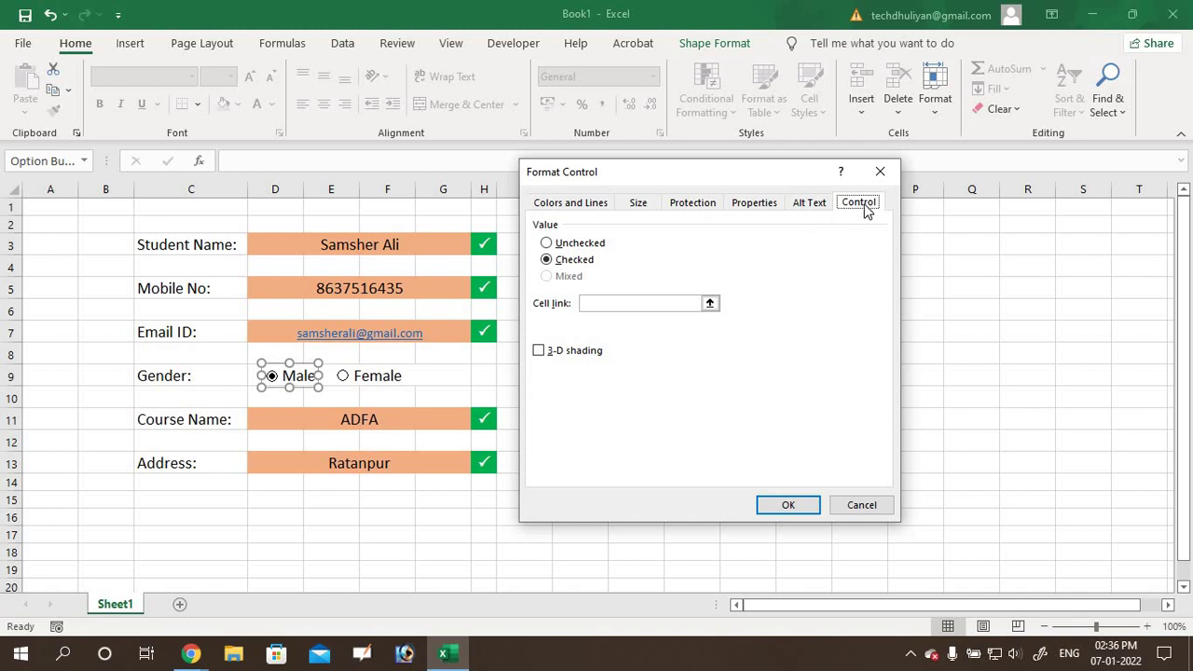
{"action": "left_click", "coordinate": [605, 304]}
{"action": "left_click", "coordinate": [605, 304]}
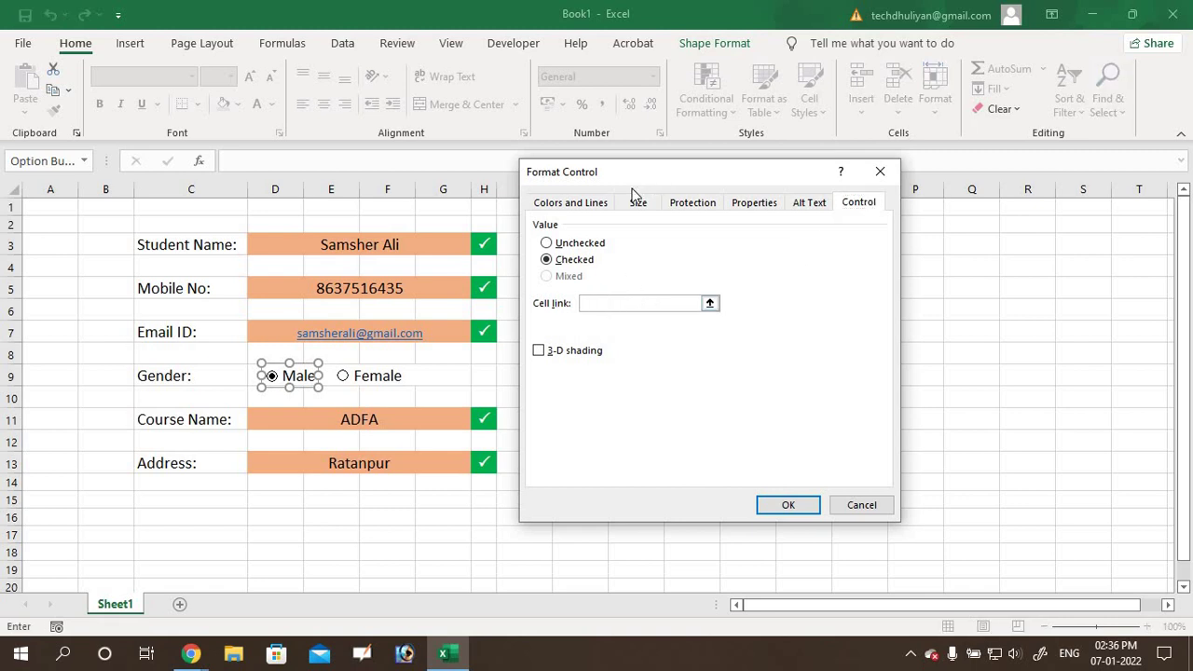
{"action": "left_click_drag", "start_coordinate": [631, 189], "coordinate": [213, 201]}
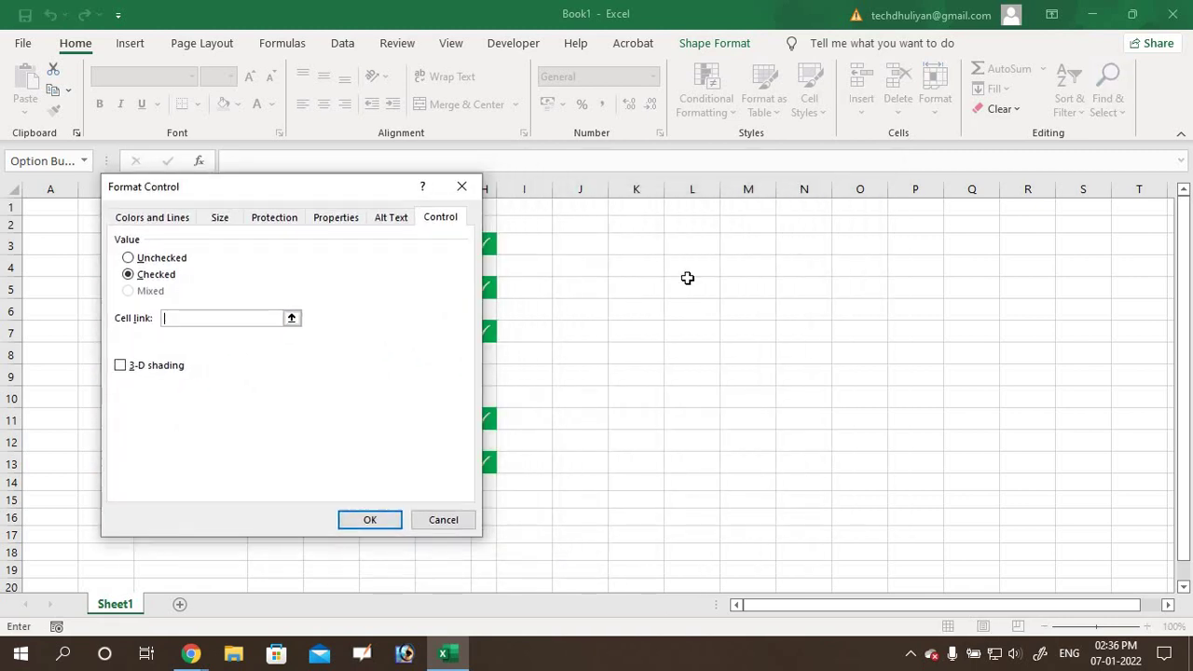
{"action": "left_click", "coordinate": [849, 332]}
{"action": "left_click_drag", "start_coordinate": [373, 187], "coordinate": [612, 146]}
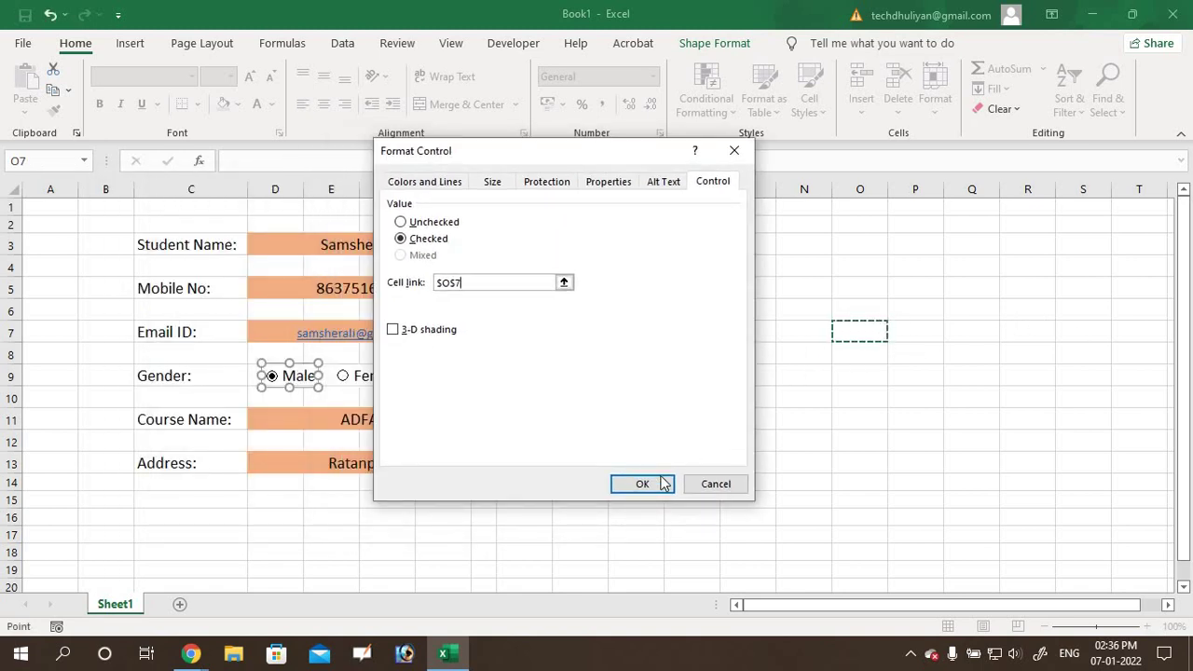
{"action": "left_click", "coordinate": [661, 484]}
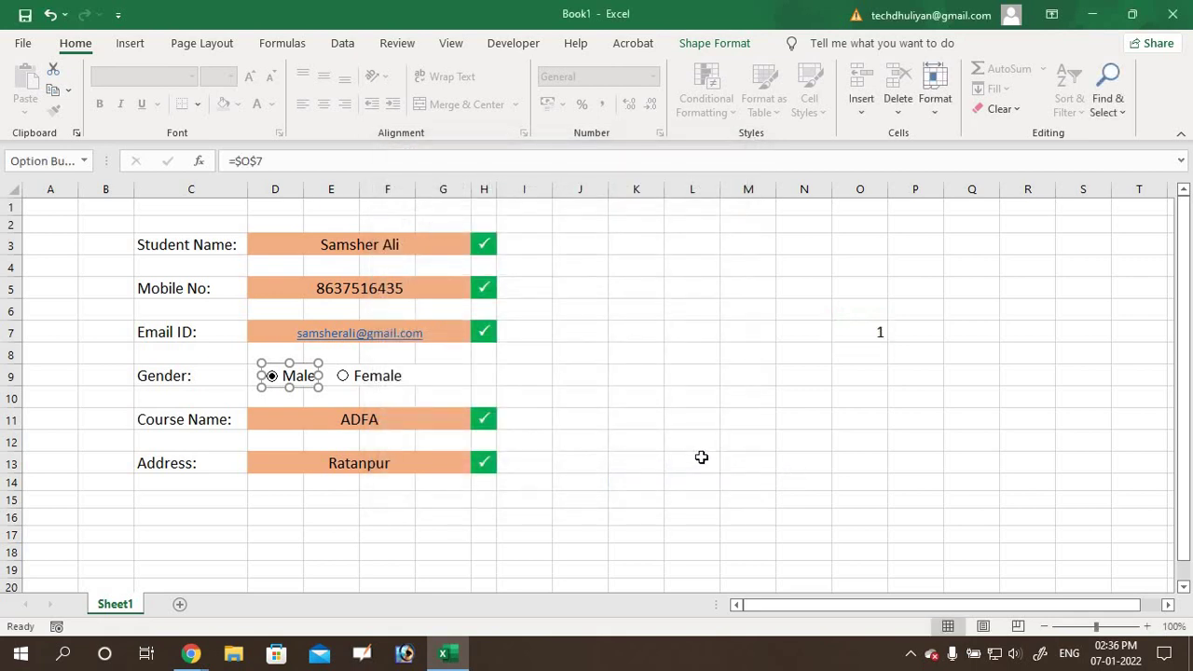
{"action": "left_click", "coordinate": [701, 456]}
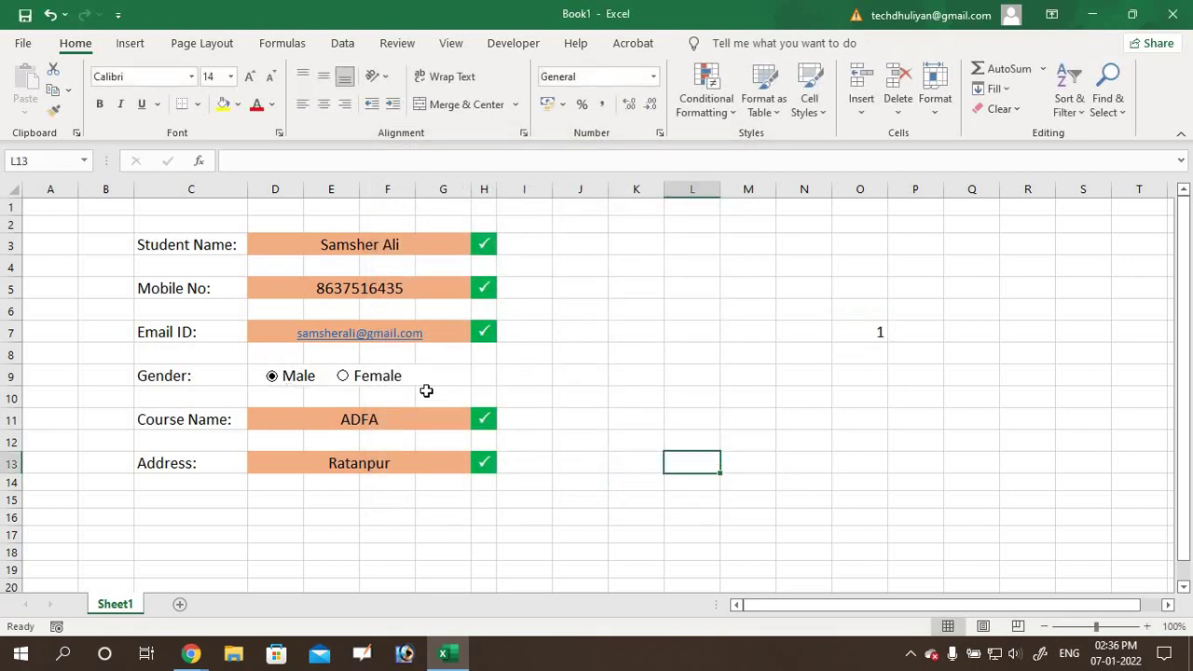
{"action": "left_click", "coordinate": [344, 378]}
{"action": "left_click", "coordinate": [864, 343]}
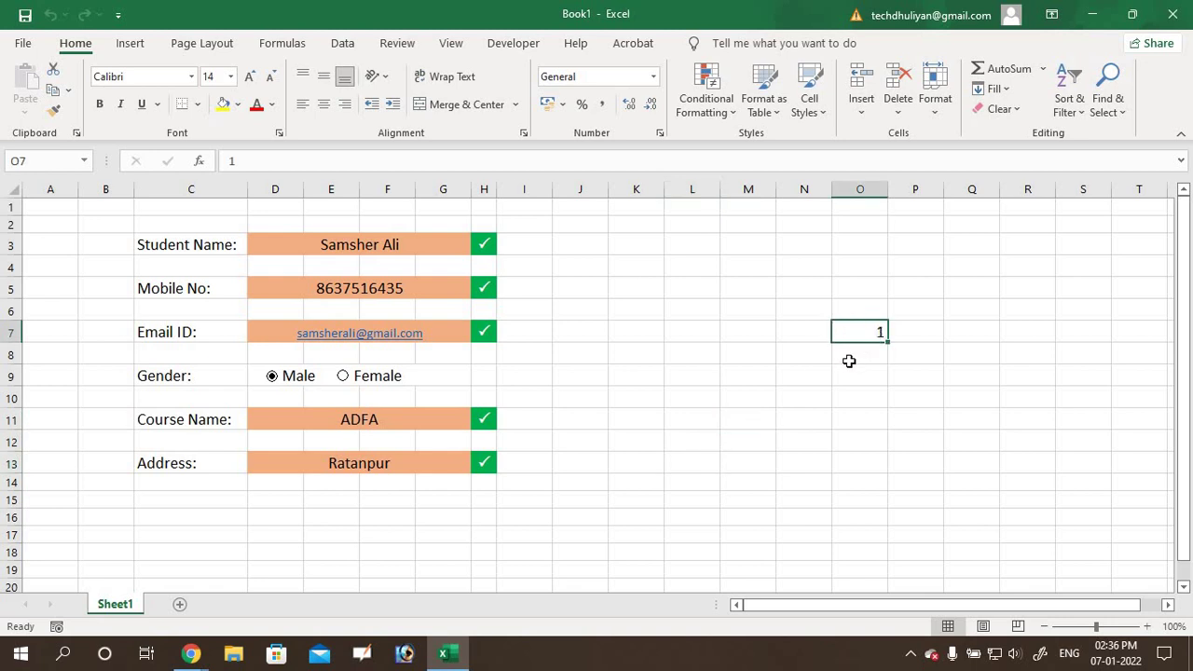
{"action": "left_click", "coordinate": [978, 242]}
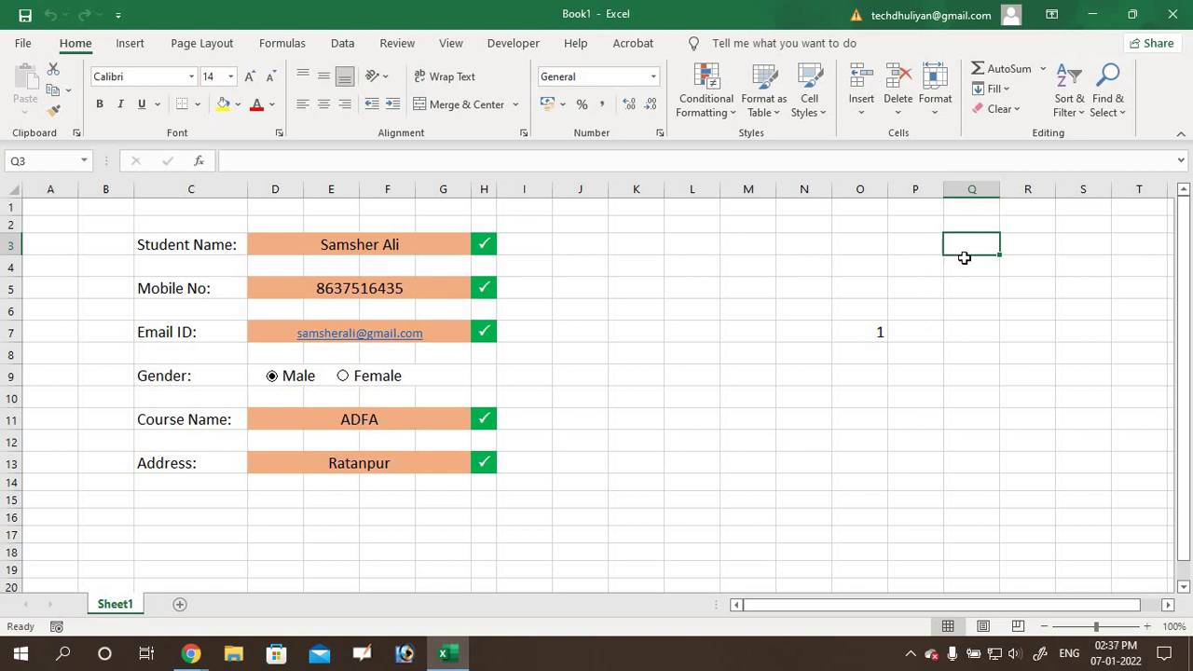
Step: Link Q3, Q4 and Q5 to D3, D5 and D7 (name, mobile, email)
{"action": "type", "text": "="}
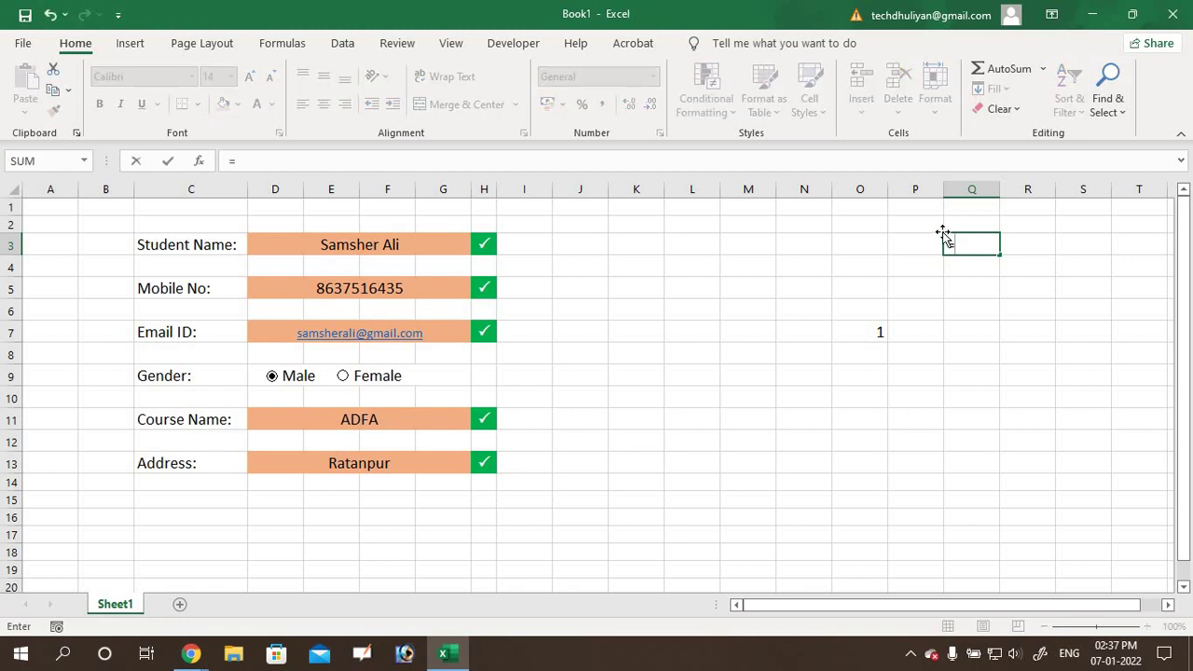
{"action": "left_click", "coordinate": [368, 245]}
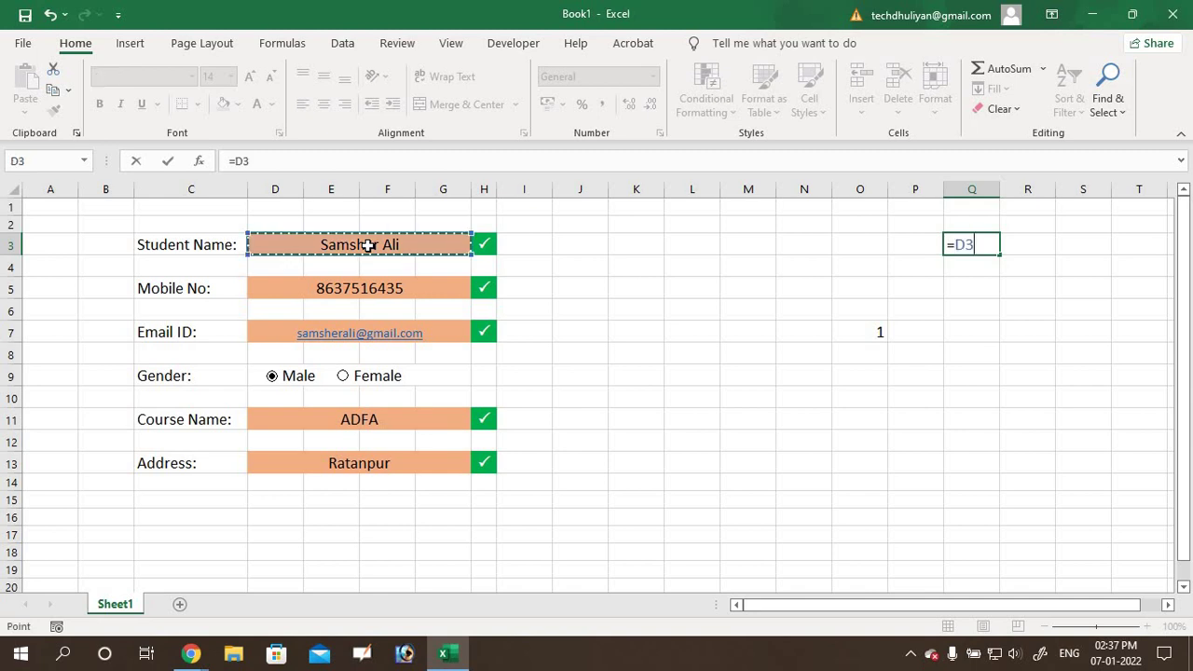
{"action": "key", "text": "Return"}
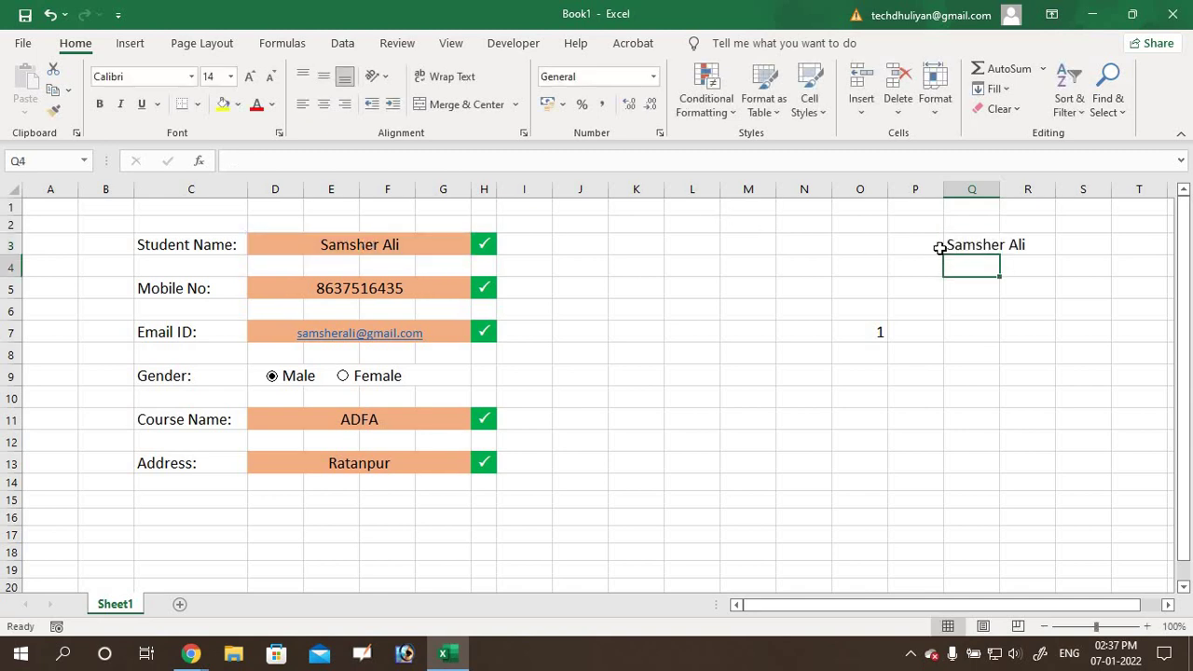
{"action": "type", "text": "="}
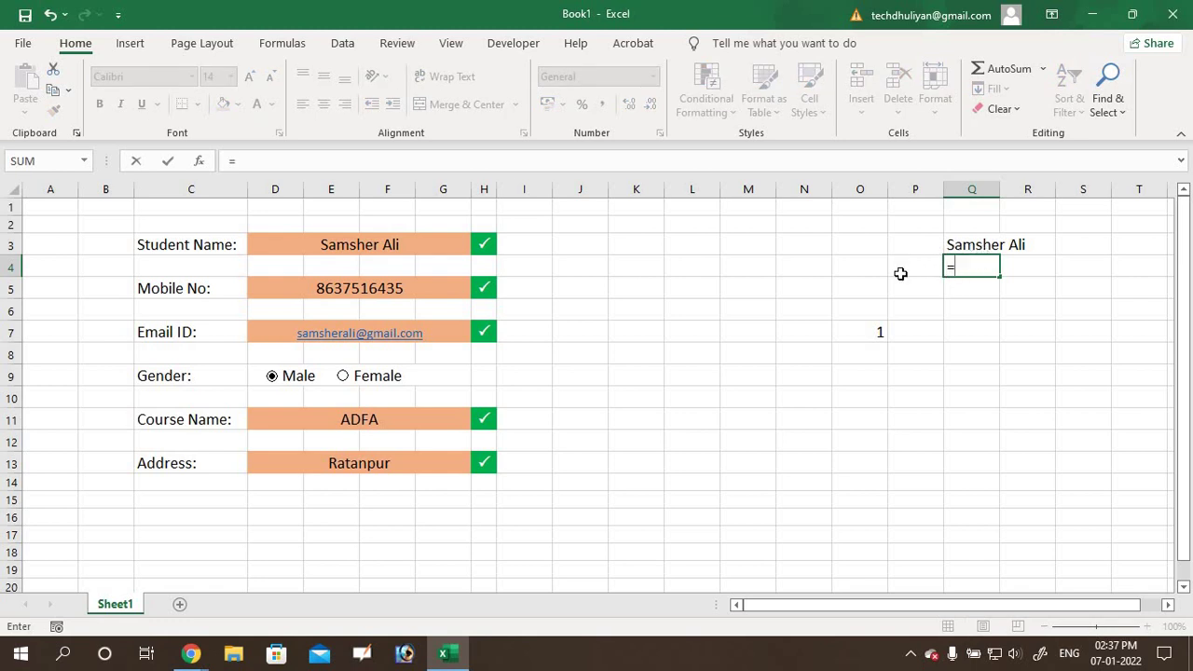
{"action": "left_click", "coordinate": [366, 289]}
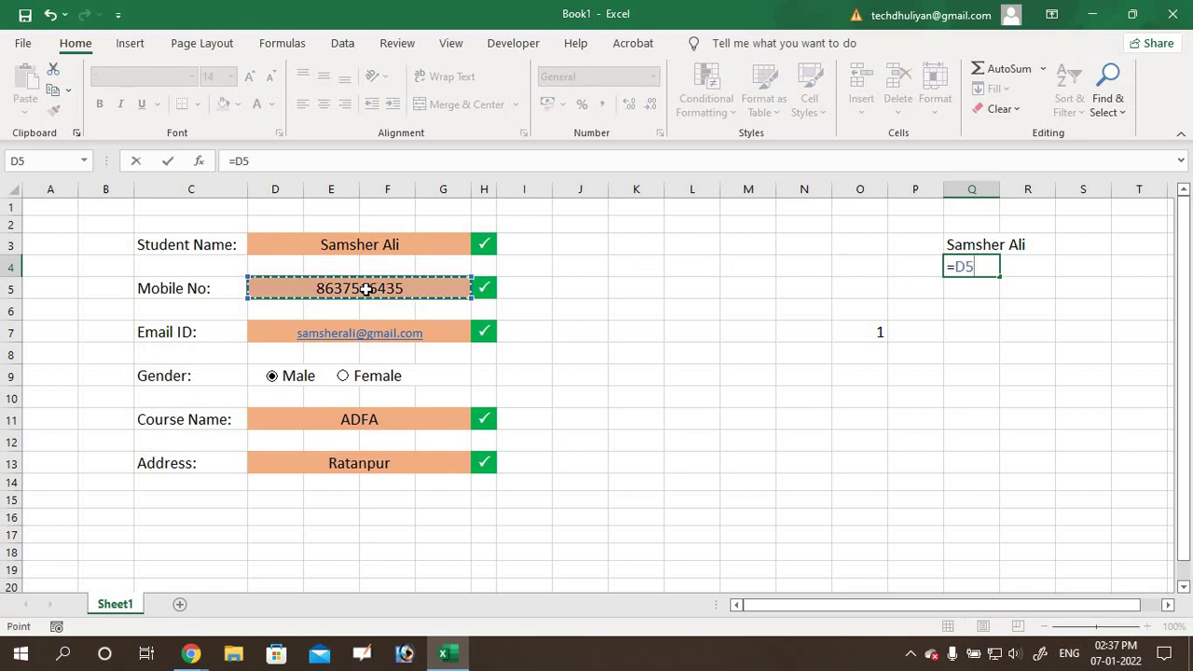
{"action": "key", "text": "Return"}
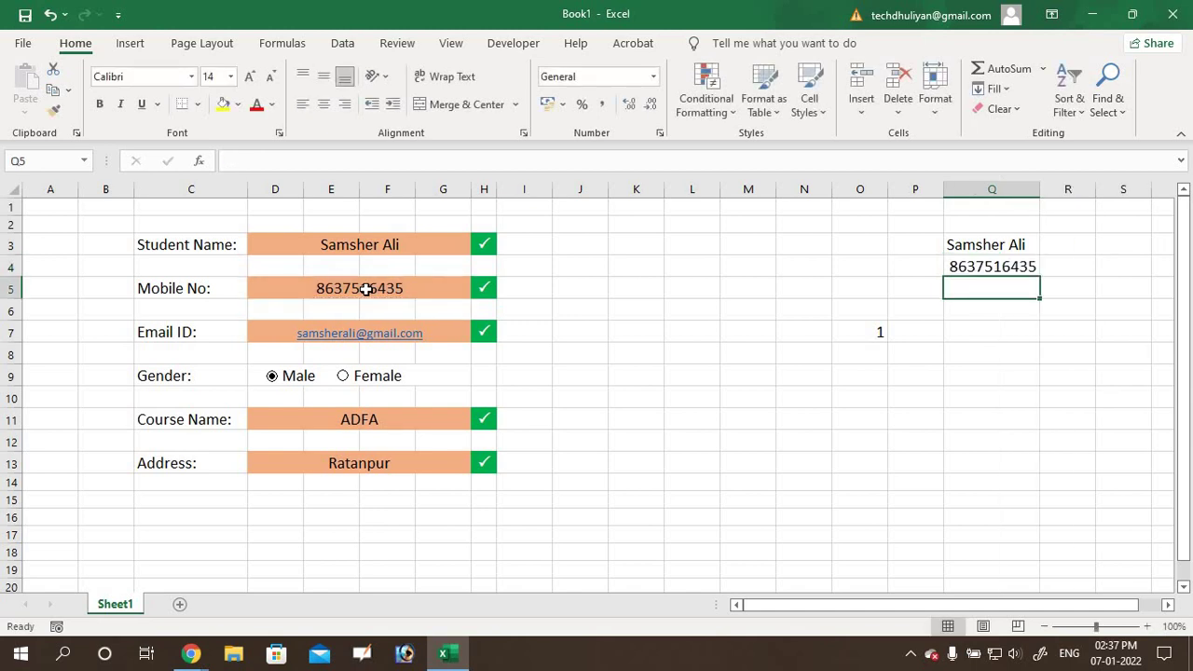
{"action": "type", "text": "="}
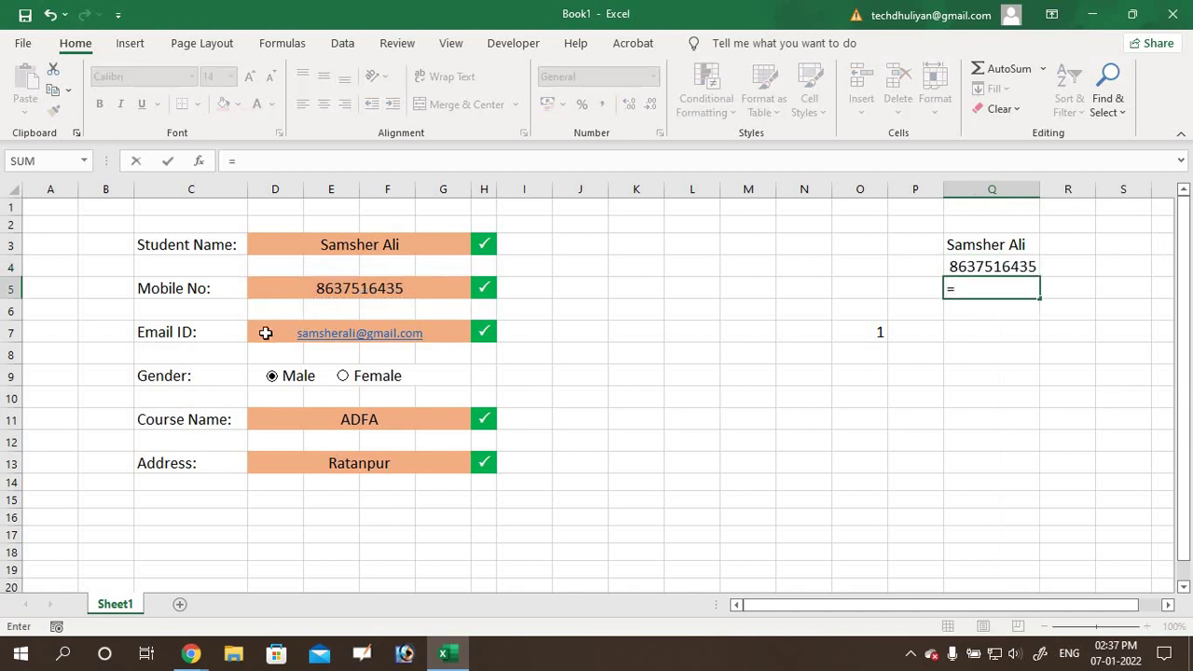
{"action": "left_click", "coordinate": [265, 333]}
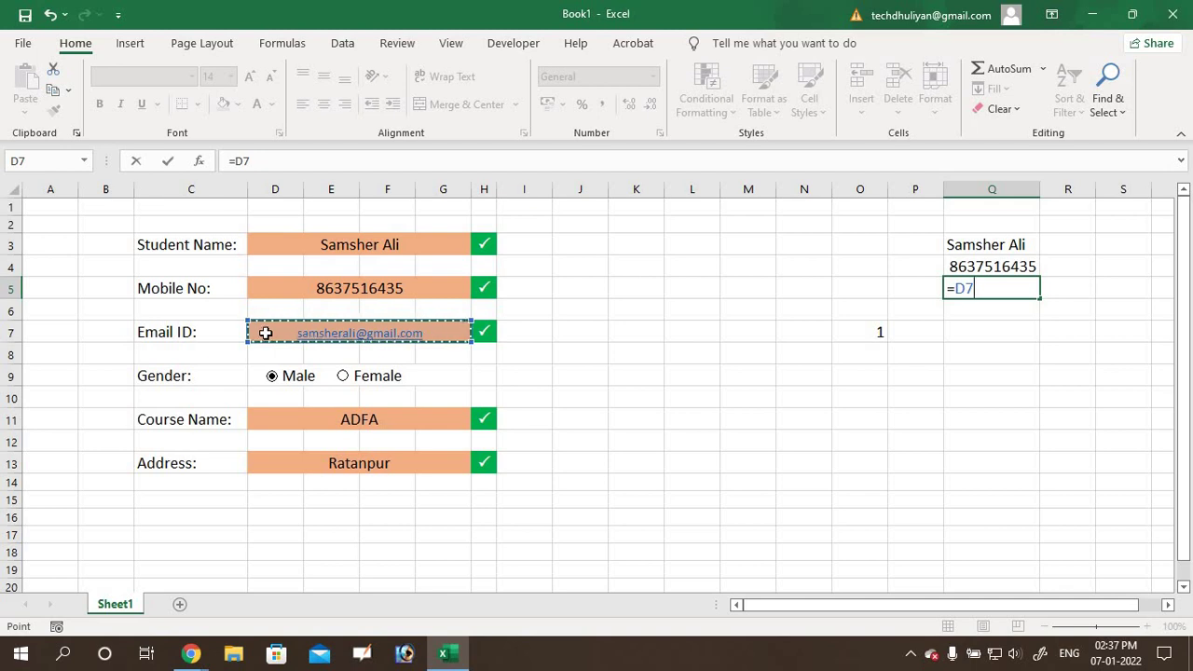
{"action": "key", "text": "Return"}
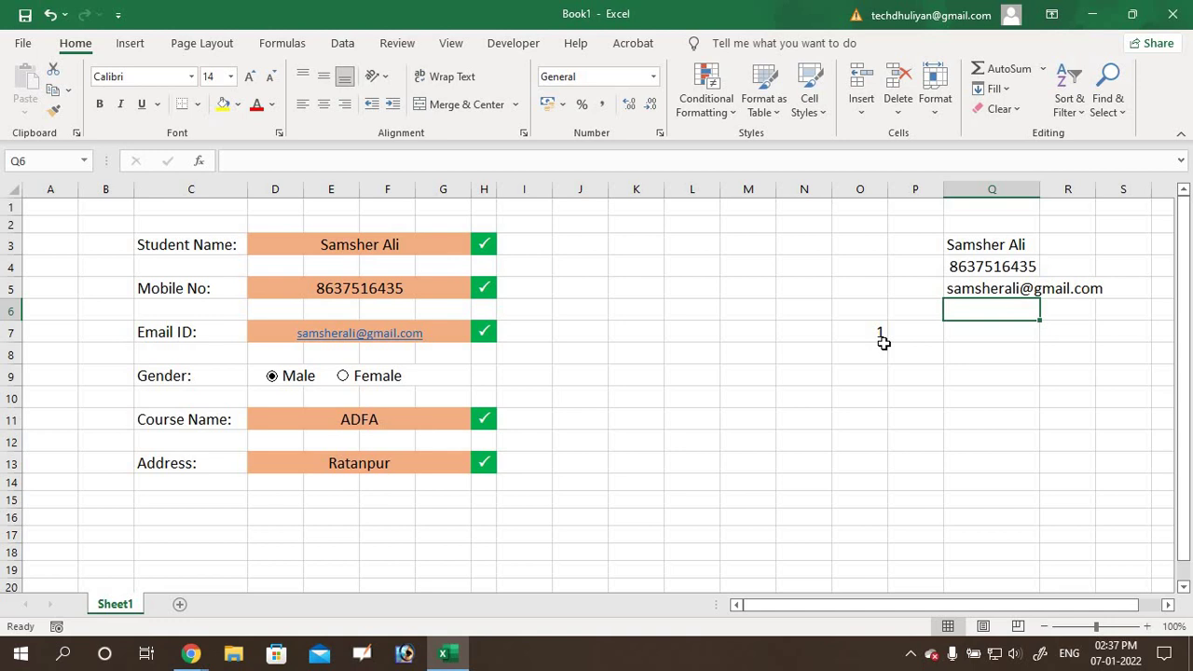
Step: Enter =IF(O7=1,"Male","Female") in Q6 and test it with the Female and Male buttons
{"action": "type", "text": "="}
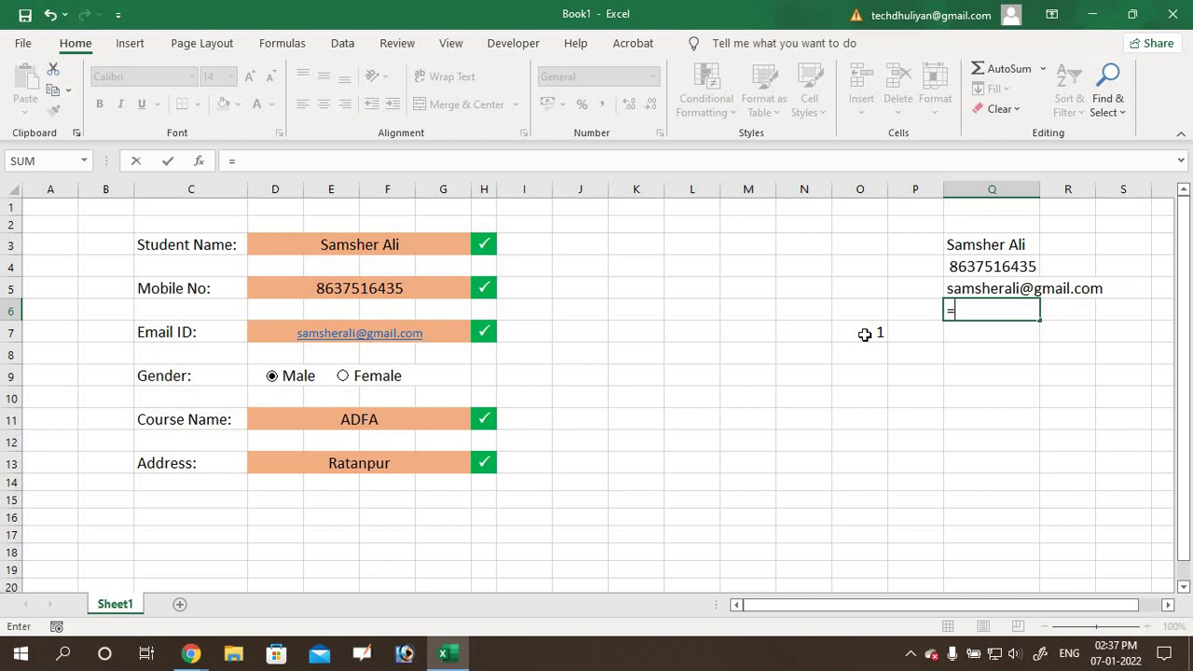
{"action": "type", "text": "if("}
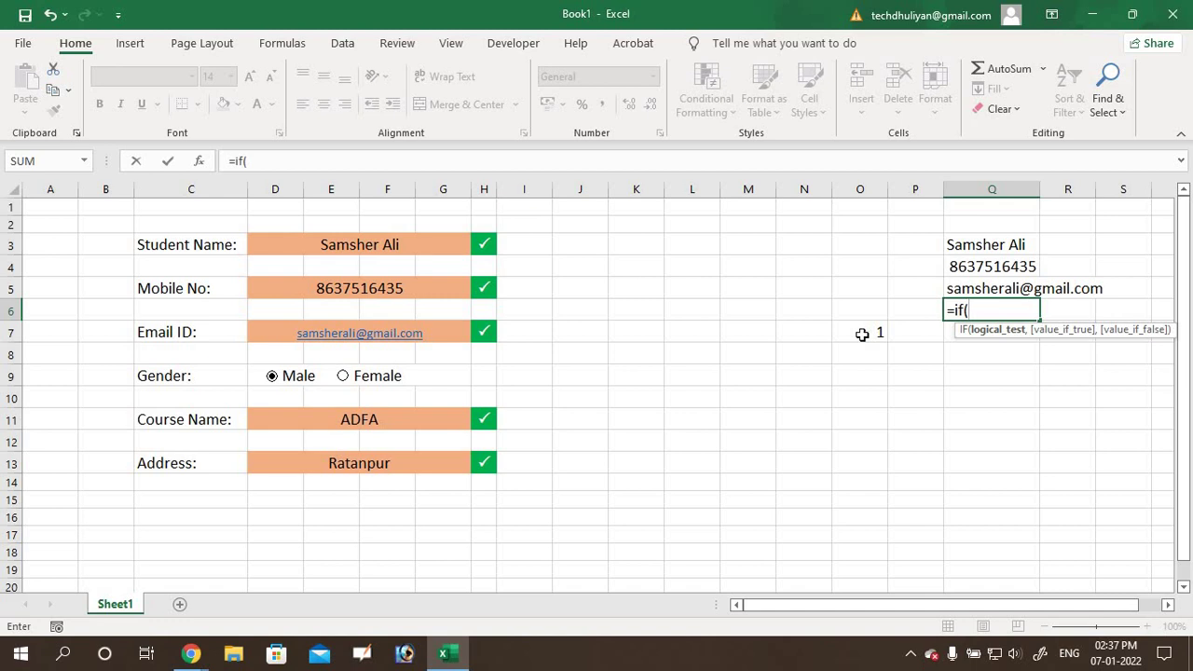
{"action": "left_click", "coordinate": [860, 333]}
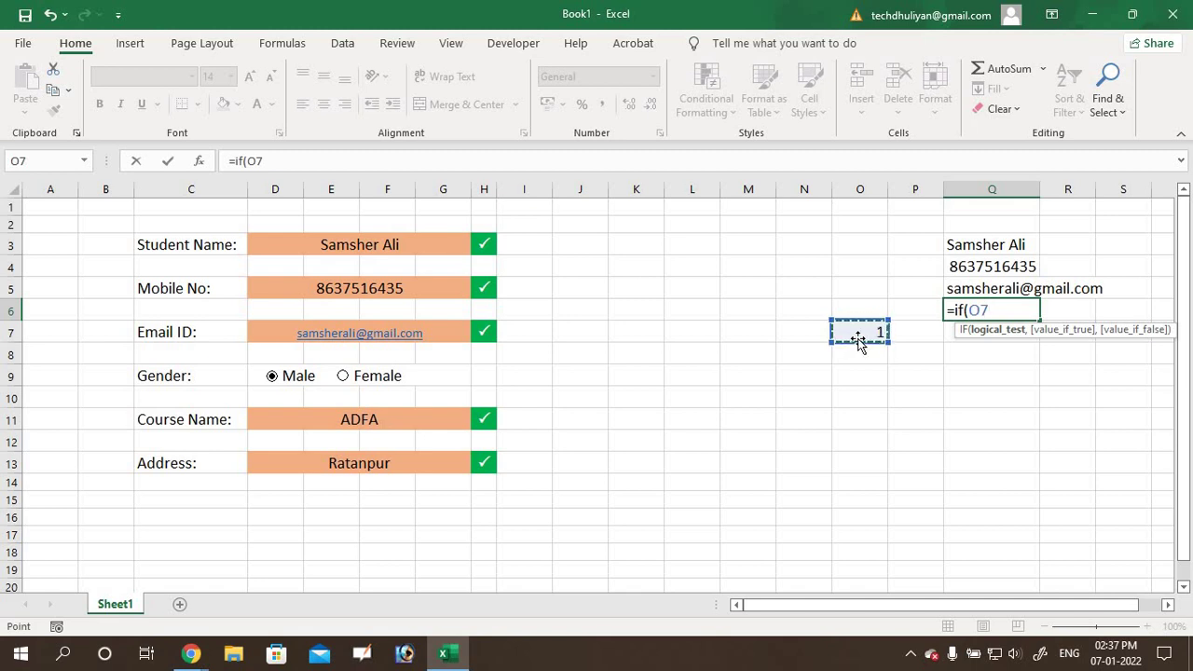
{"action": "type", "text": "="}
{"action": "type", "text": ","}
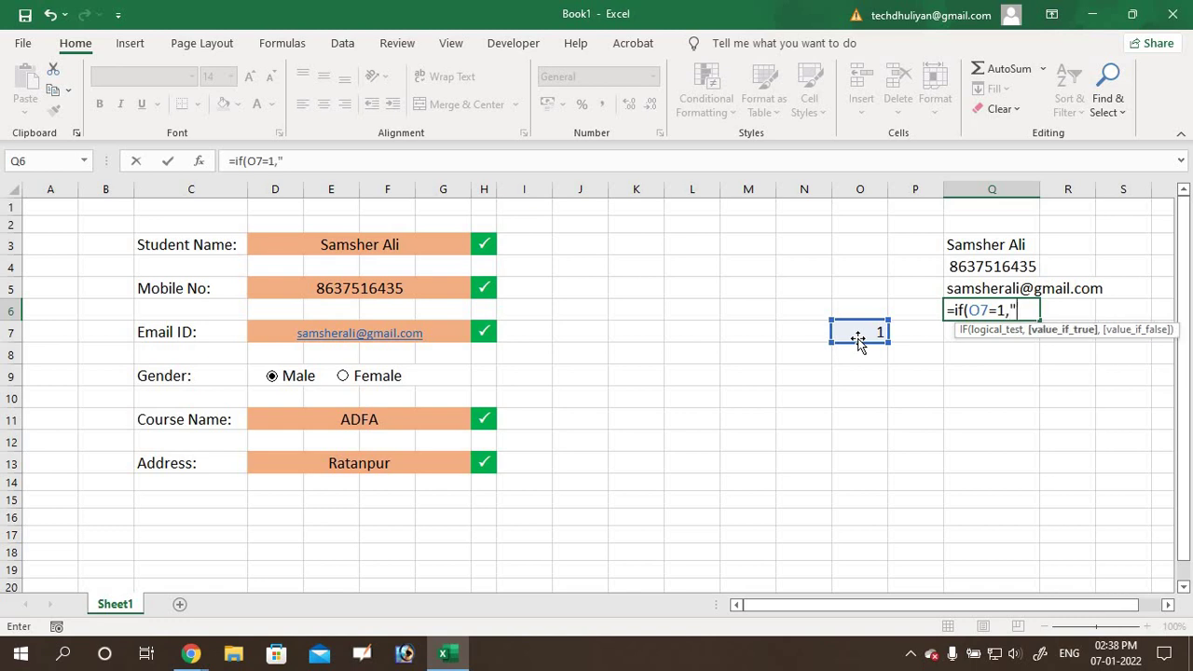
{"action": "type", "text": "Male"}
{"action": "type", "text": ","}
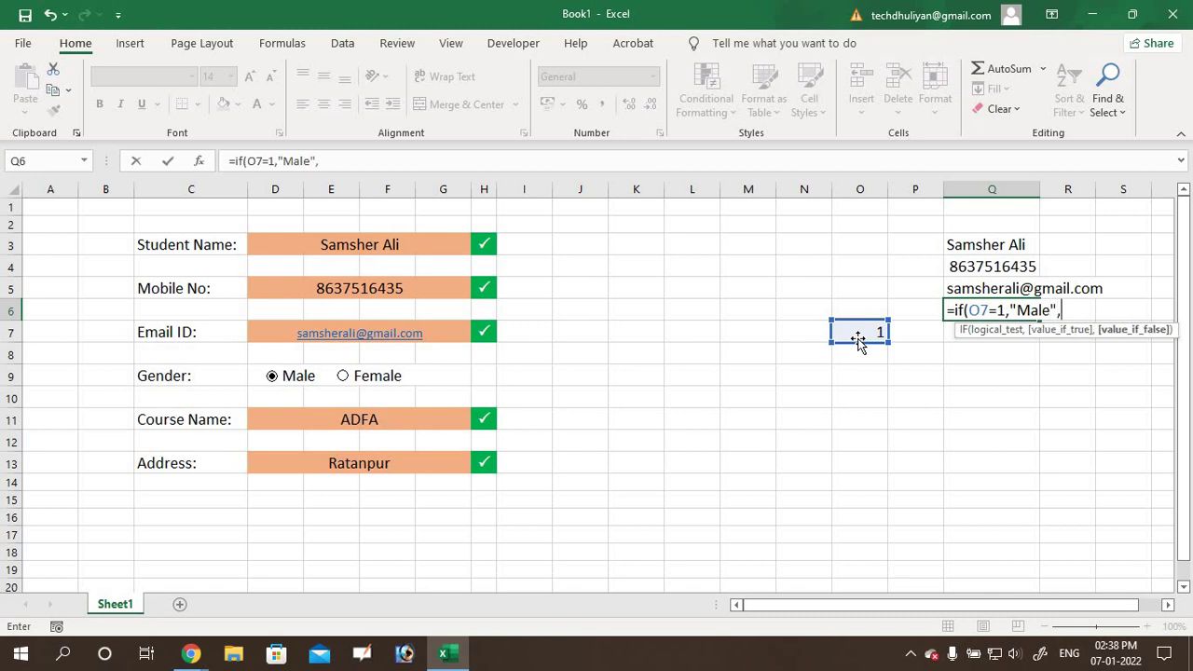
{"action": "type", "text": "ma"}
{"action": "type", "text": "ie"}
{"action": "key", "text": "BackSpace"}
{"action": "key", "text": "BackSpace"}
{"action": "key", "text": "BackSpace"}
{"action": "type", "text": "ale\""}
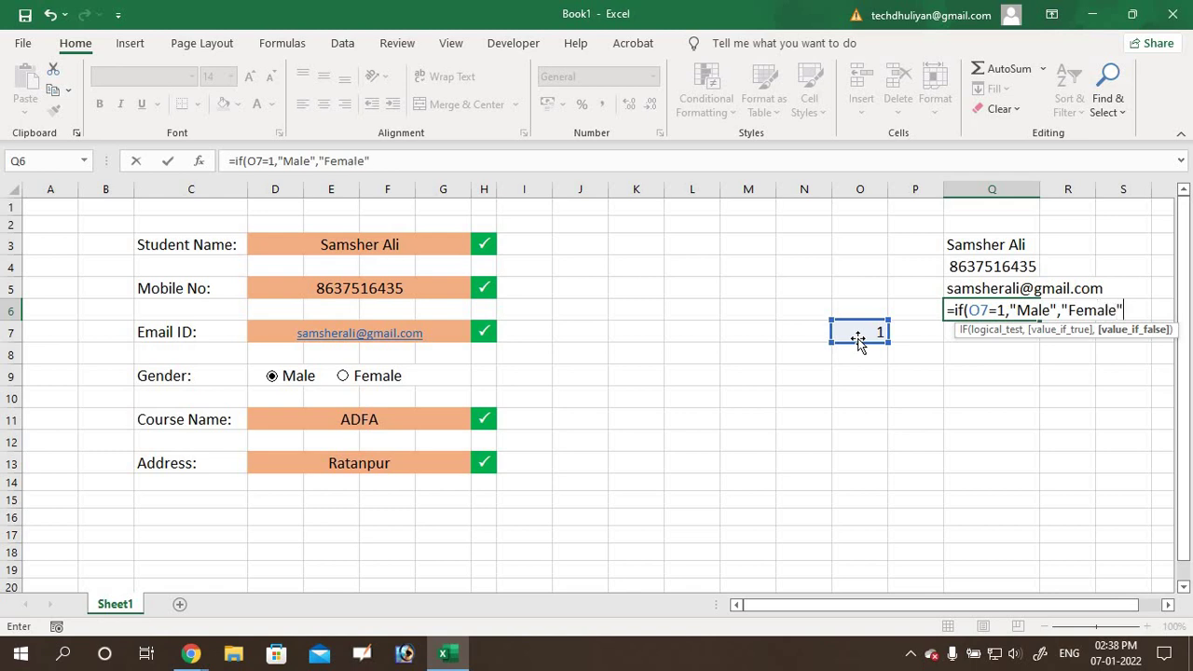
{"action": "type", "text": ")"}
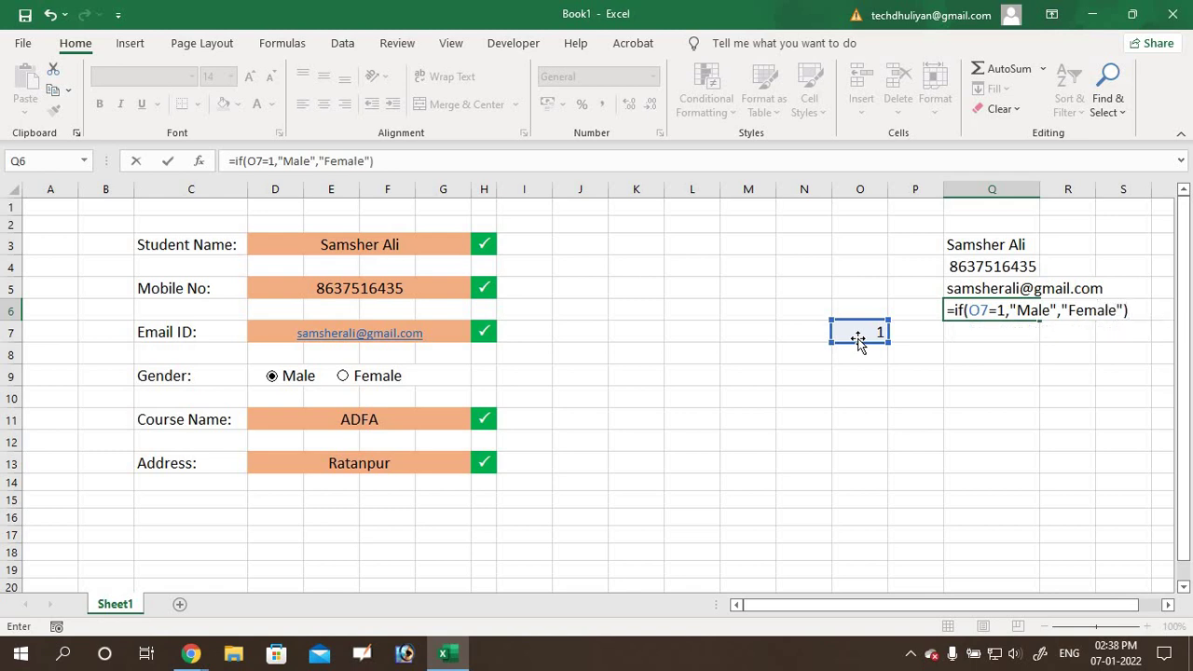
{"action": "key", "text": "Return"}
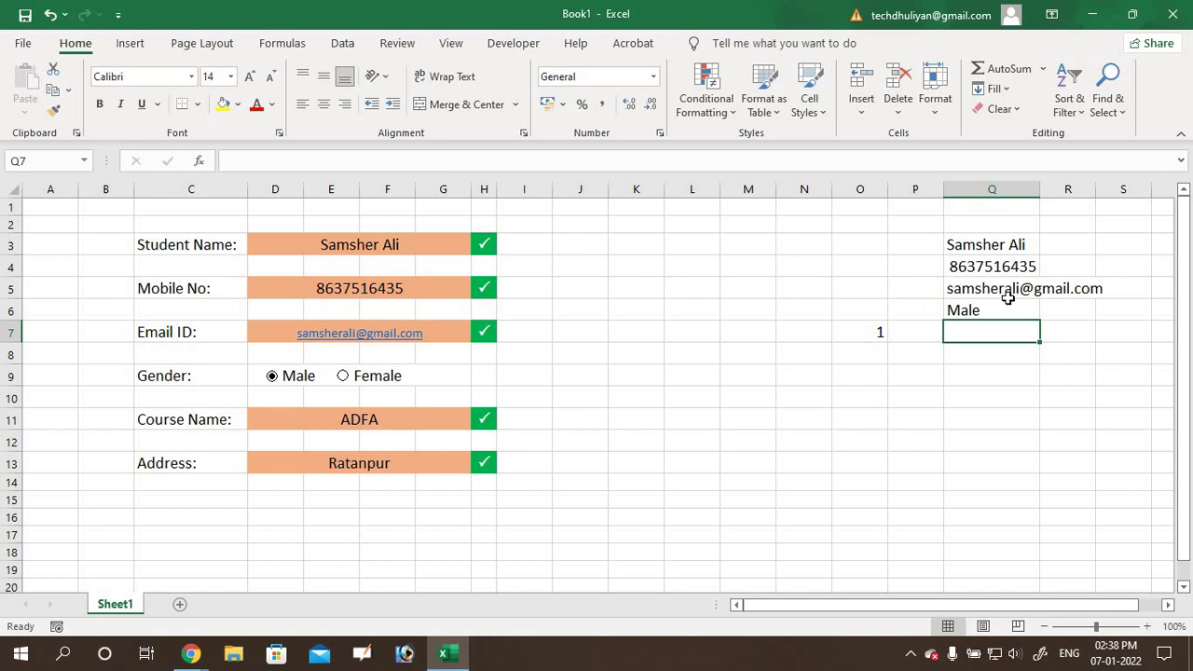
{"action": "left_click", "coordinate": [344, 376]}
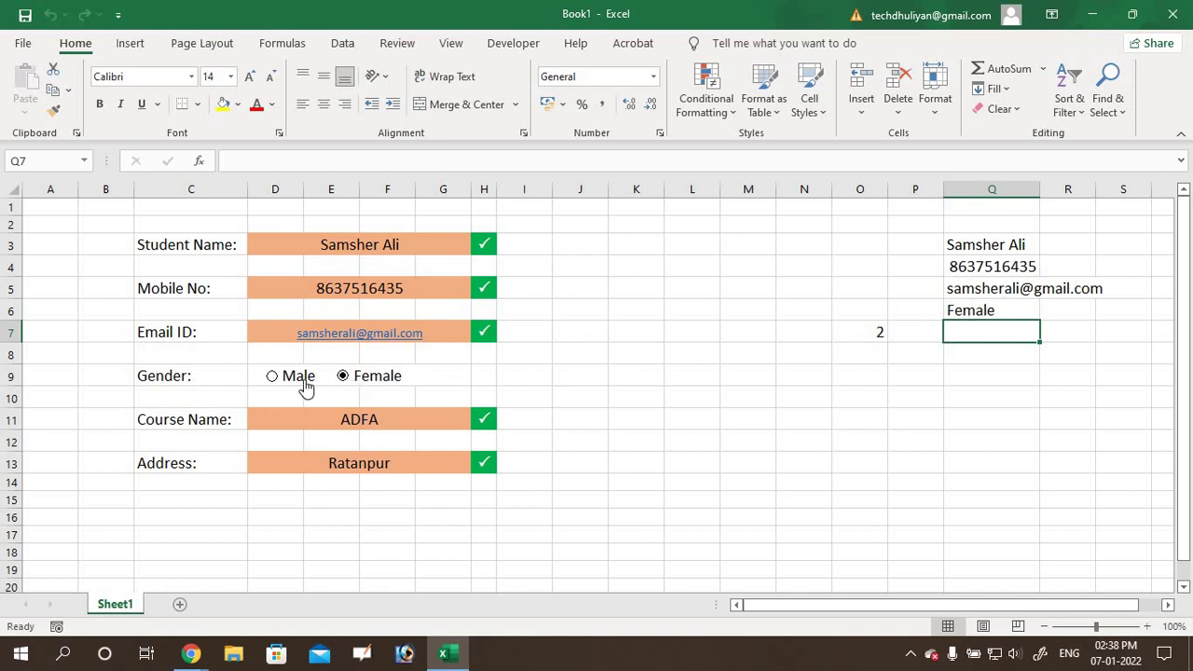
{"action": "left_click", "coordinate": [273, 376]}
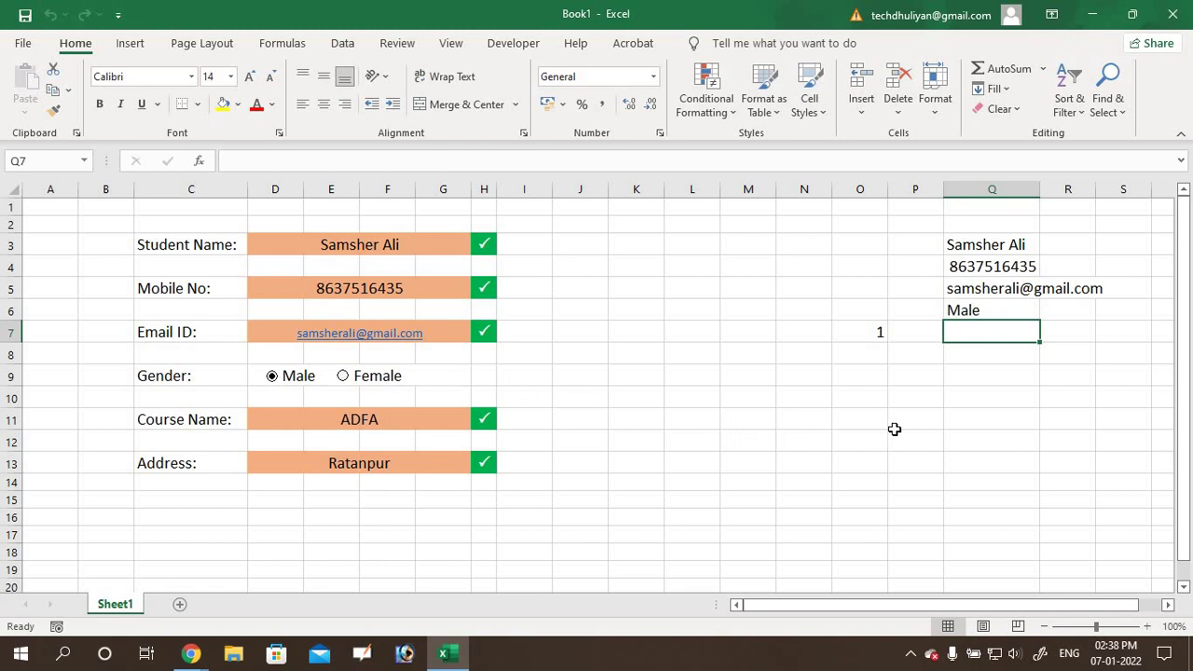
Step: Link Q7 to the course in D11 and Q8 to the address in D13
{"action": "type", "text": "="}
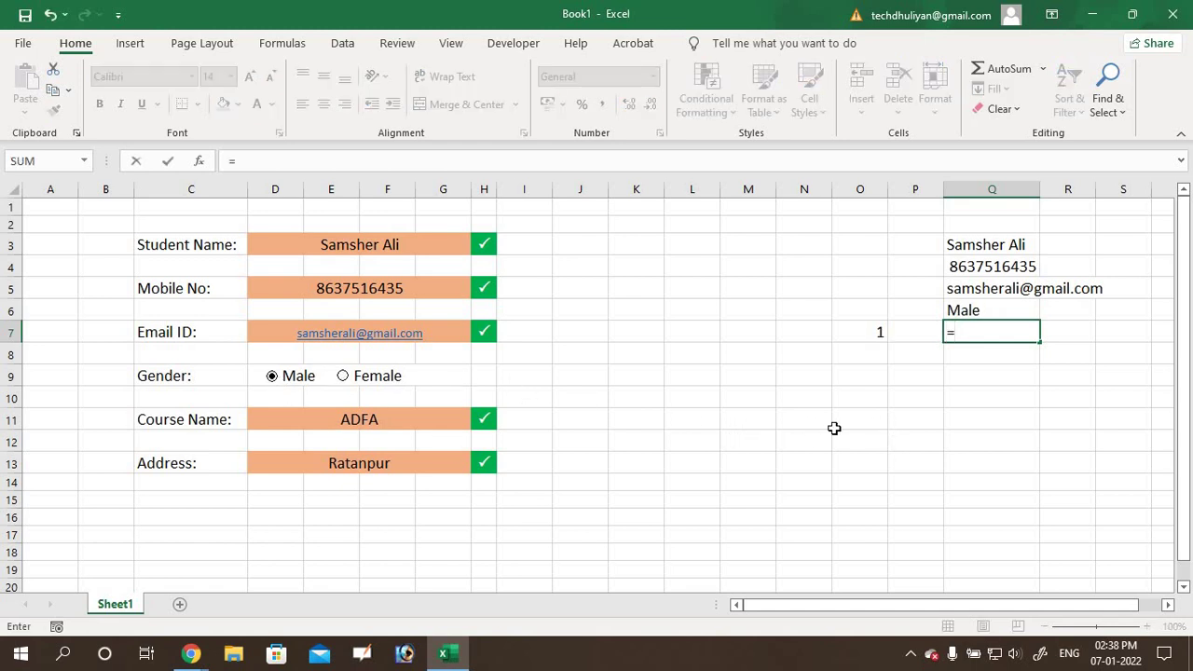
{"action": "left_click", "coordinate": [368, 420]}
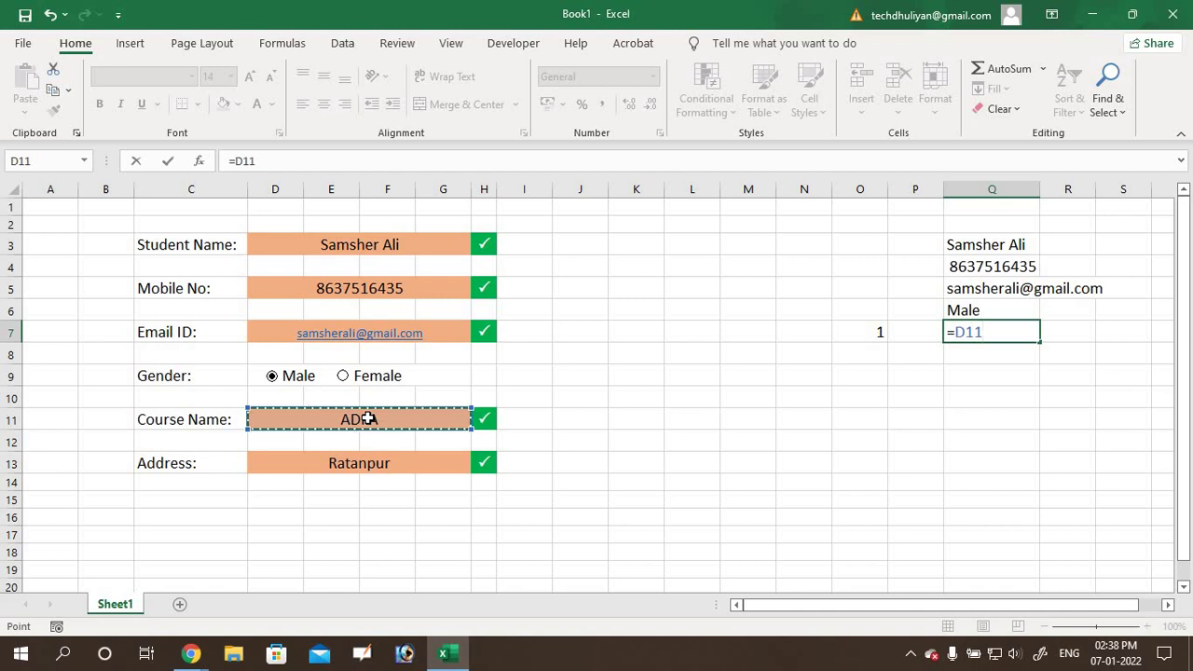
{"action": "key", "text": "Return"}
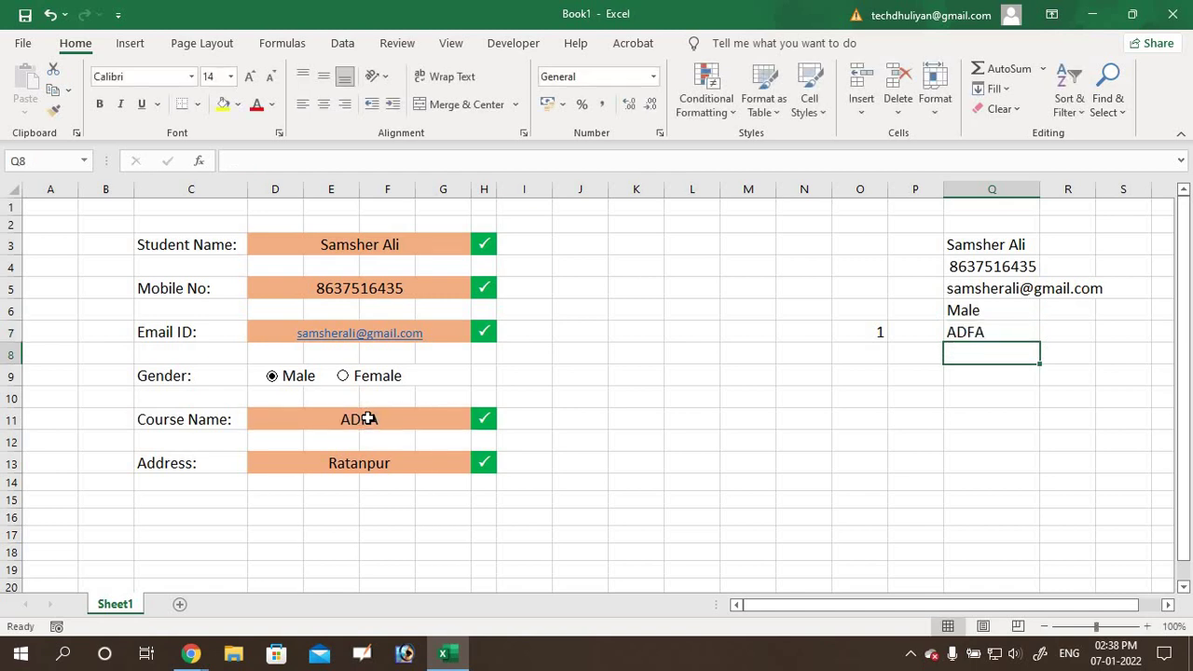
{"action": "type", "text": "="}
{"action": "left_click", "coordinate": [350, 464]}
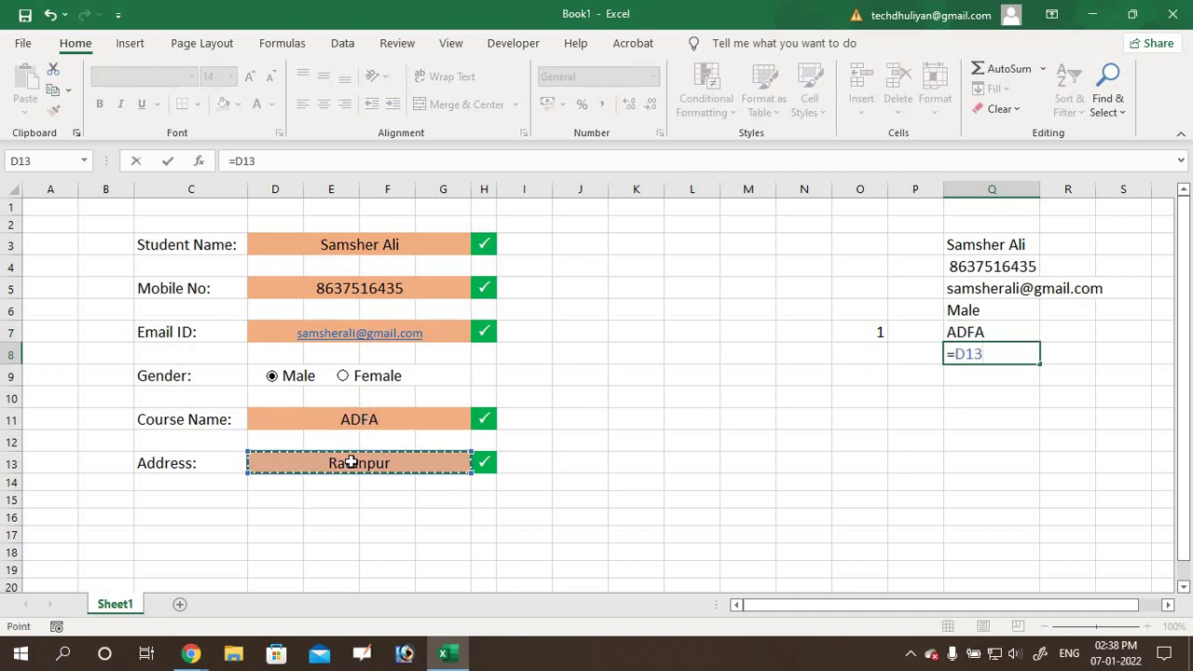
{"action": "key", "text": "Return"}
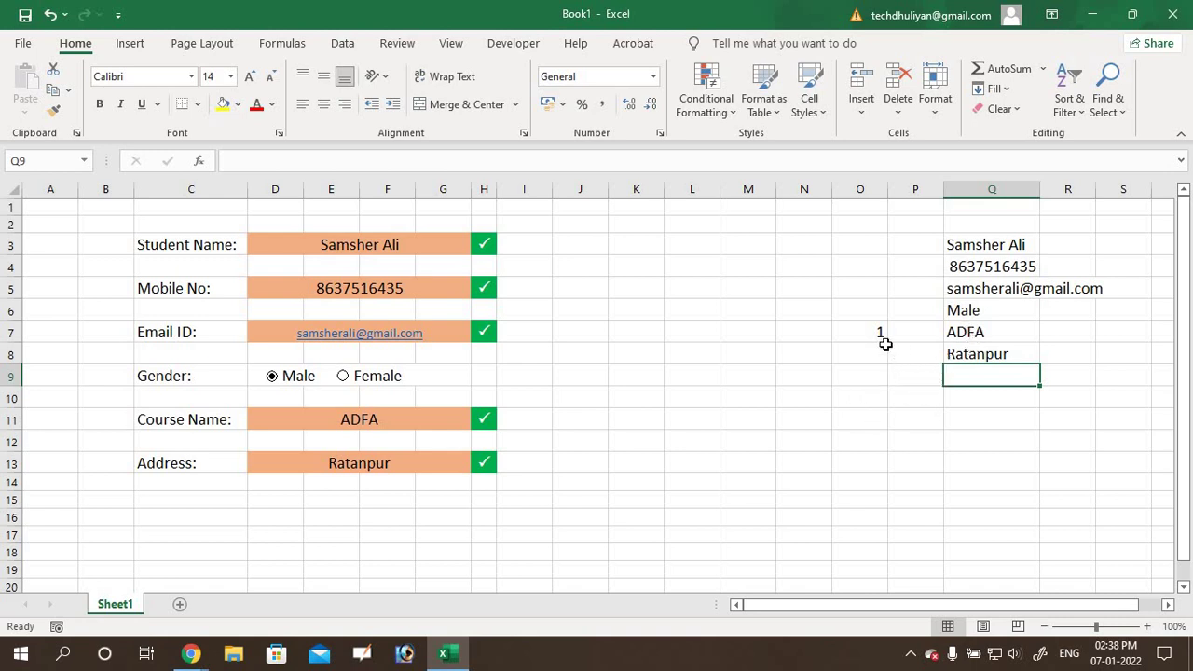
{"action": "left_click", "coordinate": [858, 341]}
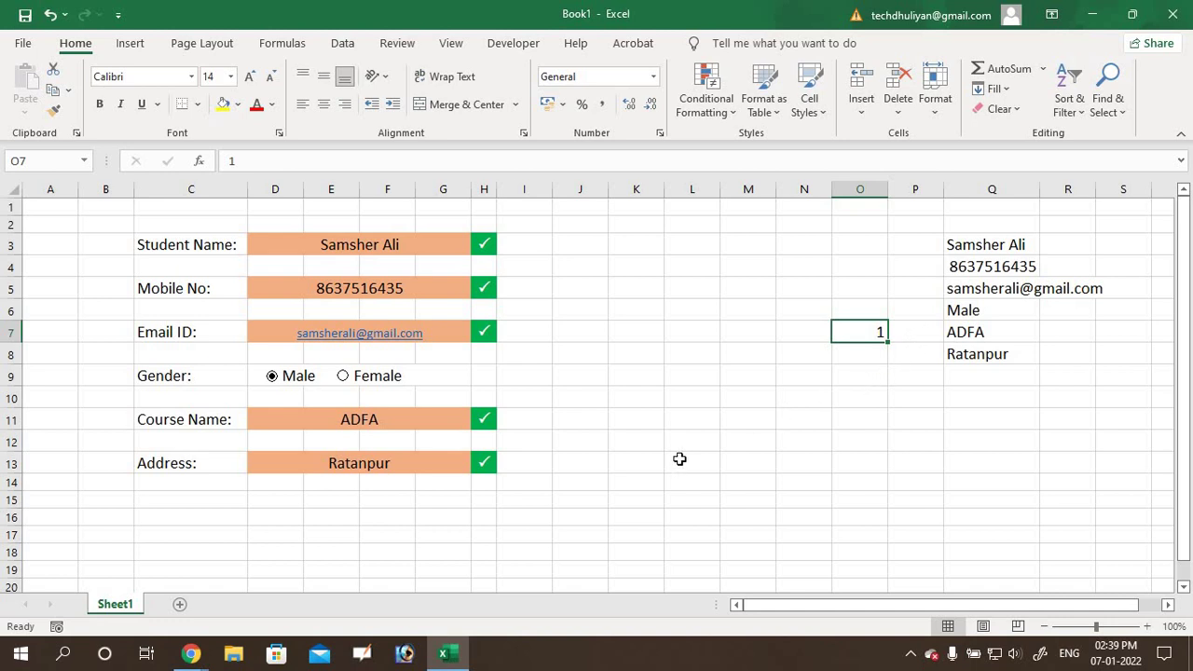
Step: Merge and centre E16:F16 and type the label 'Save Entry'
{"action": "left_click", "coordinate": [335, 534]}
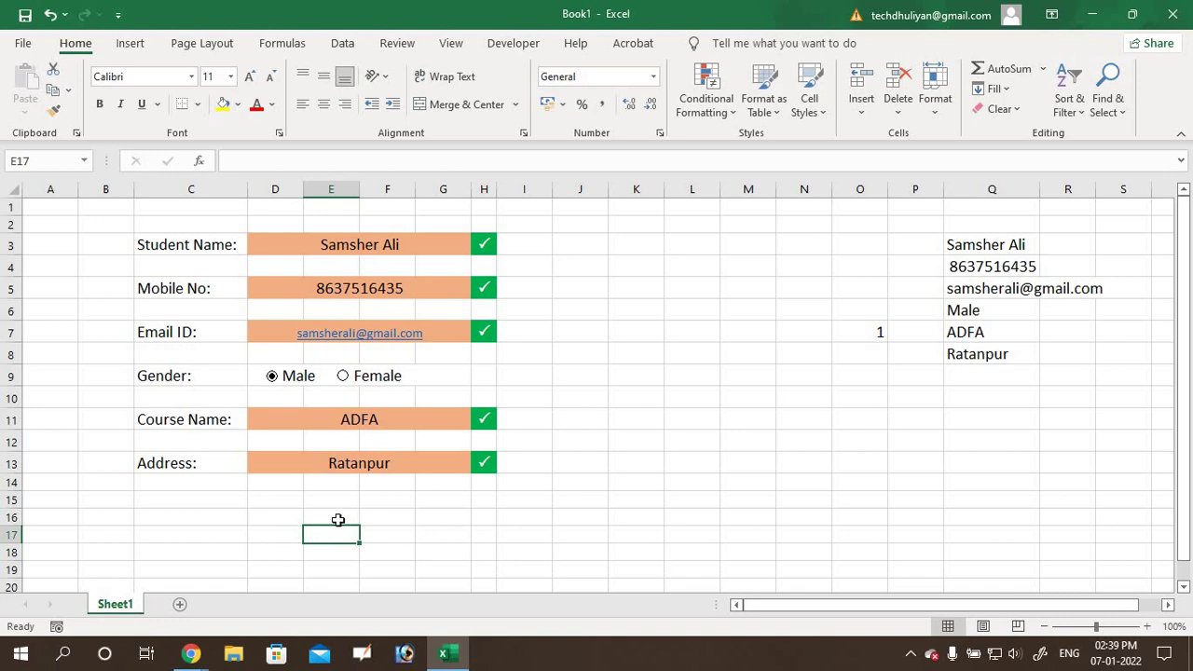
{"action": "left_click", "coordinate": [337, 520]}
{"action": "left_click", "coordinate": [339, 533]}
{"action": "left_click_drag", "start_coordinate": [340, 536], "coordinate": [389, 545]}
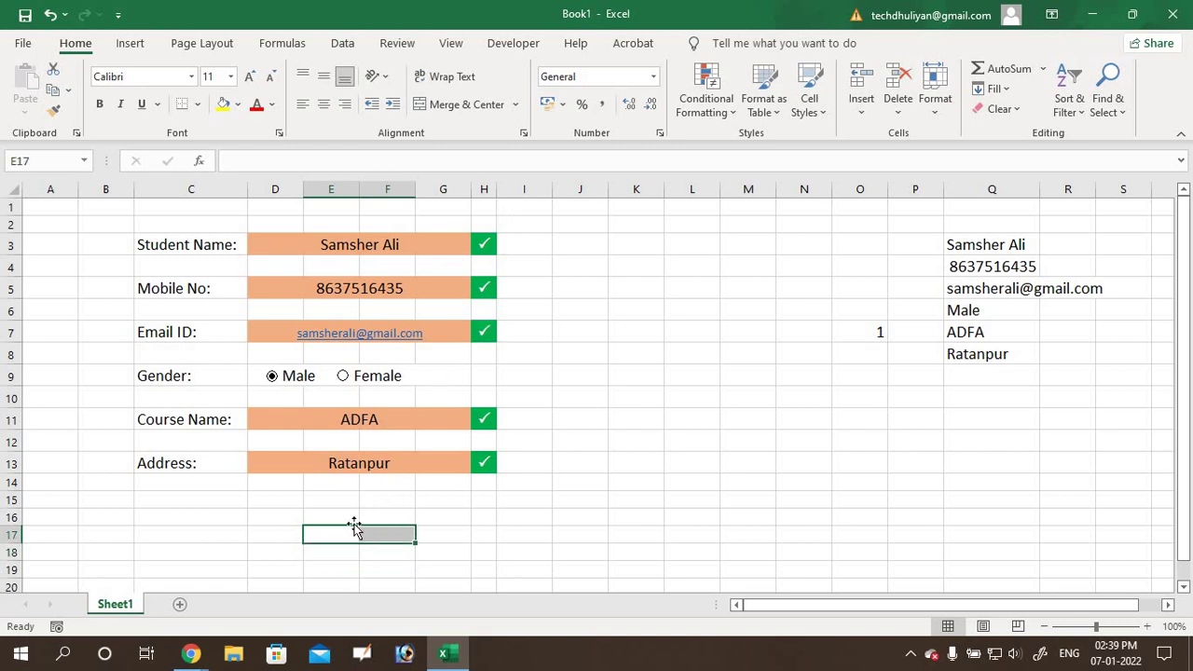
{"action": "left_click_drag", "start_coordinate": [348, 521], "coordinate": [383, 521]}
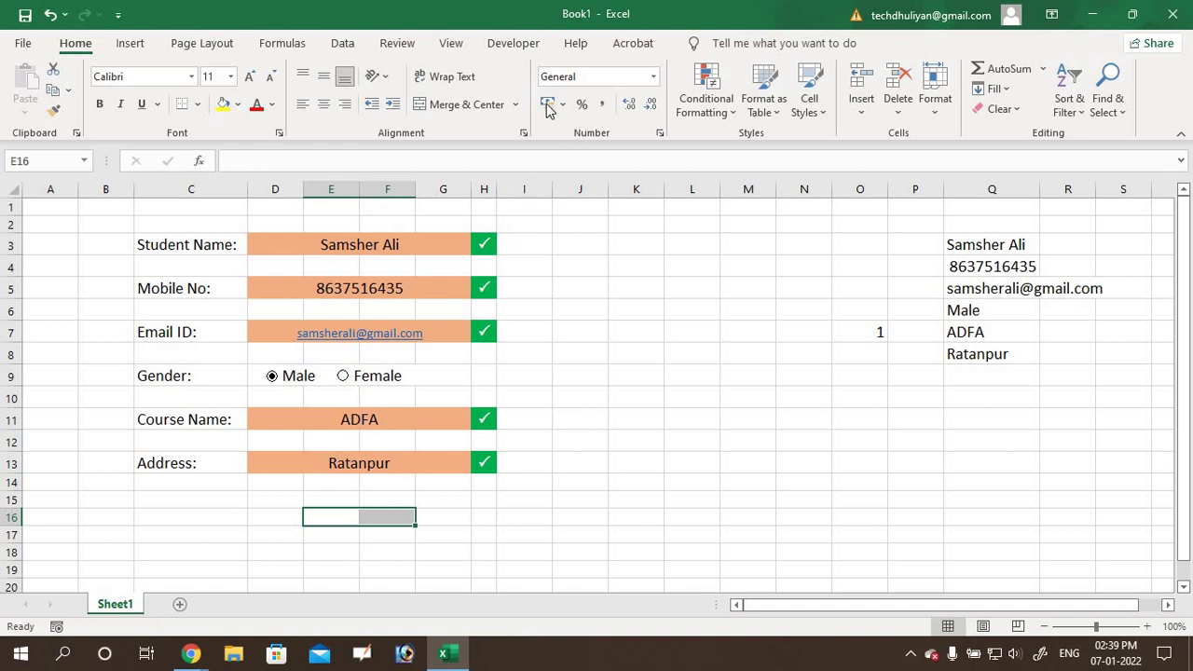
{"action": "left_click", "coordinate": [444, 108]}
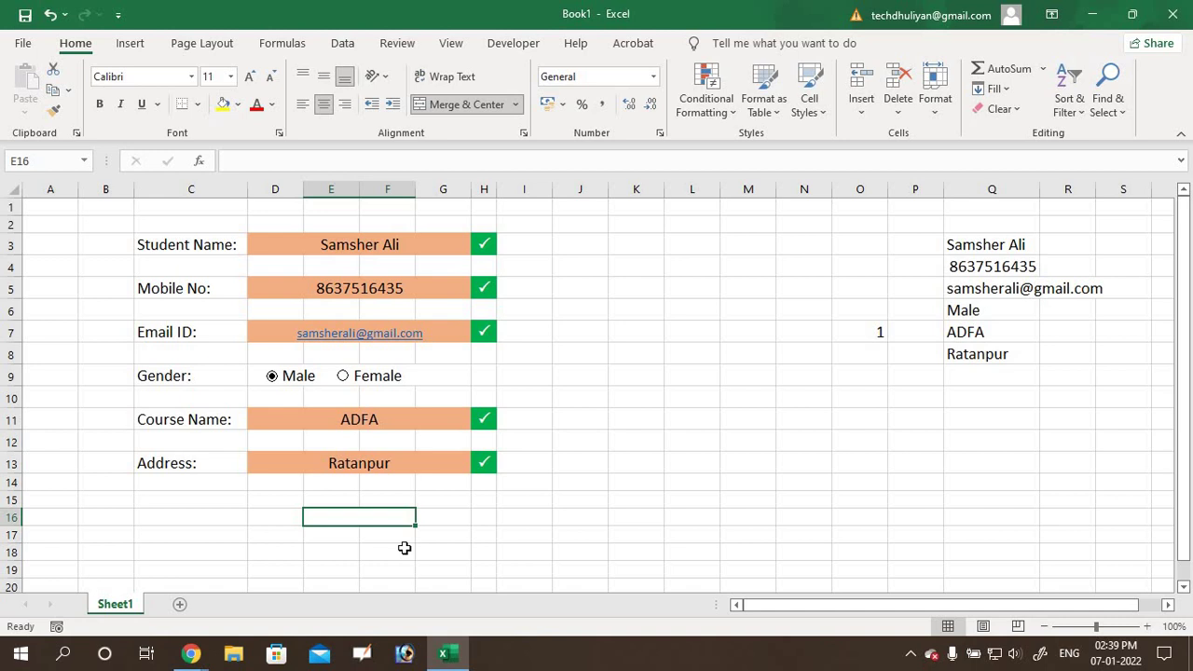
{"action": "type", "text": "Save"}
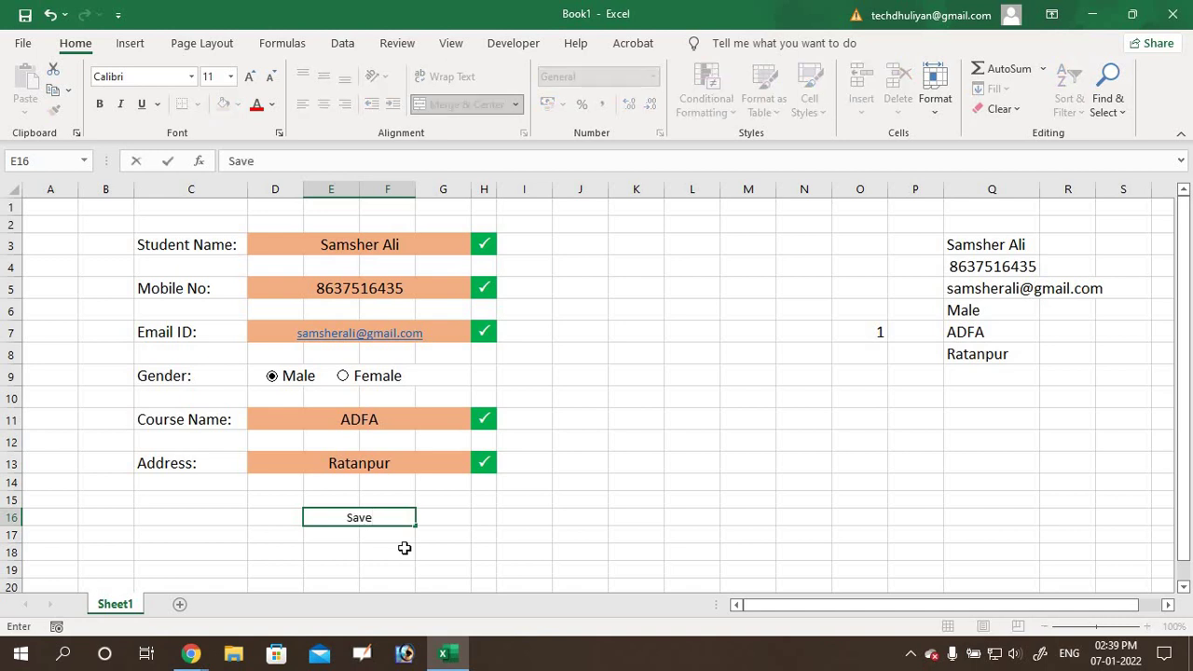
{"action": "type", "text": " E"}
{"action": "type", "text": "ntry"}
{"action": "key", "text": "Return"}
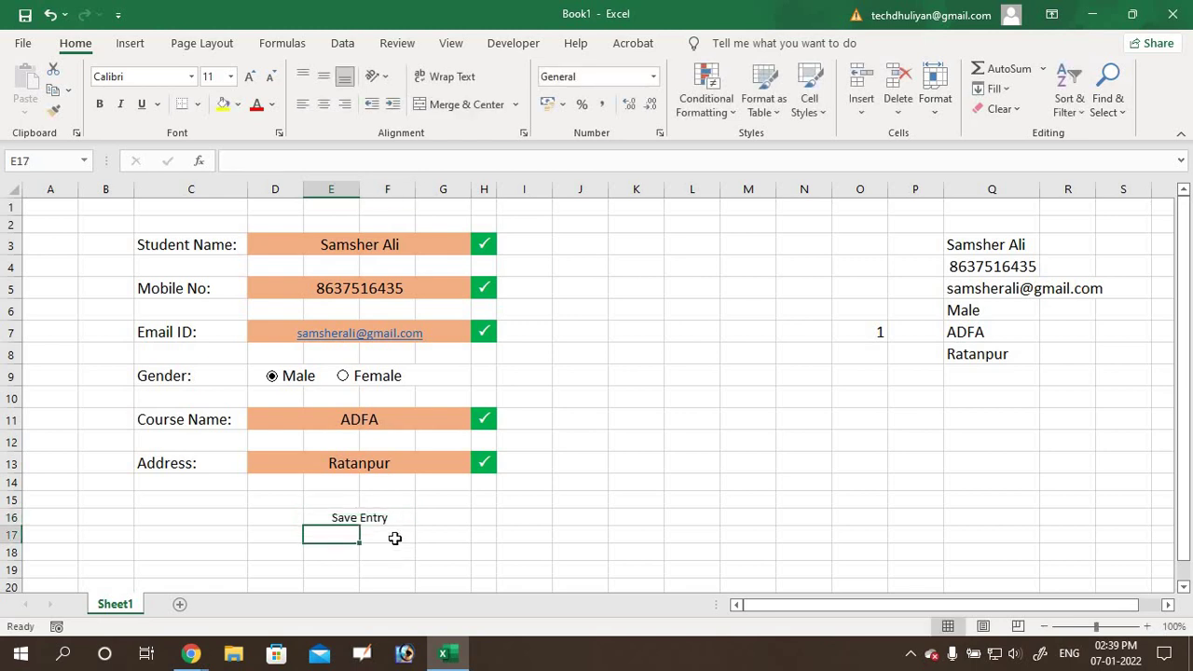
Step: Make the Save Entry label bold at font size 16
{"action": "left_click", "coordinate": [379, 517]}
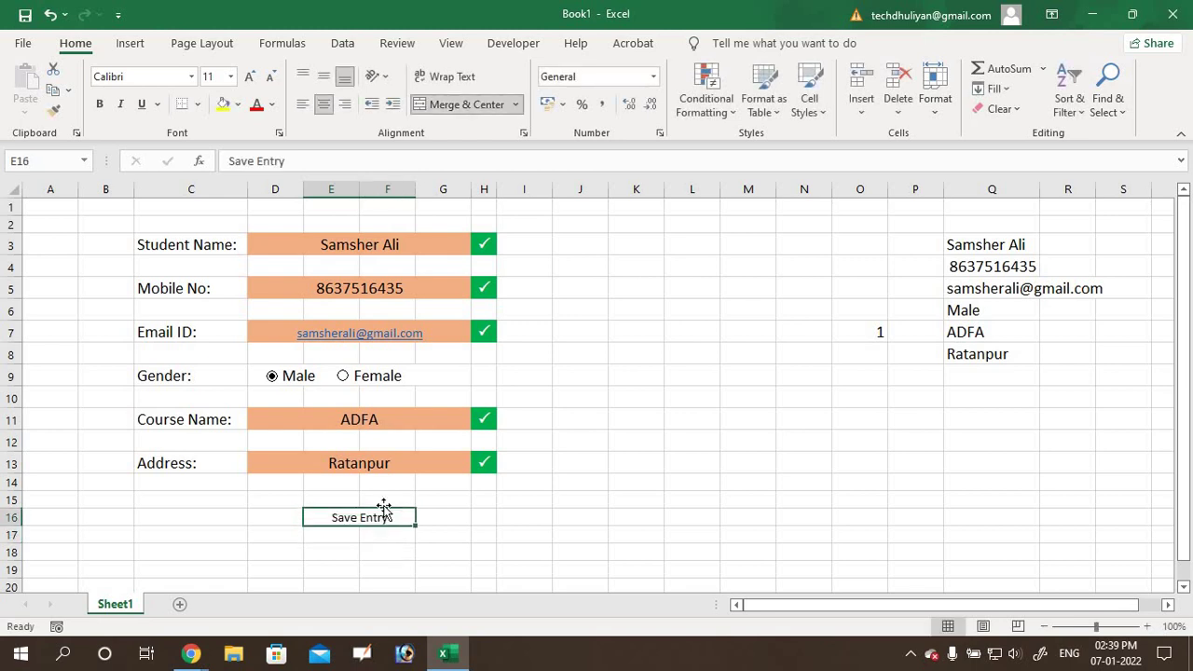
{"action": "left_click", "coordinate": [100, 103]}
{"action": "left_click", "coordinate": [259, 76]}
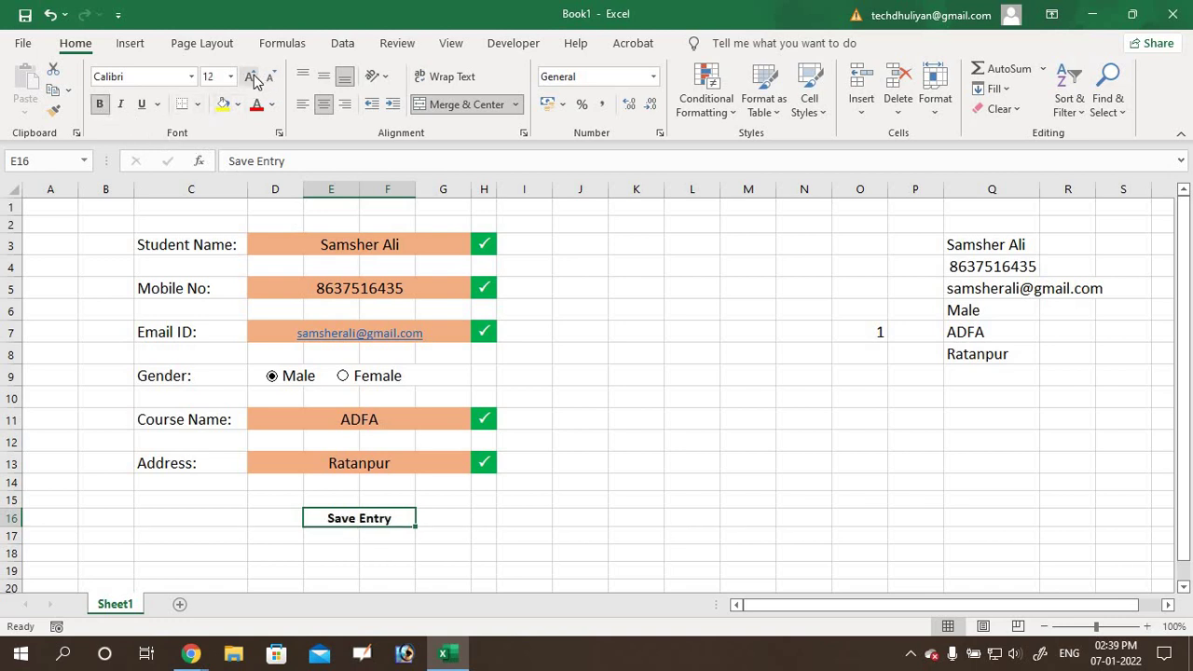
{"action": "left_click", "coordinate": [258, 77]}
{"action": "left_click", "coordinate": [258, 76]}
{"action": "left_click", "coordinate": [578, 533]}
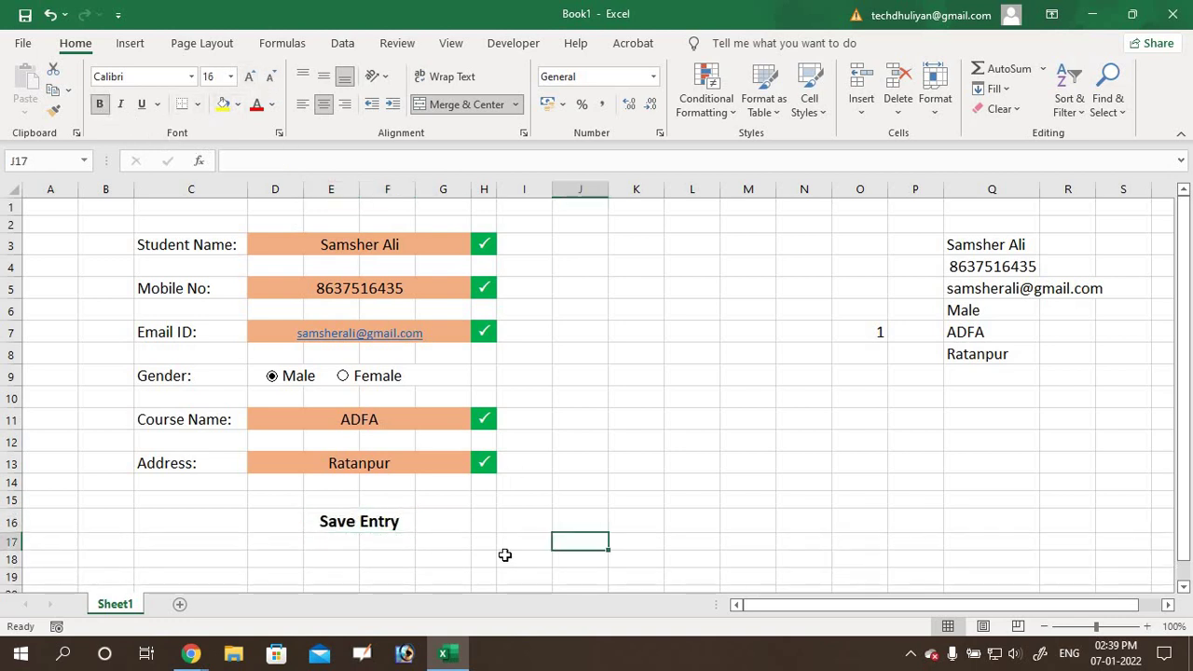
Step: Give the Save Entry cell white text on a White, Background 1, Darker 25% grey fill
{"action": "left_click", "coordinate": [369, 524]}
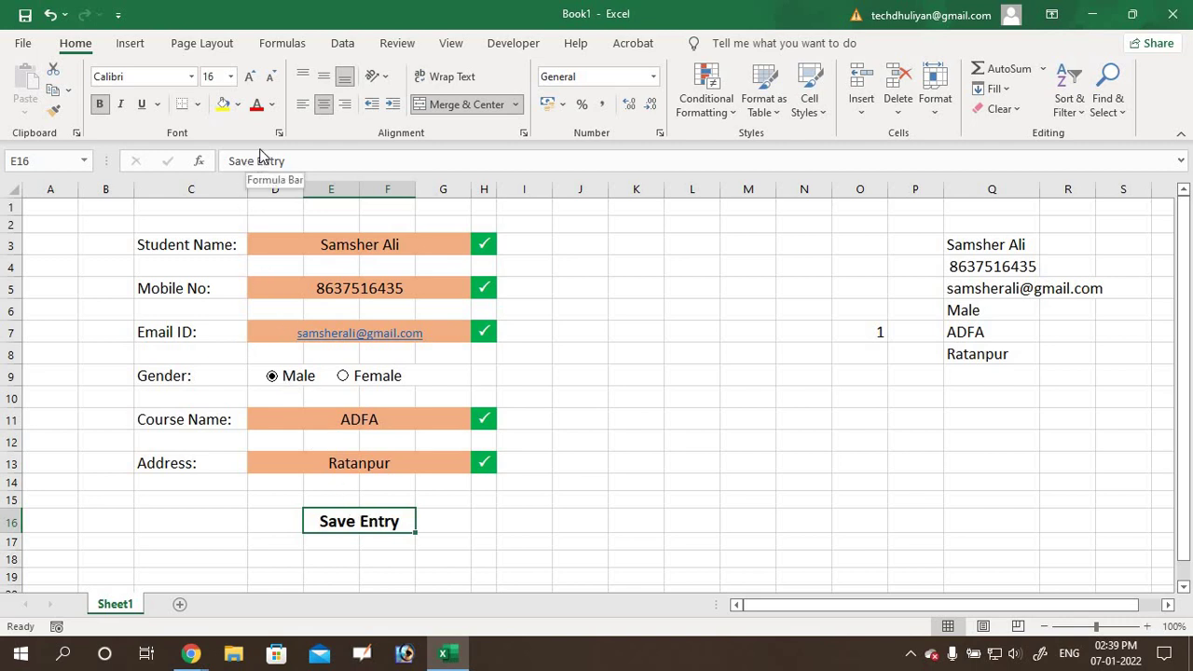
{"action": "left_click", "coordinate": [238, 105]}
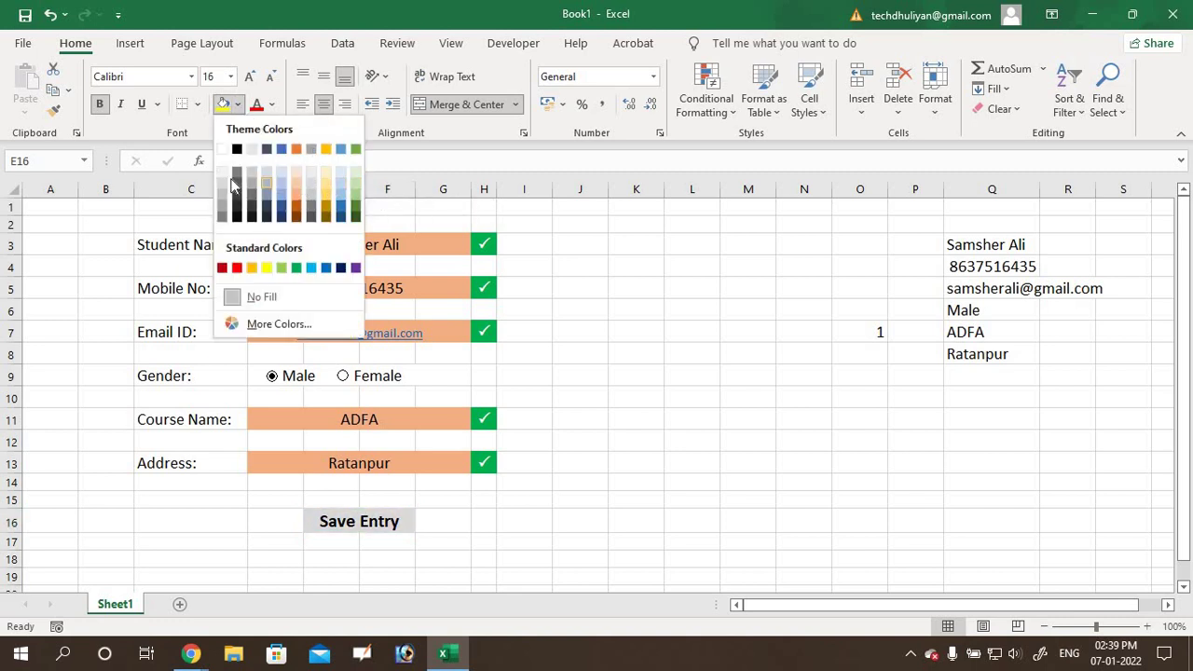
{"action": "left_click", "coordinate": [357, 193]}
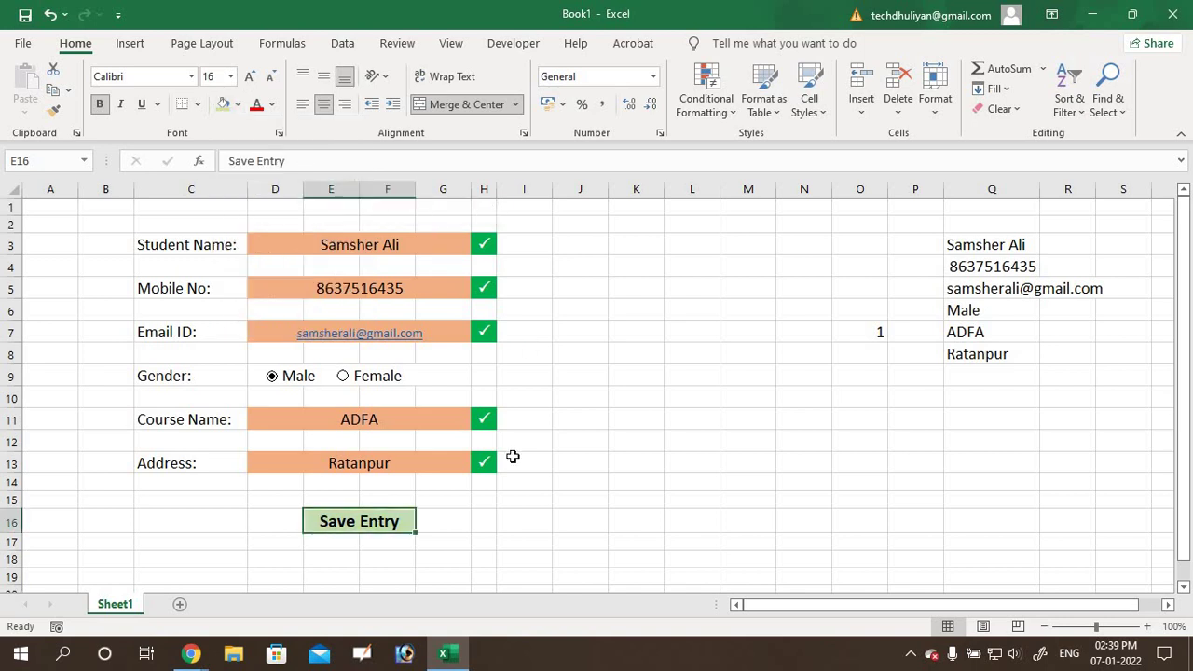
{"action": "left_click", "coordinate": [272, 104]}
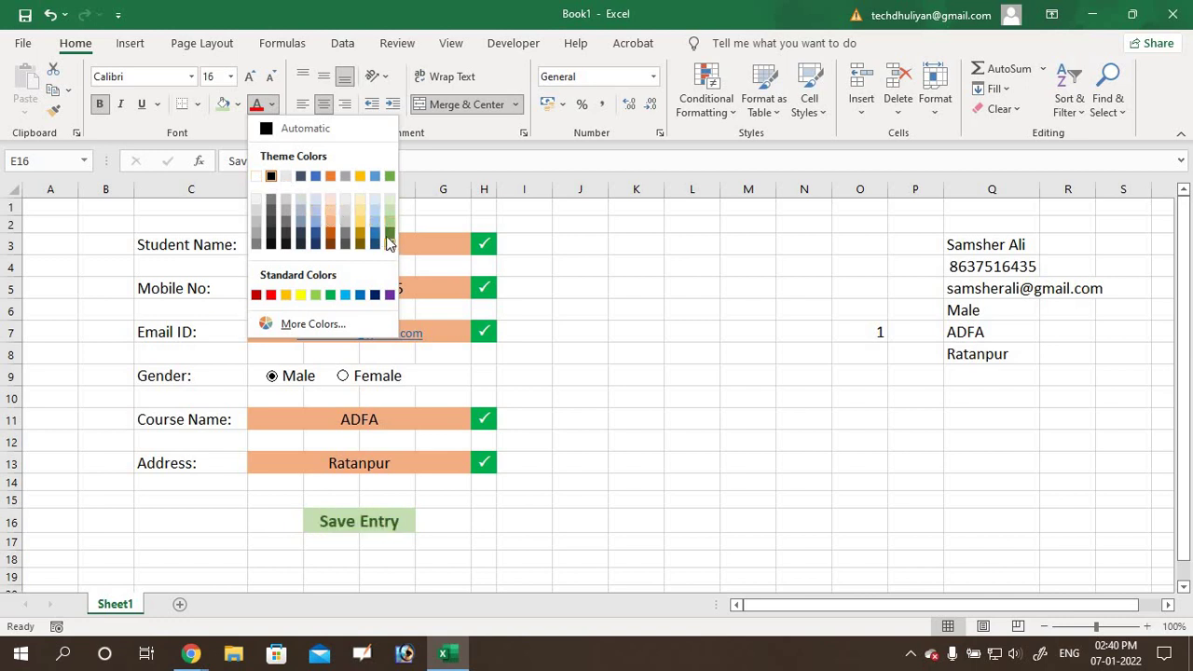
{"action": "left_click", "coordinate": [257, 177]}
{"action": "left_click", "coordinate": [239, 103]}
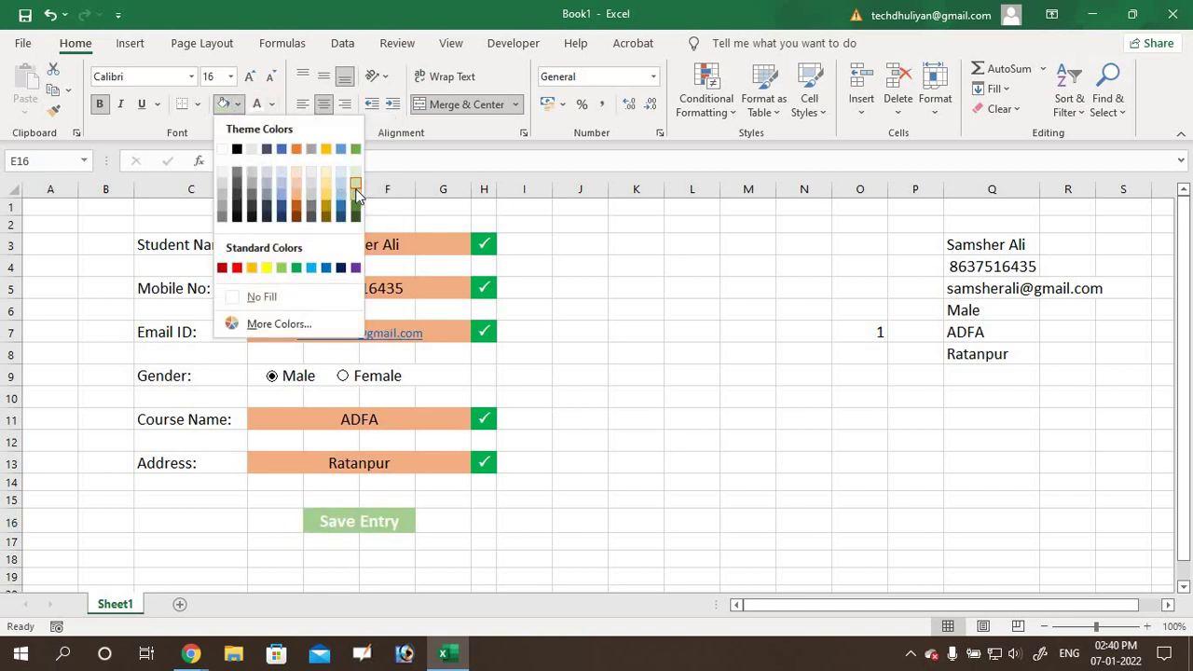
{"action": "left_click", "coordinate": [223, 206]}
{"action": "left_click", "coordinate": [499, 544]}
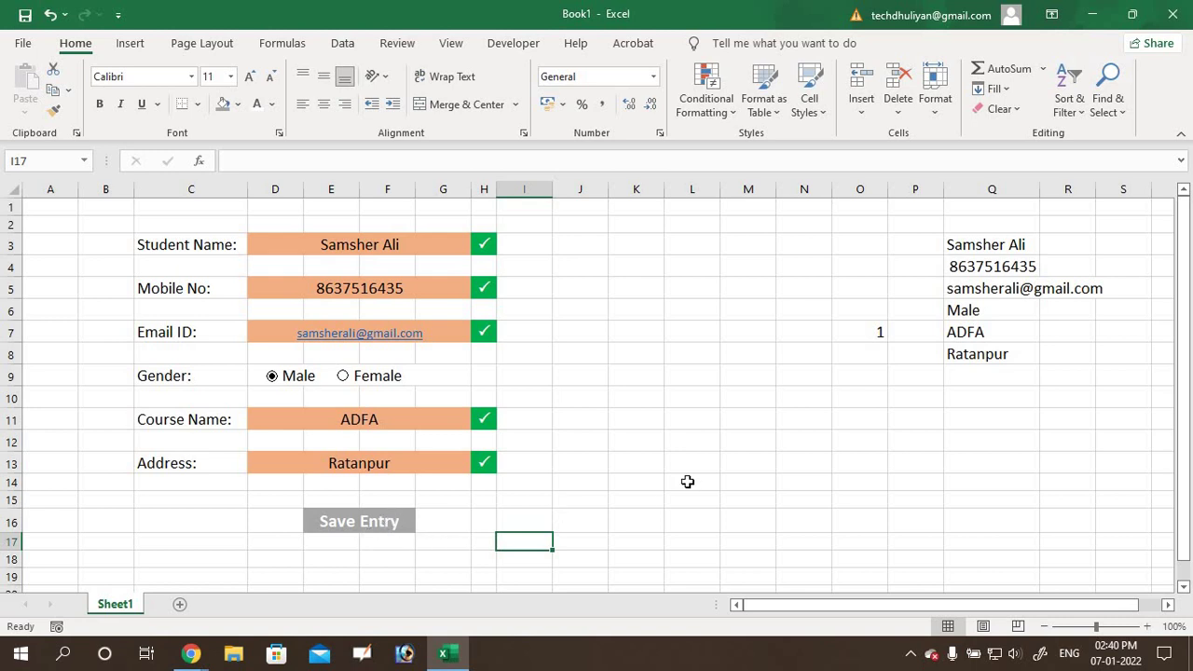
Step: Start typing =counta( into cell O11, fixing the mistyped function name
{"action": "left_click", "coordinate": [799, 421]}
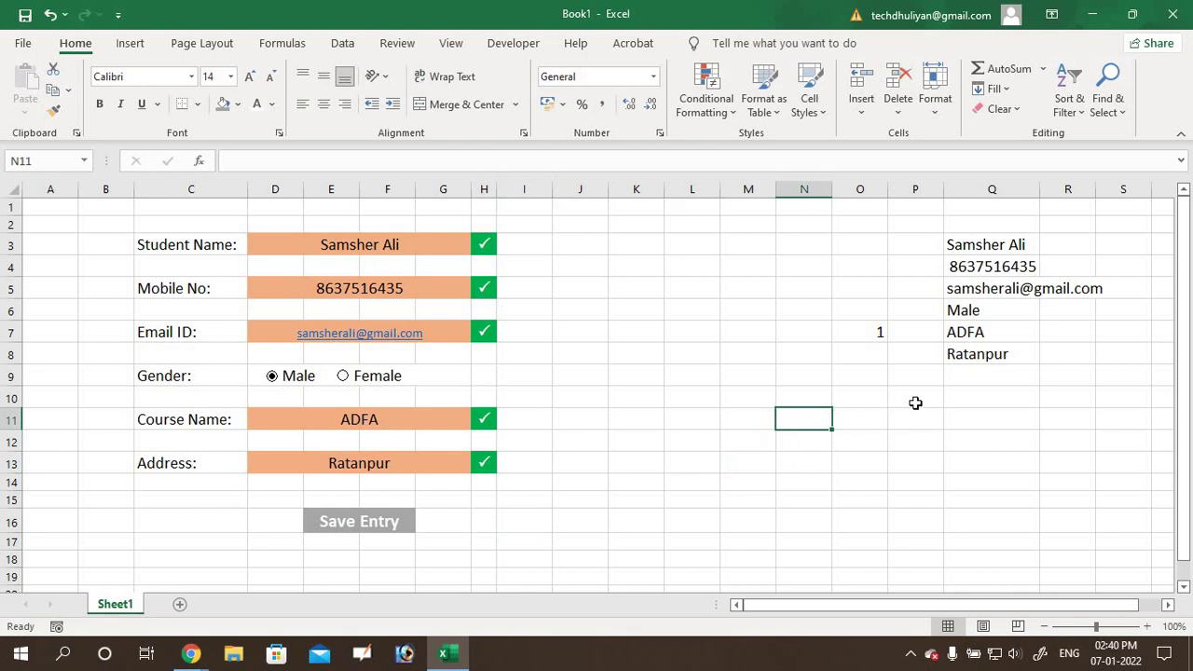
{"action": "left_click", "coordinate": [862, 419]}
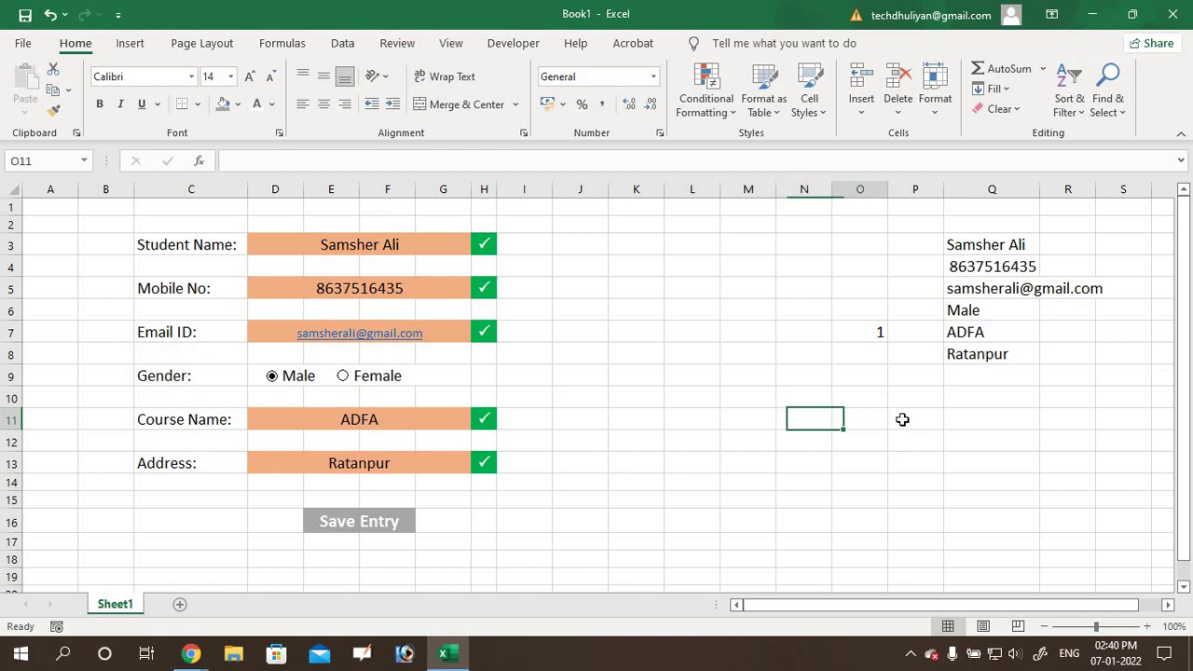
{"action": "type", "text": "="}
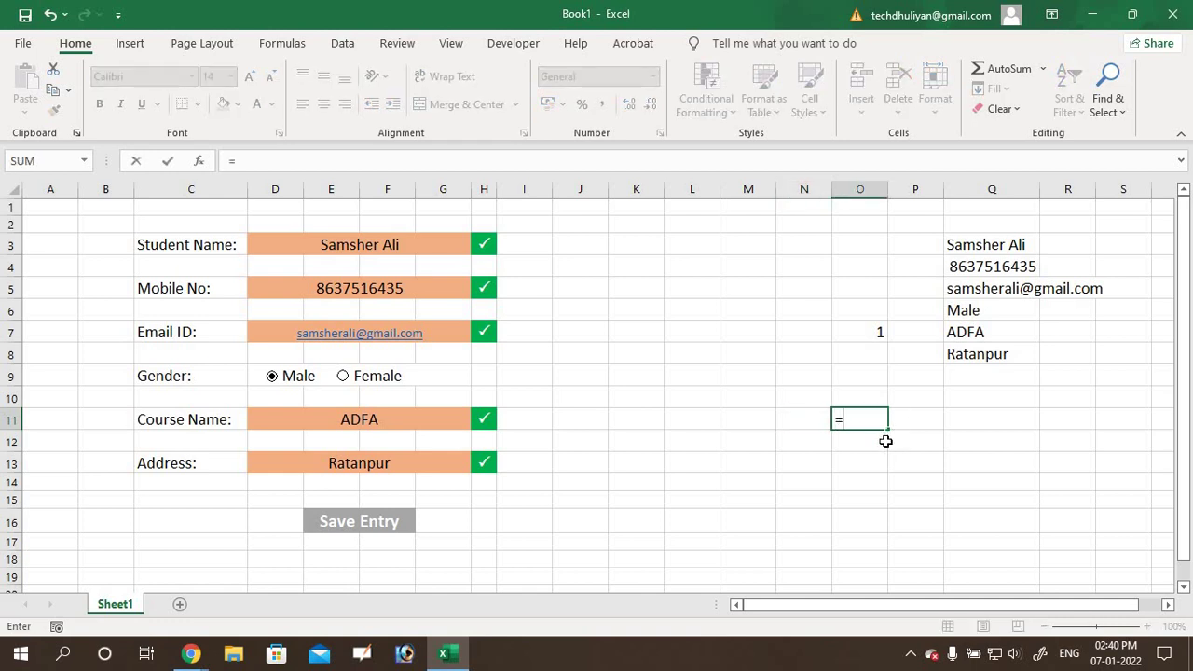
{"action": "type", "text": "c"}
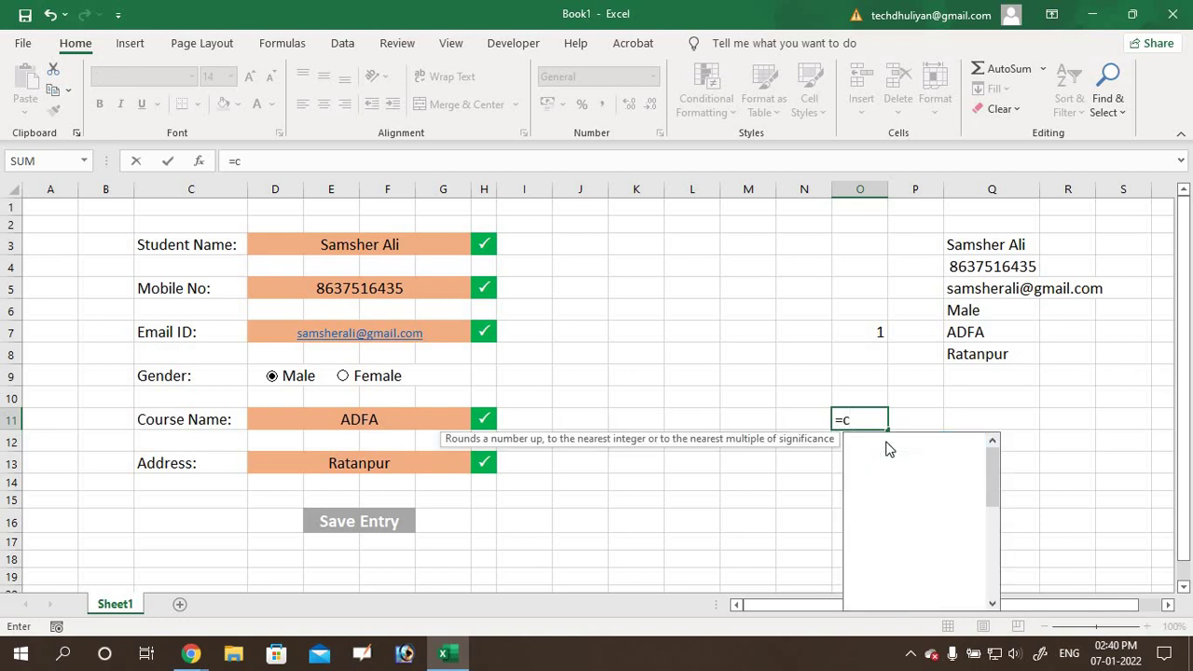
{"action": "type", "text": "oub"}
{"action": "key", "text": "BackSpace"}
{"action": "type", "text": "n"}
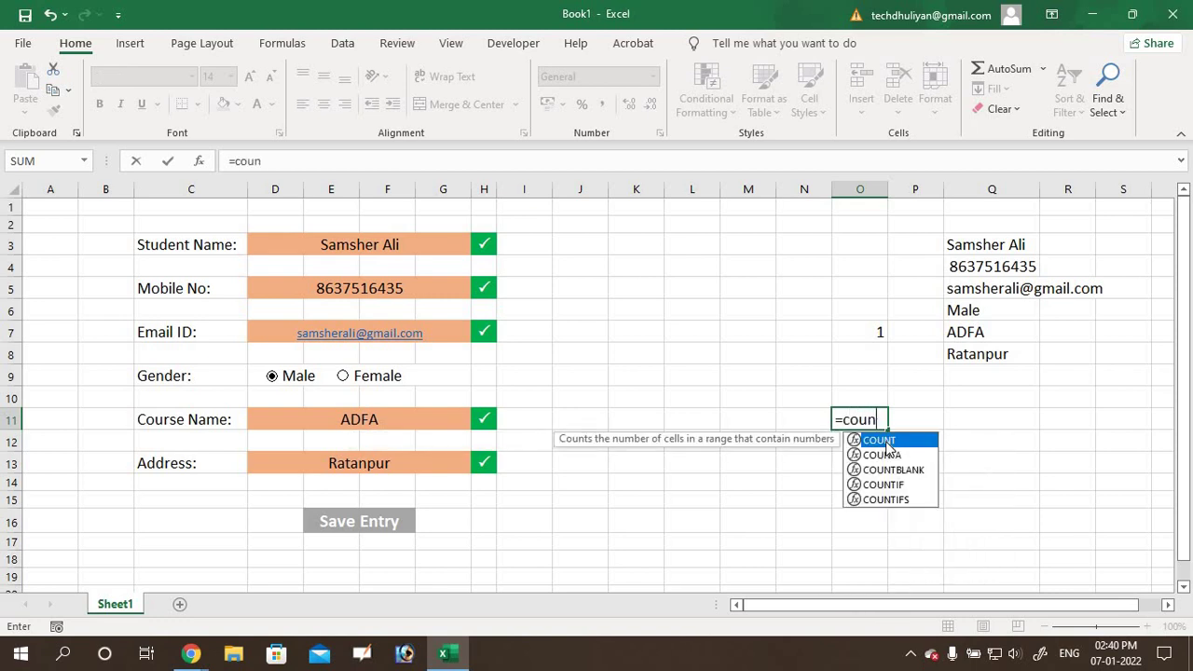
{"action": "type", "text": "ta"}
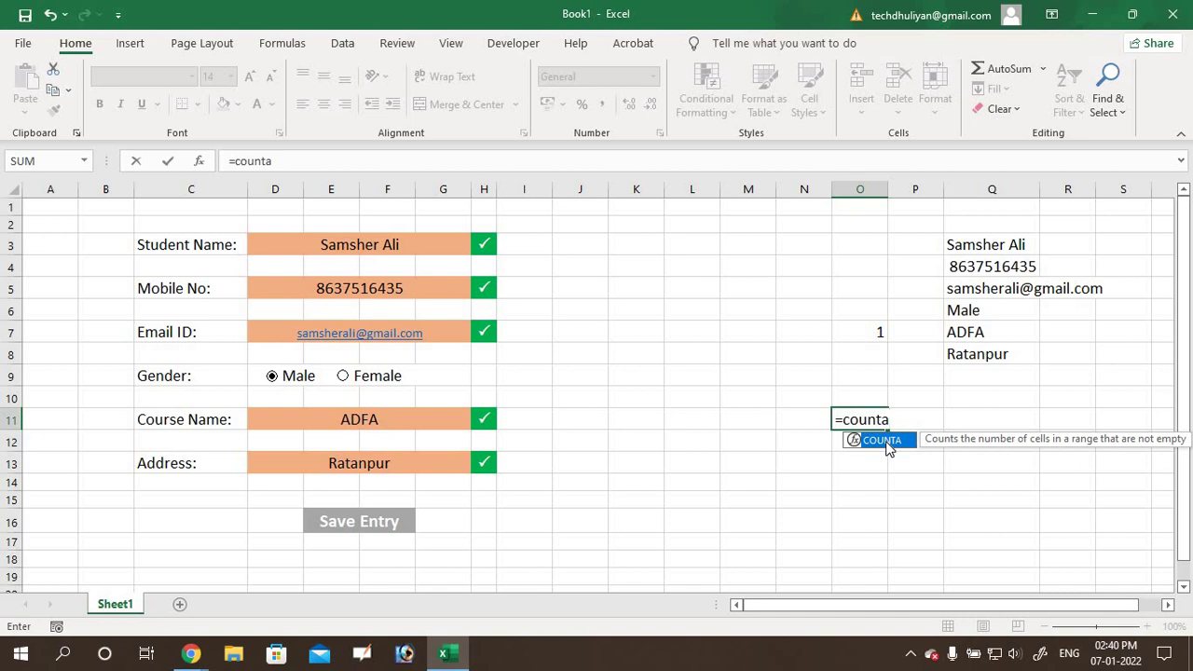
{"action": "type", "text": "("}
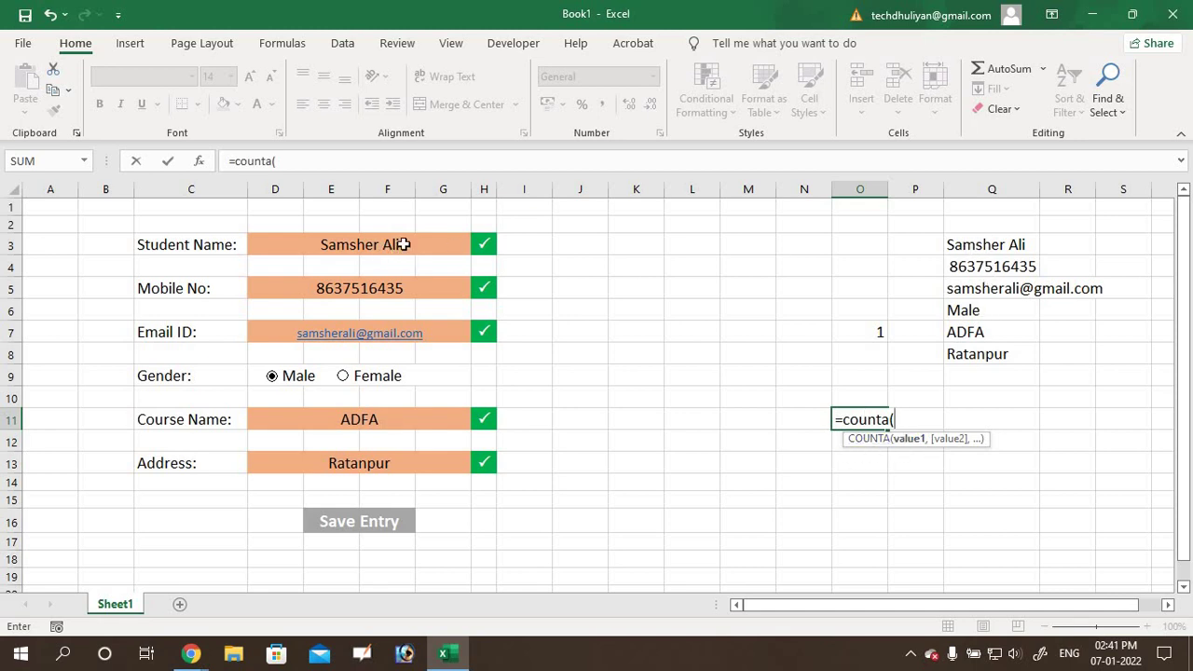
Step: Enter =COUNTA(D3,D5,D7,Q6,D11,D13) in O11 to count the six filled form fields, giving 6
{"action": "left_click", "coordinate": [328, 245]}
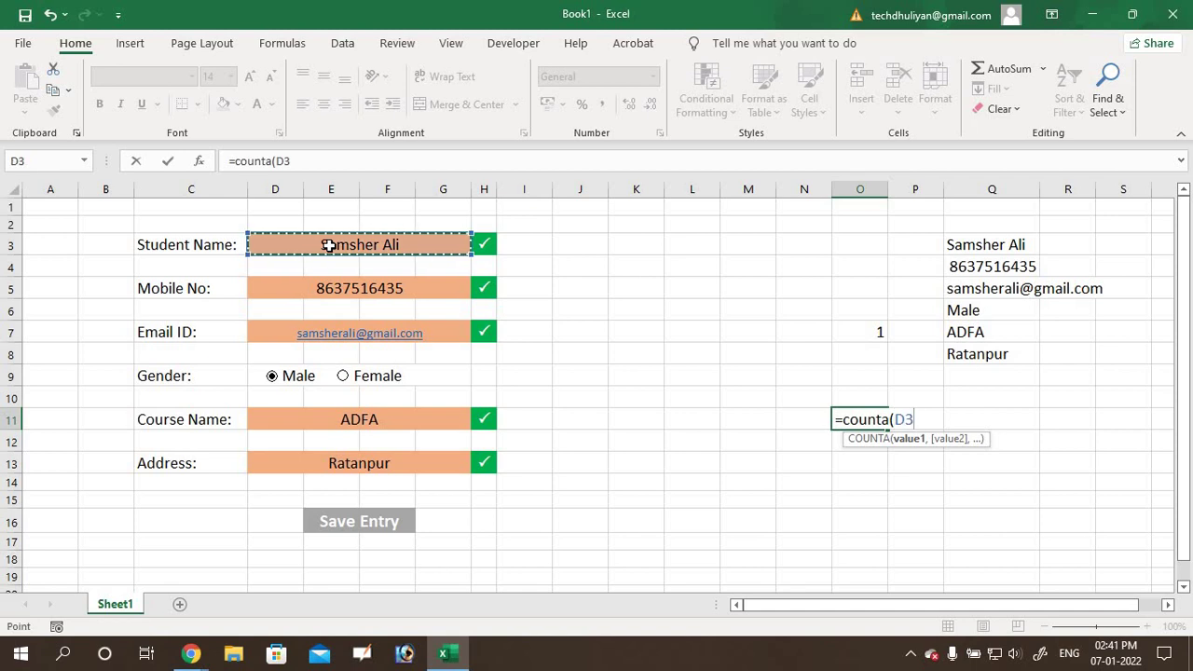
{"action": "type", "text": ","}
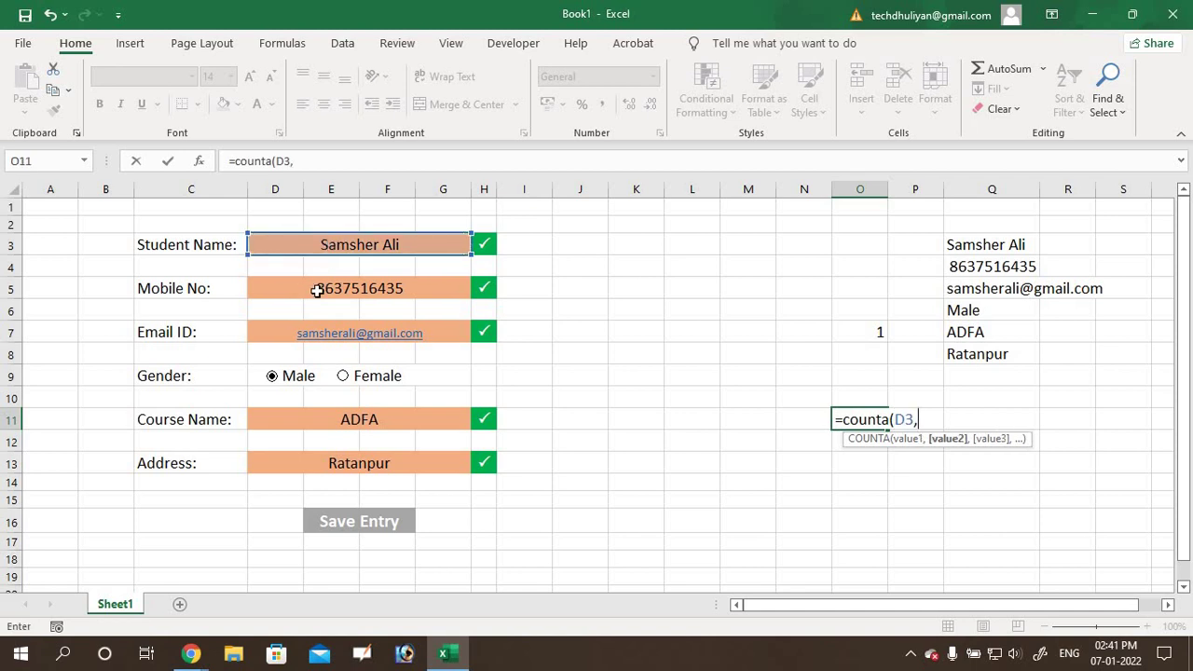
{"action": "left_click", "coordinate": [317, 291]}
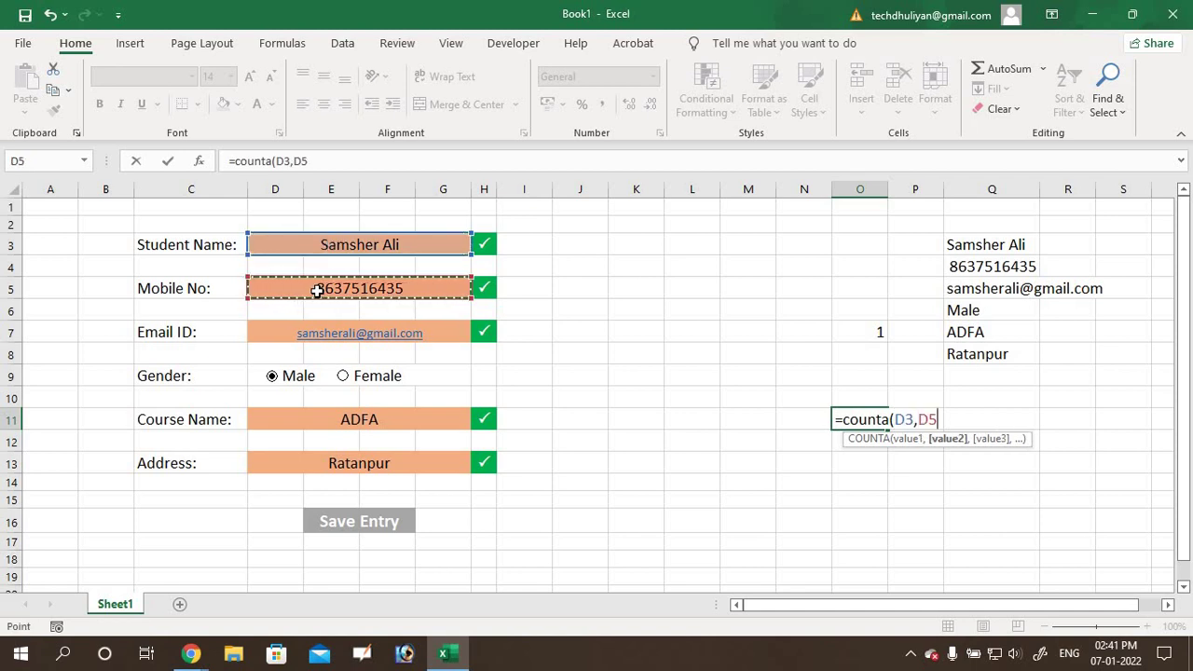
{"action": "type", "text": ","}
{"action": "left_click", "coordinate": [266, 335]}
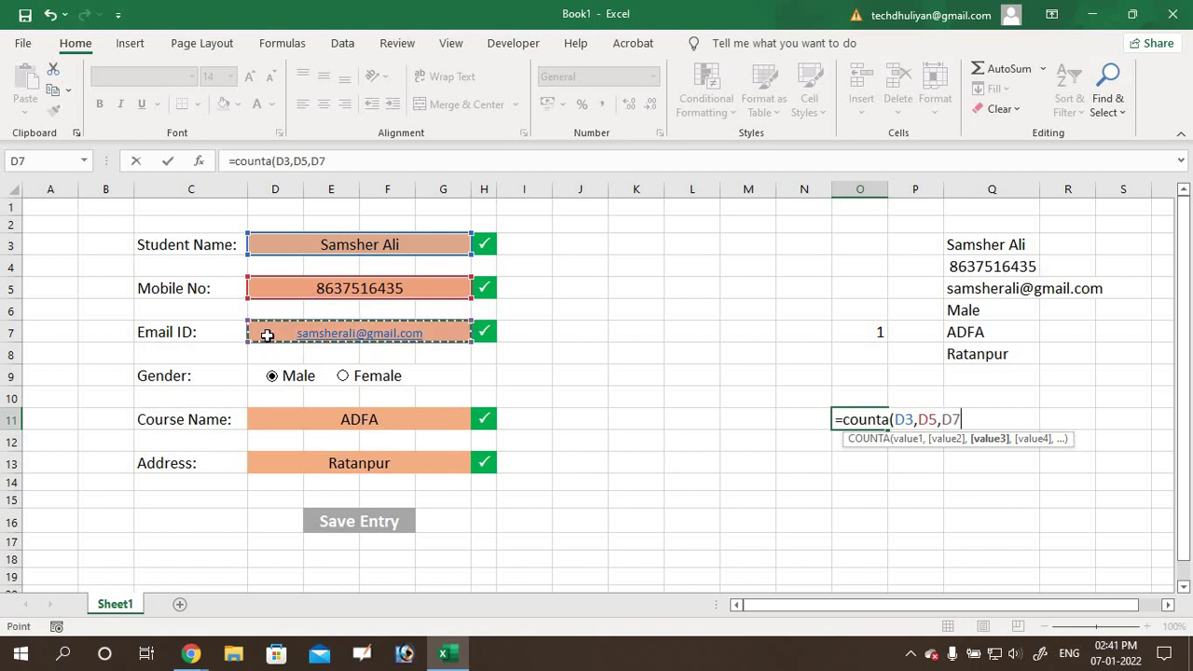
{"action": "type", "text": ","}
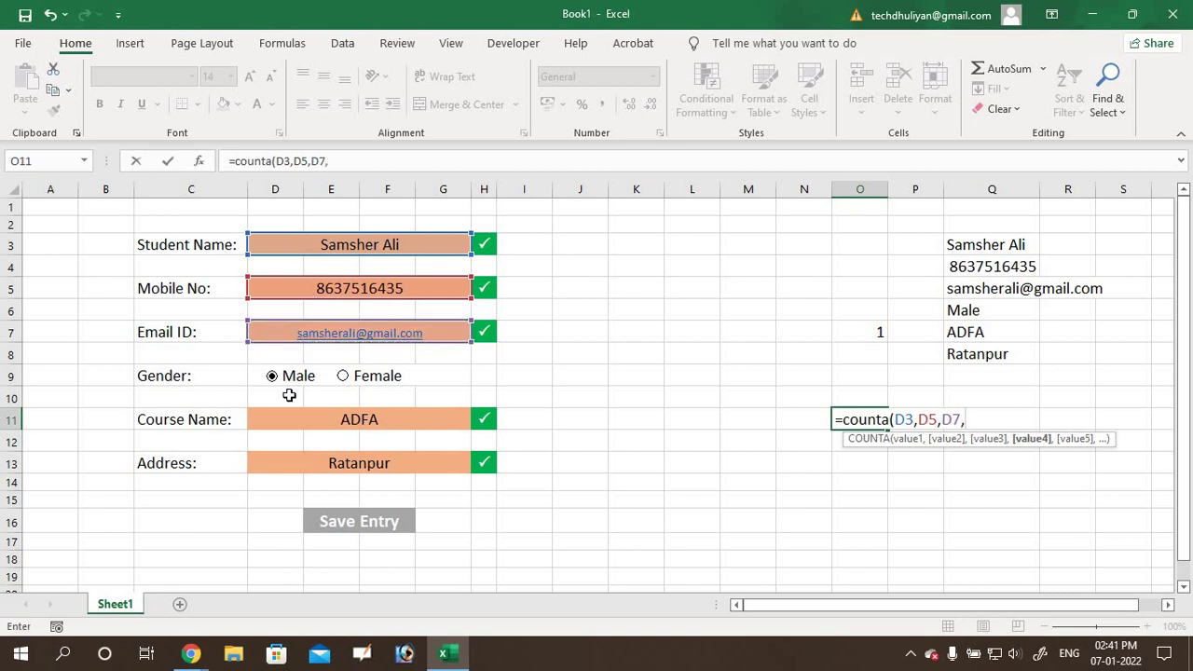
{"action": "left_click", "coordinate": [980, 311]}
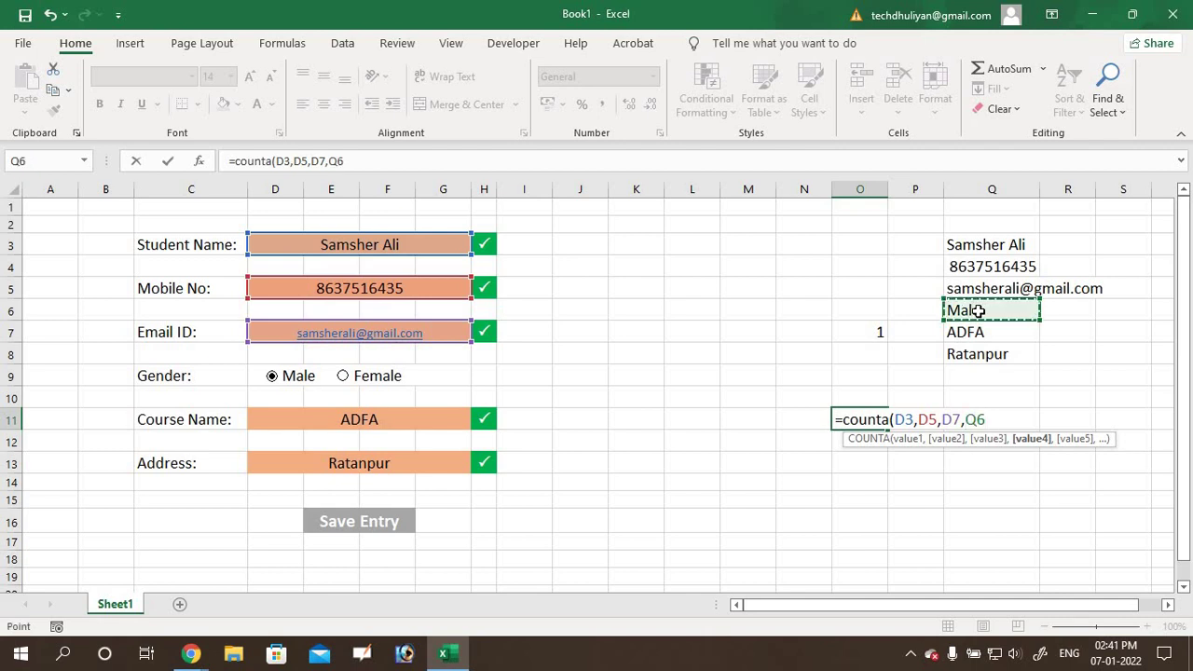
{"action": "type", "text": ","}
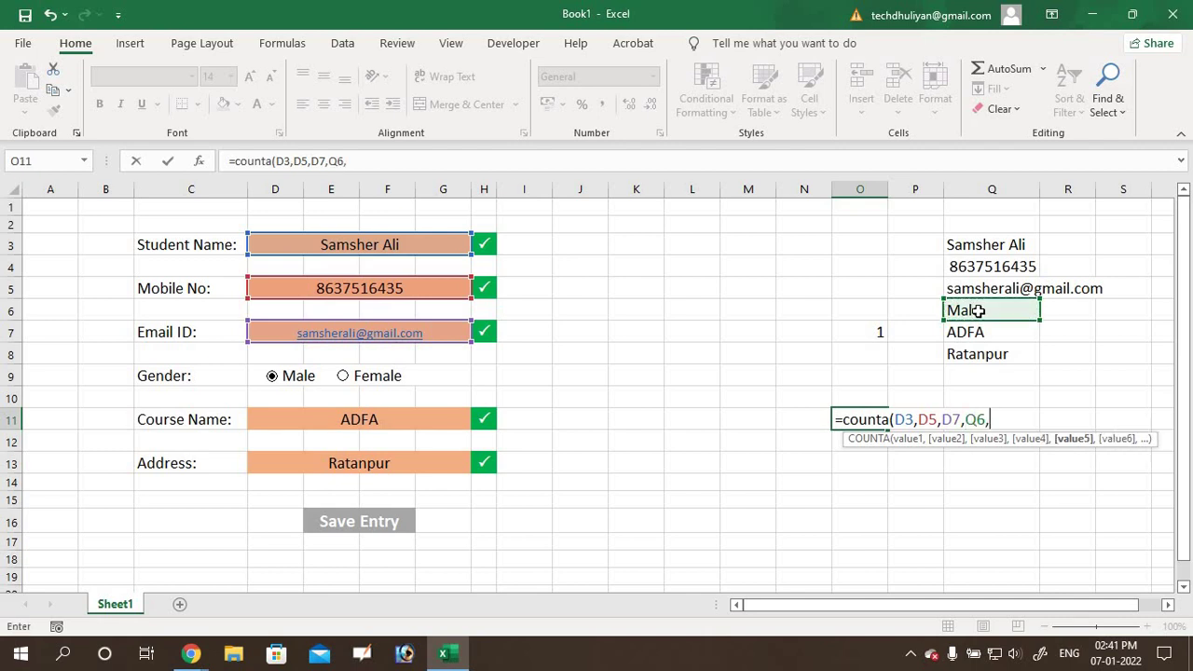
{"action": "left_click", "coordinate": [307, 421]}
{"action": "type", "text": ","}
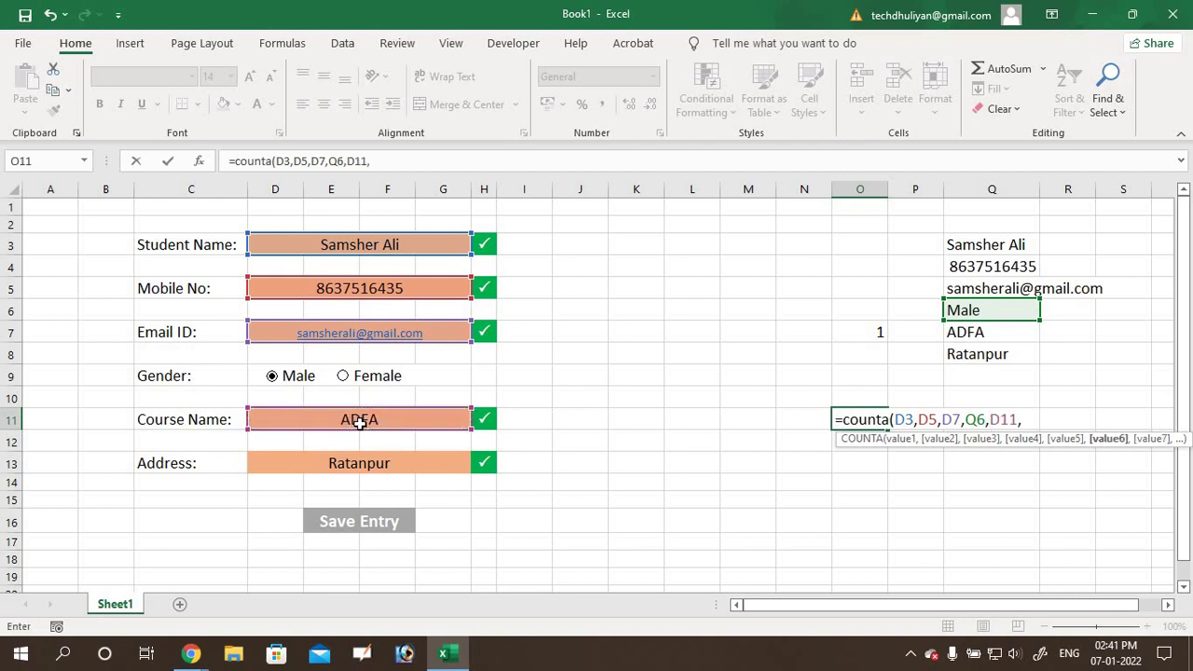
{"action": "left_click", "coordinate": [330, 465]}
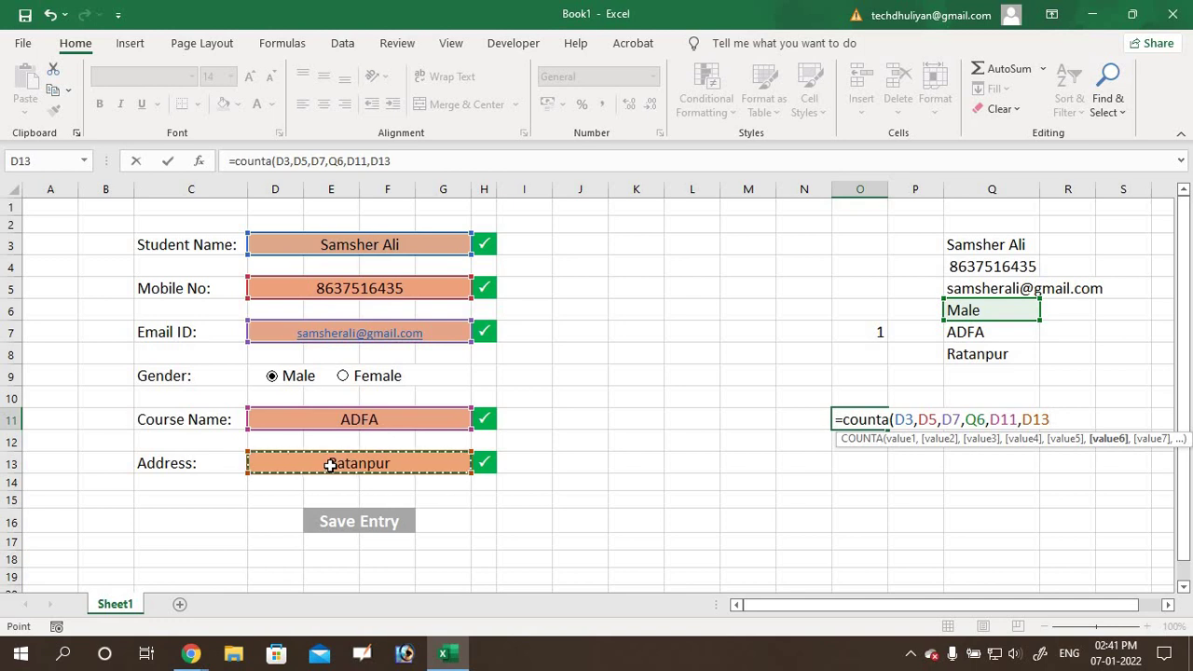
{"action": "type", "text": ")"}
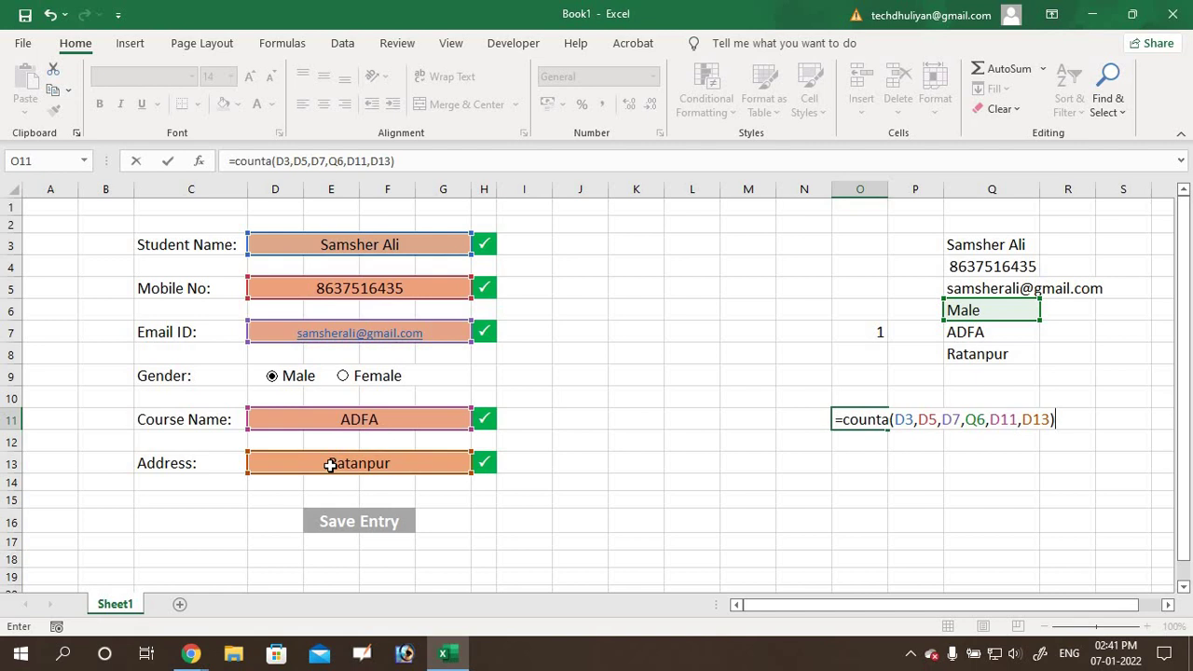
{"action": "key", "text": "Return"}
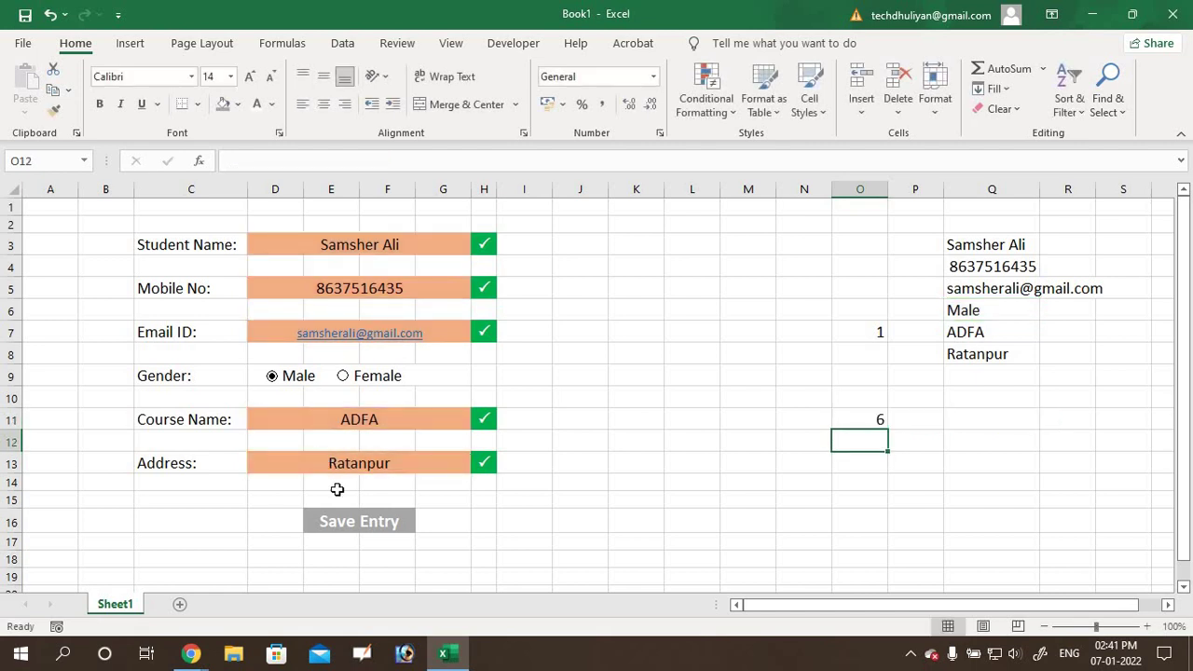
Step: Clear the address in D13 to see O11 drop to 5, then re-enter Ratanpur
{"action": "left_click", "coordinate": [865, 417]}
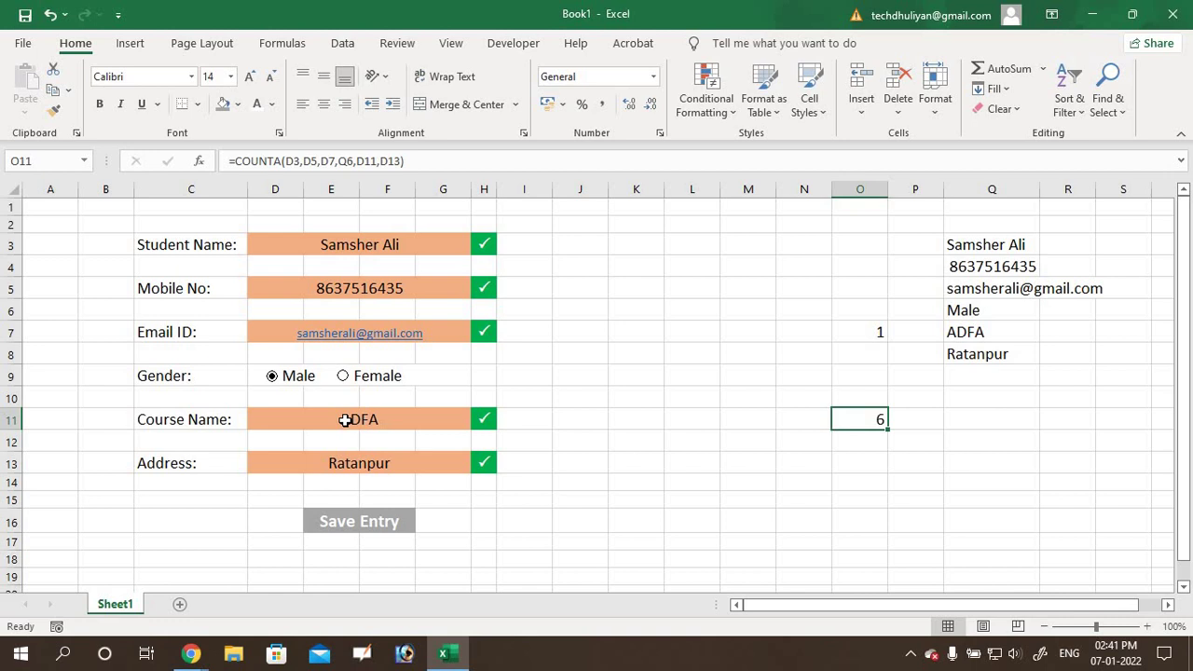
{"action": "left_click", "coordinate": [358, 465]}
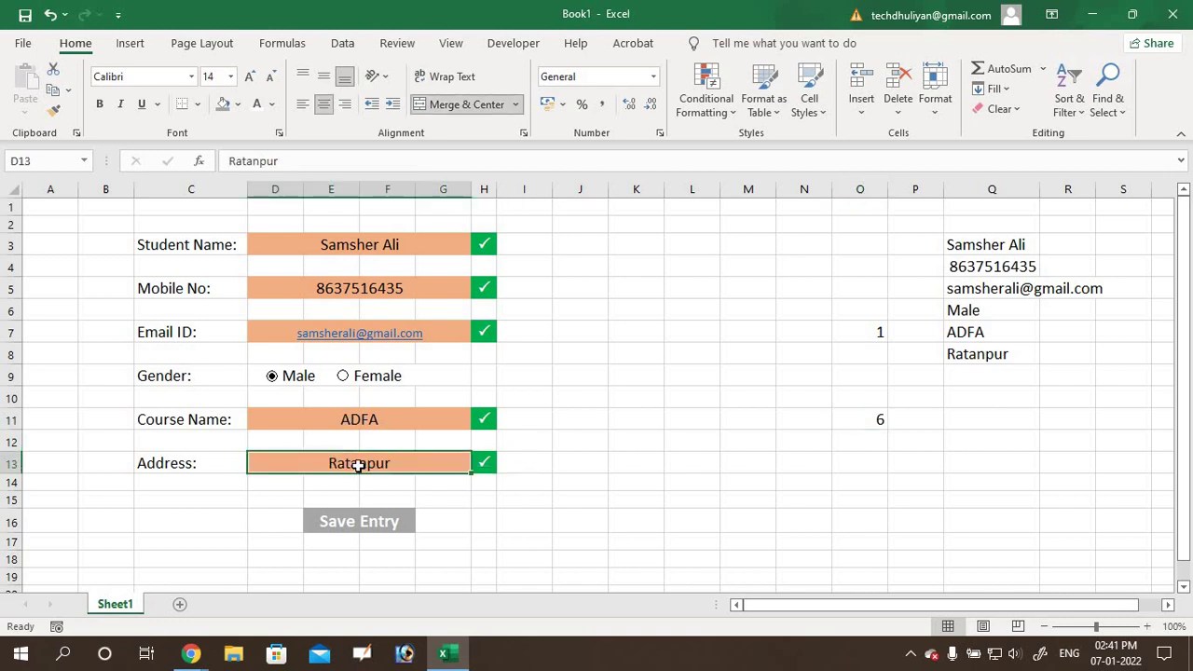
{"action": "key", "text": "Delete"}
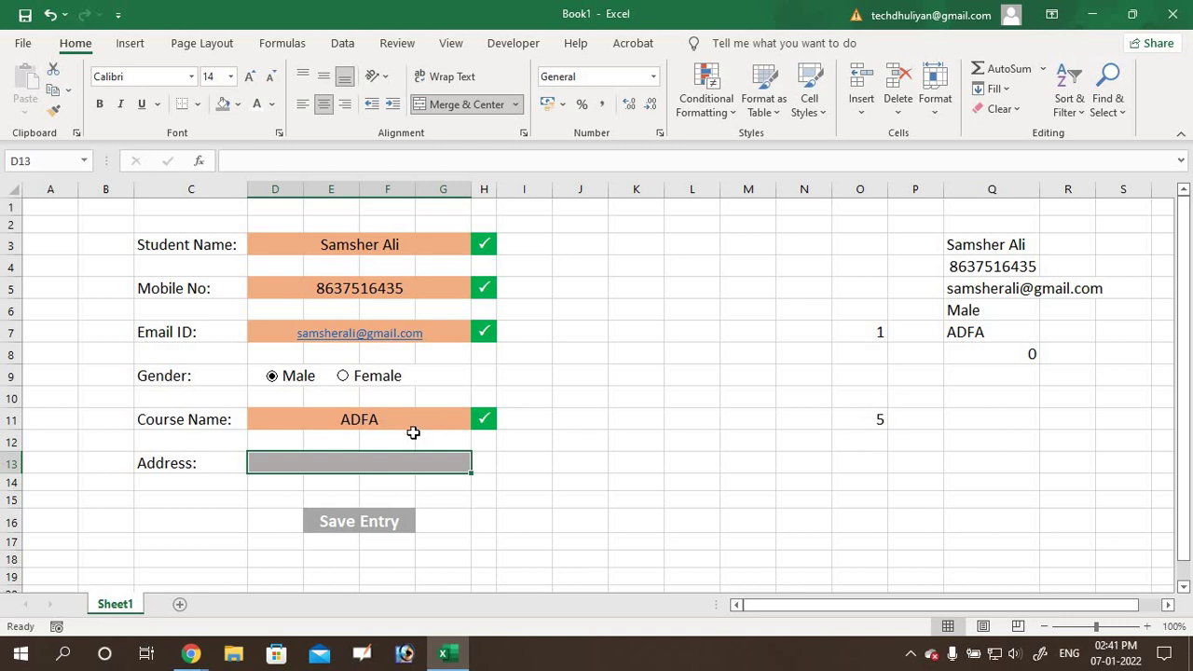
{"action": "type", "text": "Ratan"}
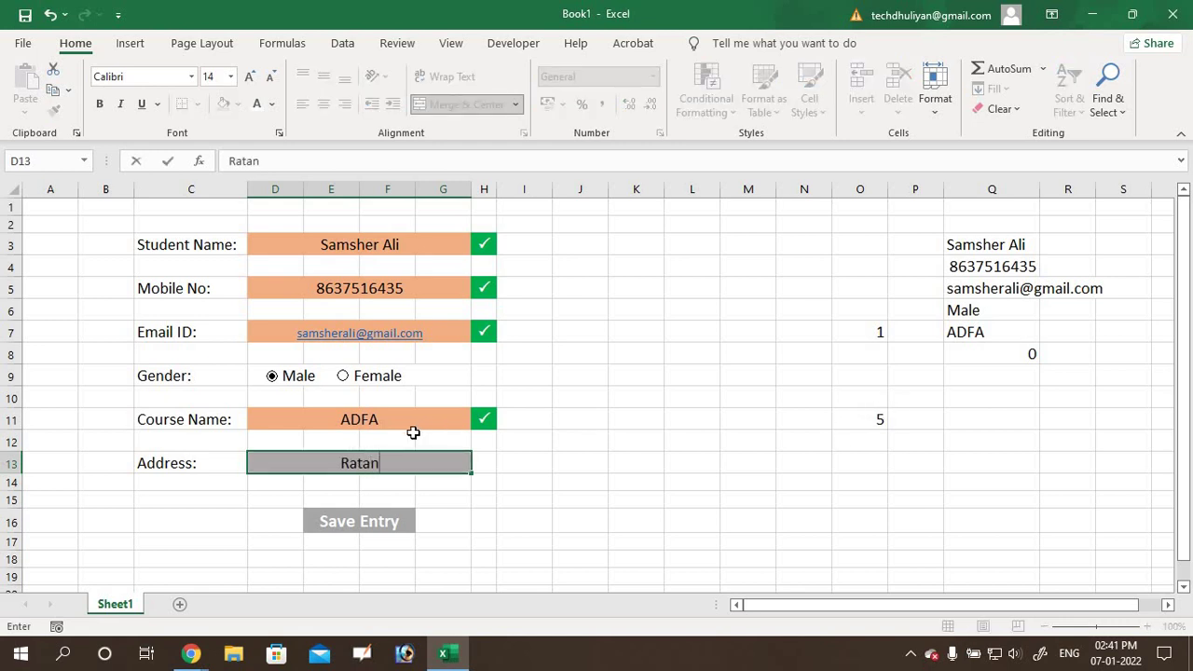
{"action": "type", "text": "pur"}
{"action": "key", "text": "Return"}
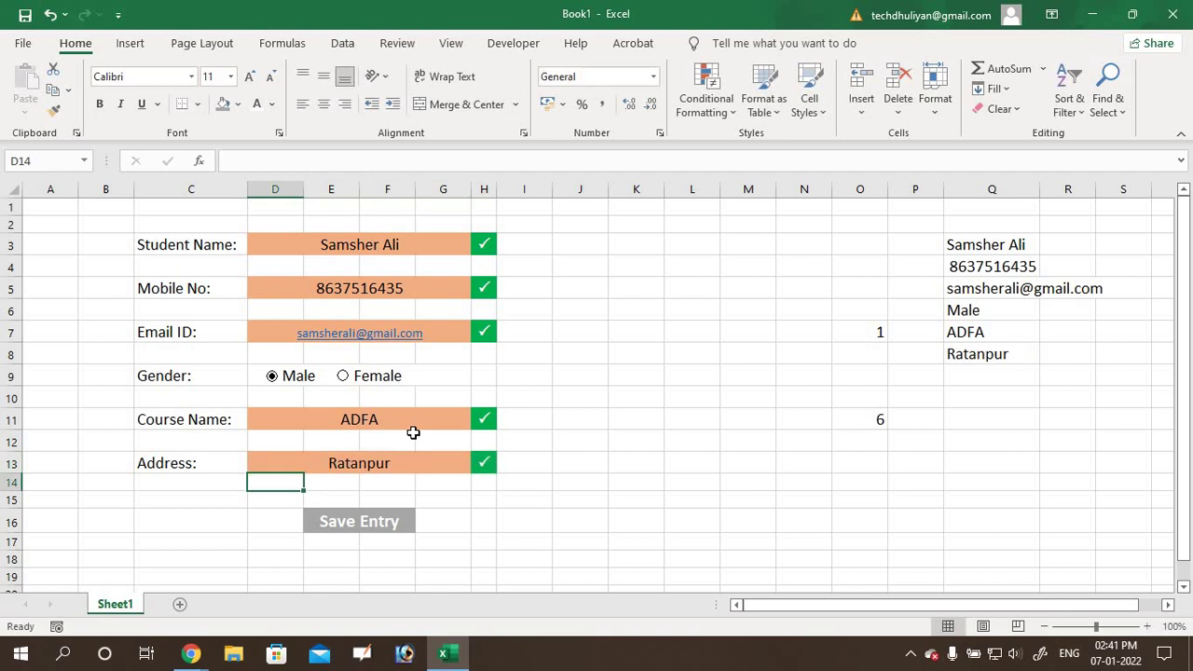
Step: Copy the COUNTA formula text from O11's formula bar, leaving the cell unchanged
{"action": "left_click", "coordinate": [864, 422]}
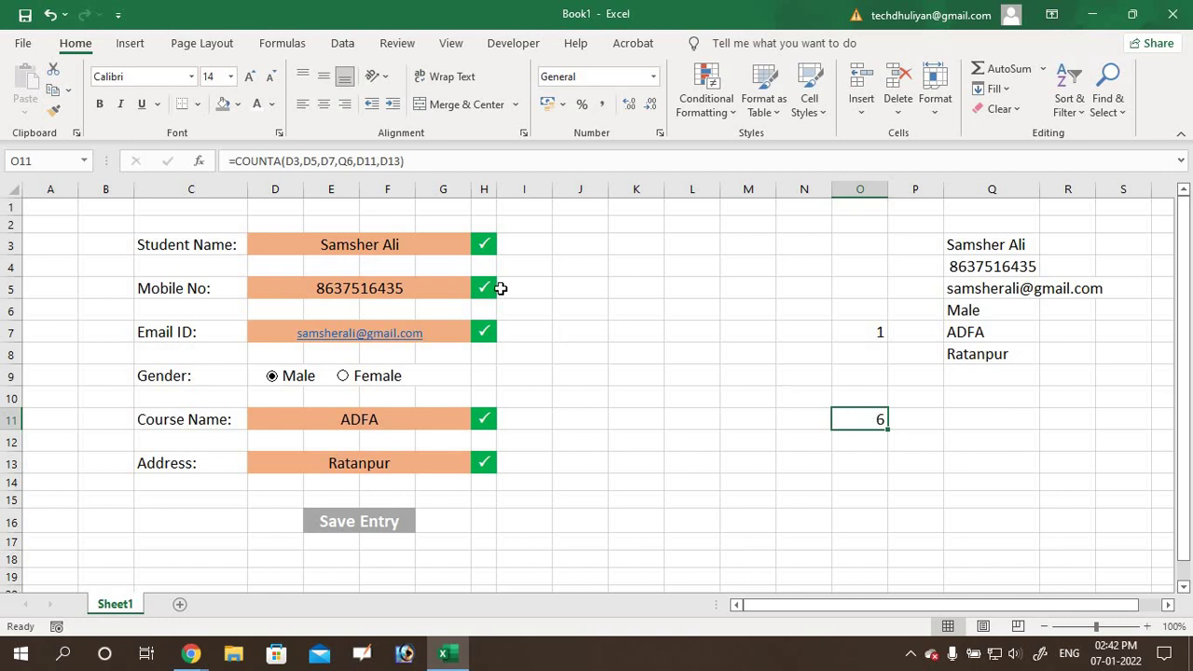
{"action": "left_click_drag", "start_coordinate": [231, 161], "coordinate": [411, 160]}
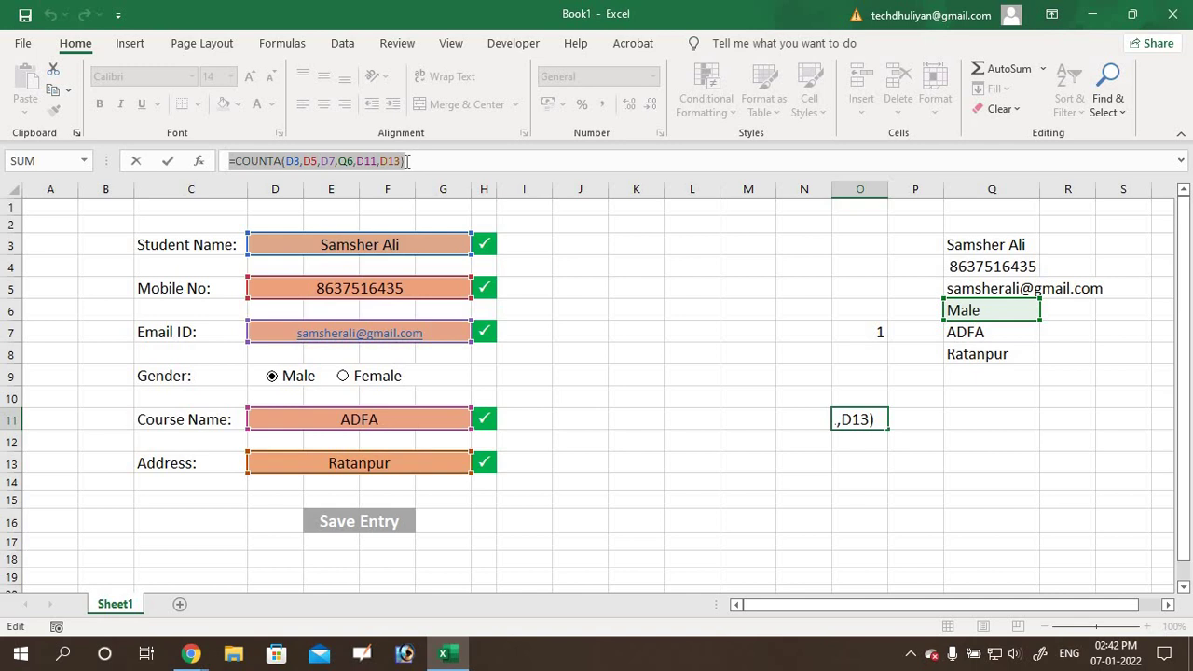
{"action": "key", "text": "ctrl+c"}
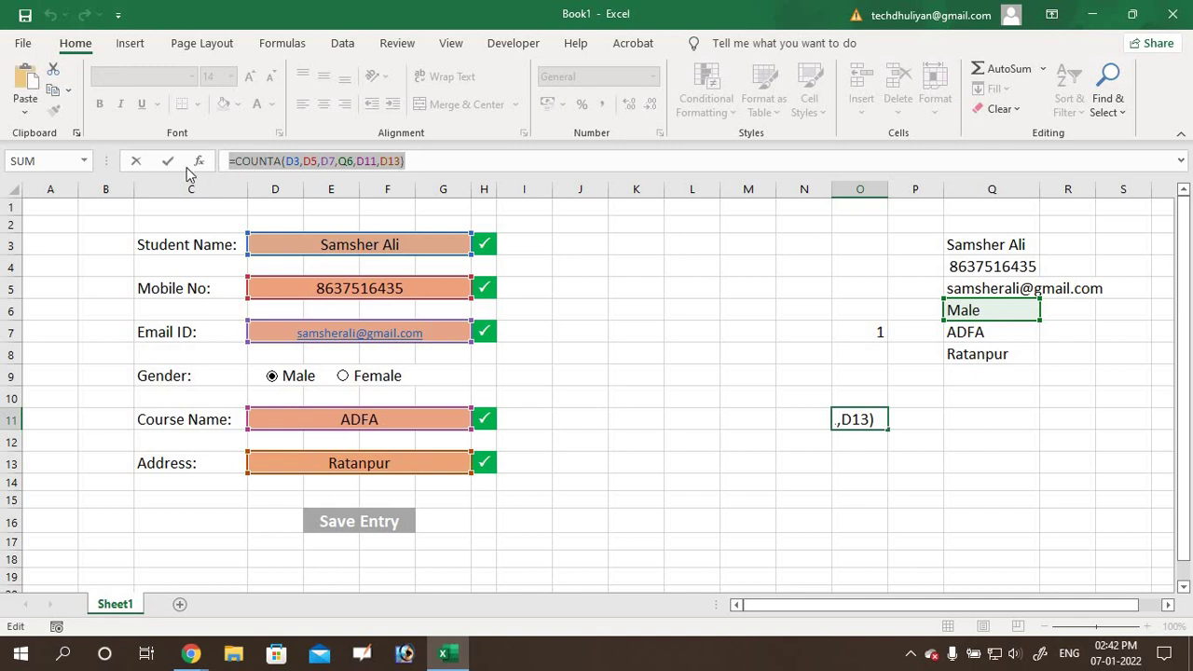
{"action": "left_click", "coordinate": [168, 161]}
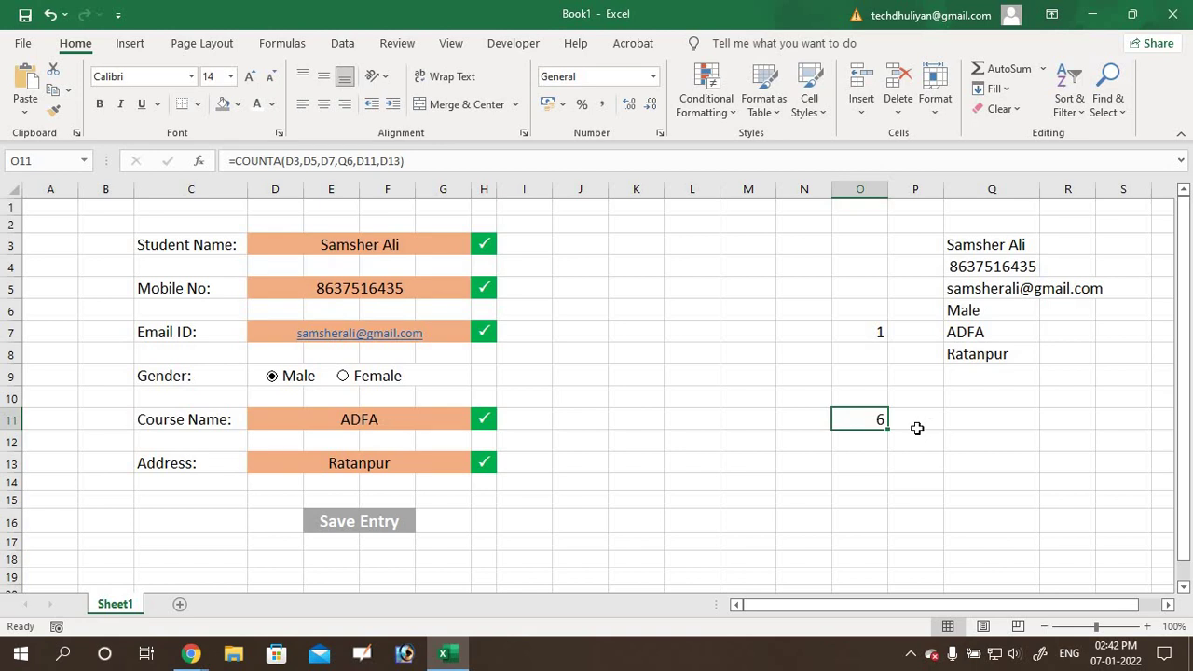
Step: Start a formula-based conditional formatting rule on O11 using the pasted COUNTA formula as its condition
{"action": "left_click", "coordinate": [728, 112]}
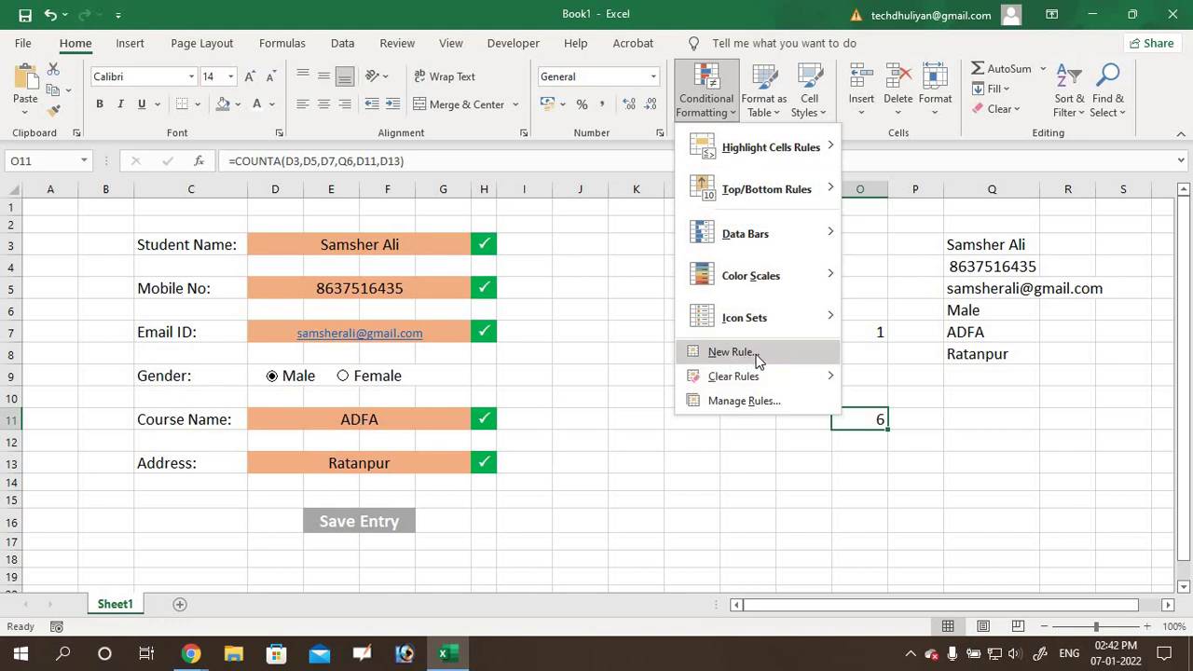
{"action": "left_click", "coordinate": [757, 361]}
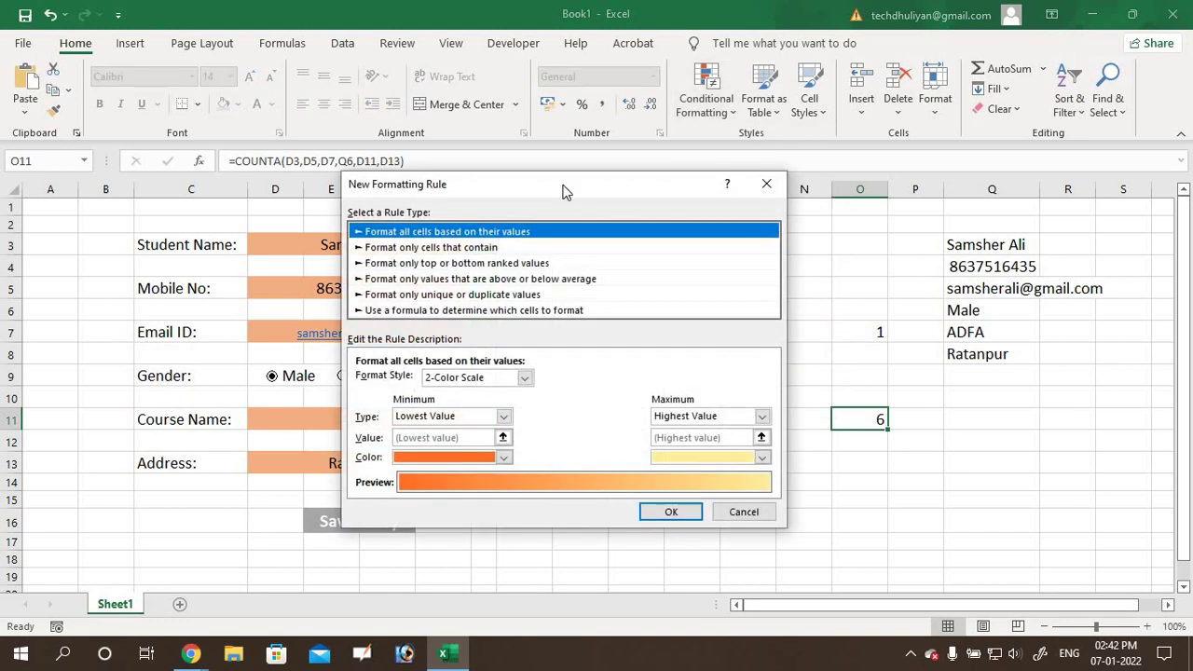
{"action": "left_click_drag", "start_coordinate": [596, 190], "coordinate": [746, 140]}
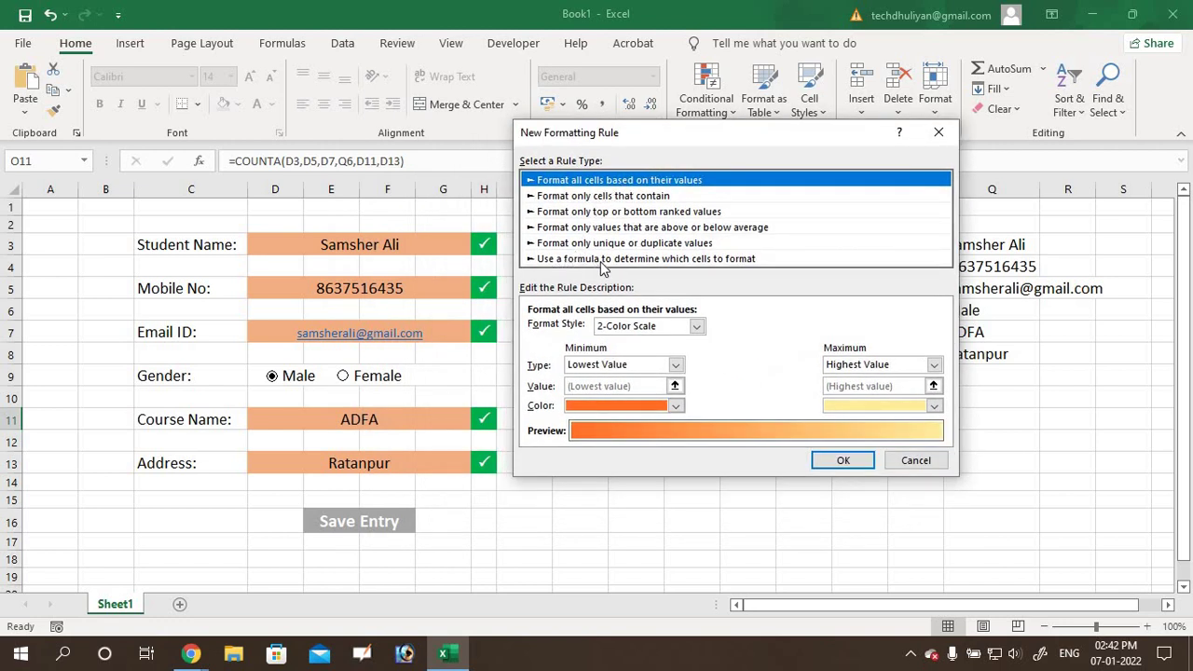
{"action": "left_click", "coordinate": [741, 261]}
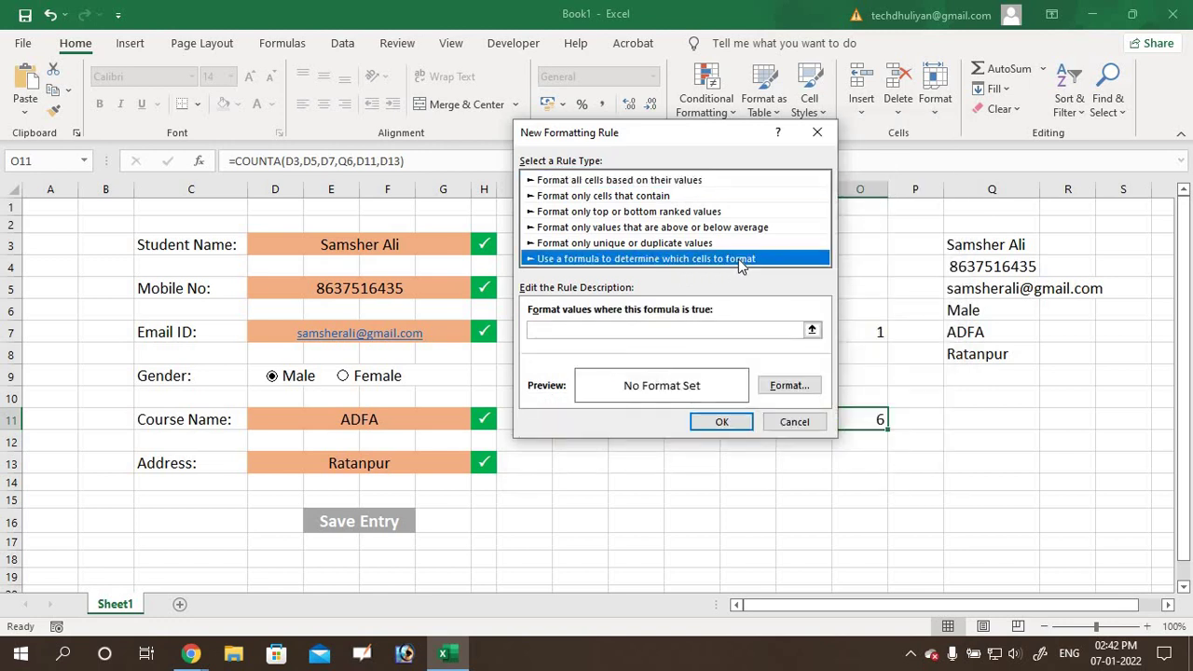
{"action": "left_click", "coordinate": [596, 329]}
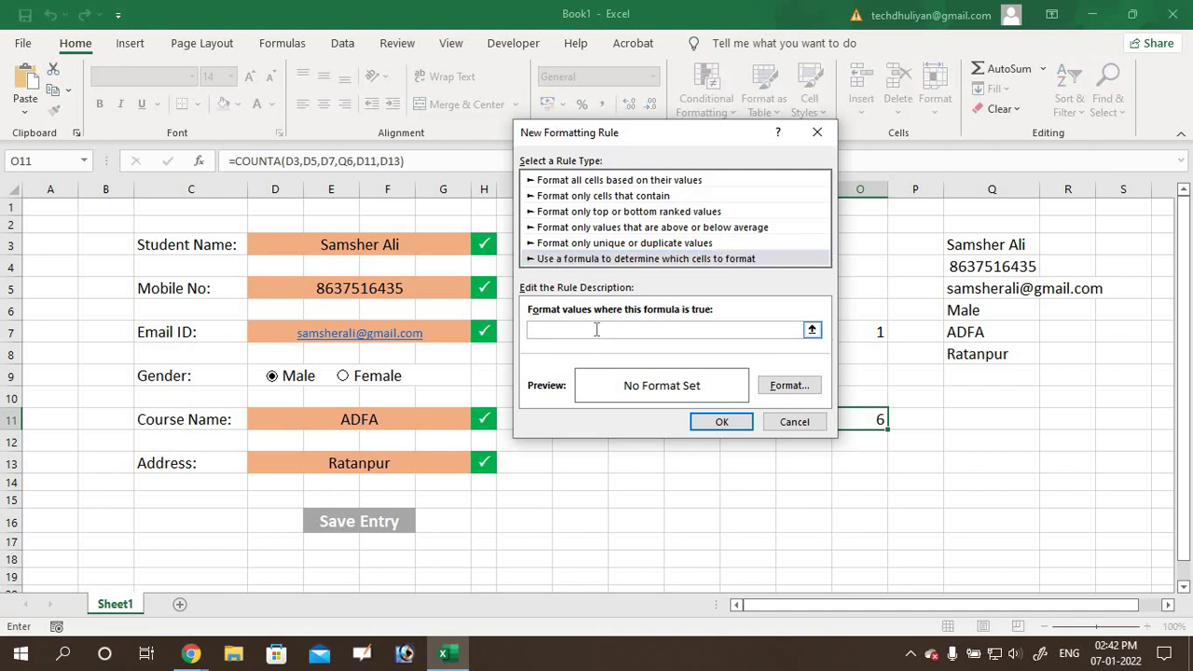
{"action": "key", "text": "ctrl+v"}
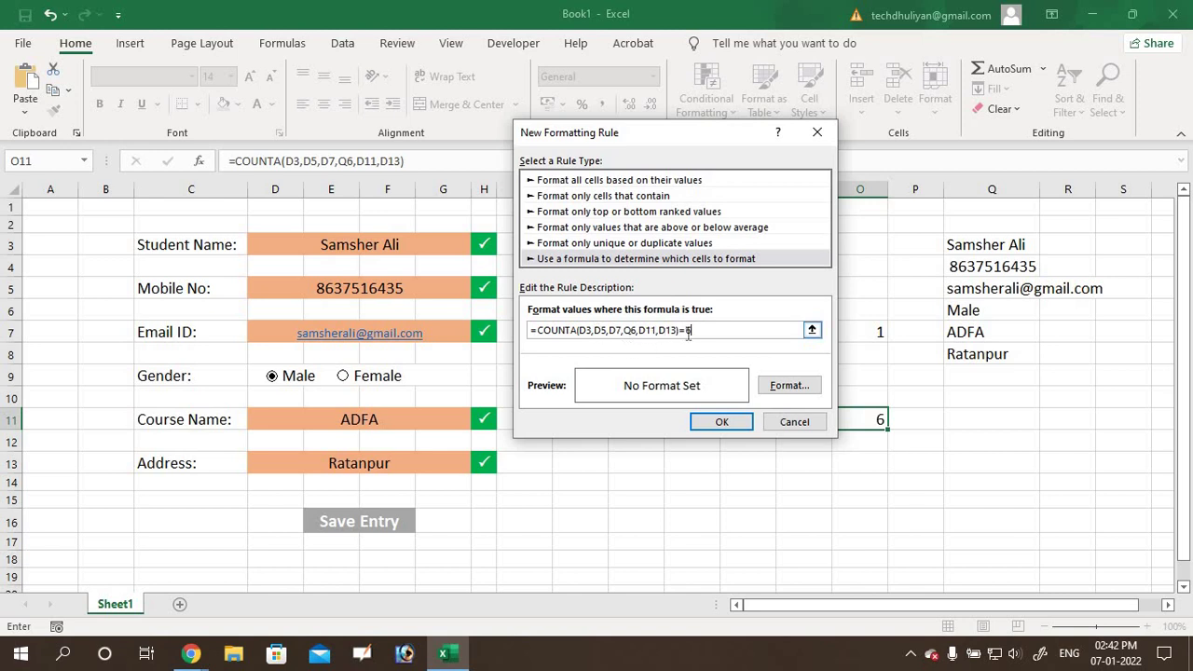
Step: Give the rule a green fill and apply it so O11 turns green
{"action": "left_click", "coordinate": [799, 392]}
{"action": "left_click_drag", "start_coordinate": [624, 109], "coordinate": [736, 119]}
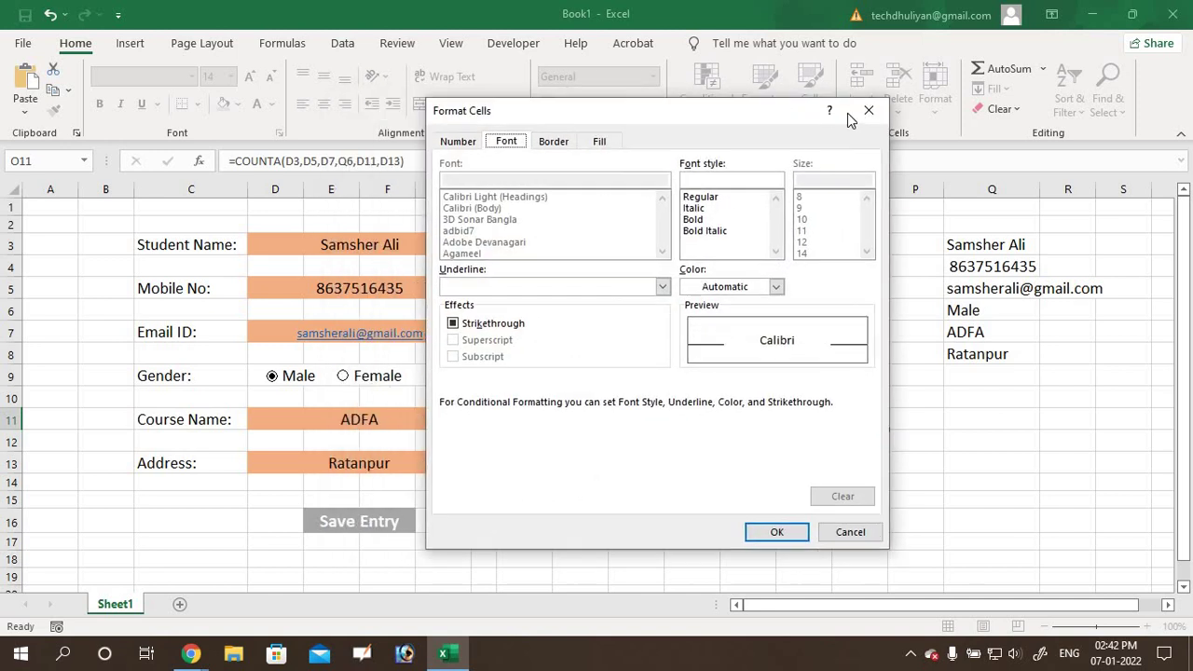
{"action": "left_click_drag", "start_coordinate": [849, 119], "coordinate": [879, 109]}
{"action": "left_click", "coordinate": [762, 133]}
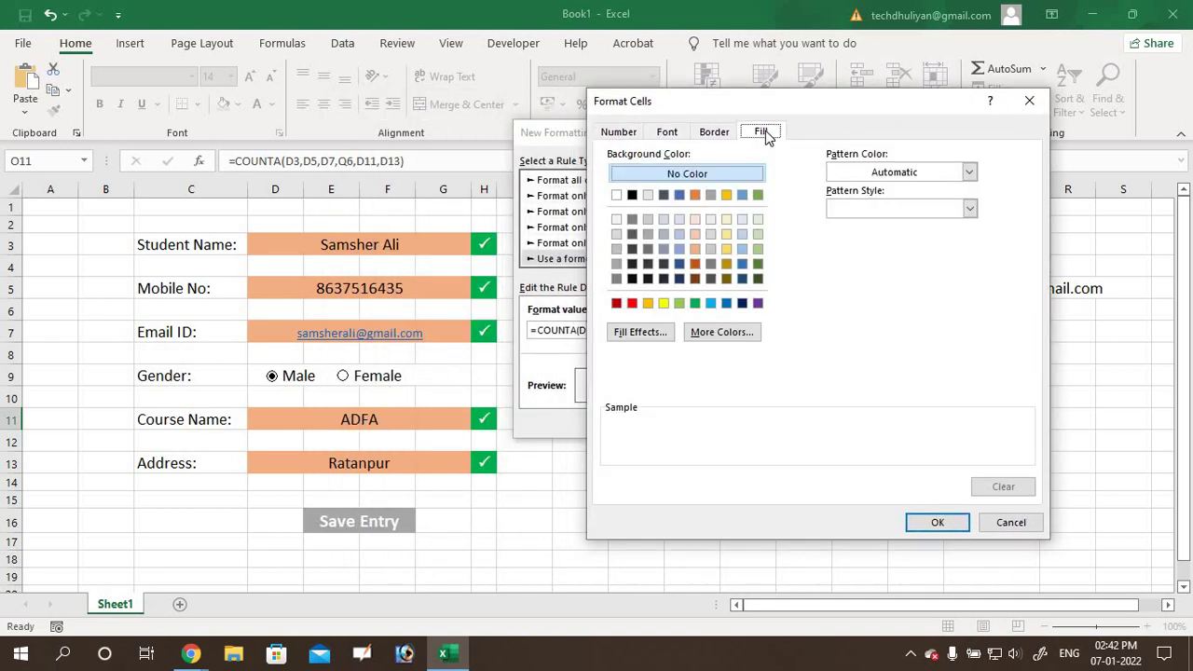
{"action": "left_click", "coordinate": [695, 303]}
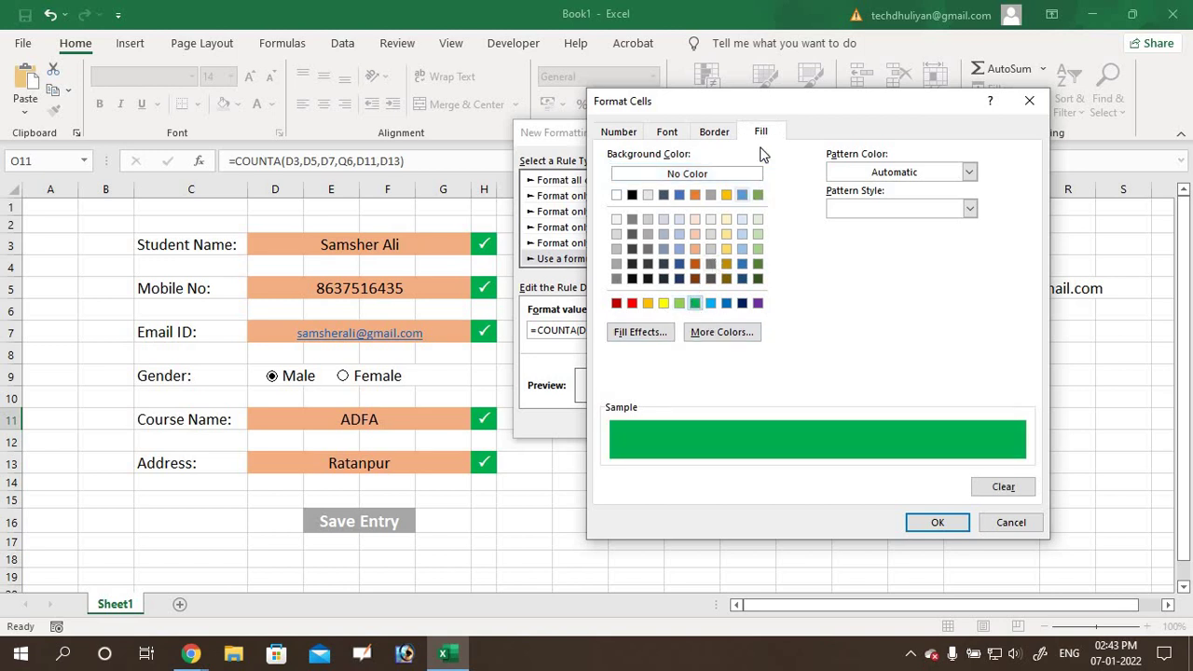
{"action": "left_click", "coordinate": [938, 523]}
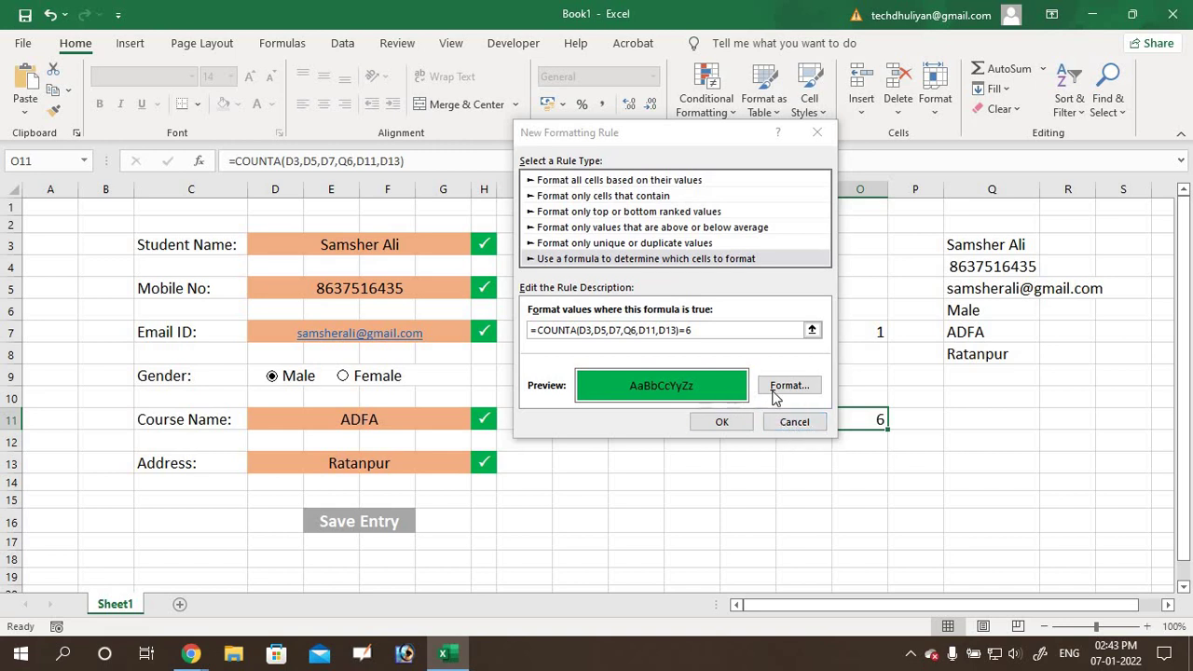
{"action": "left_click", "coordinate": [723, 422]}
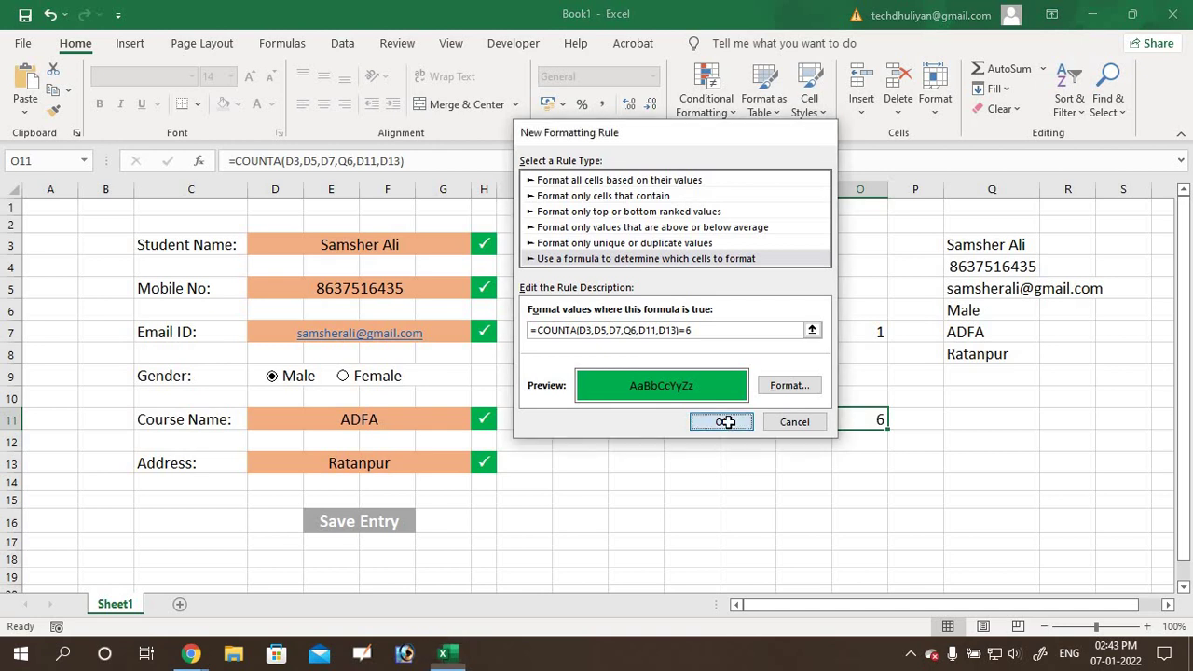
{"action": "left_click", "coordinate": [665, 520]}
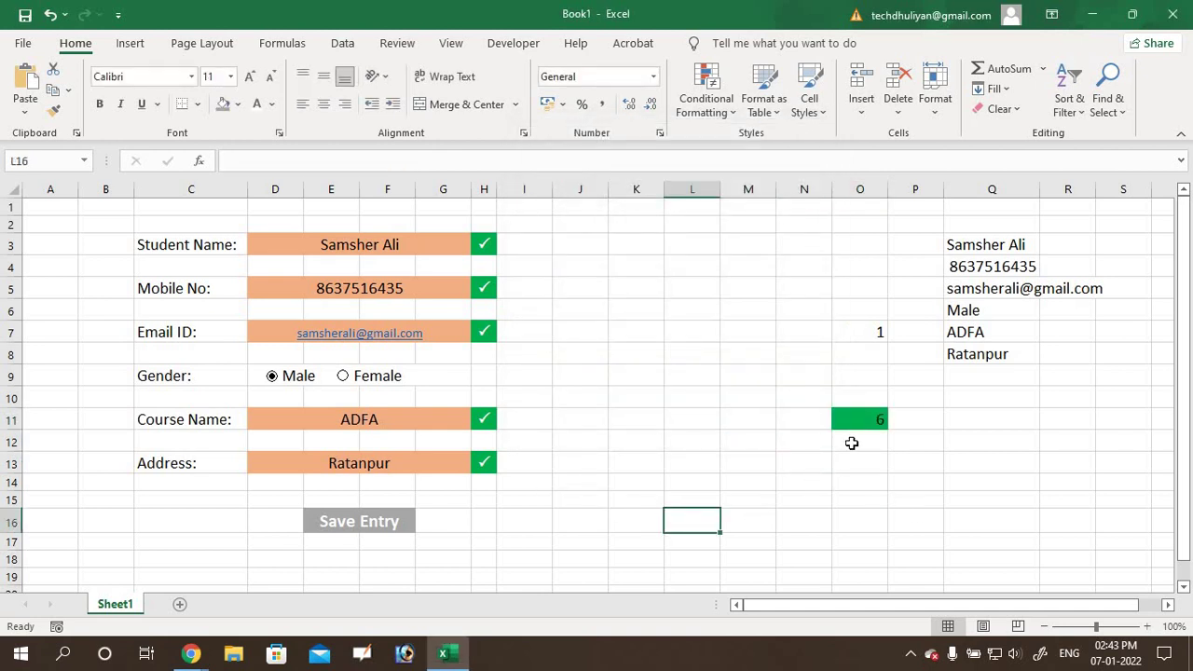
Step: Add a formula rule =COUNTA(D3,D5,D7,Q6,D11,D13)=6 to the Save Entry cell E16
{"action": "left_click", "coordinate": [863, 420]}
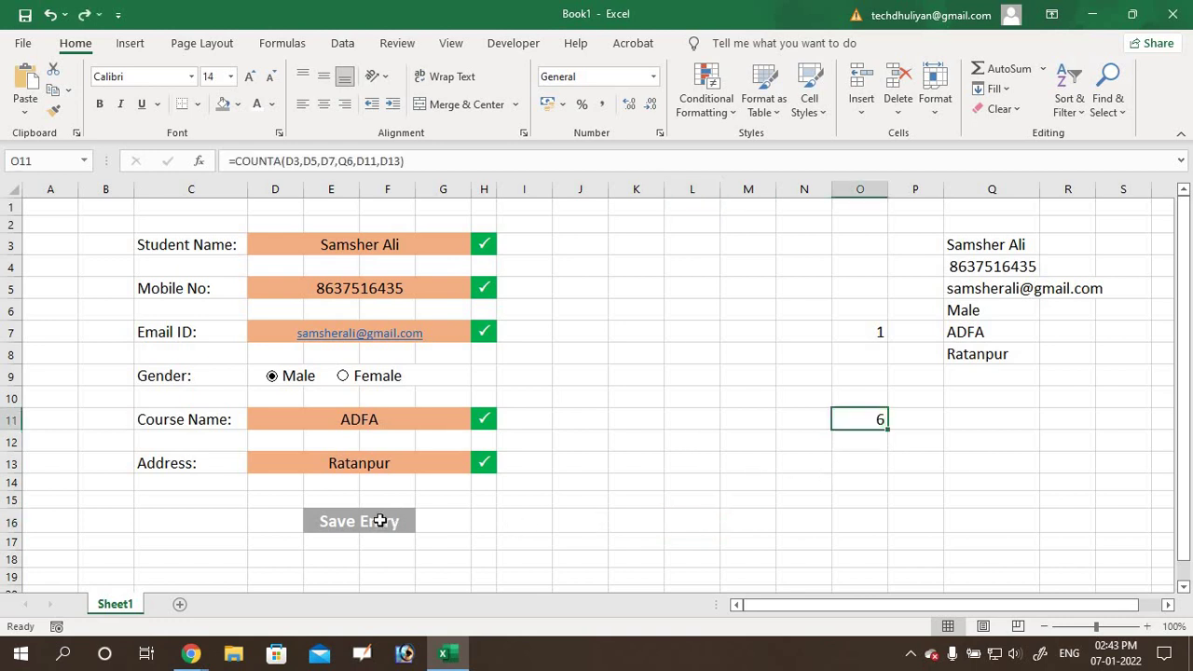
{"action": "left_click", "coordinate": [351, 522]}
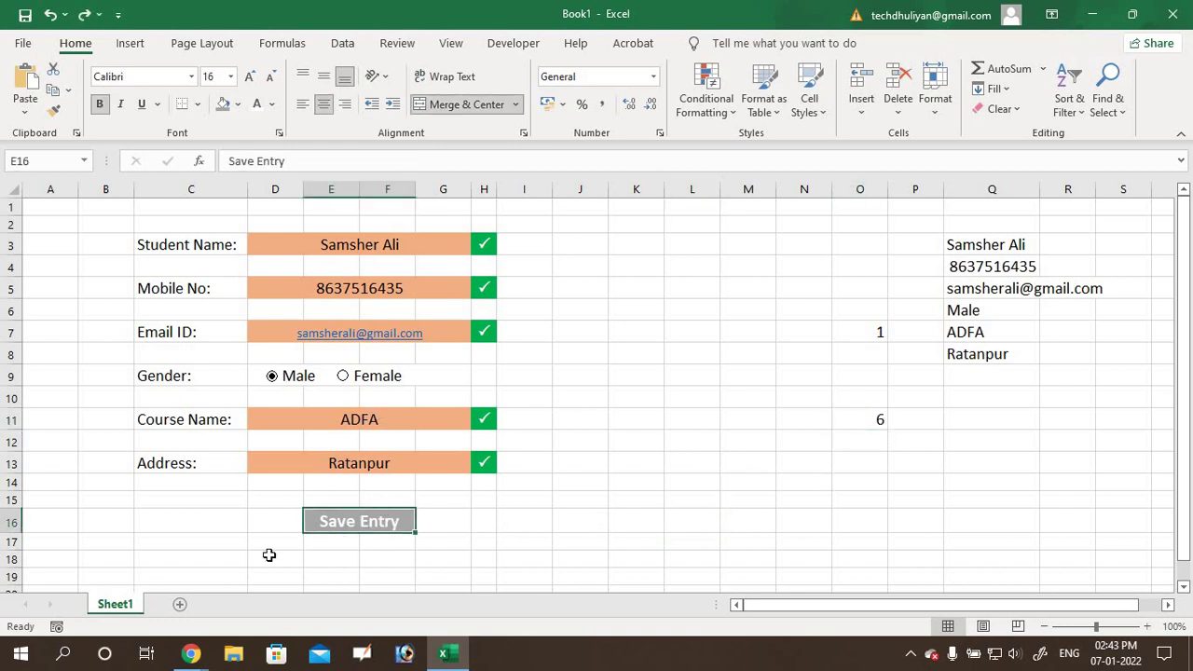
{"action": "left_click", "coordinate": [724, 112]}
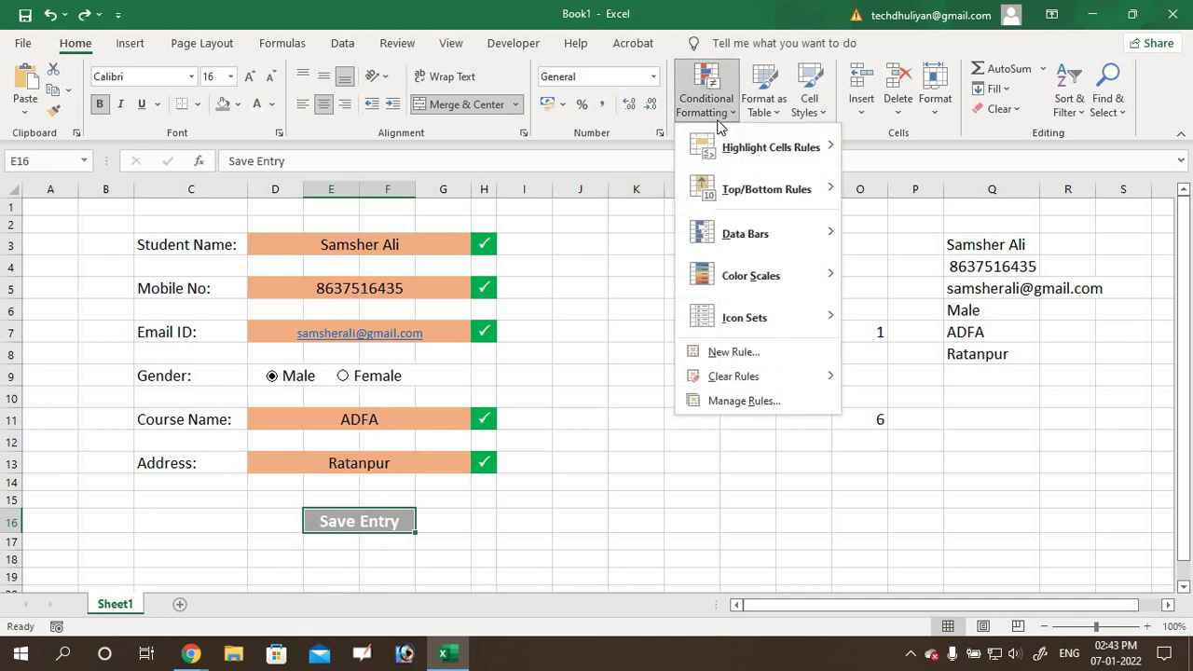
{"action": "left_click", "coordinate": [764, 359]}
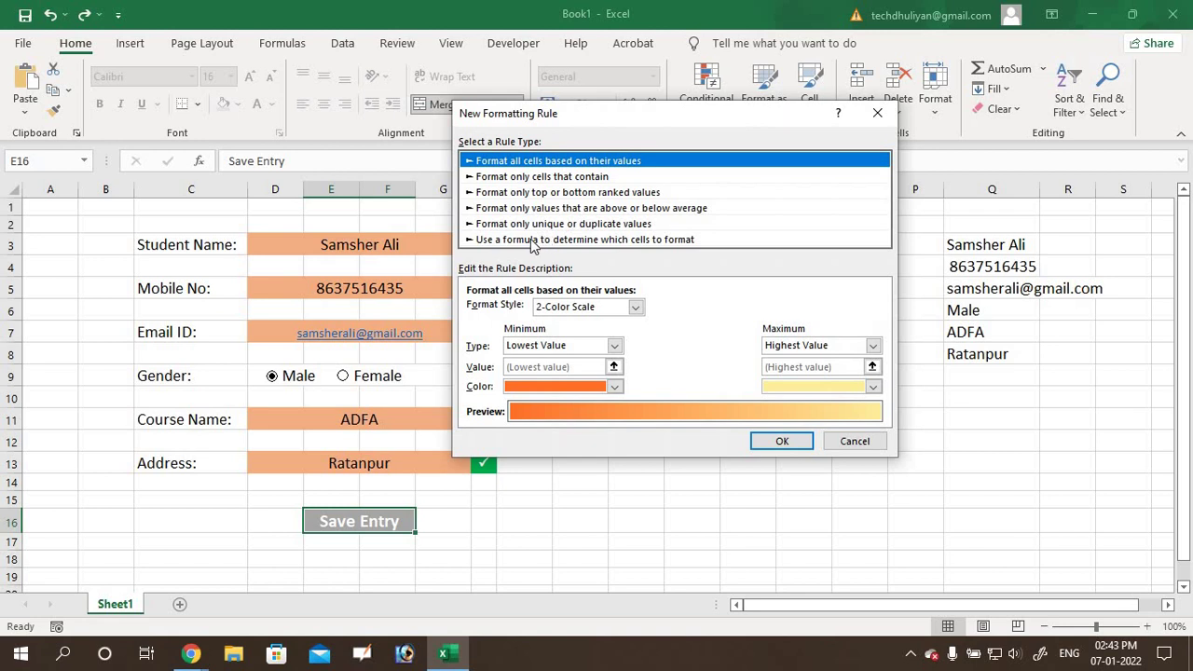
{"action": "left_click", "coordinate": [534, 239]}
{"action": "left_click", "coordinate": [538, 310]}
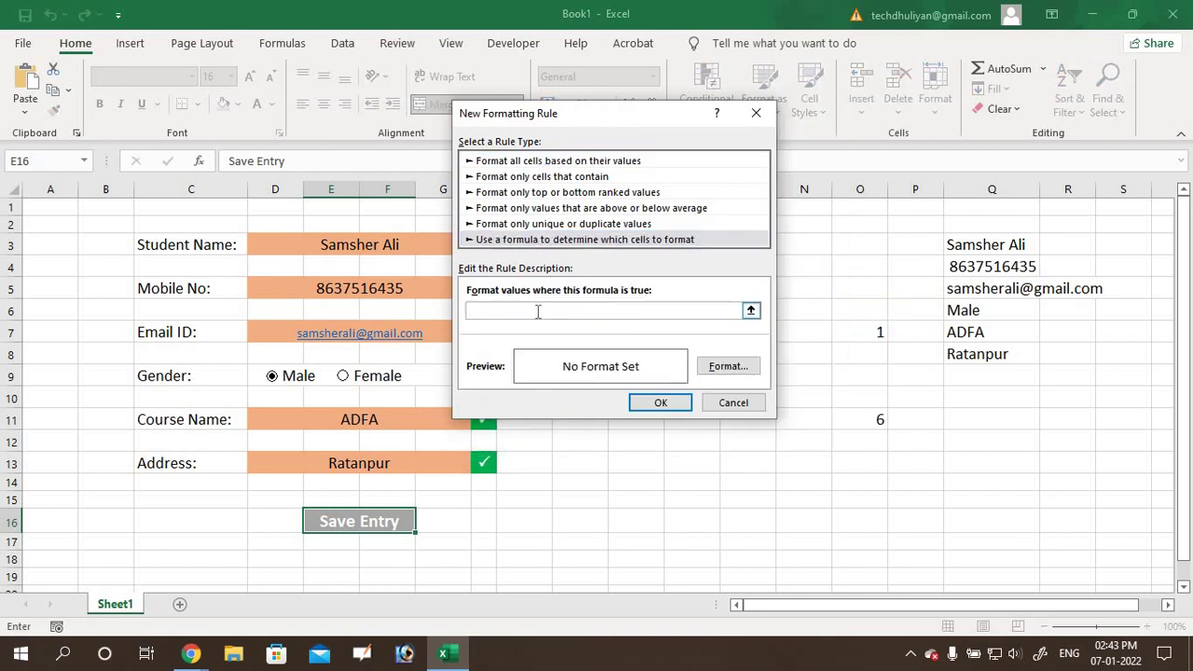
{"action": "type", "text": "=COUNTA(D3,D5,D7,Q6,D11,D13)"}
{"action": "type", "text": "="}
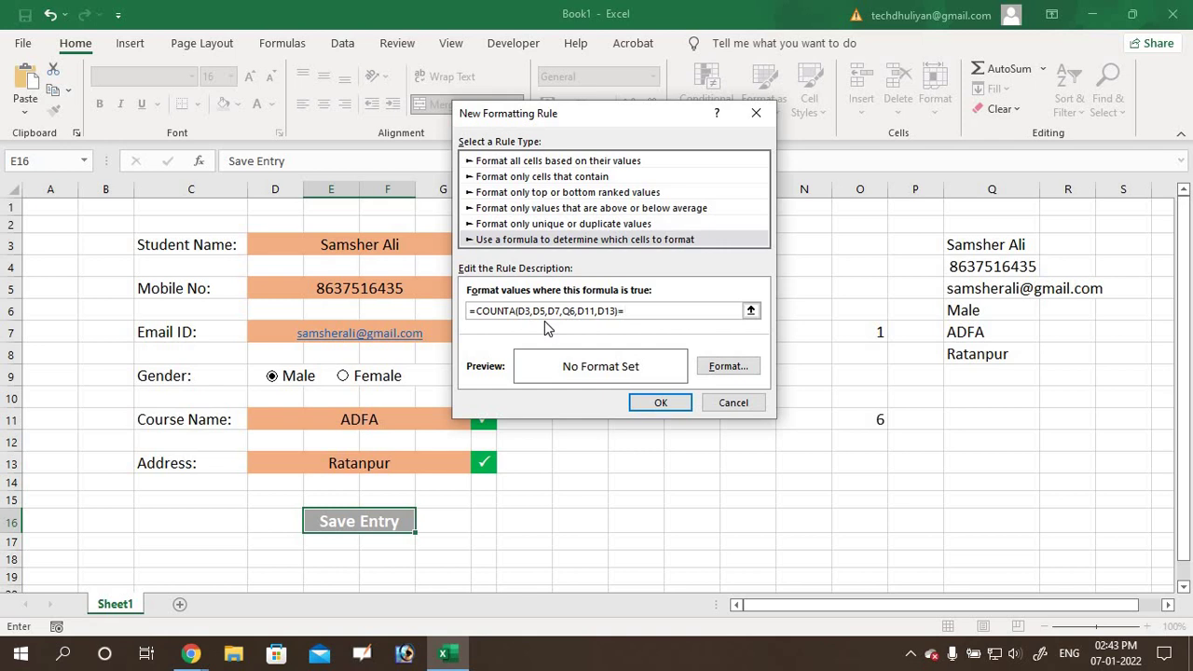
{"action": "type", "text": "6"}
Step: Give the Save Entry rule a green fill, then clear Student Name D3 to test it
{"action": "left_click", "coordinate": [718, 368]}
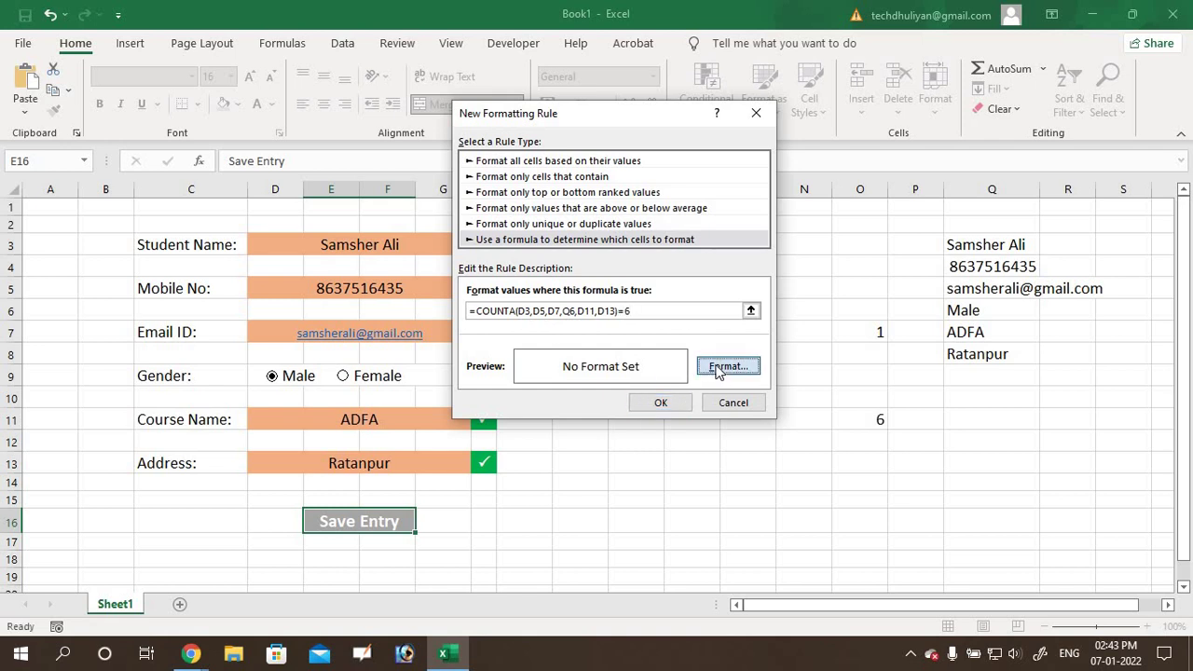
{"action": "left_click", "coordinate": [552, 239]}
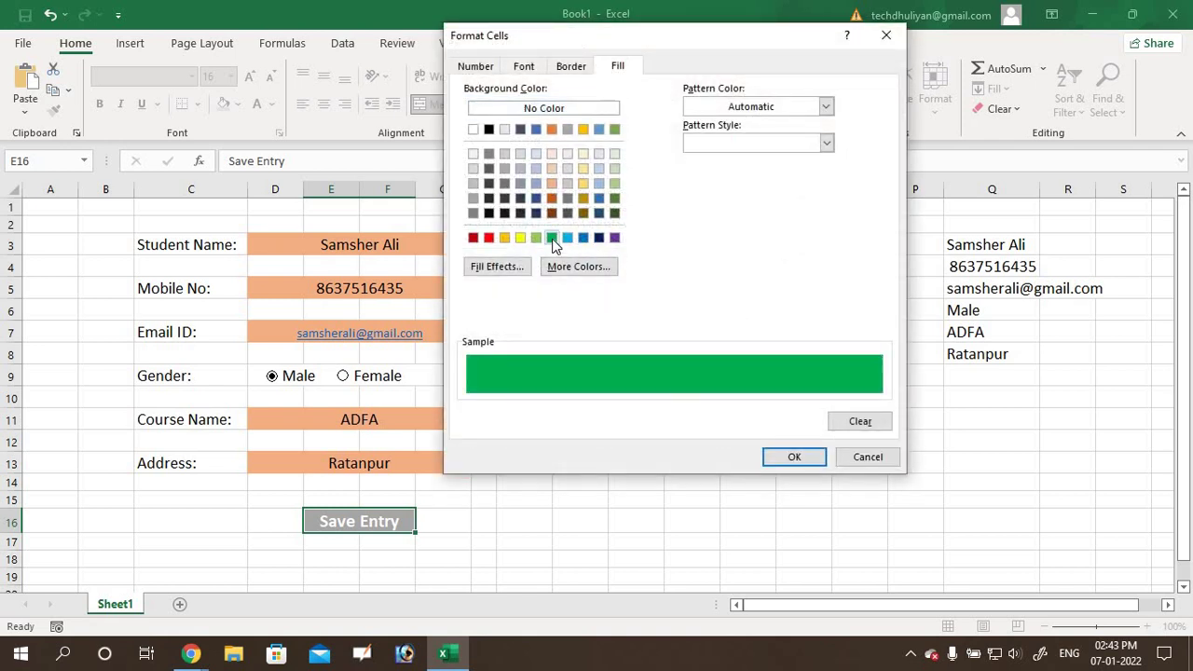
{"action": "left_click", "coordinate": [790, 456]}
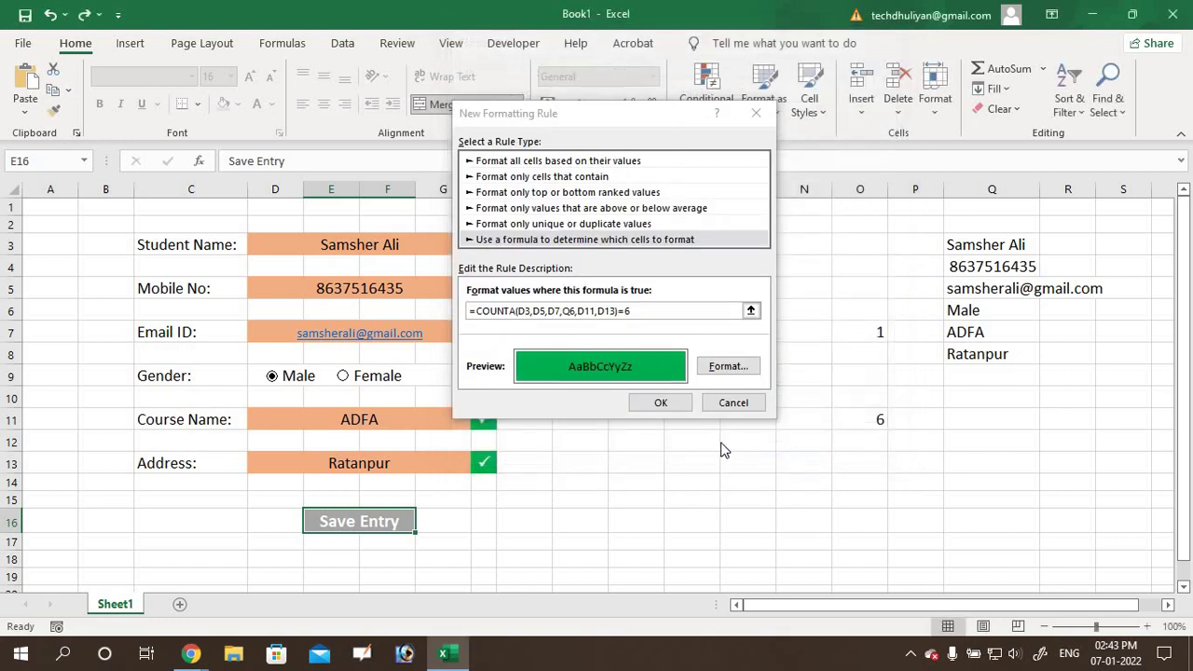
{"action": "left_click", "coordinate": [664, 403]}
{"action": "left_click", "coordinate": [586, 524]}
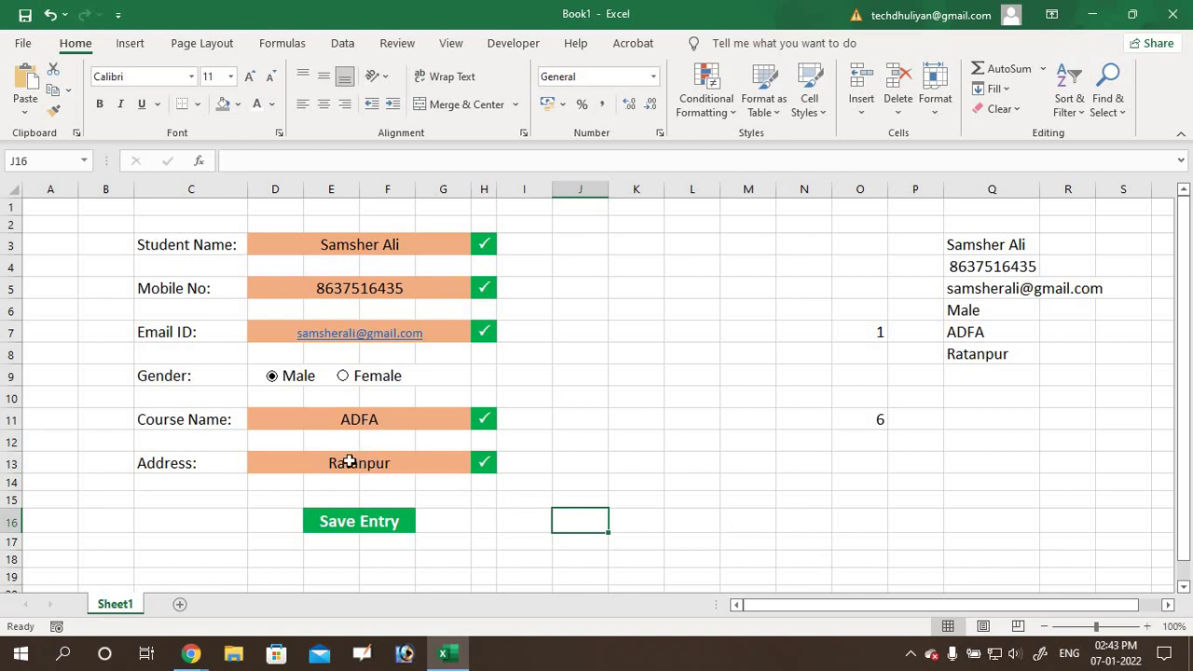
{"action": "left_click", "coordinate": [360, 245]}
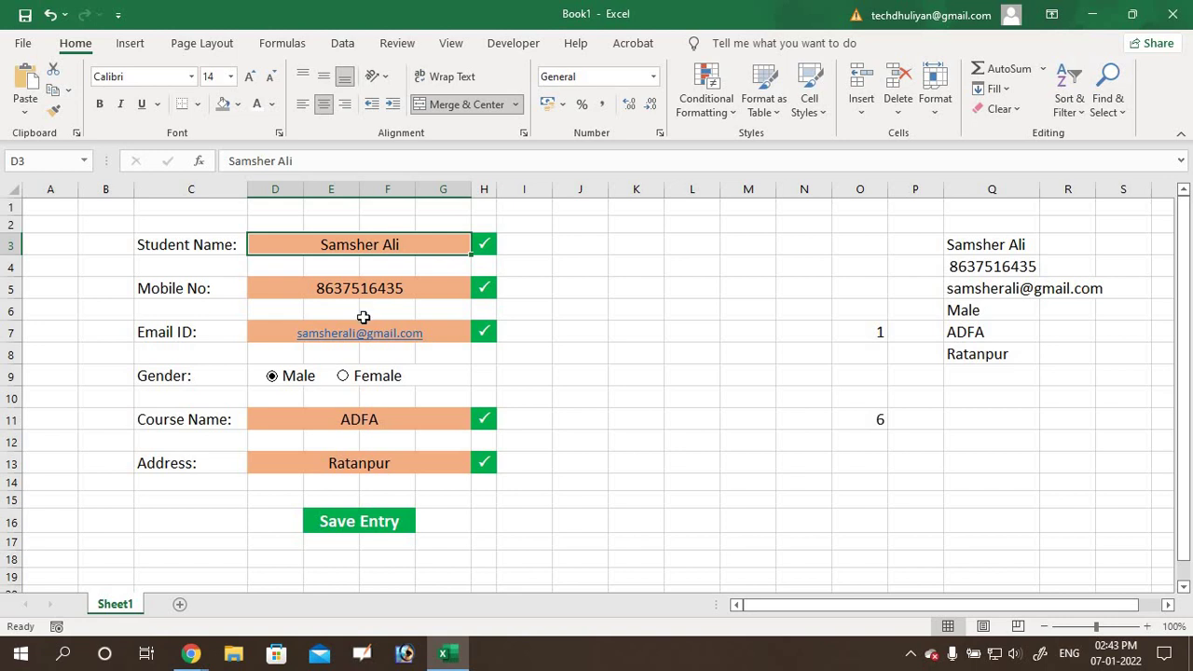
{"action": "key", "text": "Delete"}
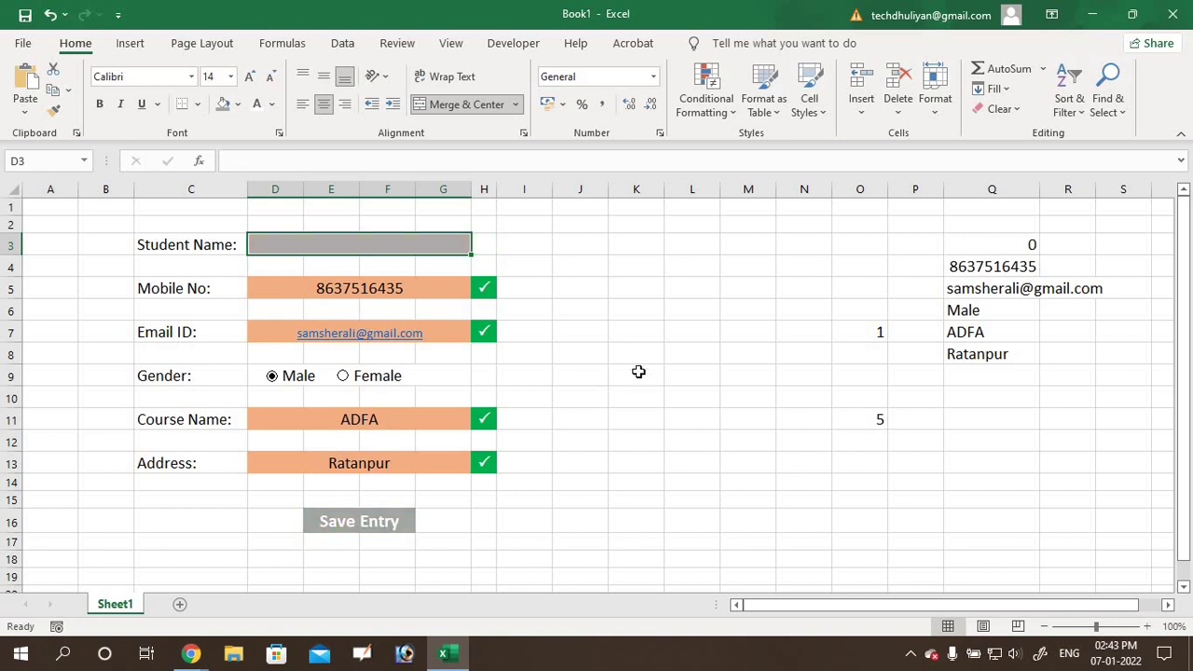
Step: Re-enter the student's name in D3 so the count returns to 6 and Save Entry turns green
{"action": "left_click", "coordinate": [638, 395]}
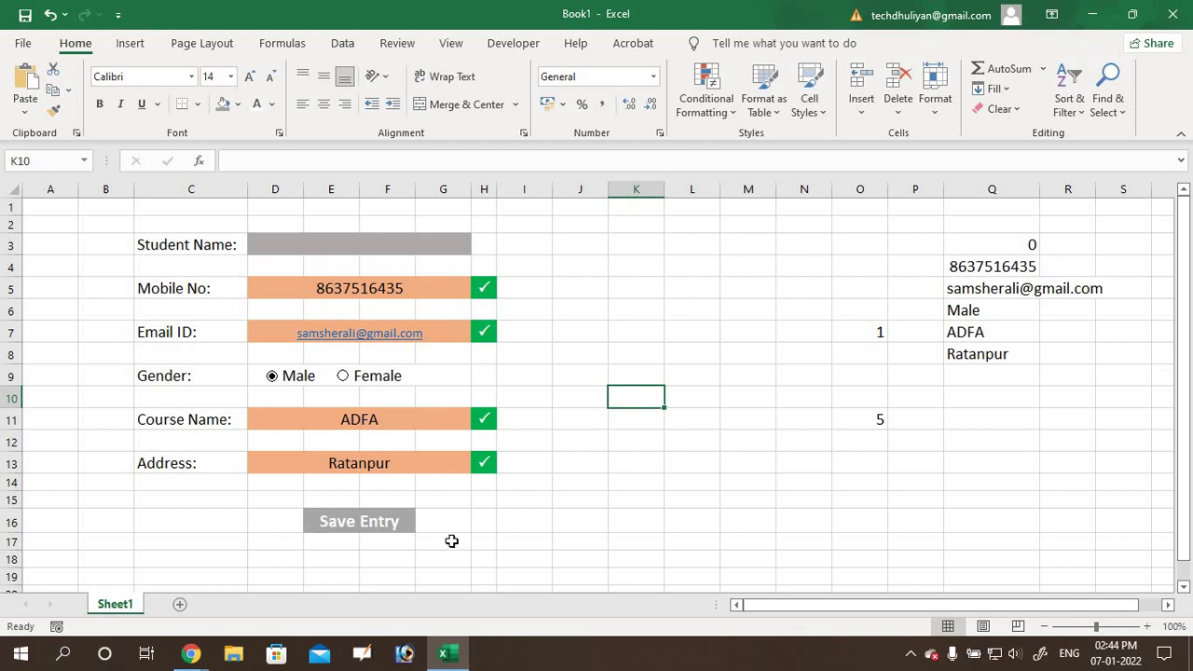
{"action": "left_click", "coordinate": [306, 246]}
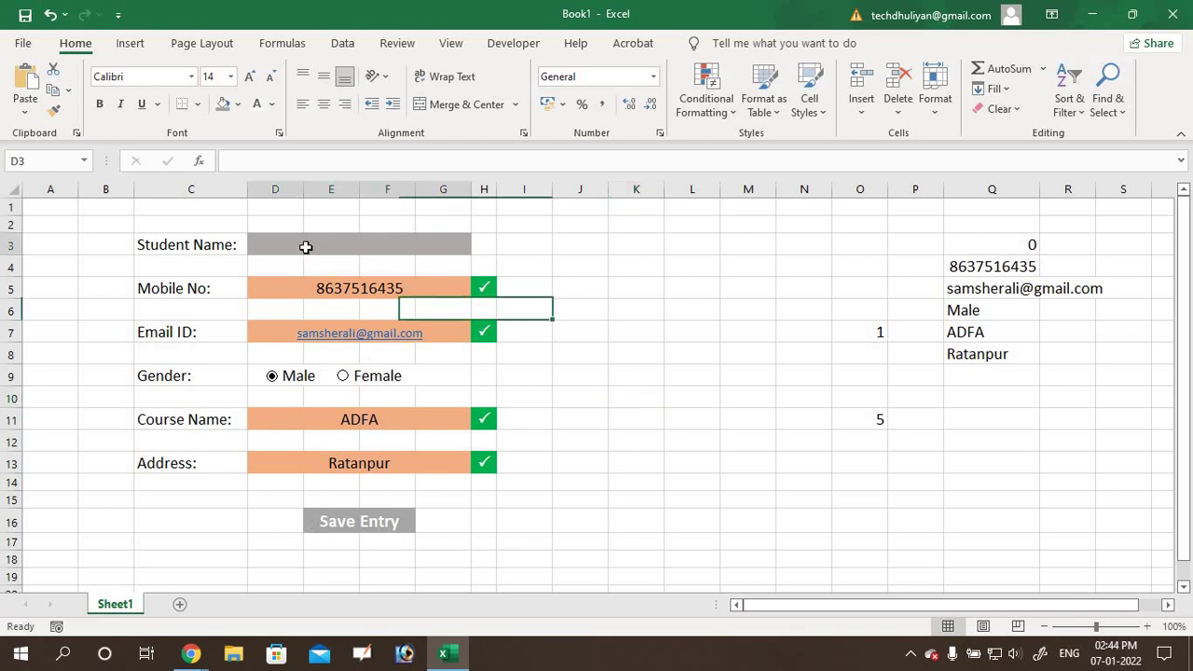
{"action": "type", "text": "R"}
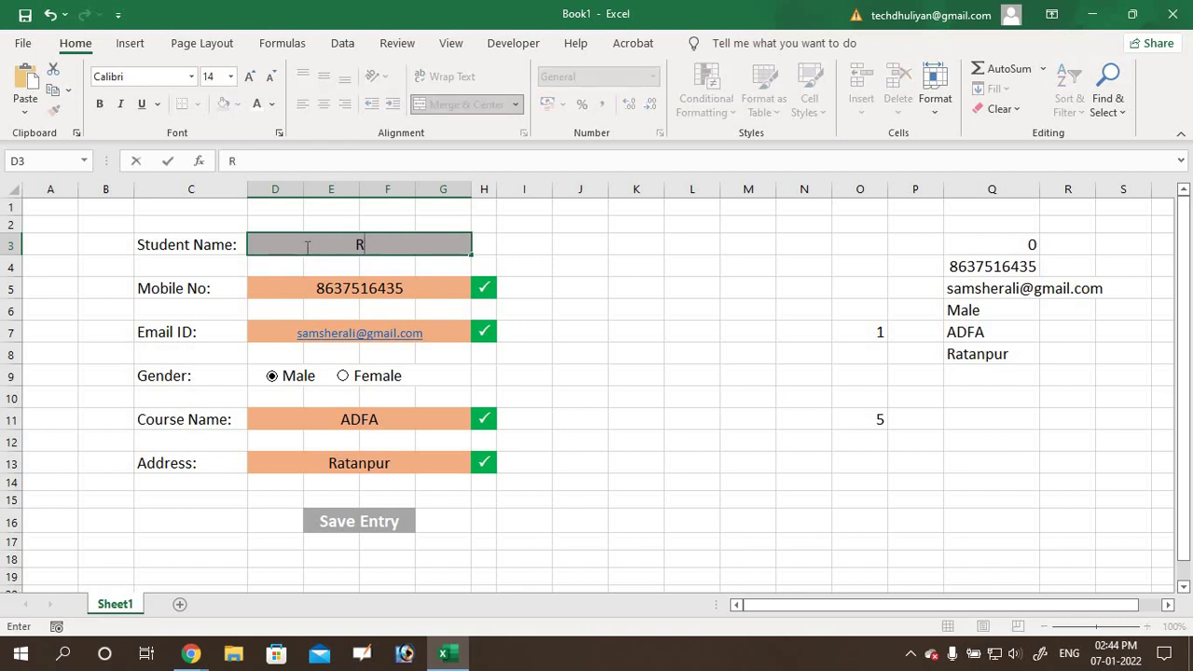
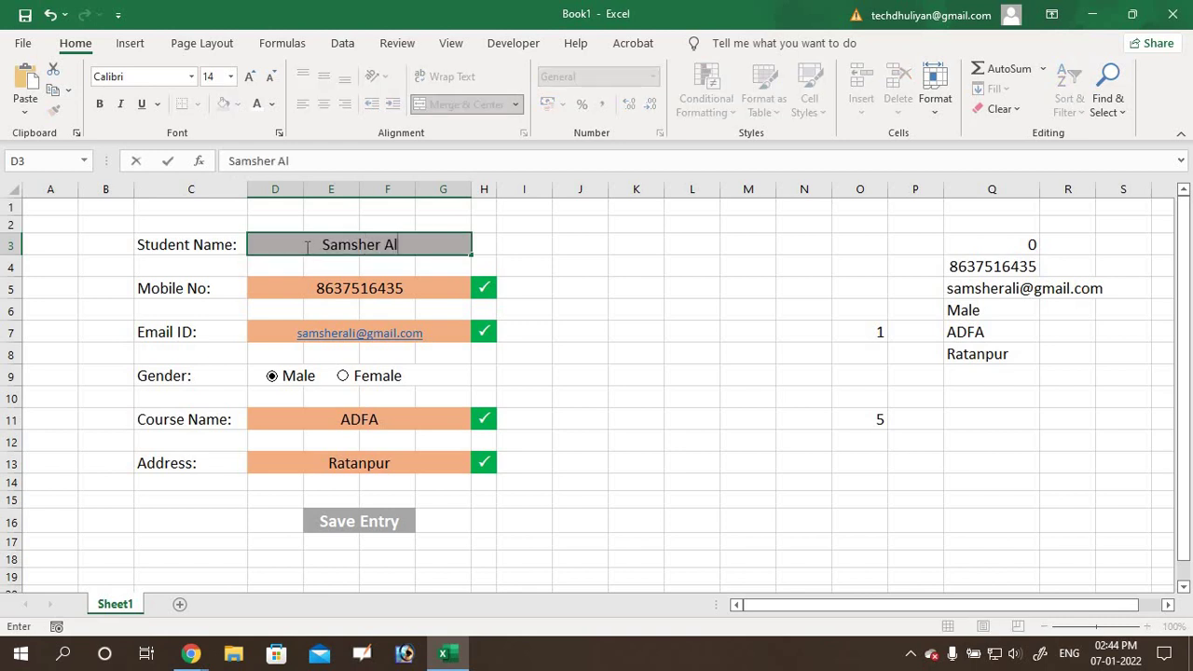
{"action": "key", "text": "Return"}
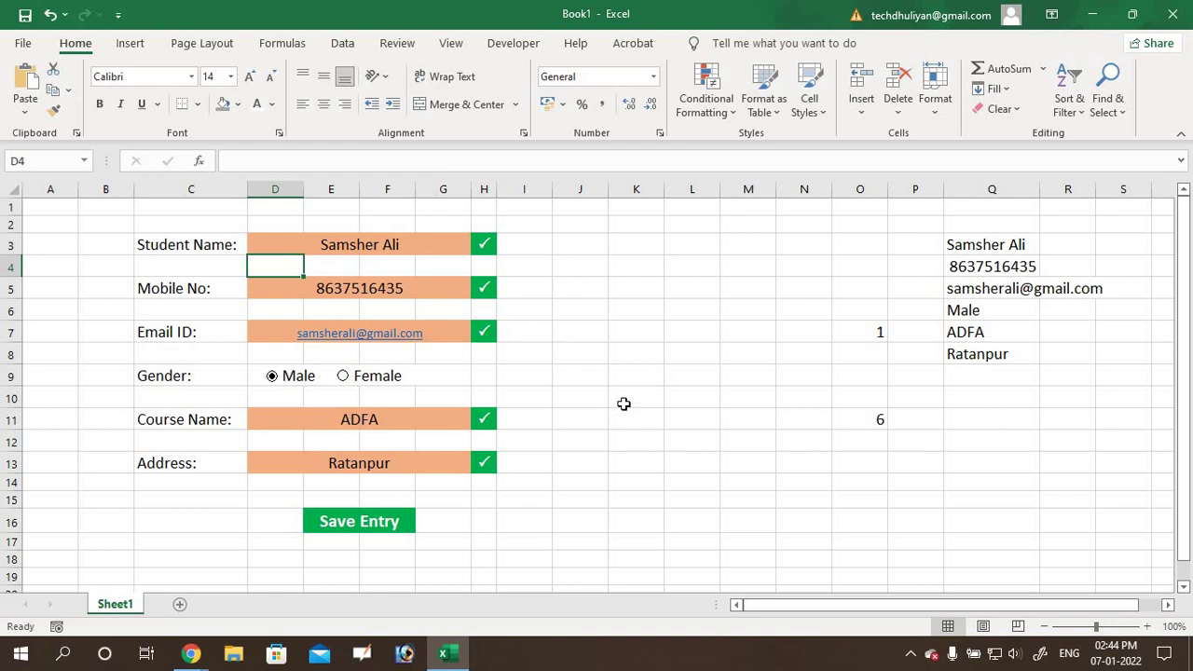
Step: Copy the Save Entry cell E16, paste it as a linked picture, and move it beside the form
{"action": "left_click", "coordinate": [397, 523]}
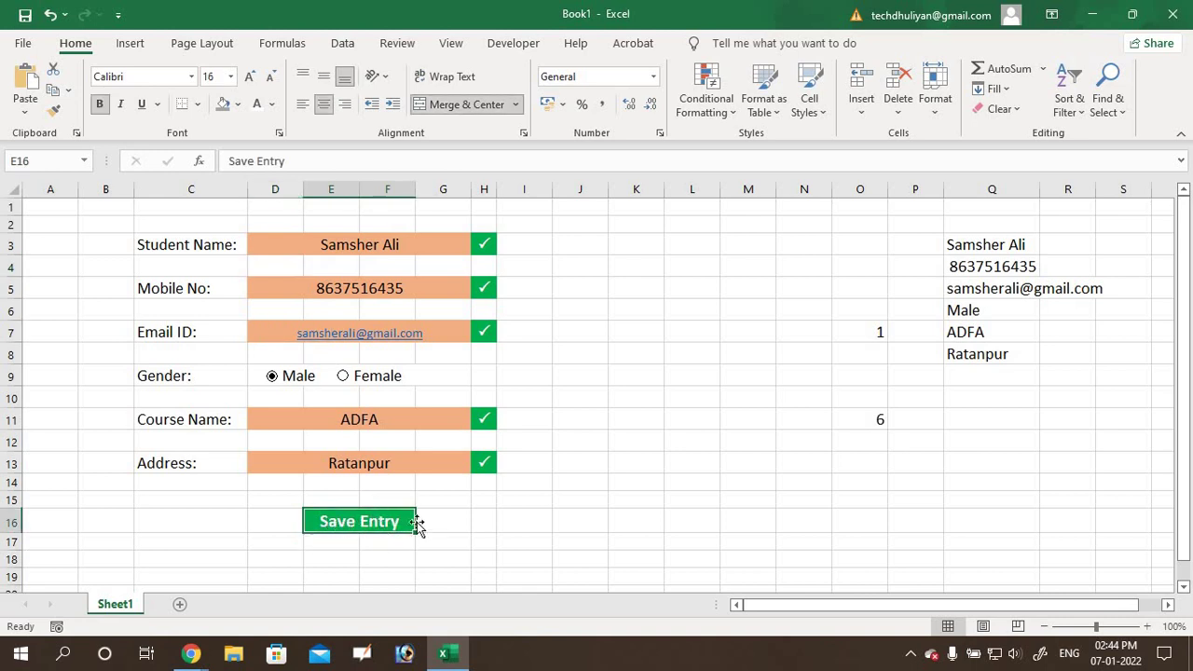
{"action": "right_click", "coordinate": [353, 522]}
{"action": "left_click", "coordinate": [416, 123]}
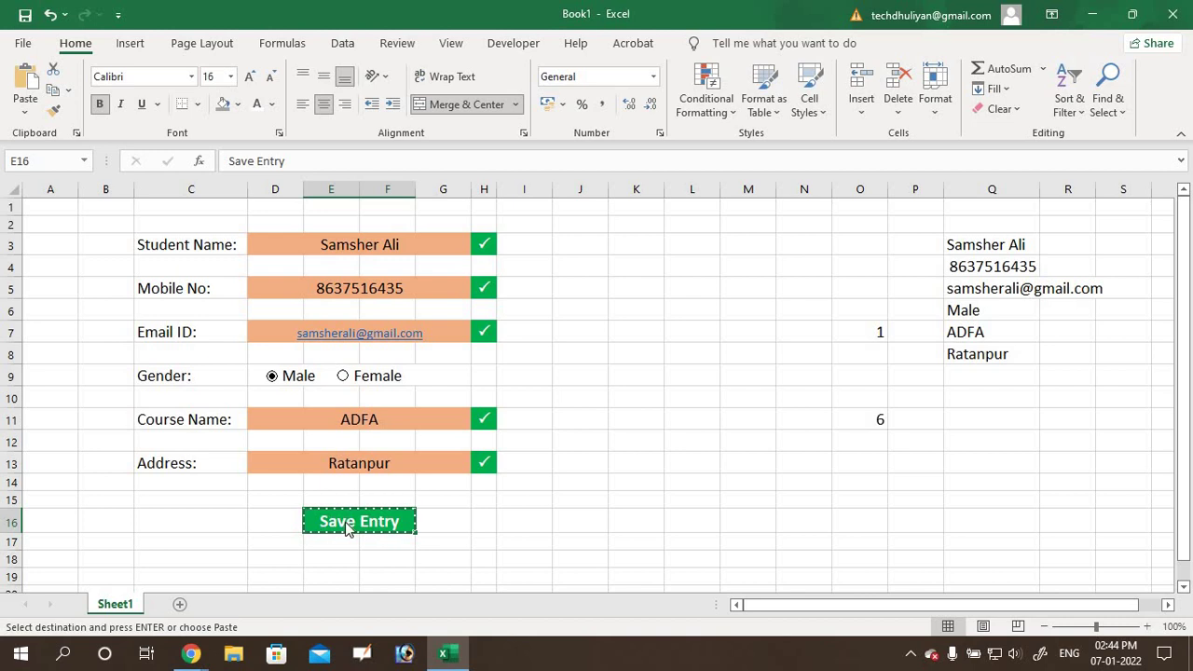
{"action": "right_click", "coordinate": [347, 527]}
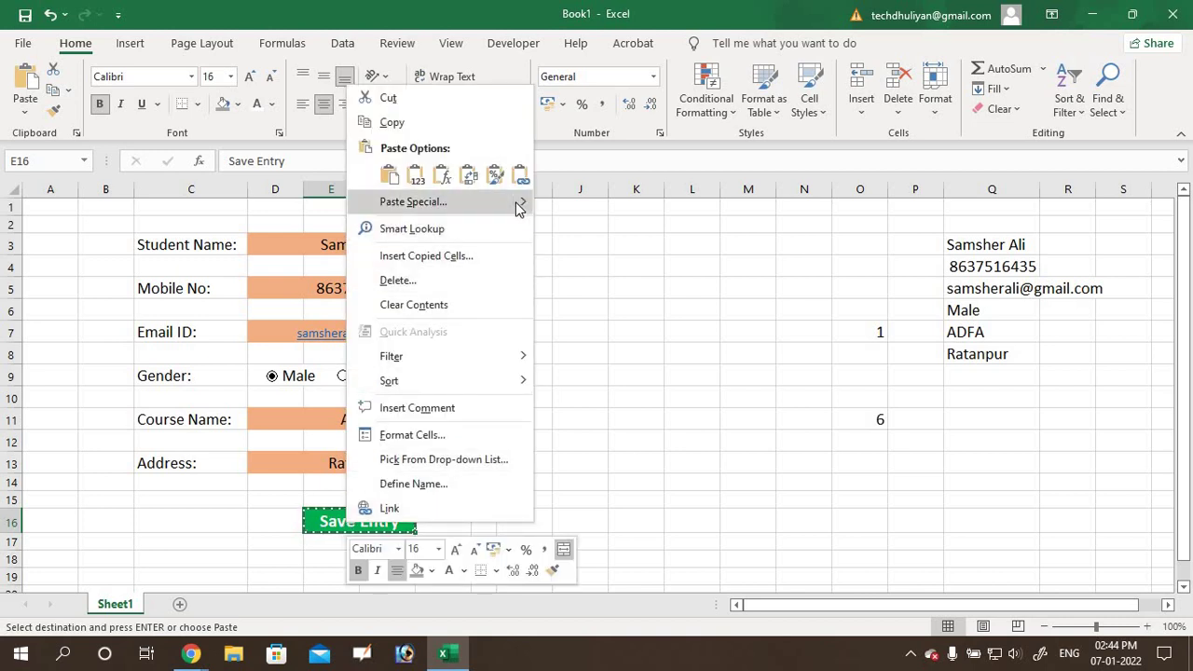
{"action": "mouse_move", "coordinate": [413, 201]}
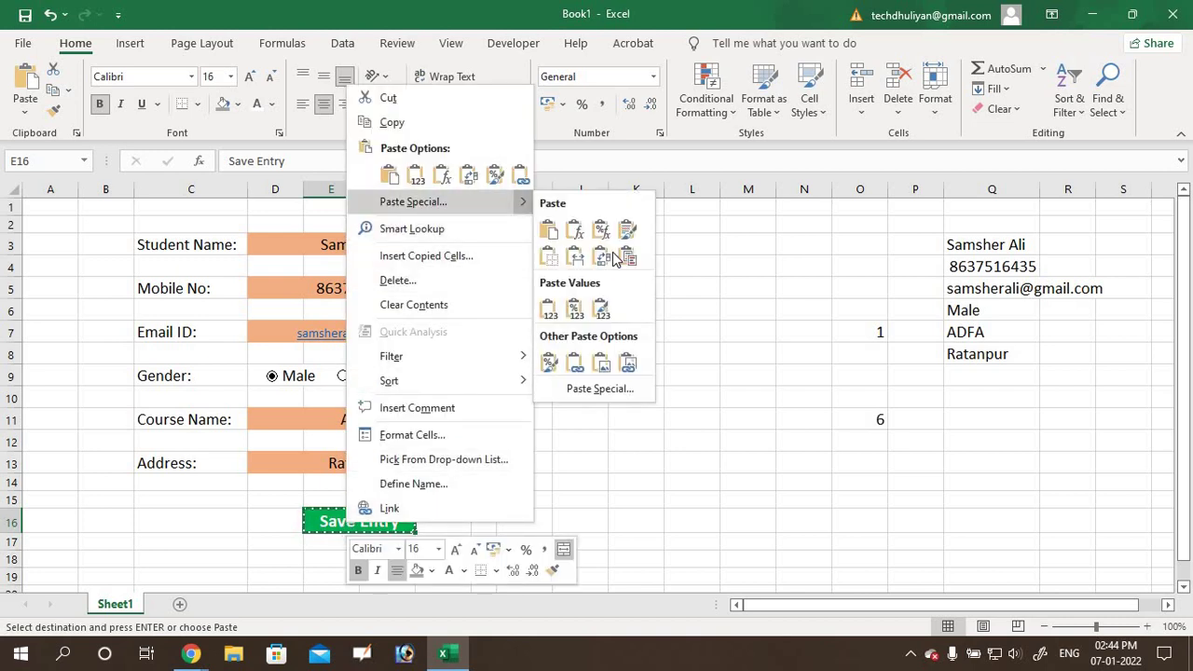
{"action": "left_click", "coordinate": [629, 363]}
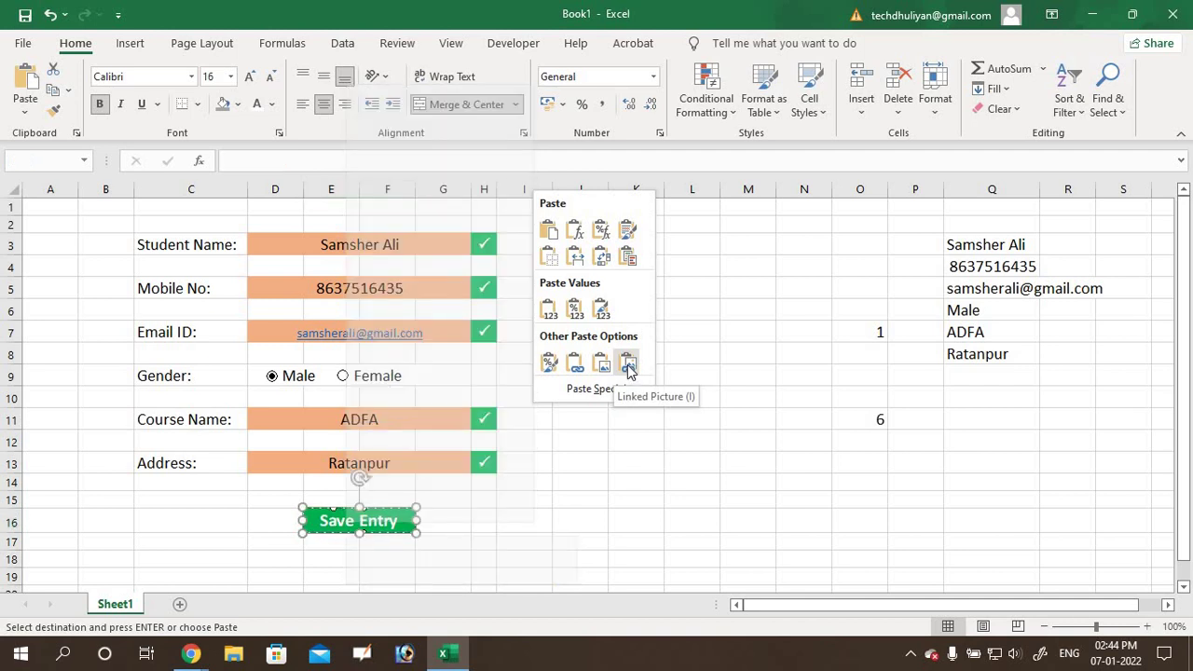
{"action": "left_click", "coordinate": [508, 513]}
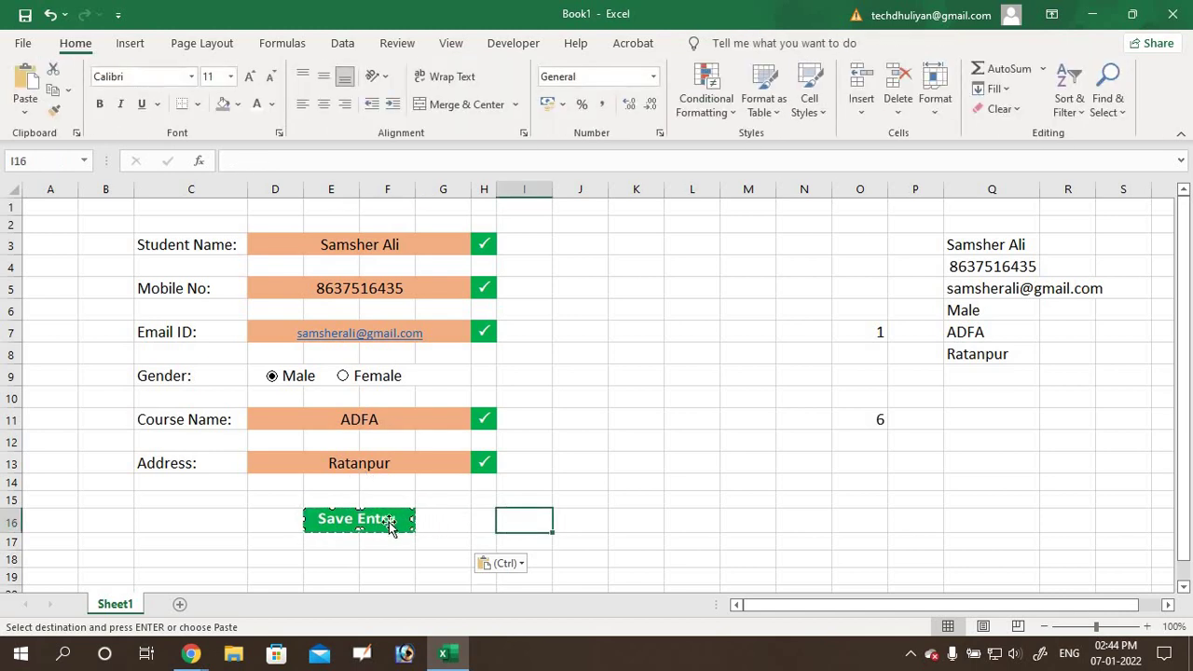
{"action": "mouse_move", "coordinate": [389, 525]}
{"action": "left_mouse_down"}
{"action": "mouse_move", "coordinate": [561, 474]}
{"action": "mouse_move", "coordinate": [641, 408]}
{"action": "left_mouse_up"}
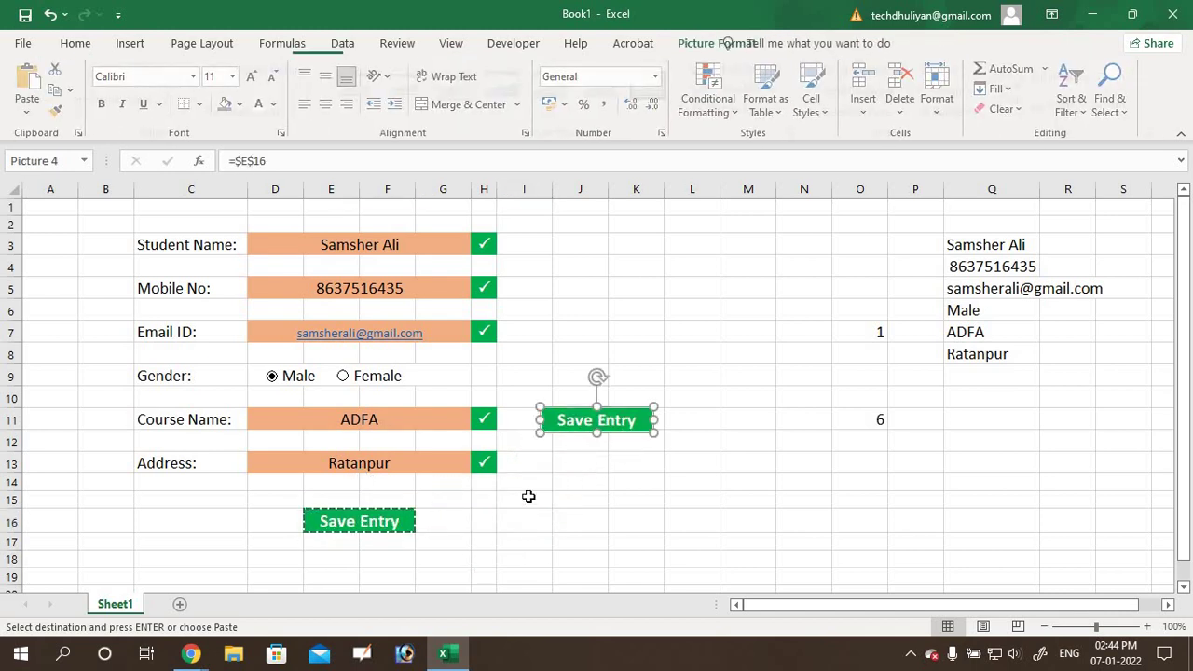
Step: Insert blank rows at row 15, above the lower Save Entry button
{"action": "left_click", "coordinate": [342, 500]}
{"action": "left_click", "coordinate": [200, 537]}
{"action": "left_click", "coordinate": [140, 520]}
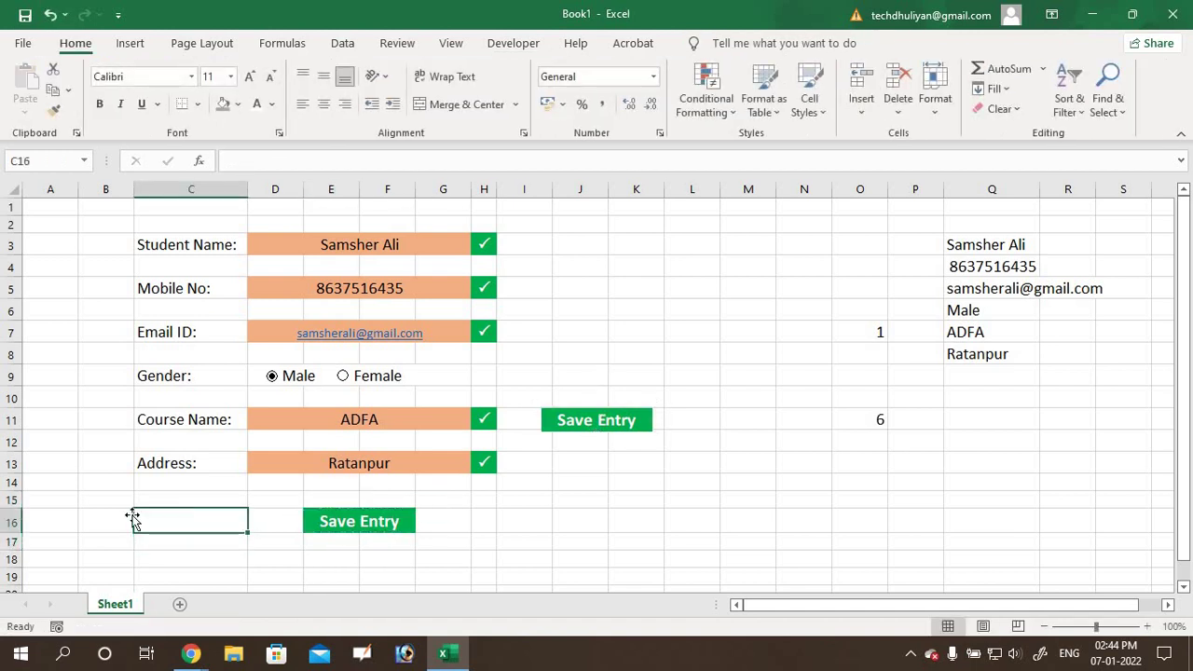
{"action": "left_click", "coordinate": [5, 499]}
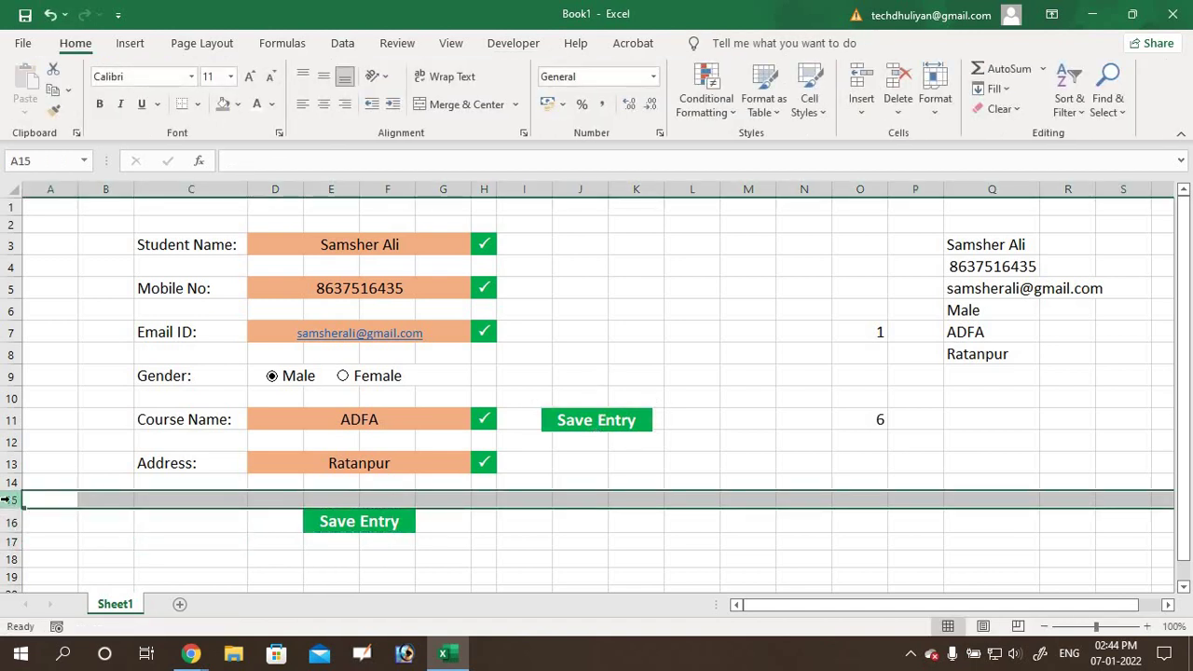
{"action": "key", "text": "ctrl+shift+plus"}
{"action": "key", "text": "ctrl+shift+plus"}
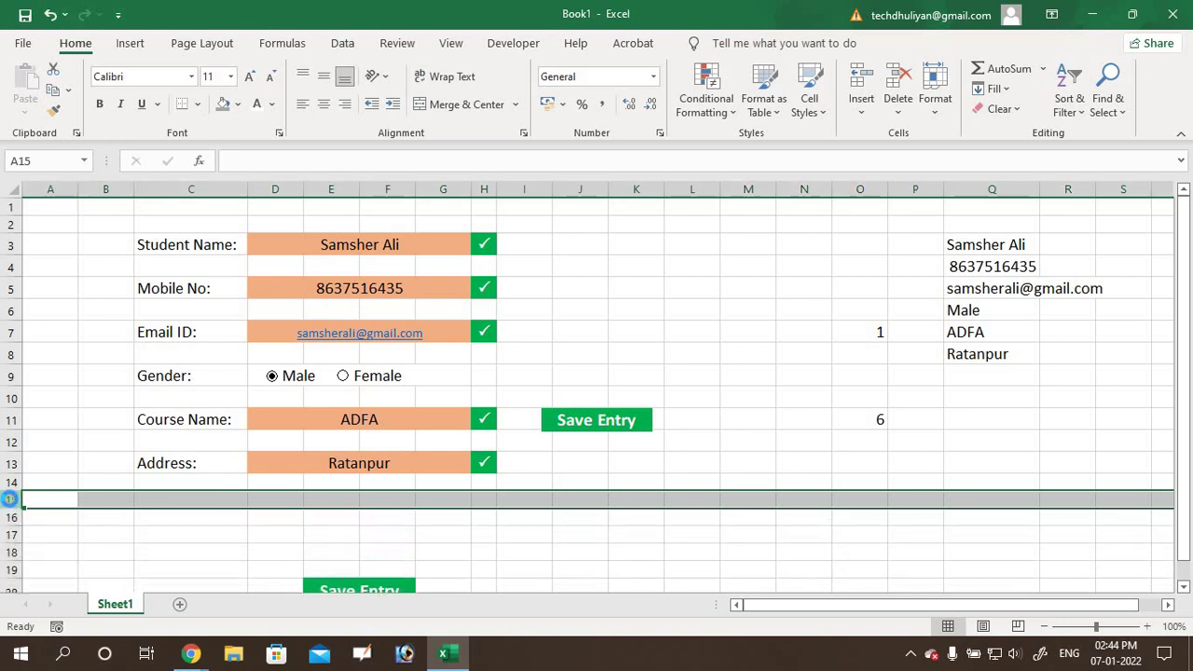
{"action": "key", "text": "ctrl+shift+plus"}
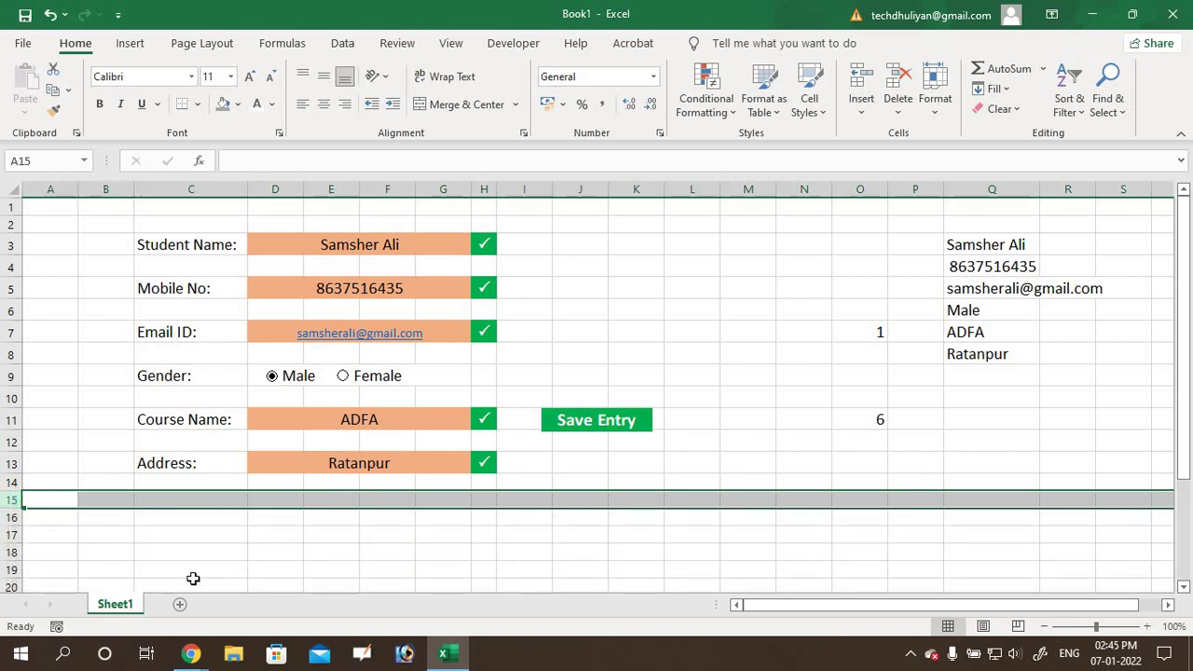
Step: Move the Save Entry picture from beside the form down to rows 16–17 beneath it
{"action": "scroll", "coordinate": [280, 501], "scroll_direction": "down", "scroll_amount": 4}
{"action": "scroll", "coordinate": [282, 501], "scroll_direction": "down", "scroll_amount": 5}
{"action": "scroll", "coordinate": [281, 502], "scroll_direction": "up", "scroll_amount": 2}
{"action": "scroll", "coordinate": [466, 453], "scroll_direction": "up", "scroll_amount": 3}
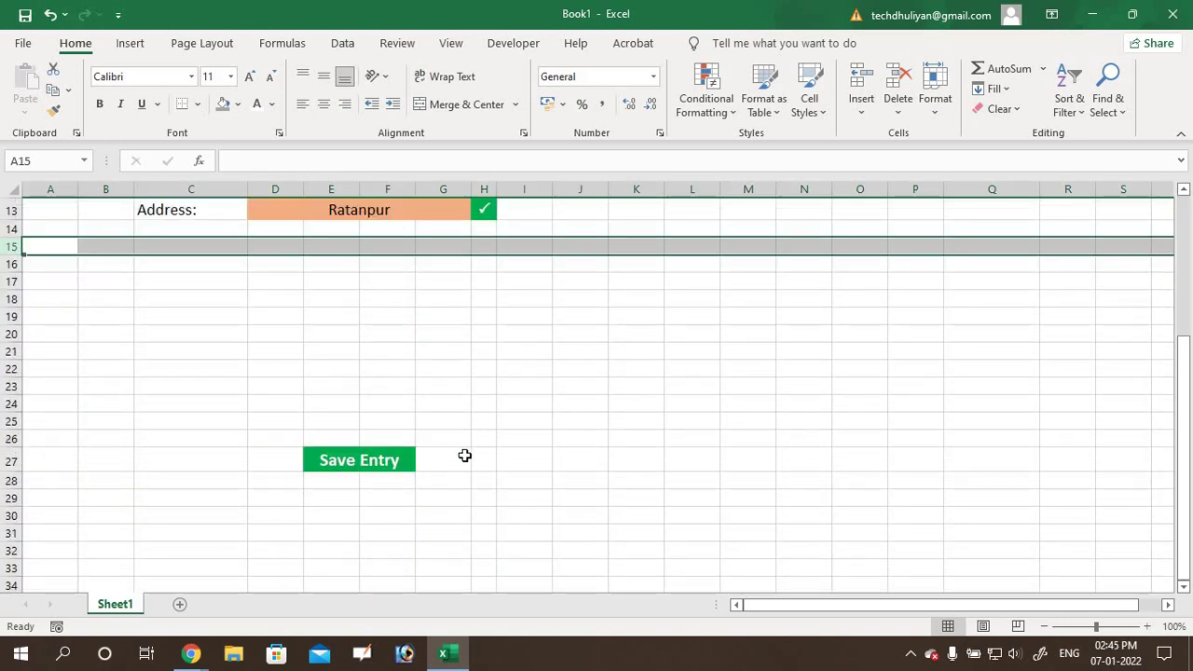
{"action": "key", "text": "ctrl+z"}
{"action": "scroll", "coordinate": [466, 453], "scroll_direction": "up", "scroll_amount": 2}
{"action": "scroll", "coordinate": [641, 446], "scroll_direction": "up", "scroll_amount": 2}
{"action": "left_click", "coordinate": [642, 445]}
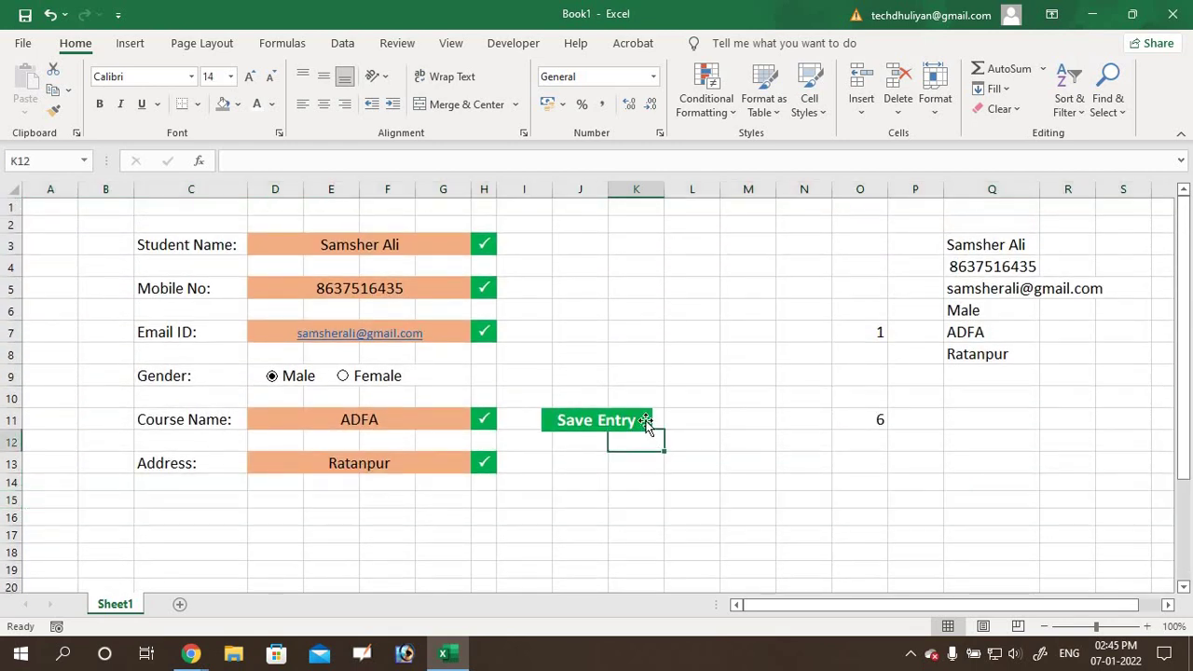
{"action": "mouse_move", "coordinate": [647, 420]}
{"action": "left_mouse_down"}
{"action": "mouse_move", "coordinate": [623, 463]}
{"action": "mouse_move", "coordinate": [429, 552]}
{"action": "mouse_move", "coordinate": [391, 531]}
{"action": "mouse_move", "coordinate": [400, 519]}
{"action": "left_mouse_up"}
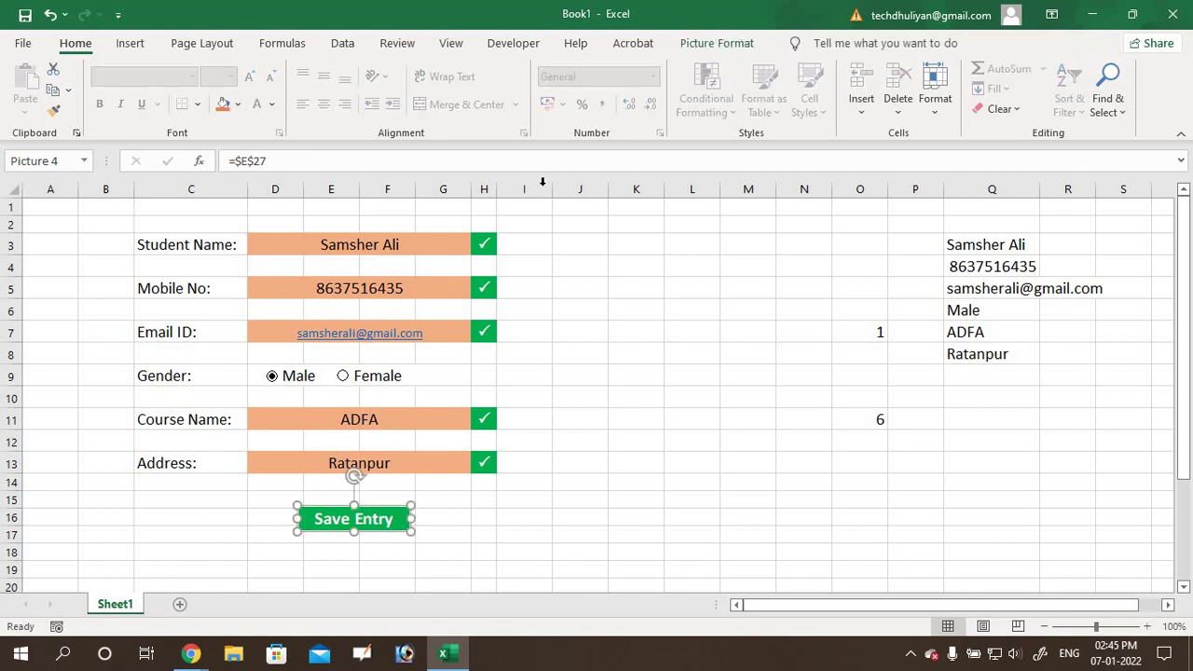
Step: Apply an orange glow picture effect to the linked Save Entry picture below the form
{"action": "left_click", "coordinate": [742, 48]}
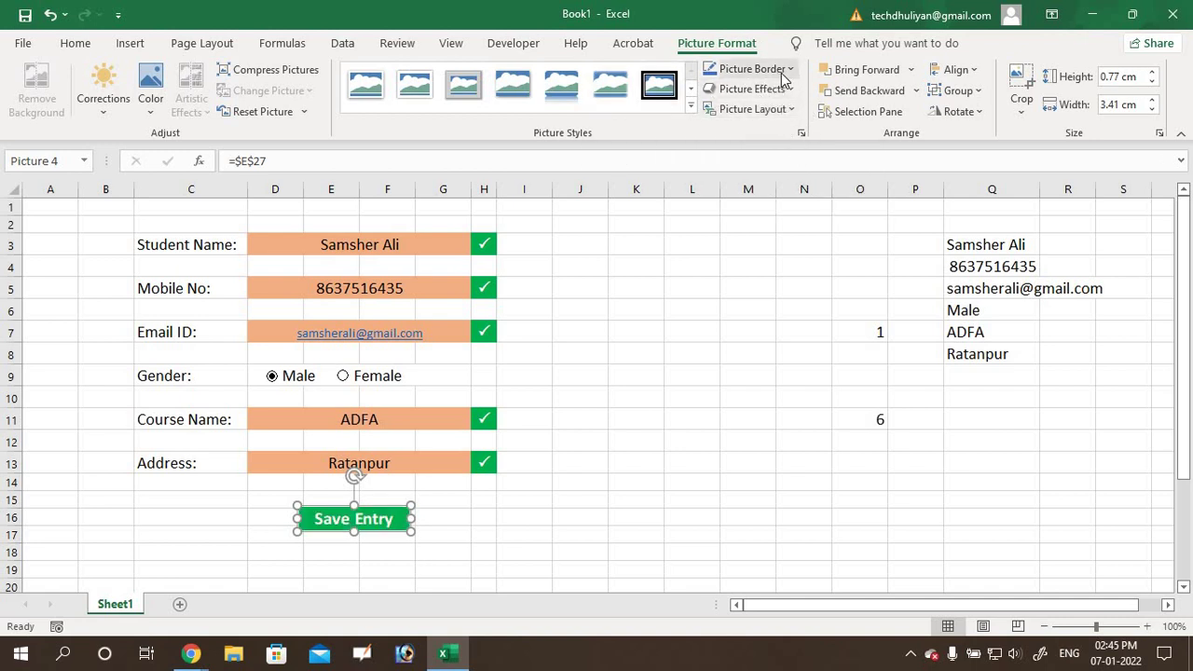
{"action": "left_click", "coordinate": [692, 90]}
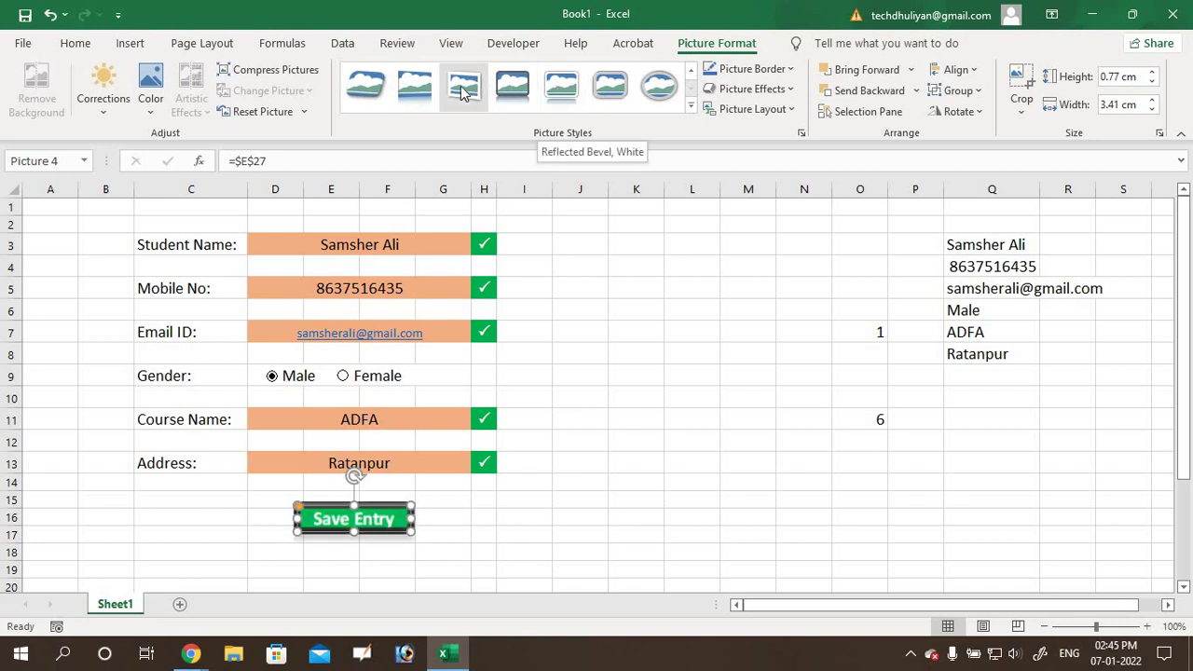
{"action": "left_click", "coordinate": [786, 91]}
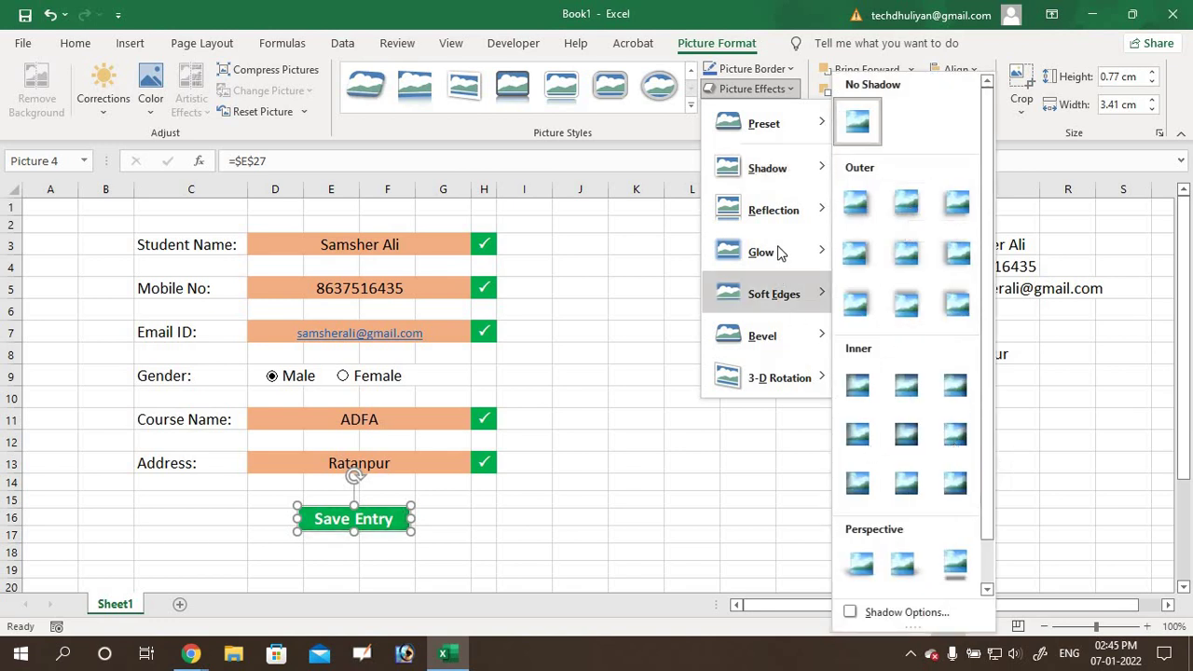
{"action": "mouse_move", "coordinate": [760, 252]}
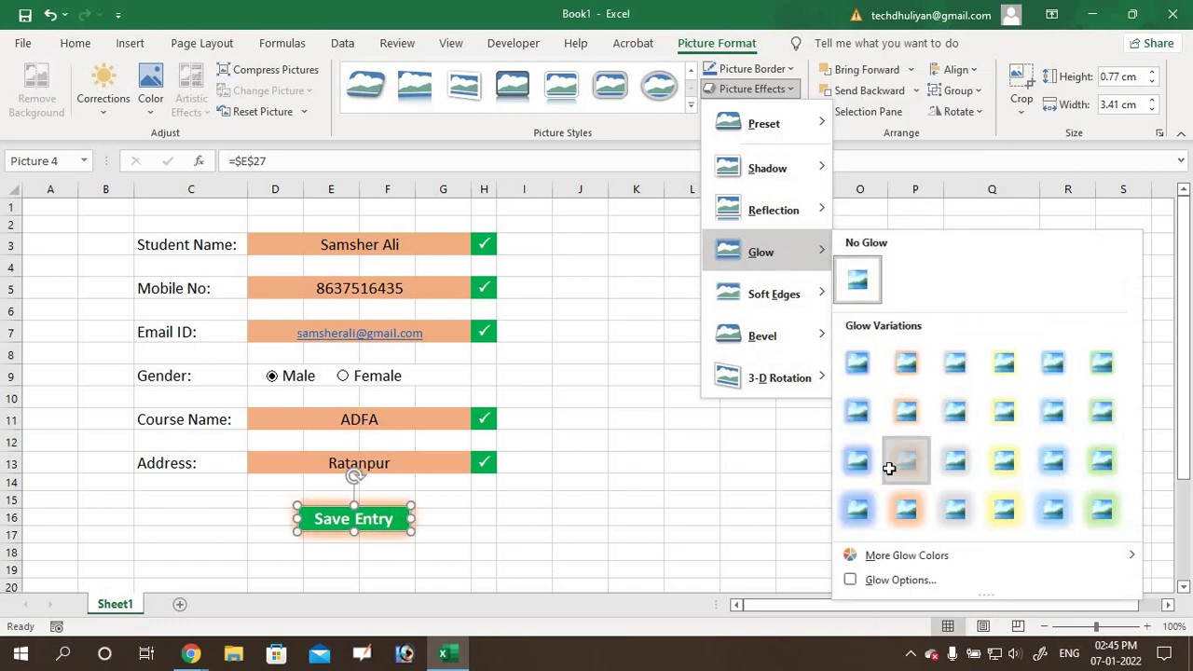
{"action": "left_click", "coordinate": [906, 460]}
{"action": "left_click", "coordinate": [610, 513]}
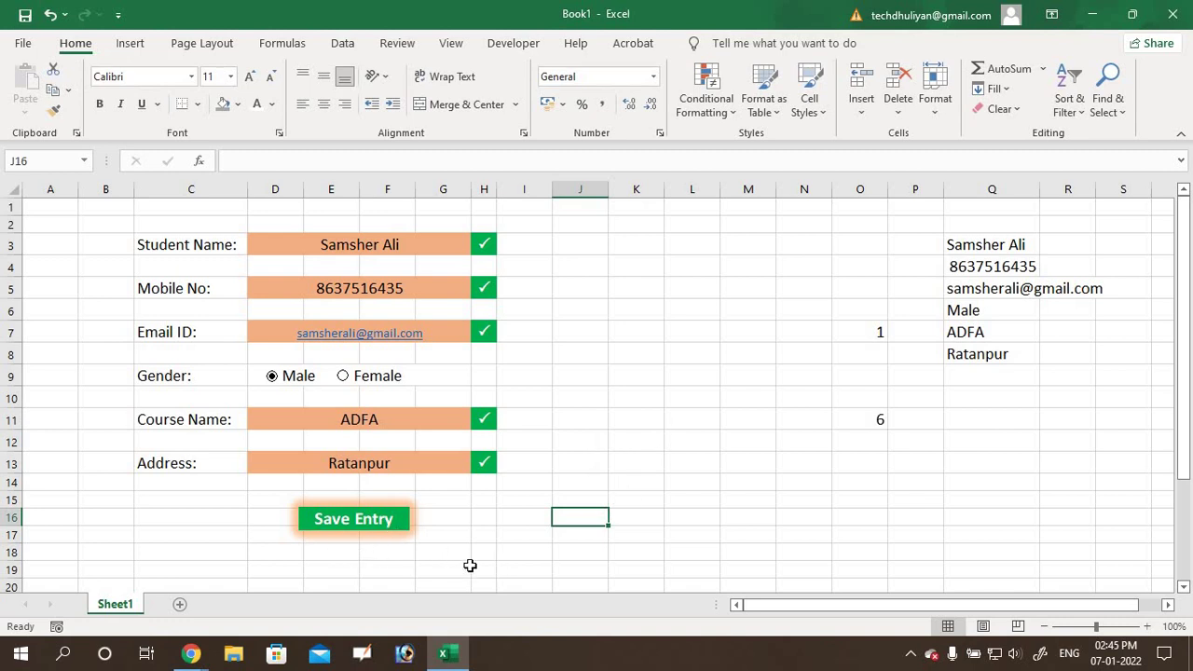
{"action": "left_click", "coordinate": [500, 539]}
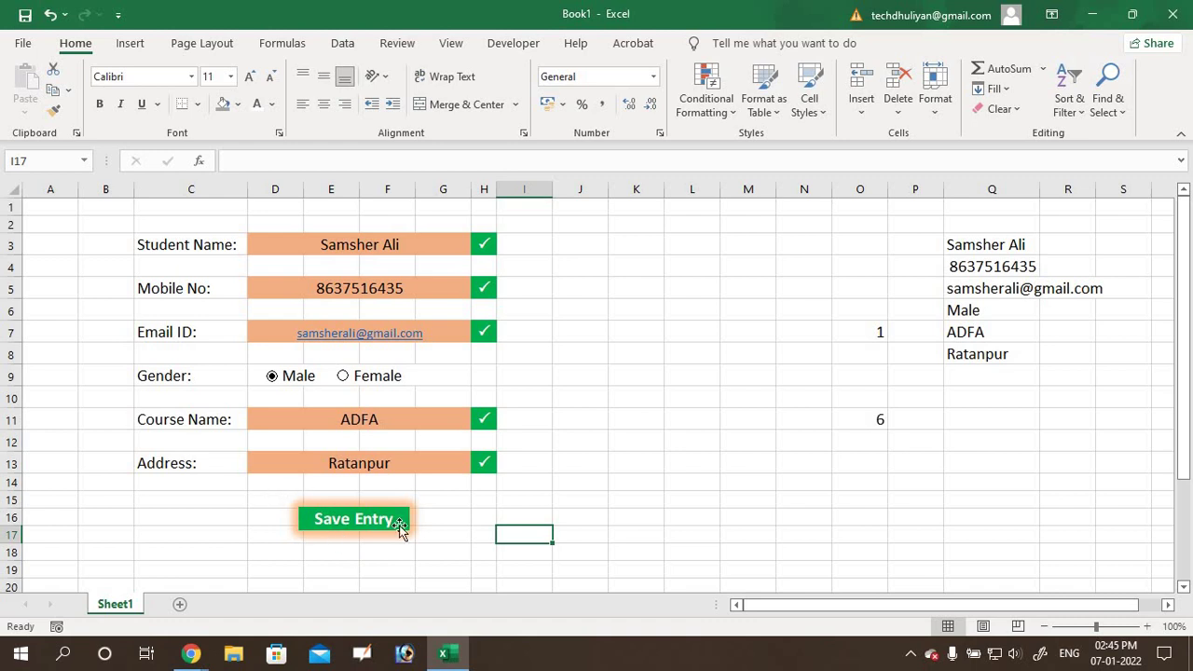
{"action": "left_click", "coordinate": [388, 567]}
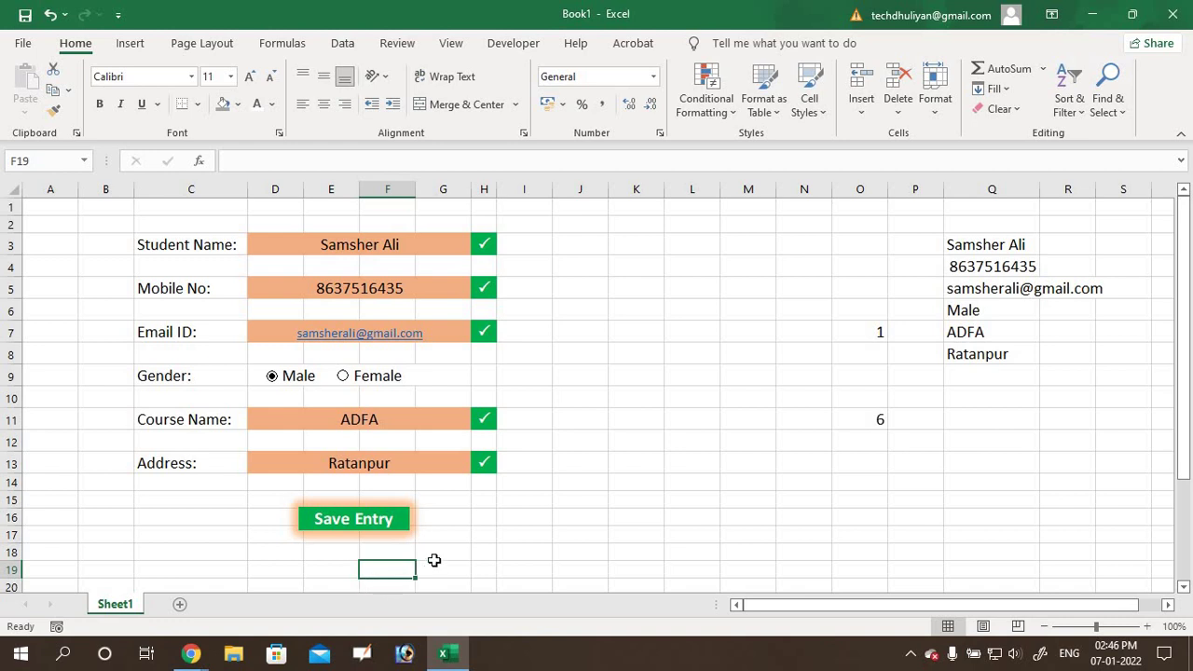
{"action": "scroll", "coordinate": [369, 556], "scroll_direction": "down", "scroll_amount": 1}
{"action": "scroll", "coordinate": [362, 553], "scroll_direction": "down", "scroll_amount": 2}
{"action": "scroll", "coordinate": [307, 504], "scroll_direction": "down", "scroll_amount": 1}
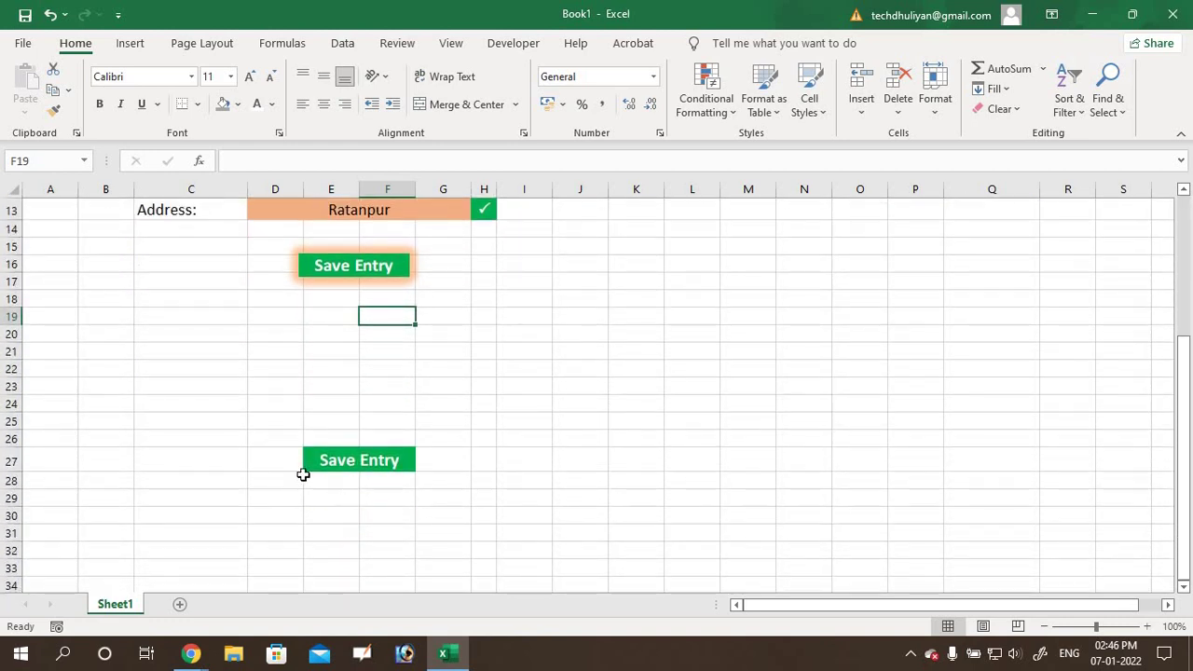
{"action": "scroll", "coordinate": [254, 494], "scroll_direction": "up", "scroll_amount": 1}
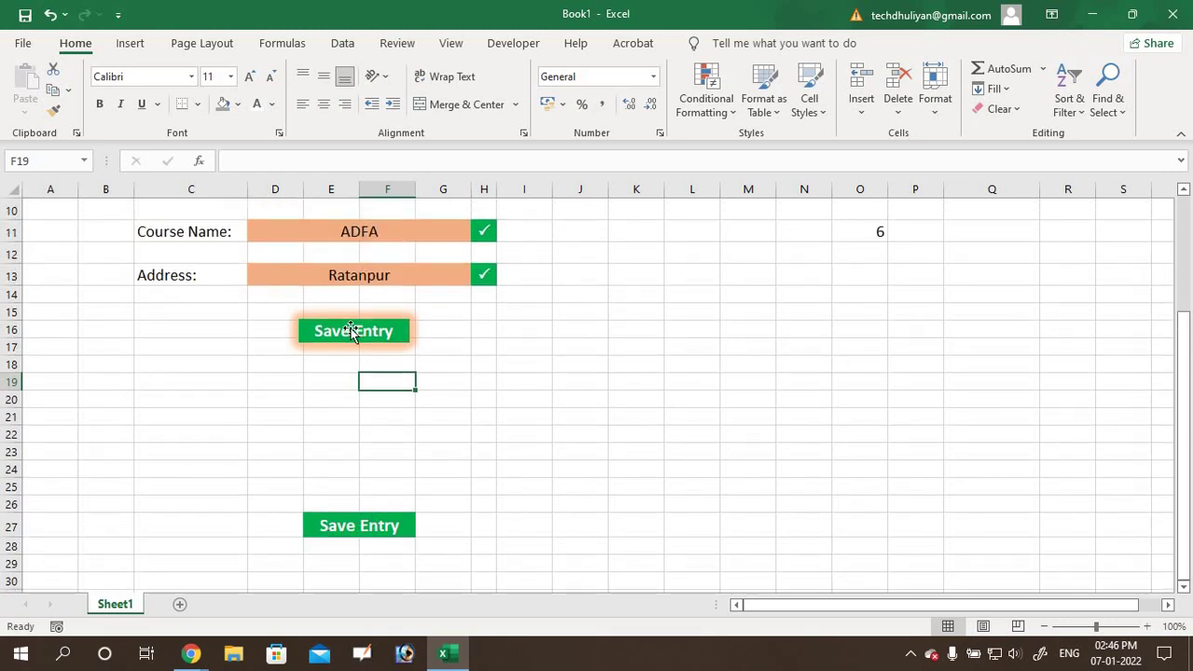
{"action": "scroll", "coordinate": [388, 491], "scroll_direction": "up", "scroll_amount": 1}
{"action": "scroll", "coordinate": [373, 565], "scroll_direction": "up", "scroll_amount": 2}
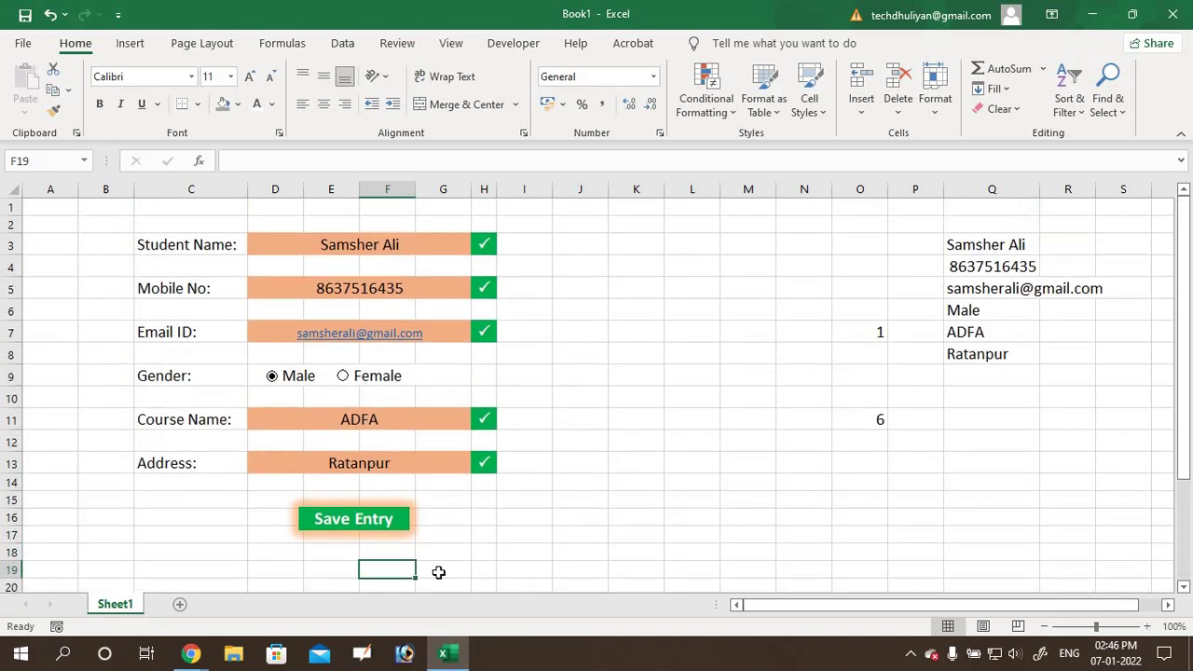
{"action": "left_click", "coordinate": [504, 522]}
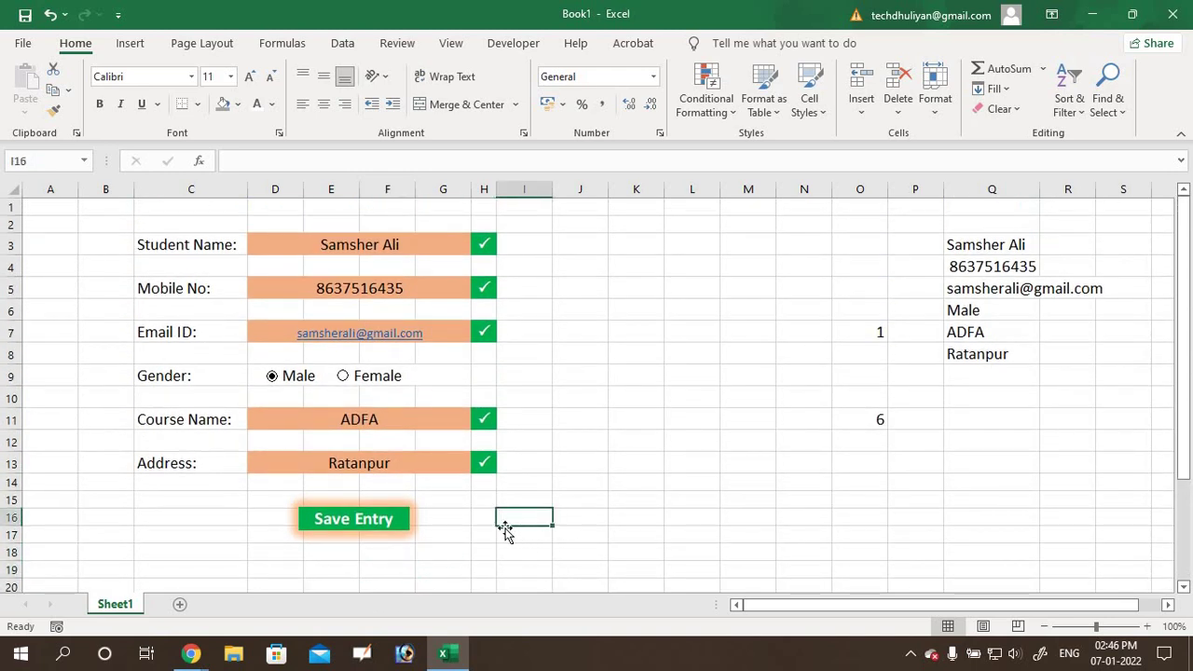
{"action": "left_click", "coordinate": [348, 520], "text": "ctrl"}
{"action": "left_click", "coordinate": [373, 554]}
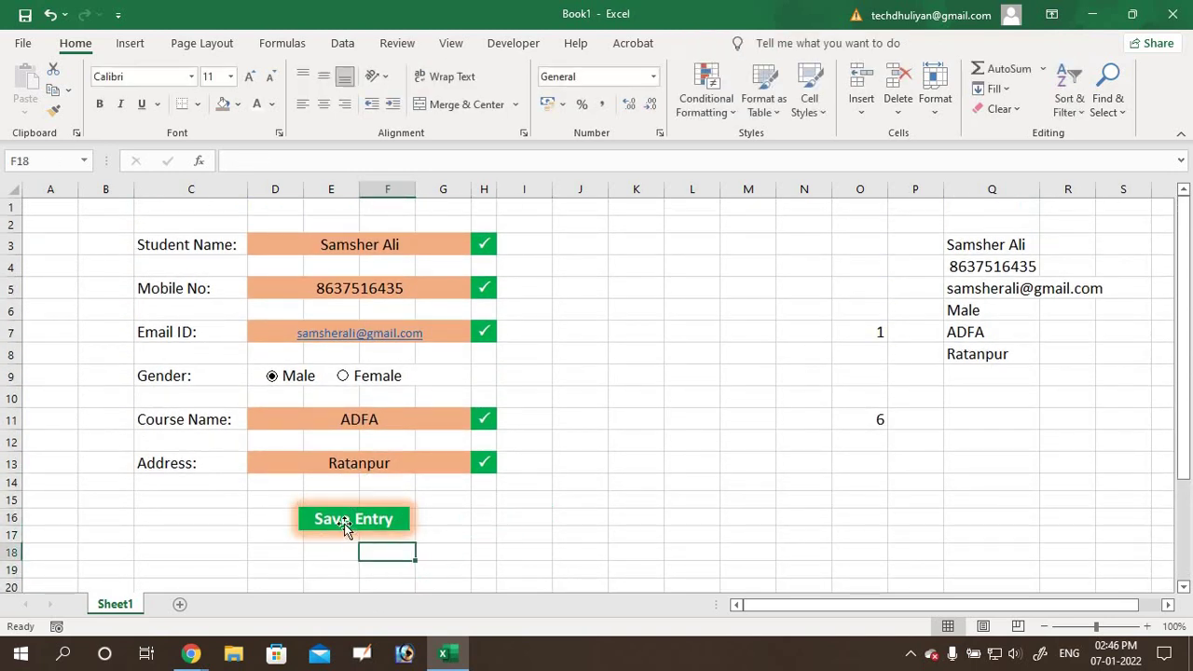
{"action": "left_click", "coordinate": [344, 522], "text": "ctrl"}
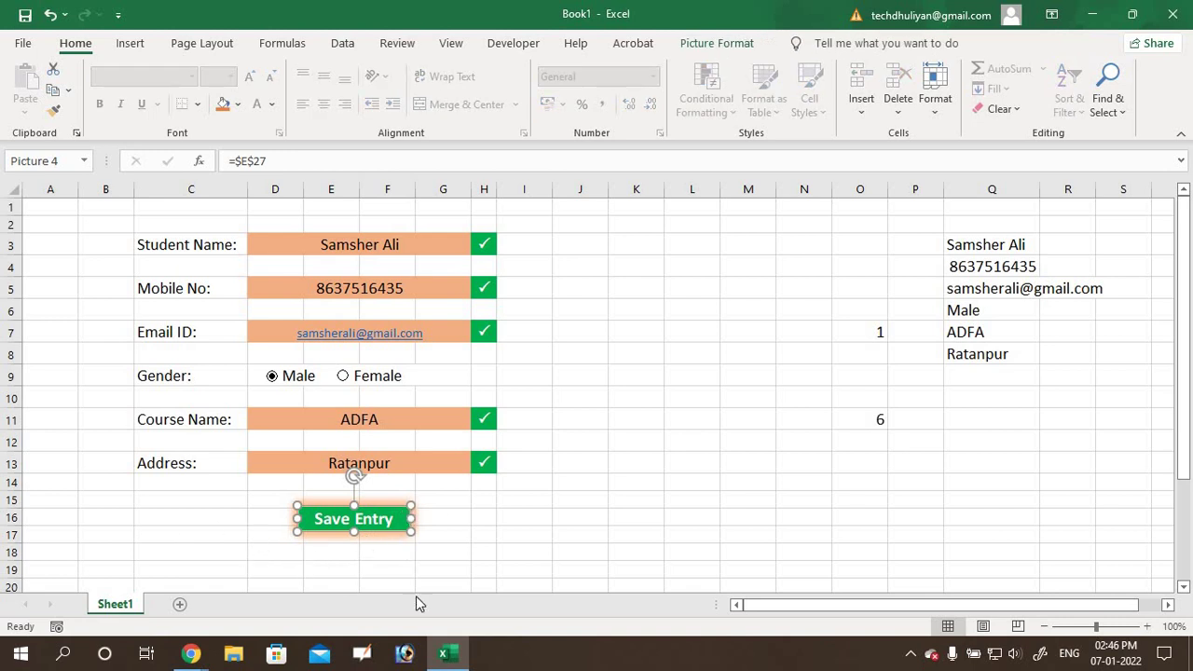
{"action": "left_click", "coordinate": [502, 533]}
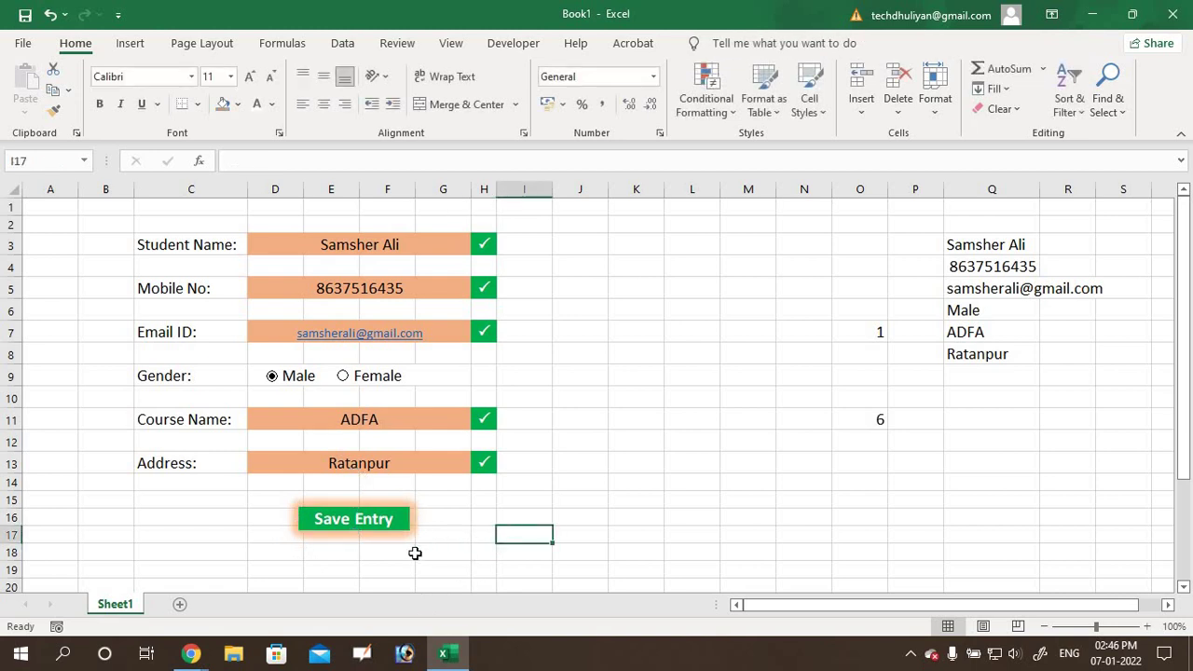
Step: Add two new sheets, Sheet2 and Sheet3, and review the form's field labels on Sheet1
{"action": "left_click", "coordinate": [180, 605]}
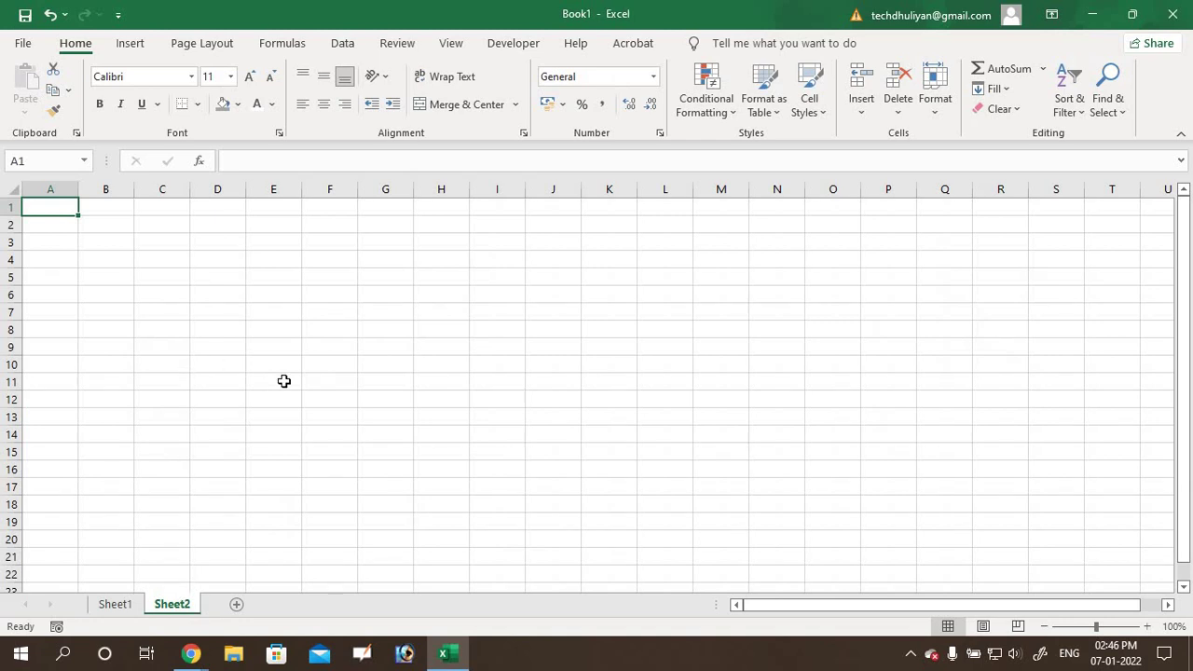
{"action": "left_click", "coordinate": [237, 604]}
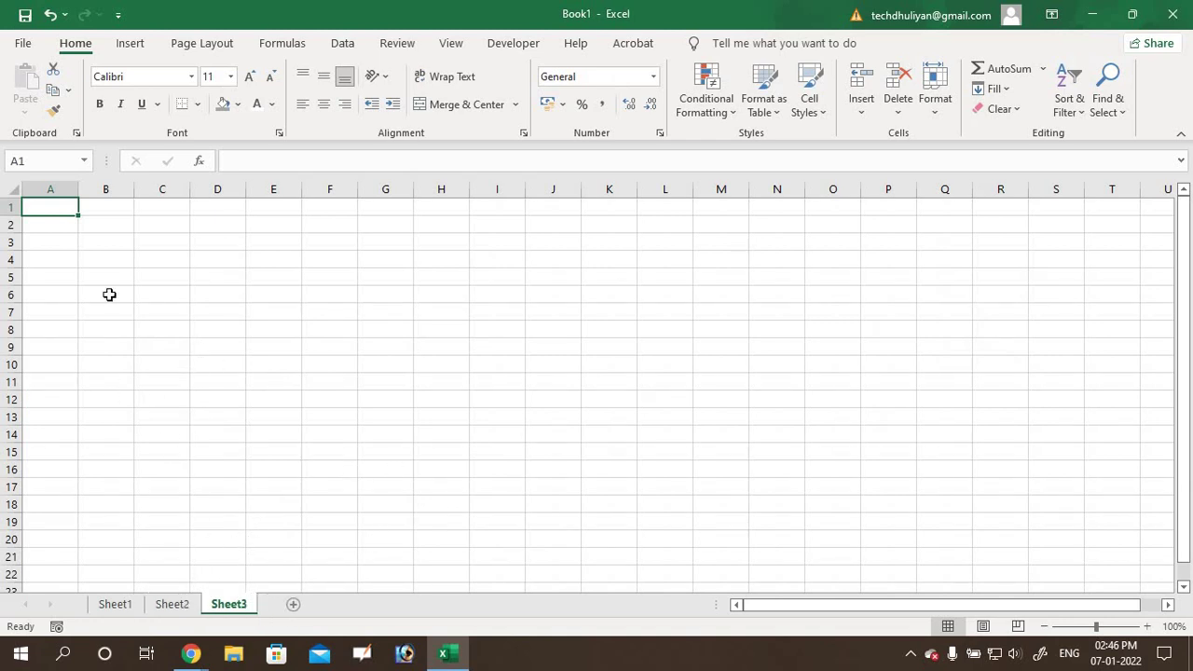
{"action": "left_click", "coordinate": [116, 605]}
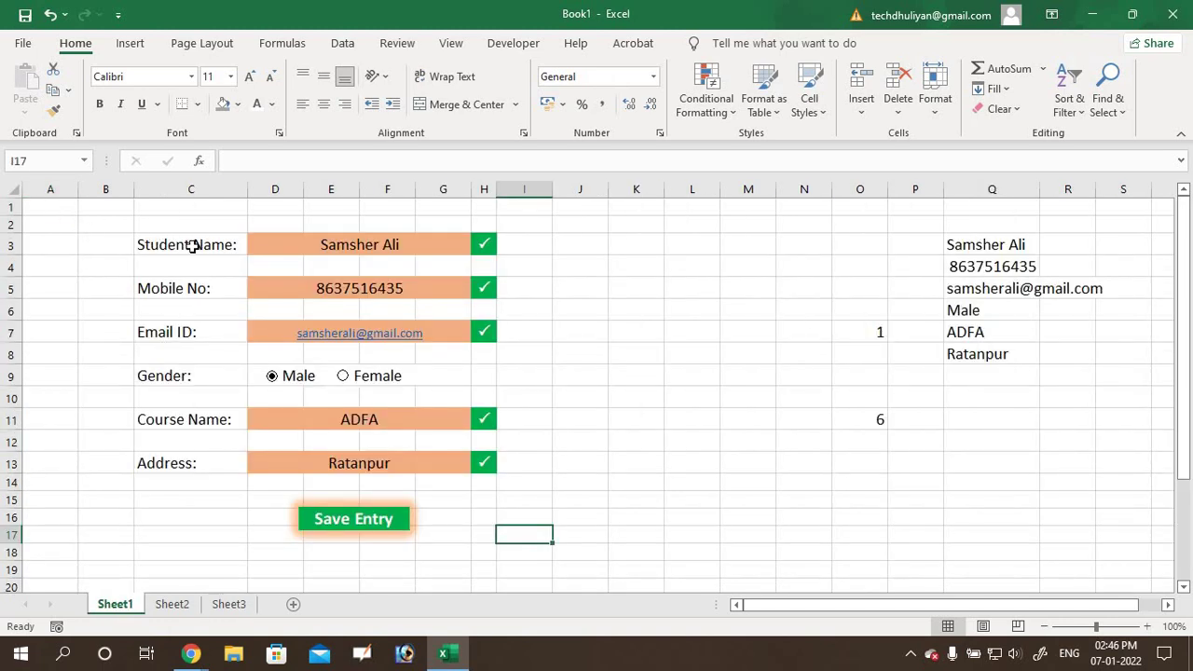
{"action": "left_click", "coordinate": [175, 293]}
{"action": "left_click", "coordinate": [169, 335]}
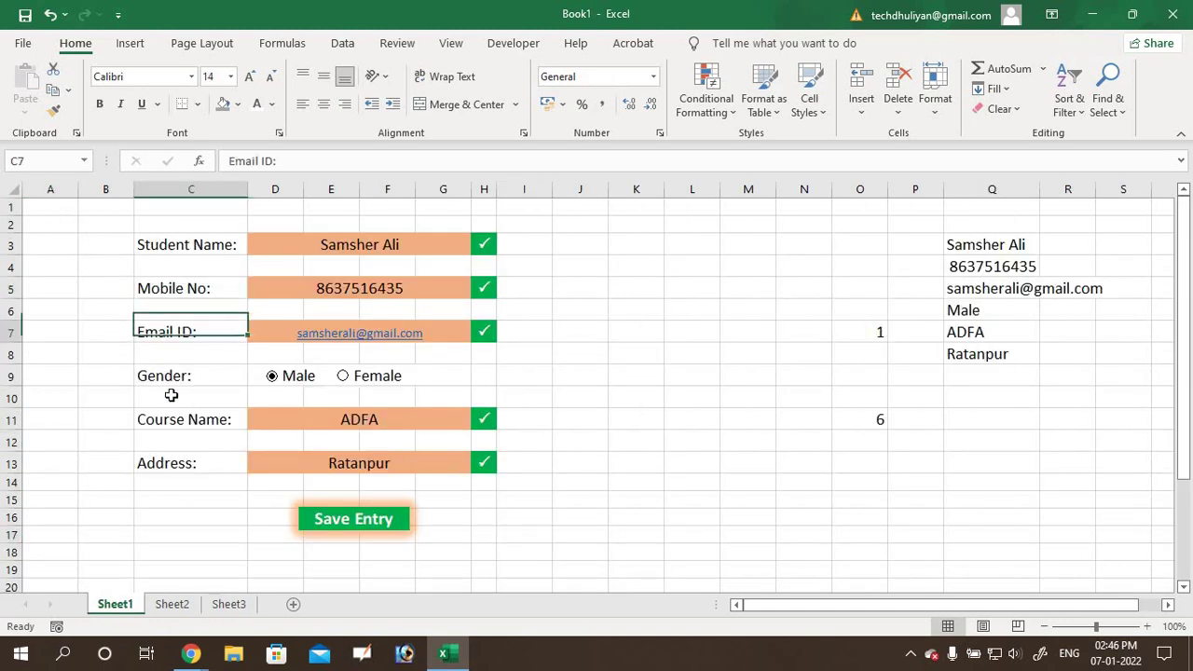
{"action": "left_click", "coordinate": [164, 378]}
{"action": "left_click", "coordinate": [165, 420]}
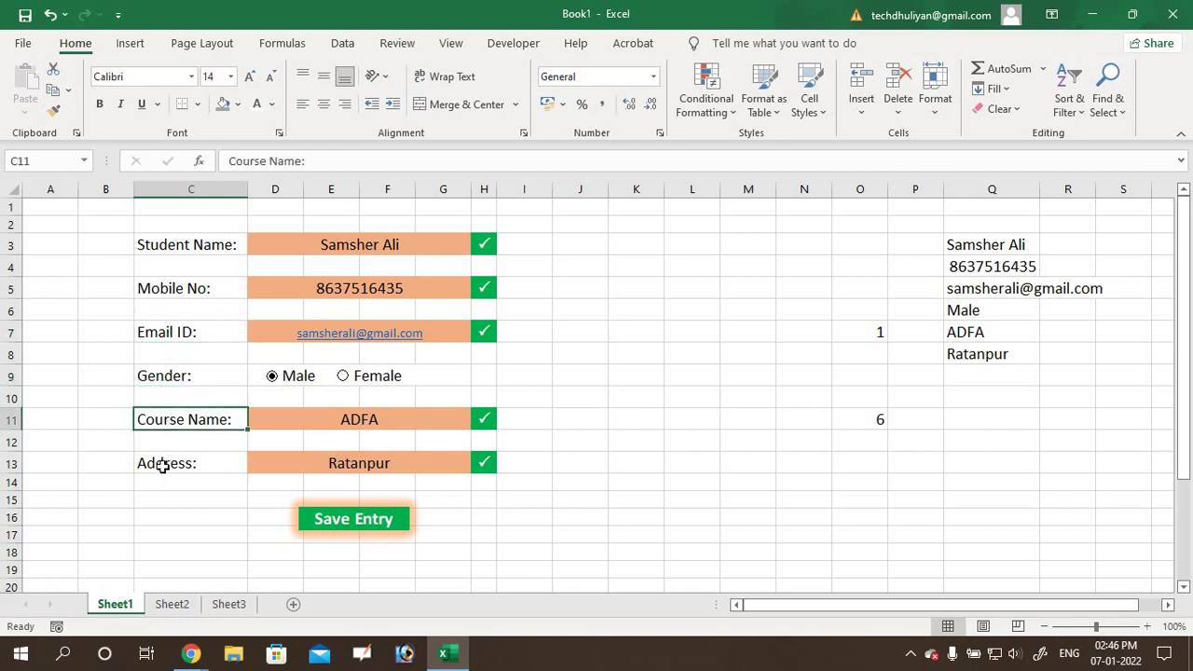
{"action": "left_click", "coordinate": [164, 467]}
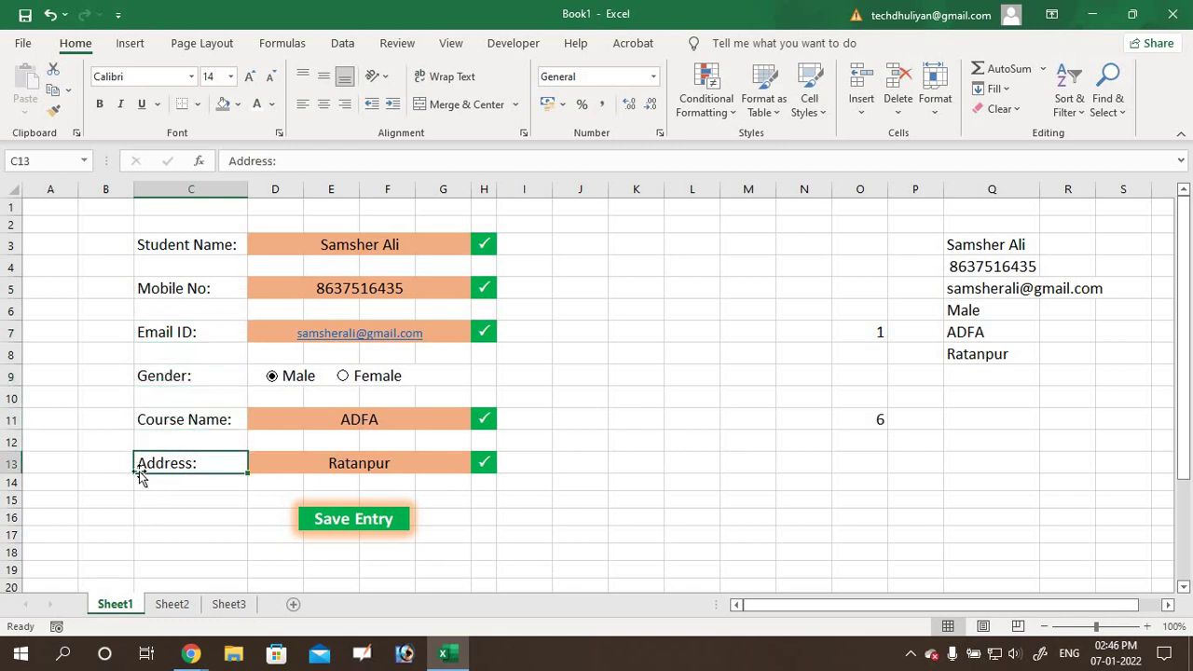
Step: Switch to the empty Sheet3
{"action": "left_click", "coordinate": [233, 606]}
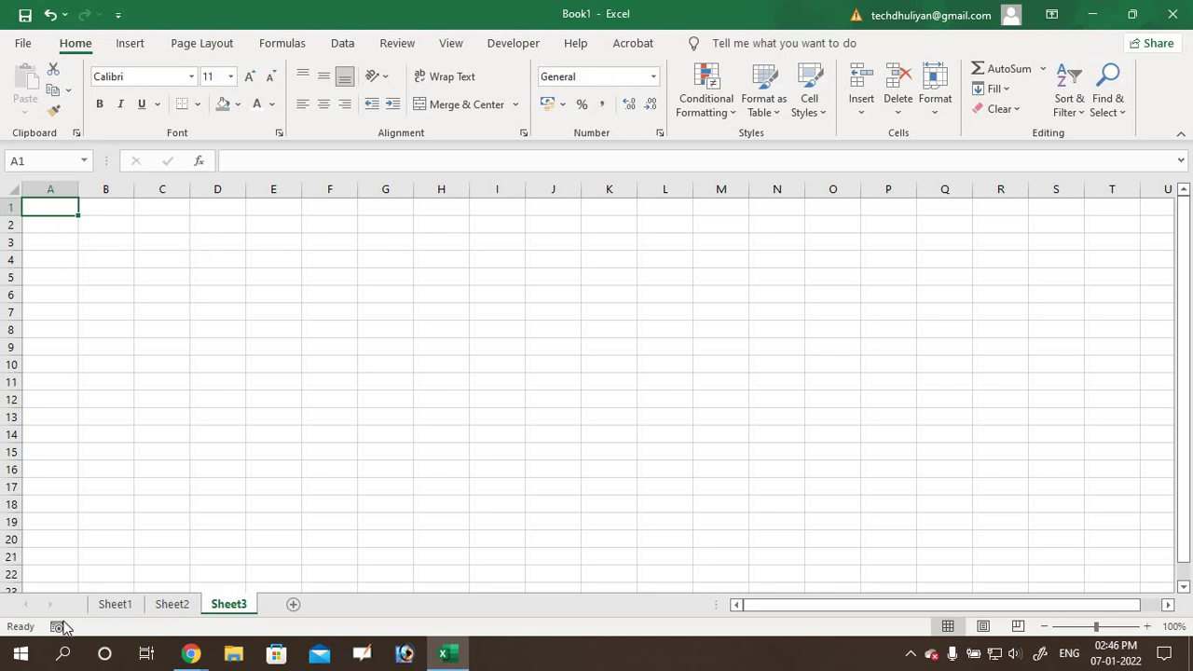
{"action": "left_click", "coordinate": [117, 608]}
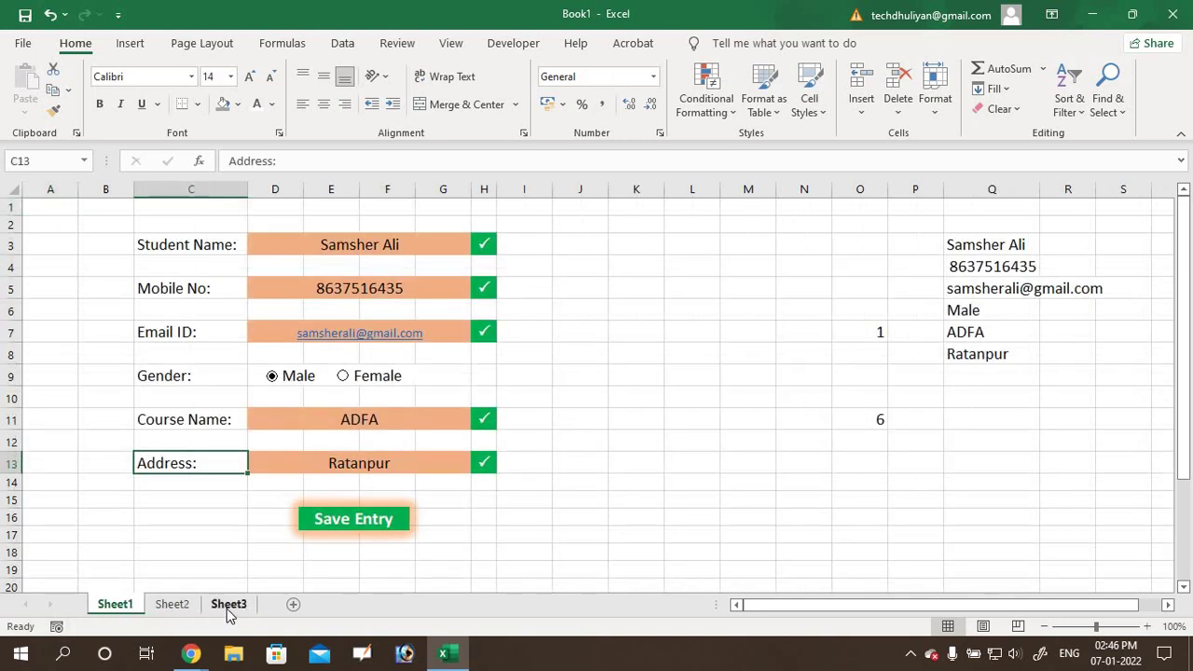
{"action": "left_click", "coordinate": [229, 608]}
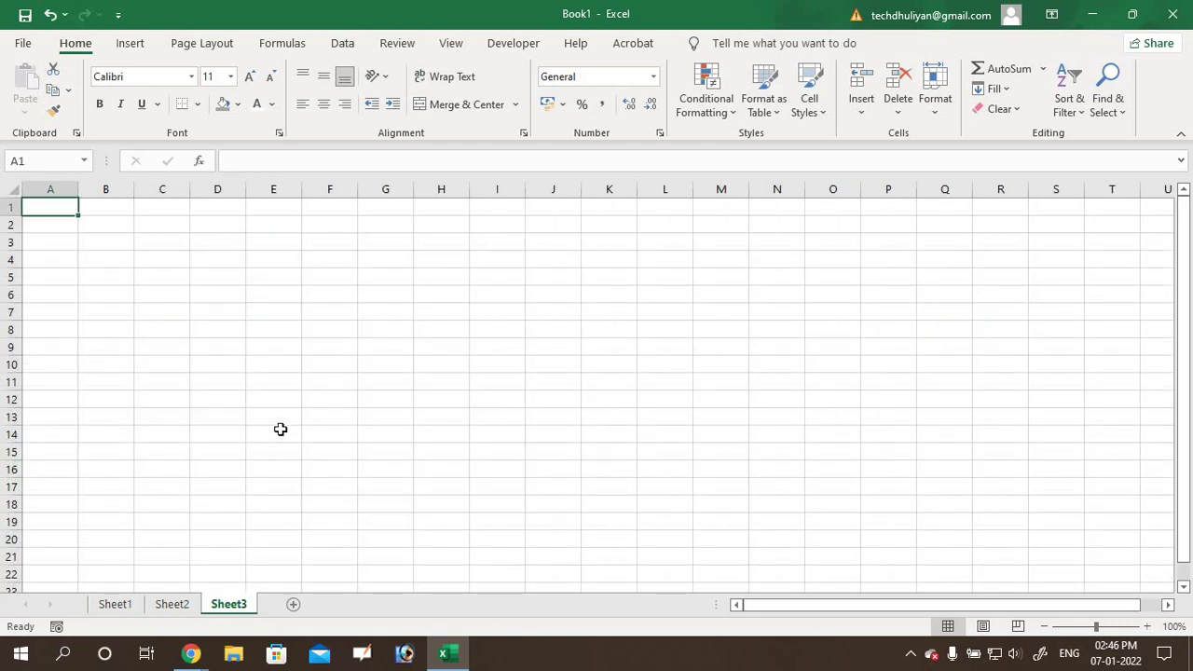
Step: Enter Student Name in A1 and Mobile No in B1, widening columns A and B
{"action": "type", "text": "Student N"}
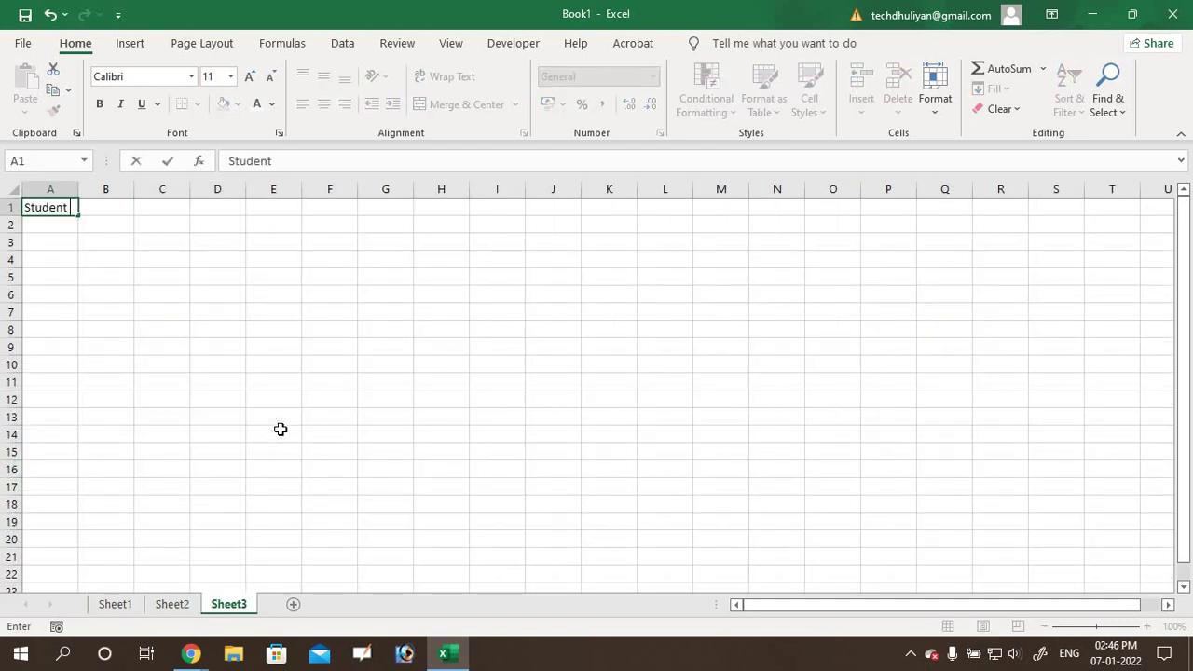
{"action": "type", "text": "ame"}
{"action": "key", "text": "Tab"}
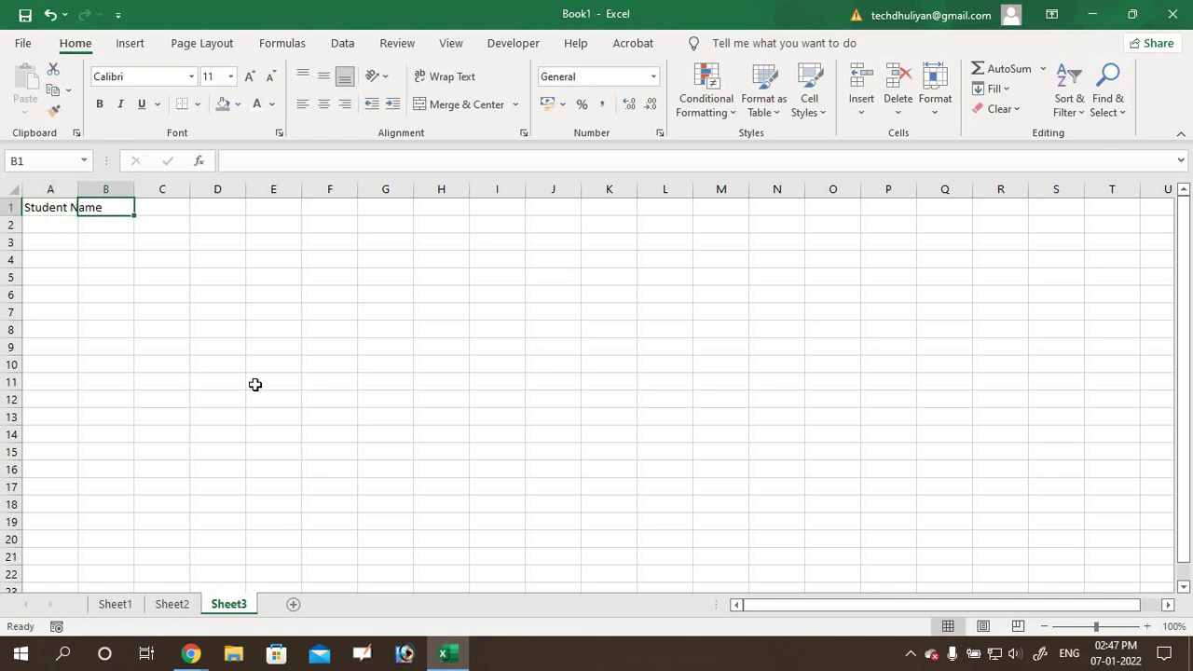
{"action": "left_click_drag", "start_coordinate": [79, 189], "coordinate": [194, 205]}
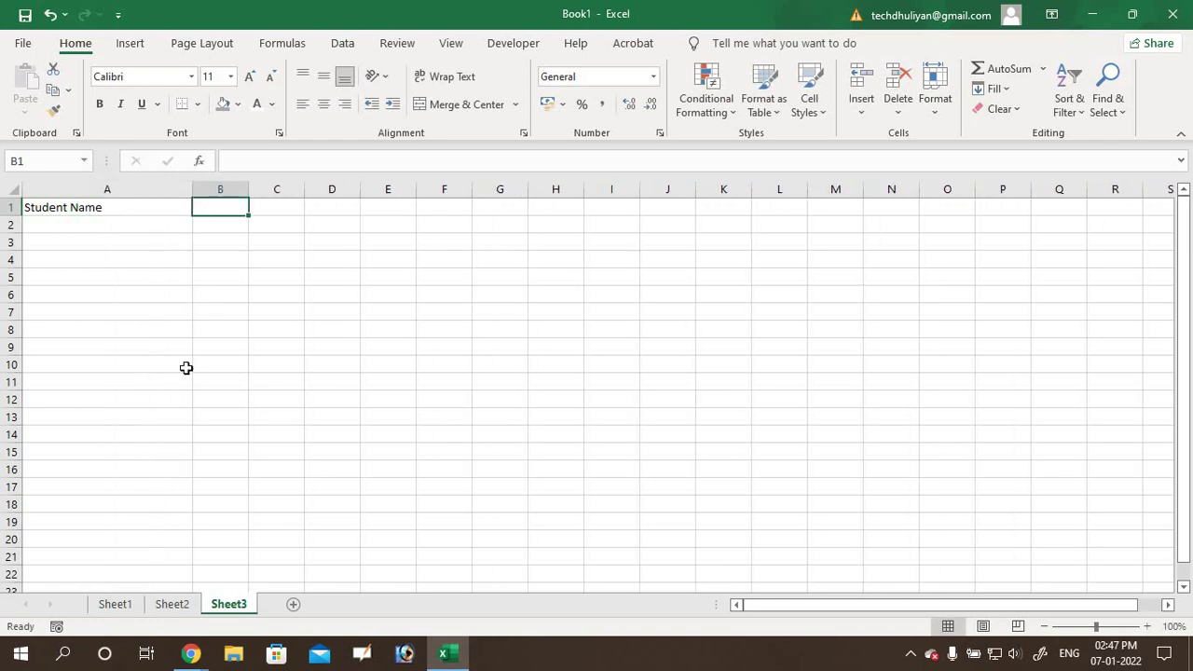
{"action": "left_click", "coordinate": [126, 604]}
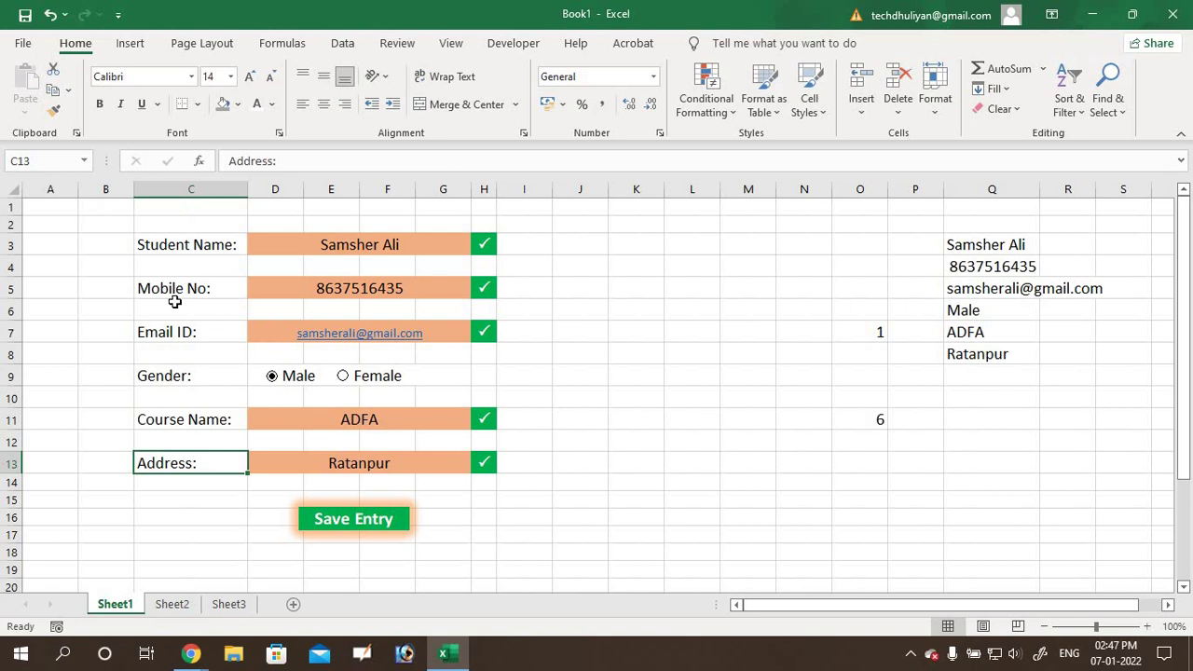
{"action": "left_click", "coordinate": [224, 605]}
{"action": "type", "text": "M"}
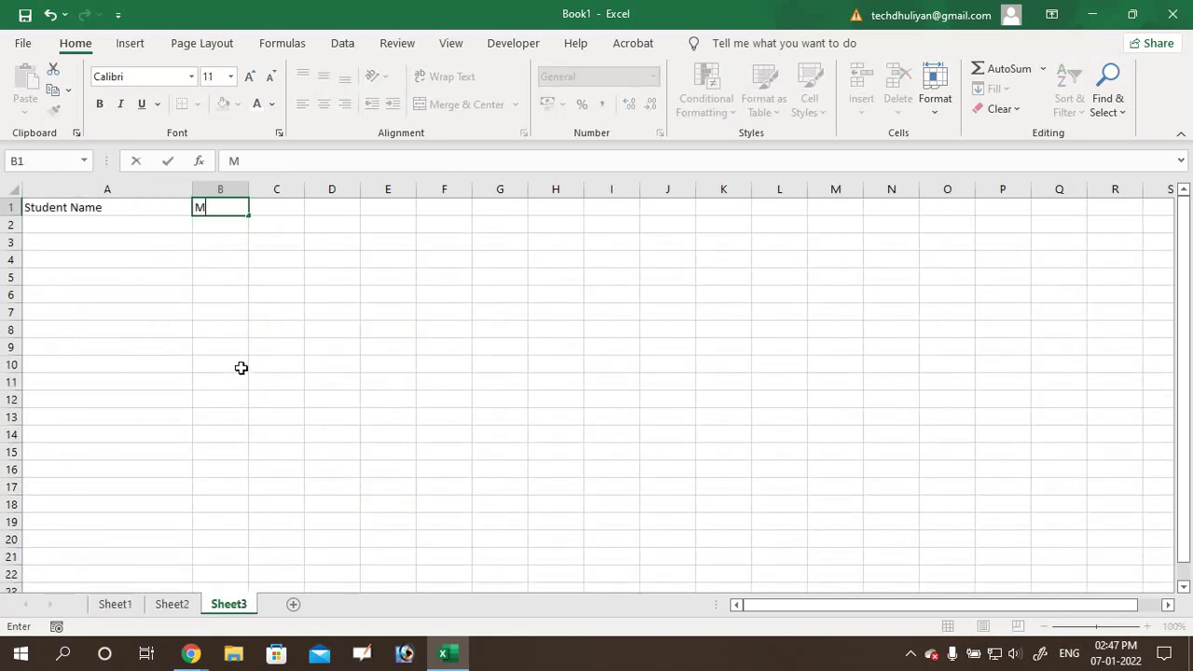
{"action": "type", "text": "obile N"}
{"action": "key", "text": "Tab"}
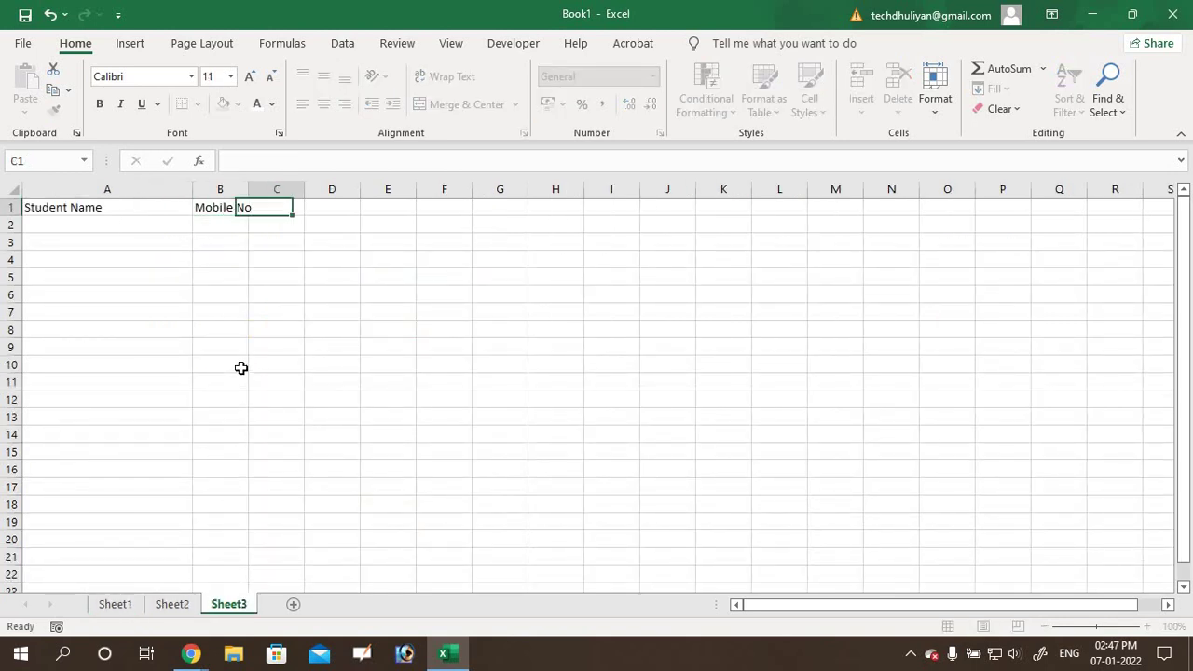
{"action": "left_click_drag", "start_coordinate": [276, 191], "coordinate": [313, 192]}
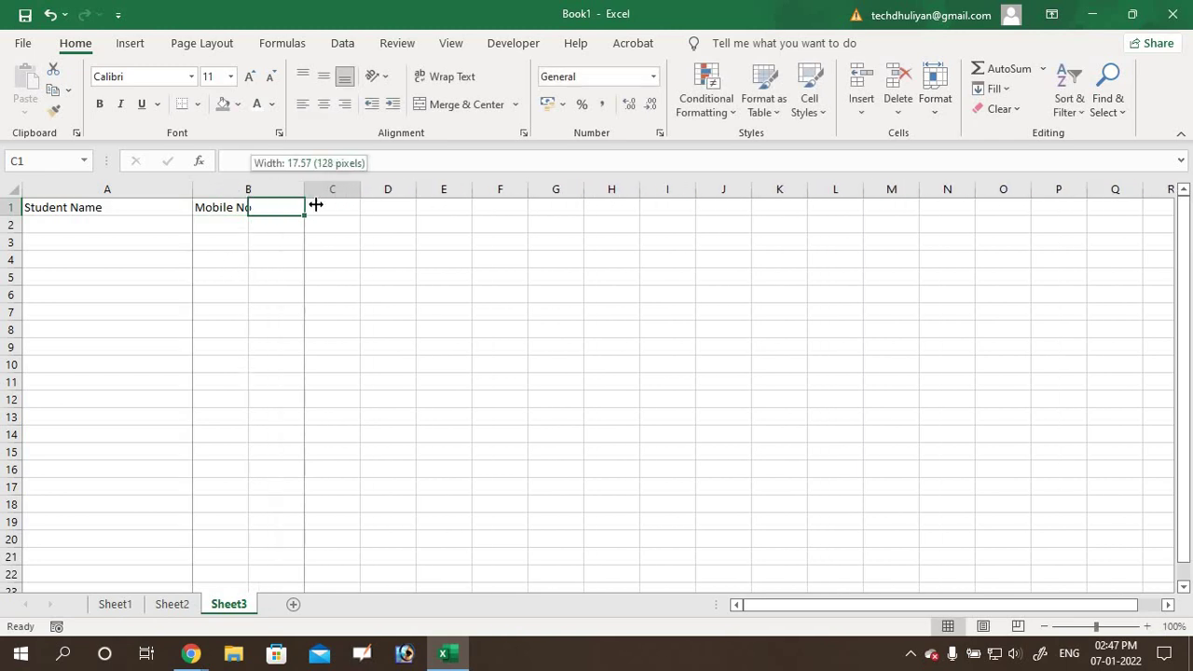
Step: Add Email ID and Gender headings in C1 and D1, widening columns C and D
{"action": "type", "text": "Email ID"}
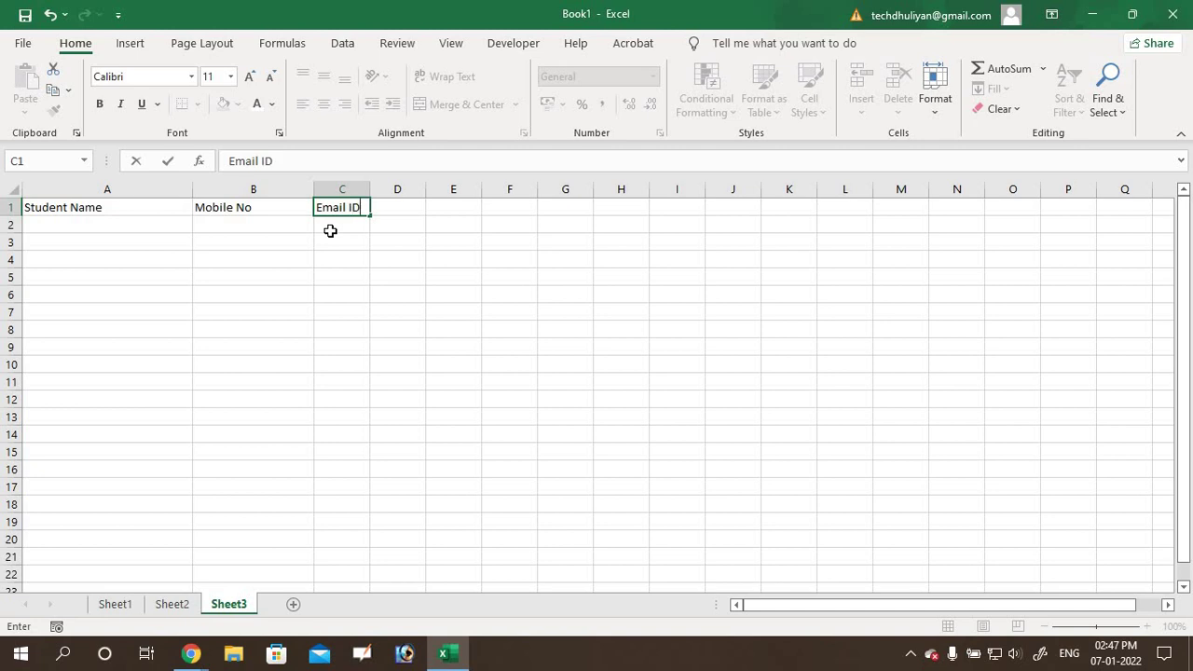
{"action": "key", "text": "Tab"}
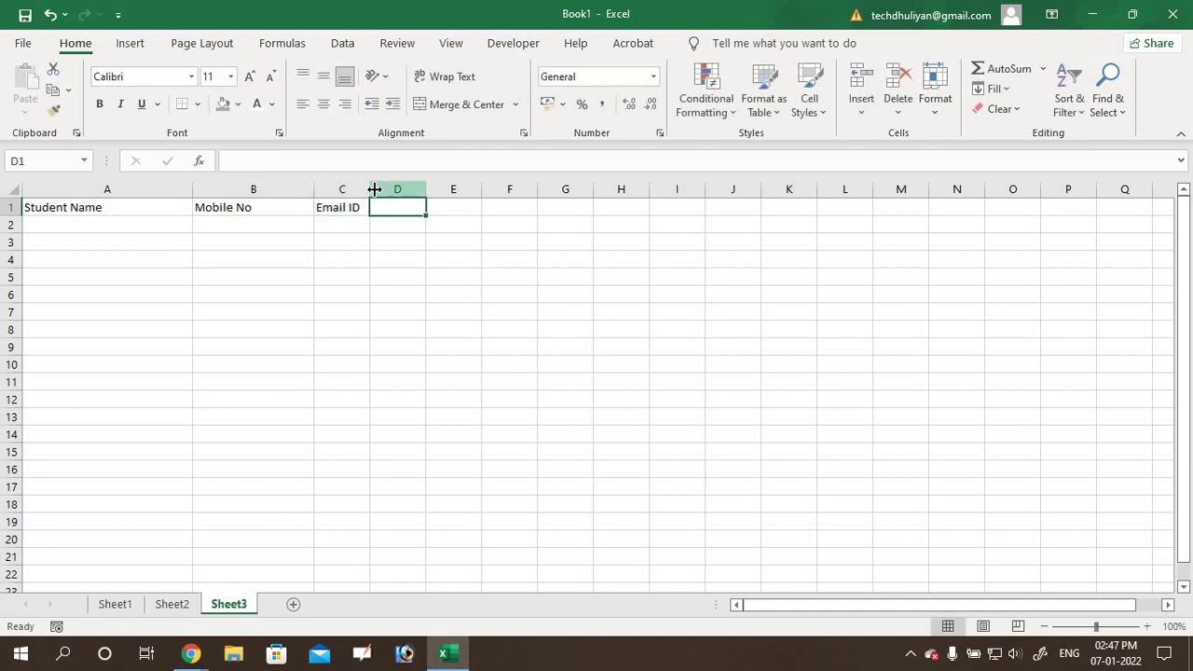
{"action": "left_click_drag", "start_coordinate": [371, 189], "coordinate": [563, 205]}
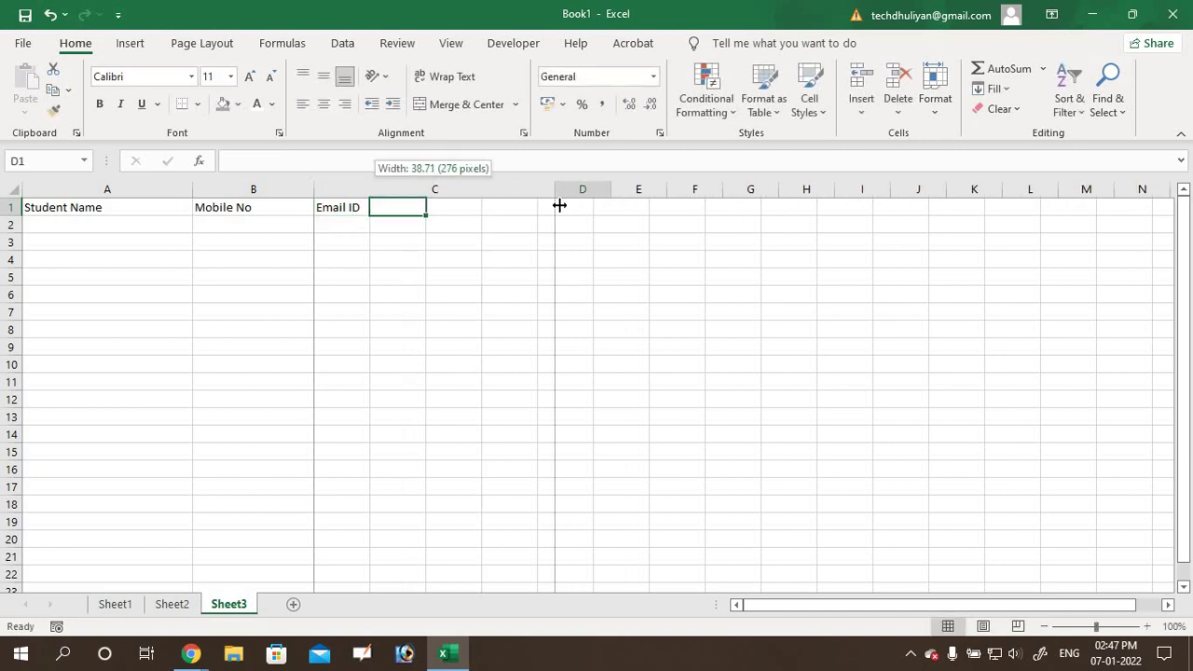
{"action": "left_click_drag", "start_coordinate": [563, 205], "coordinate": [575, 211]}
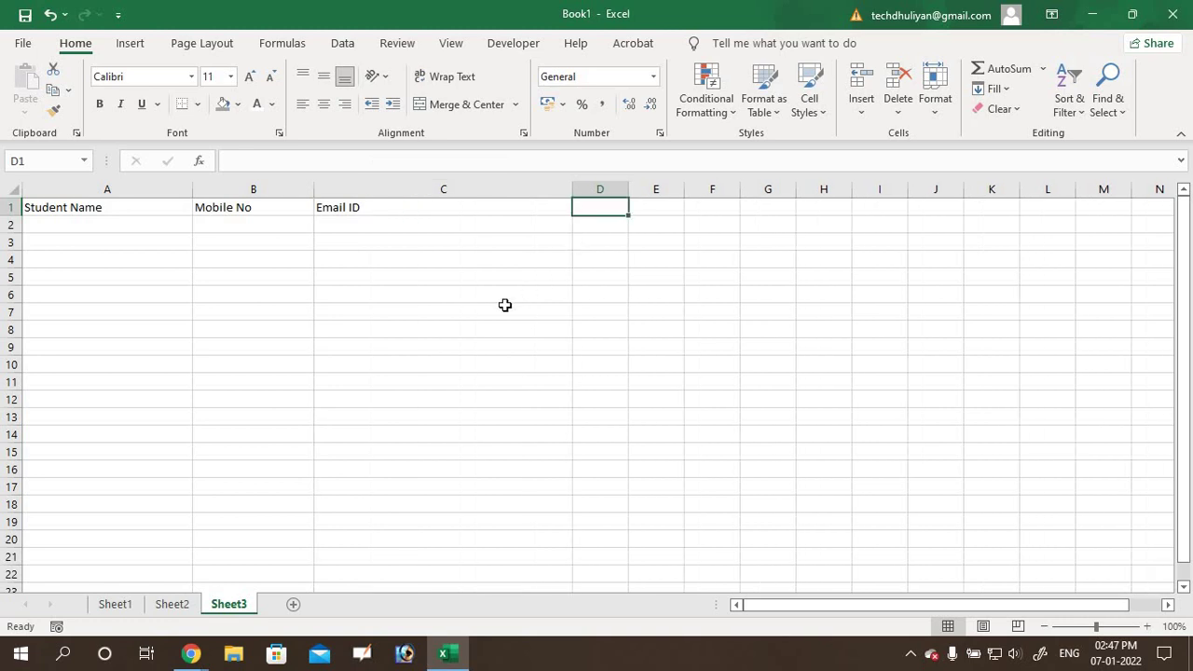
{"action": "left_click", "coordinate": [121, 606]}
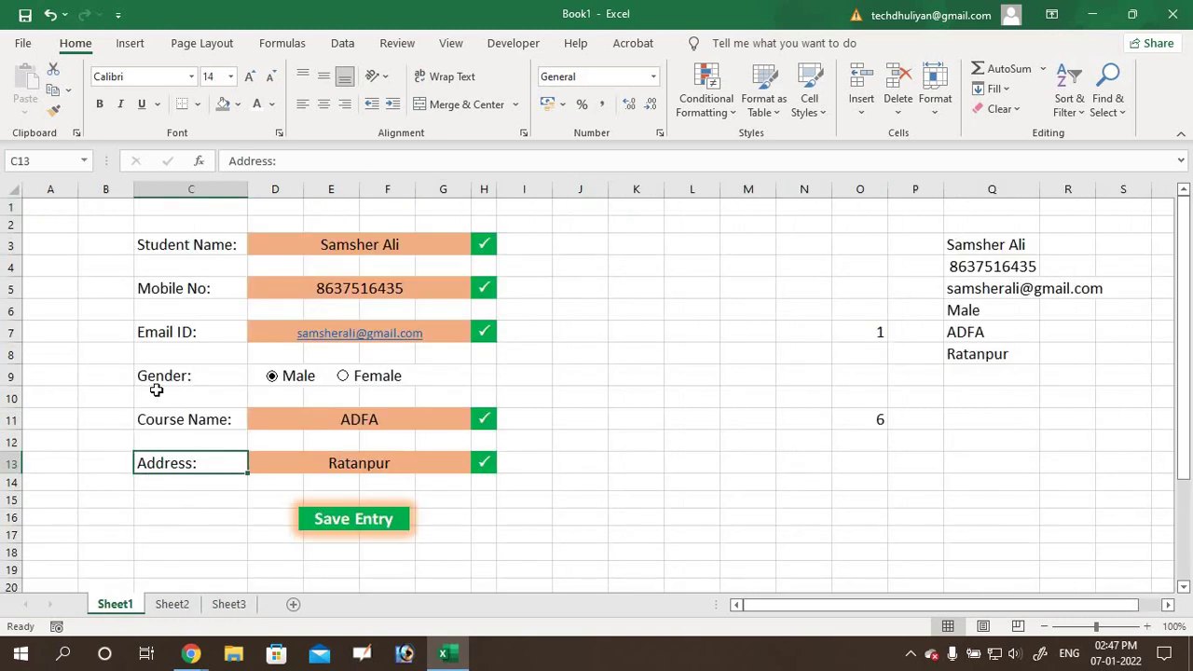
{"action": "left_click", "coordinate": [228, 605]}
{"action": "type", "text": "Gender"}
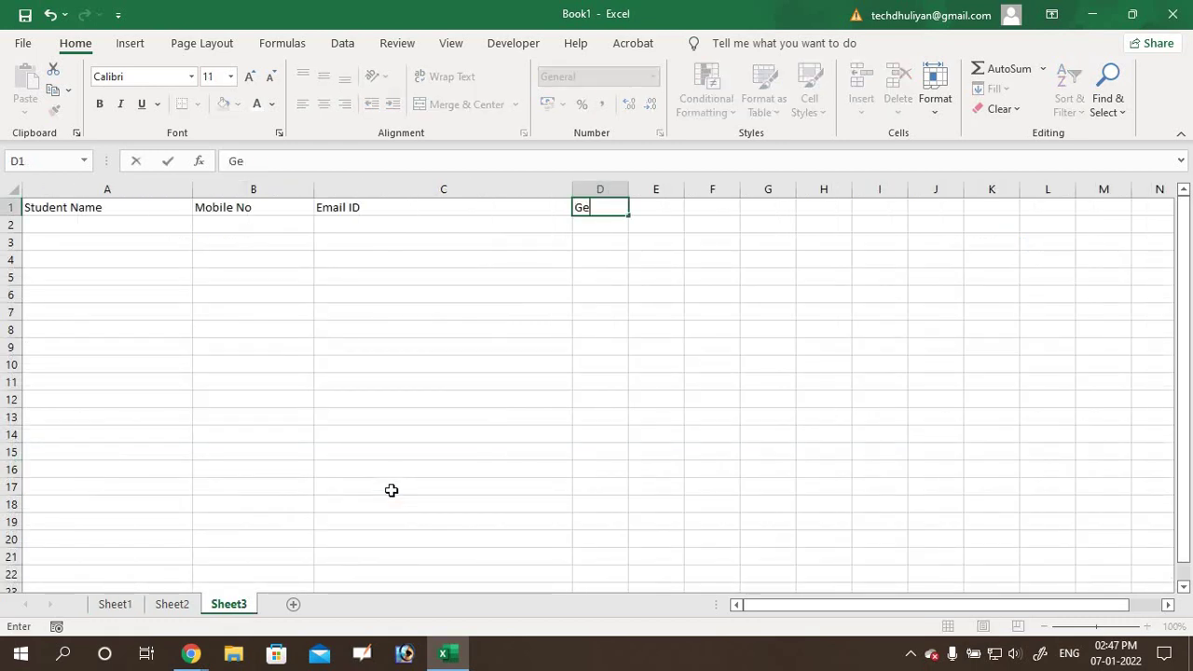
{"action": "left_click", "coordinate": [667, 311]}
{"action": "left_click", "coordinate": [656, 206]}
{"action": "left_click_drag", "start_coordinate": [638, 194], "coordinate": [643, 196]}
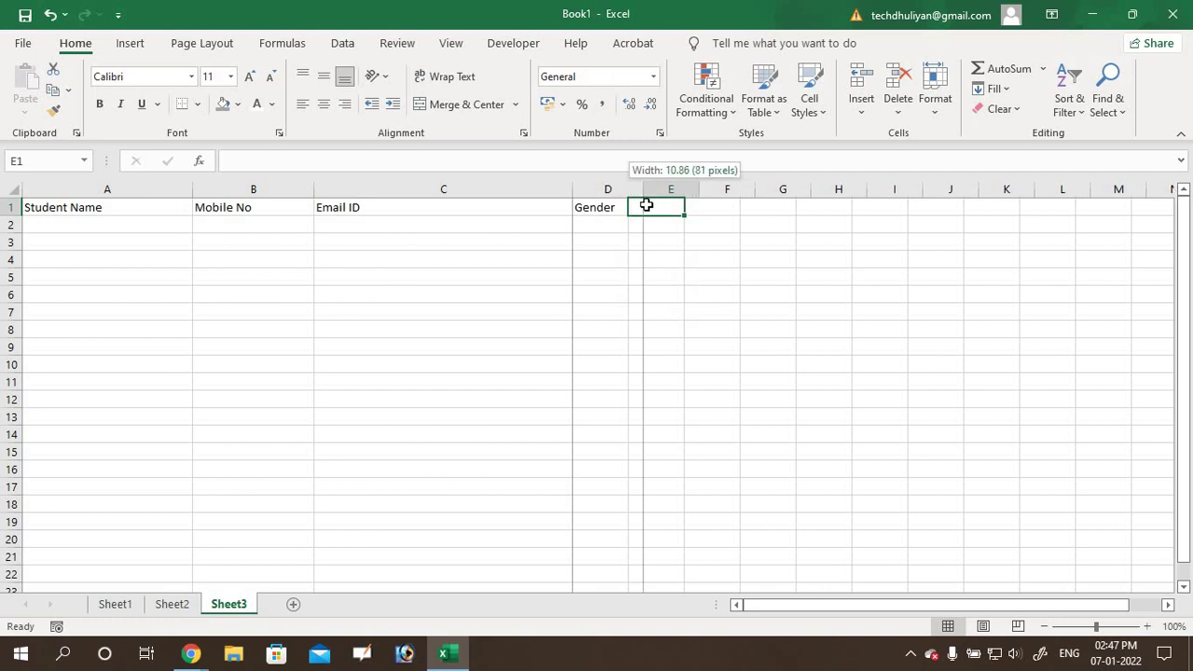
Step: Add Course and Address headings in E1 and F1, widening column F for addresses
{"action": "type", "text": "Course"}
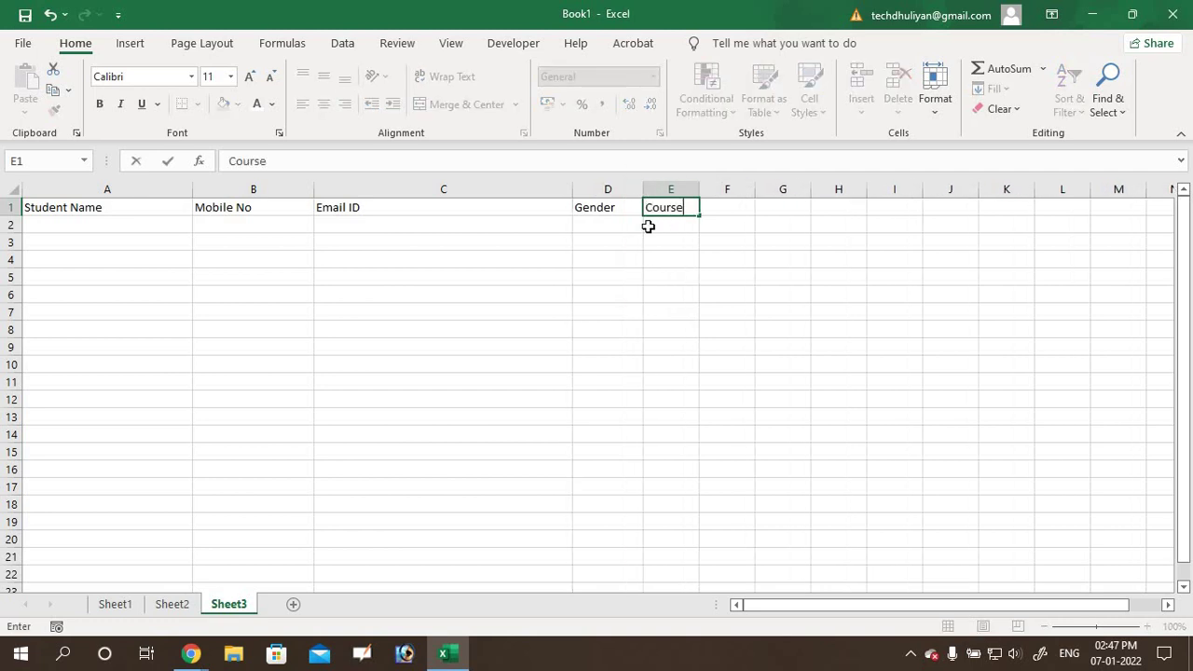
{"action": "key", "text": "Tab"}
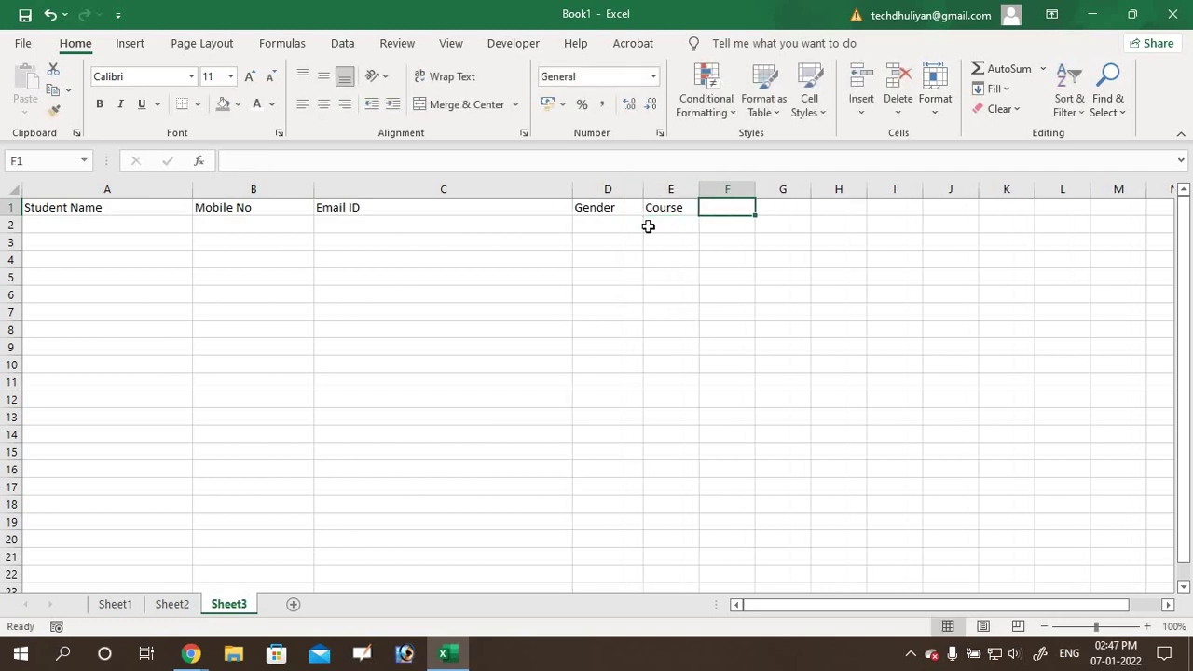
{"action": "type", "text": "Address"}
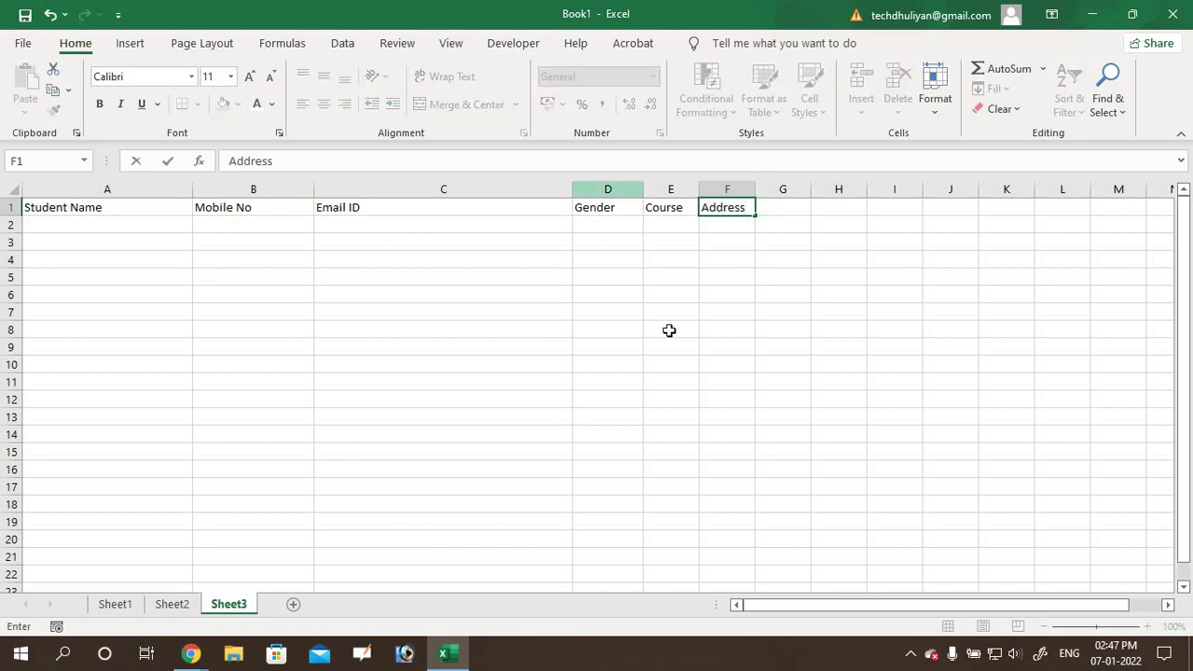
{"action": "left_click", "coordinate": [668, 330]}
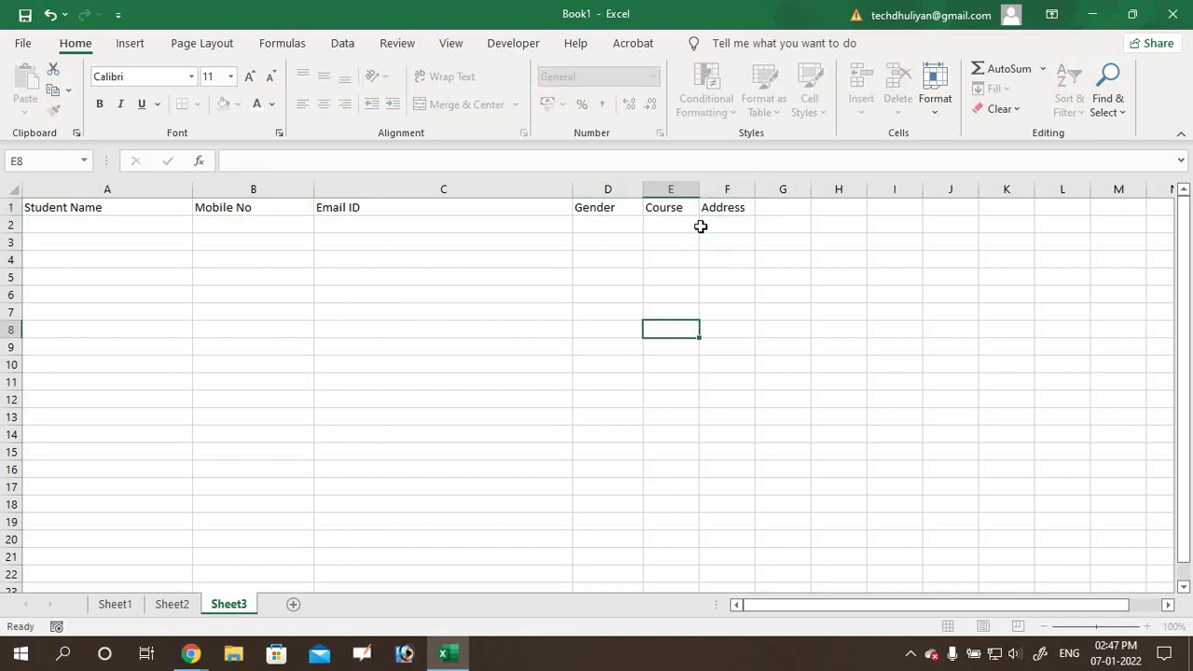
{"action": "left_click_drag", "start_coordinate": [700, 192], "coordinate": [928, 189]}
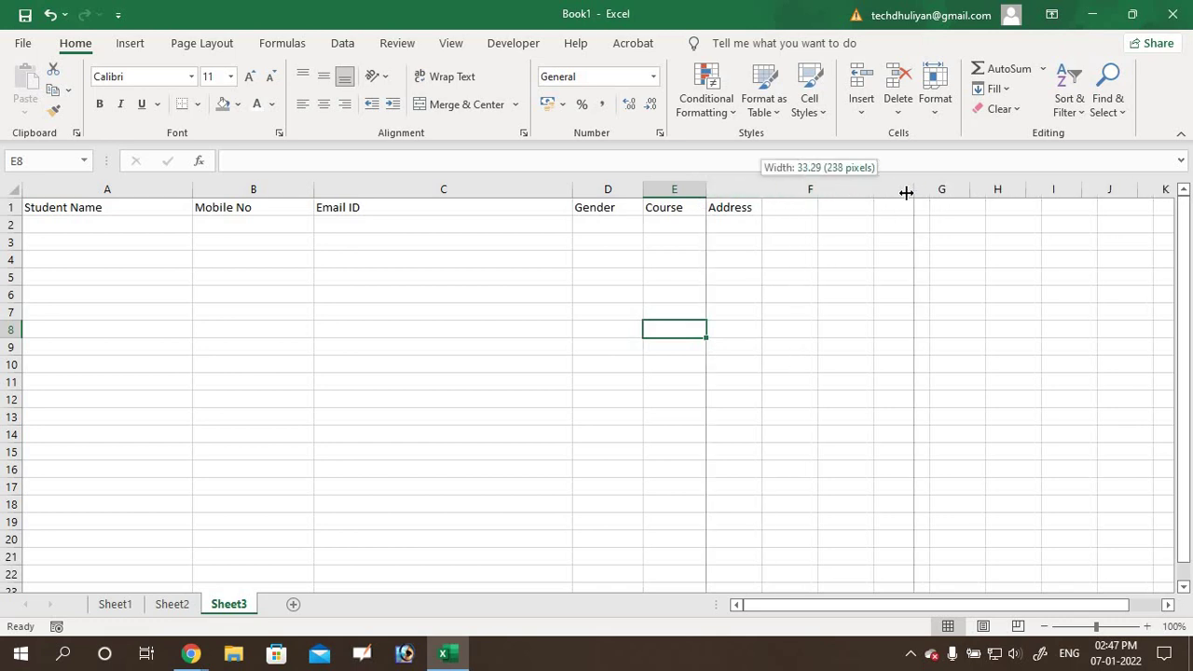
{"action": "left_click", "coordinate": [395, 315]}
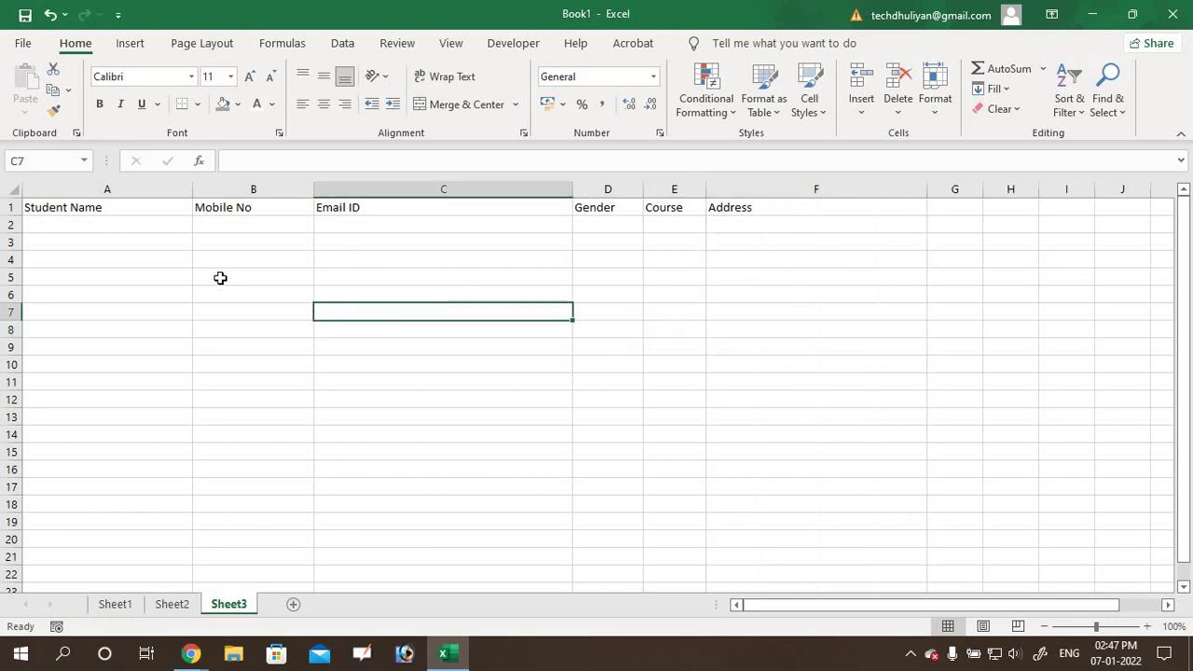
{"action": "left_click_drag", "start_coordinate": [59, 210], "coordinate": [743, 207]}
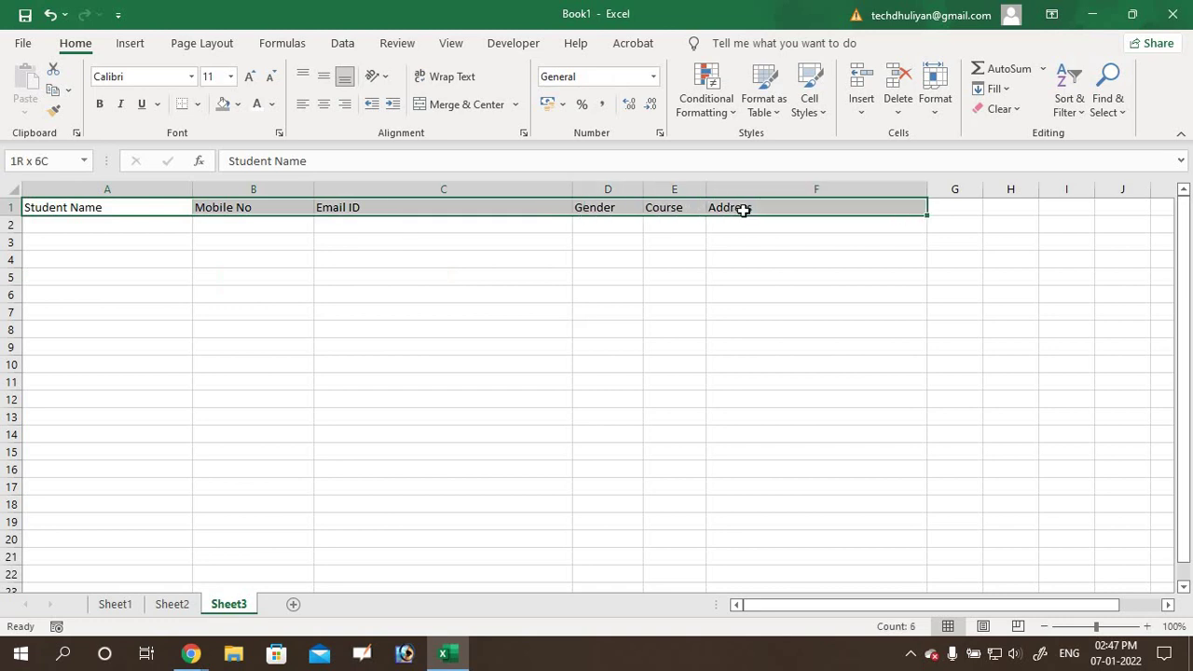
{"action": "left_click", "coordinate": [228, 326]}
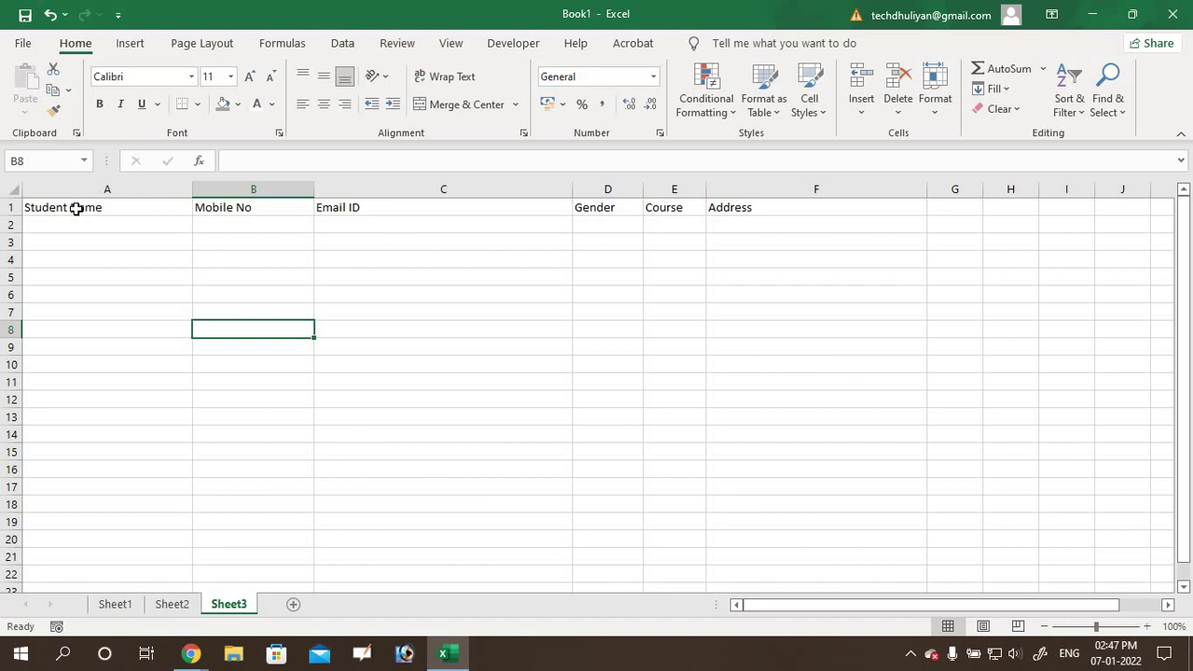
{"action": "left_click", "coordinate": [126, 280]}
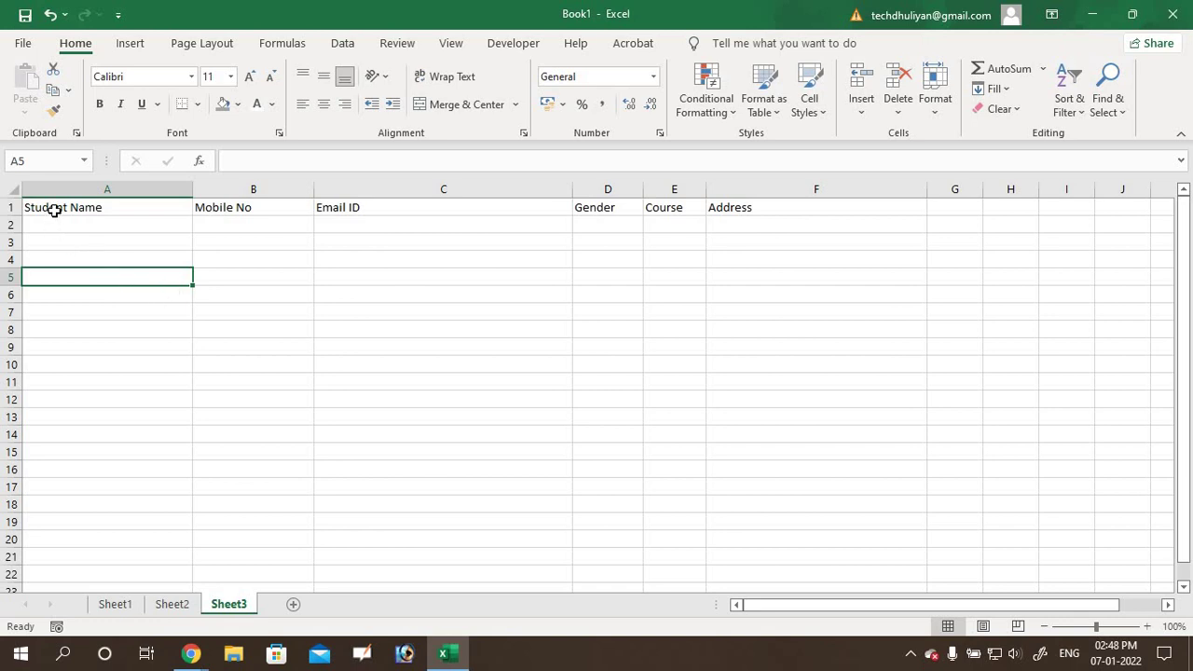
Step: Convert Sheet3's range A1:F22 into a table that uses the first row as headers
{"action": "mouse_move", "coordinate": [54, 211]}
{"action": "left_mouse_down"}
{"action": "mouse_move", "coordinate": [736, 355]}
{"action": "mouse_move", "coordinate": [727, 557]}
{"action": "left_mouse_up"}
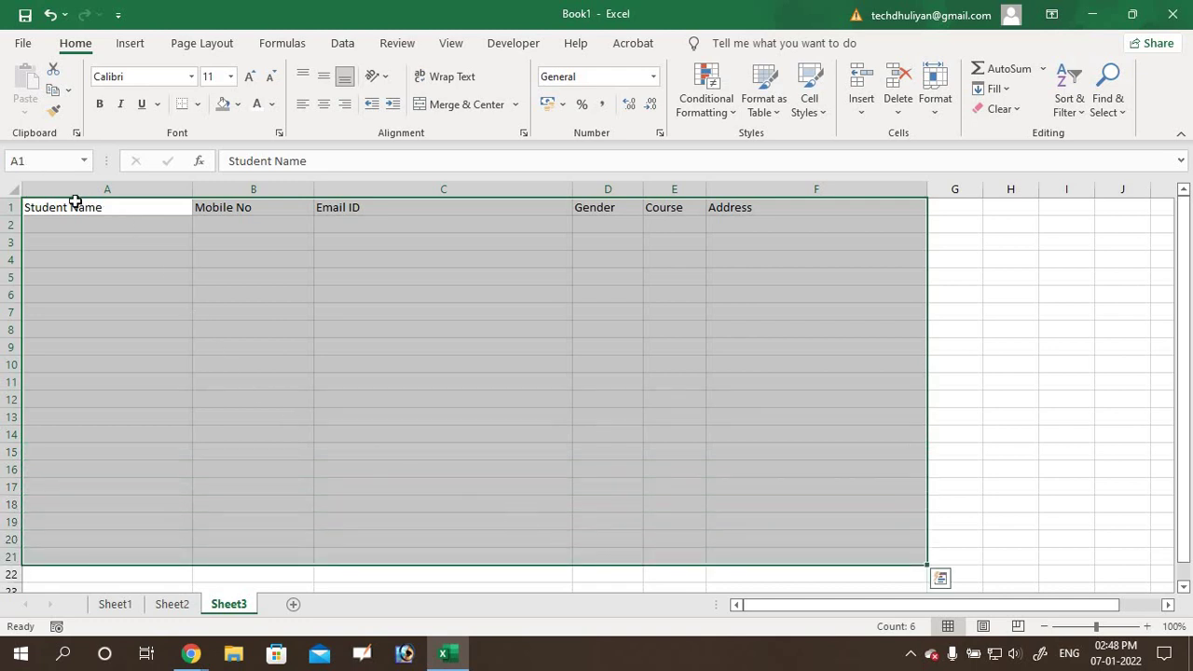
{"action": "left_click_drag", "start_coordinate": [399, 277], "coordinate": [749, 568]}
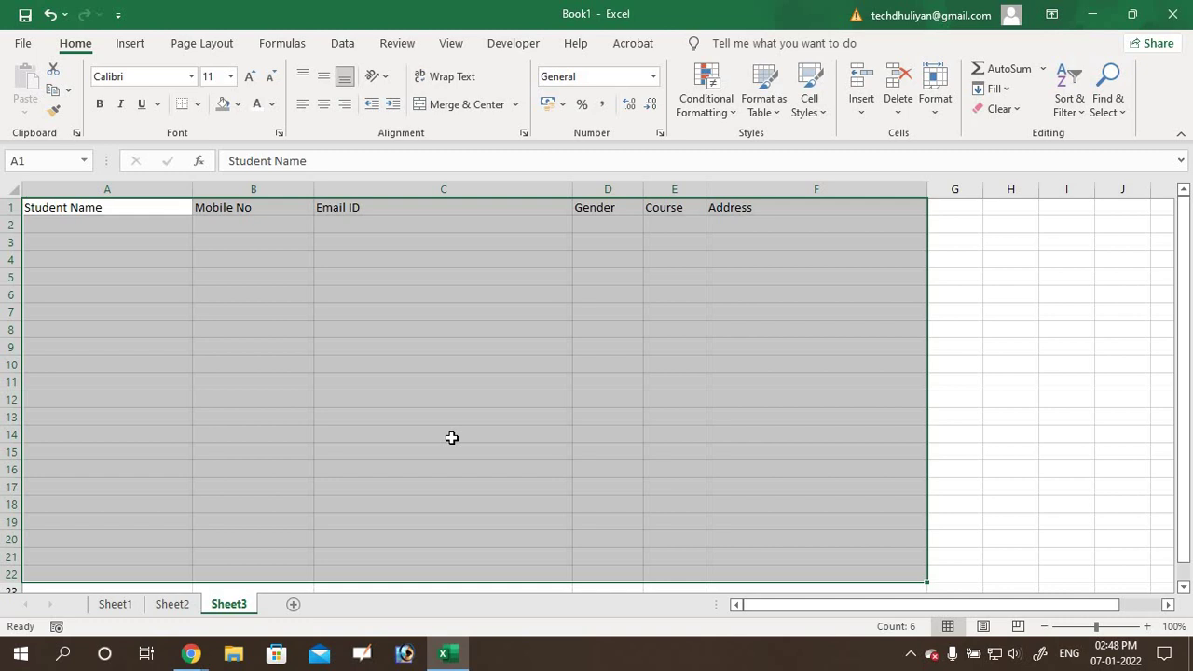
{"action": "key", "text": "ctrl+t"}
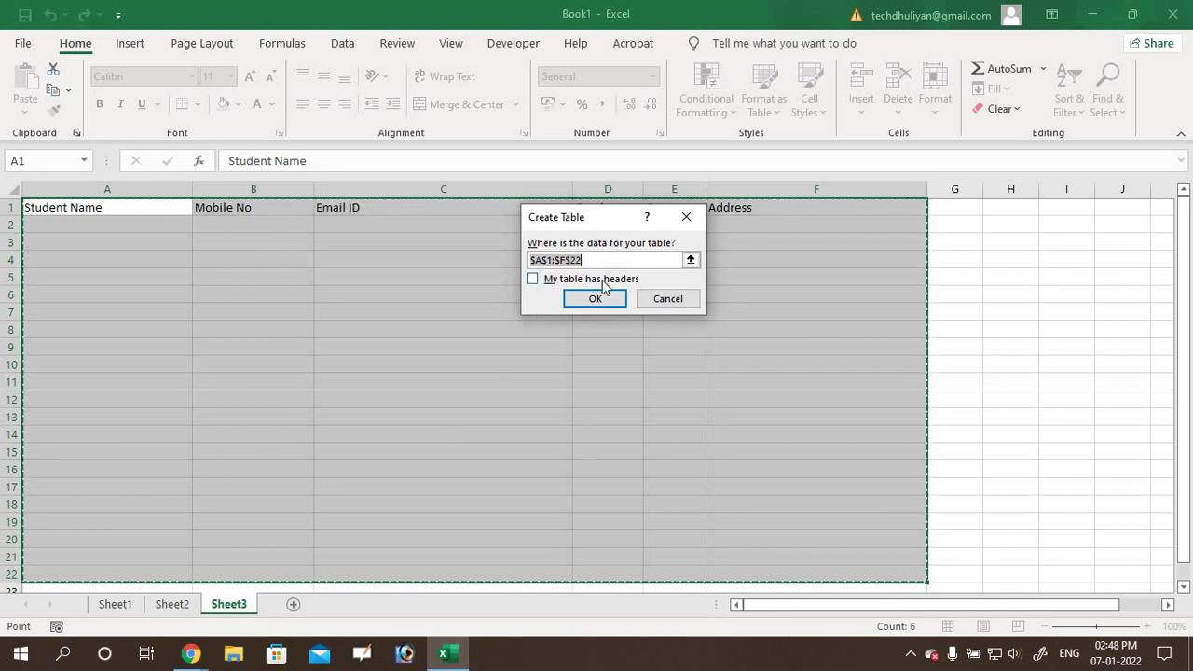
{"action": "left_click", "coordinate": [535, 282]}
{"action": "left_click", "coordinate": [593, 300]}
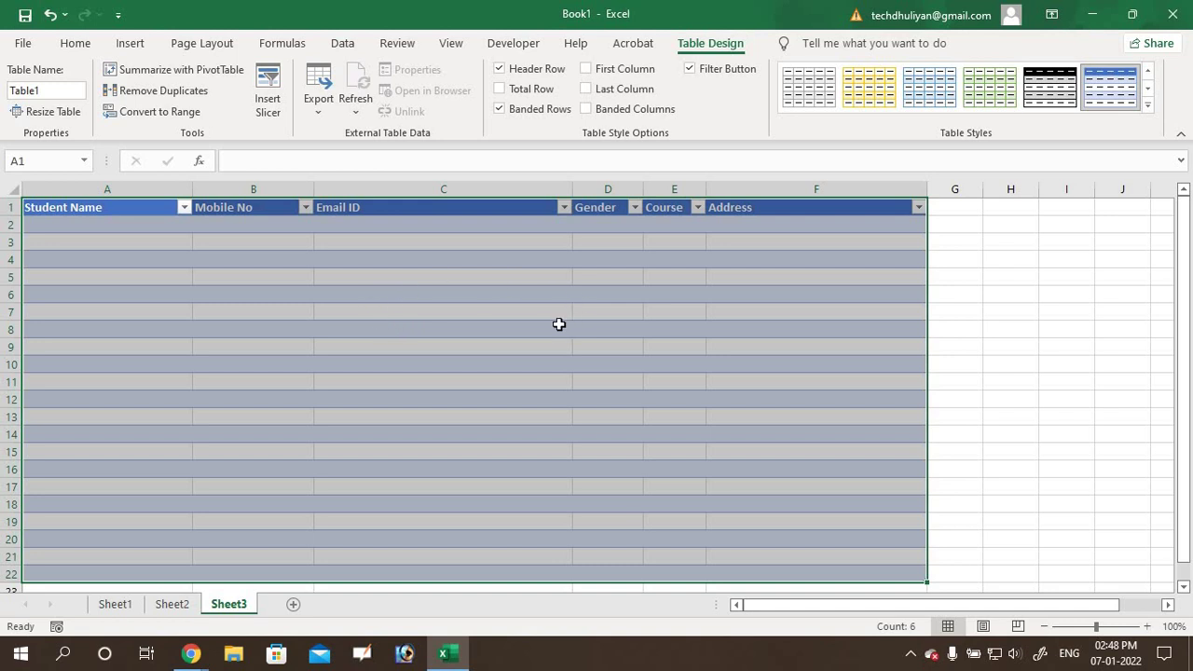
Step: Turn off Banded Rows on the new table and deselect it
{"action": "left_click", "coordinate": [501, 109]}
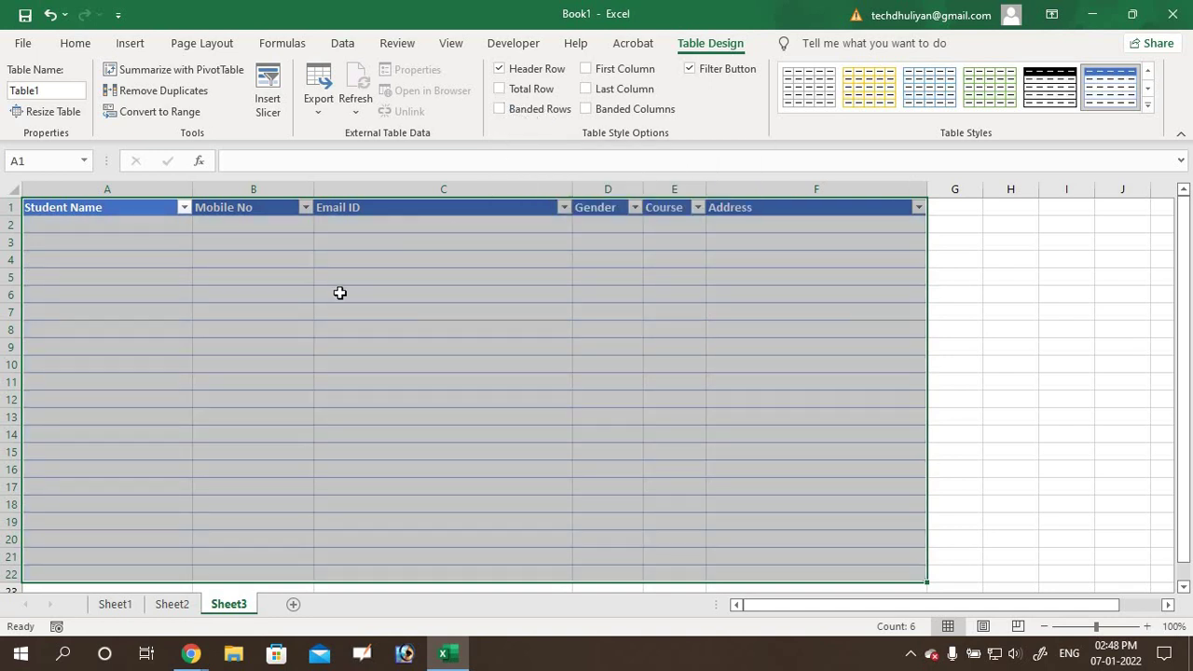
{"action": "left_click", "coordinate": [418, 347]}
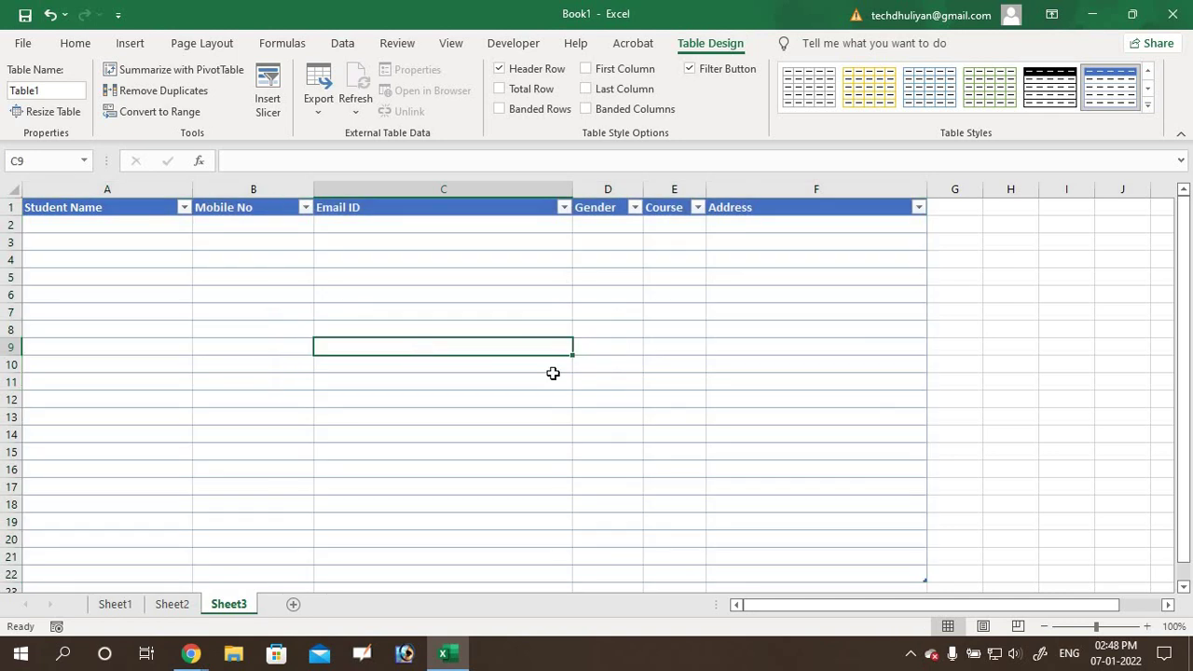
{"action": "left_click", "coordinate": [646, 384]}
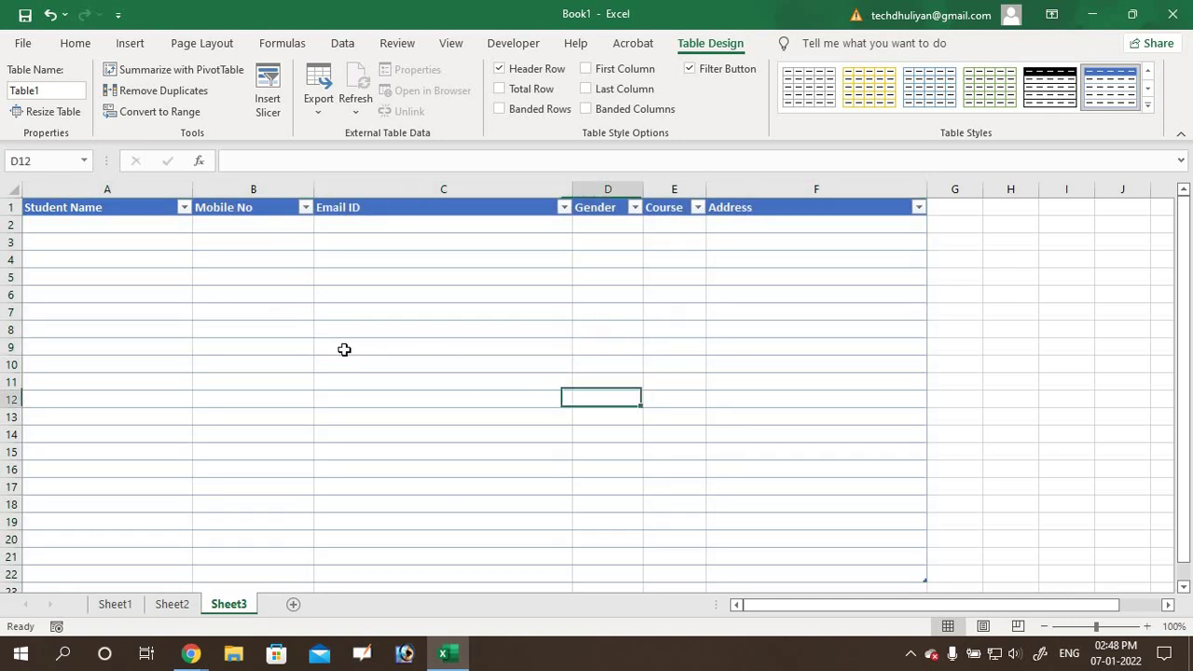
{"action": "left_click", "coordinate": [263, 366]}
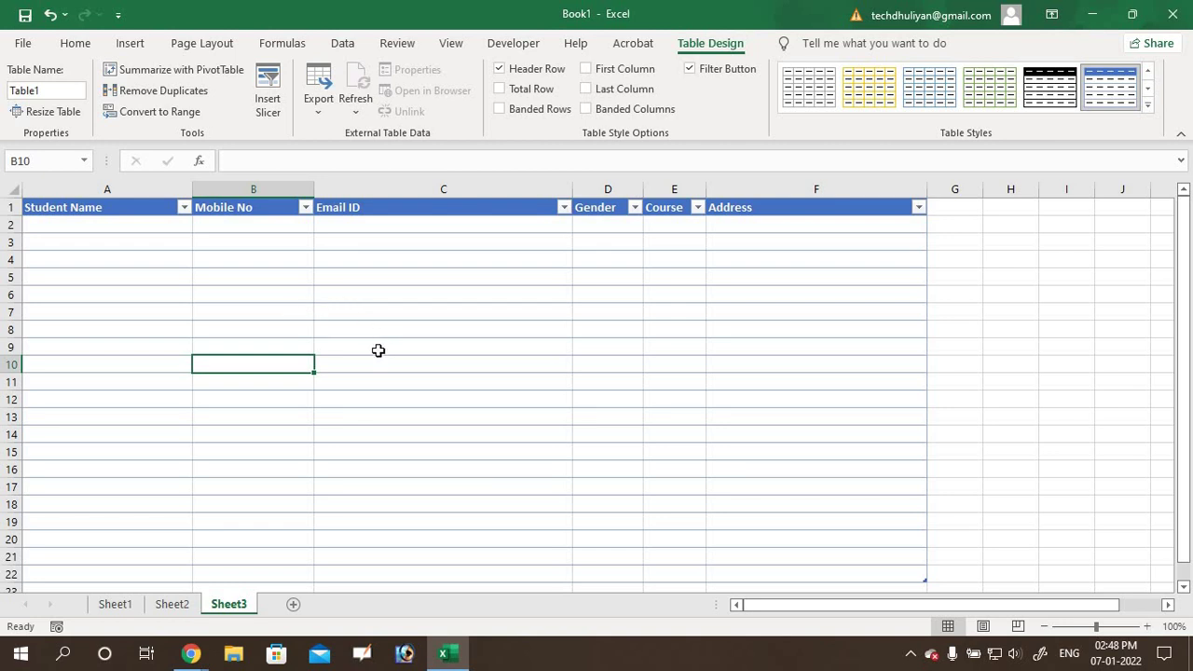
{"action": "left_click", "coordinate": [98, 227]}
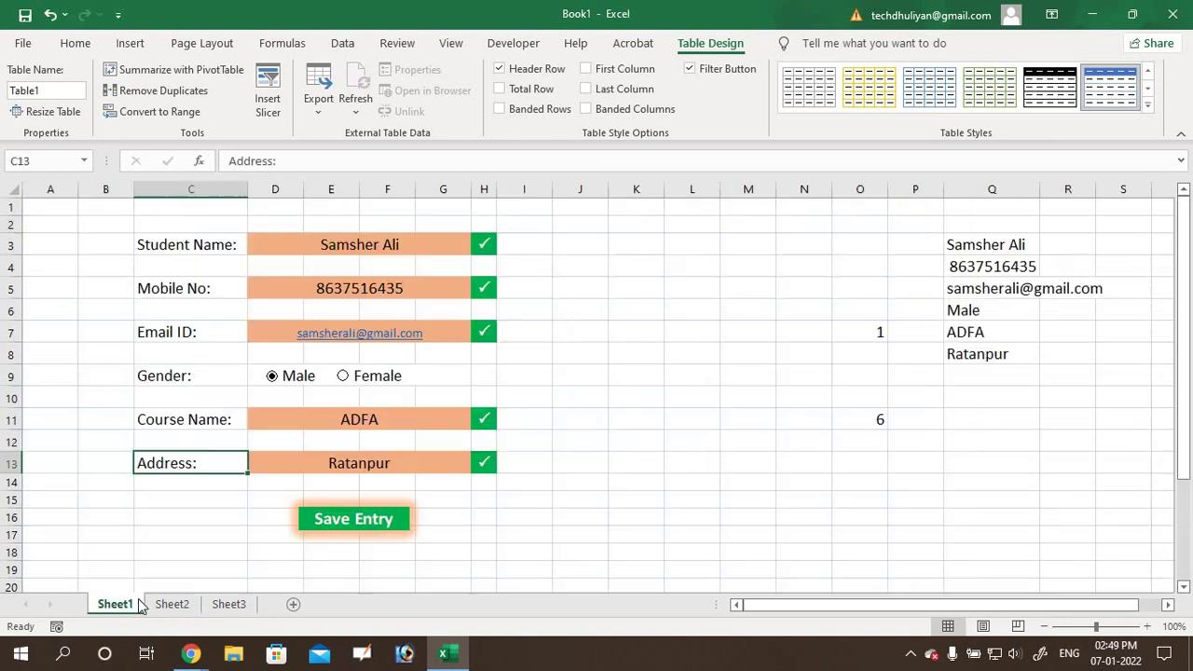
Step: From Sheet1, start recording a macro named DataEntry, stored in This Workbook
{"action": "left_click", "coordinate": [115, 604]}
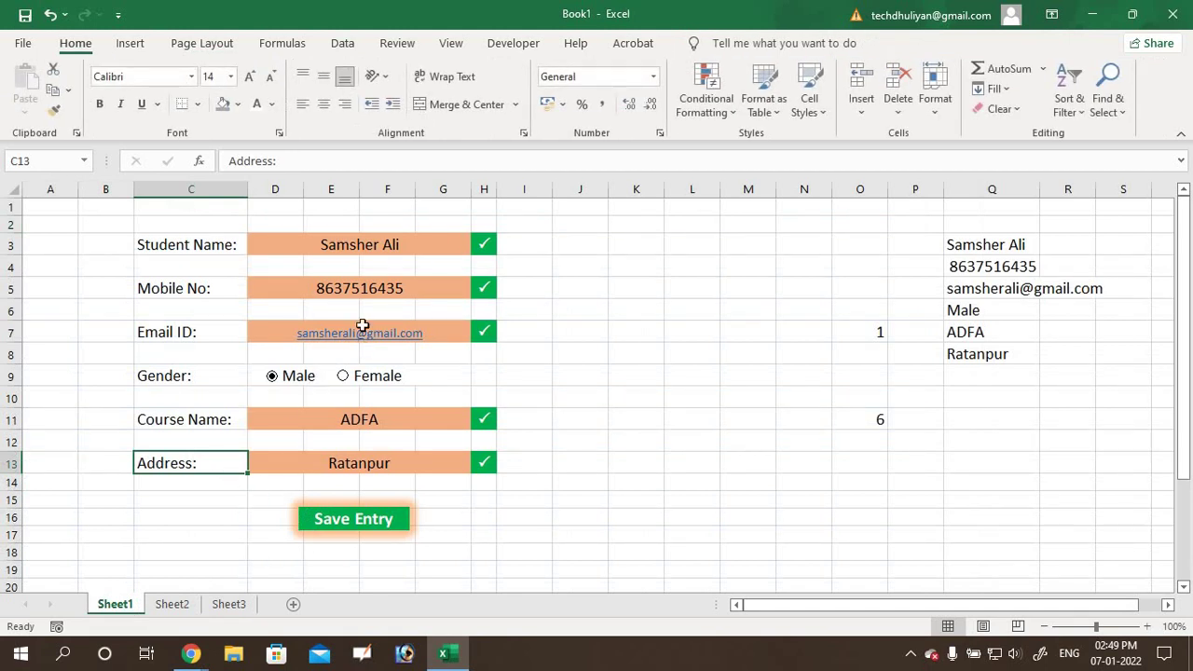
{"action": "left_click", "coordinate": [451, 43]}
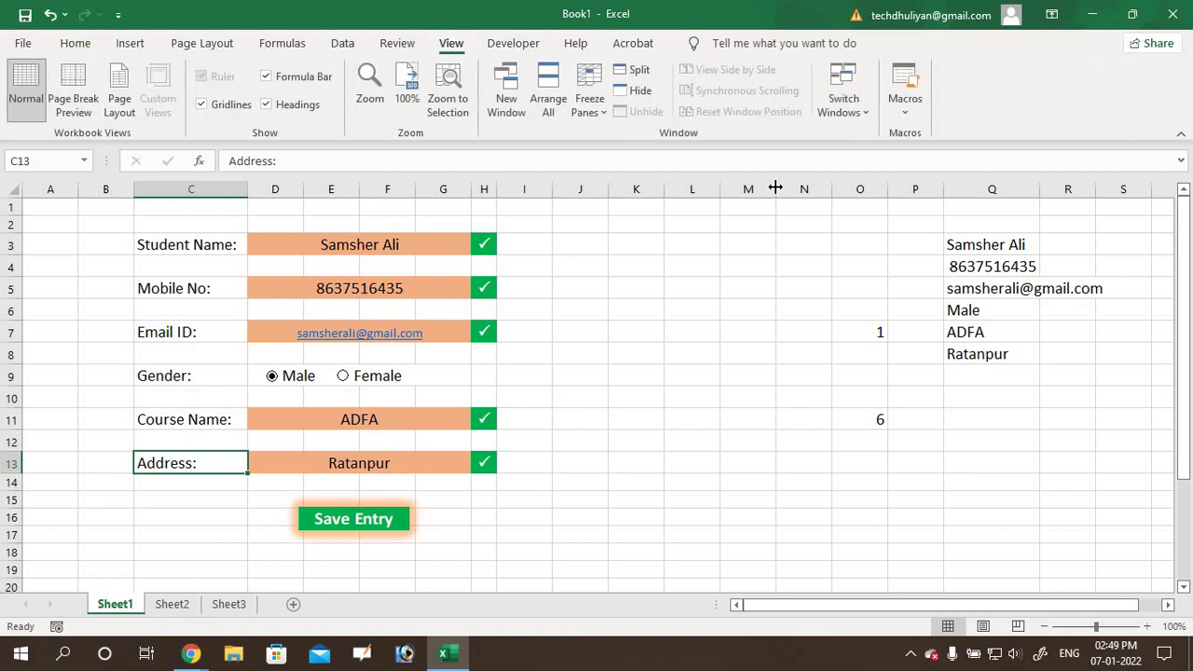
{"action": "left_click", "coordinate": [905, 113]}
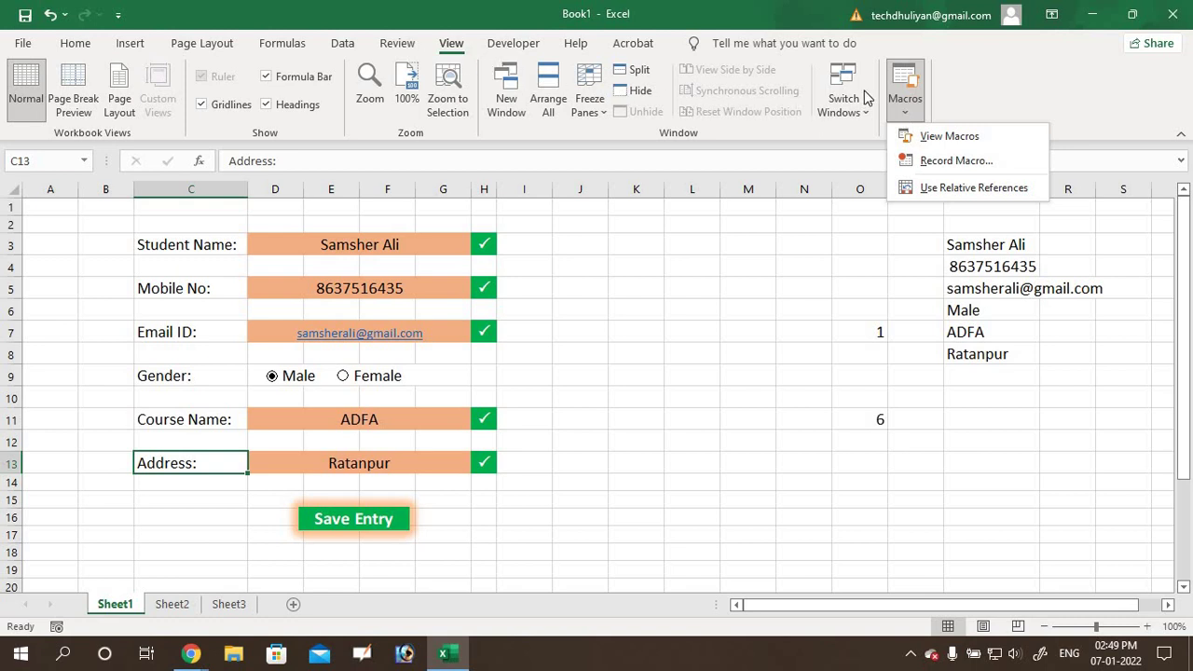
{"action": "left_click", "coordinate": [936, 162]}
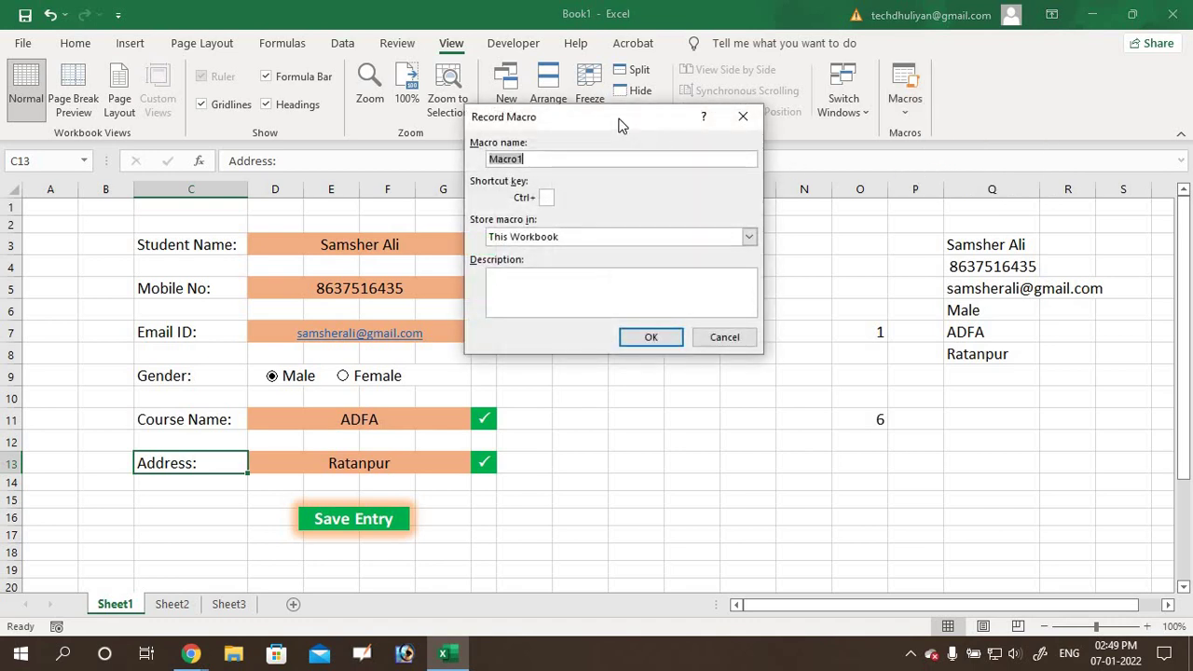
{"action": "left_click_drag", "start_coordinate": [621, 126], "coordinate": [760, 211]}
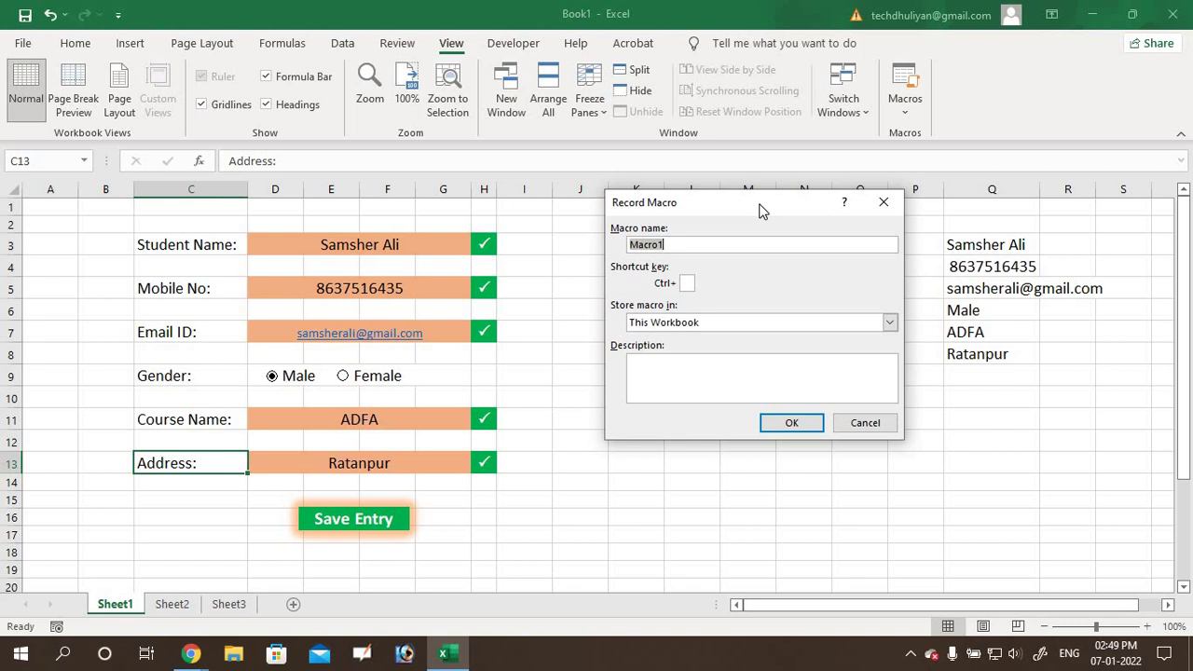
{"action": "type", "text": "DATAEntry"}
{"action": "left_click_drag", "start_coordinate": [635, 245], "coordinate": [653, 244]}
{"action": "type", "text": "DataEntry"}
{"action": "left_click", "coordinate": [794, 425]}
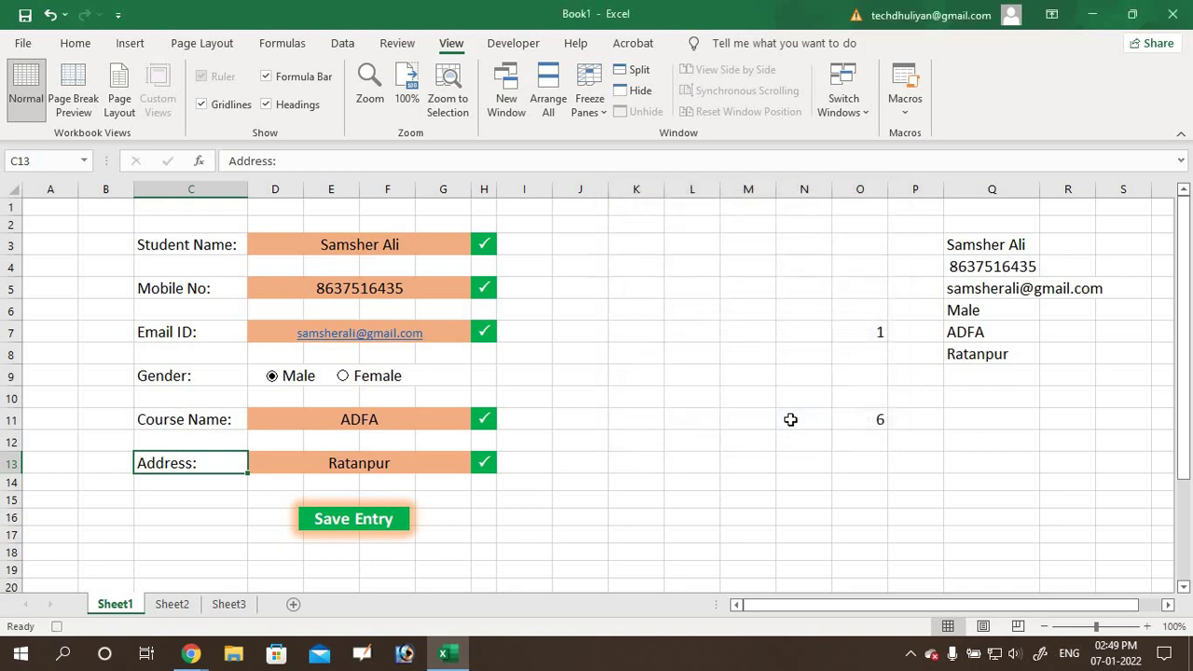
Step: Copy the linked student details in Q3:Q8
{"action": "left_click", "coordinate": [631, 333]}
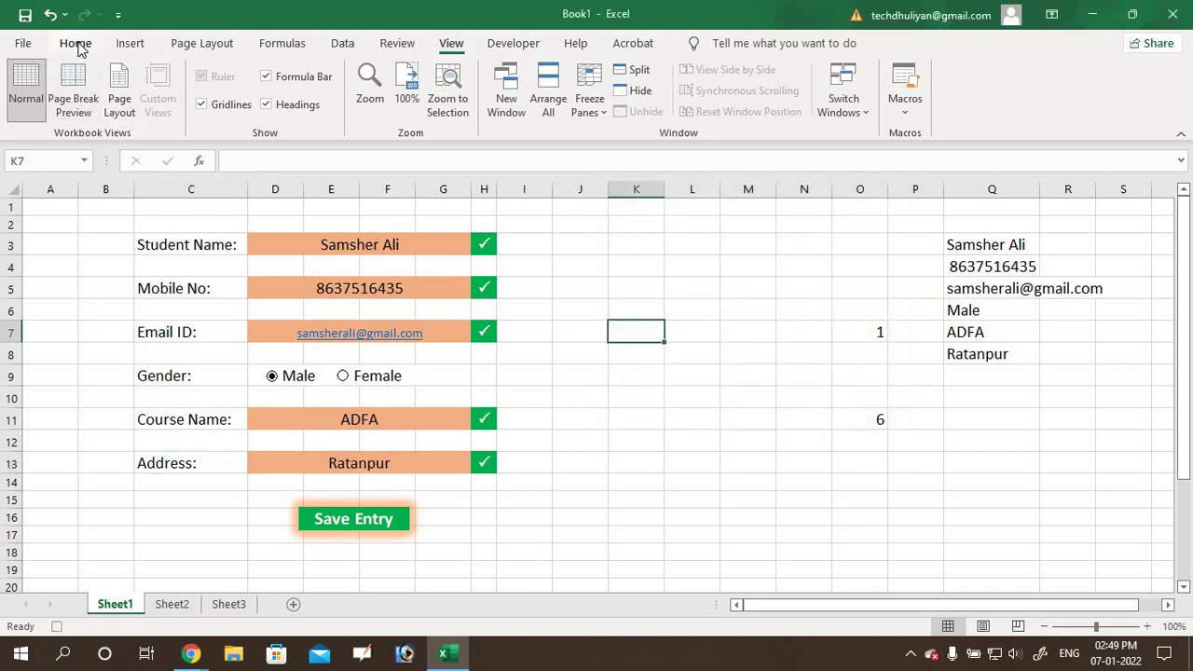
{"action": "left_click", "coordinate": [75, 43]}
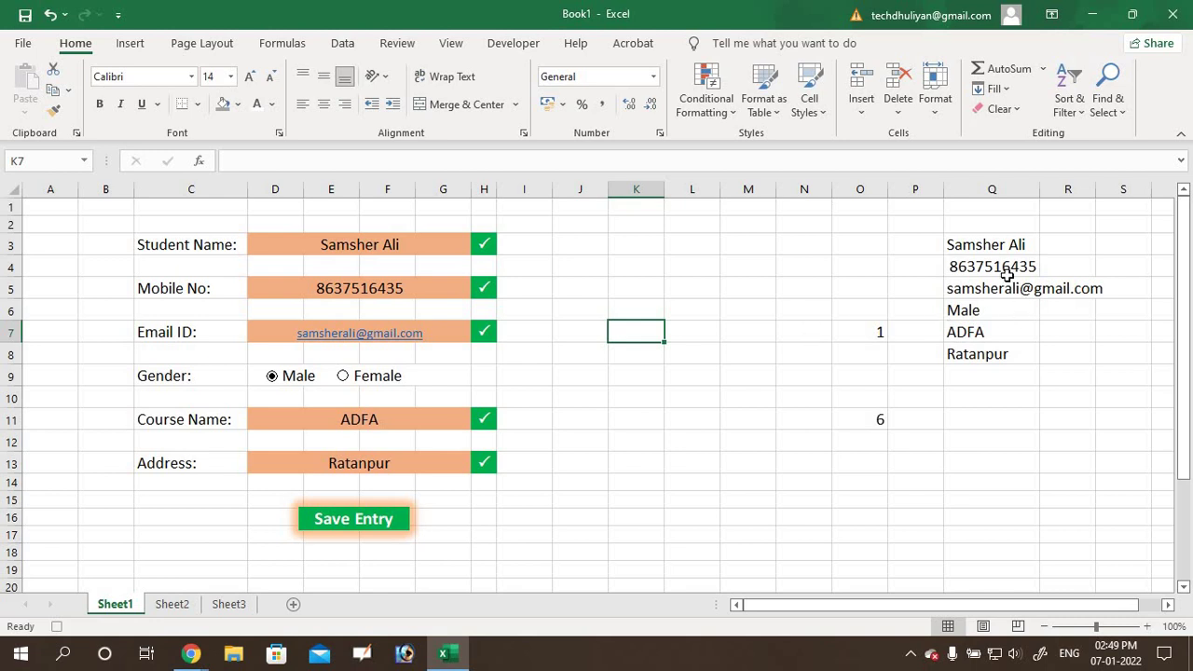
{"action": "left_click_drag", "start_coordinate": [985, 245], "coordinate": [975, 354]}
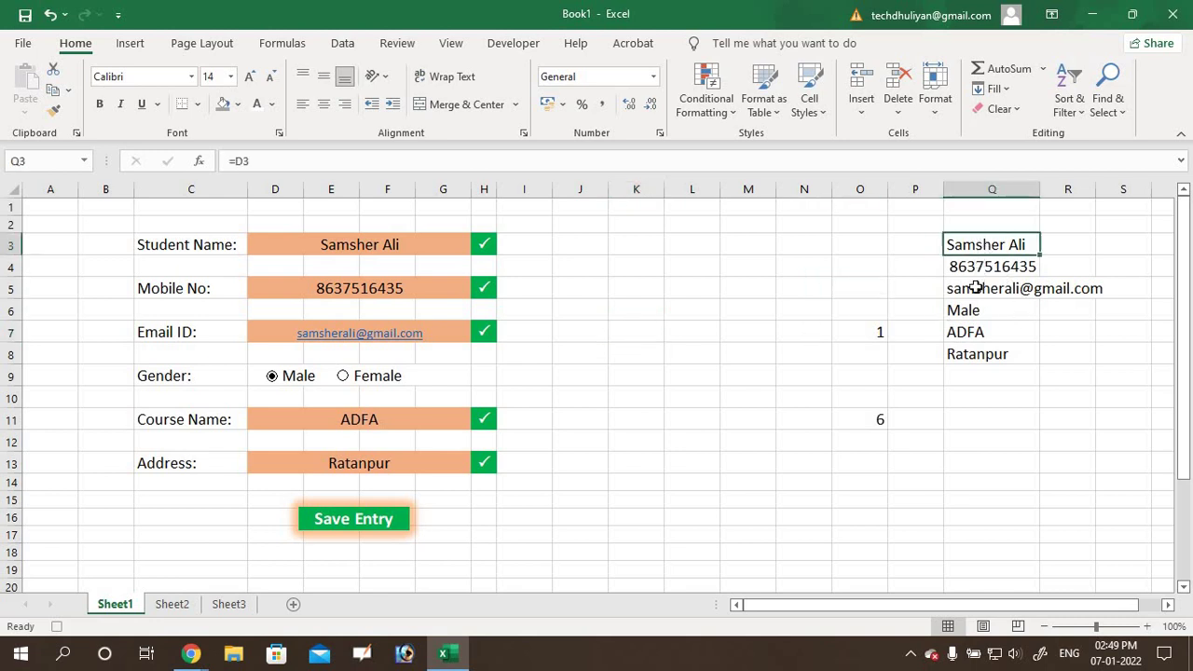
{"action": "left_click", "coordinate": [944, 425]}
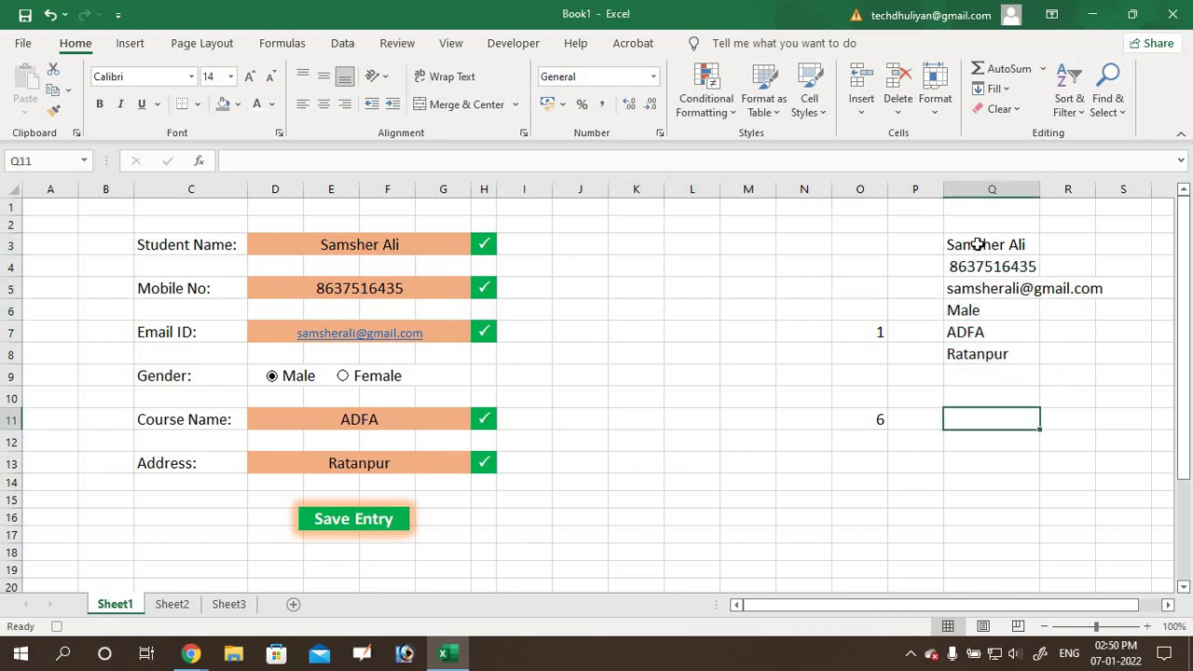
{"action": "left_click_drag", "start_coordinate": [978, 244], "coordinate": [957, 362]}
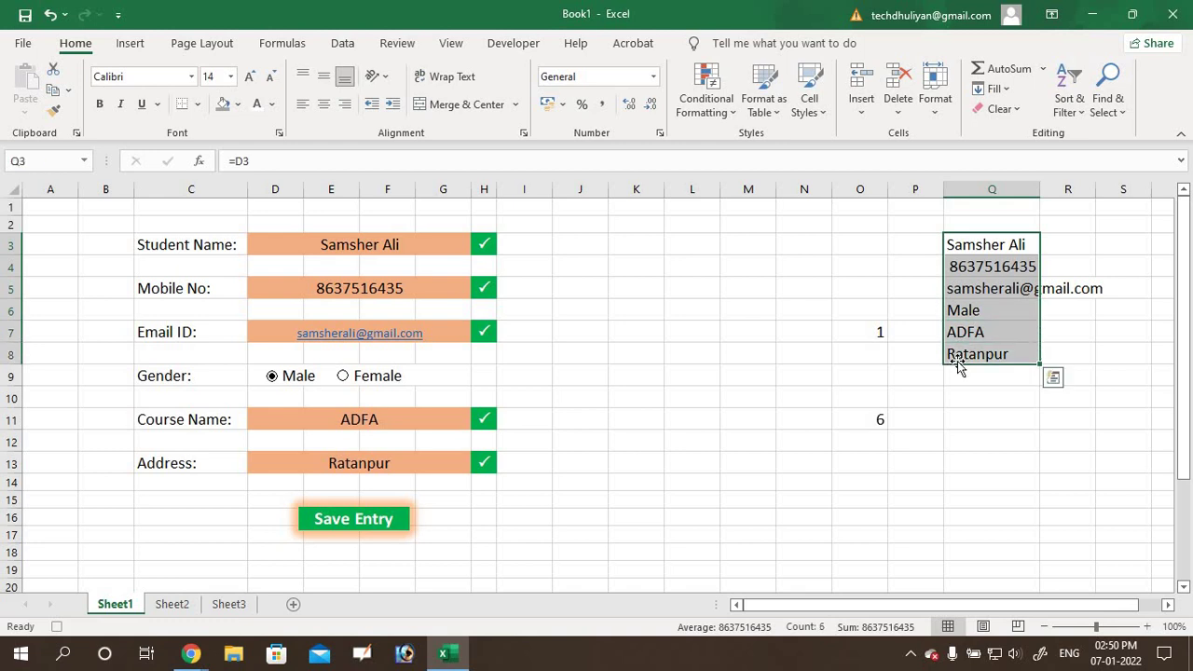
{"action": "right_click", "coordinate": [976, 261]}
{"action": "left_click", "coordinate": [1016, 235]}
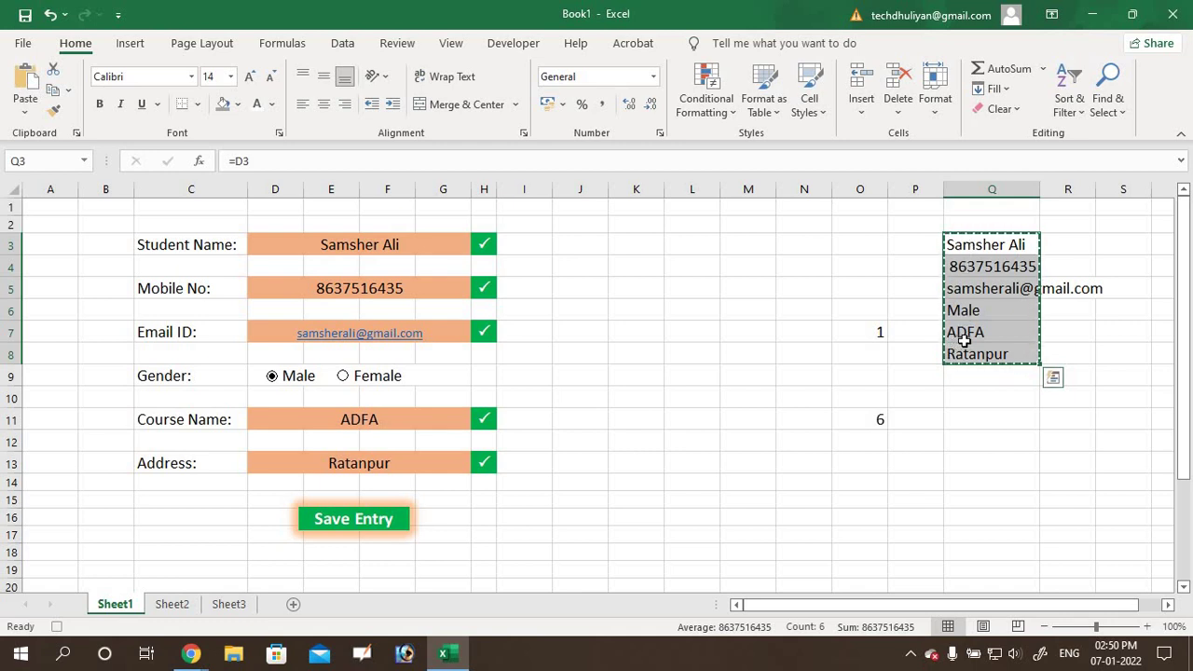
Step: Paste Special them into Sheet2 A1 as Values with Transpose ticked, filling A1:F1
{"action": "left_click", "coordinate": [171, 604]}
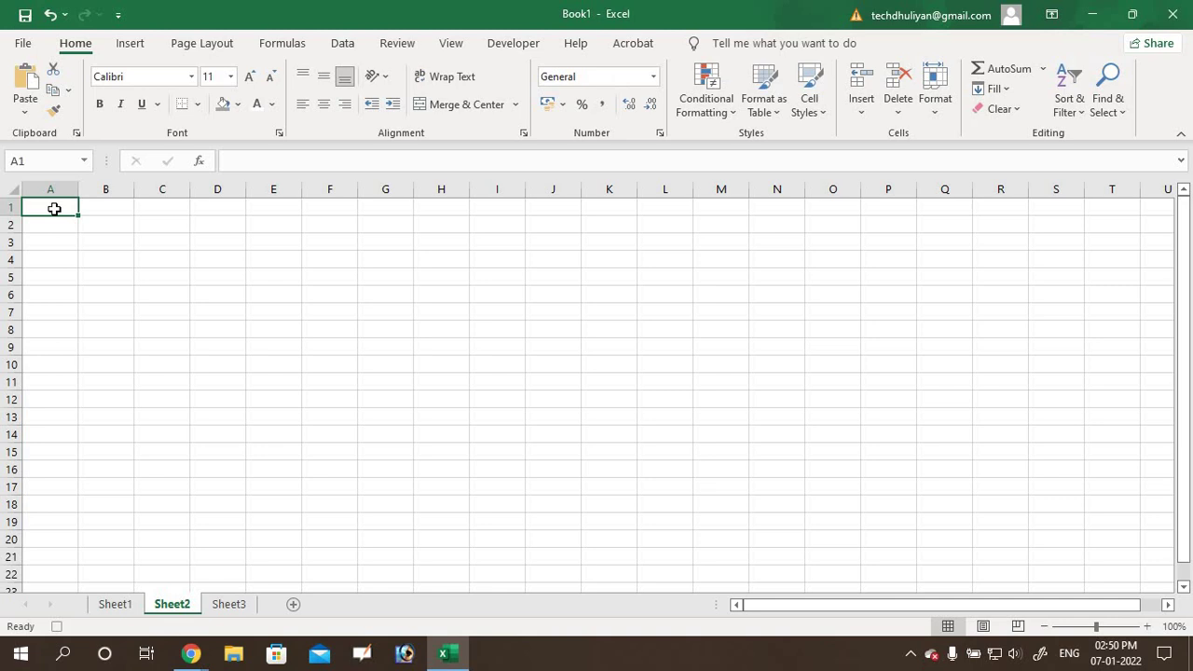
{"action": "right_click", "coordinate": [54, 215]}
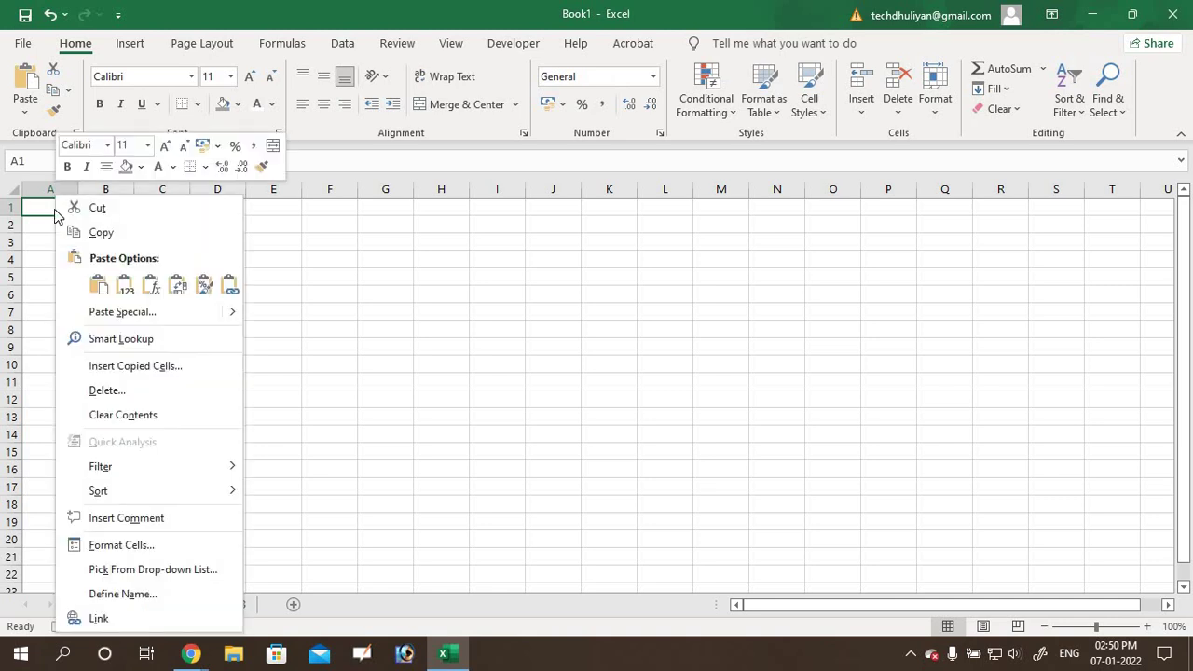
{"action": "left_click", "coordinate": [115, 316]}
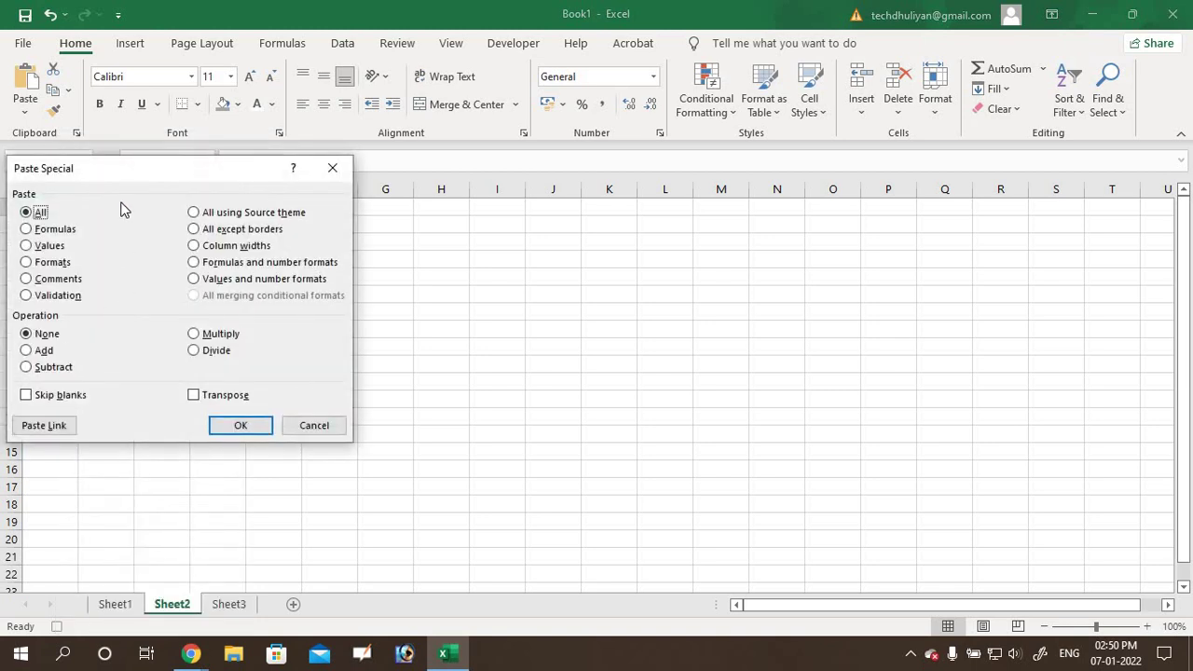
{"action": "left_click_drag", "start_coordinate": [128, 172], "coordinate": [329, 182]}
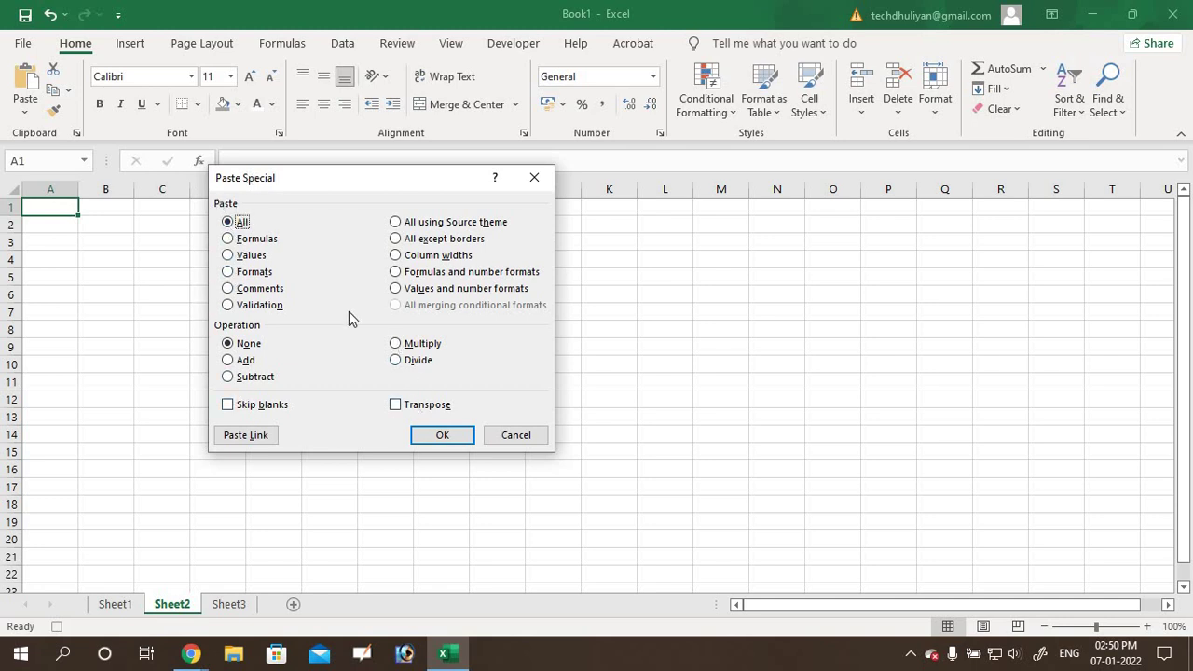
{"action": "left_click", "coordinate": [232, 258]}
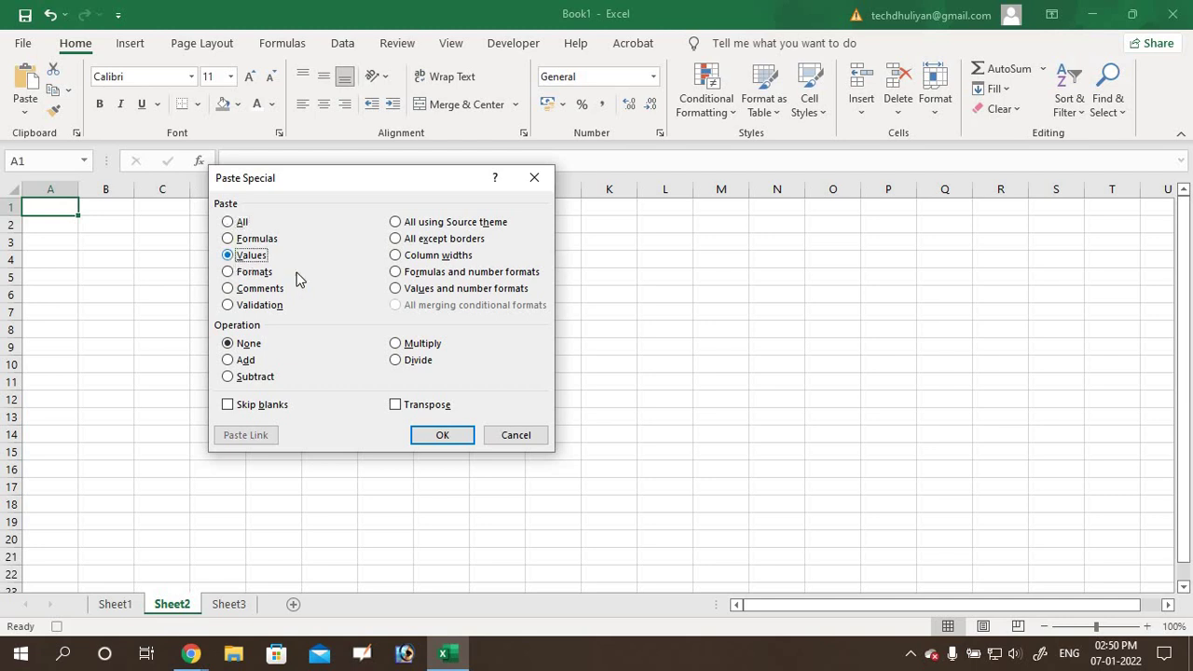
{"action": "left_click", "coordinate": [398, 407]}
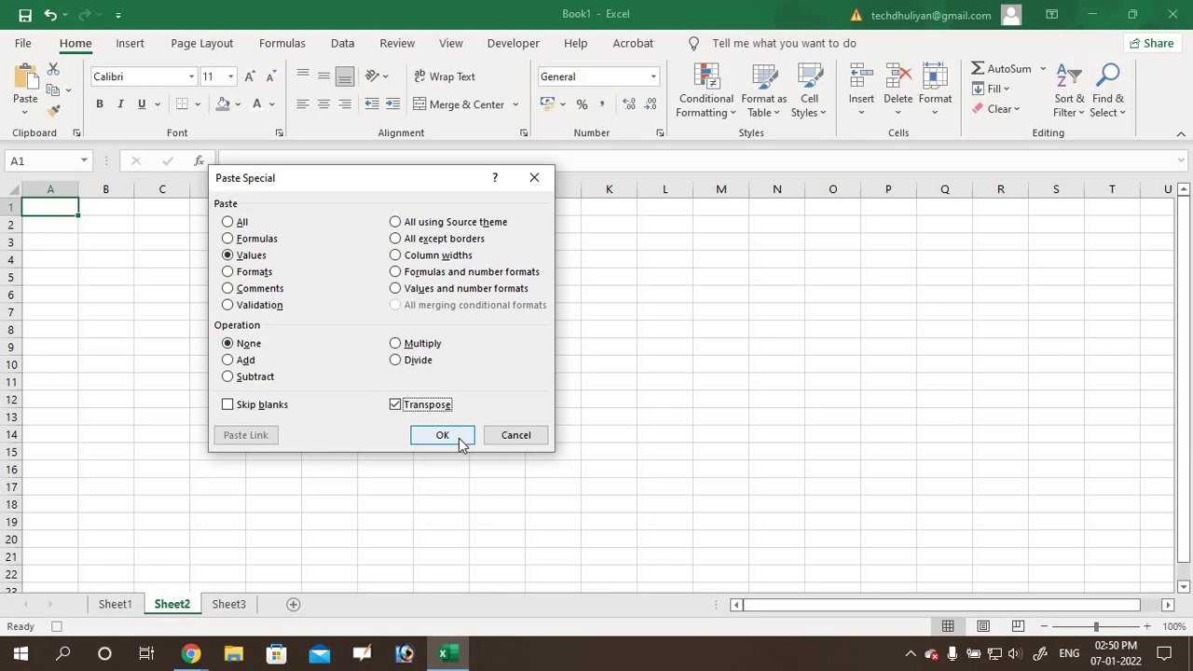
{"action": "left_click", "coordinate": [457, 436]}
Step: AutoFit columns A, B and C, widen column F, and select the record in A1:F1
{"action": "left_click", "coordinate": [114, 346]}
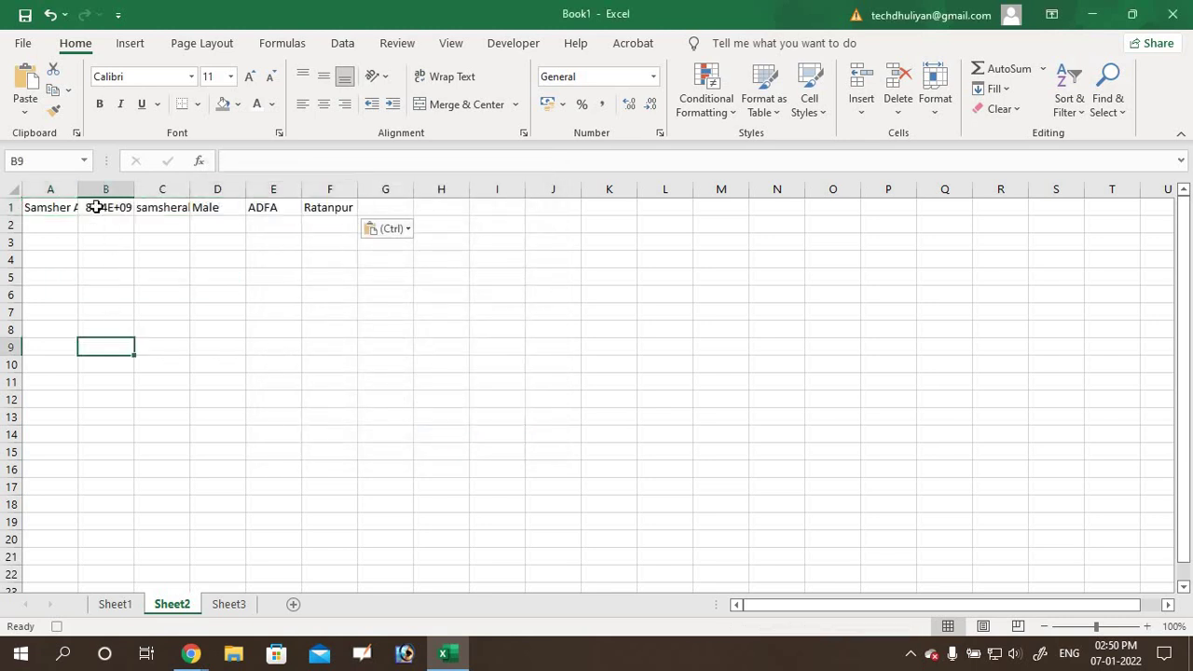
{"action": "double_click", "coordinate": [84, 189]}
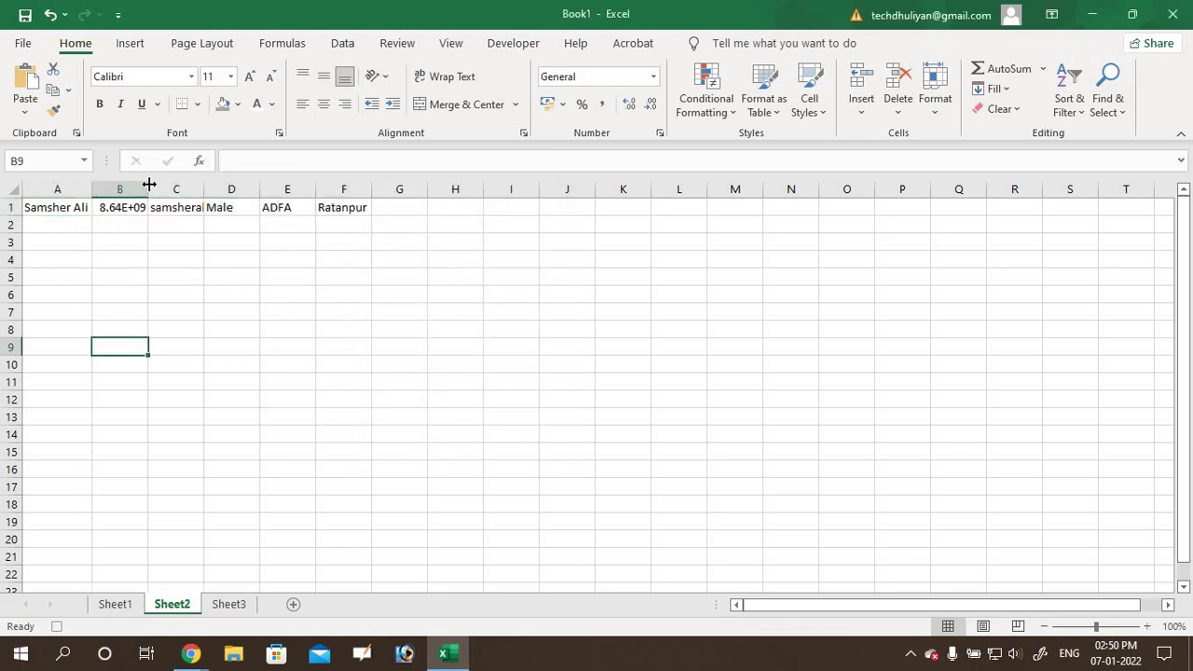
{"action": "double_click", "coordinate": [147, 189]}
{"action": "double_click", "coordinate": [217, 190]}
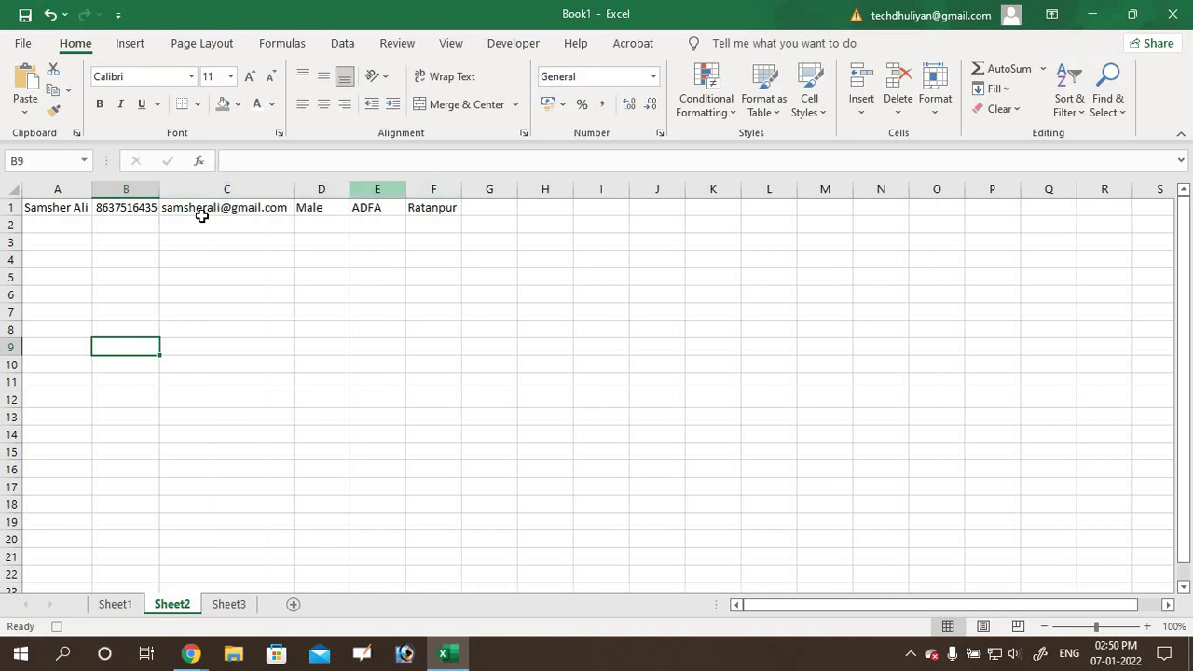
{"action": "left_click_drag", "start_coordinate": [502, 193], "coordinate": [508, 193]}
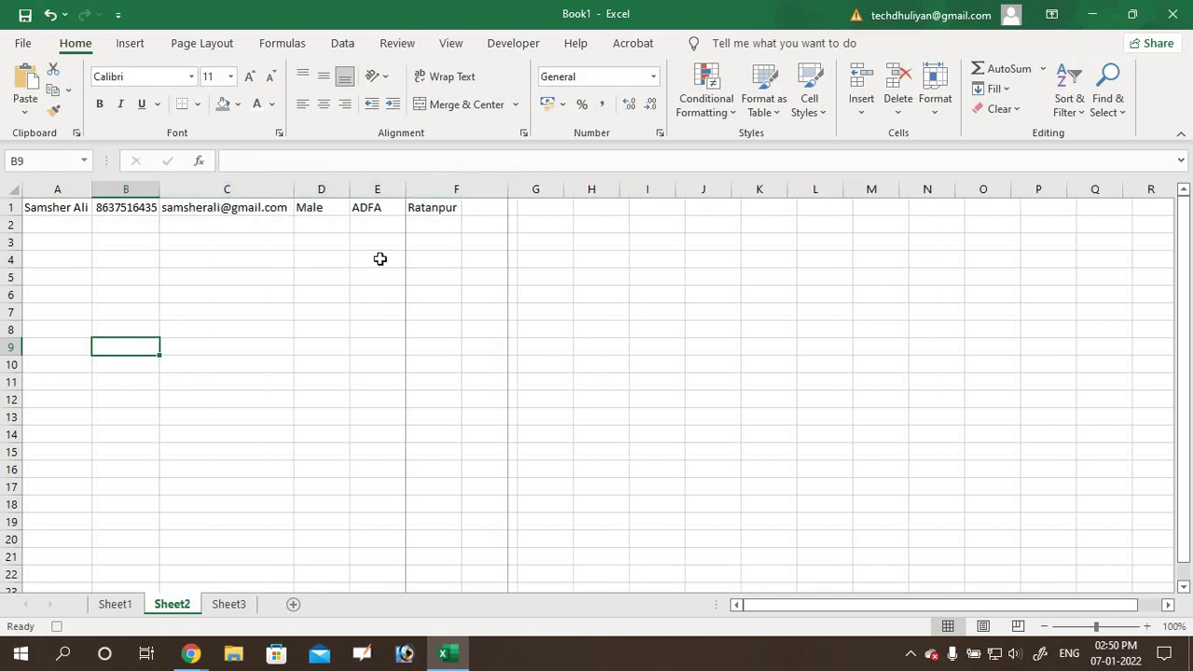
{"action": "left_click", "coordinate": [126, 242]}
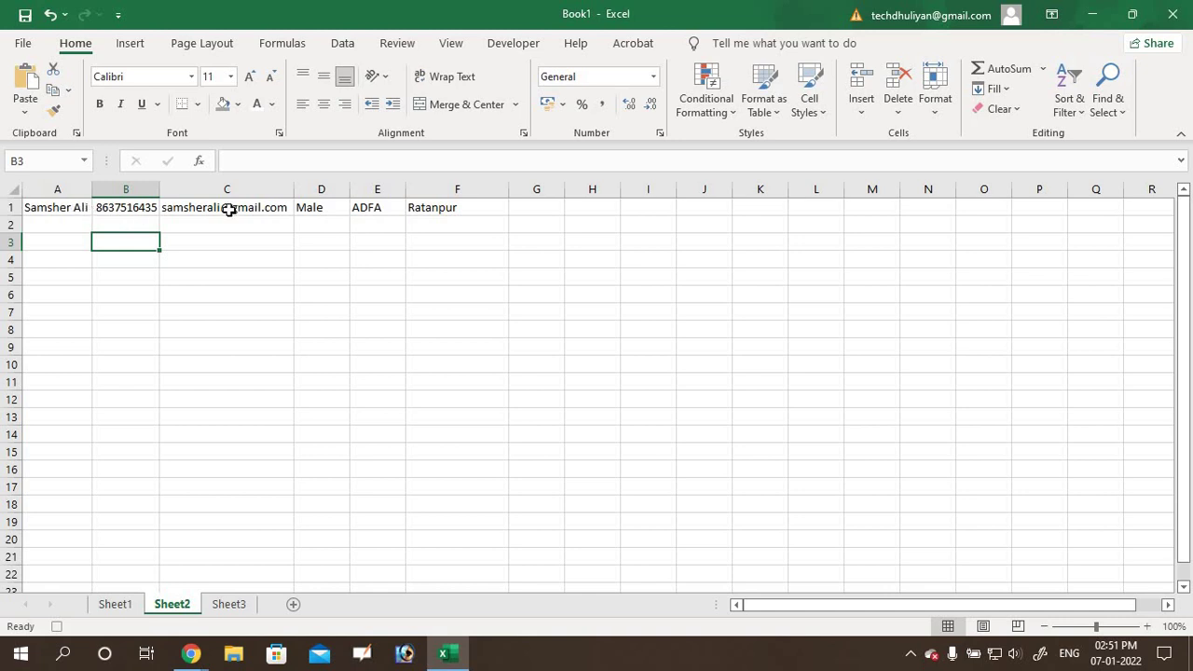
{"action": "left_click_drag", "start_coordinate": [72, 208], "coordinate": [451, 209]}
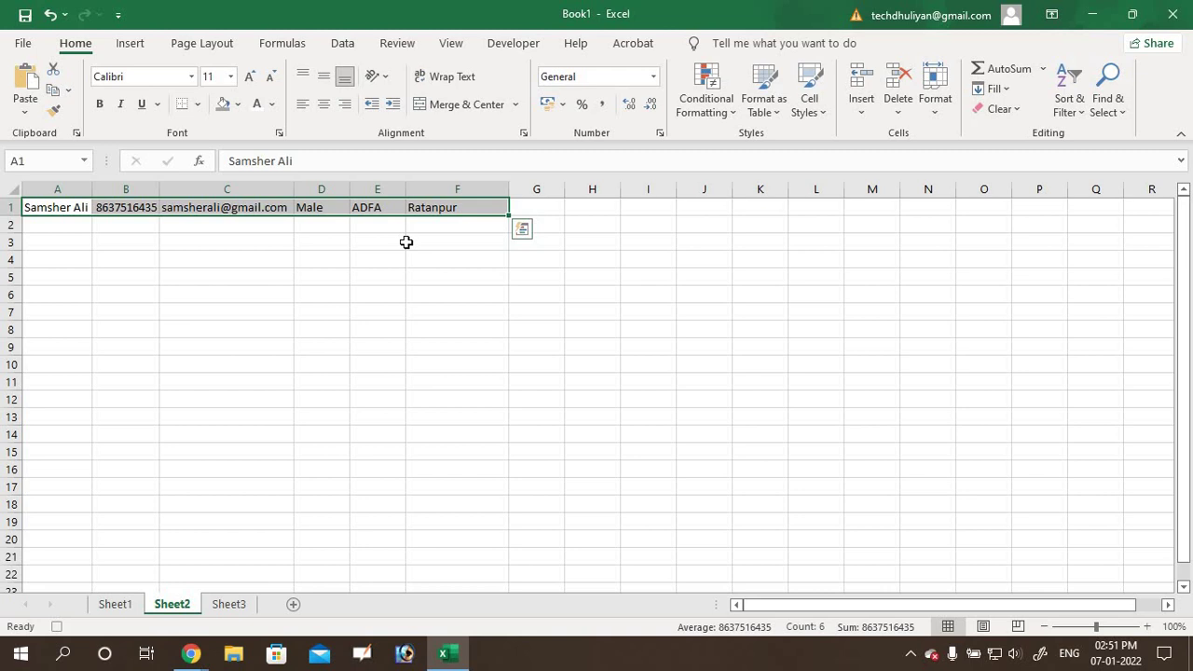
Step: Copy Sheet2's row 1 record and insert it into Sheet3's table as row 2 via Insert Copied Cells
{"action": "right_click", "coordinate": [71, 207]}
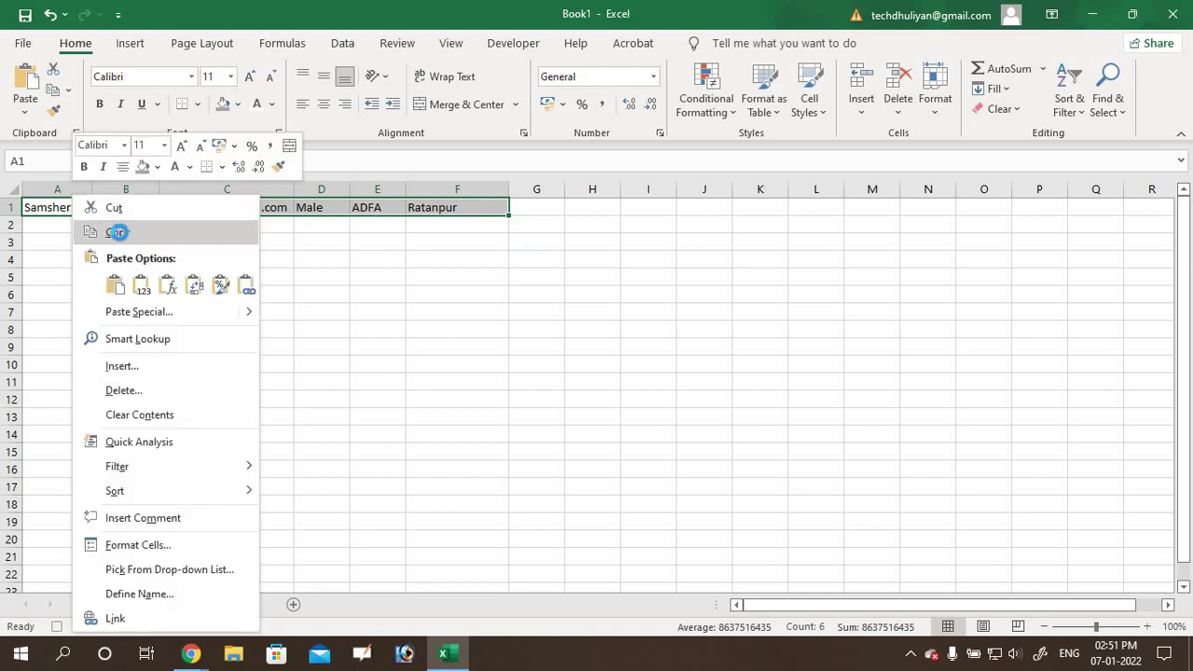
{"action": "left_click", "coordinate": [118, 231]}
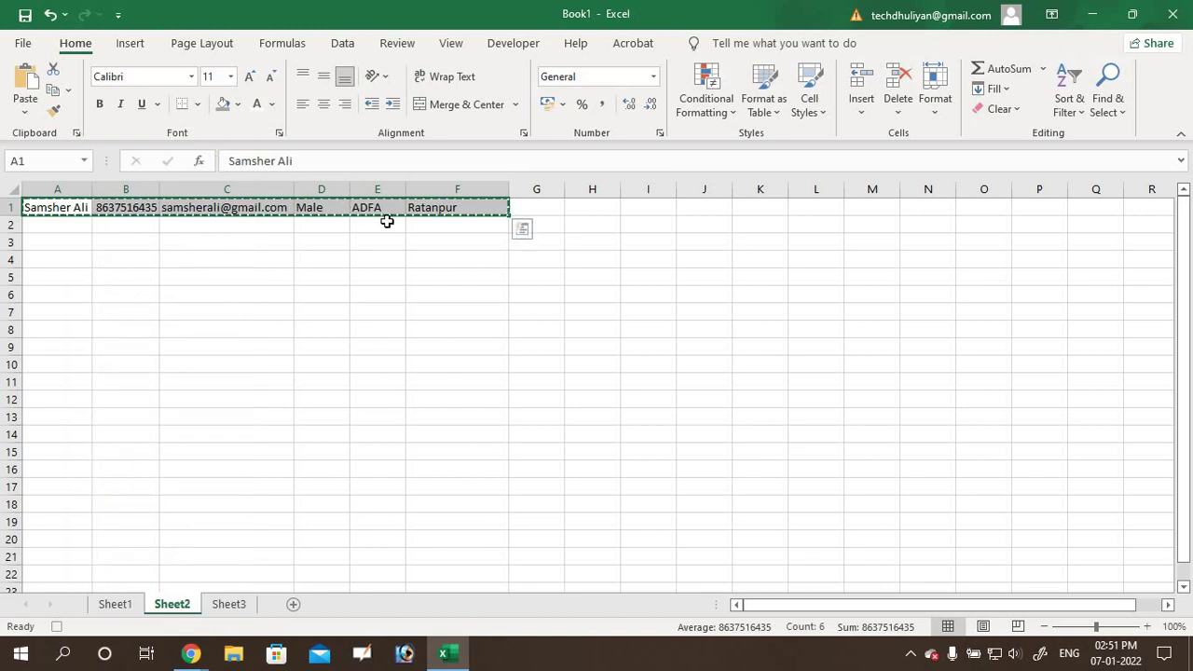
{"action": "left_click", "coordinate": [231, 605]}
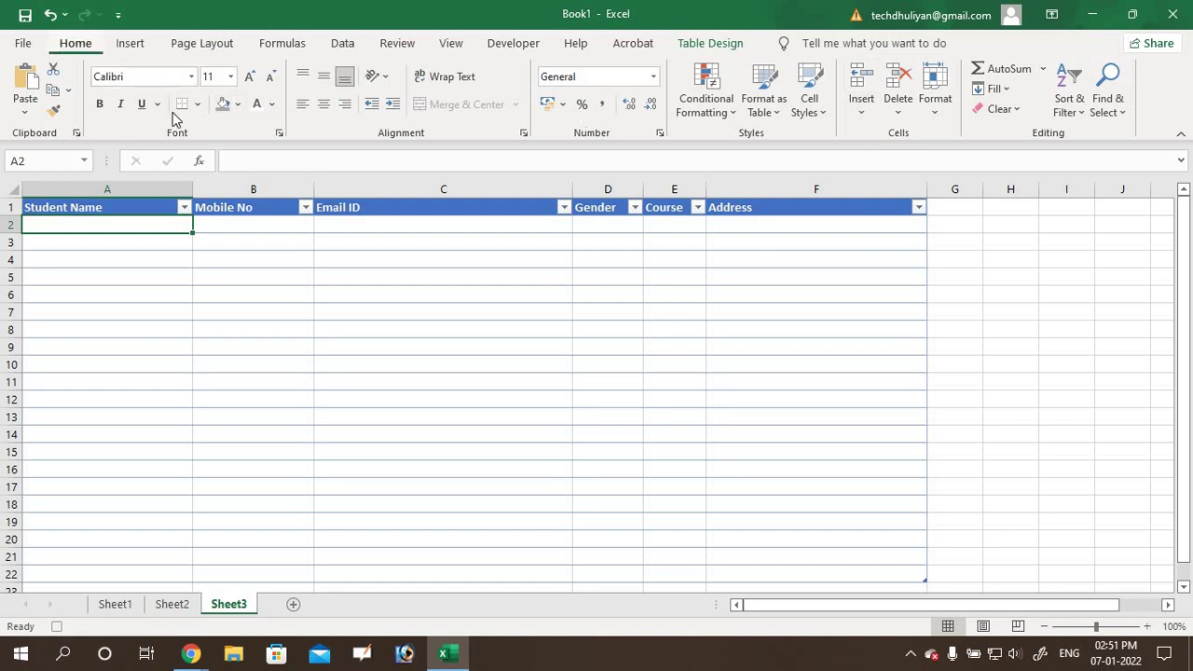
{"action": "left_click", "coordinate": [859, 115]}
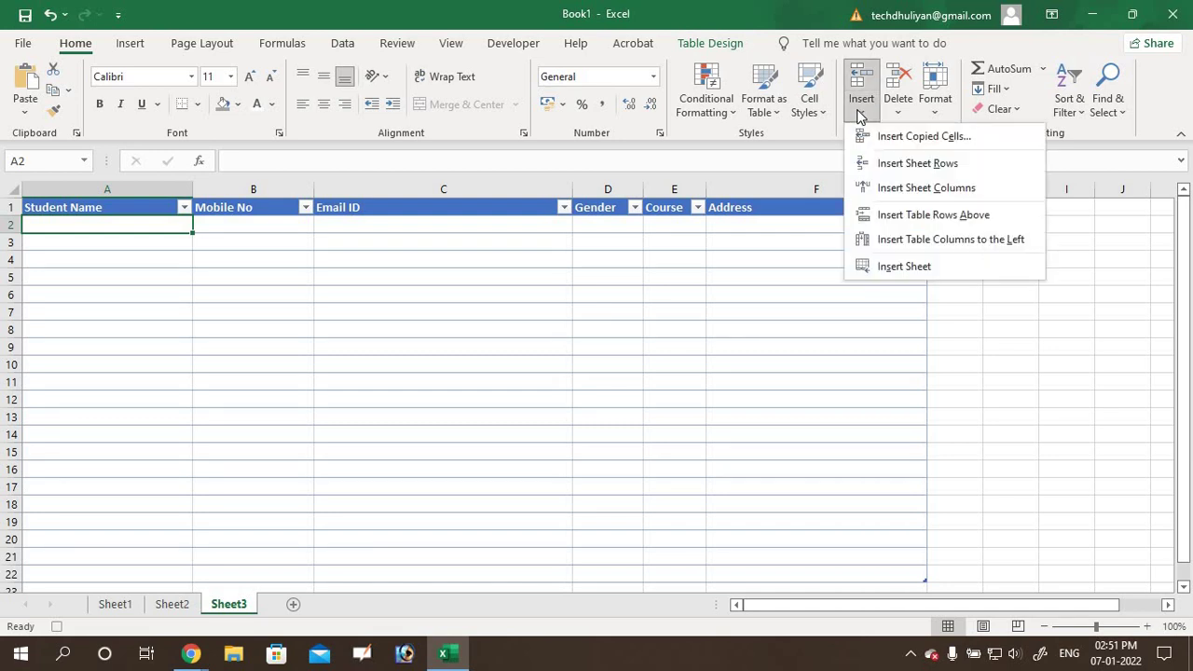
{"action": "left_click", "coordinate": [927, 140]}
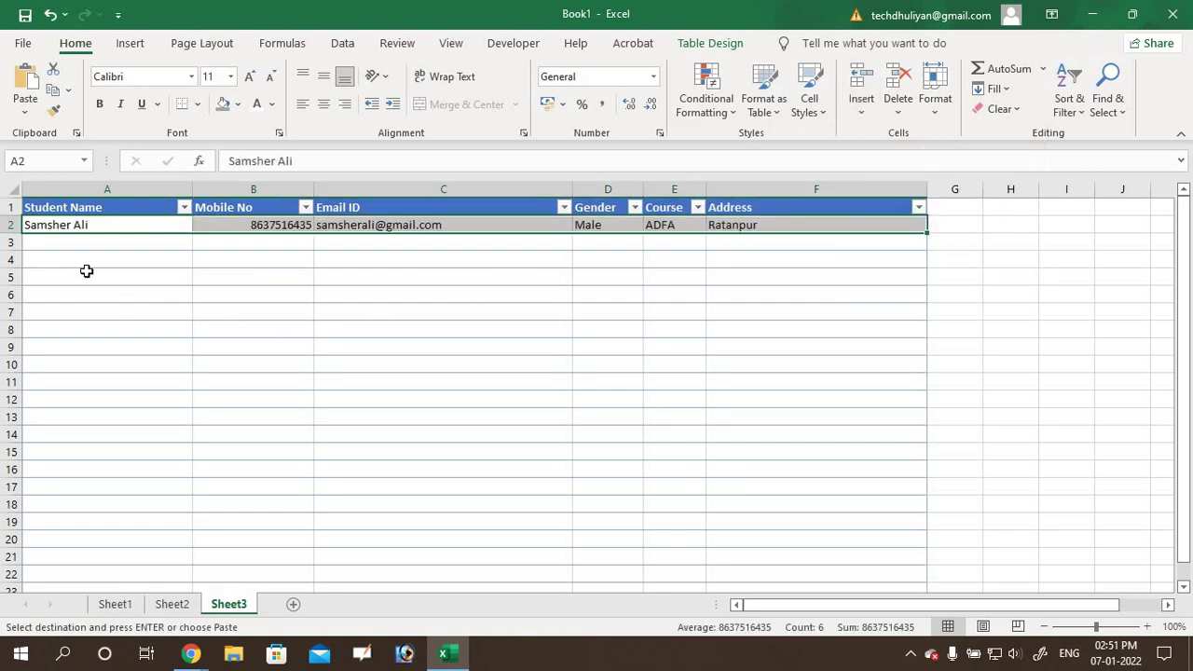
{"action": "left_click", "coordinate": [143, 233]}
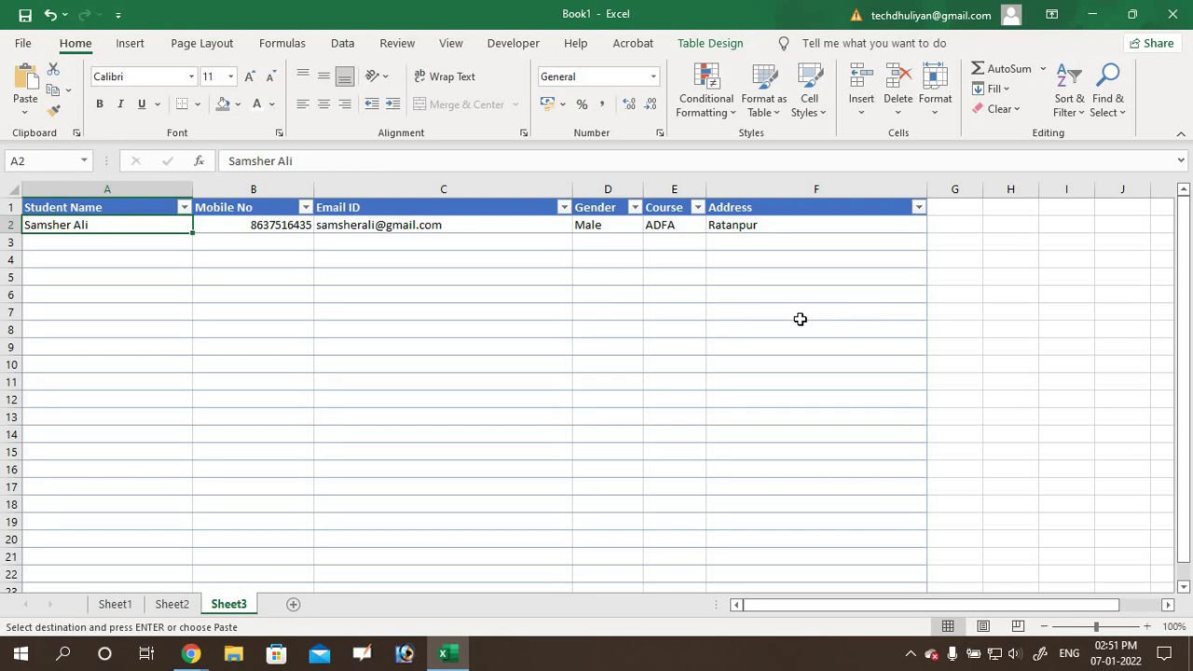
{"action": "left_click", "coordinate": [114, 604]}
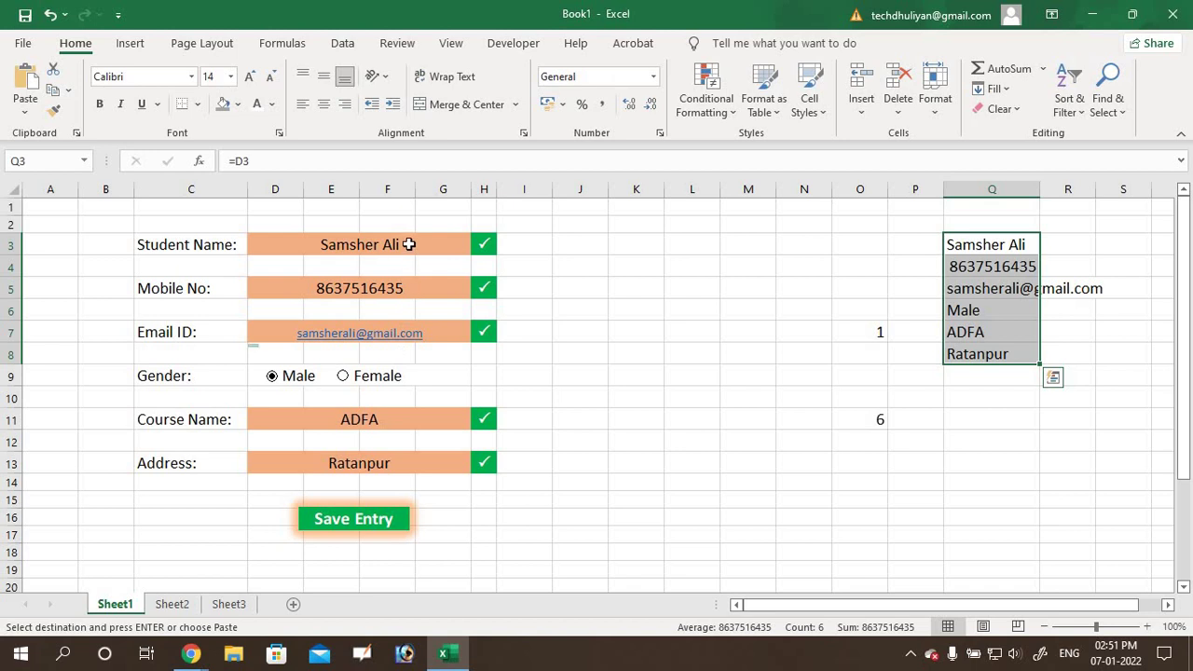
Step: Clear the name, mobile and email fields, then the course name and address fields
{"action": "left_click_drag", "start_coordinate": [409, 244], "coordinate": [396, 336]}
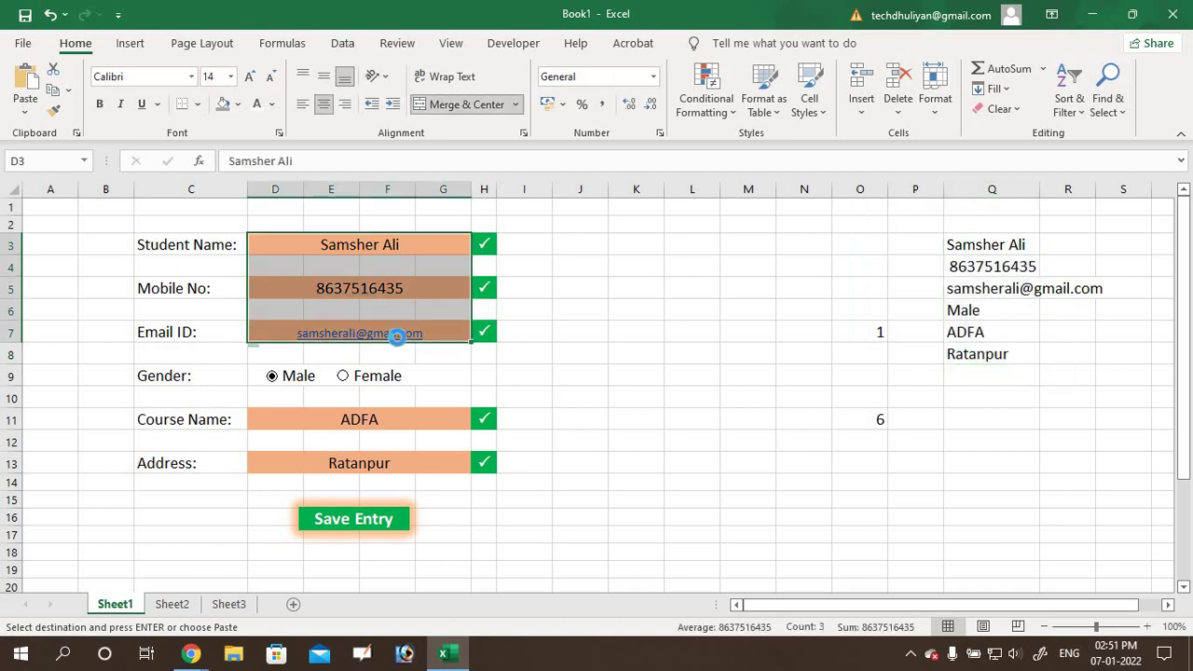
{"action": "key", "text": "Delete"}
{"action": "mouse_move", "coordinate": [357, 419]}
{"action": "left_mouse_down"}
{"action": "mouse_move", "coordinate": [350, 473]}
{"action": "mouse_move", "coordinate": [351, 461]}
{"action": "left_mouse_up"}
{"action": "key", "text": "Delete"}
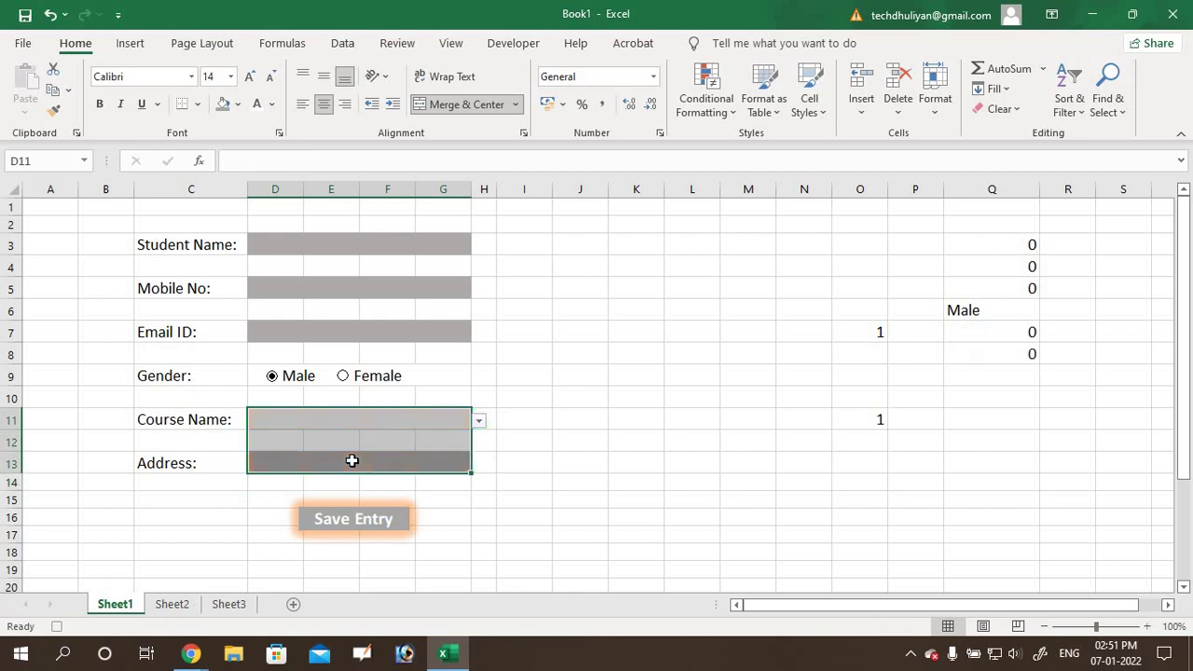
{"action": "left_click", "coordinate": [272, 496]}
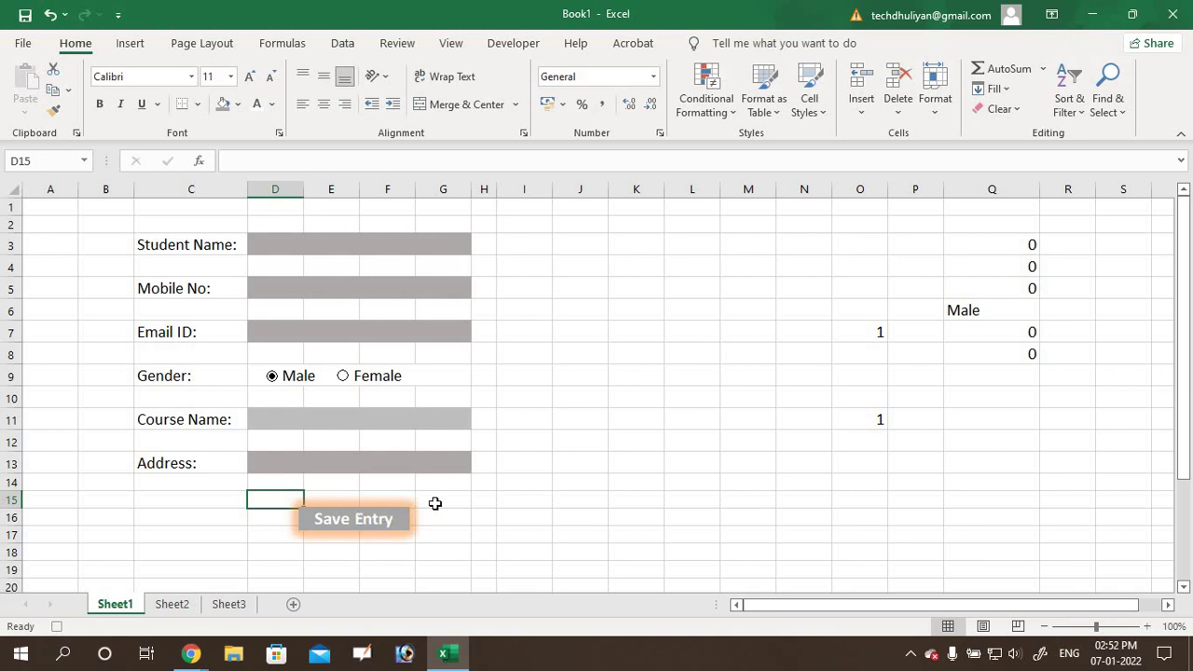
Step: Stop recording the DataEntry macro and return to the Home tab
{"action": "left_click", "coordinate": [456, 44]}
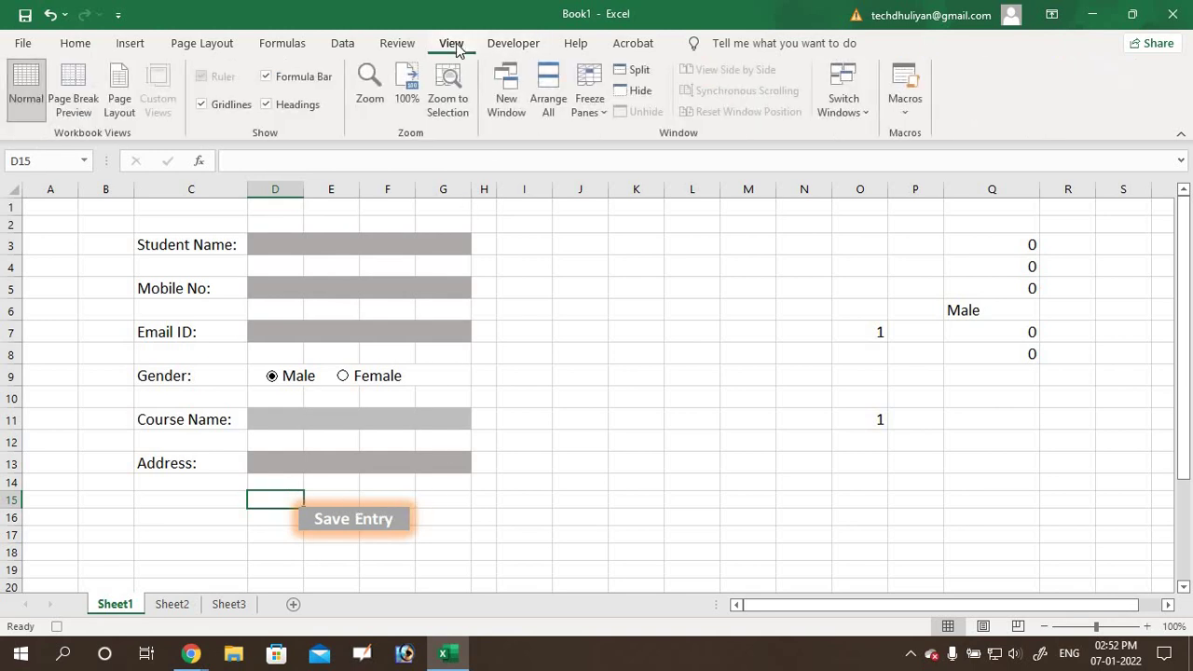
{"action": "left_click", "coordinate": [914, 119]}
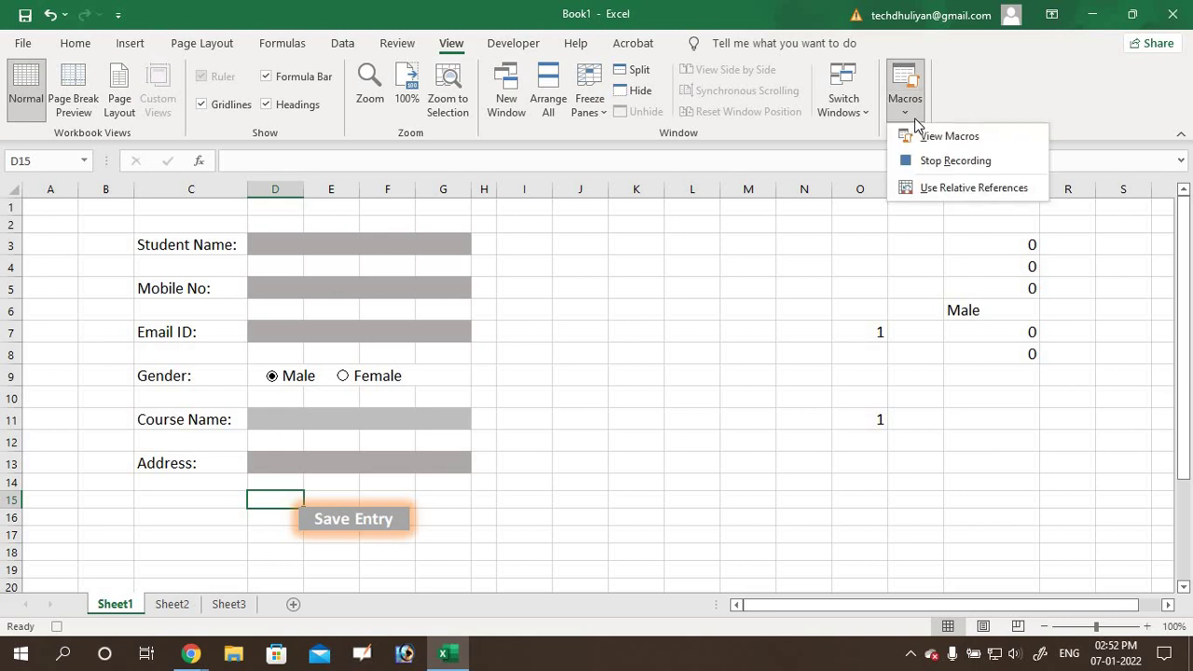
{"action": "left_click", "coordinate": [951, 165]}
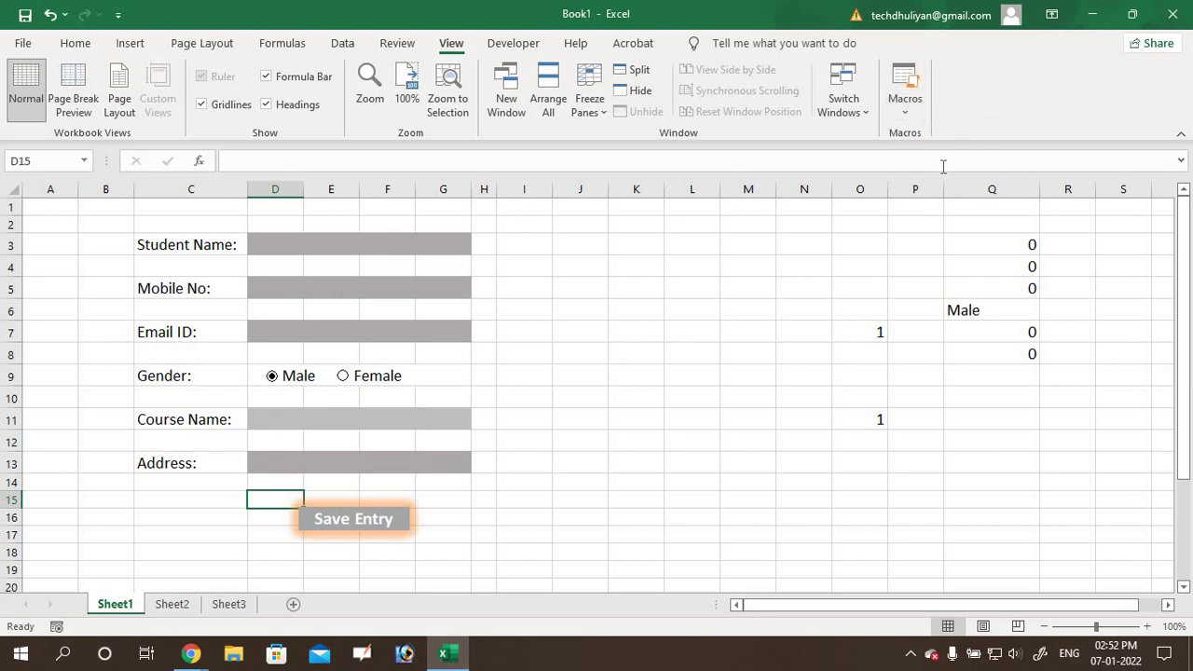
{"action": "left_click", "coordinate": [540, 333]}
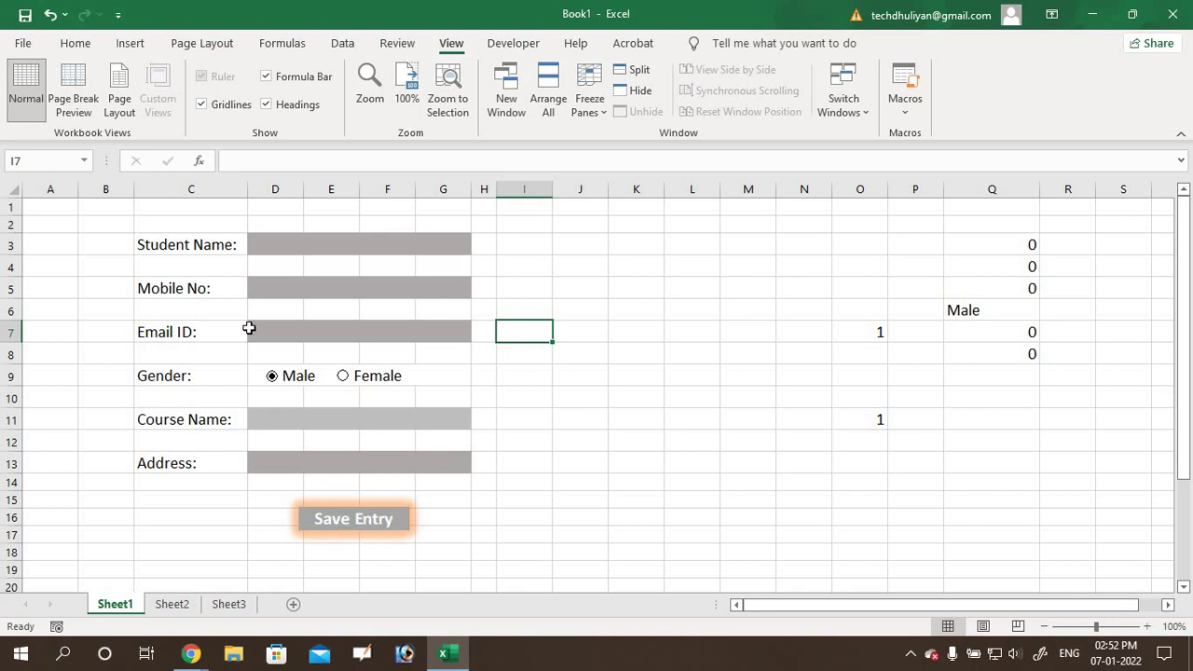
{"action": "left_click", "coordinate": [77, 44]}
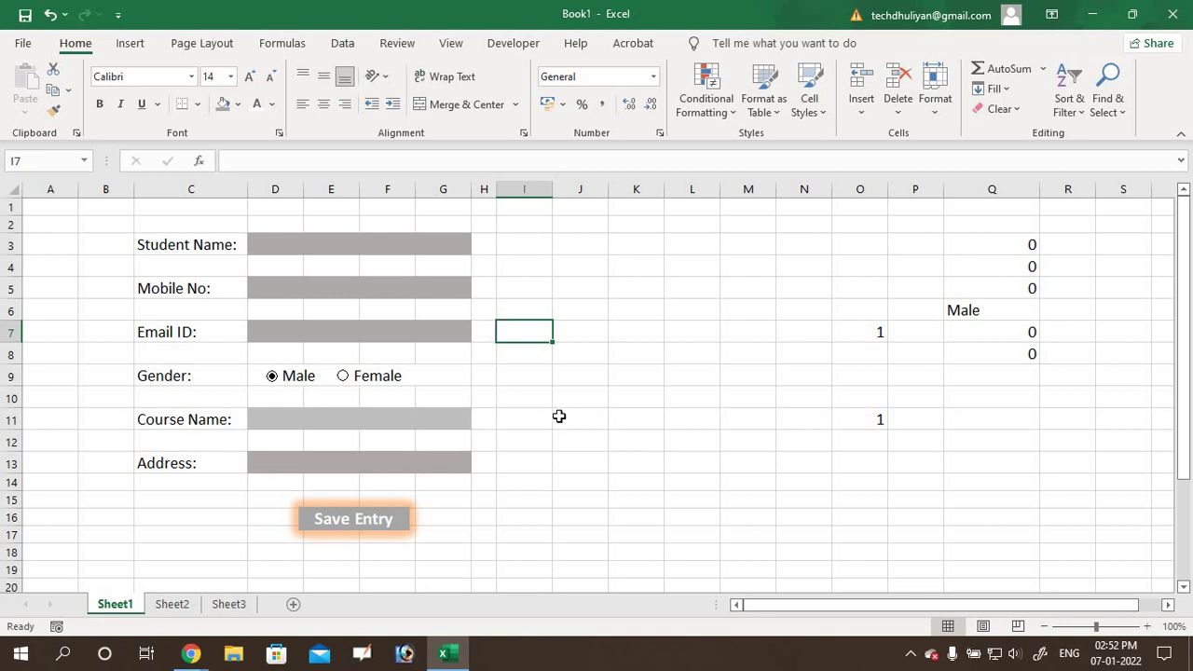
Step: Assign the DataEntry macro to the Save Entry picture on the form
{"action": "left_click", "coordinate": [346, 524], "text": "ctrl"}
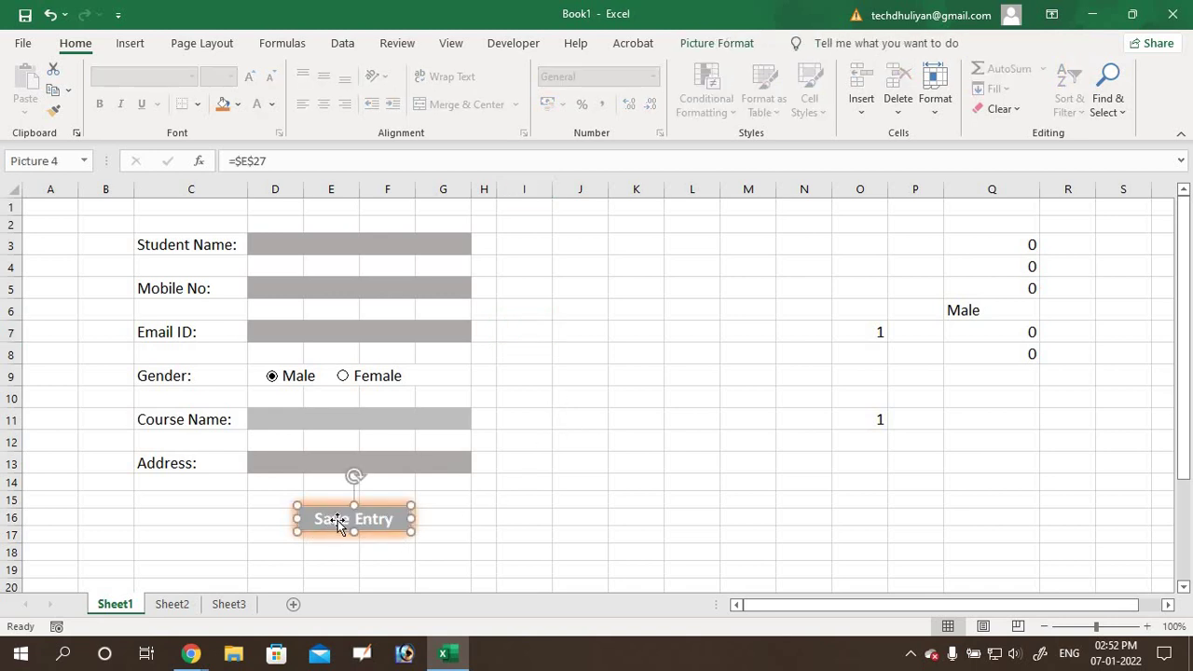
{"action": "right_click", "coordinate": [338, 525]}
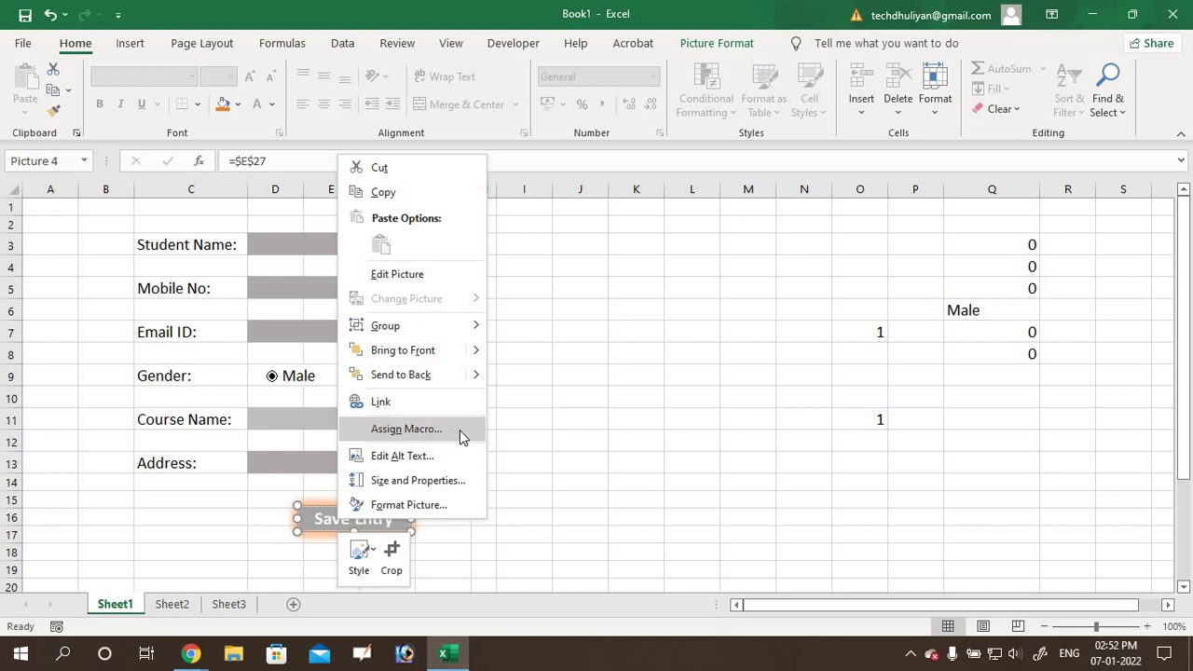
{"action": "left_click", "coordinate": [460, 430]}
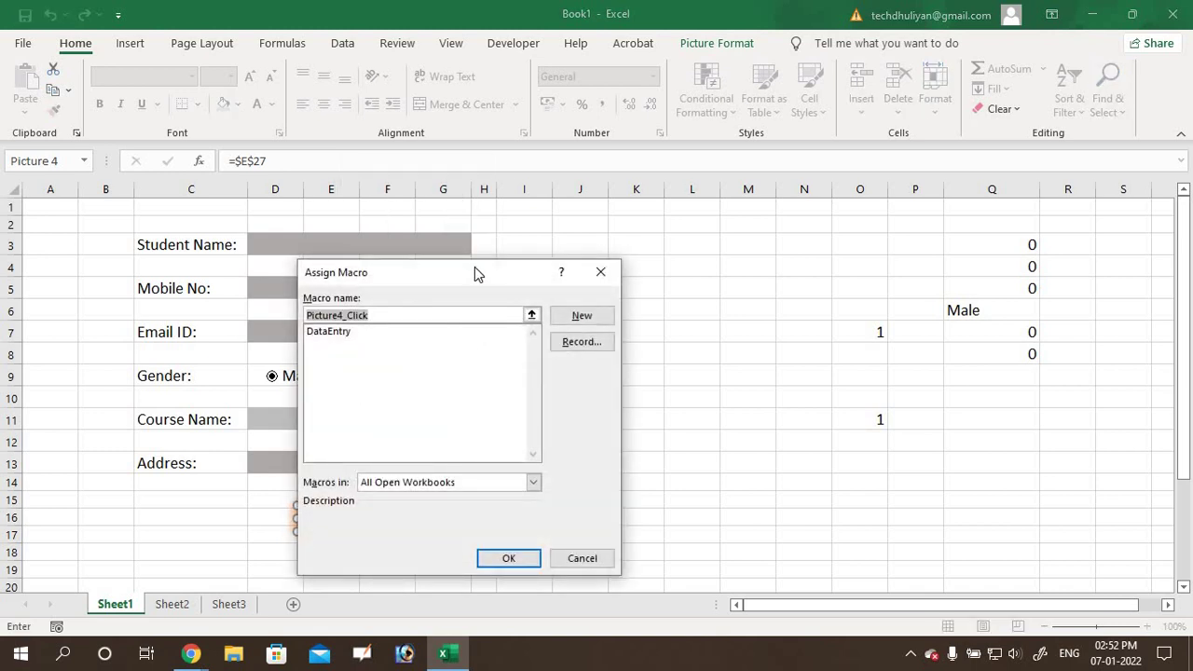
{"action": "left_click_drag", "start_coordinate": [476, 271], "coordinate": [691, 230]}
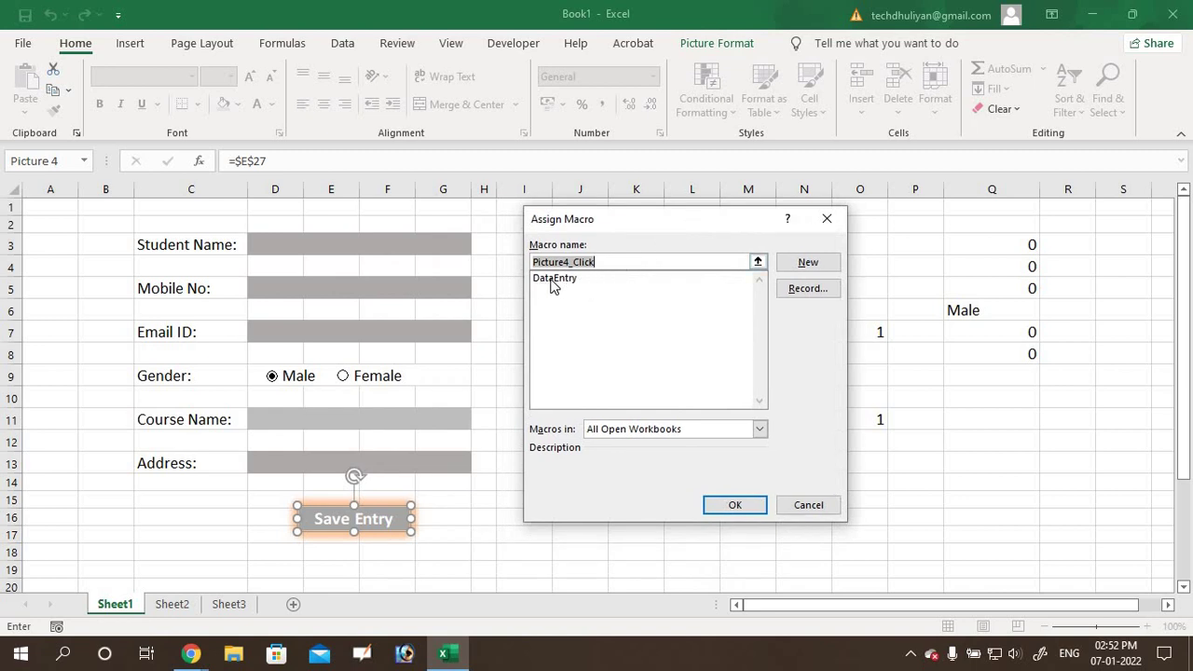
{"action": "left_click", "coordinate": [539, 285]}
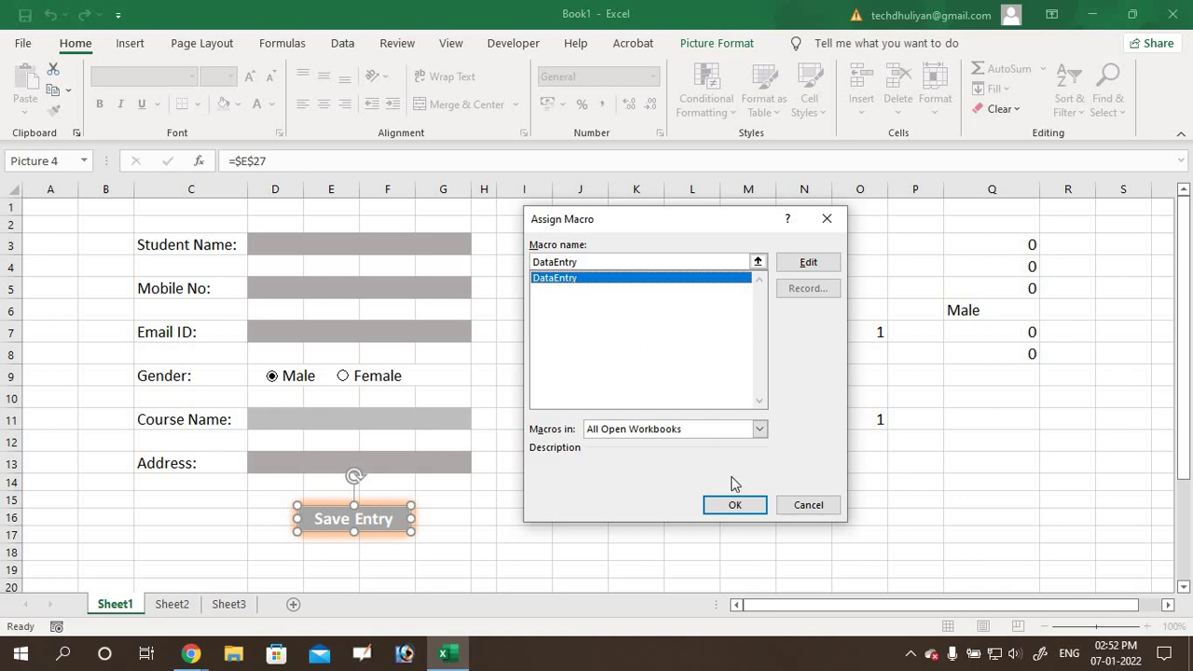
{"action": "left_click", "coordinate": [735, 506]}
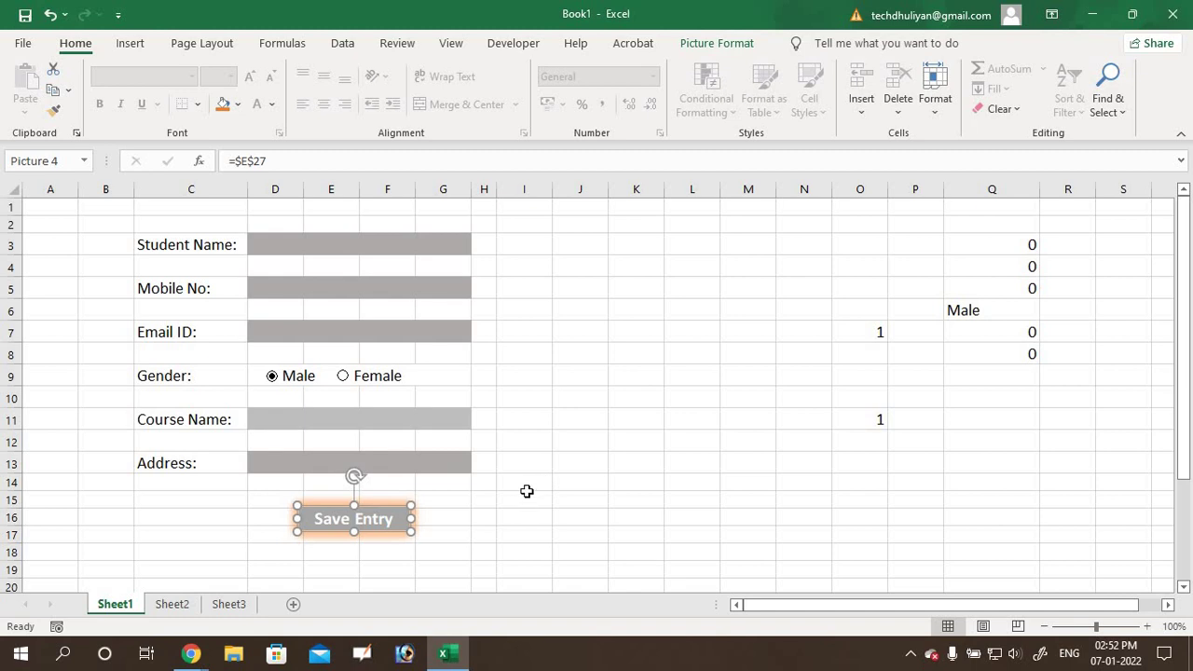
Step: Delete row 2 holding the test record from Sheet3's table, then go back to Sheet1
{"action": "left_click", "coordinate": [505, 518]}
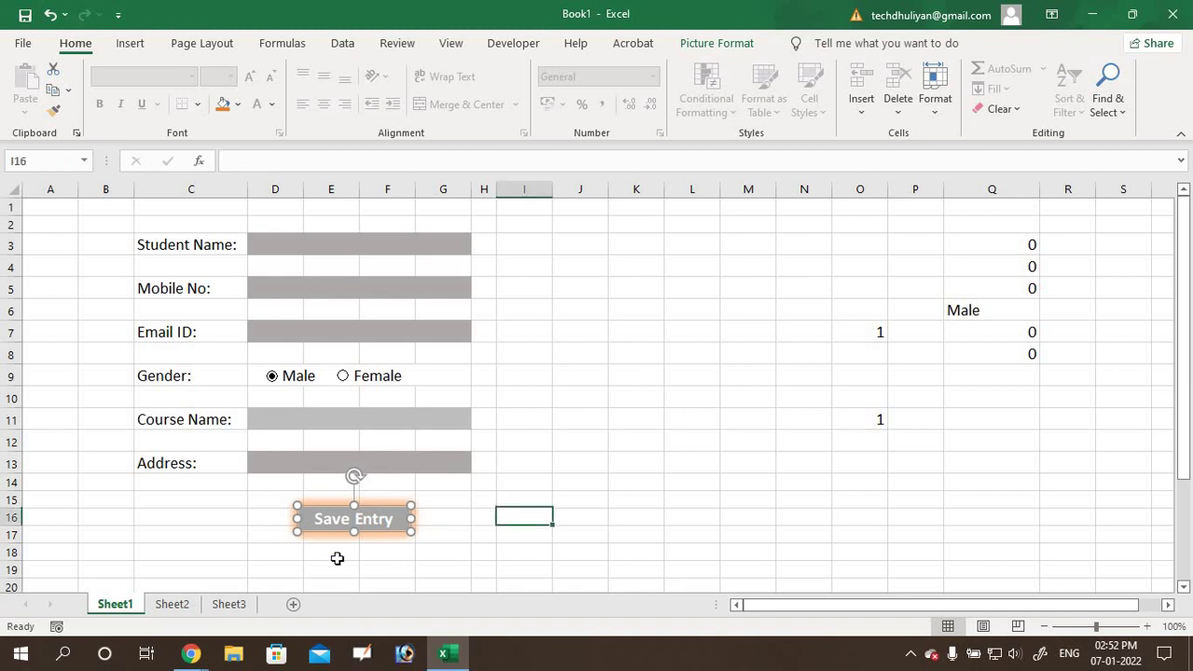
{"action": "left_click", "coordinate": [229, 604]}
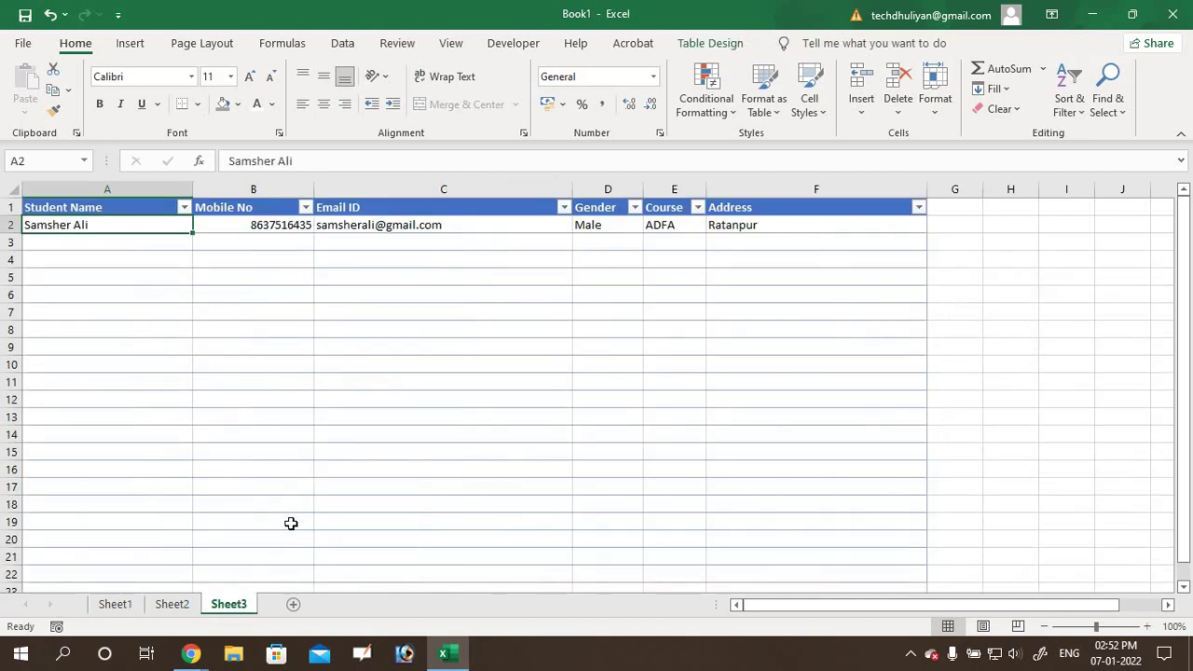
{"action": "left_click", "coordinate": [69, 295]}
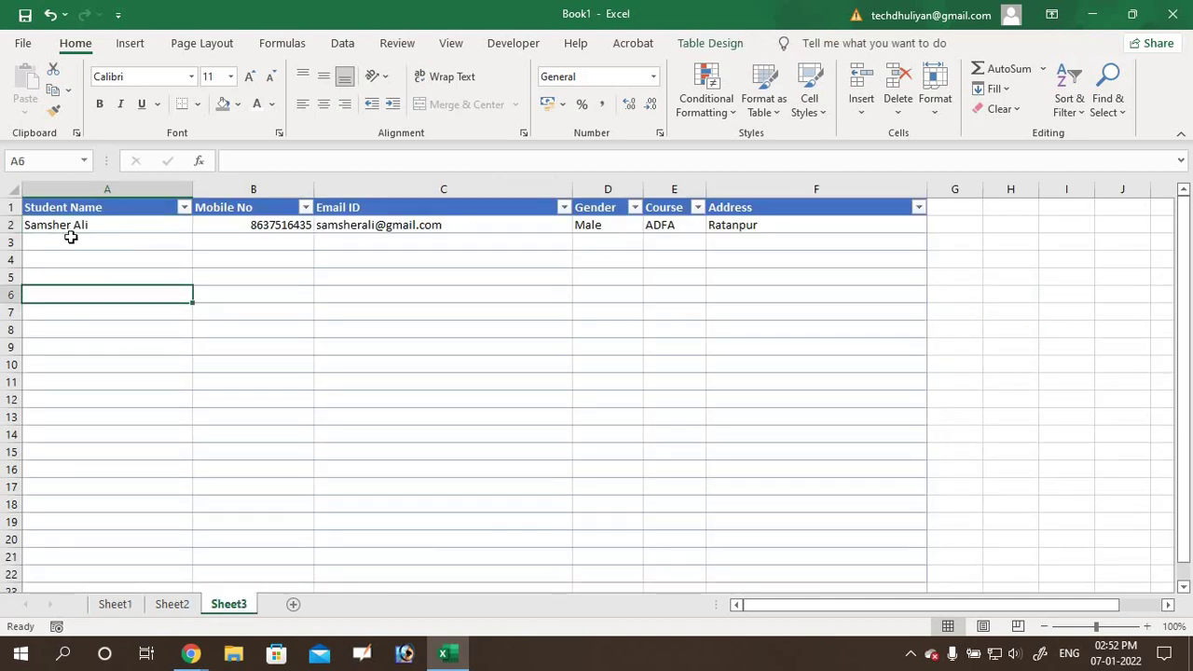
{"action": "left_click", "coordinate": [11, 225]}
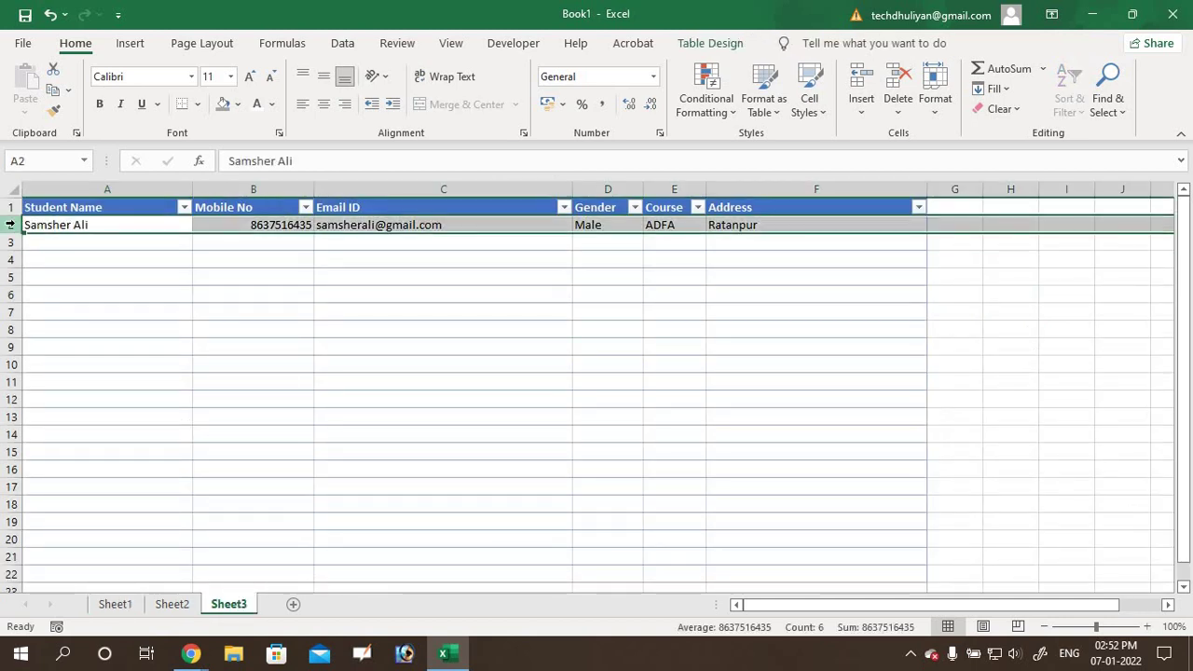
{"action": "right_click", "coordinate": [11, 225]}
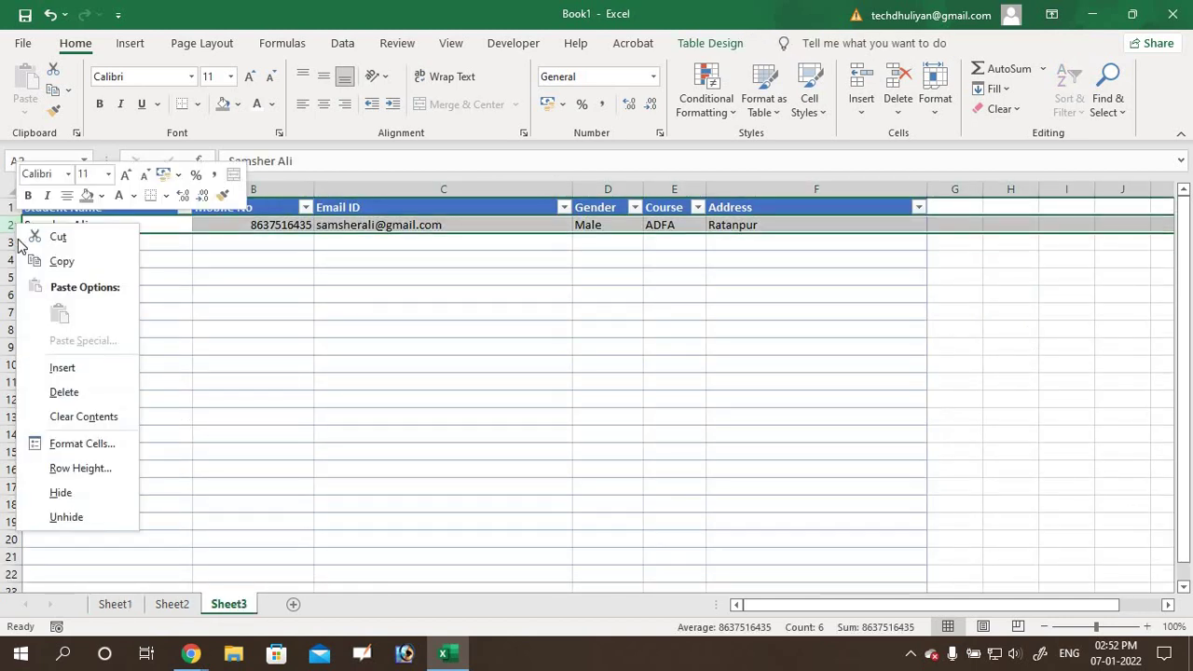
{"action": "left_click", "coordinate": [65, 393]}
{"action": "left_click", "coordinate": [121, 345]}
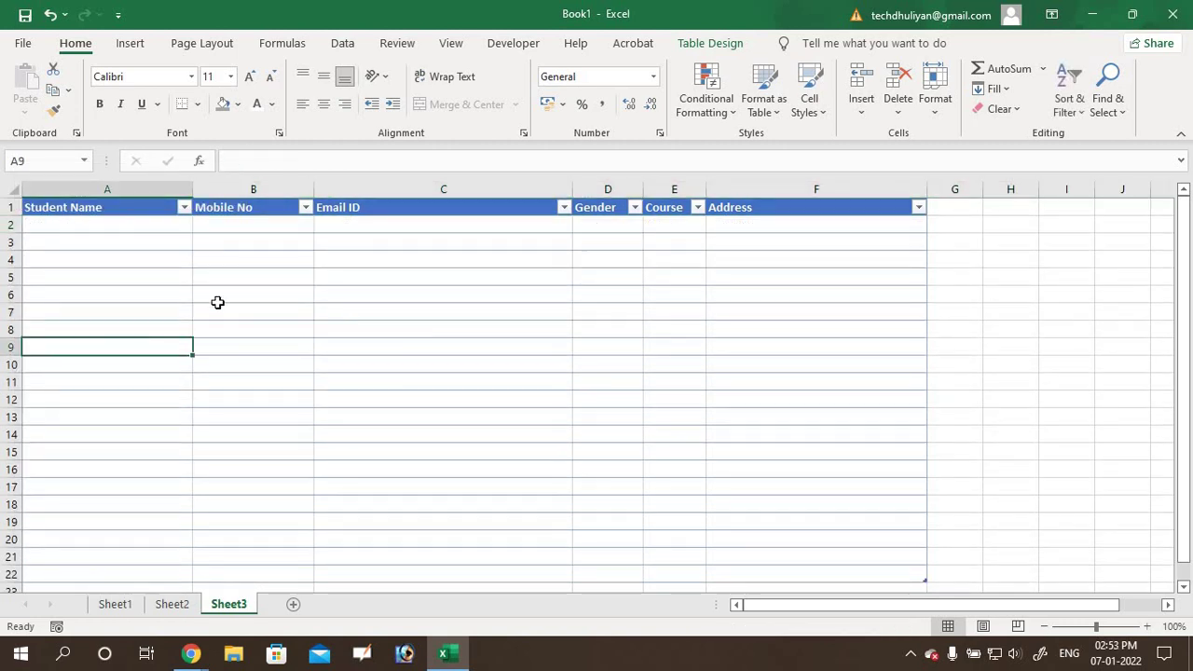
{"action": "left_click", "coordinate": [116, 604]}
Step: Enter the new student's name, mobile number and e-mail address in the form
{"action": "left_click", "coordinate": [171, 533]}
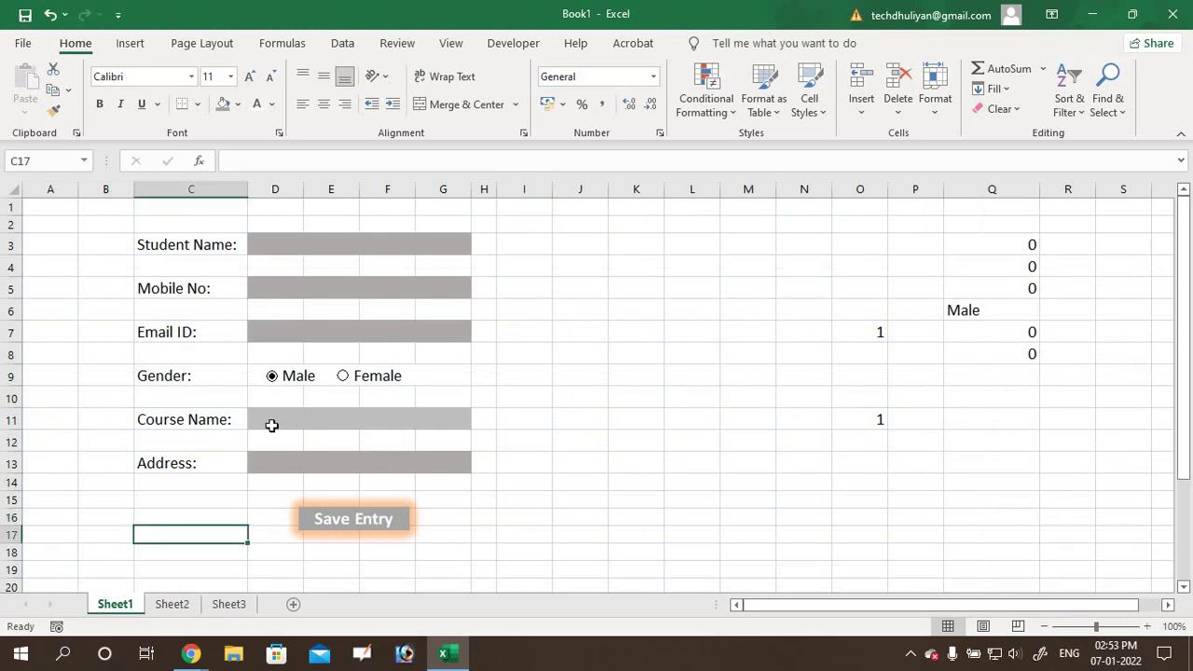
{"action": "left_click", "coordinate": [286, 245]}
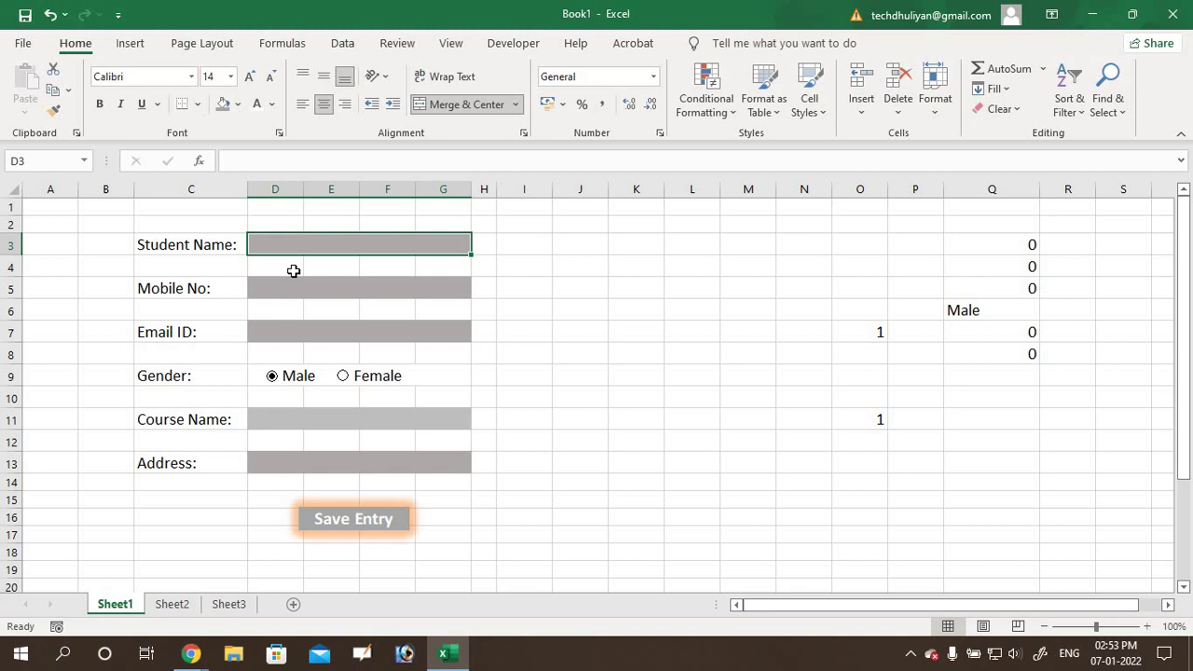
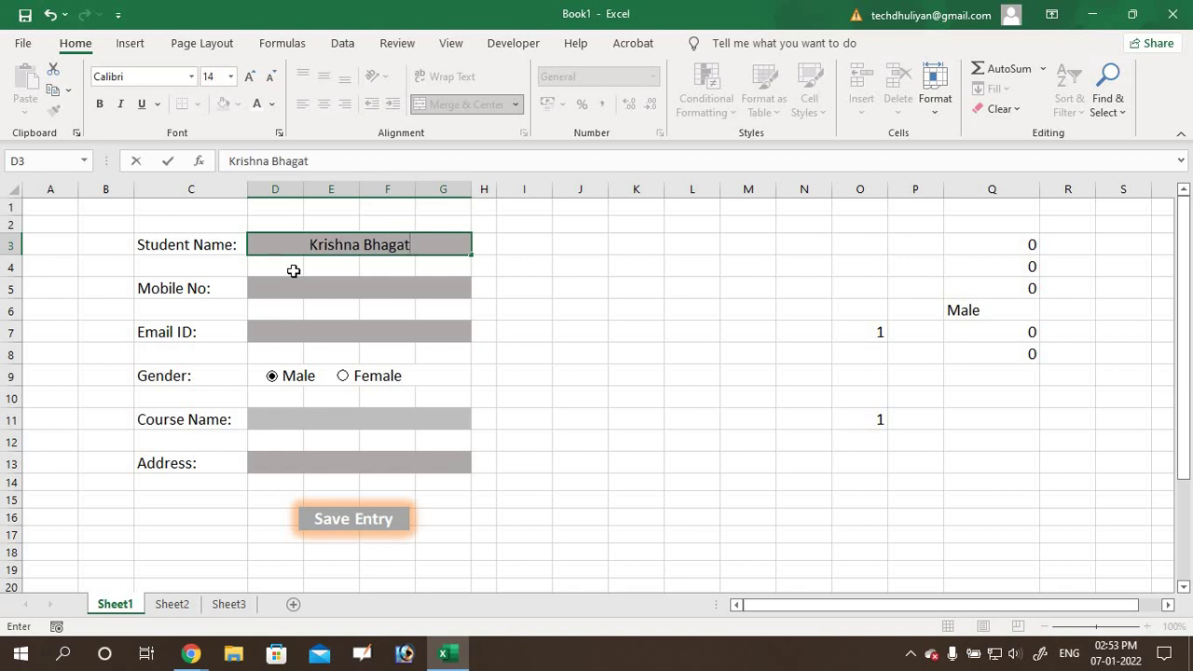
{"action": "key", "text": "Return"}
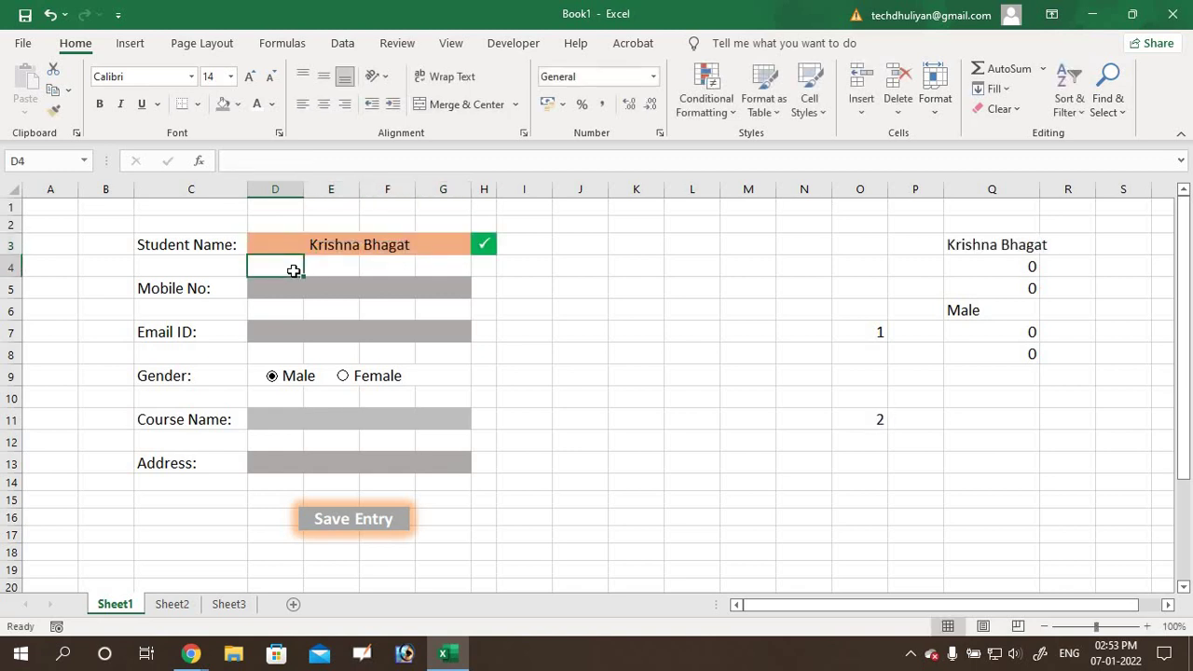
{"action": "key", "text": "Return"}
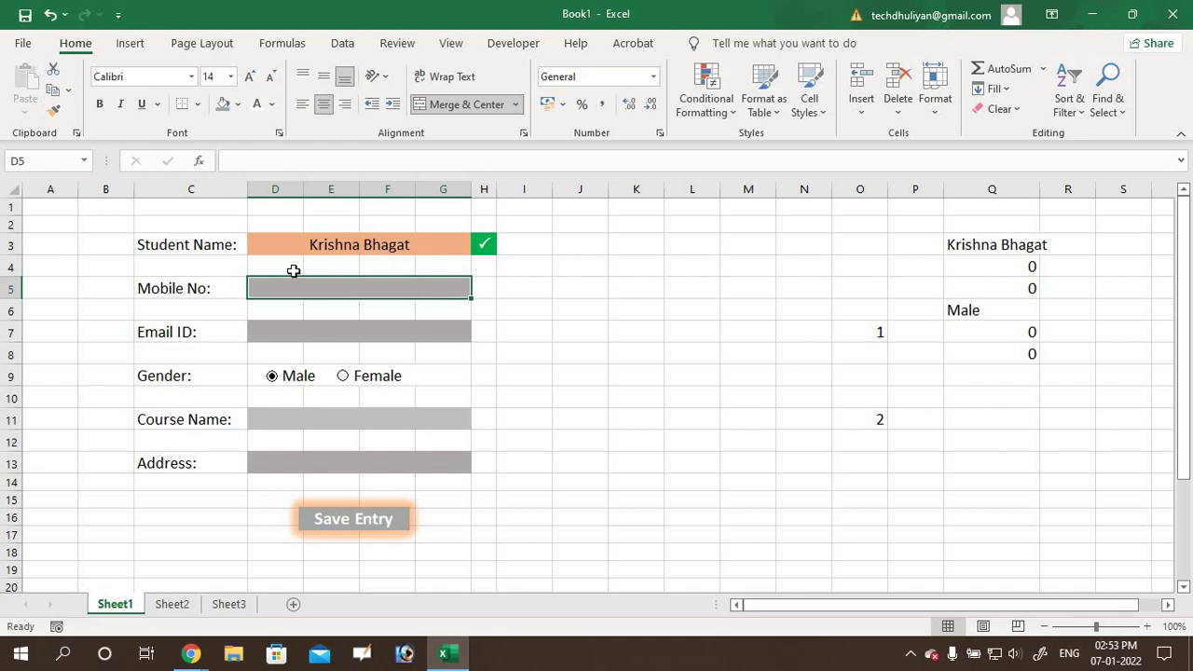
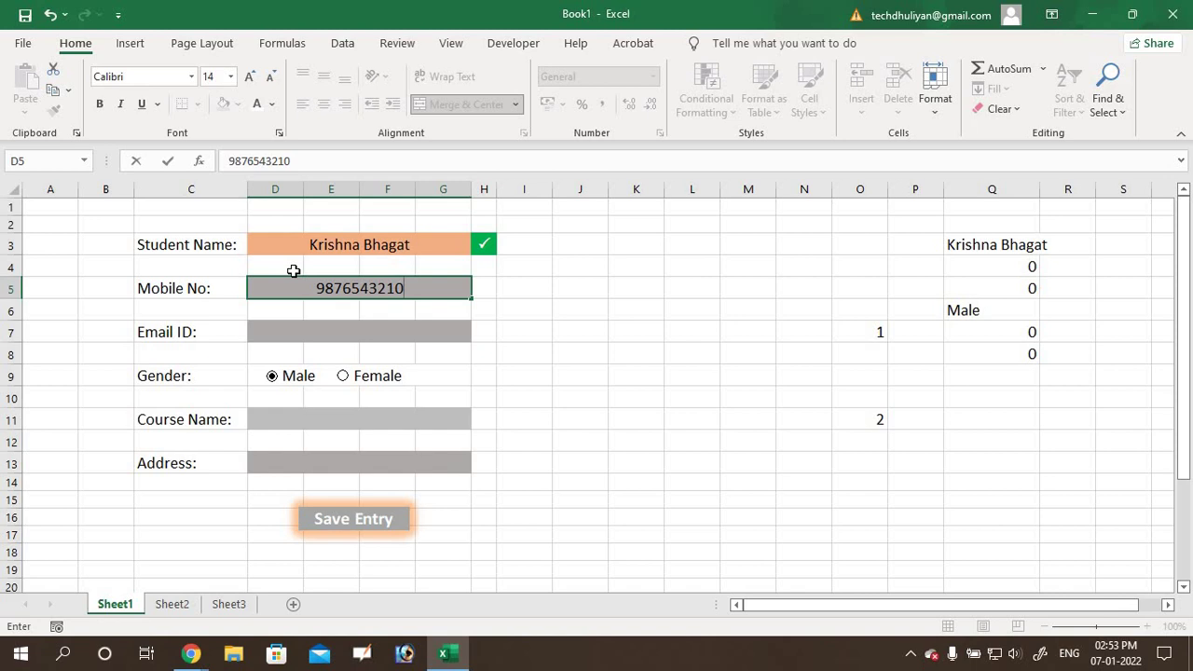
{"action": "key", "text": "Return"}
{"action": "key", "text": "Return"}
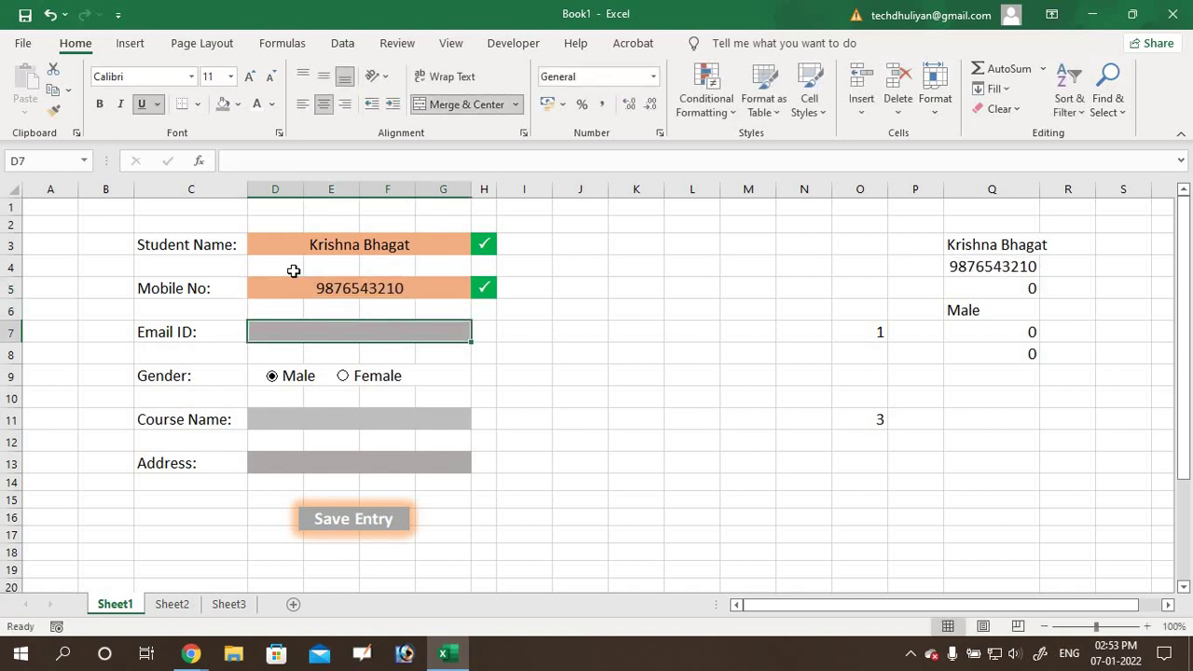
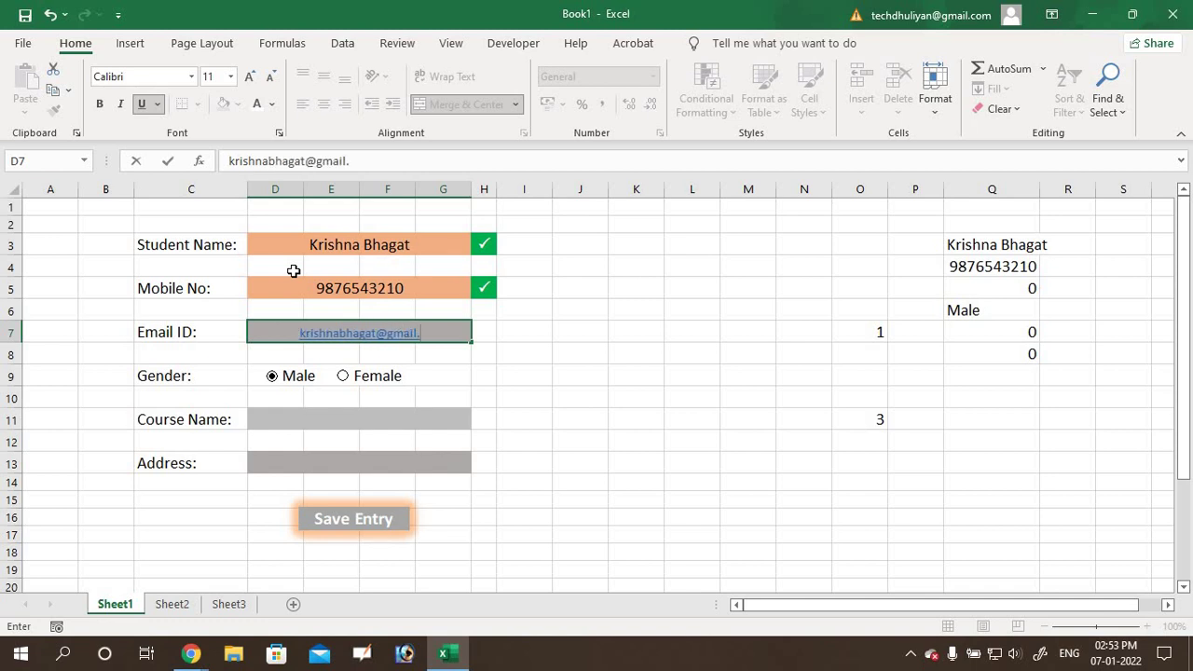
{"action": "key", "text": "Return"}
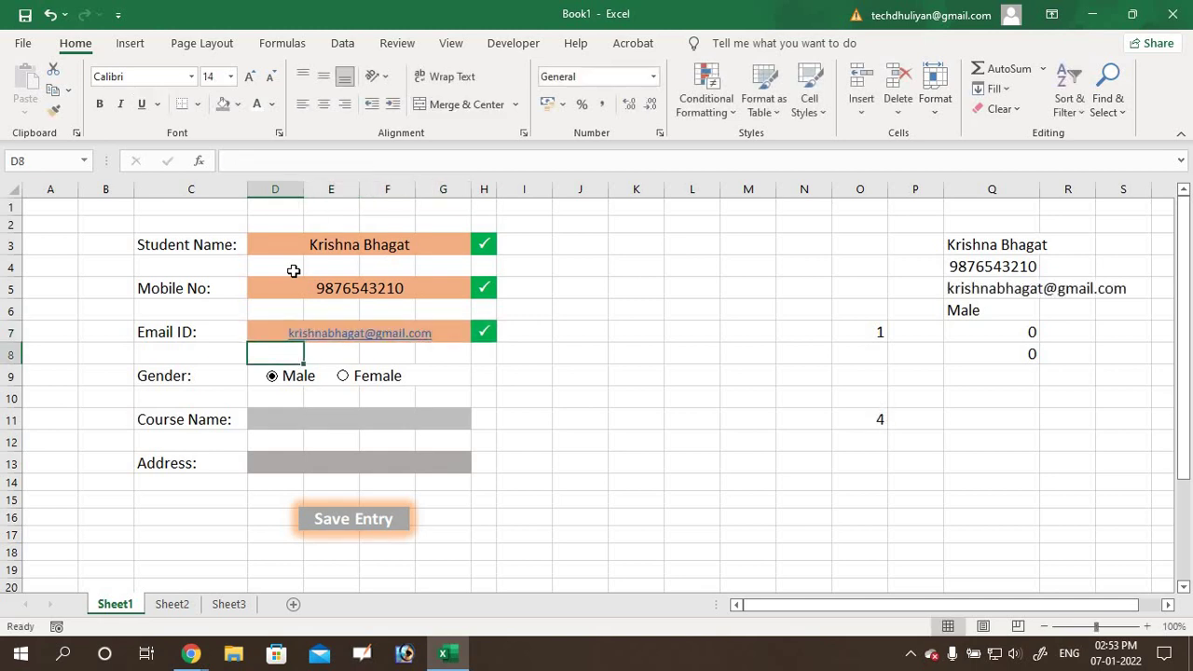
Step: Choose ADFA as the course and enter the student's address
{"action": "left_click", "coordinate": [291, 419]}
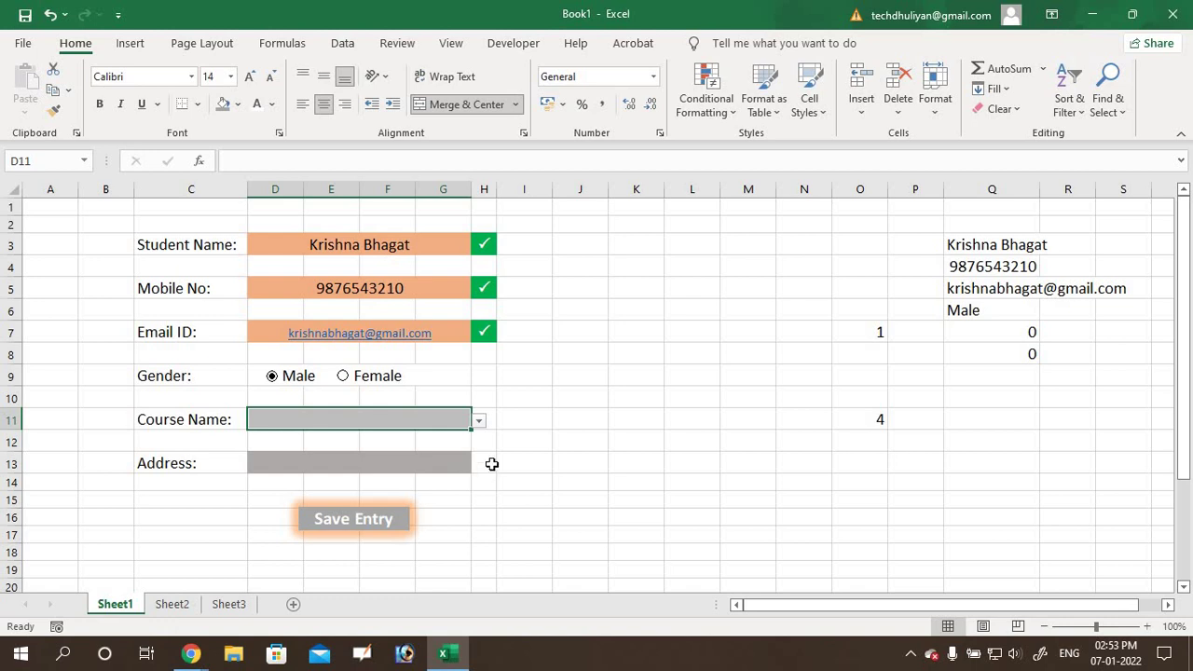
{"action": "left_click", "coordinate": [479, 421]}
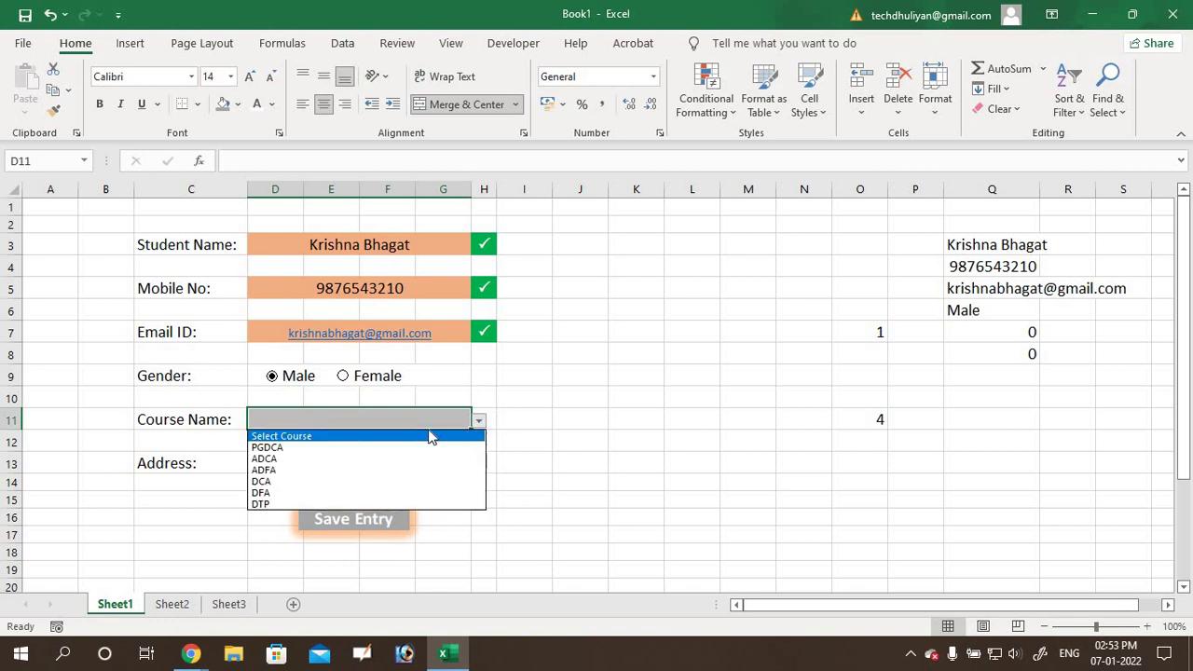
{"action": "left_click", "coordinate": [288, 470]}
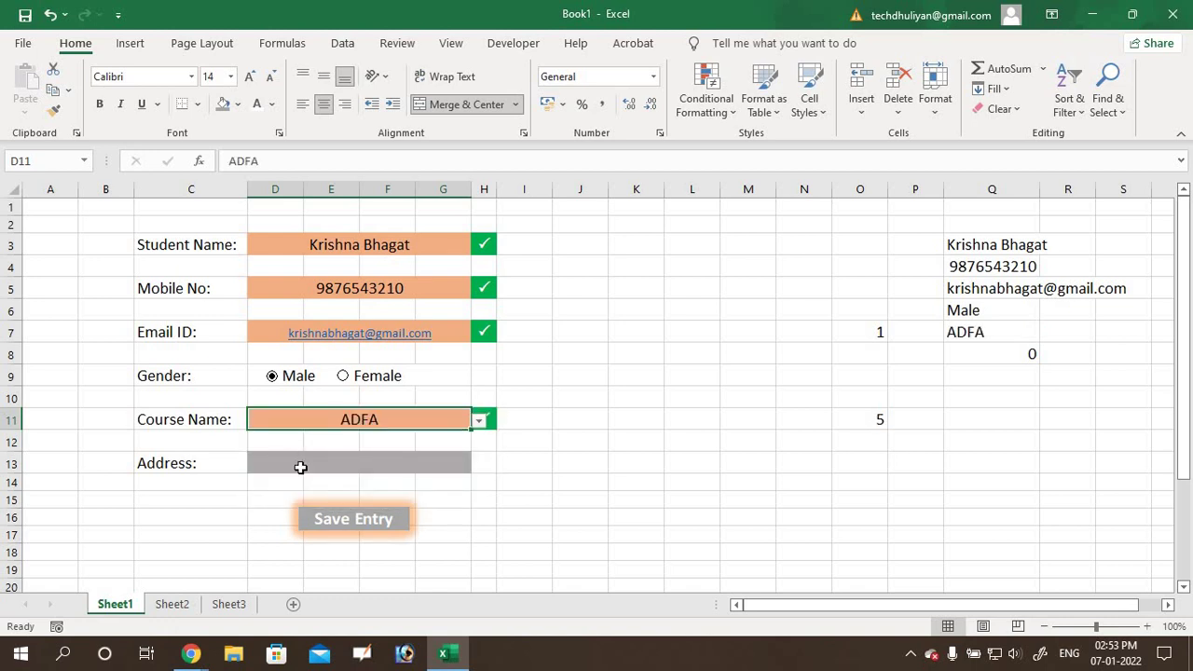
{"action": "left_click", "coordinate": [300, 465]}
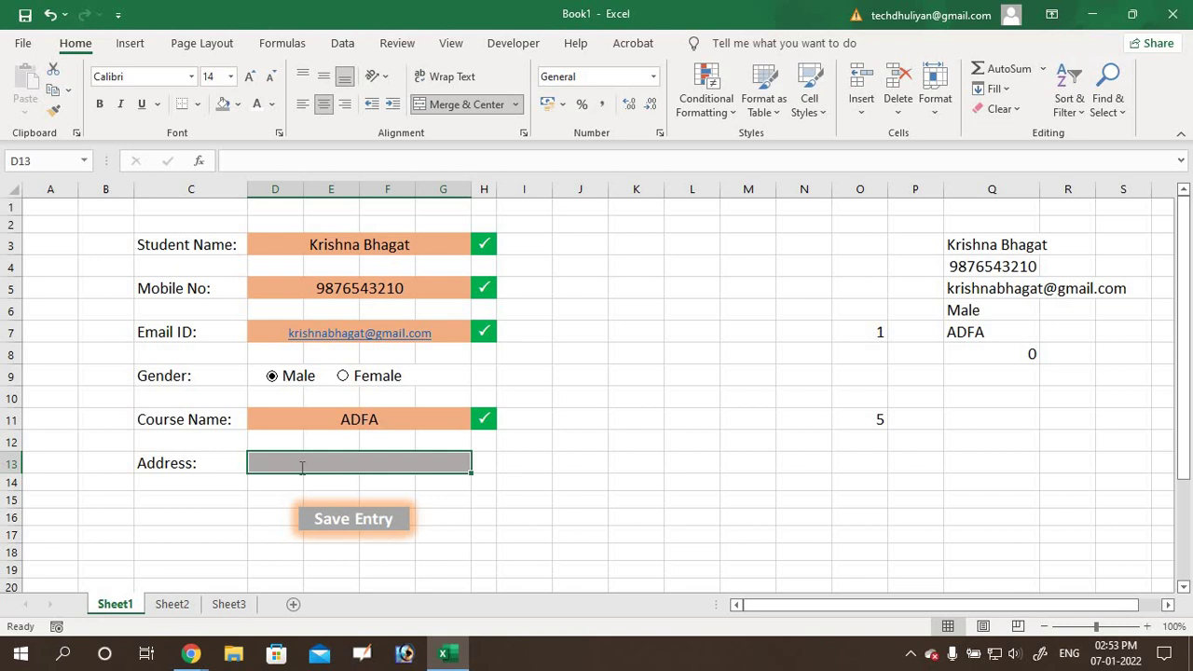
{"action": "type", "text": "Murshidabad"}
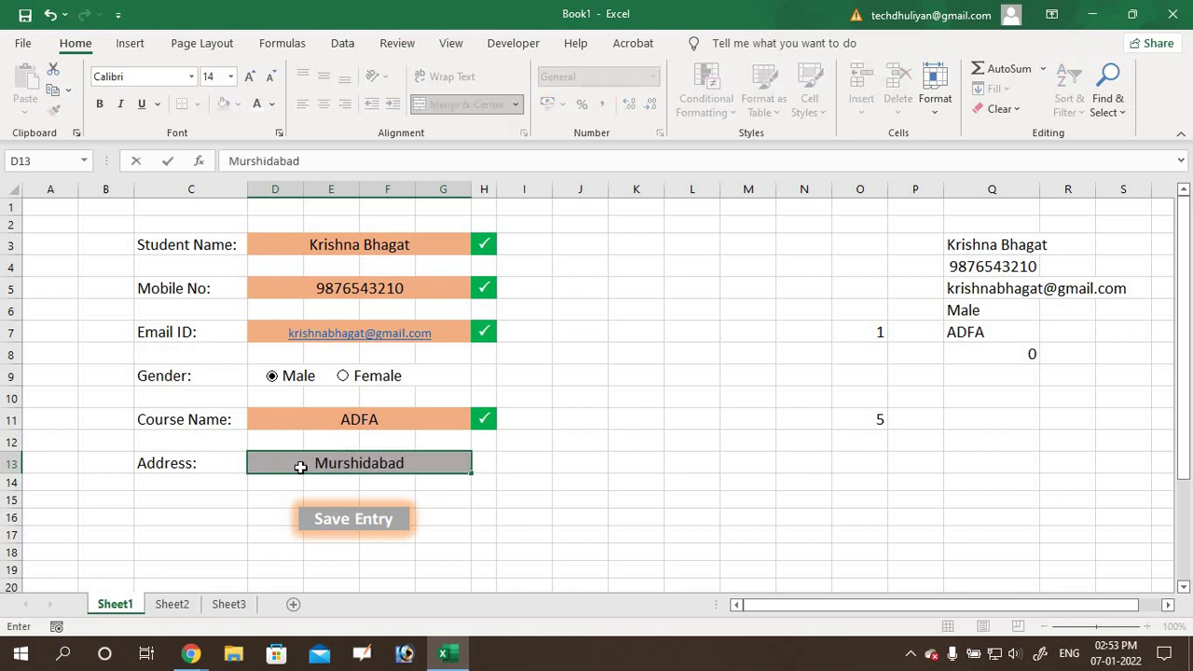
{"action": "key", "text": "Return"}
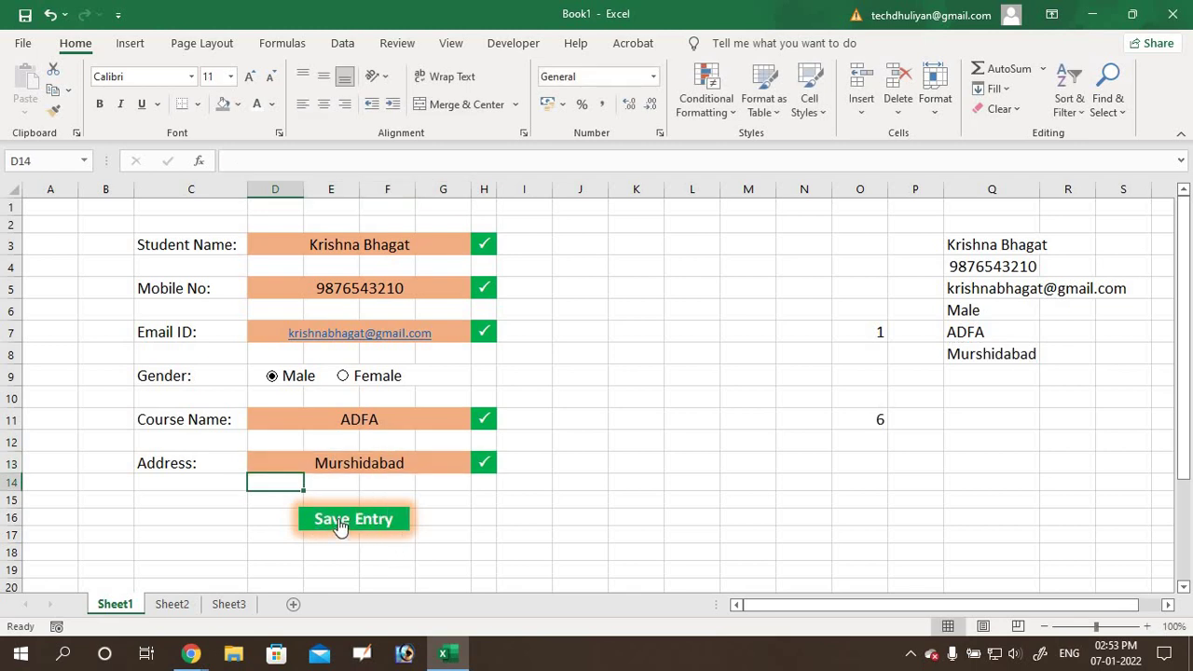
Step: Save the entry with Save Entry, check the record on Sheet3 and Sheet2, then reselect Student Name
{"action": "left_click", "coordinate": [341, 525]}
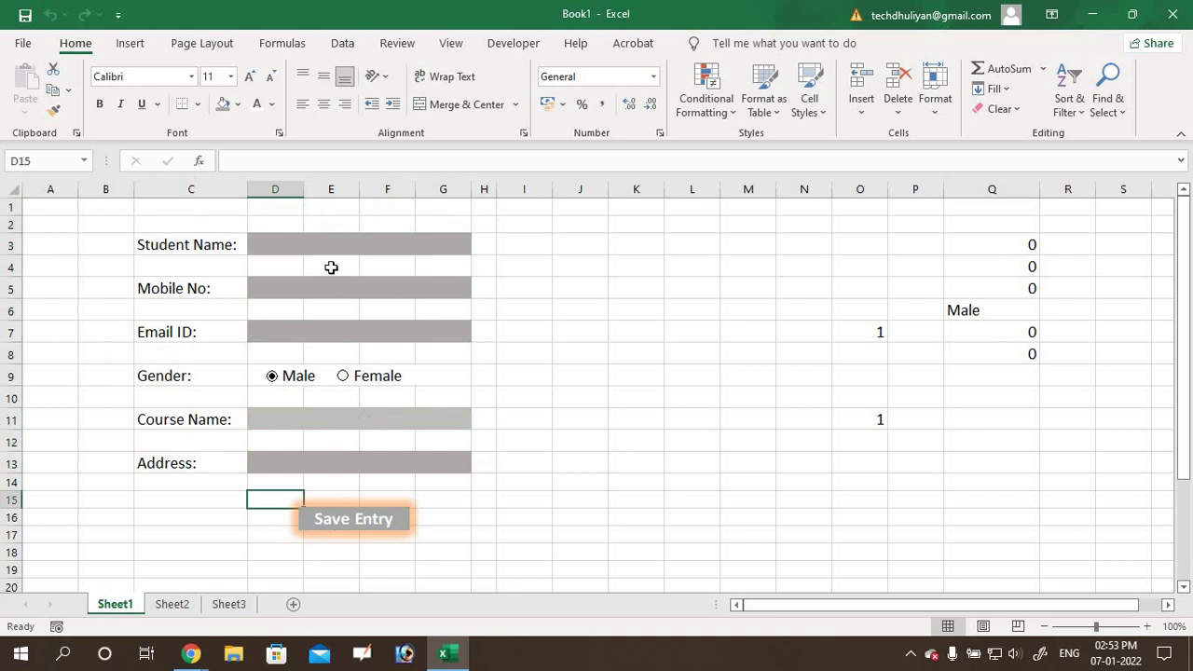
{"action": "left_click", "coordinate": [229, 605]}
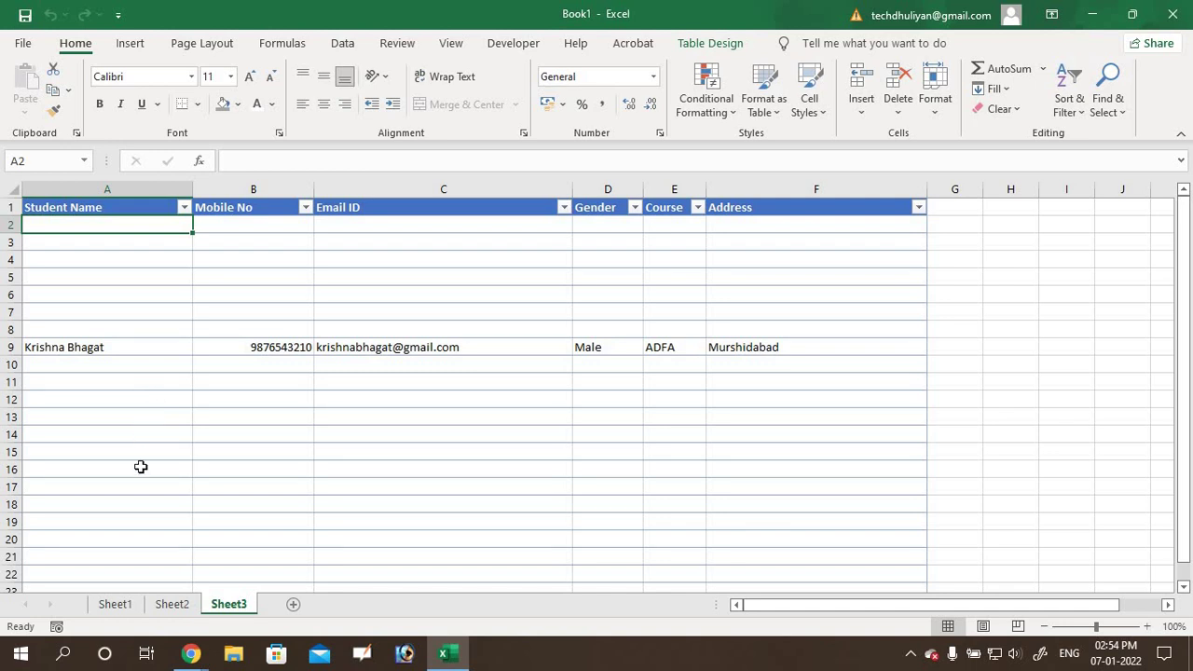
{"action": "left_click", "coordinate": [174, 606]}
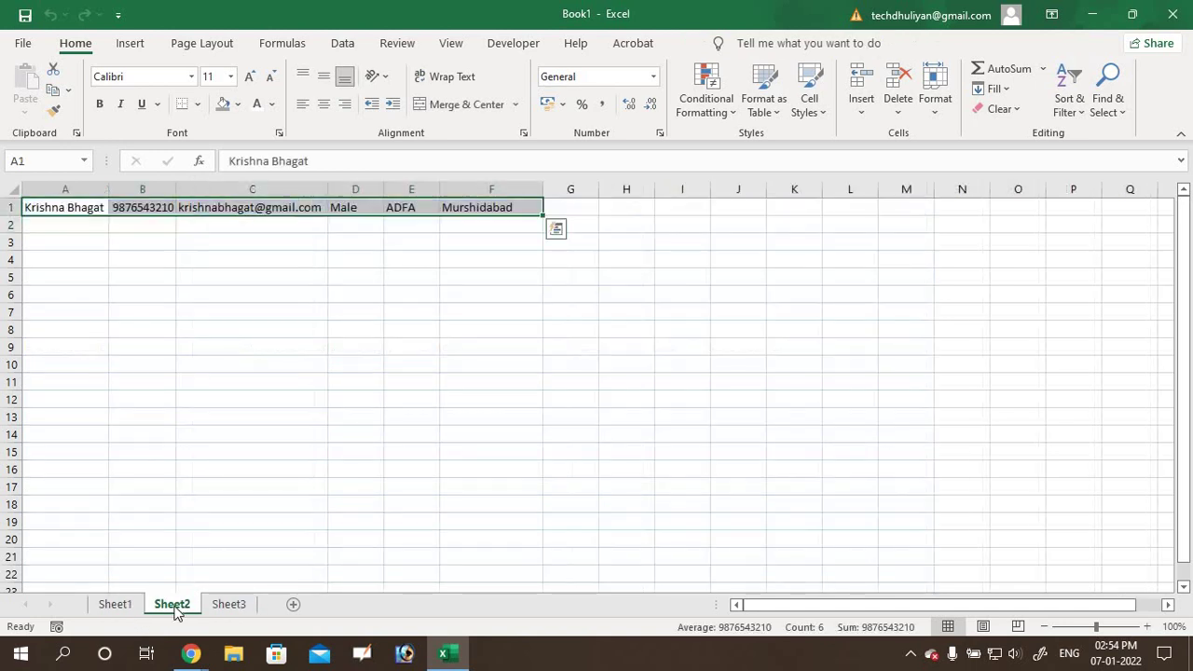
{"action": "left_click", "coordinate": [121, 606]}
{"action": "left_click", "coordinate": [298, 248]}
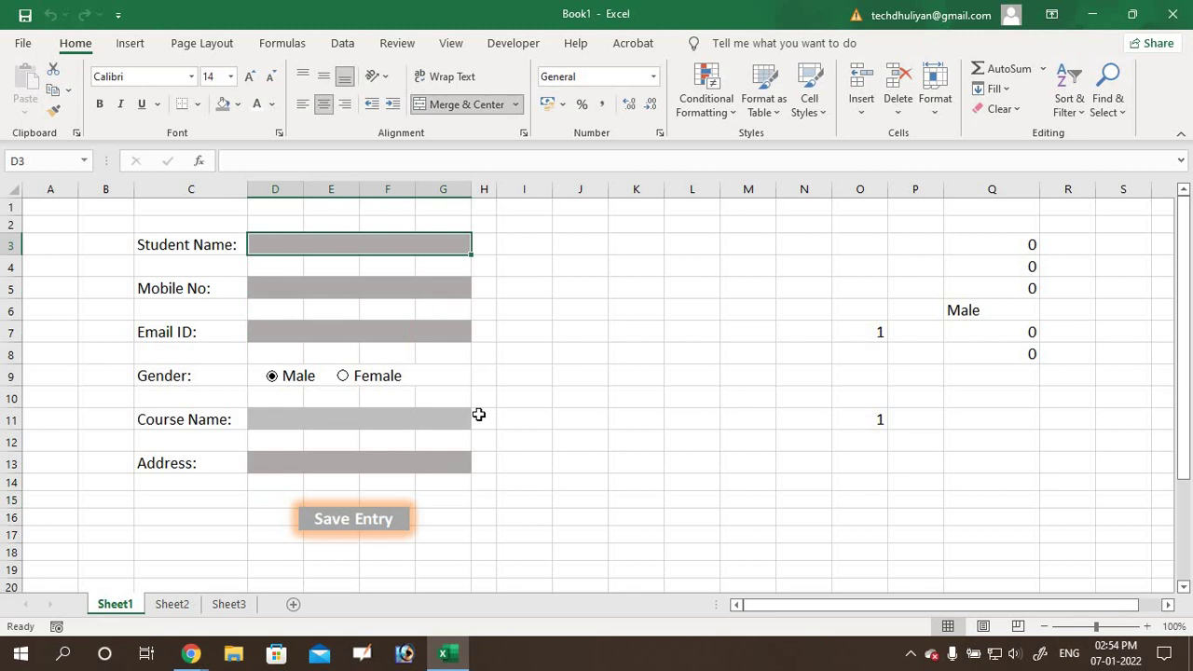
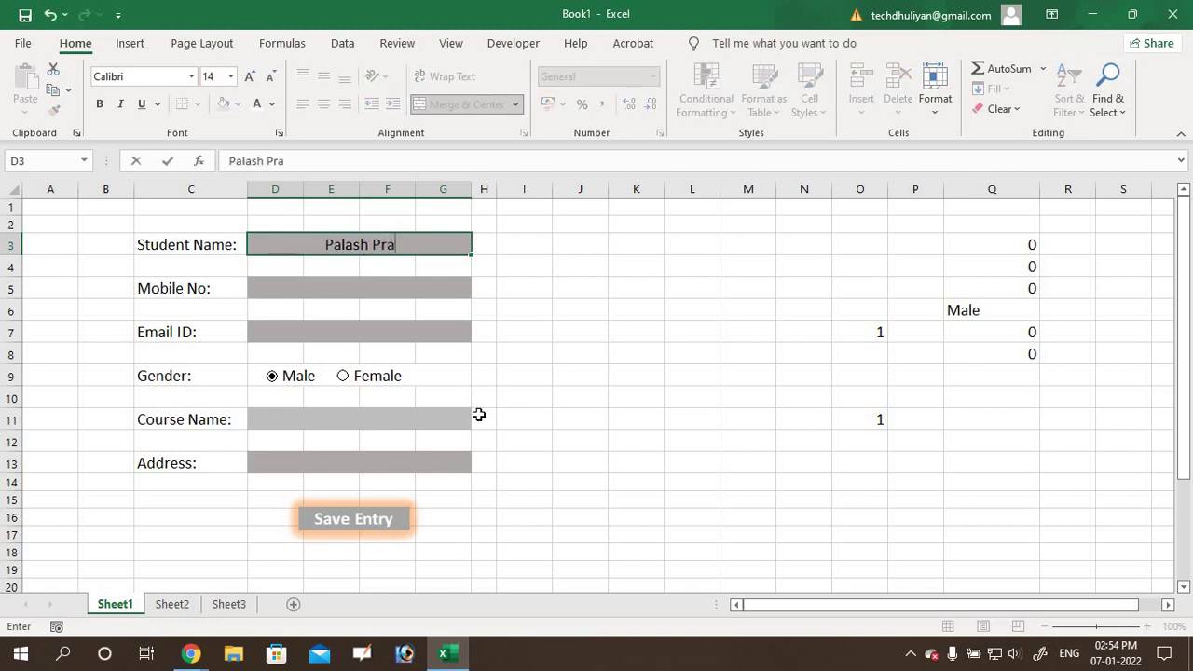
Step: Enter the new student's name, mobile number and e-mail address in the form
{"action": "key", "text": "Tab"}
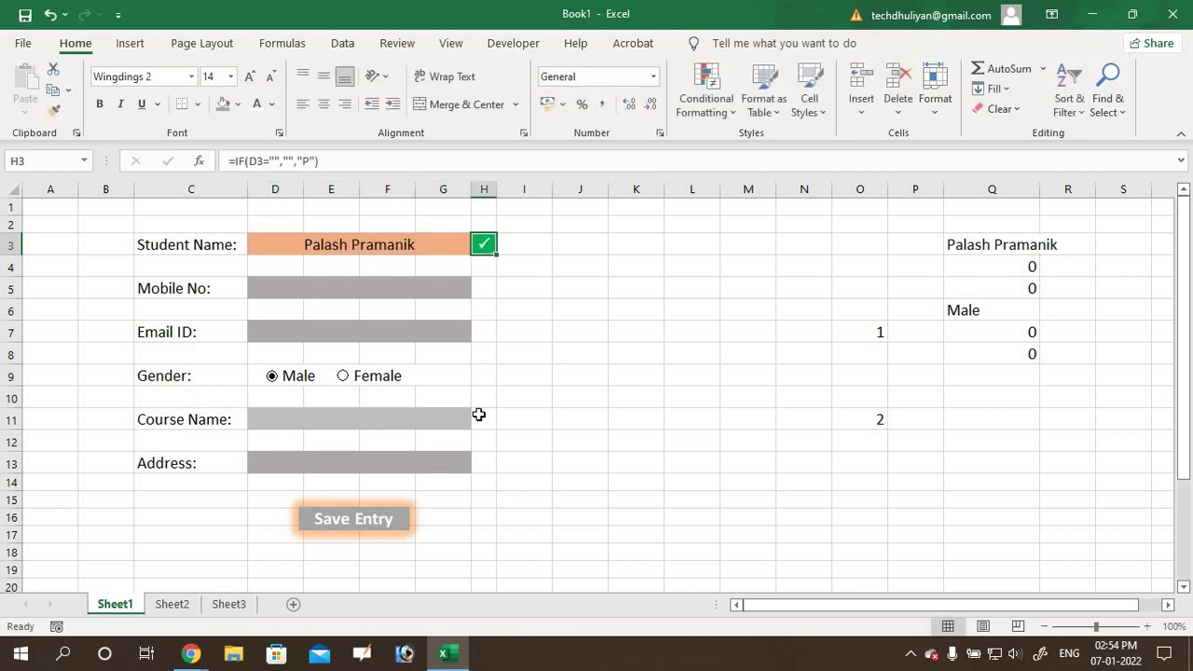
{"action": "left_click", "coordinate": [354, 285]}
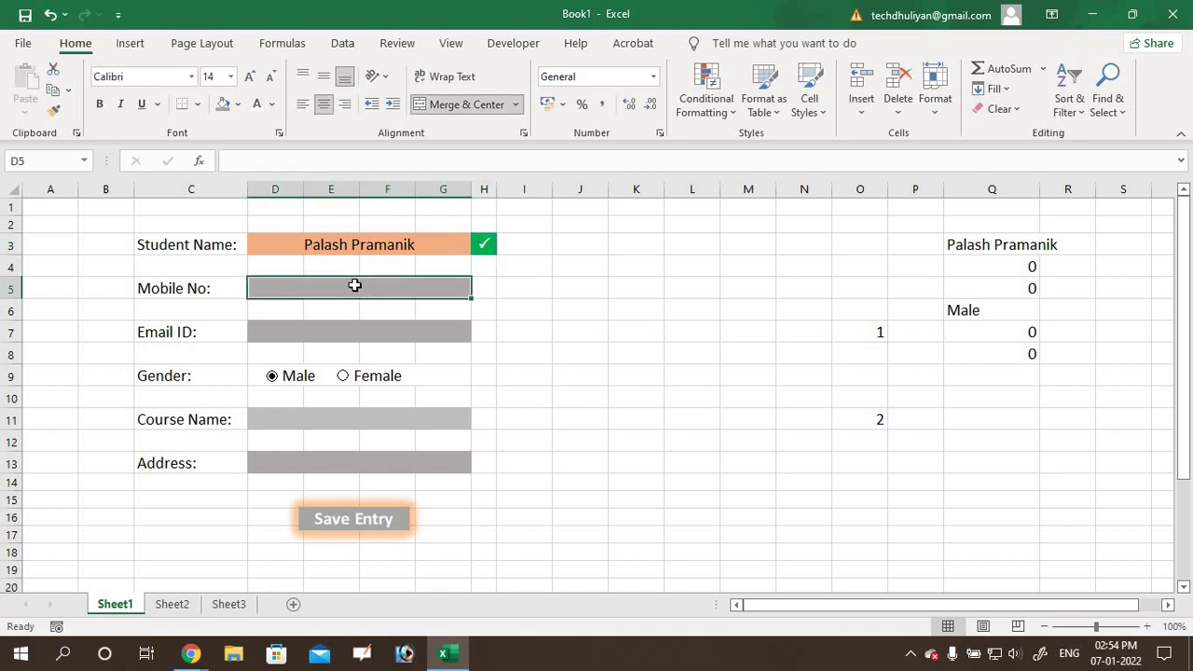
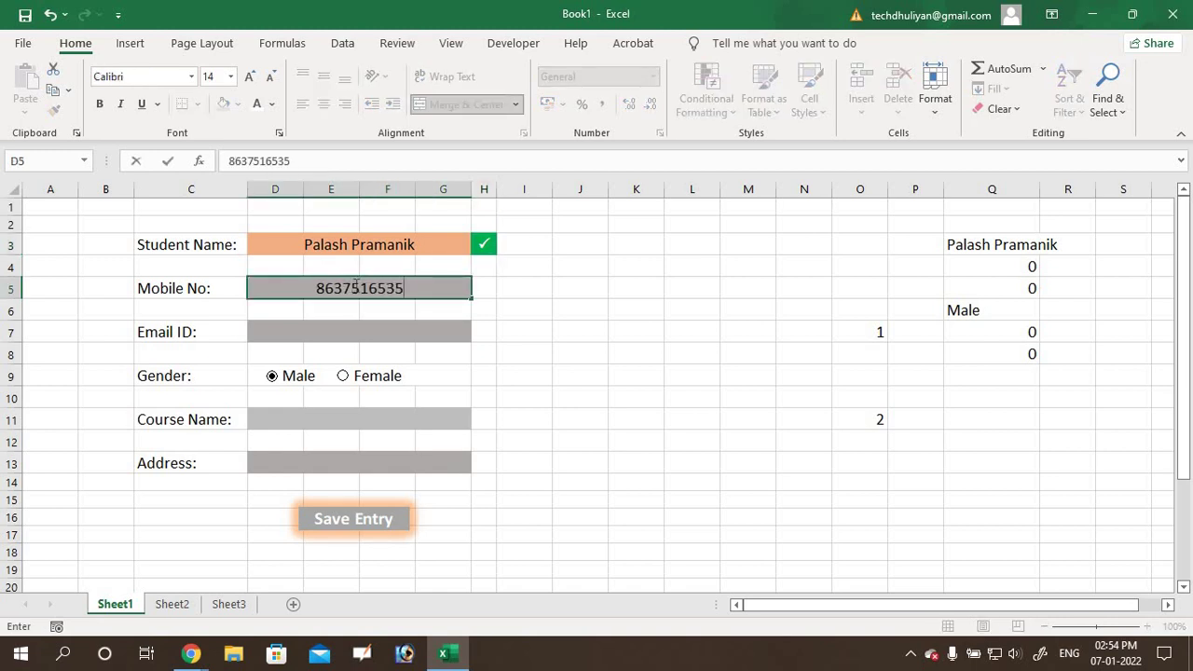
{"action": "key", "text": "Return"}
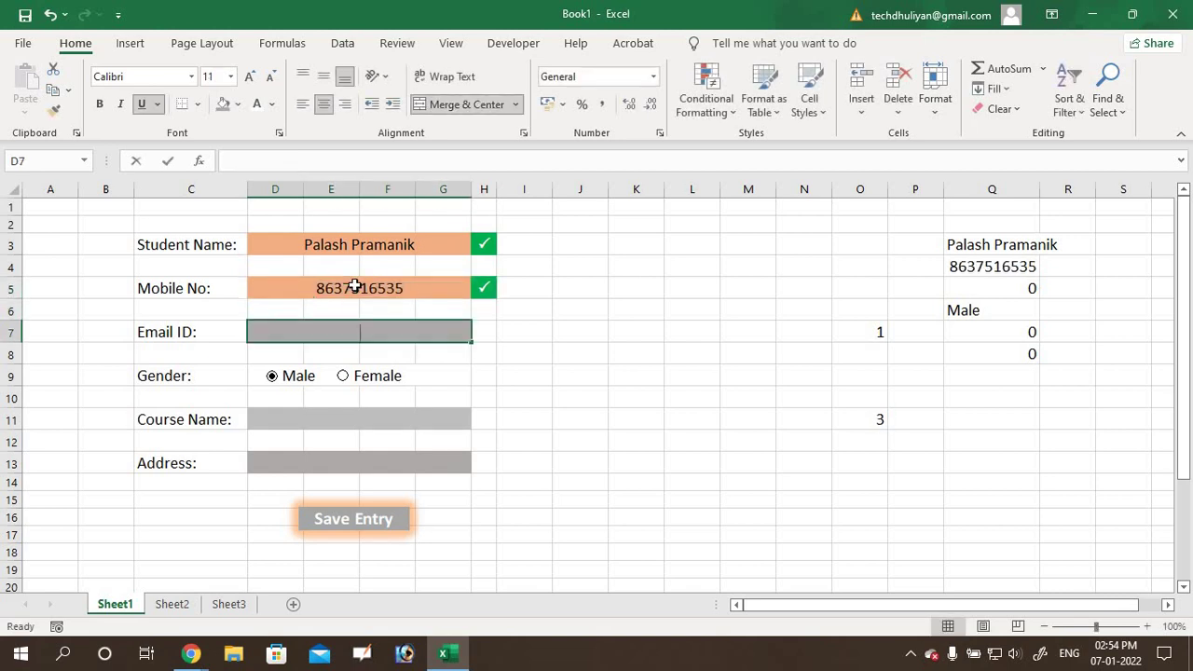
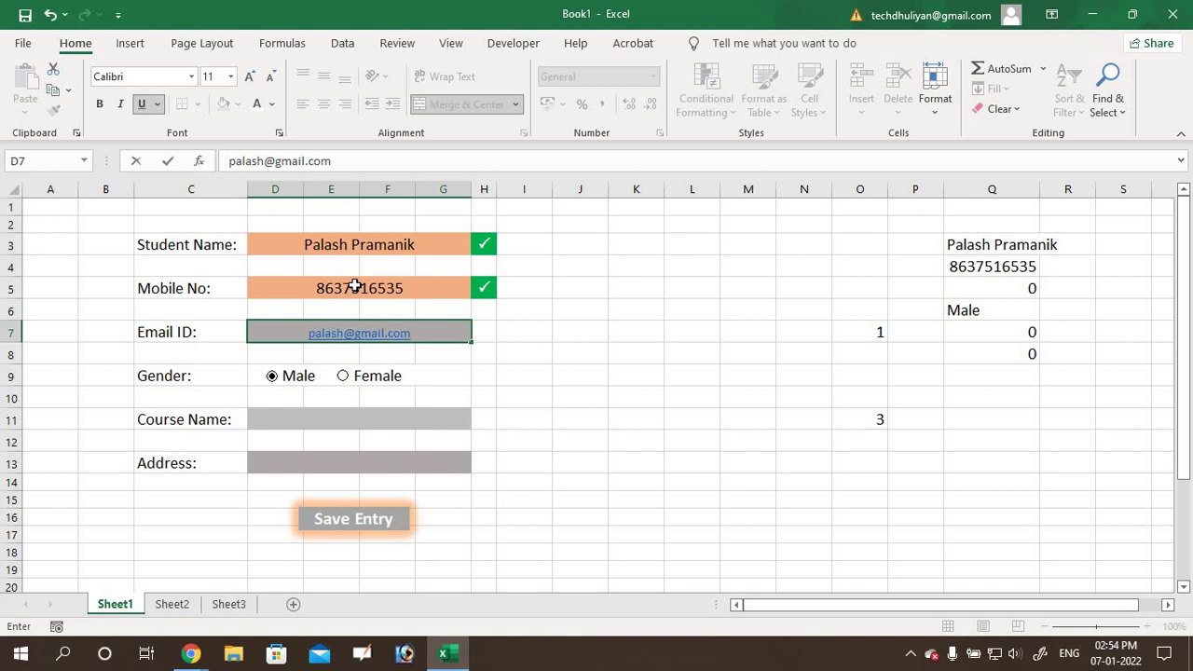
{"action": "key", "text": "Return"}
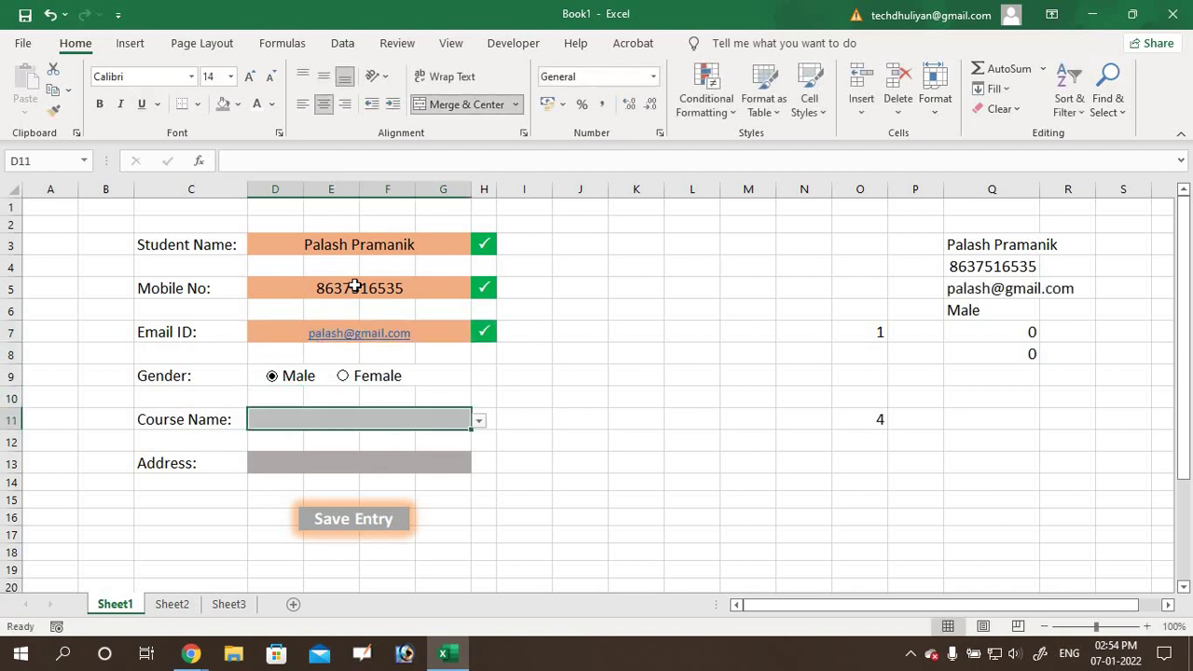
Step: Choose PGDCA as the course, enter the student's address, and submit the entry
{"action": "left_click", "coordinate": [478, 420]}
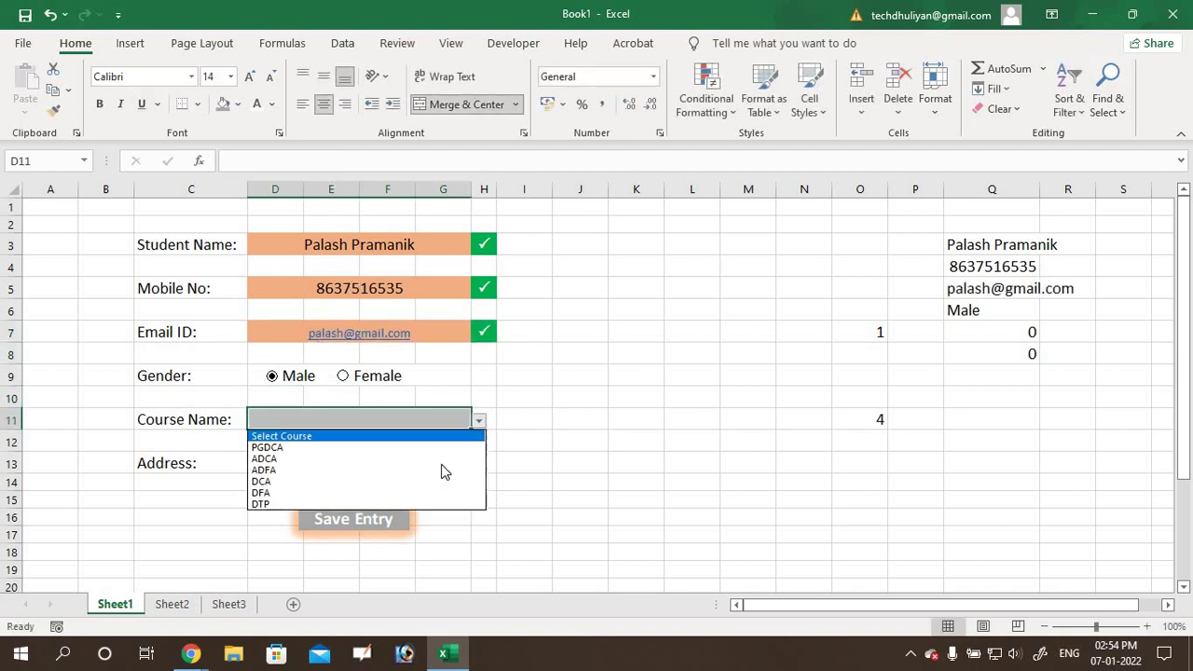
{"action": "left_click", "coordinate": [324, 438]}
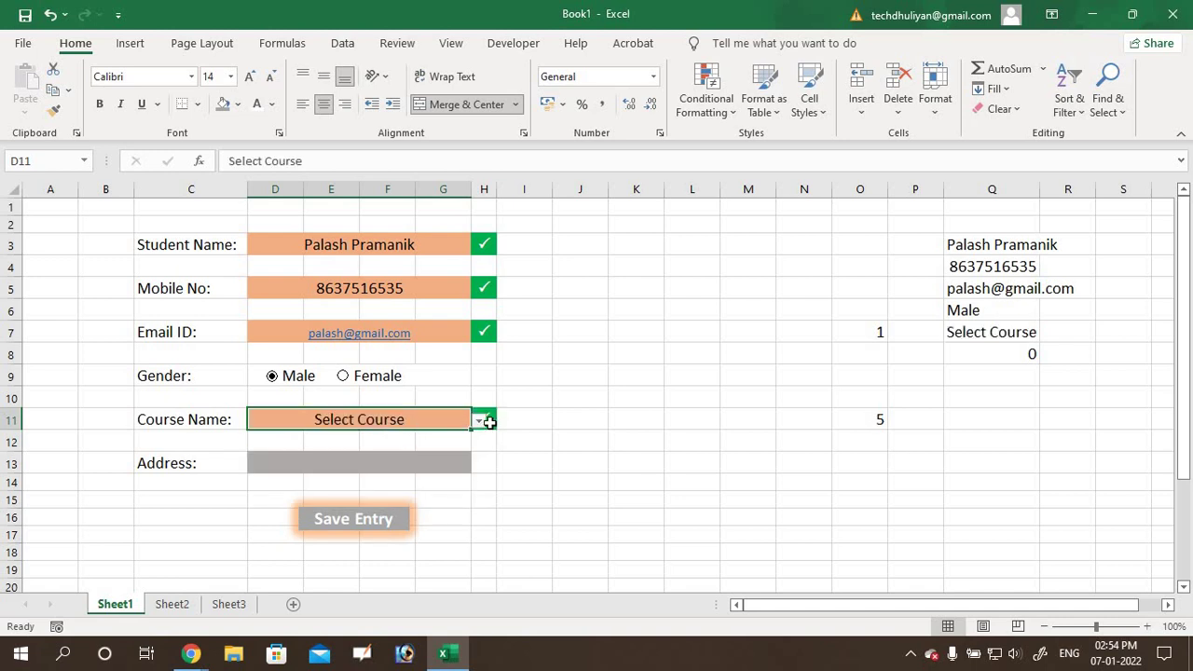
{"action": "left_click", "coordinate": [482, 426]}
{"action": "left_click", "coordinate": [300, 446]}
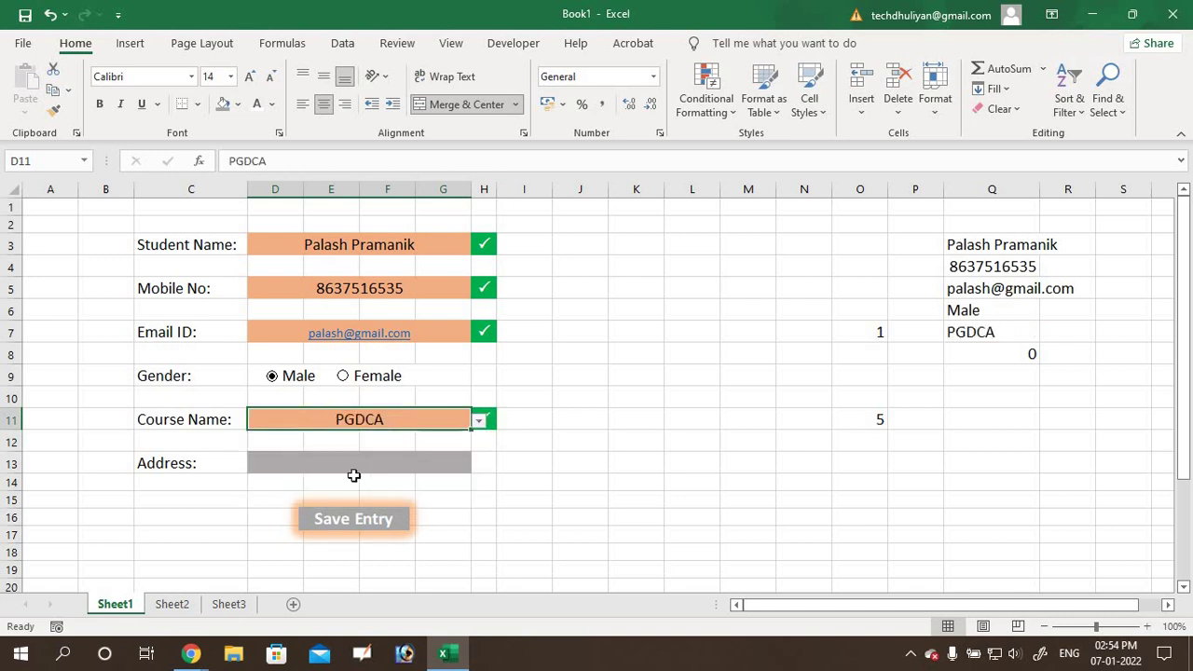
{"action": "left_click", "coordinate": [351, 464]}
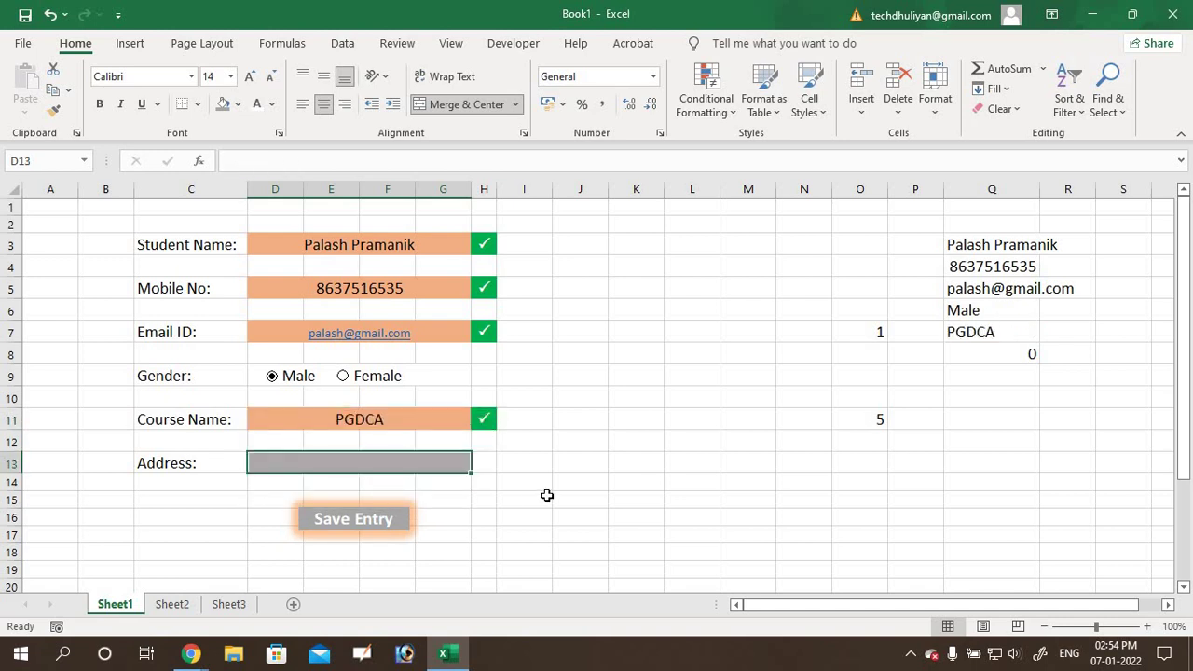
{"action": "type", "text": "Dhuliyan"}
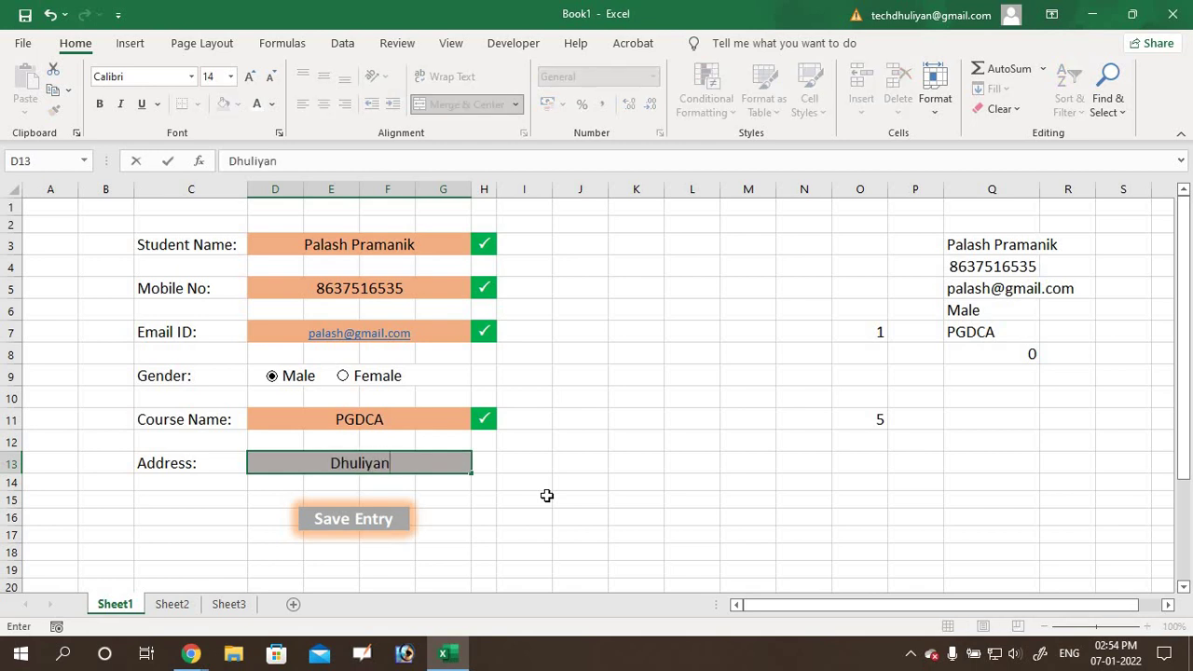
{"action": "left_click", "coordinate": [424, 495]}
{"action": "left_click", "coordinate": [338, 515]}
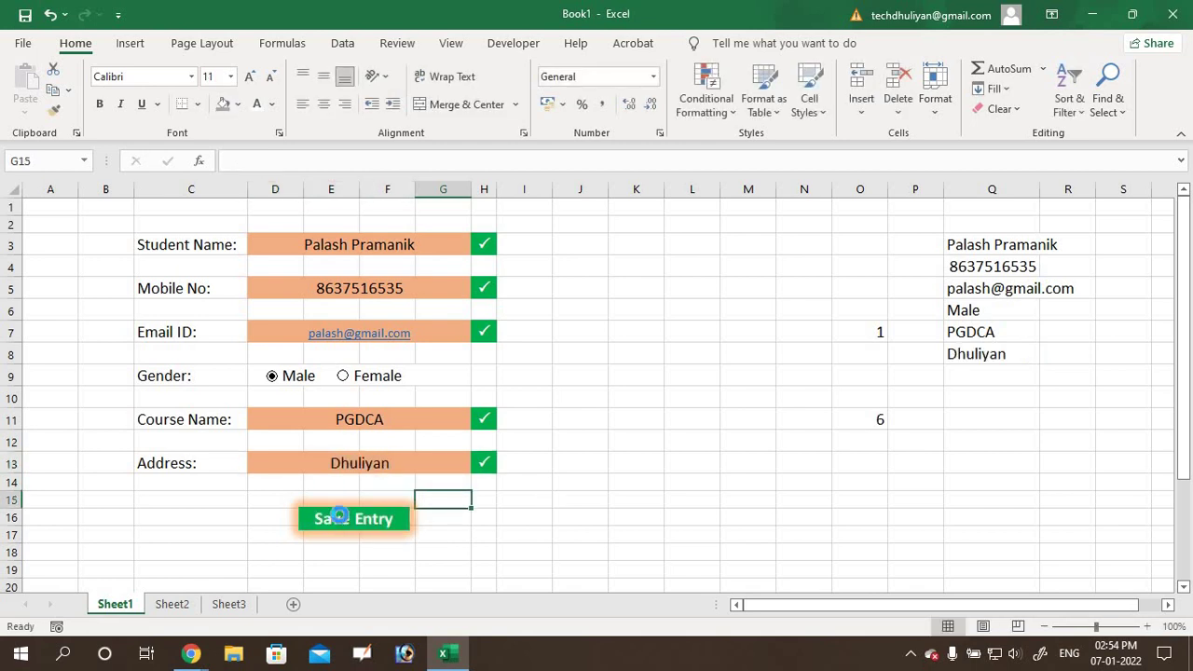
Step: Enter the next student's name, mobile number and e-mail ID, correcting a typo in the name
{"action": "left_click", "coordinate": [345, 250]}
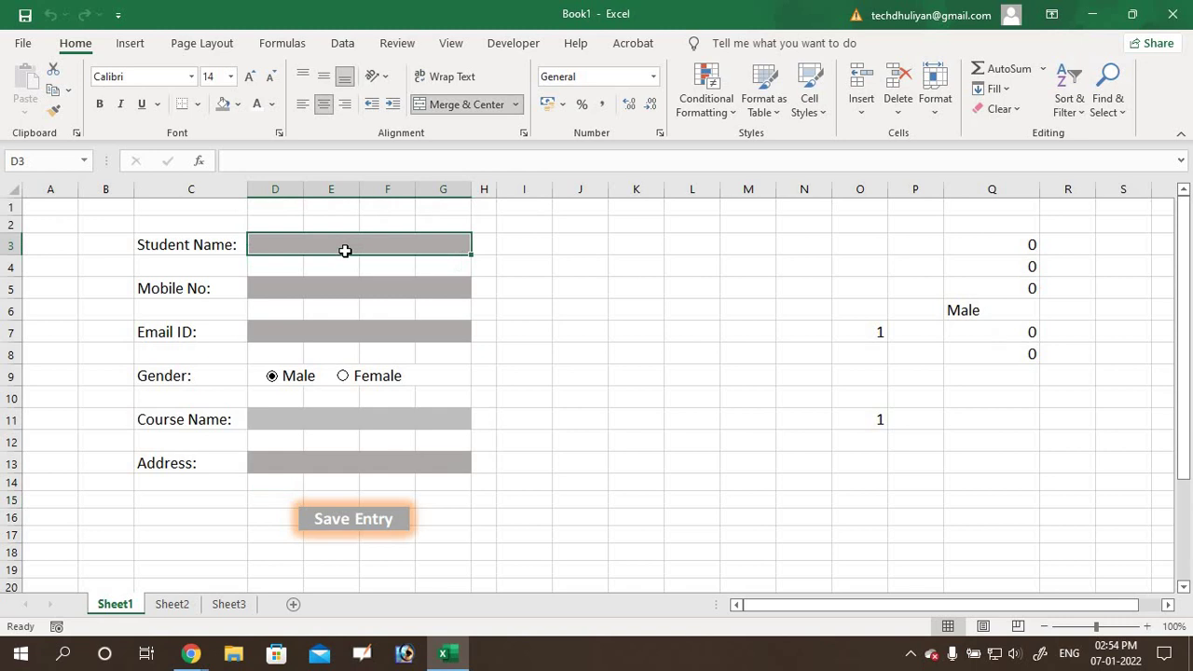
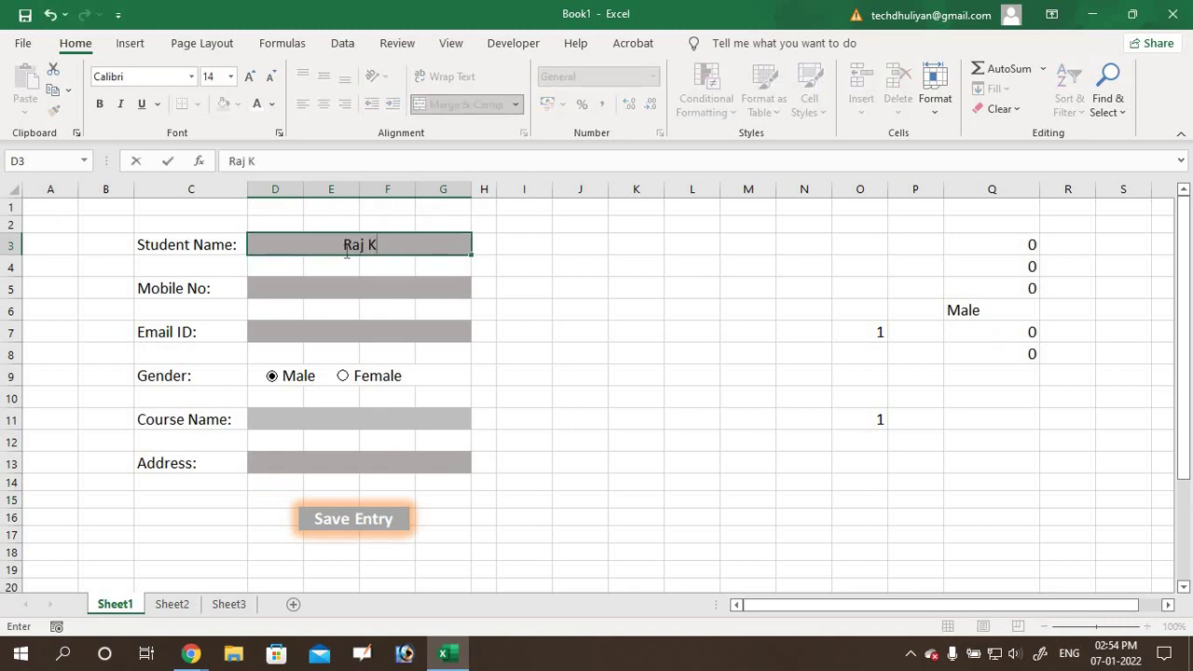
{"action": "key", "text": "Return"}
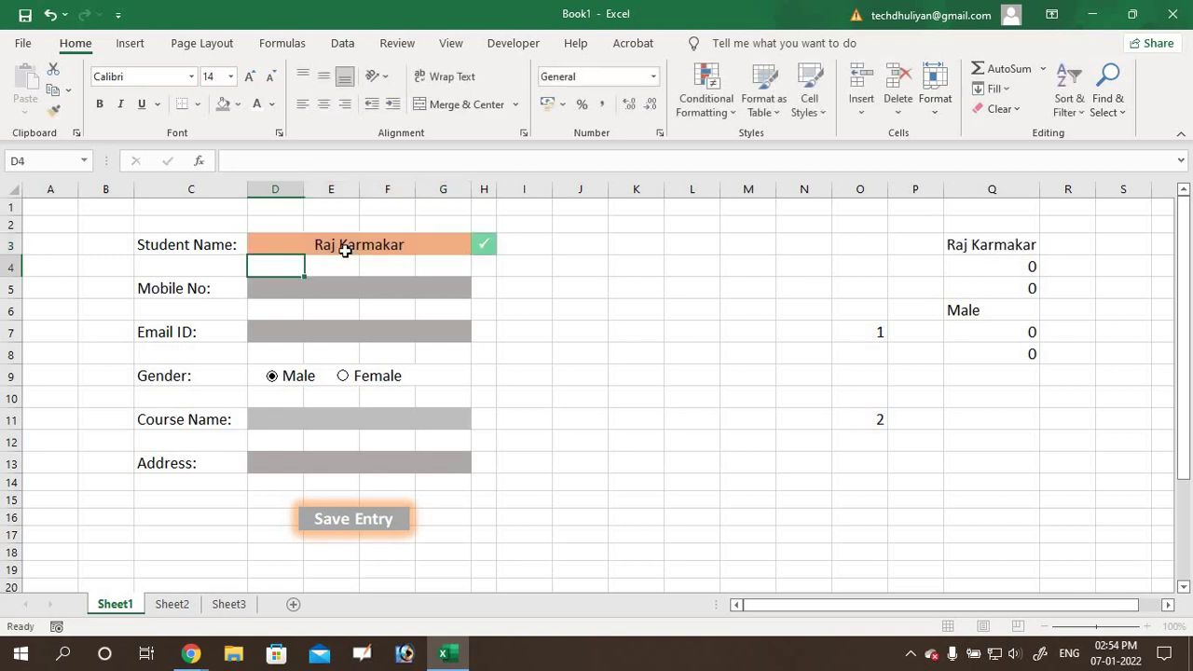
{"action": "key", "text": "Return"}
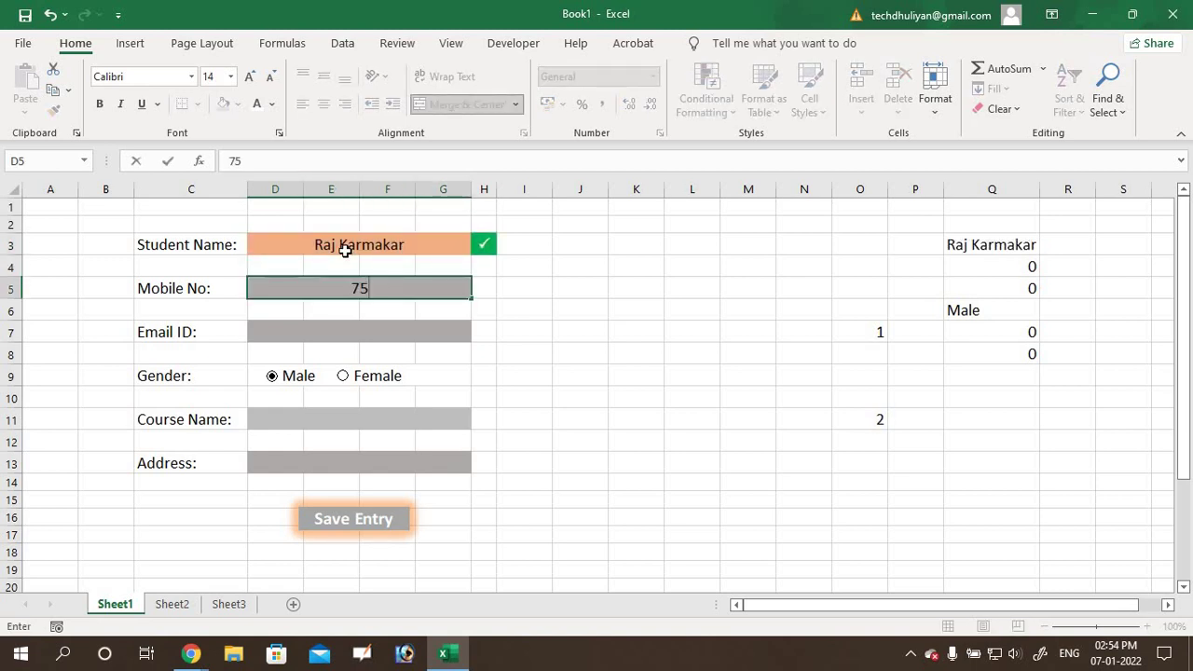
{"action": "key", "text": "Return"}
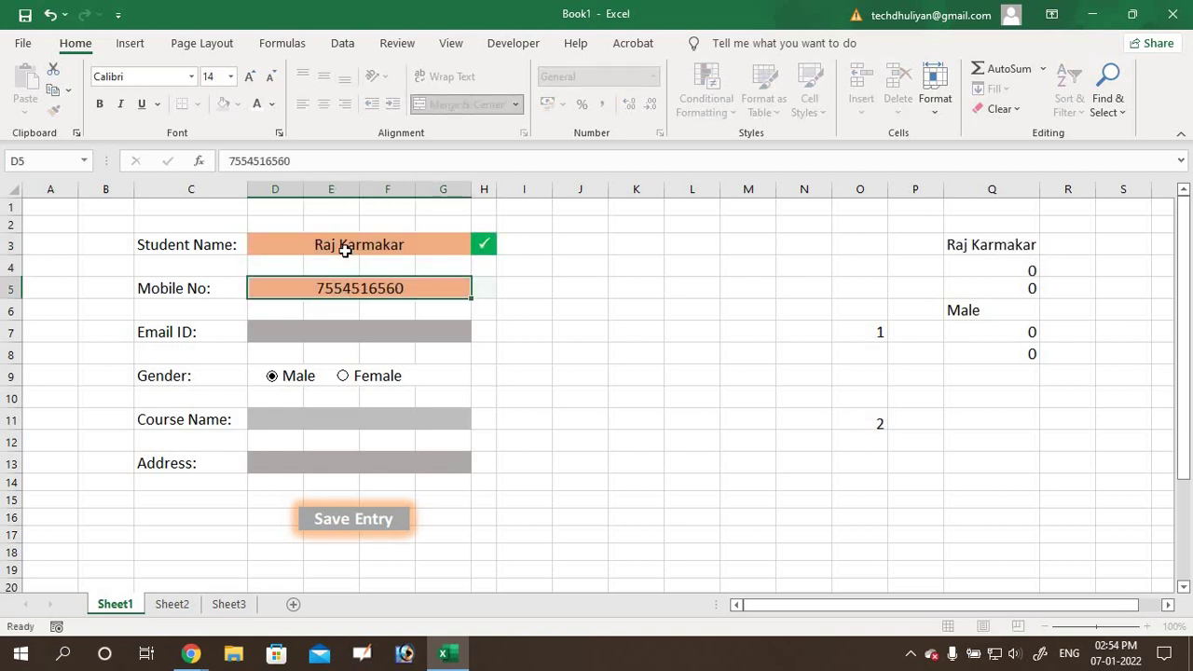
{"action": "key", "text": "Return"}
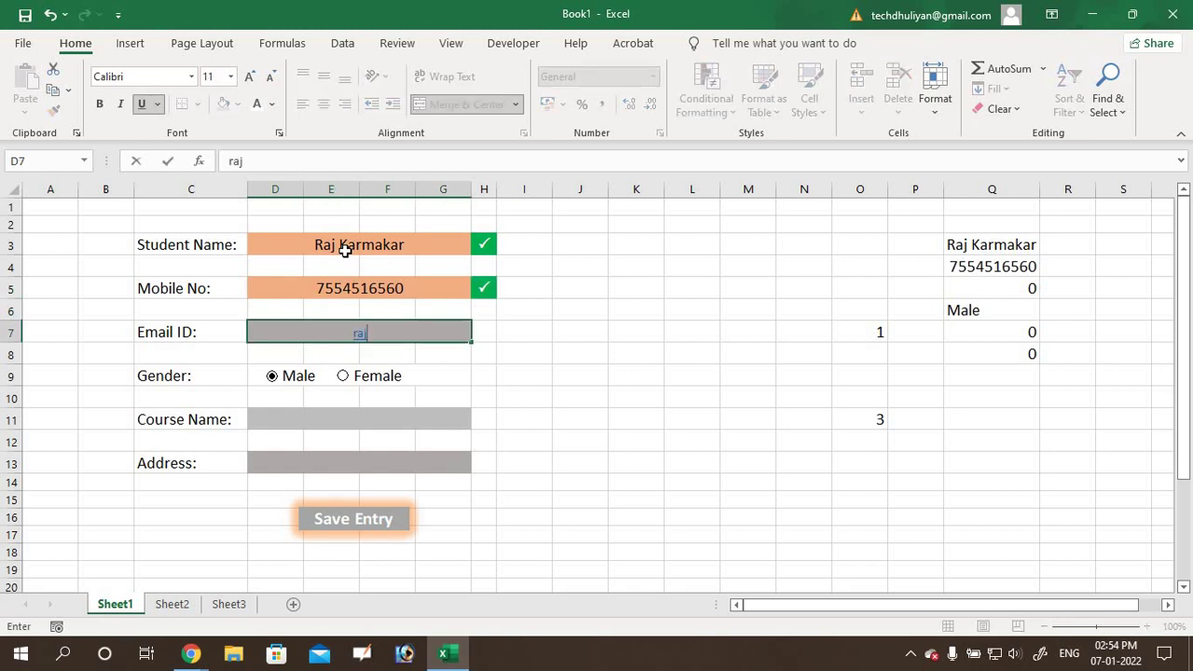
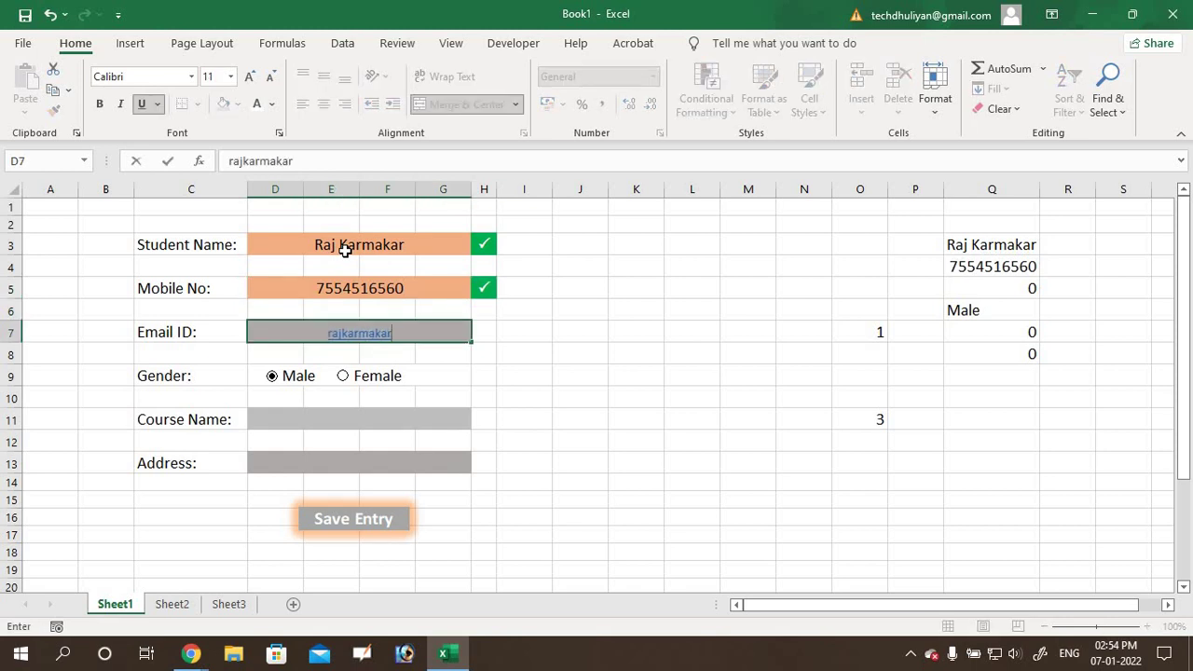
{"action": "key", "text": "Return"}
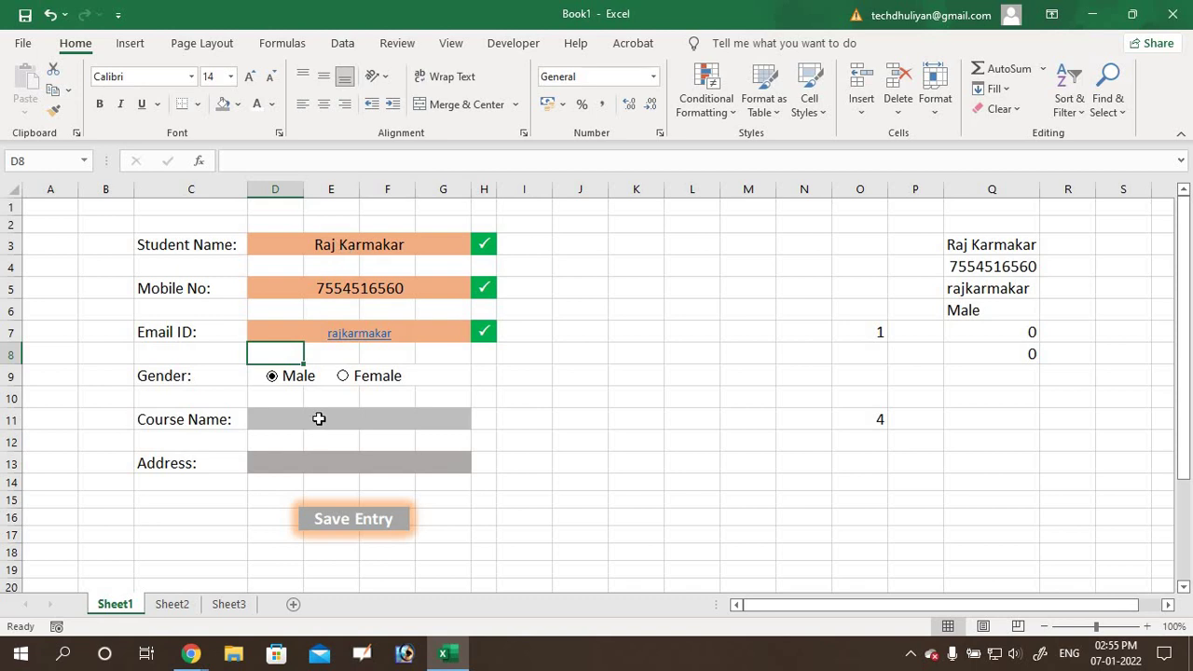
Step: Select PGDCA as the course, enter the student's address, and save the entry
{"action": "left_click", "coordinate": [312, 421]}
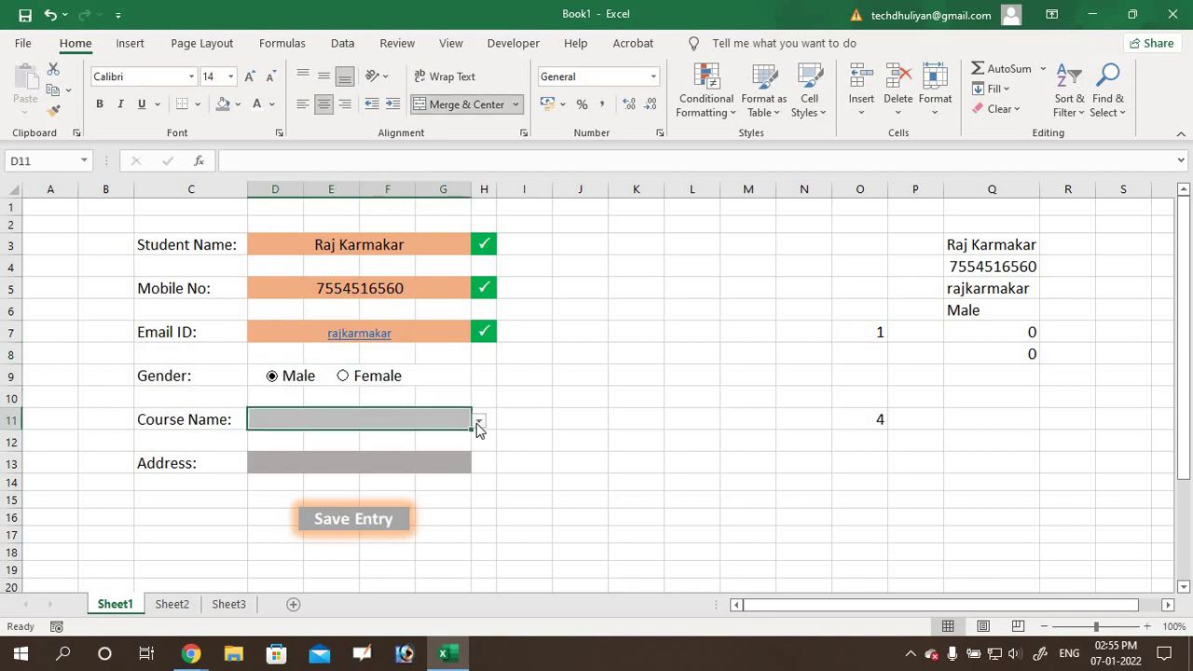
{"action": "left_click", "coordinate": [478, 422]}
{"action": "left_click", "coordinate": [269, 447]}
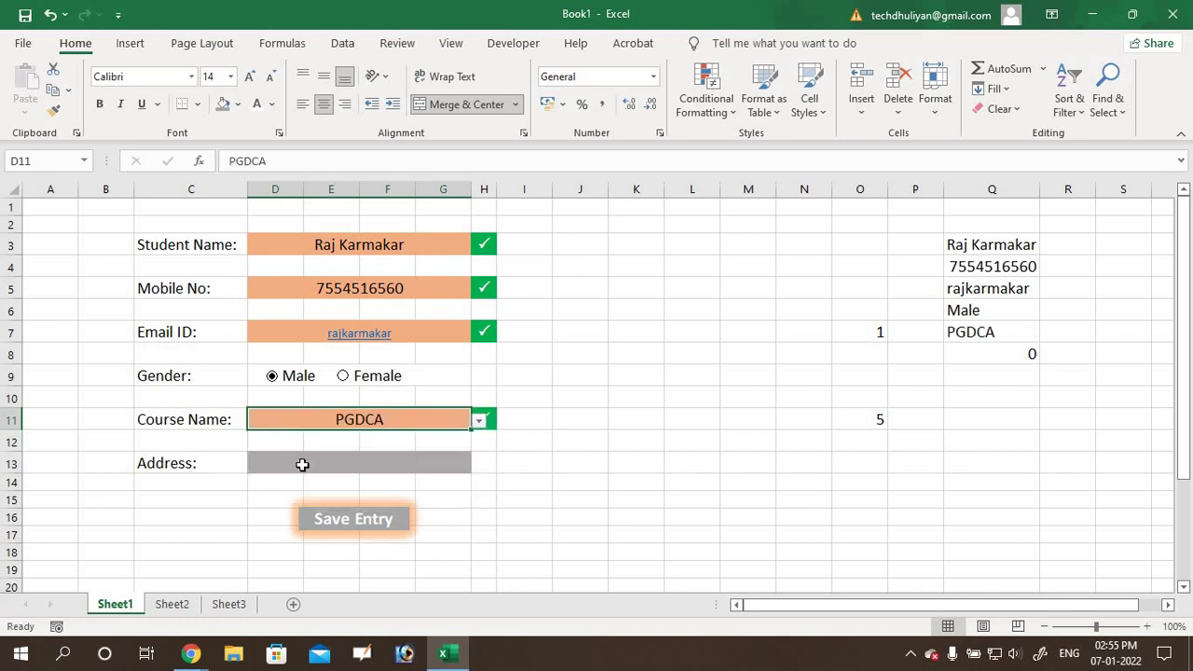
{"action": "left_click", "coordinate": [303, 464]}
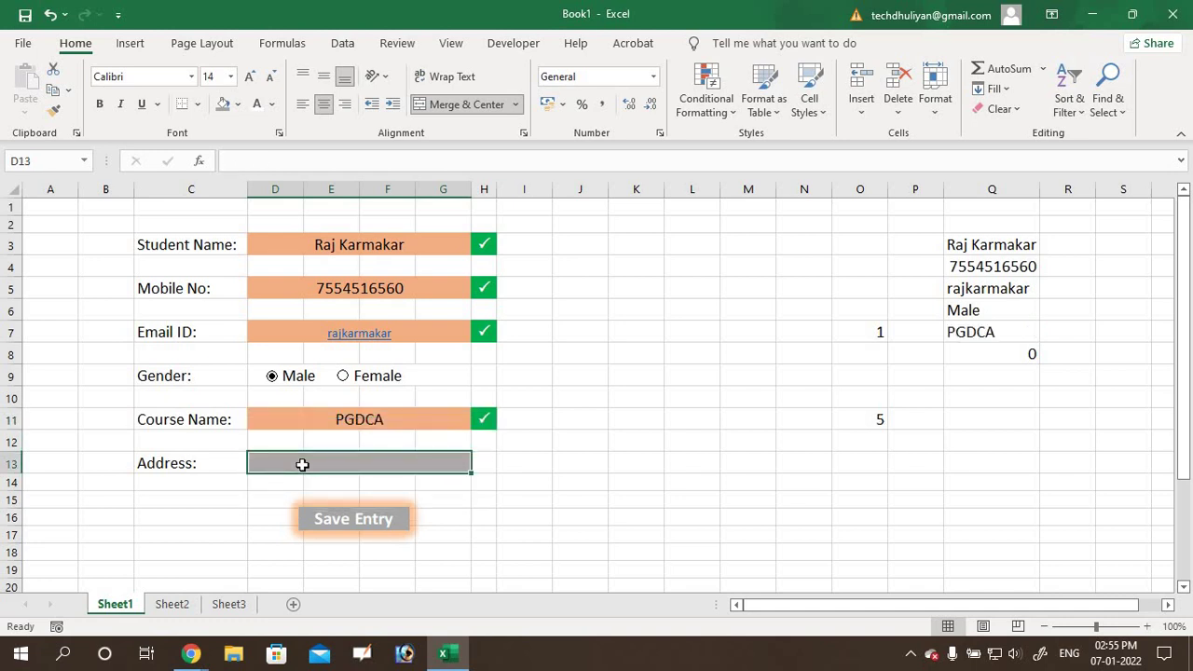
{"action": "type", "text": "Fara"}
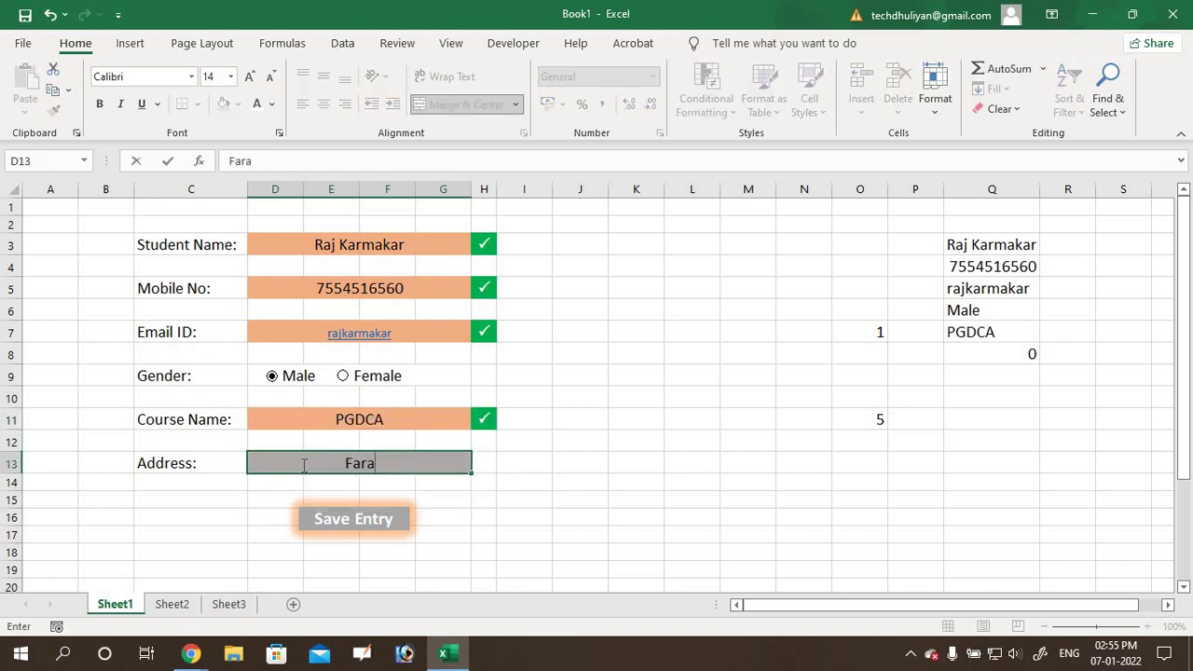
{"action": "type", "text": "kka,"}
{"action": "type", "text": " Murshidaba"}
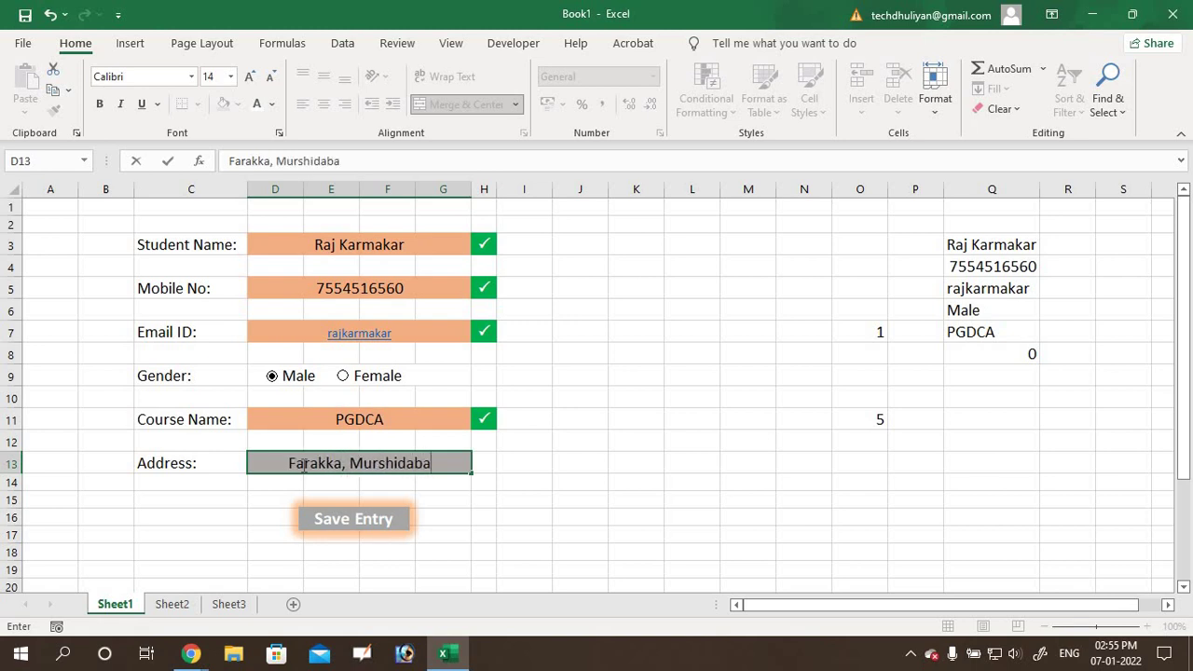
{"action": "type", "text": "d"}
{"action": "key", "text": "Return"}
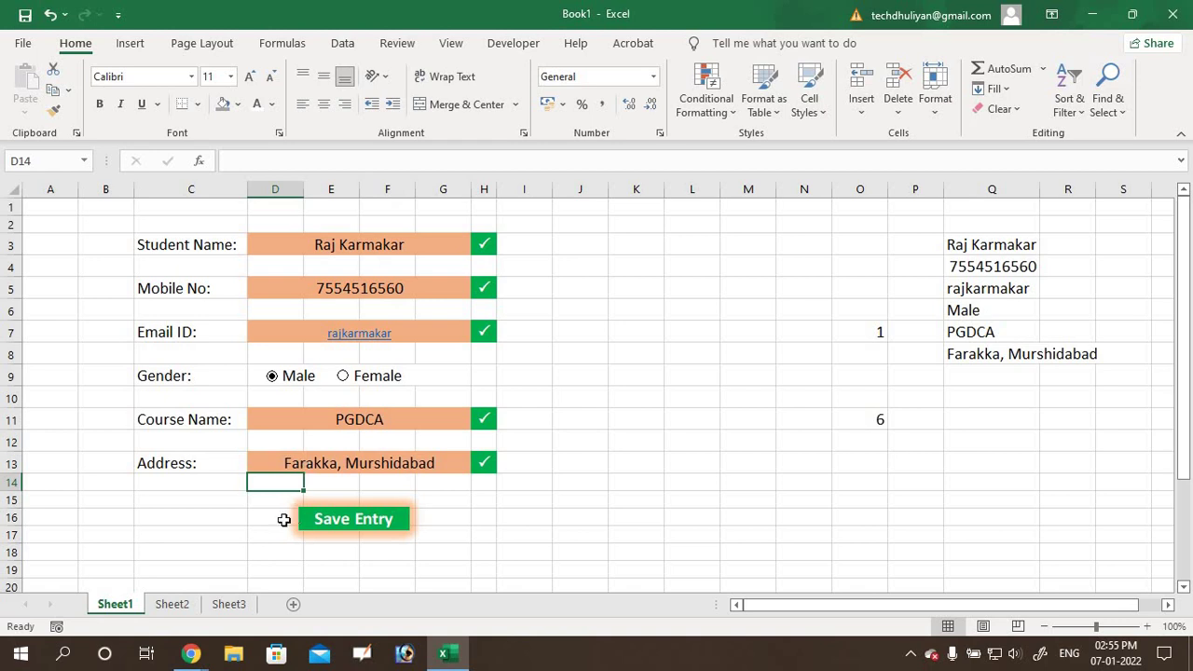
{"action": "left_click", "coordinate": [344, 515]}
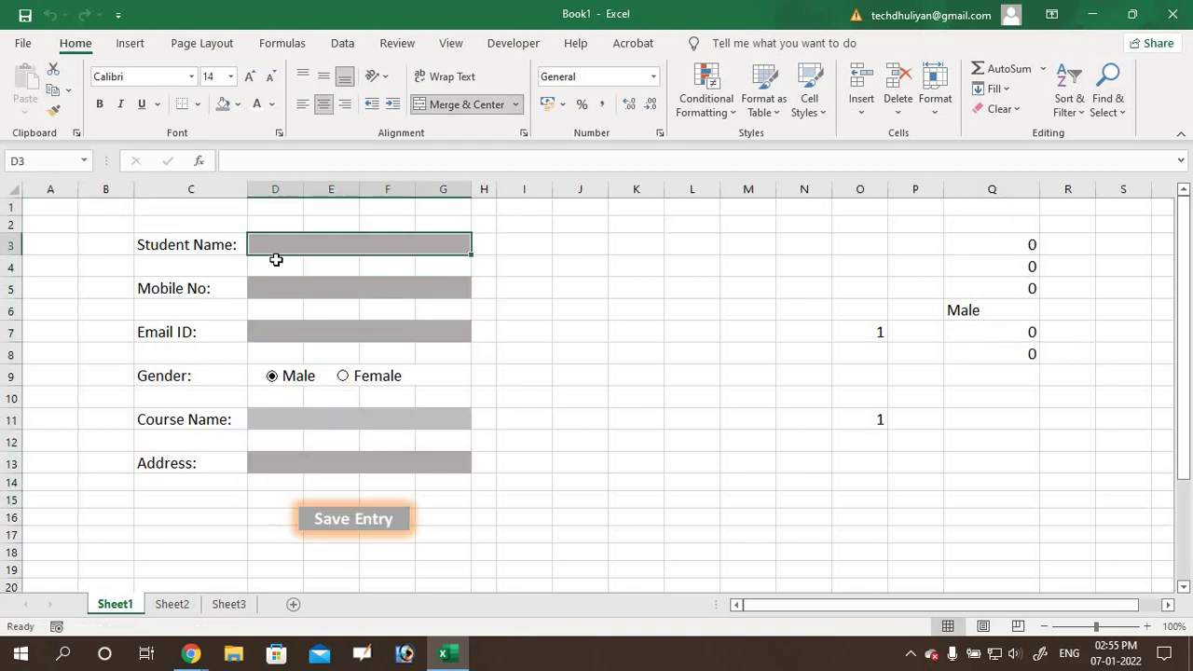
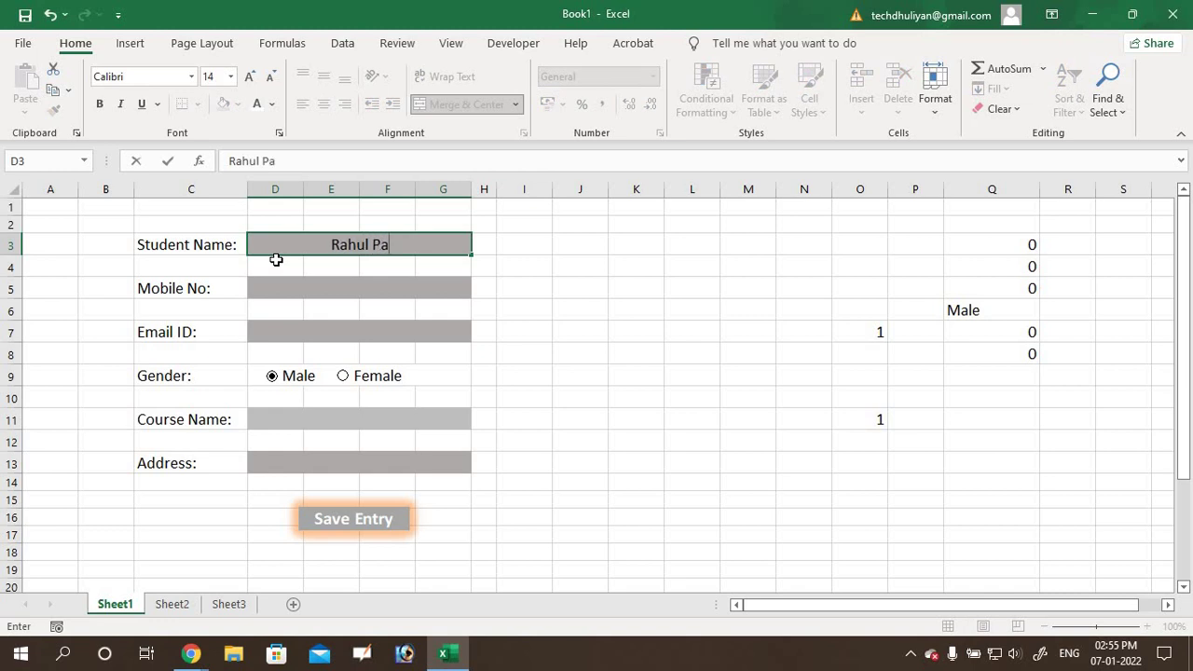
Step: Fill in another student's name, mobile number and e-mail address
{"action": "key", "text": "Return"}
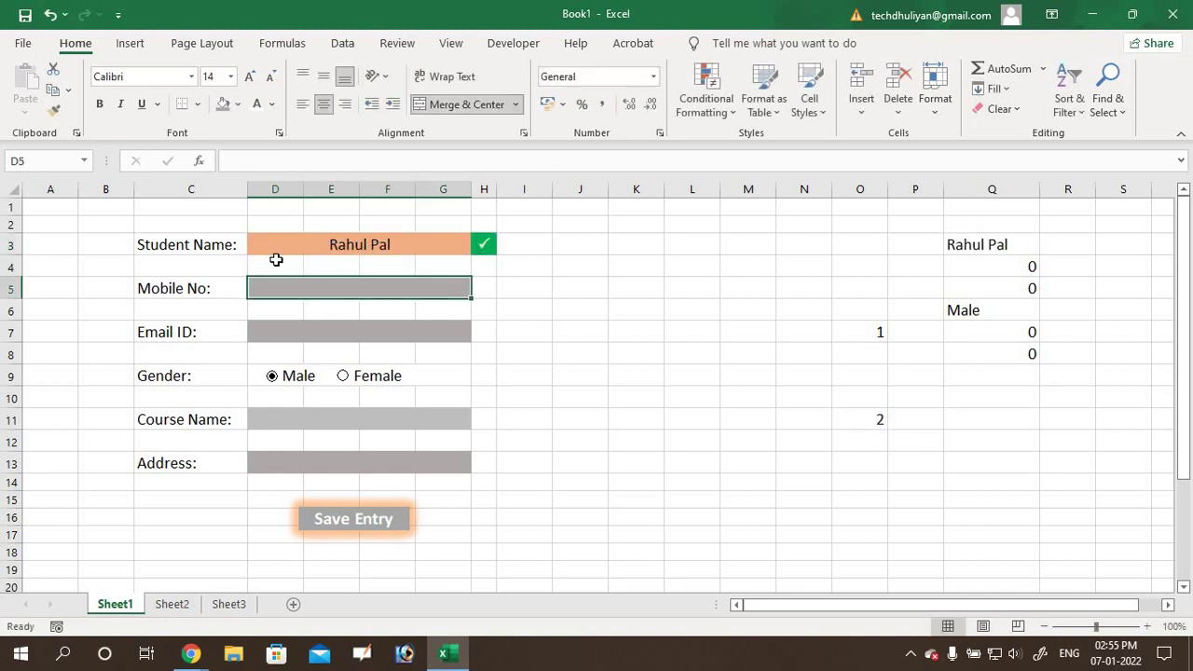
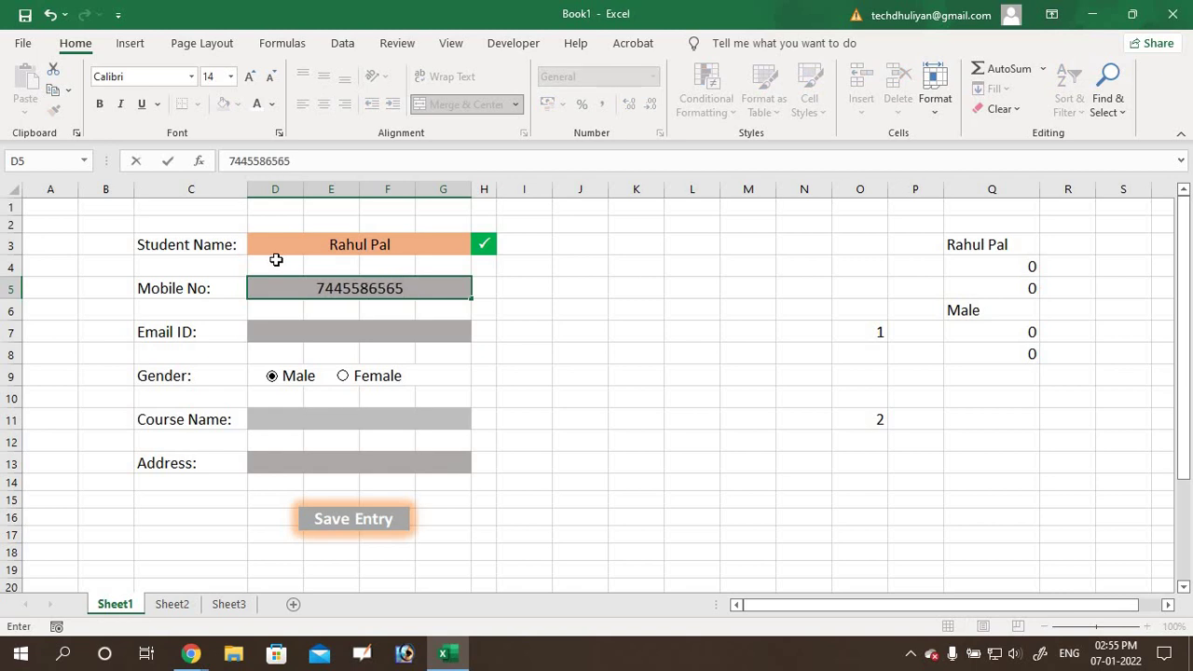
{"action": "key", "text": "Return"}
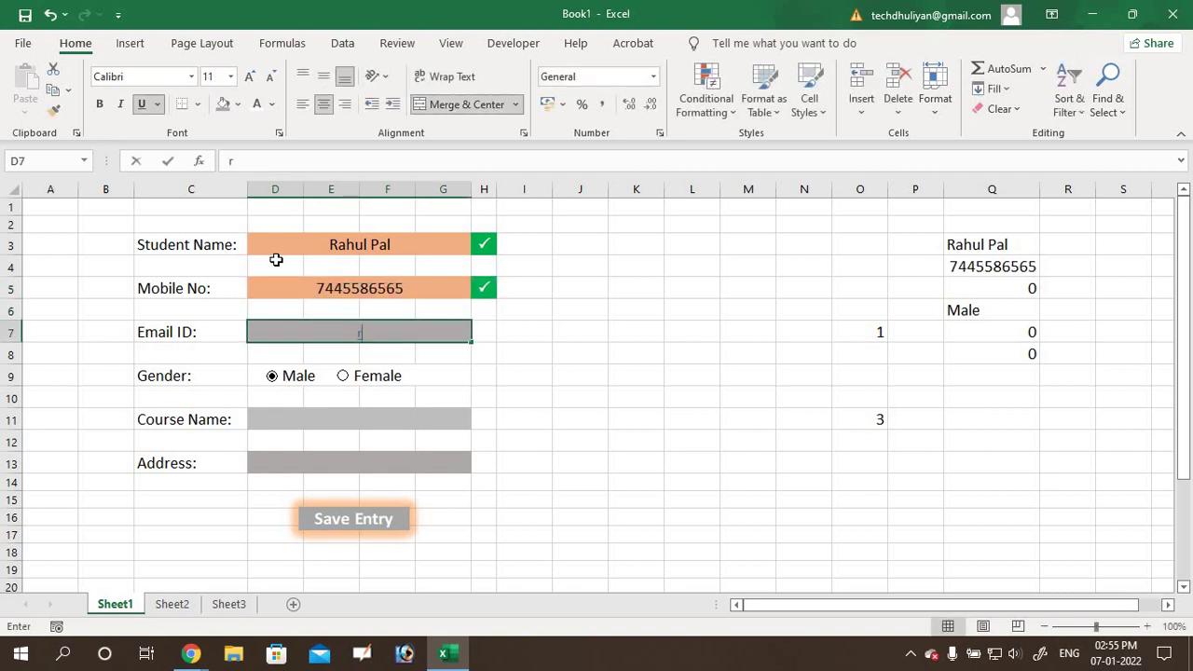
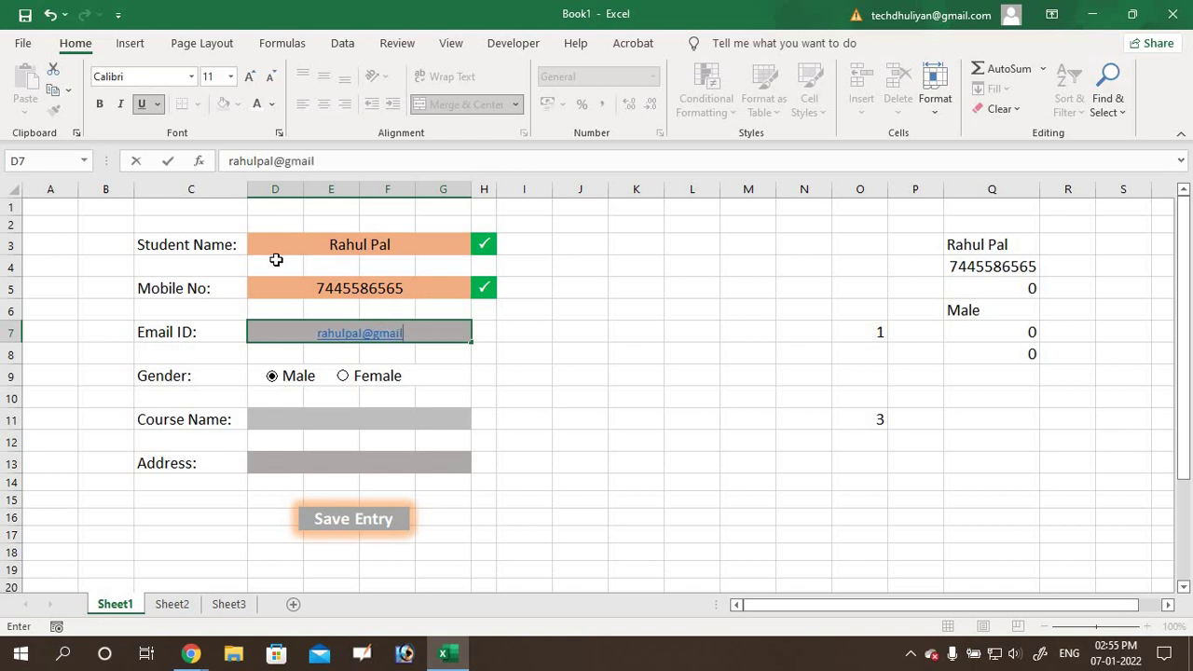
{"action": "key", "text": "Return"}
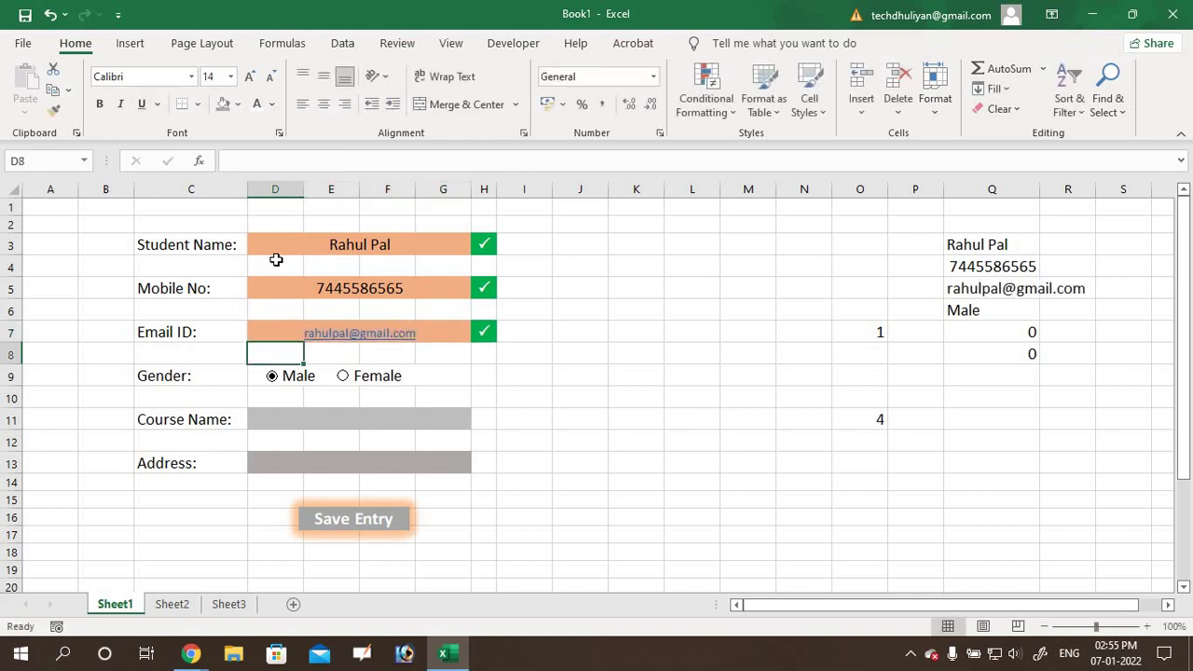
Step: Set the Course Name to ADFA and enter the student's address
{"action": "key", "text": "Return"}
{"action": "key", "text": "Return"}
{"action": "key", "text": "Return"}
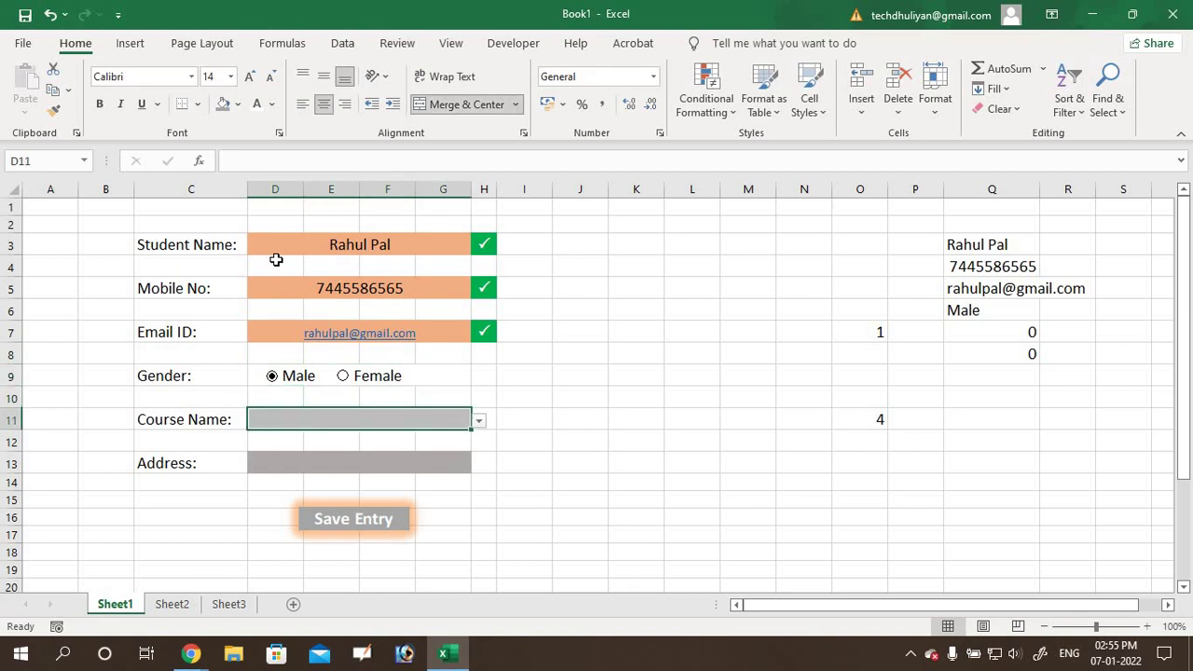
{"action": "left_click", "coordinate": [478, 421]}
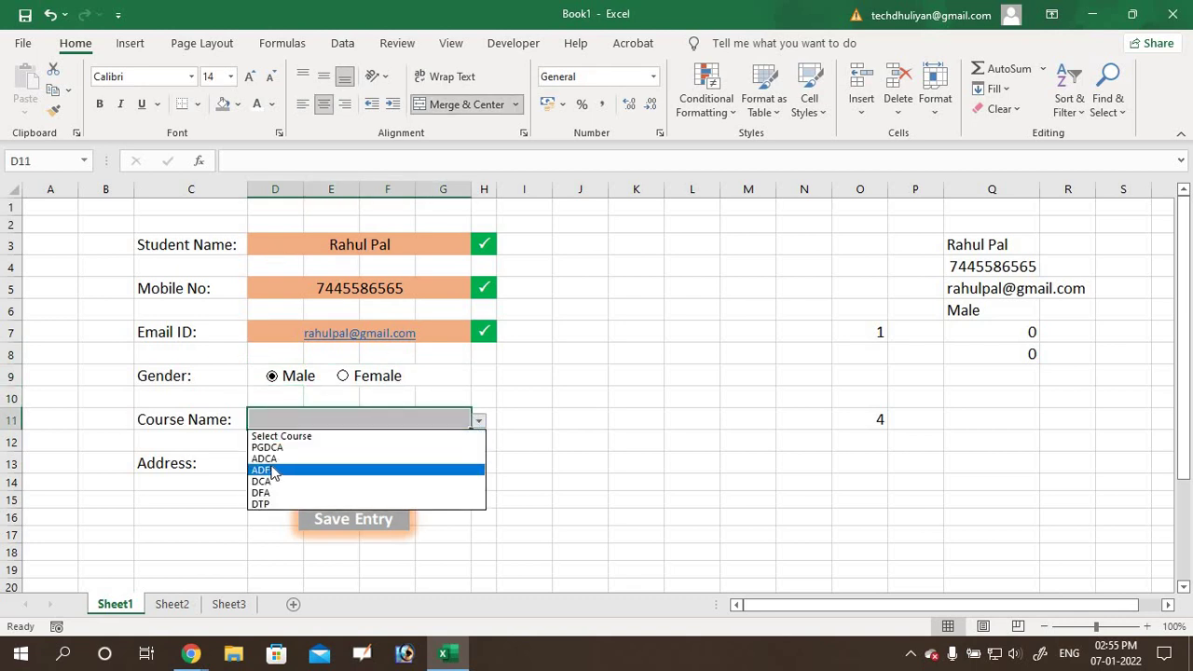
{"action": "left_click", "coordinate": [273, 470]}
{"action": "left_click", "coordinate": [293, 461]}
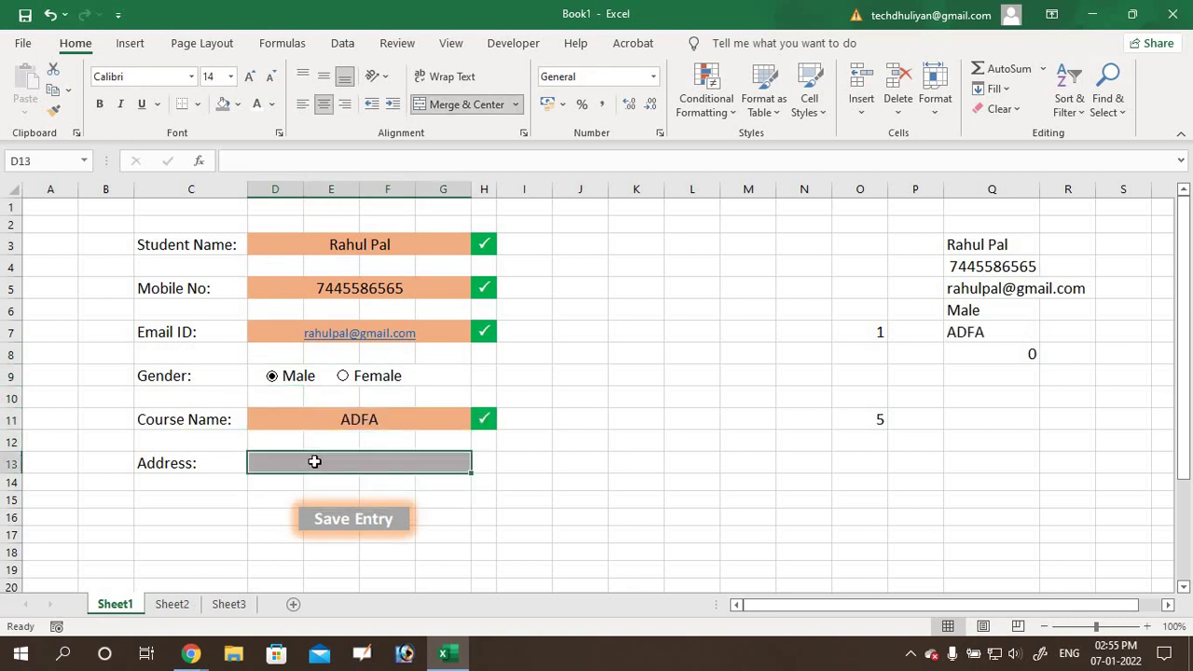
{"action": "type", "text": "R"}
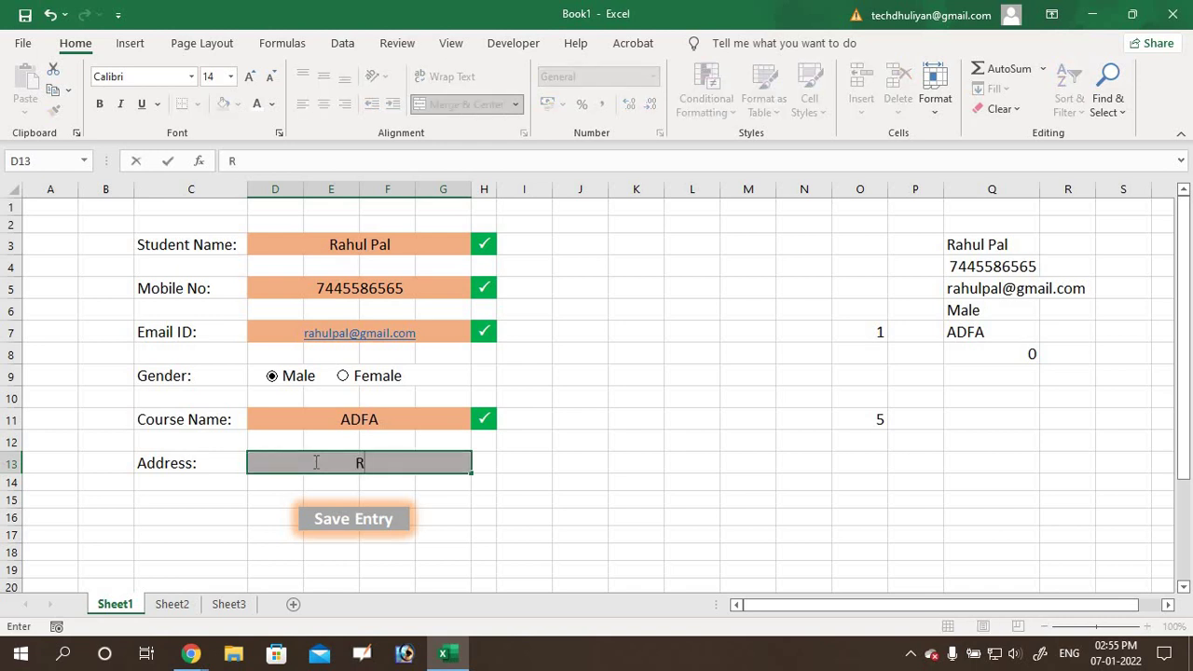
{"action": "type", "text": "ahul"}
{"action": "key", "text": "BackSpace"}
{"action": "key", "text": "BackSpace"}
{"action": "key", "text": "BackSpace"}
{"action": "type", "text": "Mald"}
{"action": "type", "text": "a"}
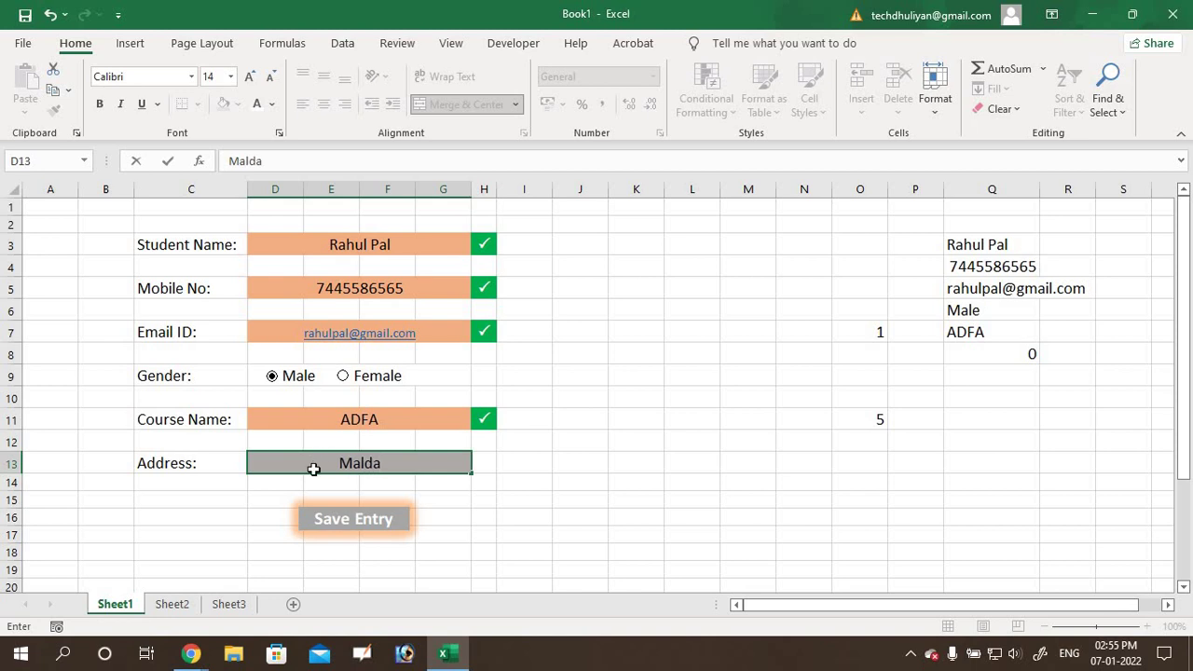
{"action": "key", "text": "Return"}
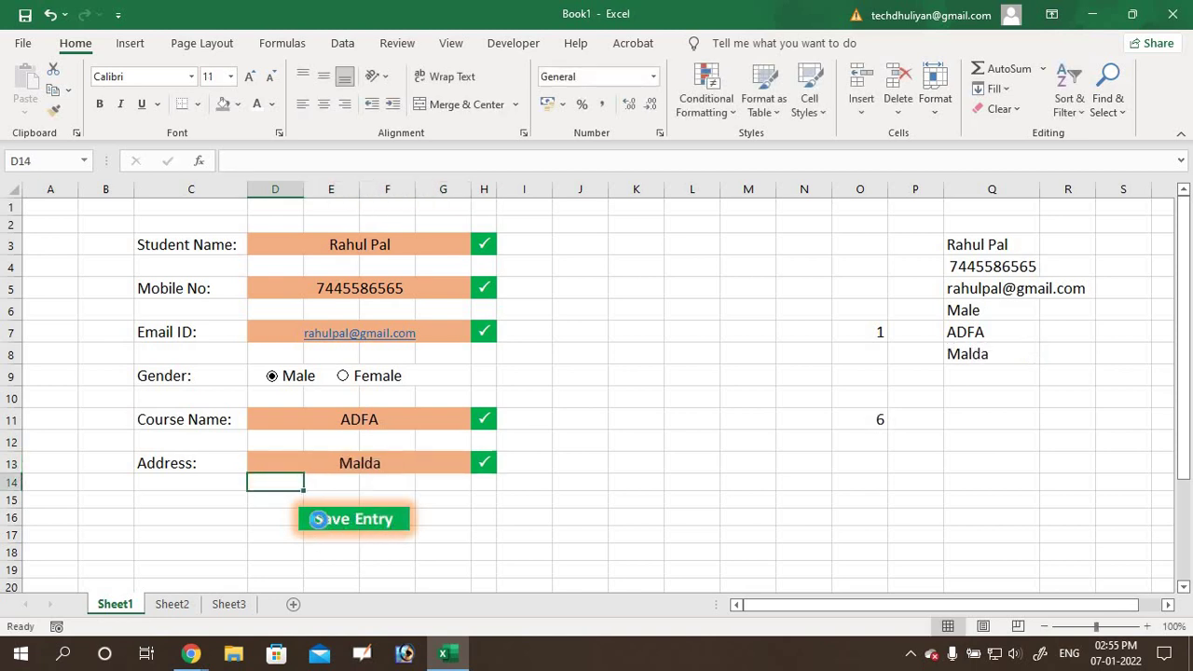
Step: Save the completed entry, then type the next student's name, mobile number and e-mail
{"action": "left_click", "coordinate": [324, 245]}
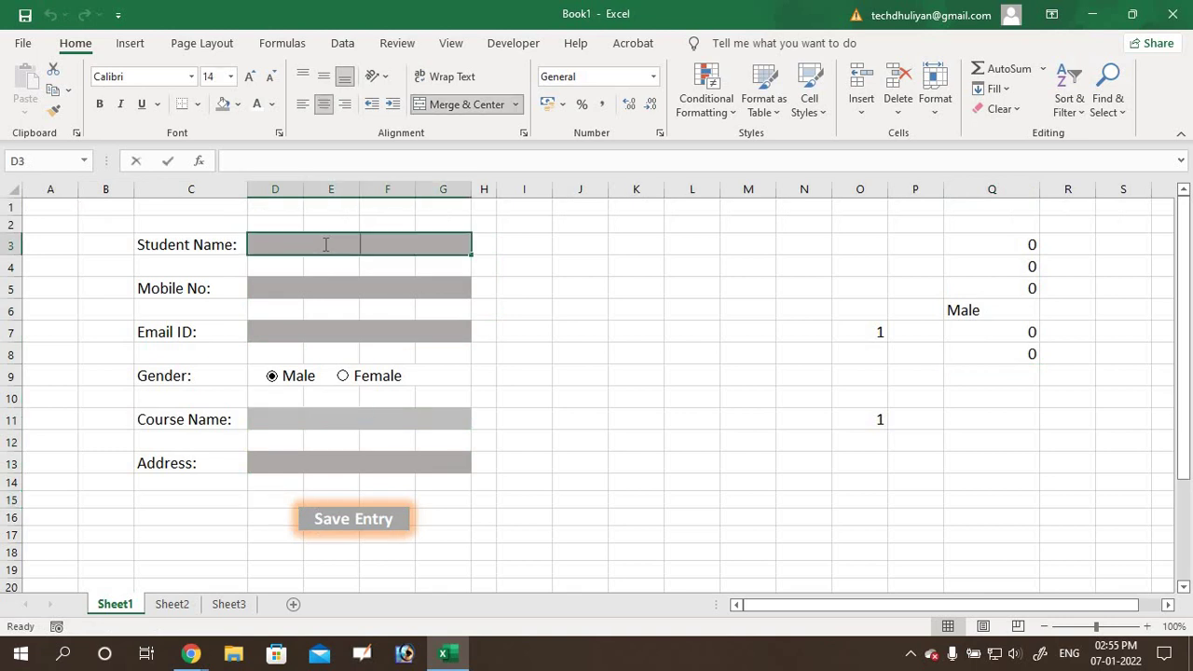
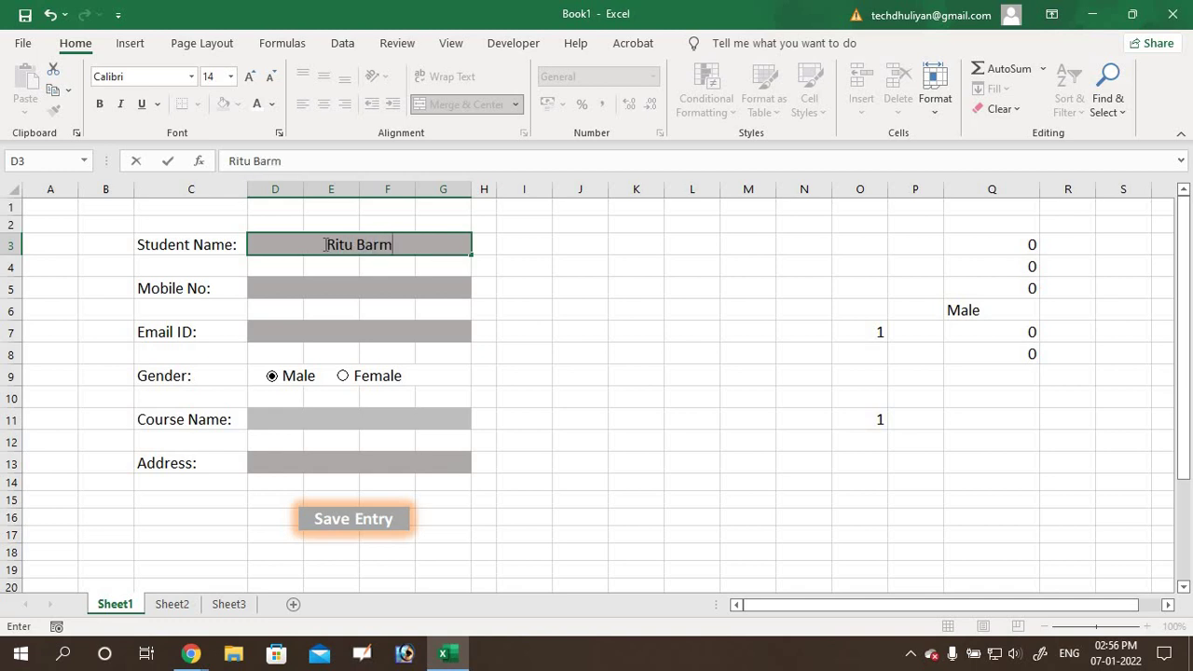
{"action": "key", "text": "Return"}
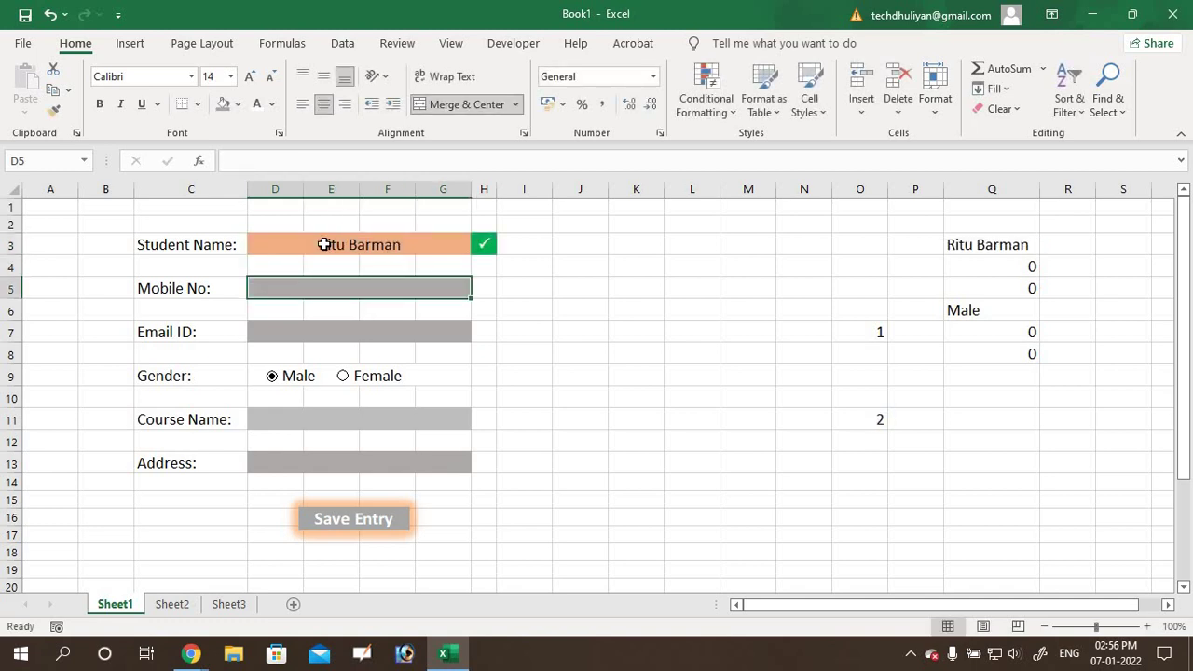
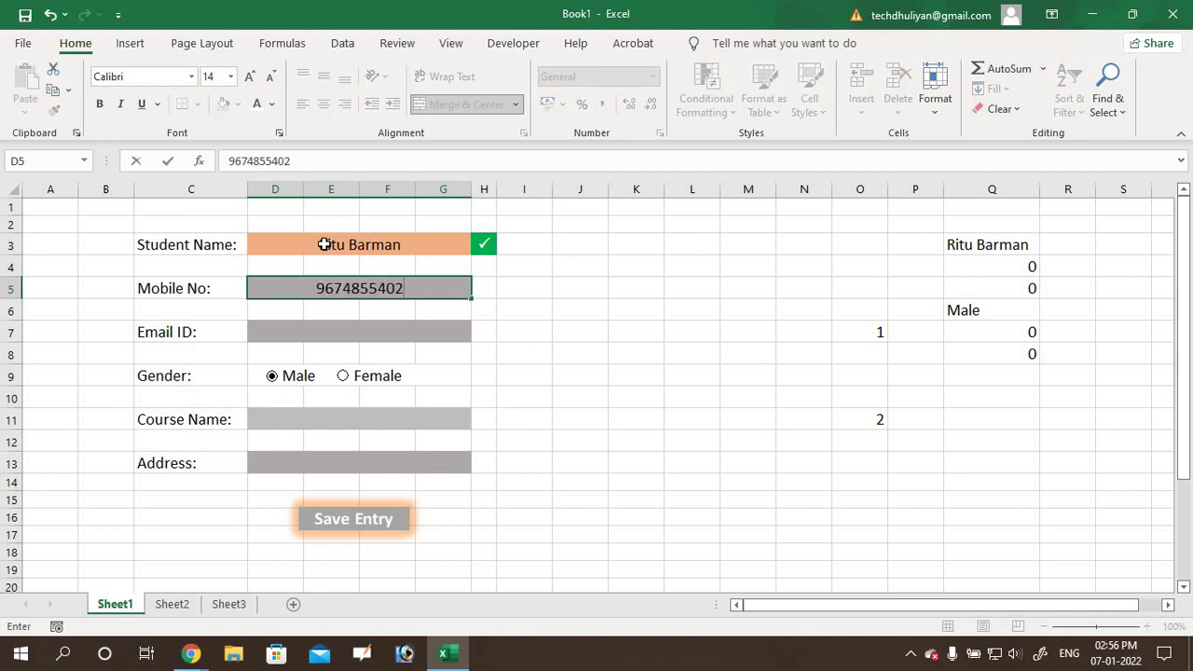
{"action": "key", "text": "Return"}
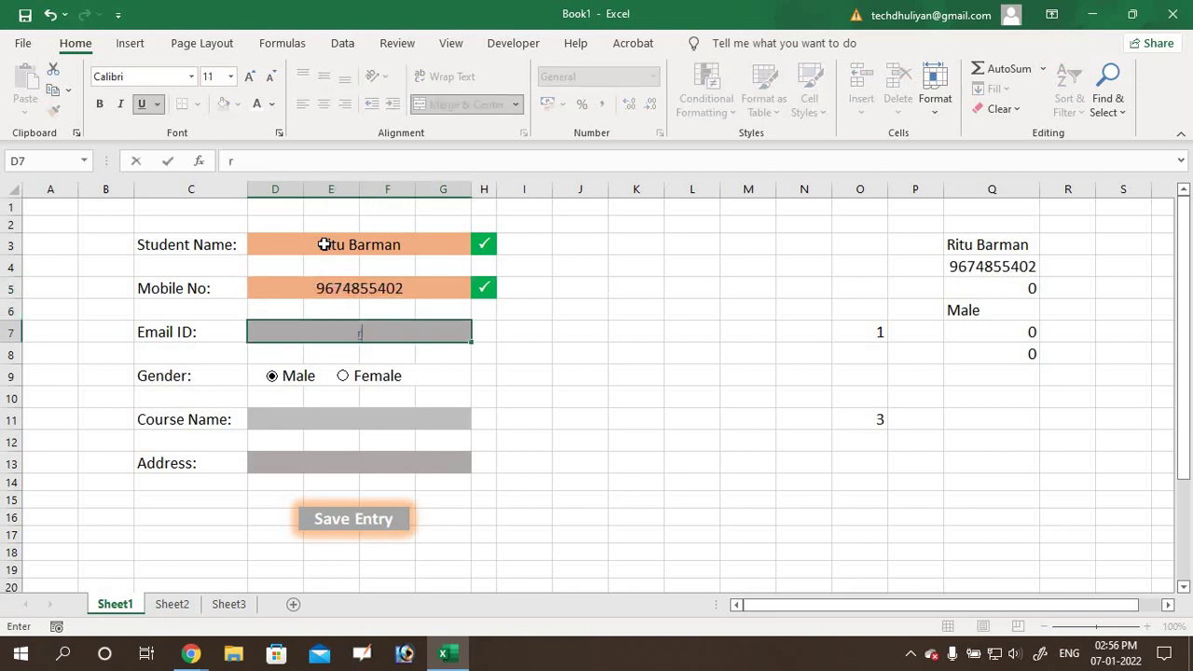
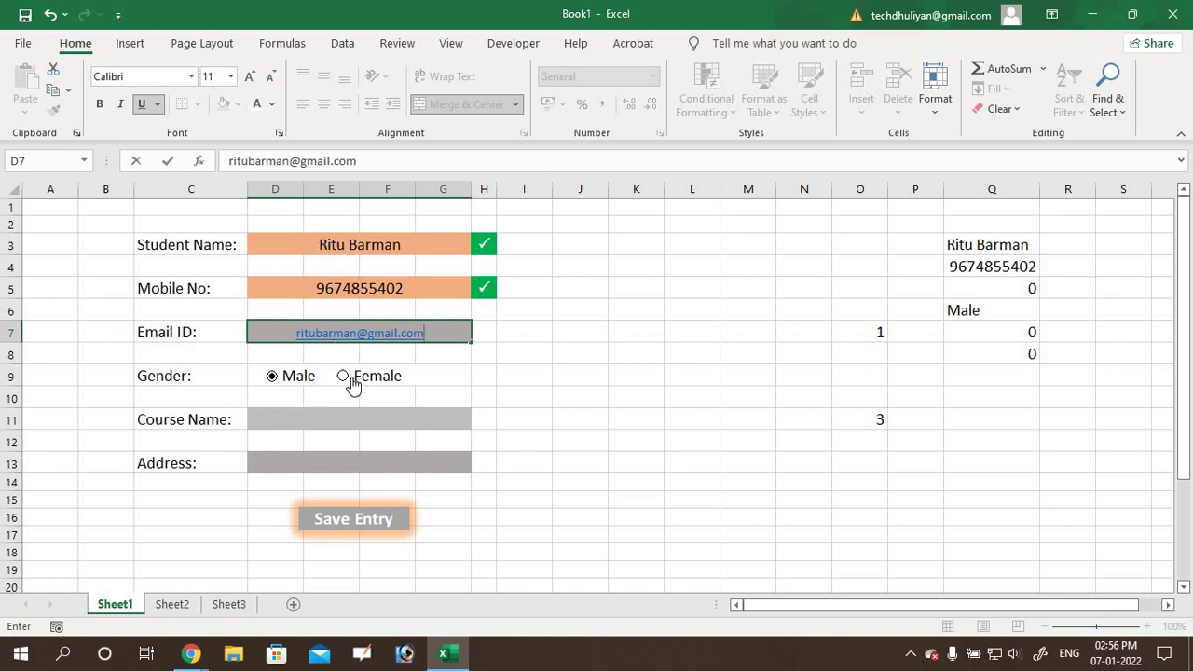
Step: Mark the student Female, choose PGDCA, enter the address, and save the entry
{"action": "left_click", "coordinate": [347, 392]}
{"action": "left_click", "coordinate": [325, 425]}
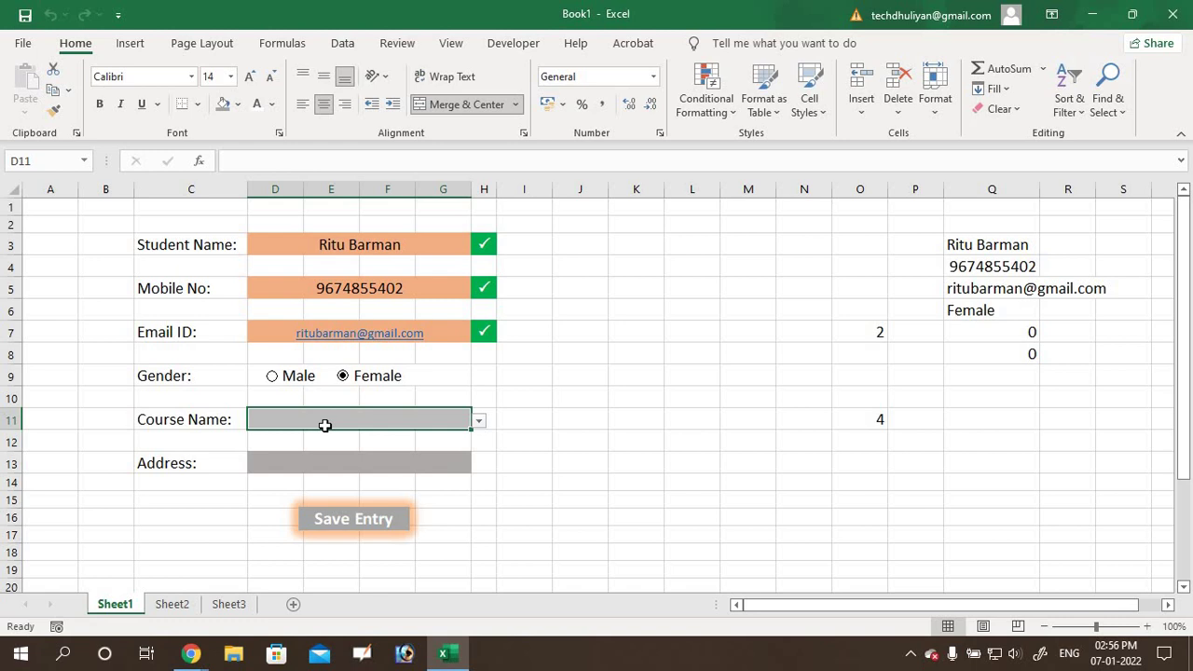
{"action": "left_click", "coordinate": [480, 421]}
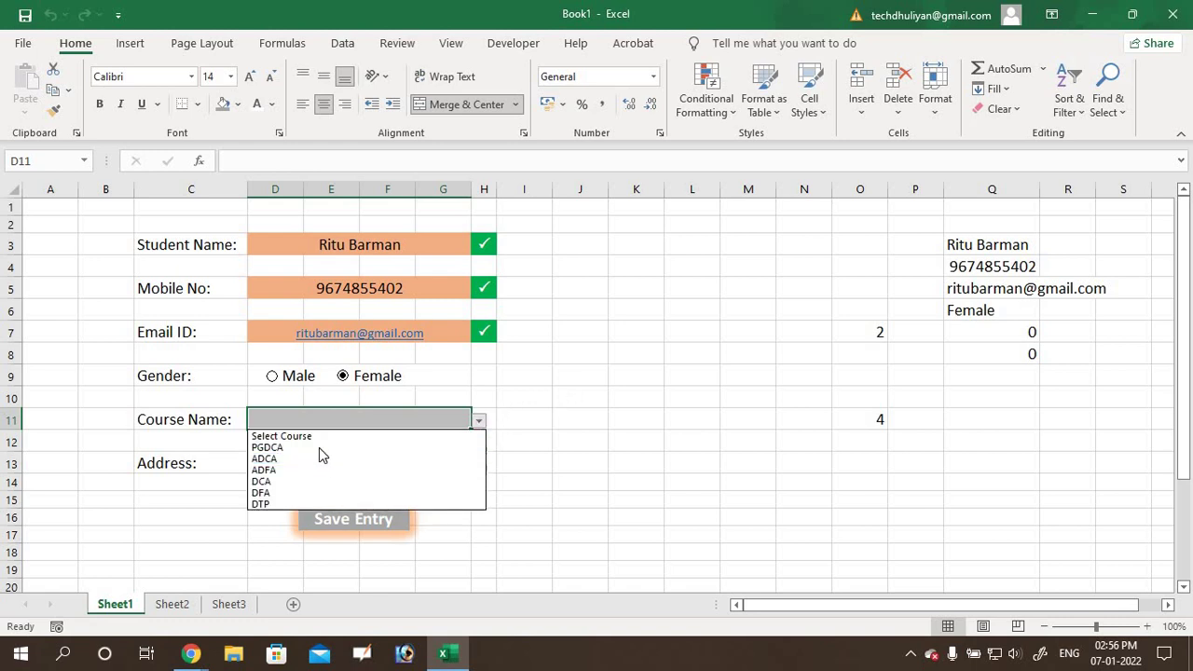
{"action": "left_click", "coordinate": [319, 448]}
{"action": "left_click", "coordinate": [308, 465]}
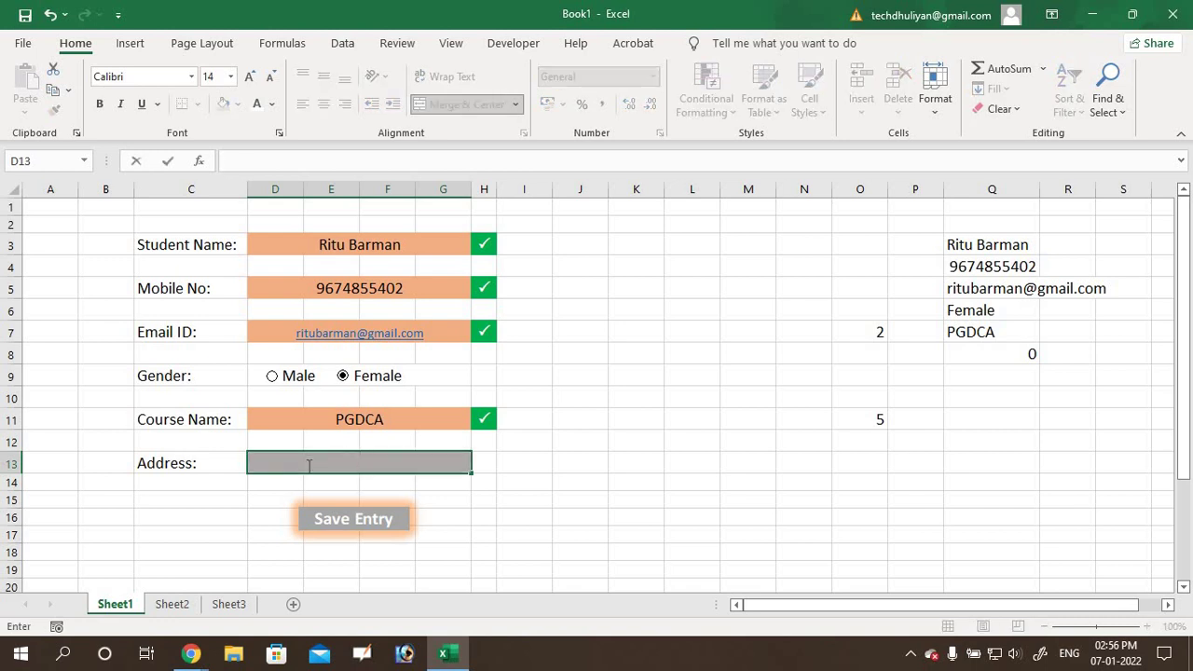
{"action": "type", "text": "Malda"}
{"action": "key", "text": "Return"}
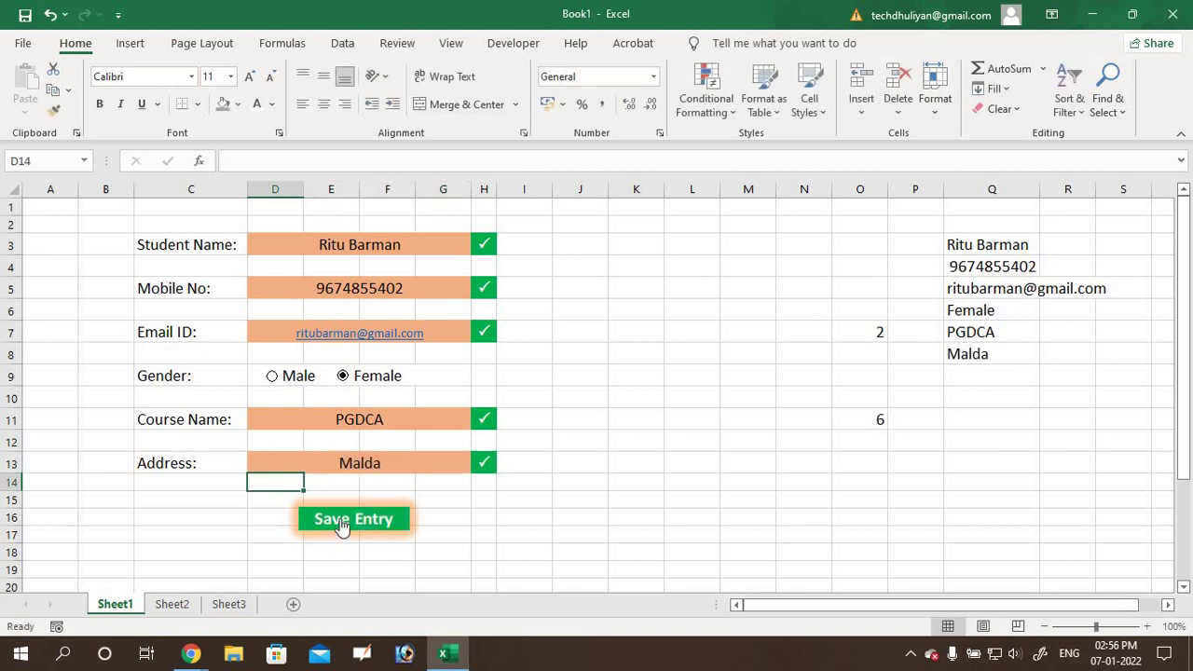
{"action": "left_click", "coordinate": [341, 519]}
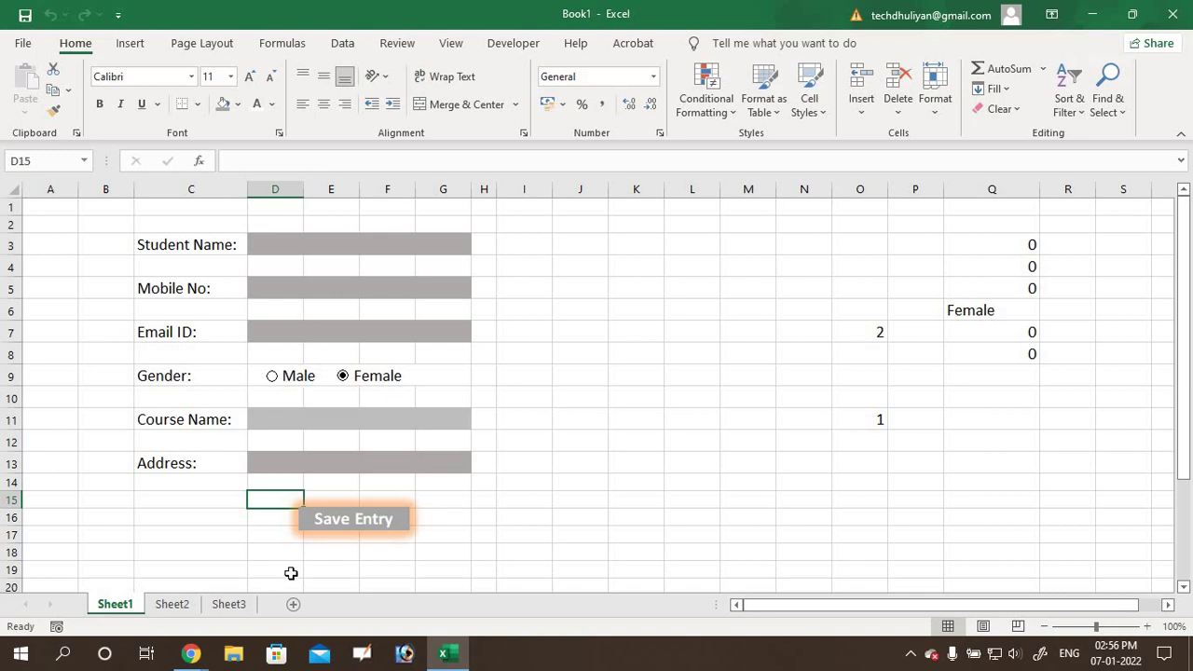
{"action": "left_click", "coordinate": [229, 605]}
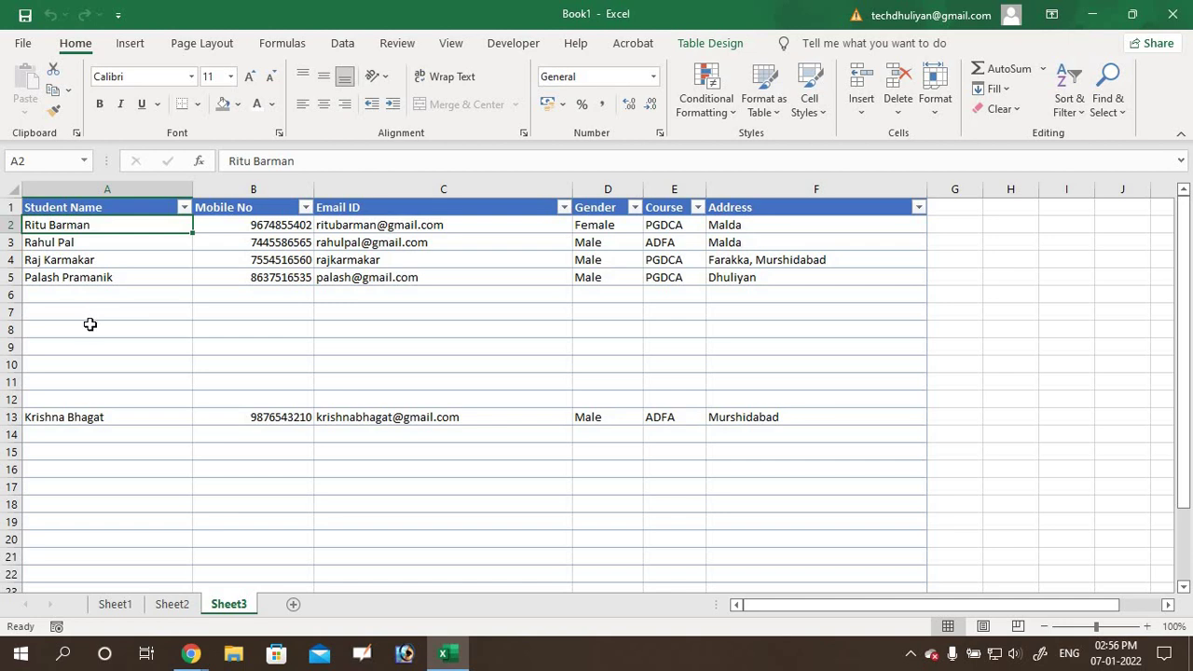
{"action": "left_click", "coordinate": [115, 604]}
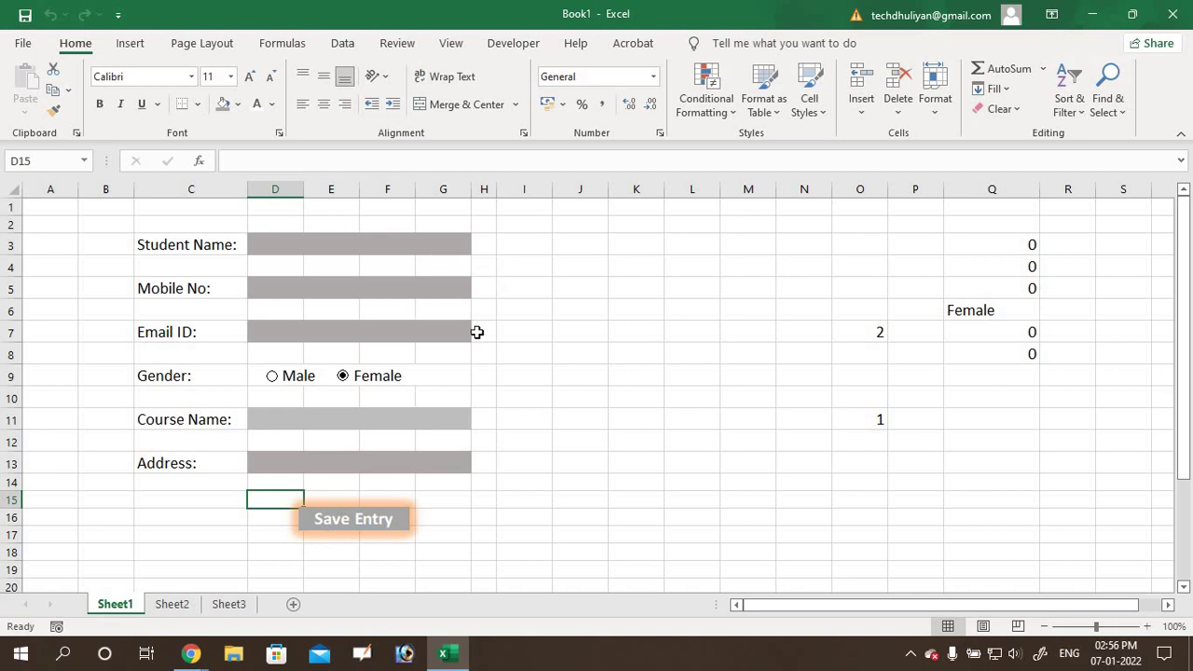
{"action": "left_click", "coordinate": [459, 521]}
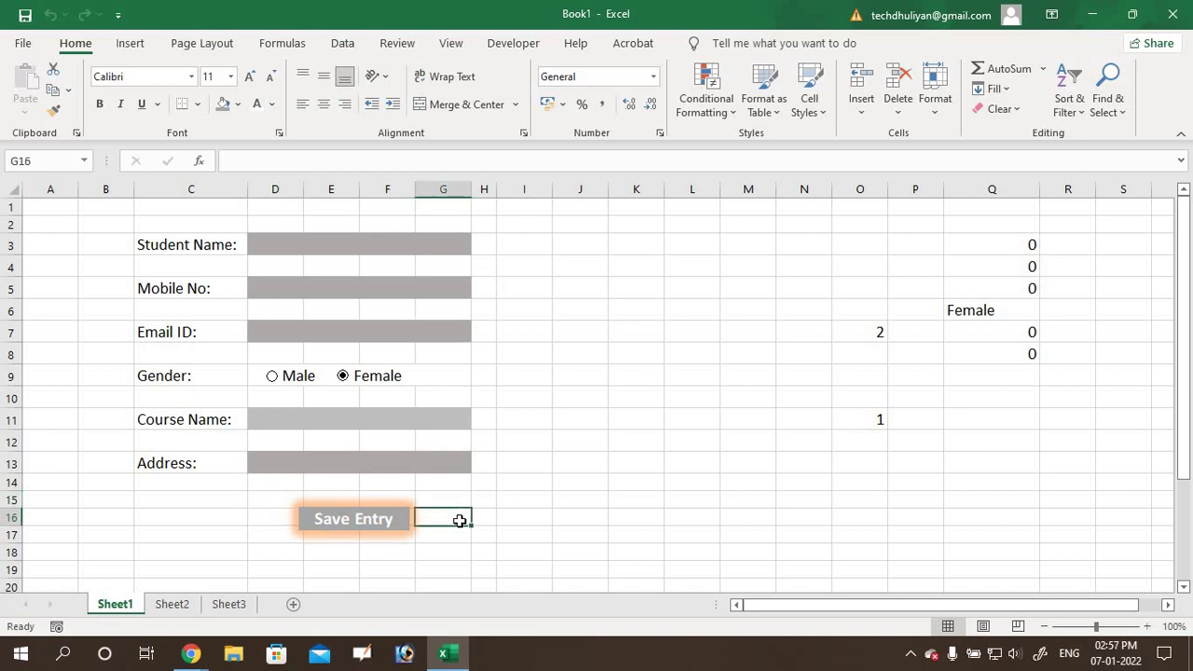
{"action": "left_click", "coordinate": [229, 604]}
{"action": "left_click", "coordinate": [69, 339]}
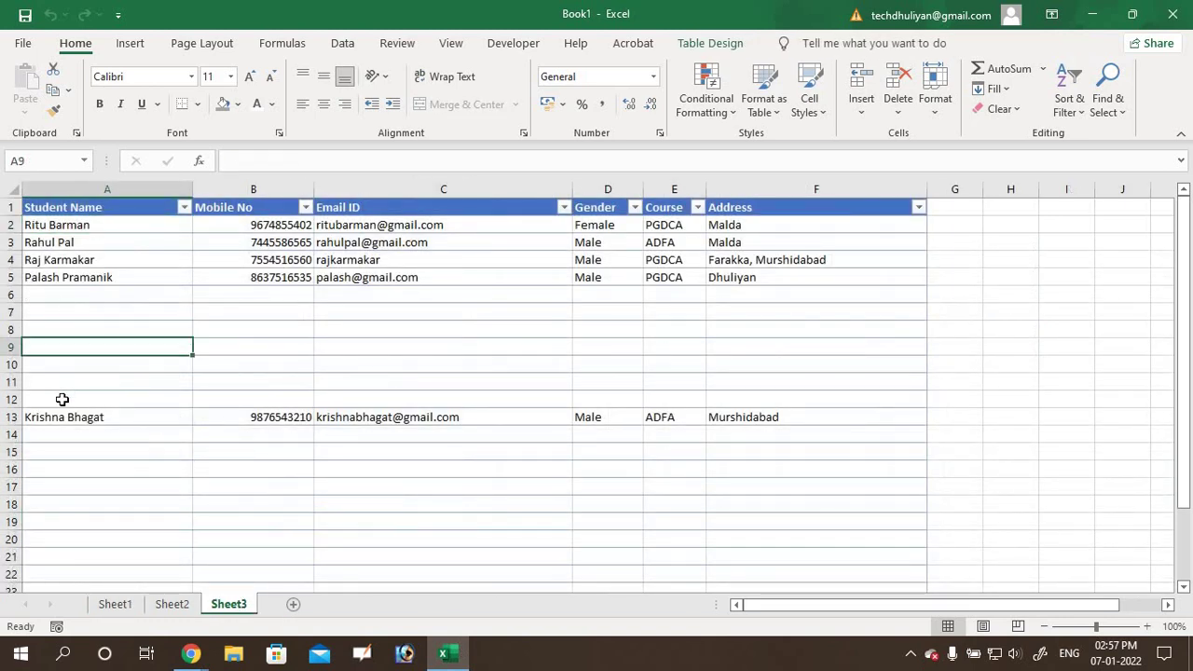
{"action": "left_click", "coordinate": [65, 399]}
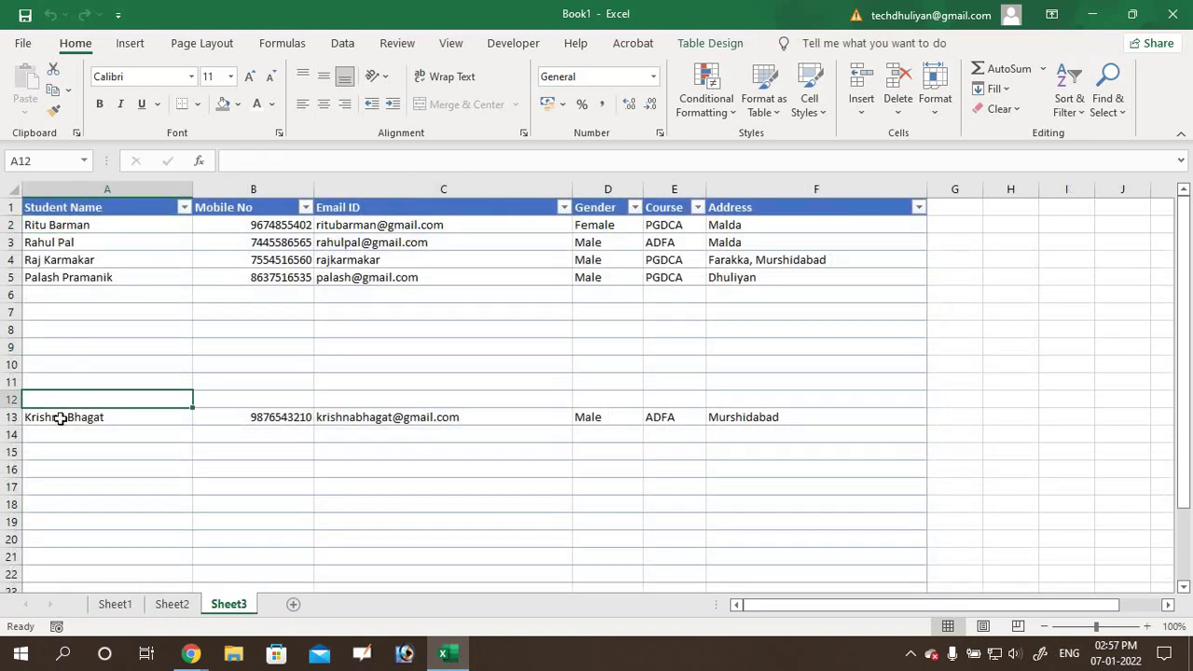
{"action": "left_click_drag", "start_coordinate": [13, 295], "coordinate": [27, 399]}
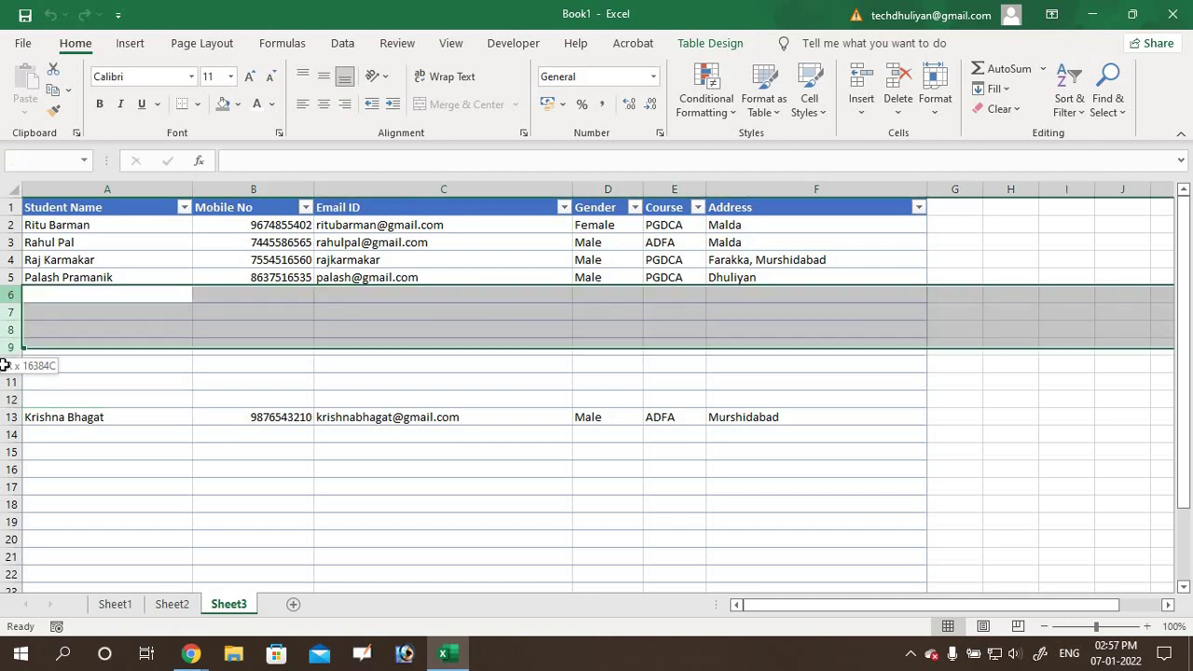
{"action": "left_click", "coordinate": [227, 392]}
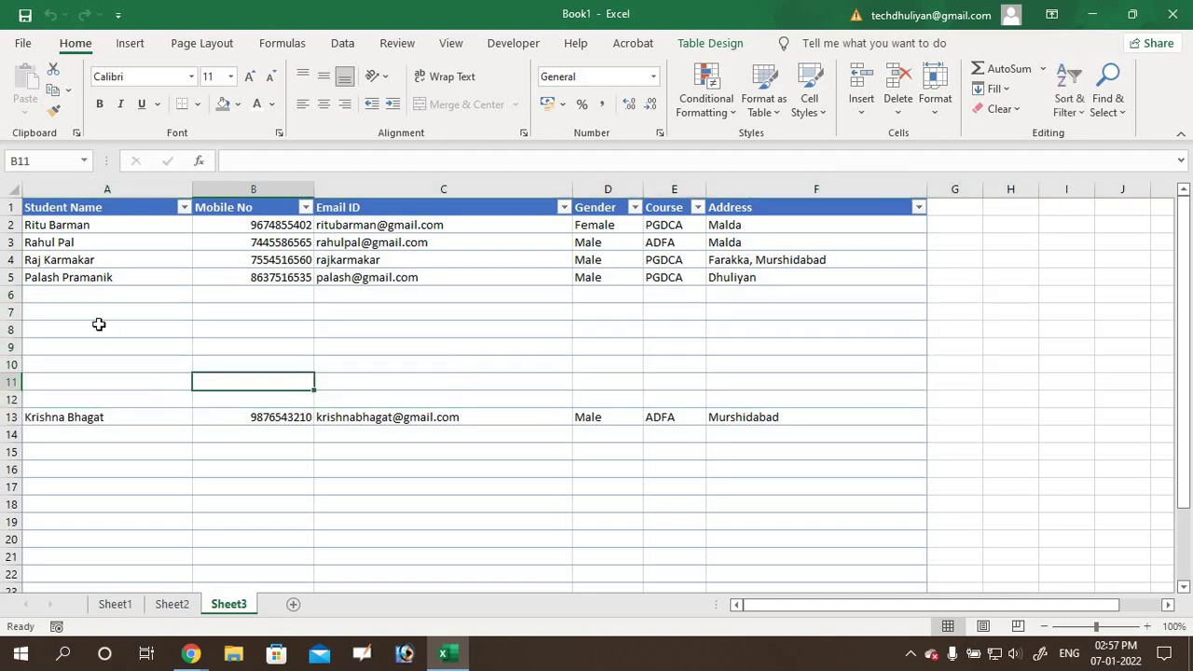
{"action": "left_click", "coordinate": [93, 314]}
{"action": "left_click", "coordinate": [61, 296]}
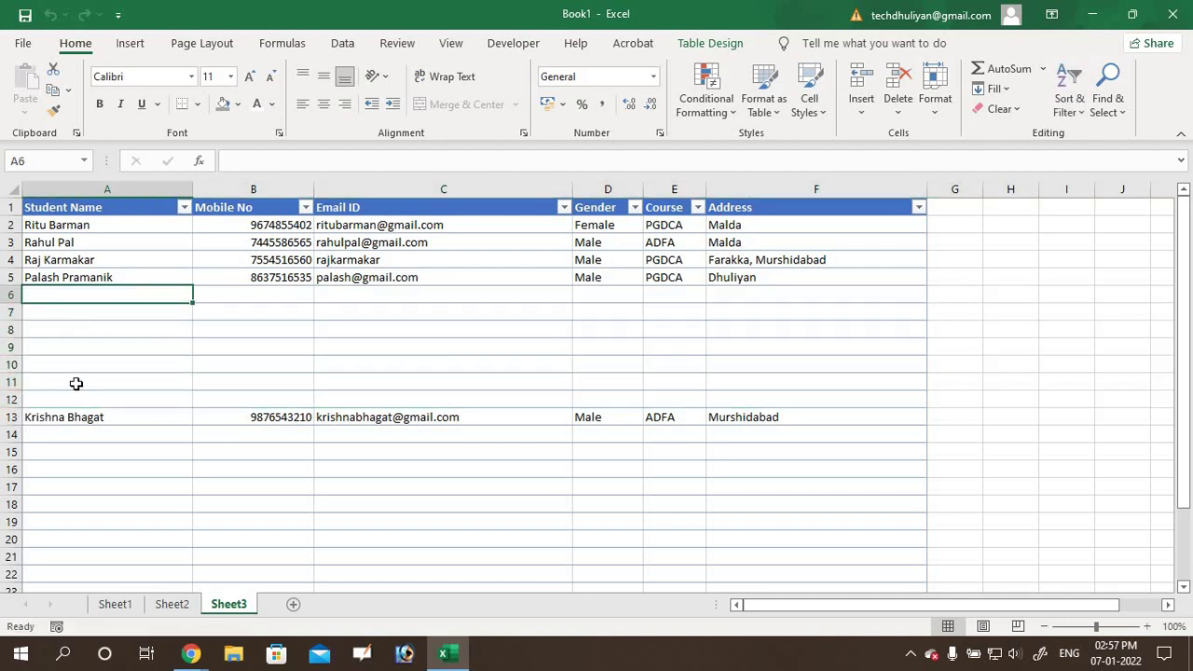
{"action": "left_click", "coordinate": [179, 488]}
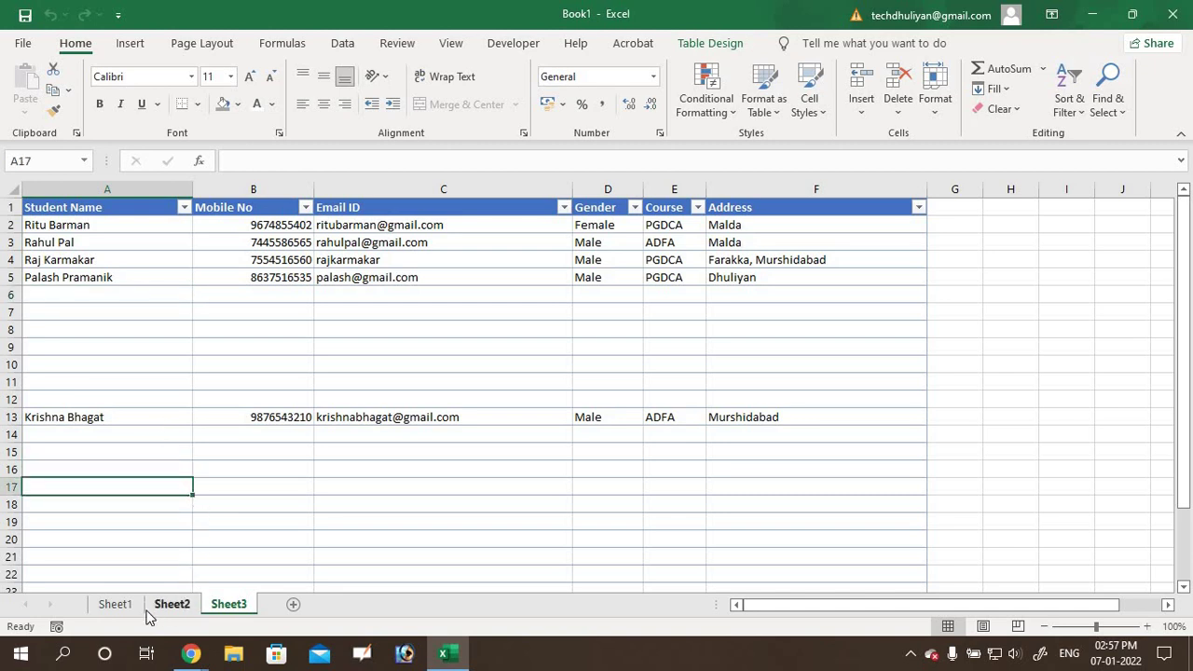
{"action": "left_click", "coordinate": [115, 604]}
{"action": "left_click", "coordinate": [129, 500]}
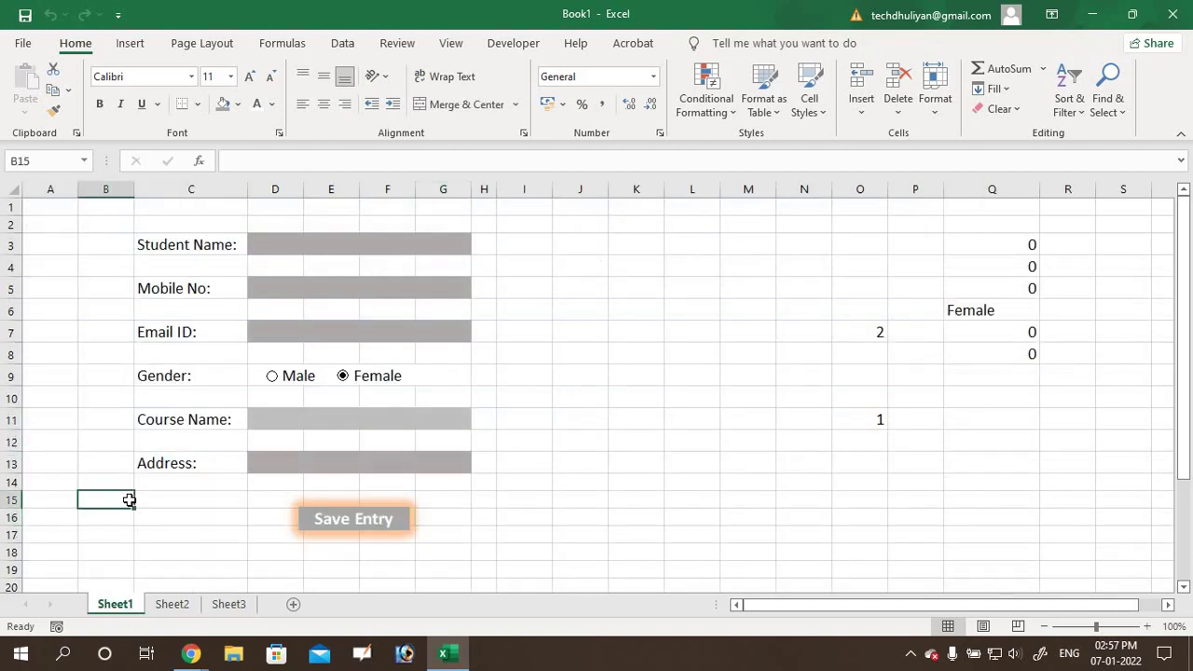